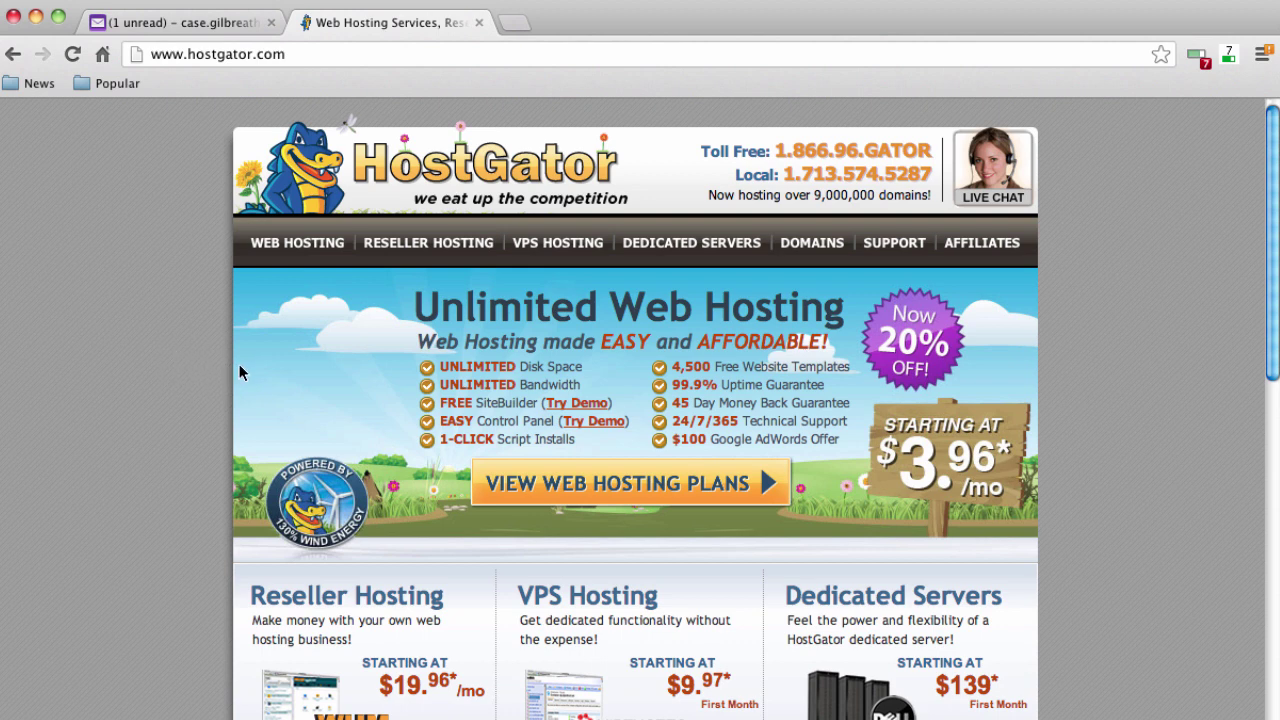
Order the HostGator Baby web hosting plan on the Monthly $7.96/mo billing term
left_click(298, 245)
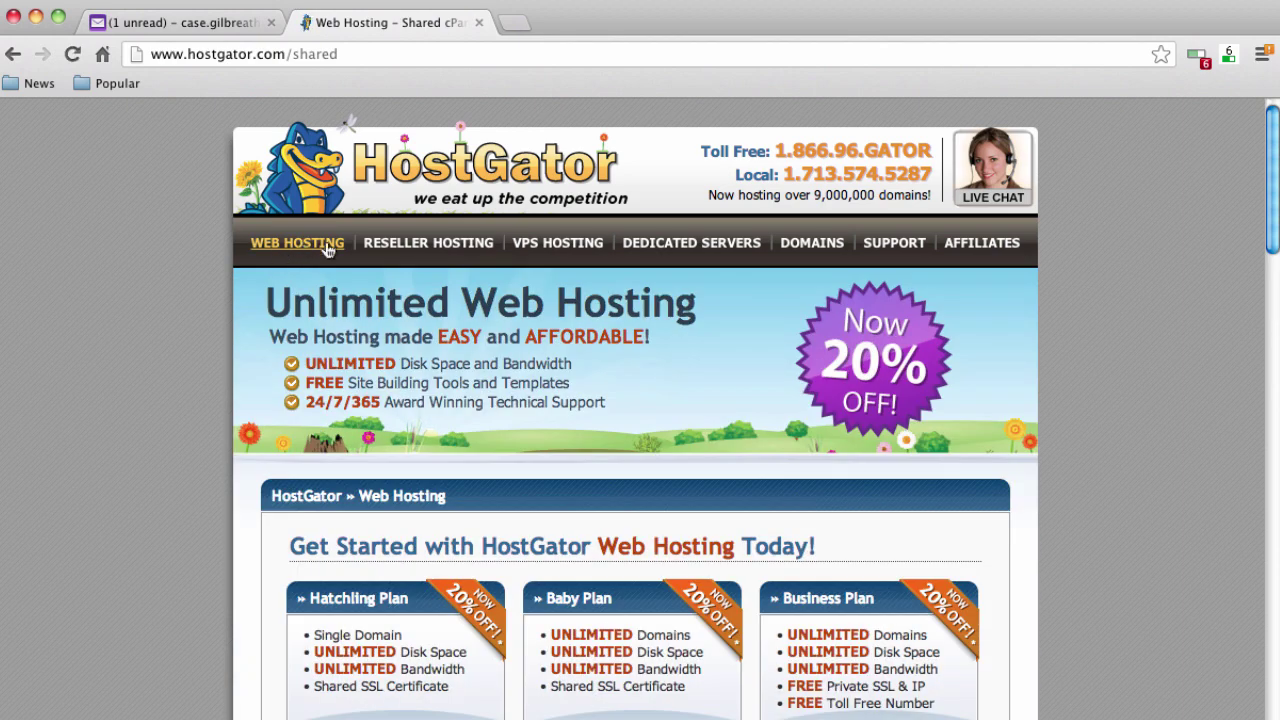
scroll(196, 307, "down", 3)
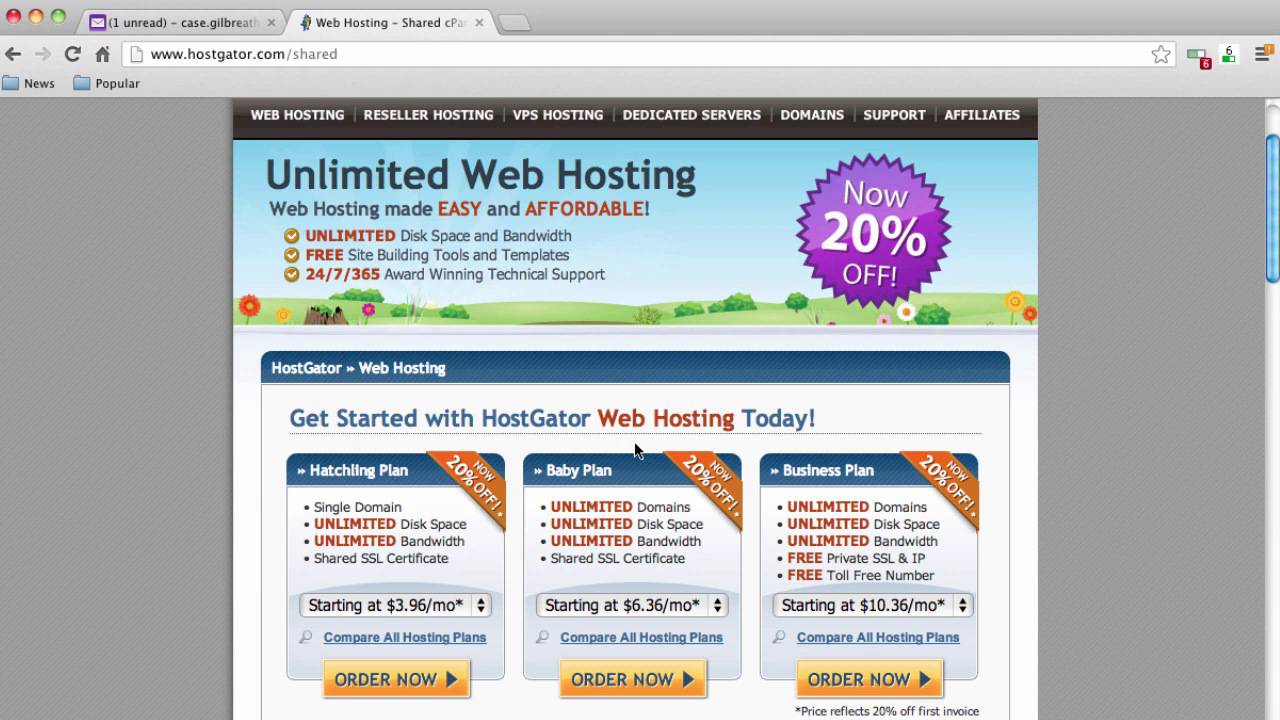
left_click(717, 608)
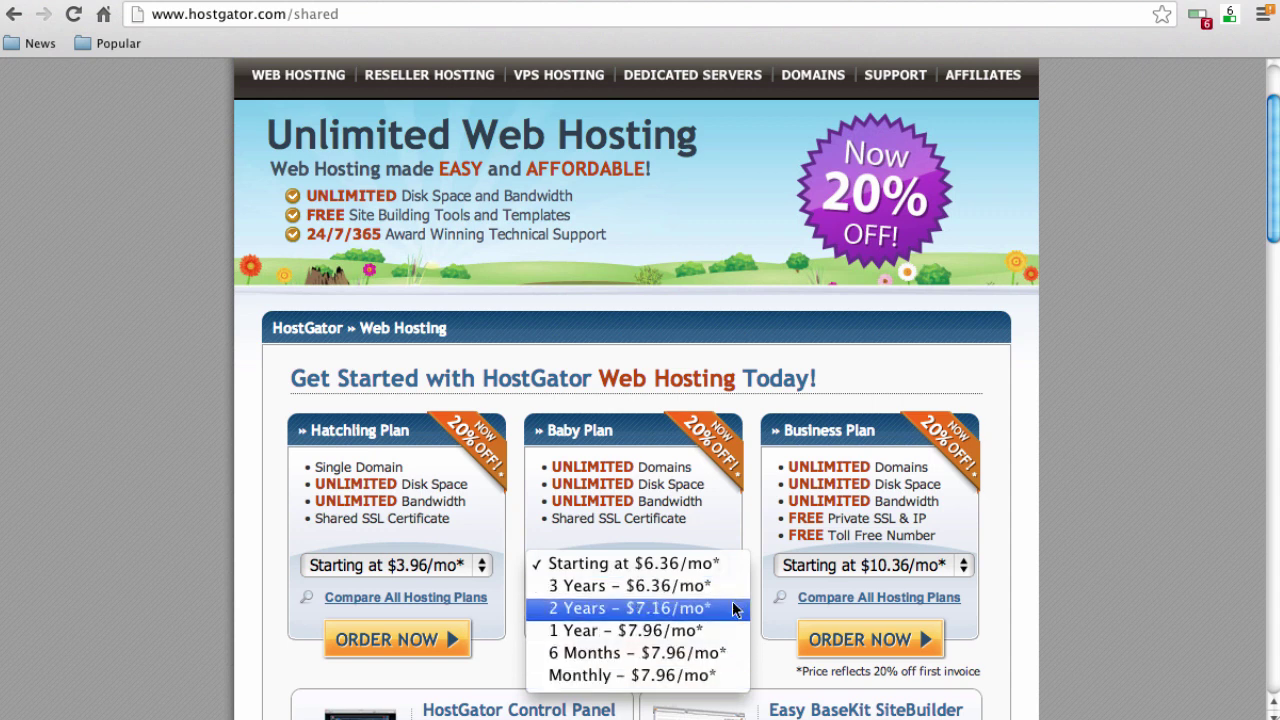
left_click(710, 678)
left_click(649, 651)
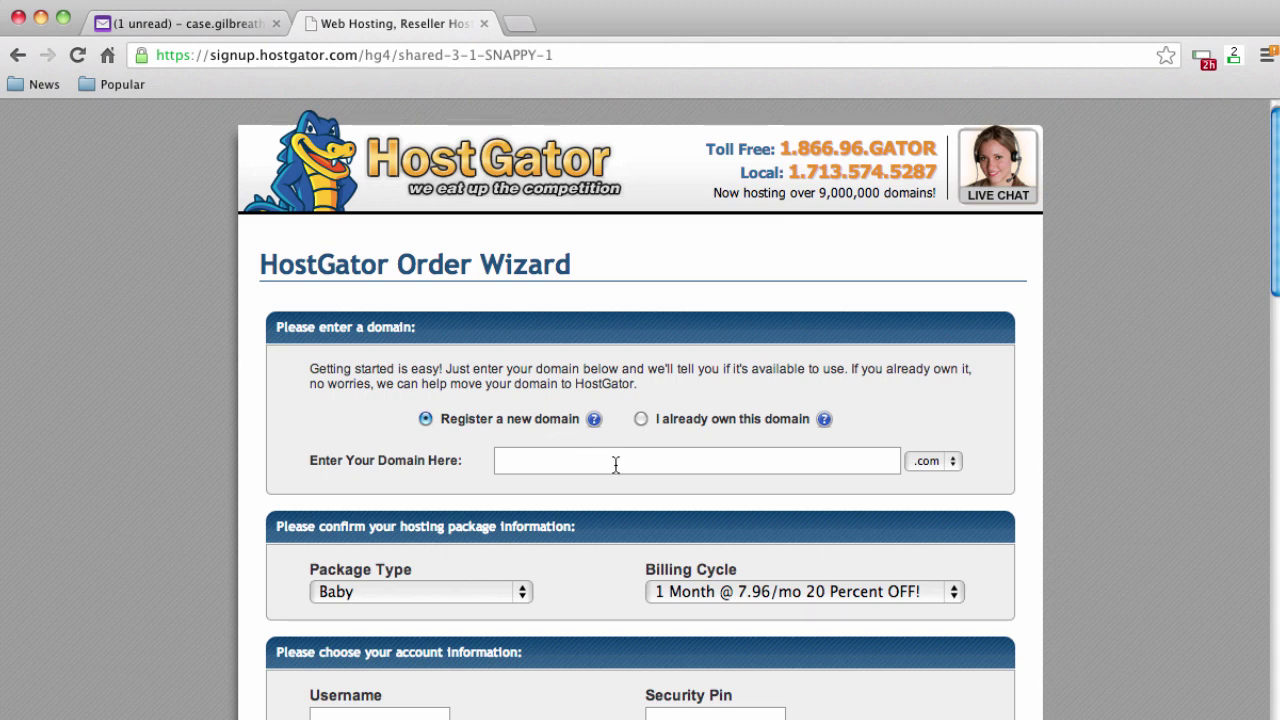
Enter mynewprofessionalwebsite.com as the domain to register
left_click(616, 464)
type("mynewprofession")
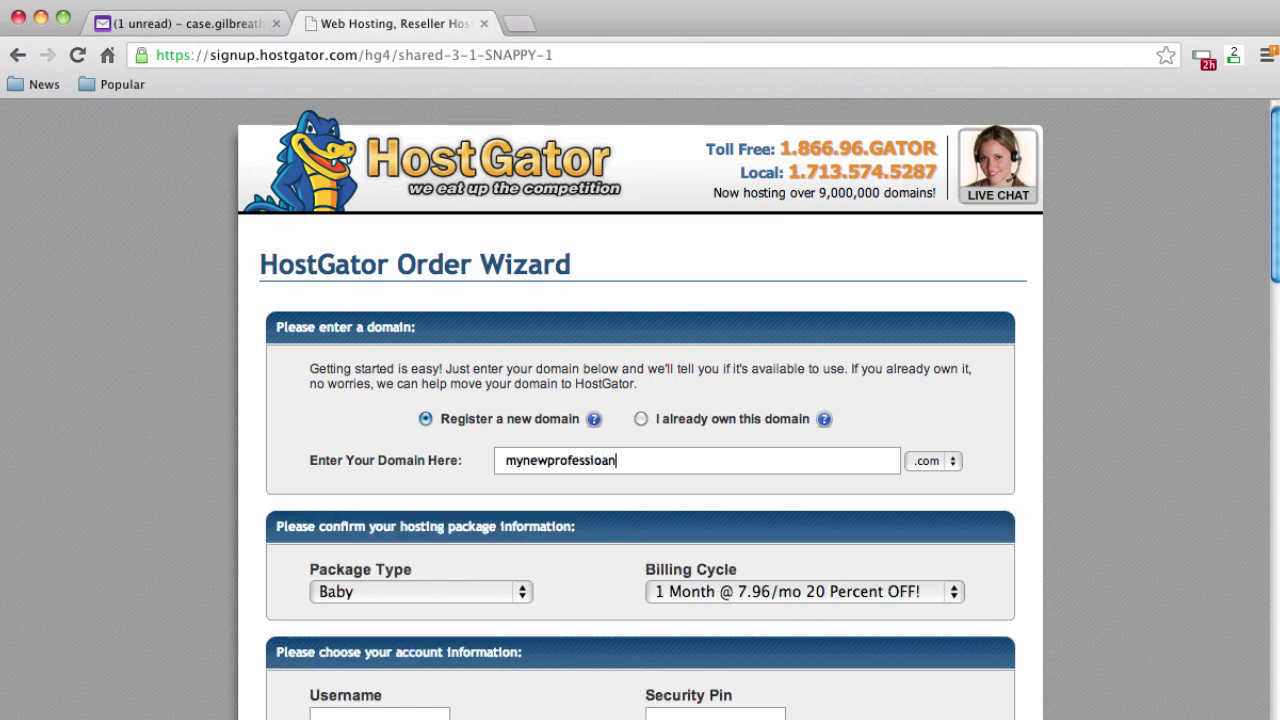
type("alwebsite")
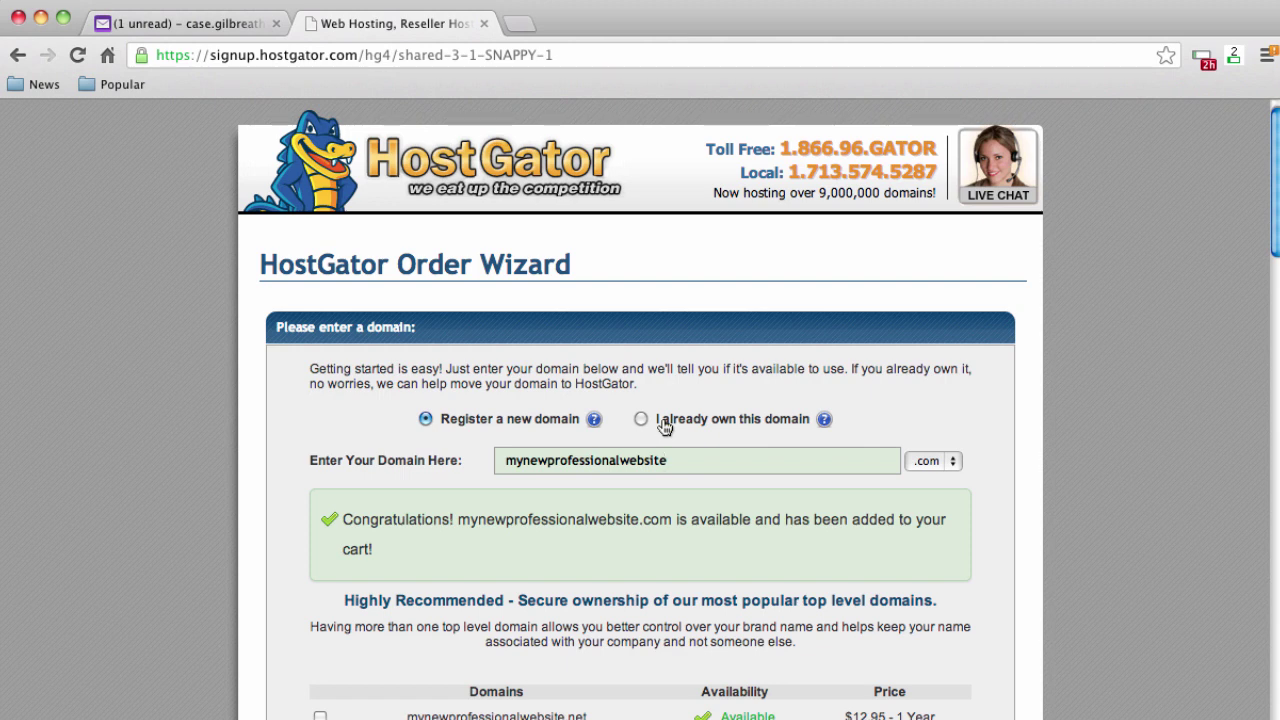
Toggle to 'I already own this domain' and back to 'Register a new domain'
left_click(640, 419)
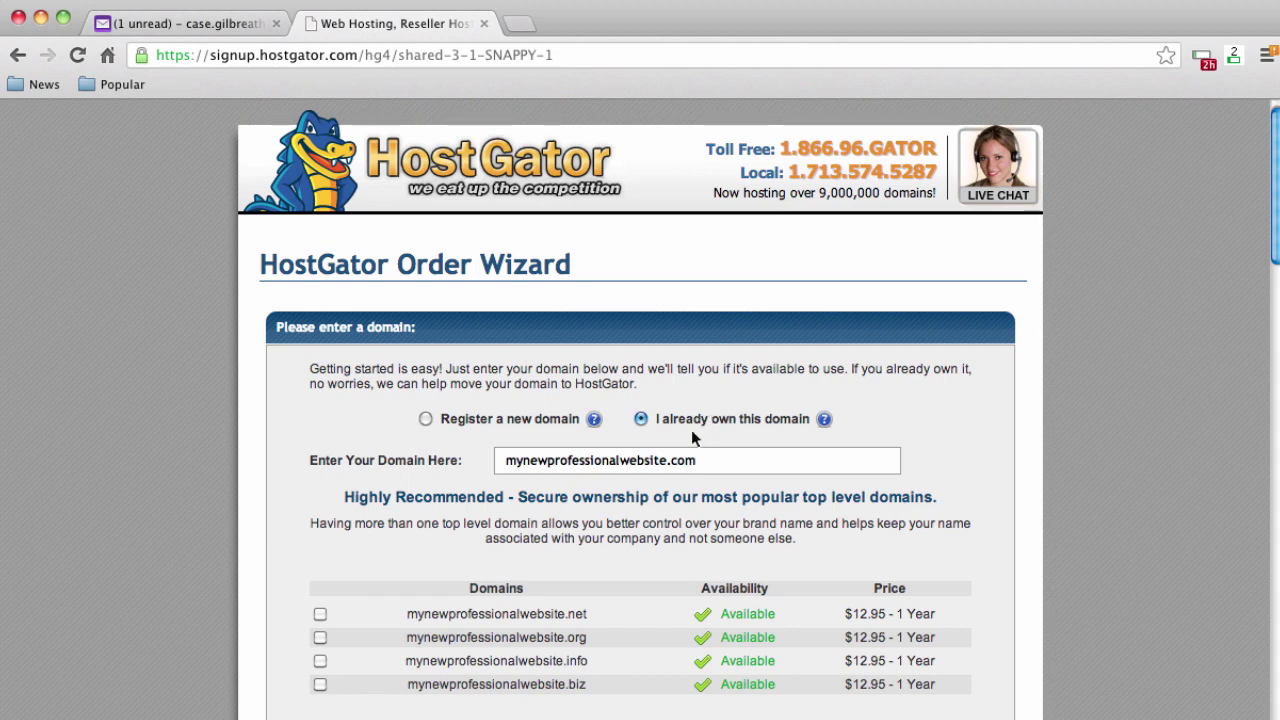
left_click(426, 419)
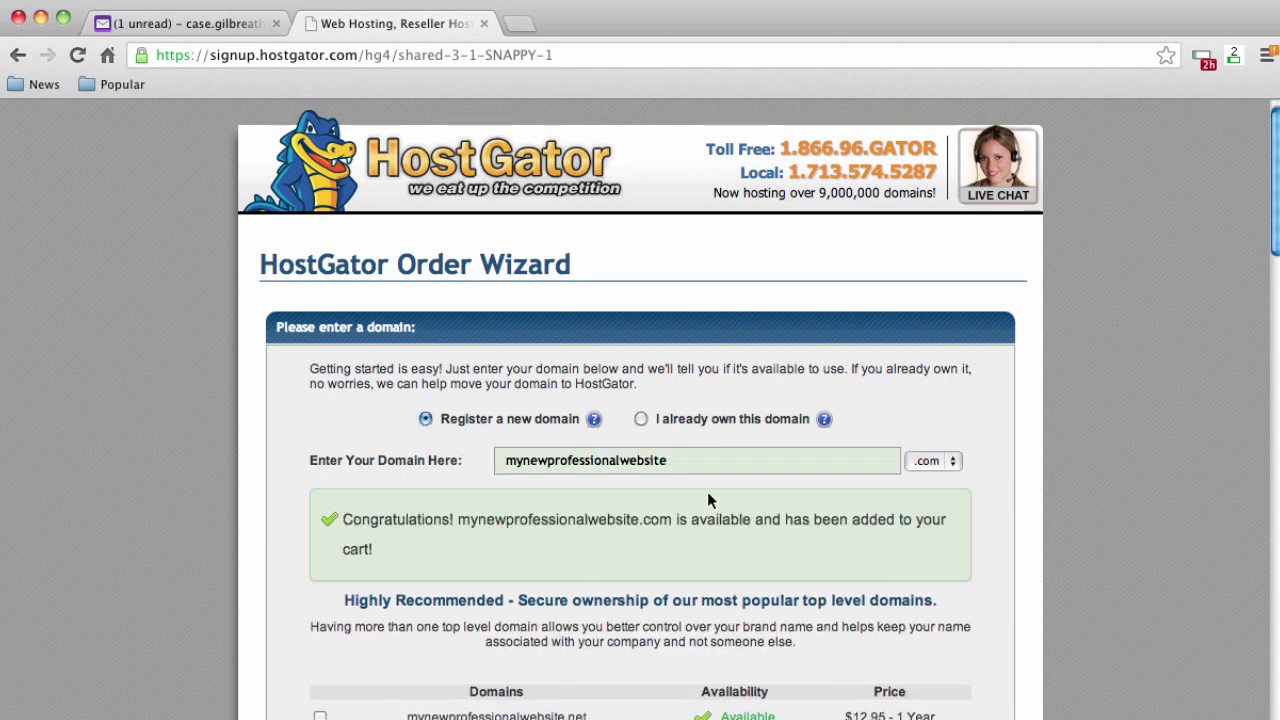
scroll(282, 518, "down", 5)
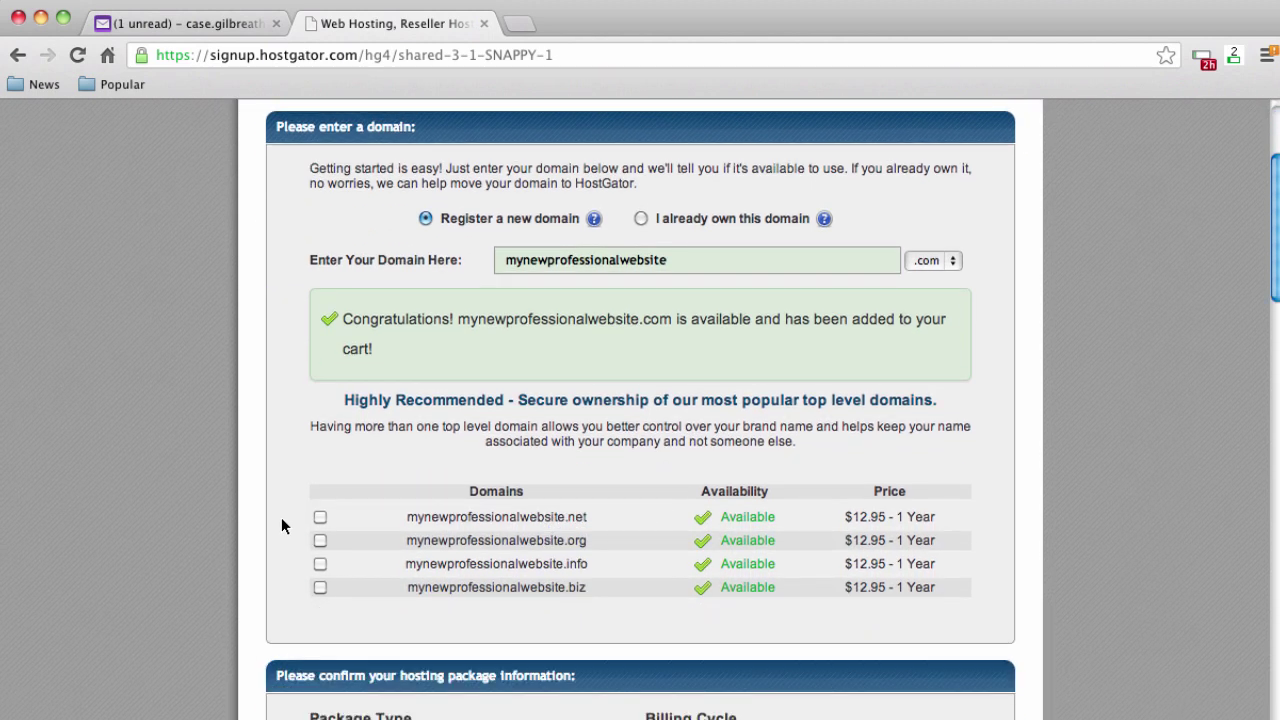
scroll(280, 520, "down", 2)
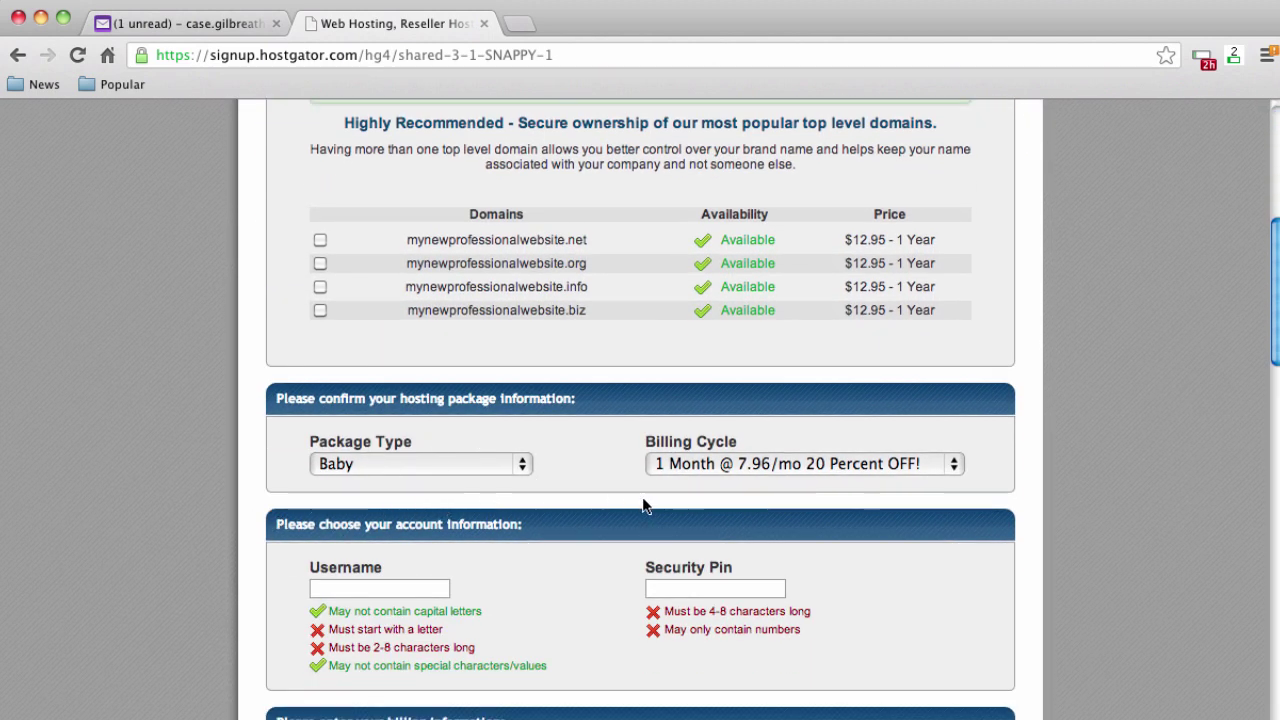
scroll(634, 503, "down", 1)
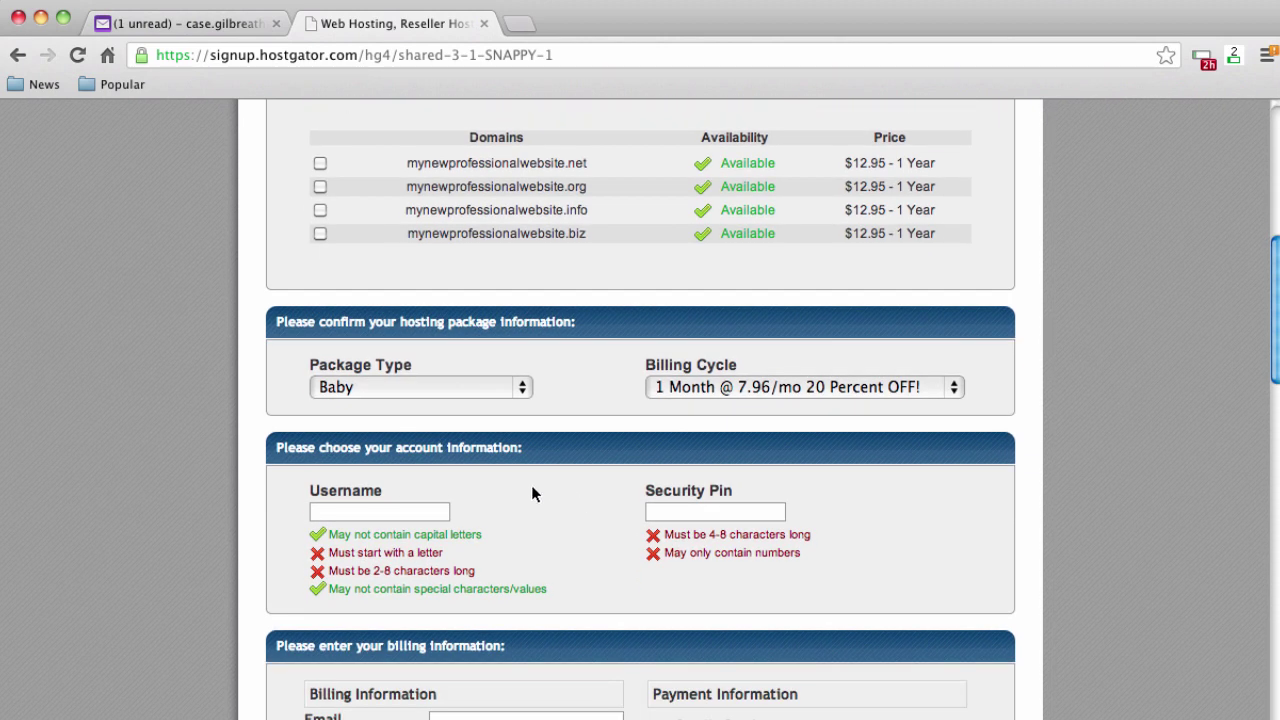
scroll(531, 490, "down", 1)
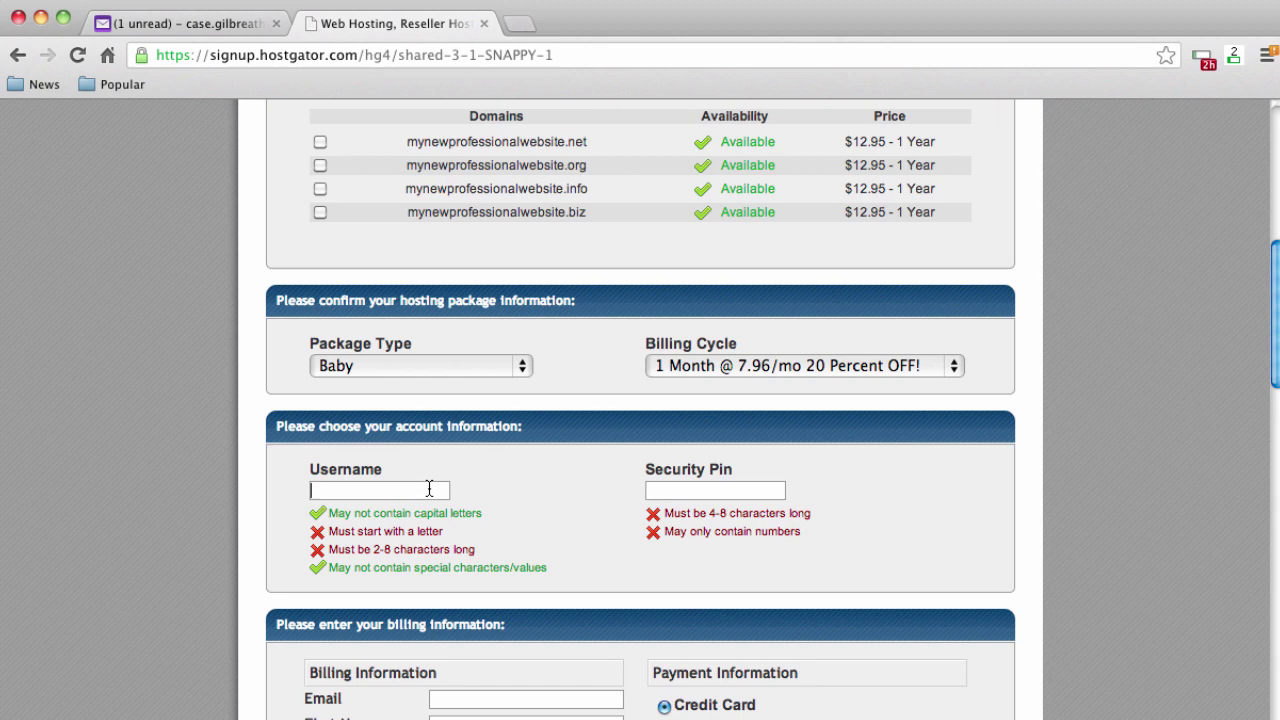
Enter the account username and scroll down to the coupon section
type("case13")
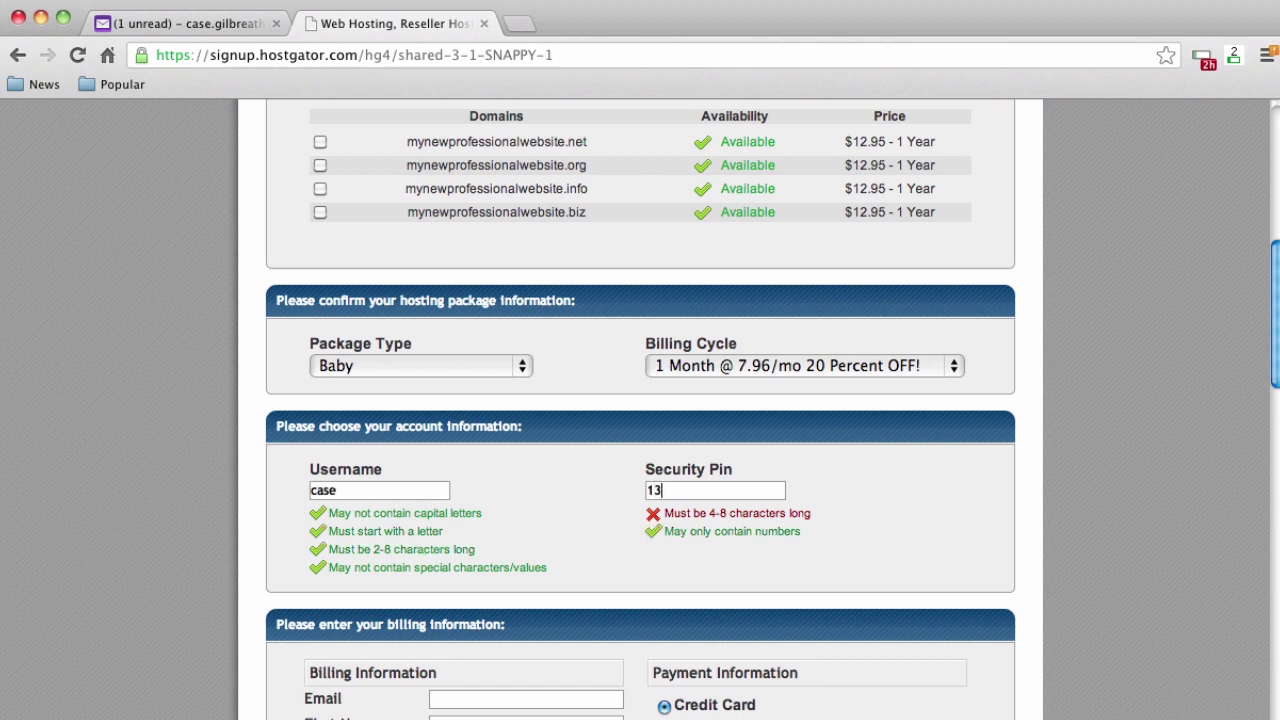
type("69")
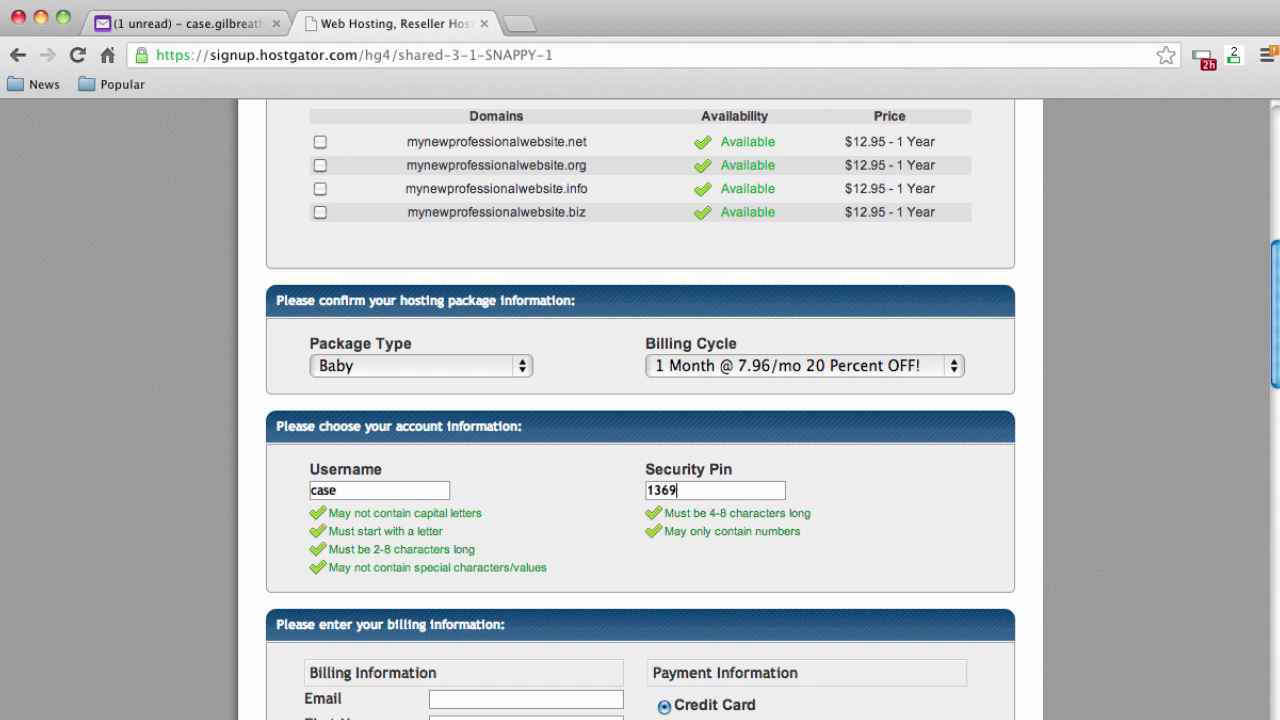
scroll(452, 488, "down", 8)
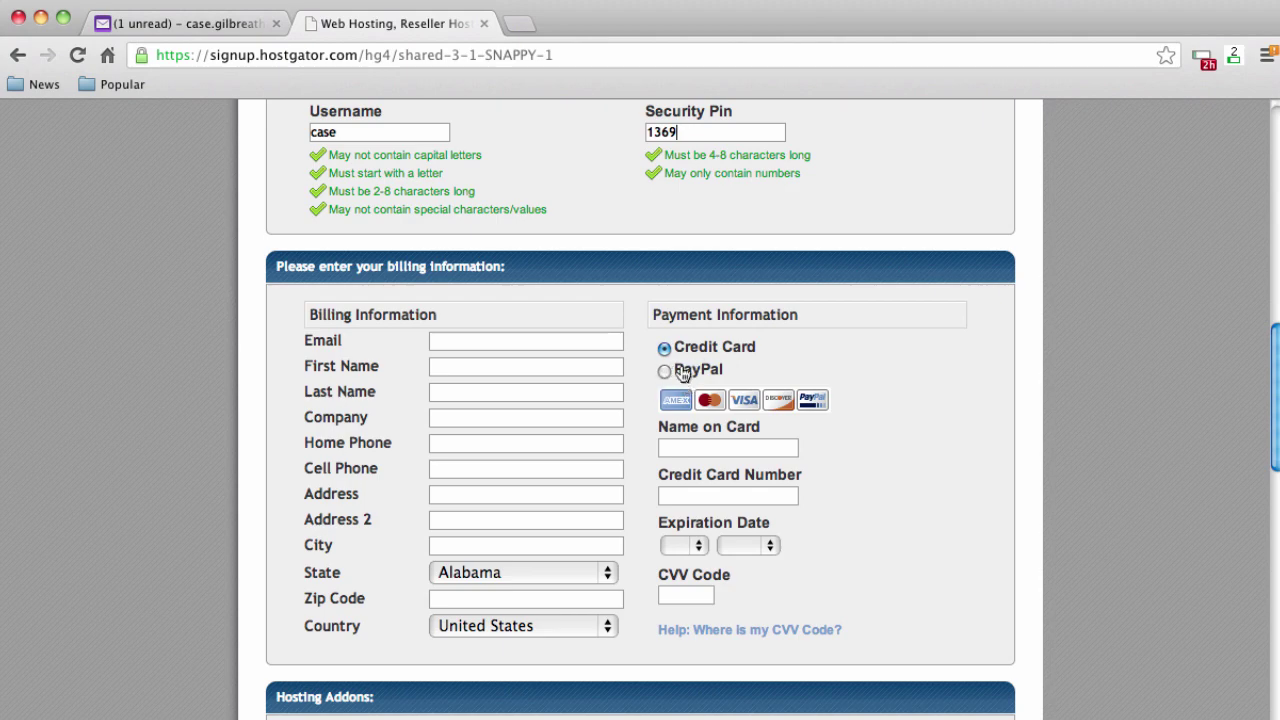
scroll(932, 540, "down", 1)
scroll(932, 535, "down", 10)
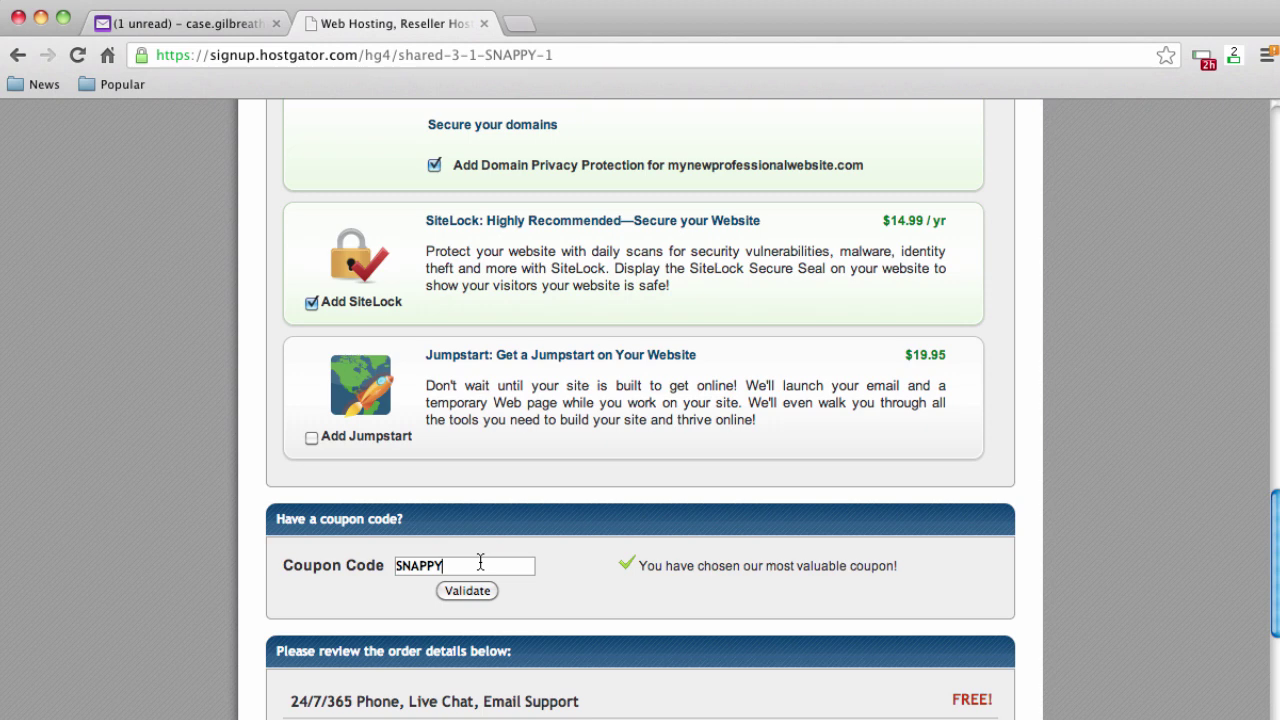
Replace the SNAPPY coupon code with myprosite25
left_click_drag(478, 562, 335, 548)
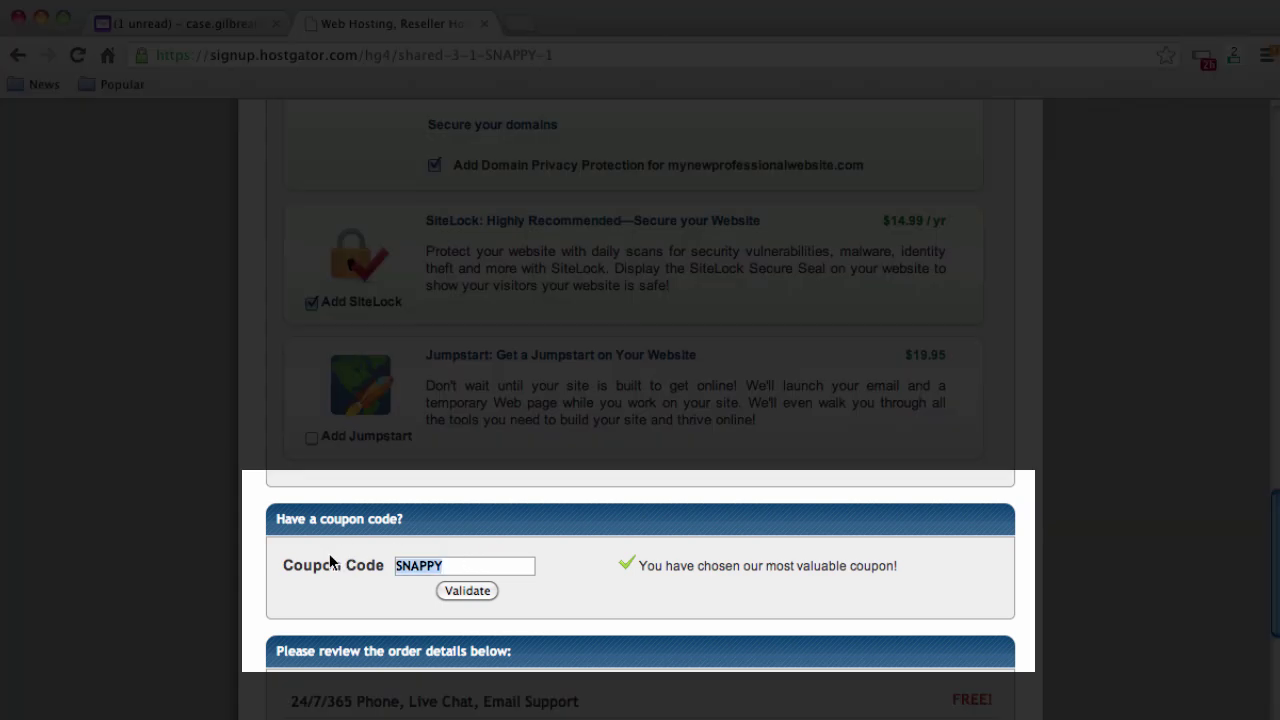
type("myprosite")
key("BackSpace")
key("BackSpace")
type("te25")
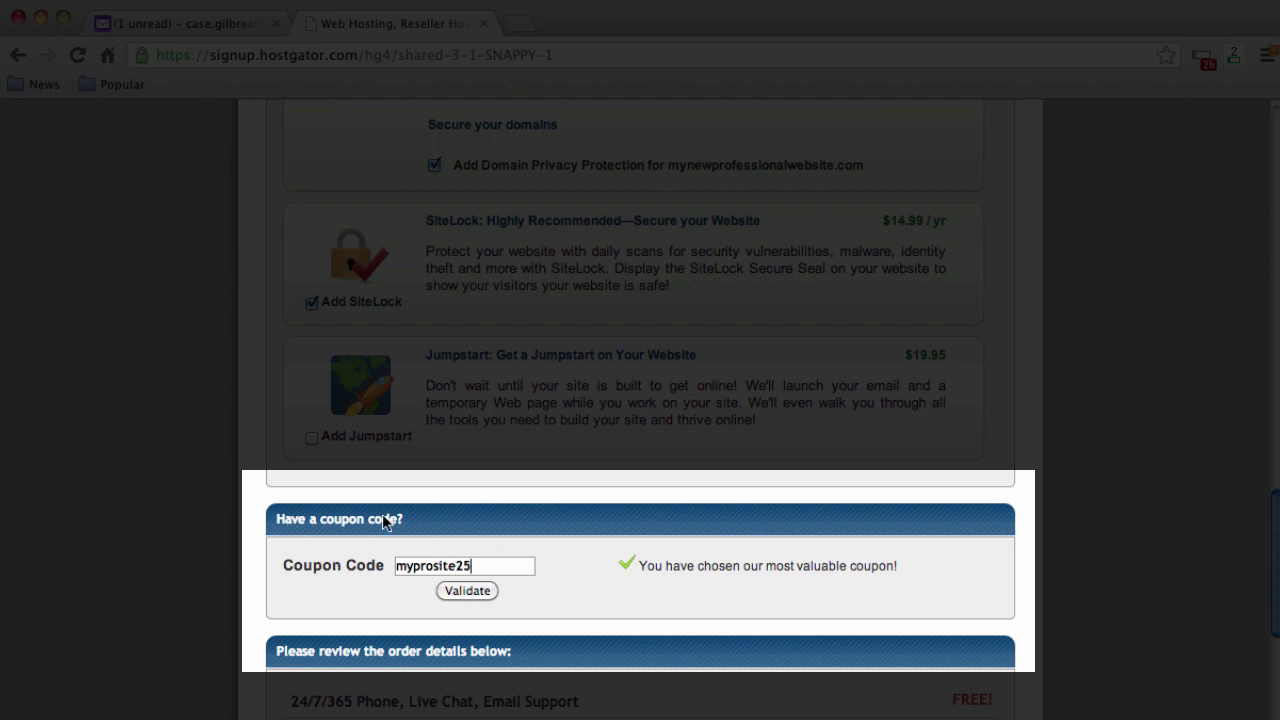
left_click_drag(484, 567, 355, 557)
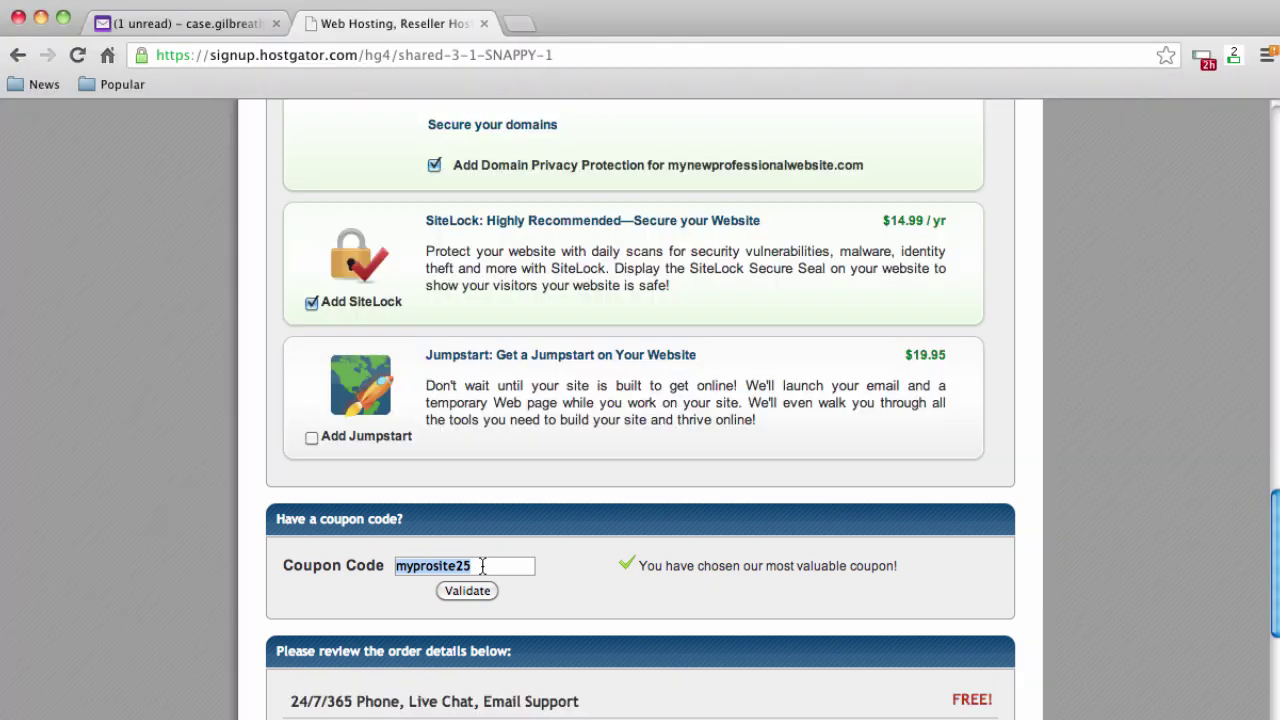
left_click(481, 565)
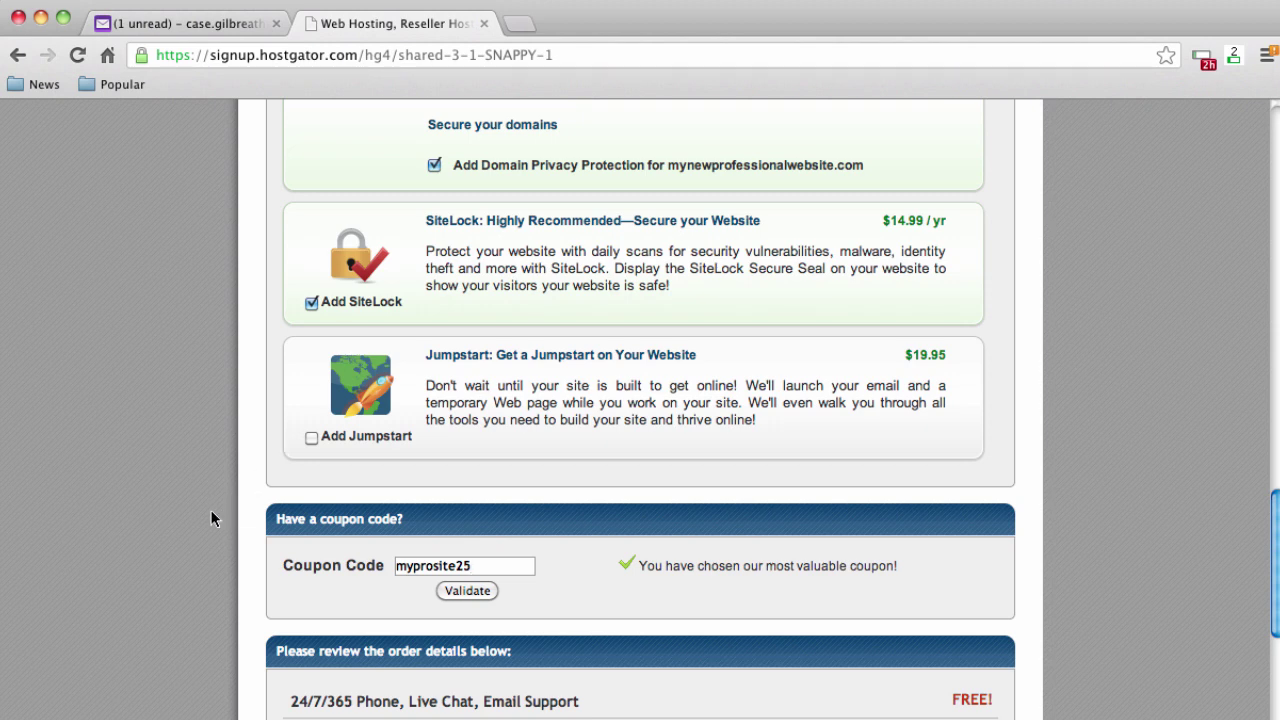
Remove Domain Privacy Protection and SiteLock from the order
scroll(211, 520, "up", 3)
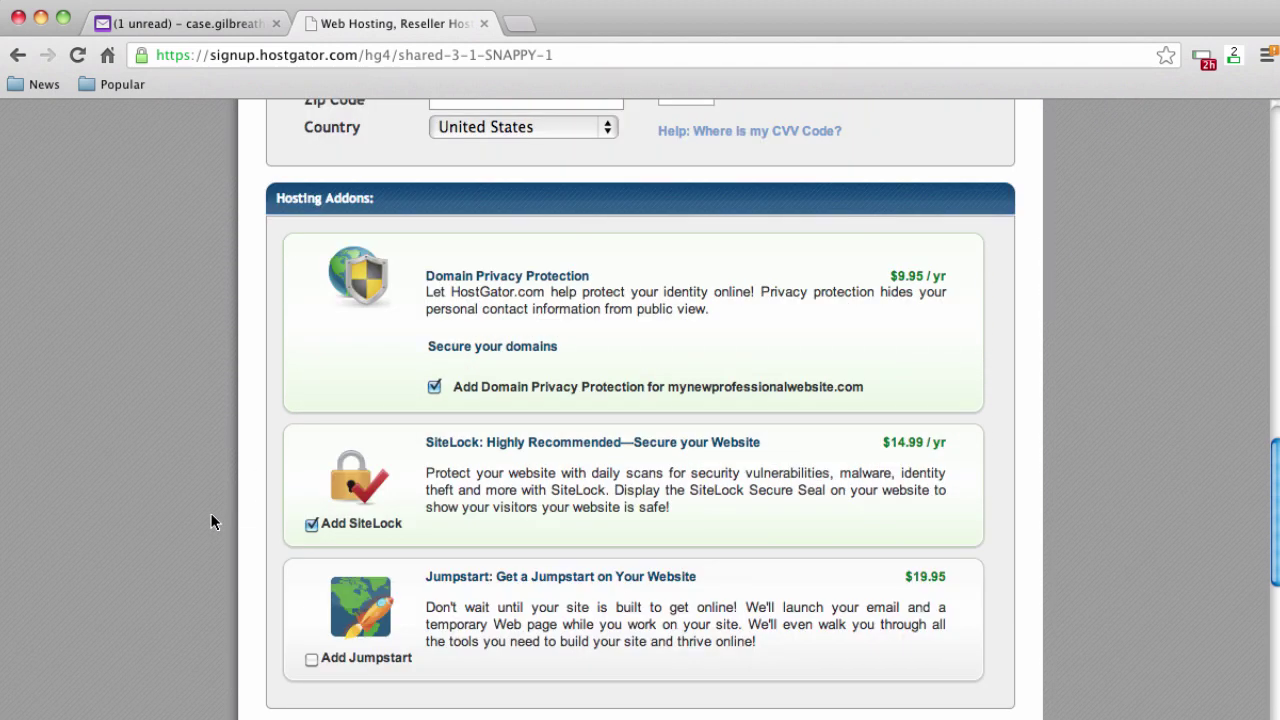
scroll(170, 507, "up", 12)
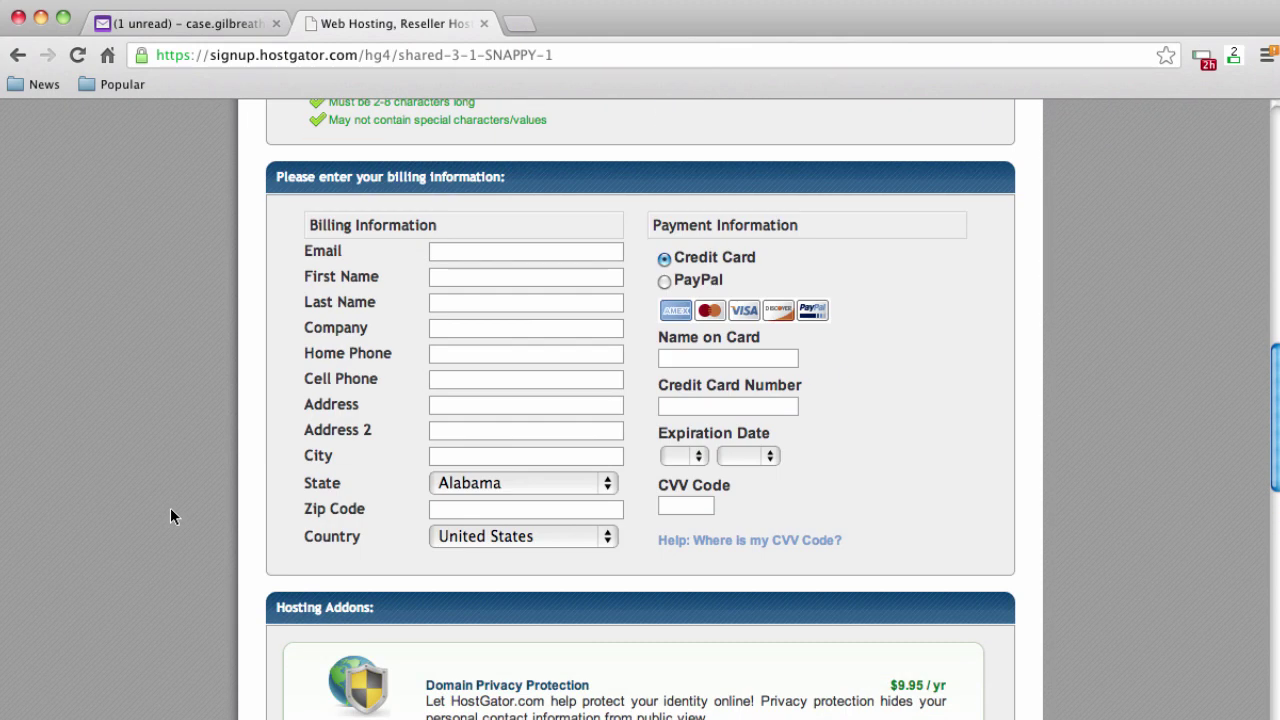
scroll(170, 516, "down", 10)
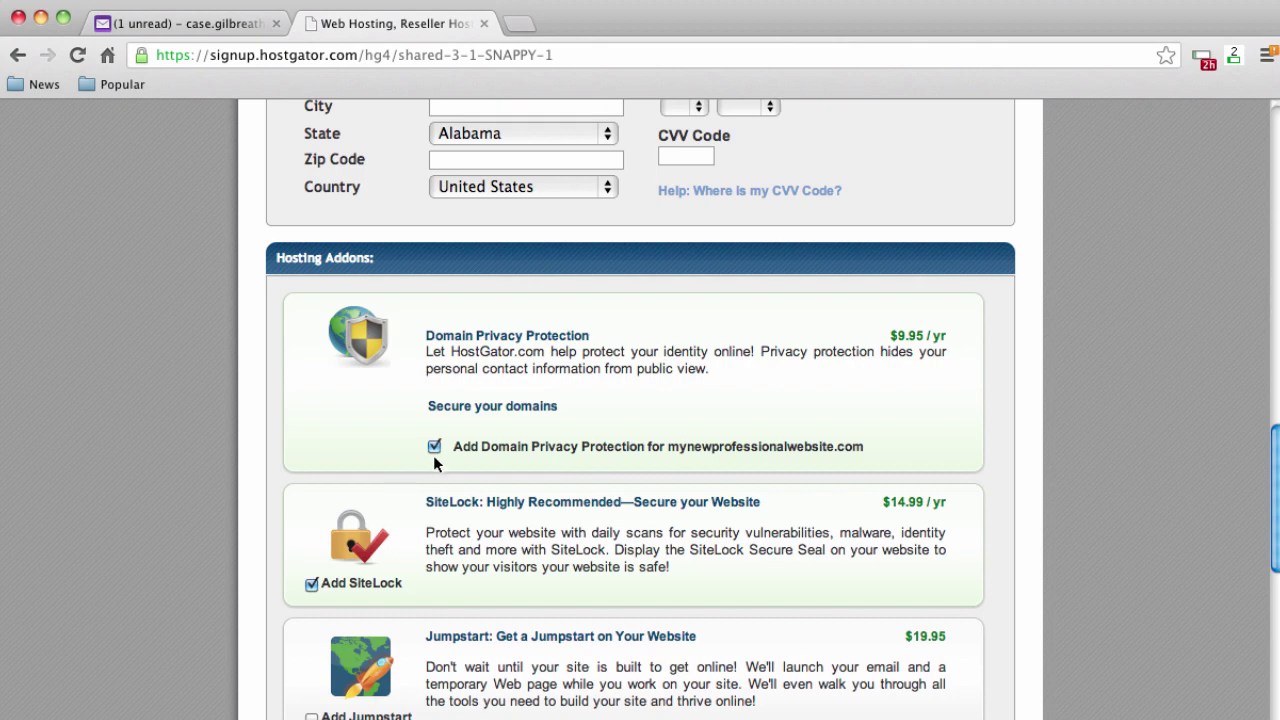
left_click(434, 447)
left_click(311, 584)
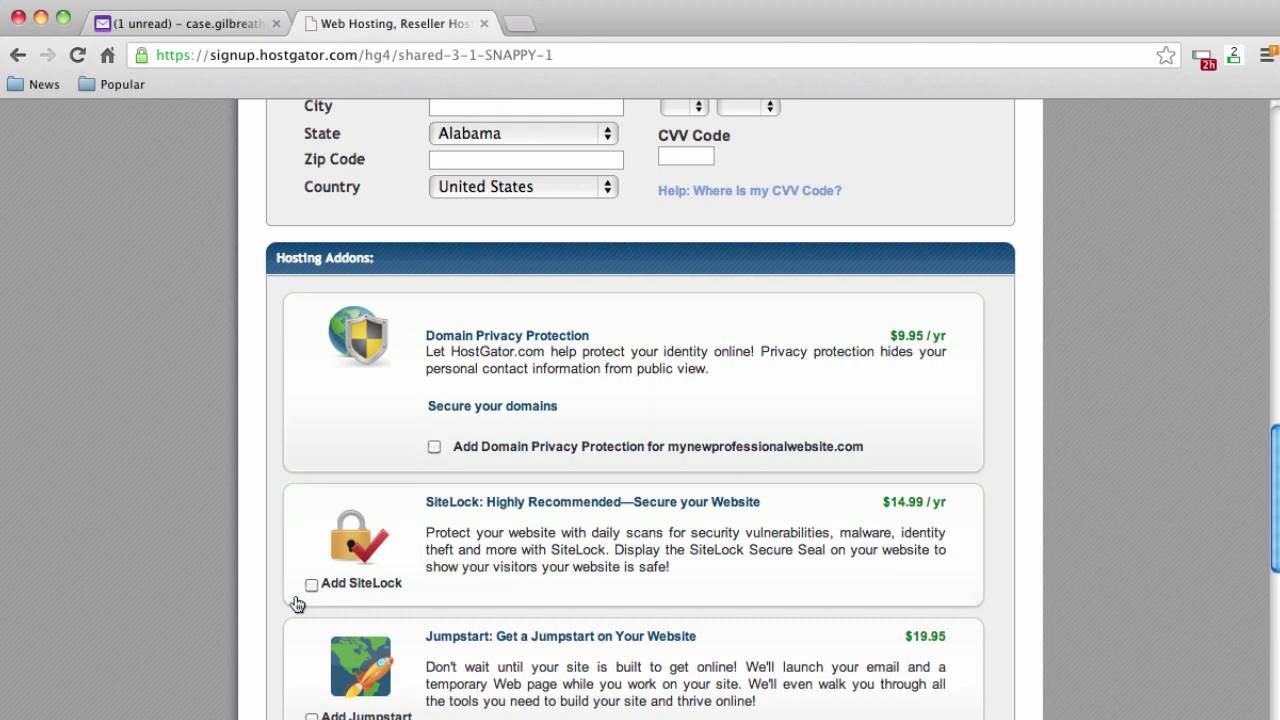
Validate the myprosite25 coupon for 25 percent off and accept the terms and conditions
scroll(262, 524, "down", 5)
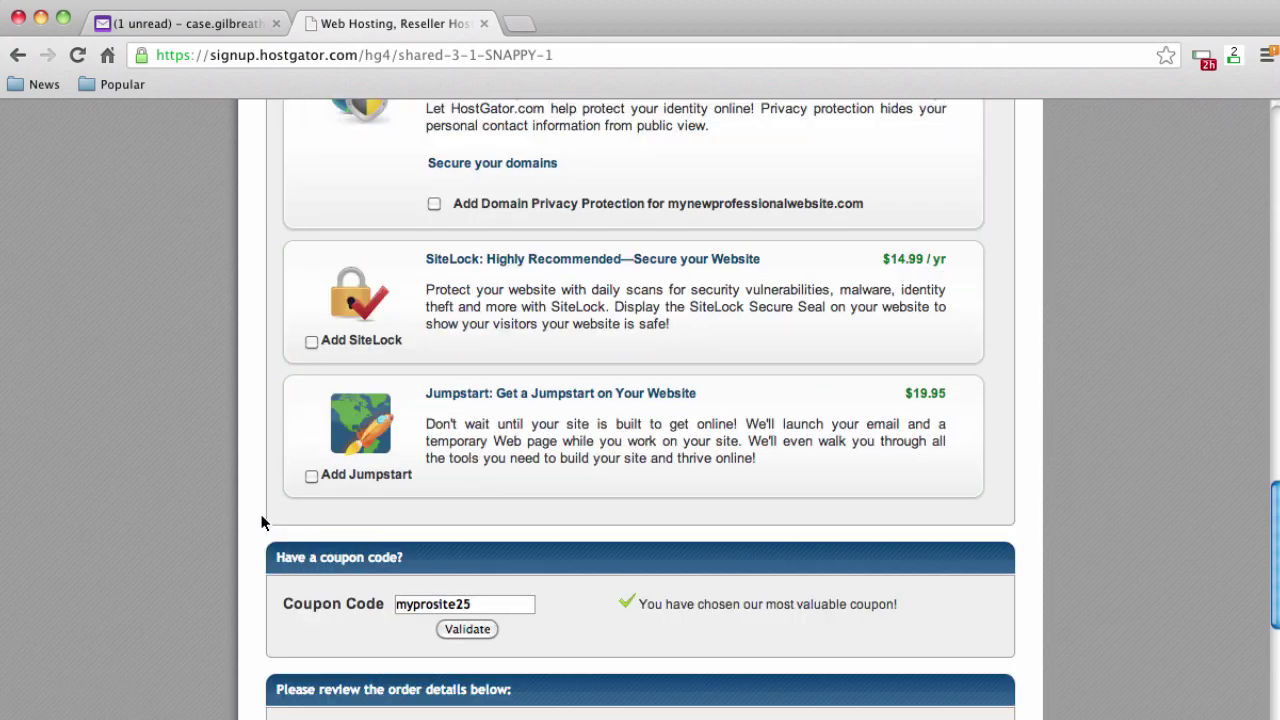
scroll(262, 522, "down", 4)
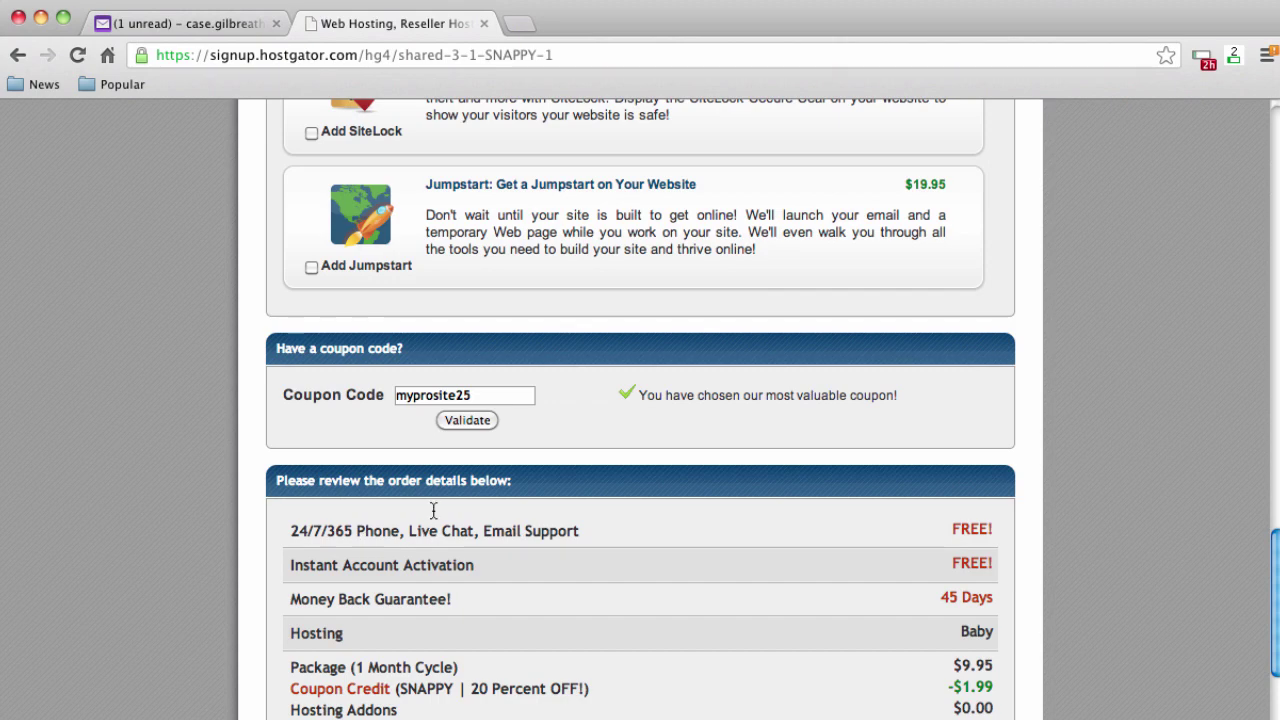
left_click(466, 421)
scroll(228, 435, "down", 4)
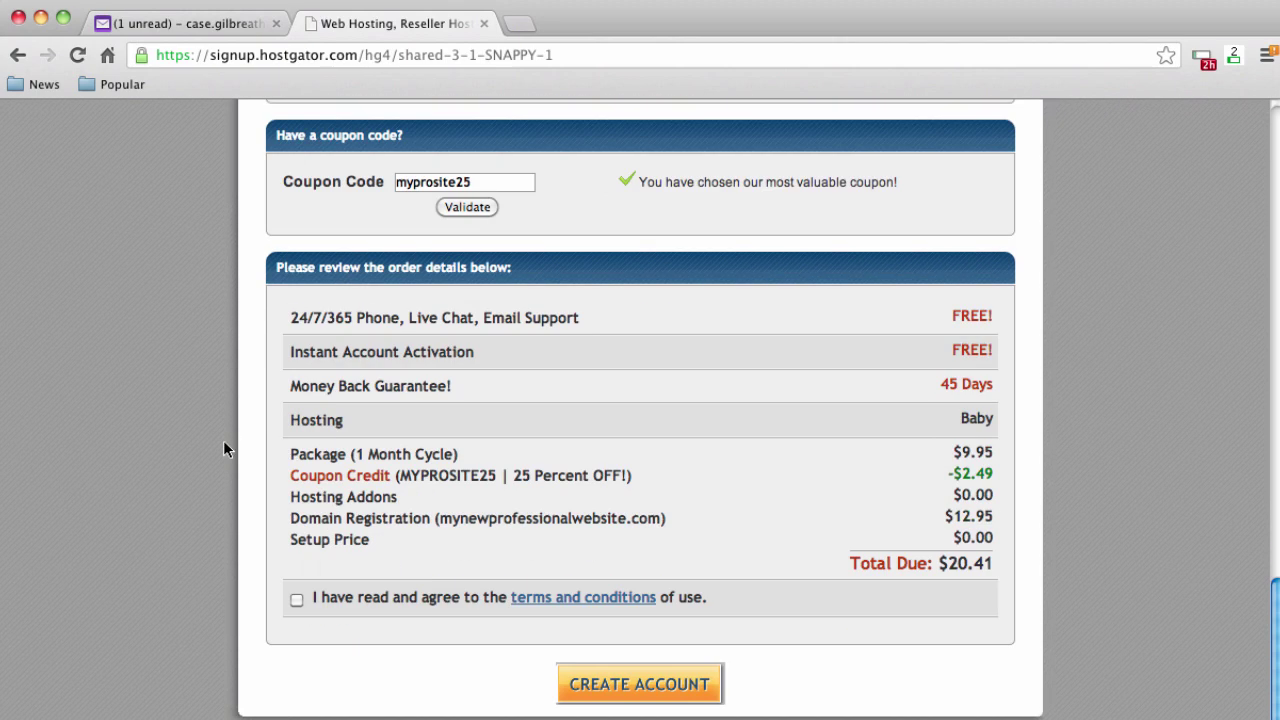
left_click_drag(512, 475, 615, 474)
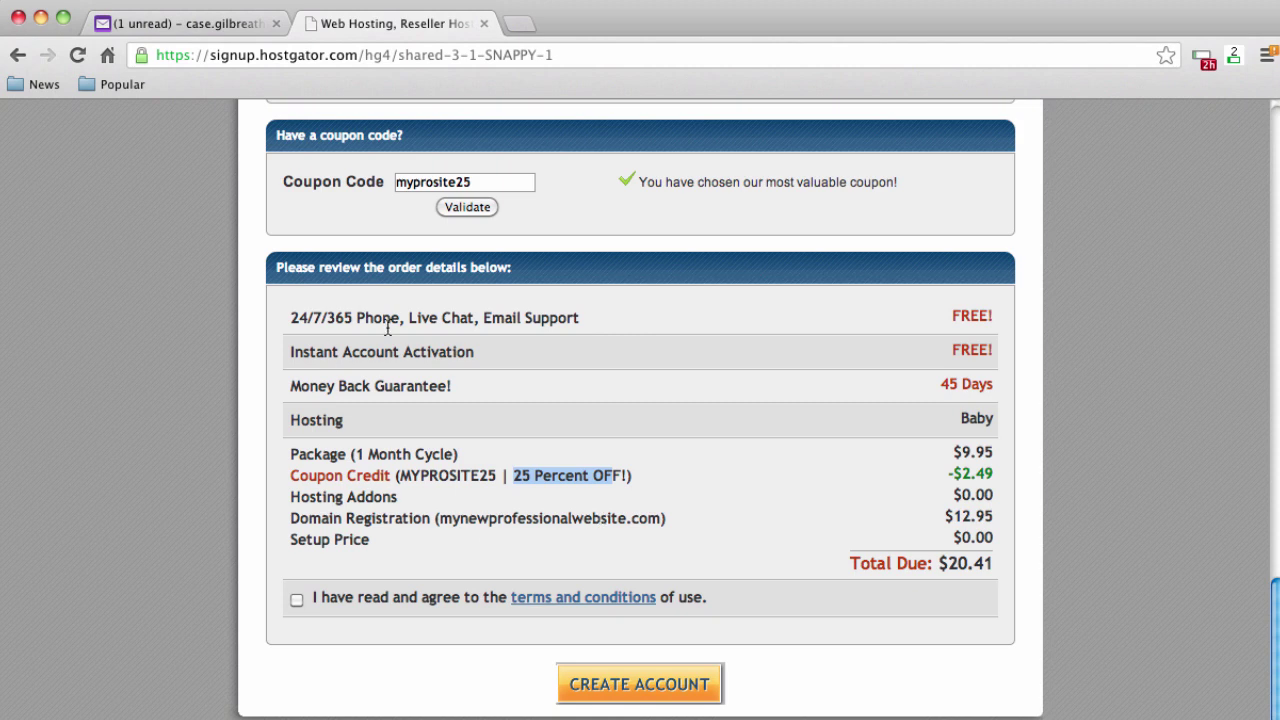
left_click(297, 603)
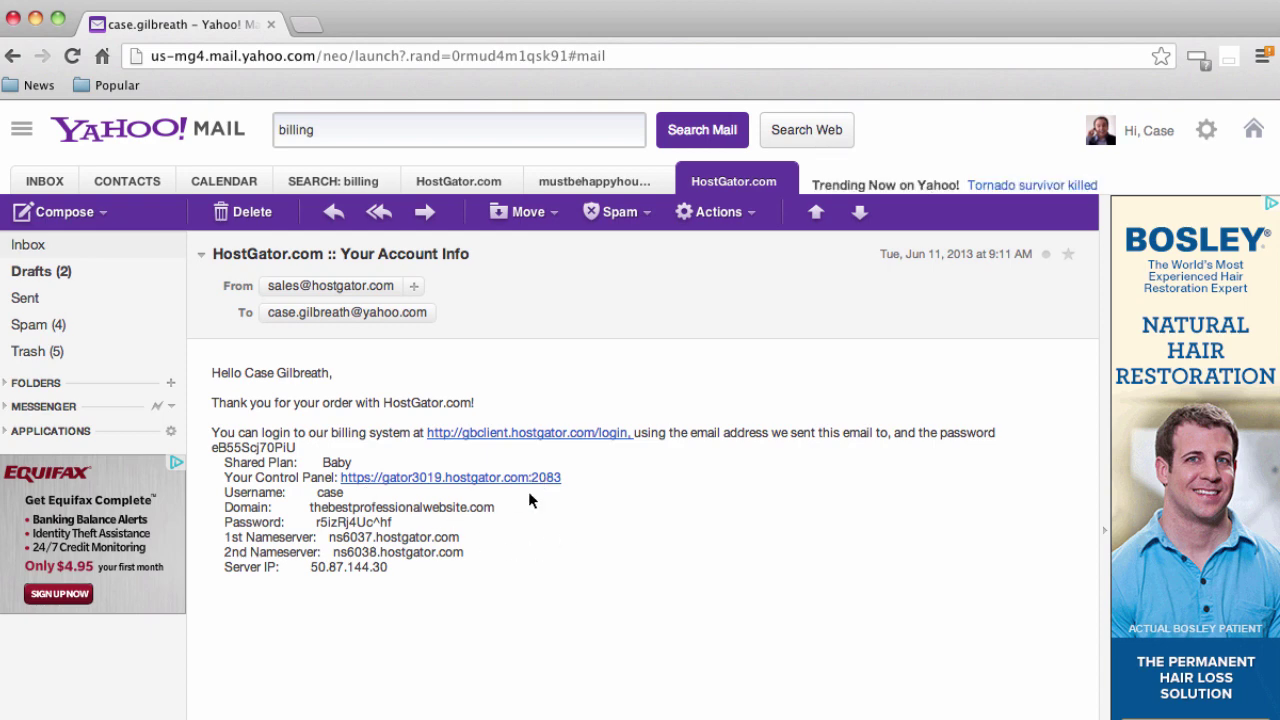
Open cPanel from the HostGator email, check its login details, and dismiss the SiteLock offer
left_click(452, 481)
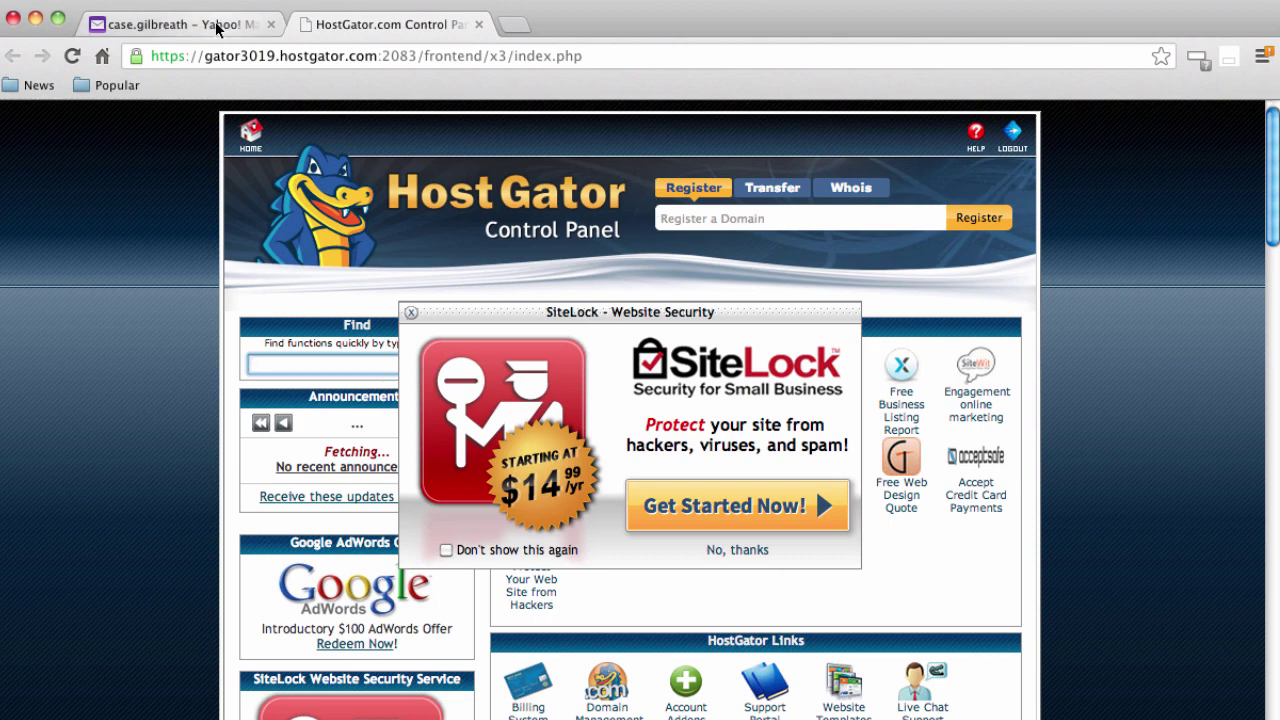
left_click(252, 26)
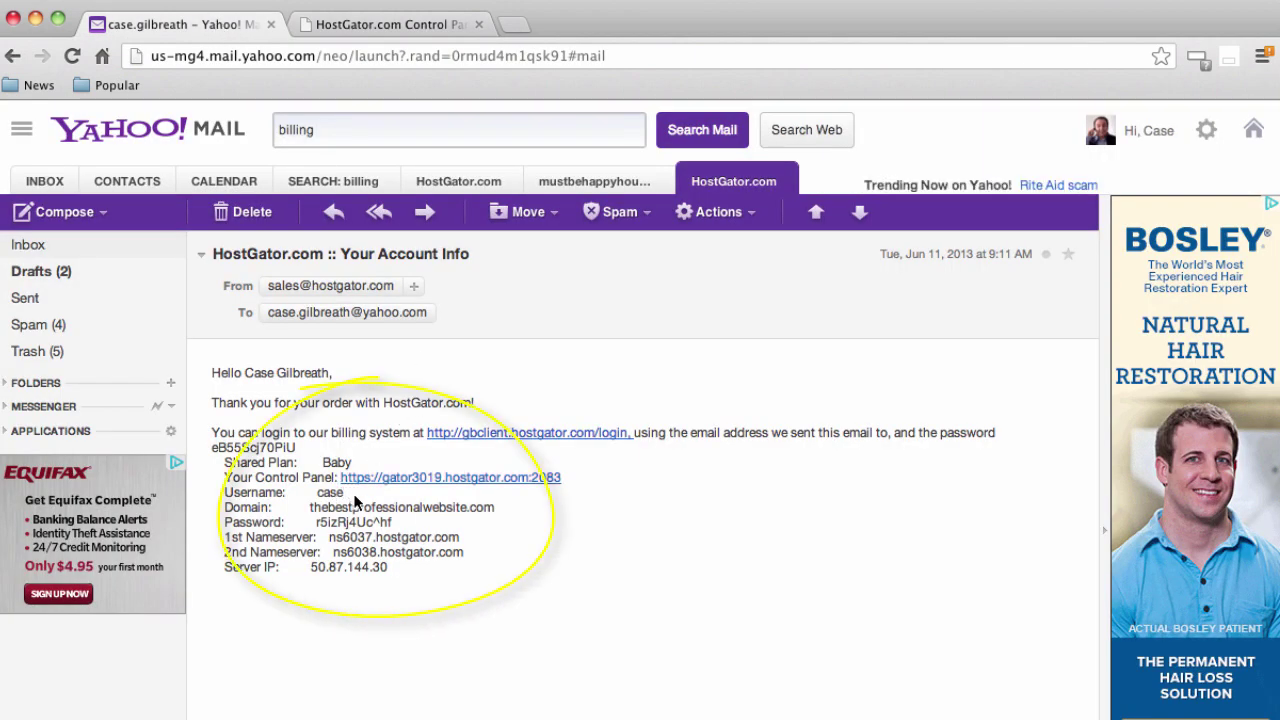
left_click_drag(353, 493, 396, 525)
left_click(320, 522)
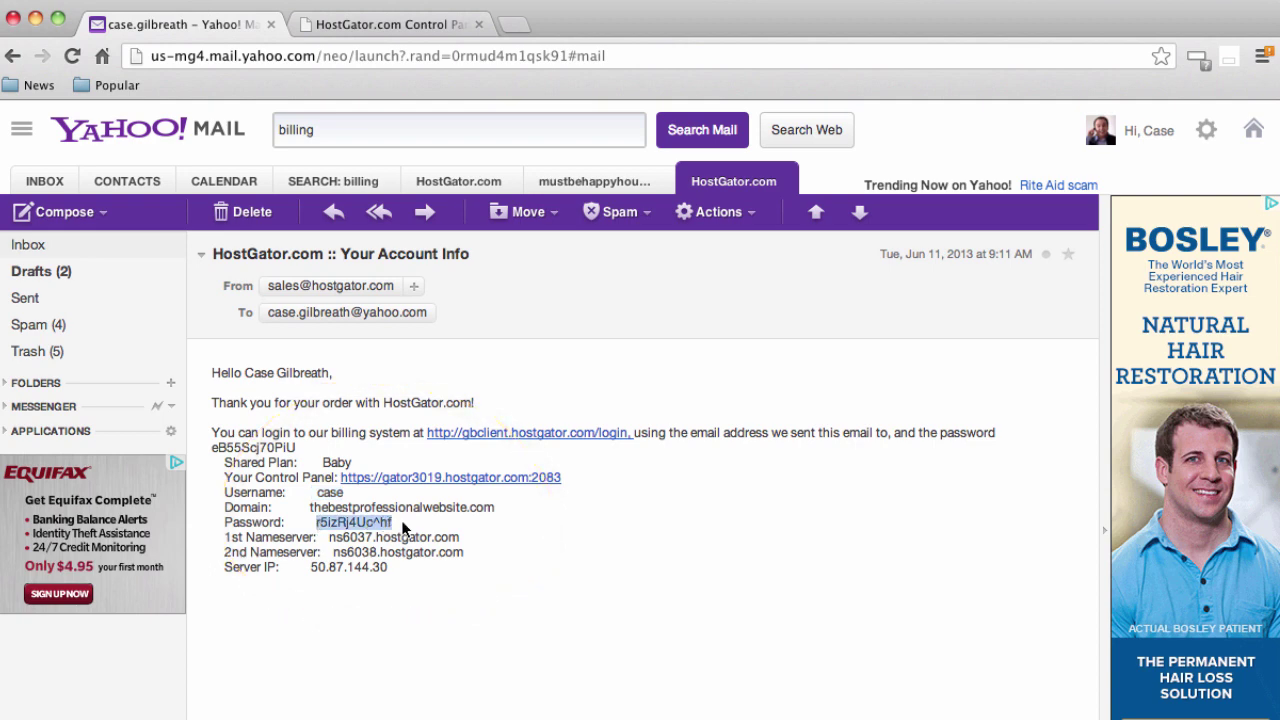
left_click(405, 528)
left_click(420, 24)
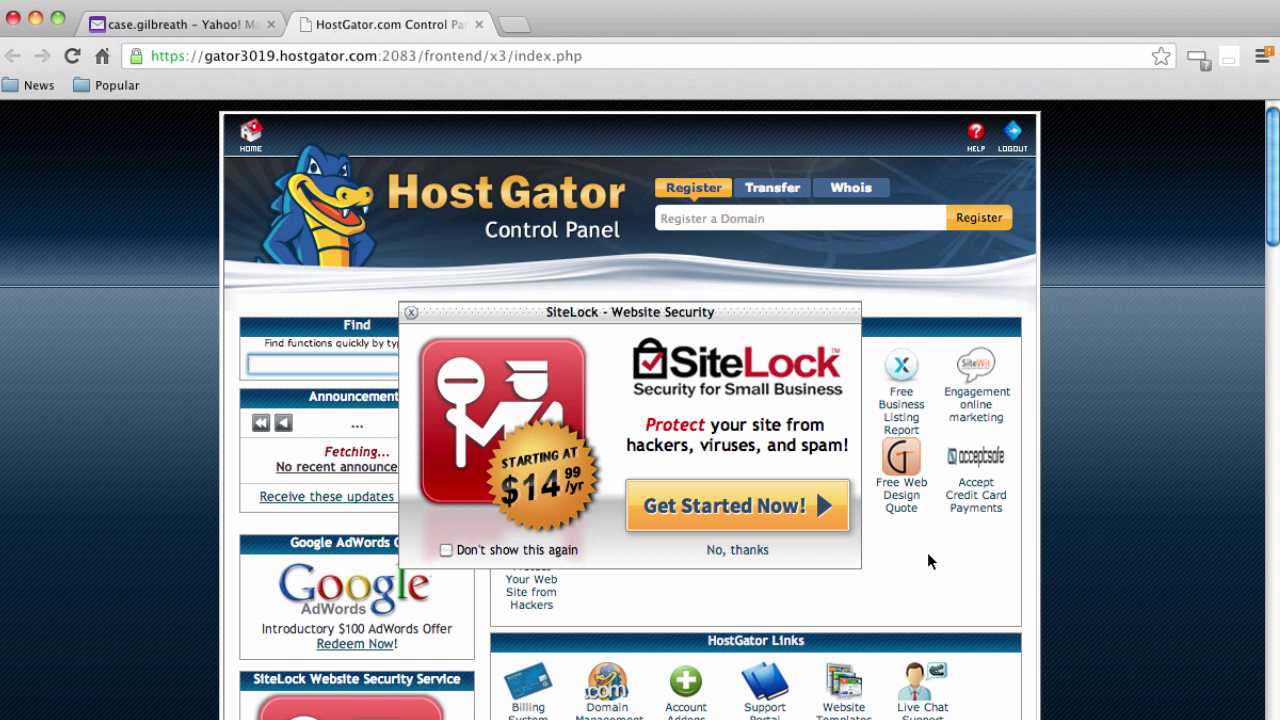
left_click(737, 551)
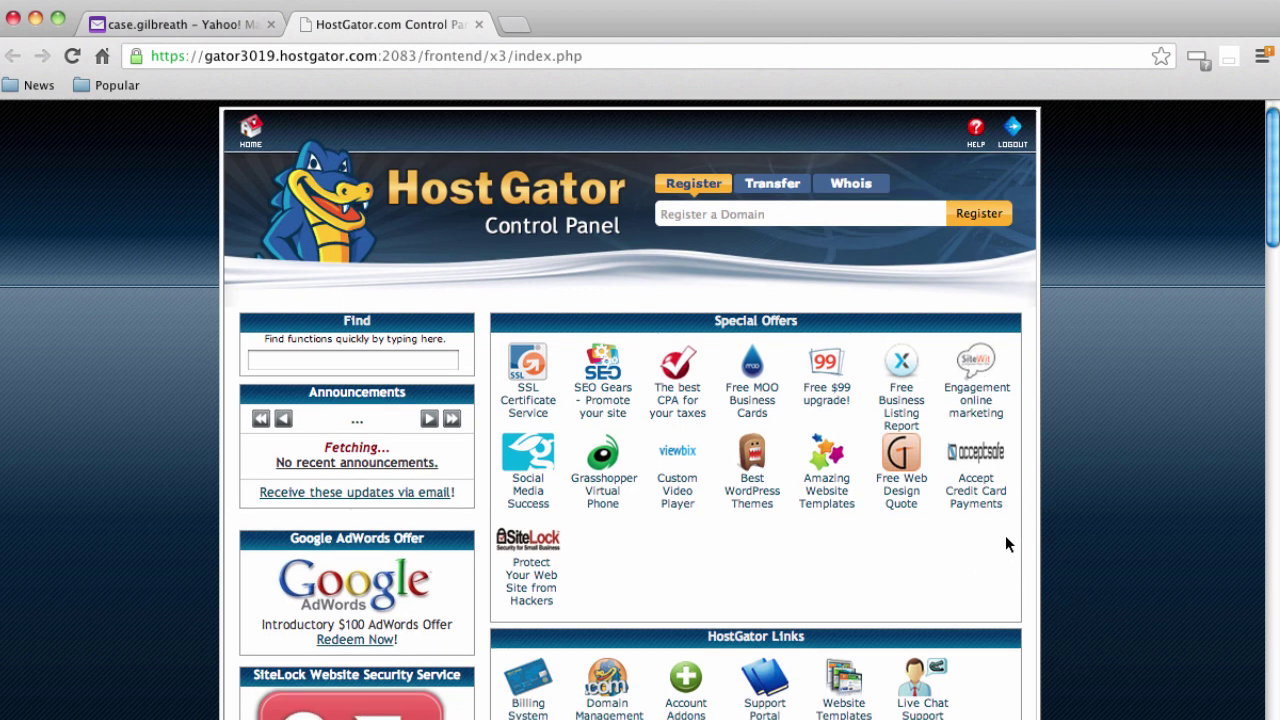
Open QuickInstall from cPanel's Software/Services section
scroll(1009, 517, "down", 2)
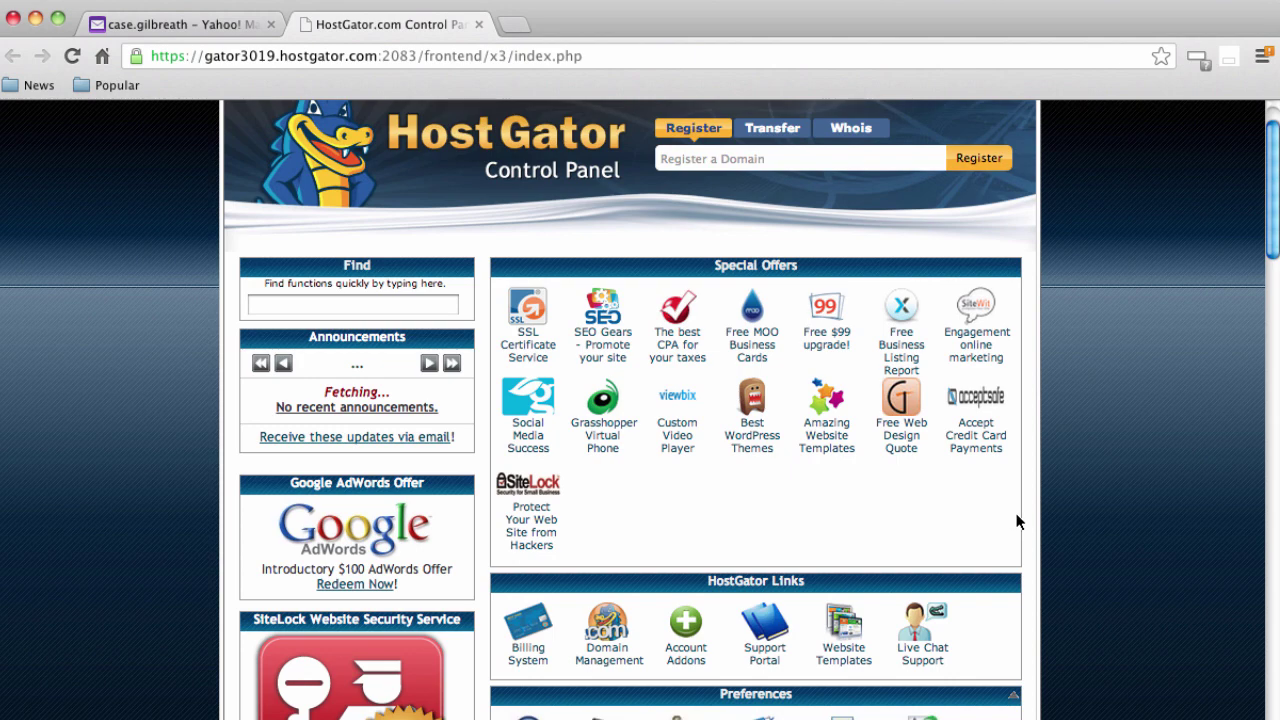
scroll(1016, 521, "down", 5)
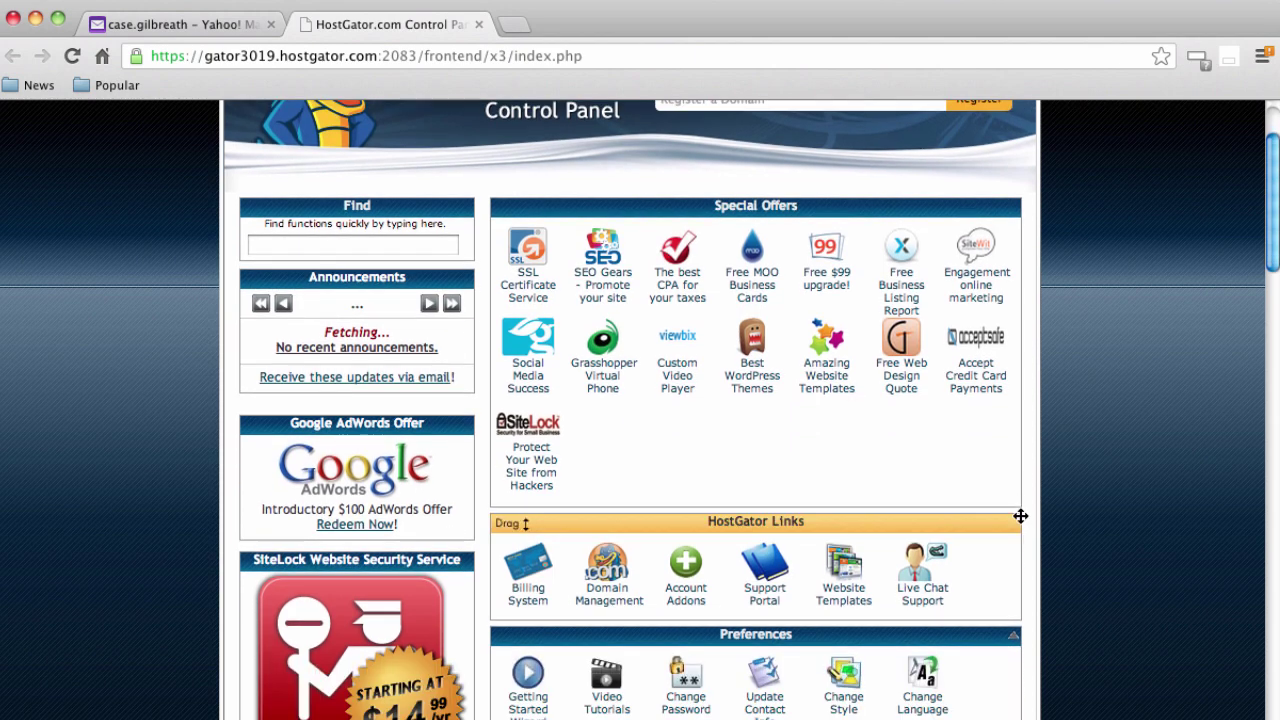
scroll(1031, 537, "down", 15)
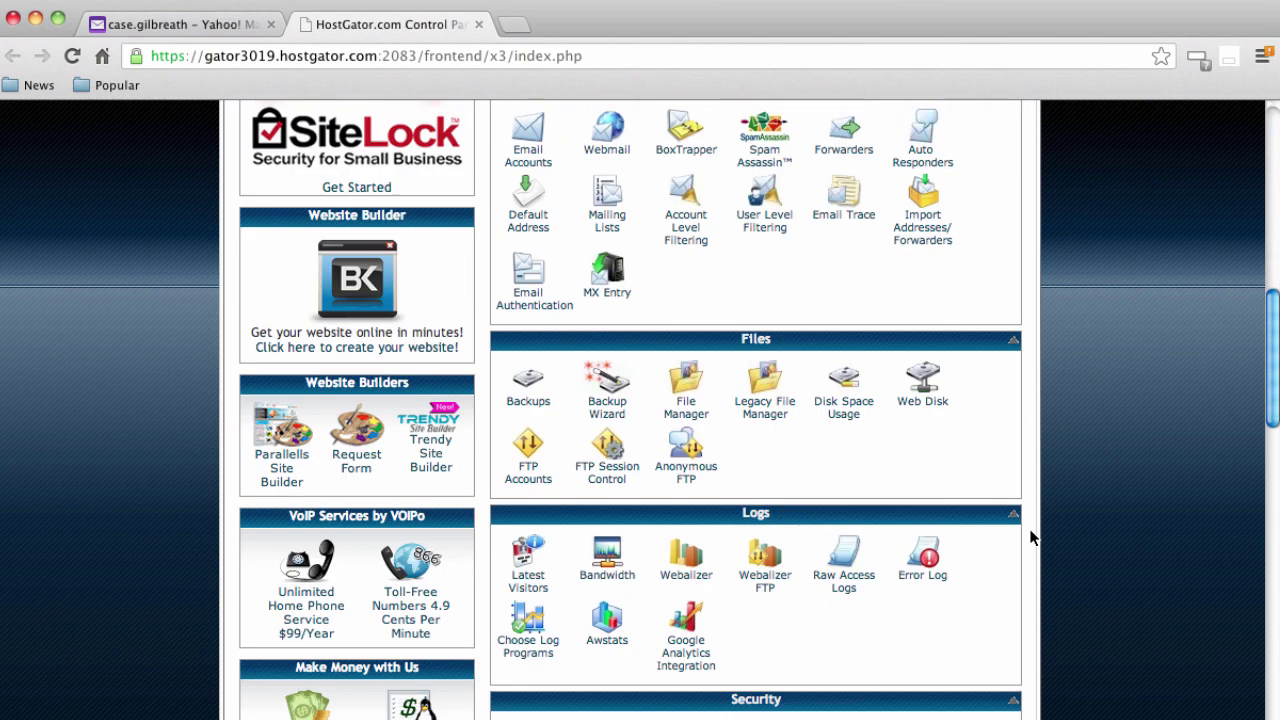
scroll(1033, 537, "down", 8)
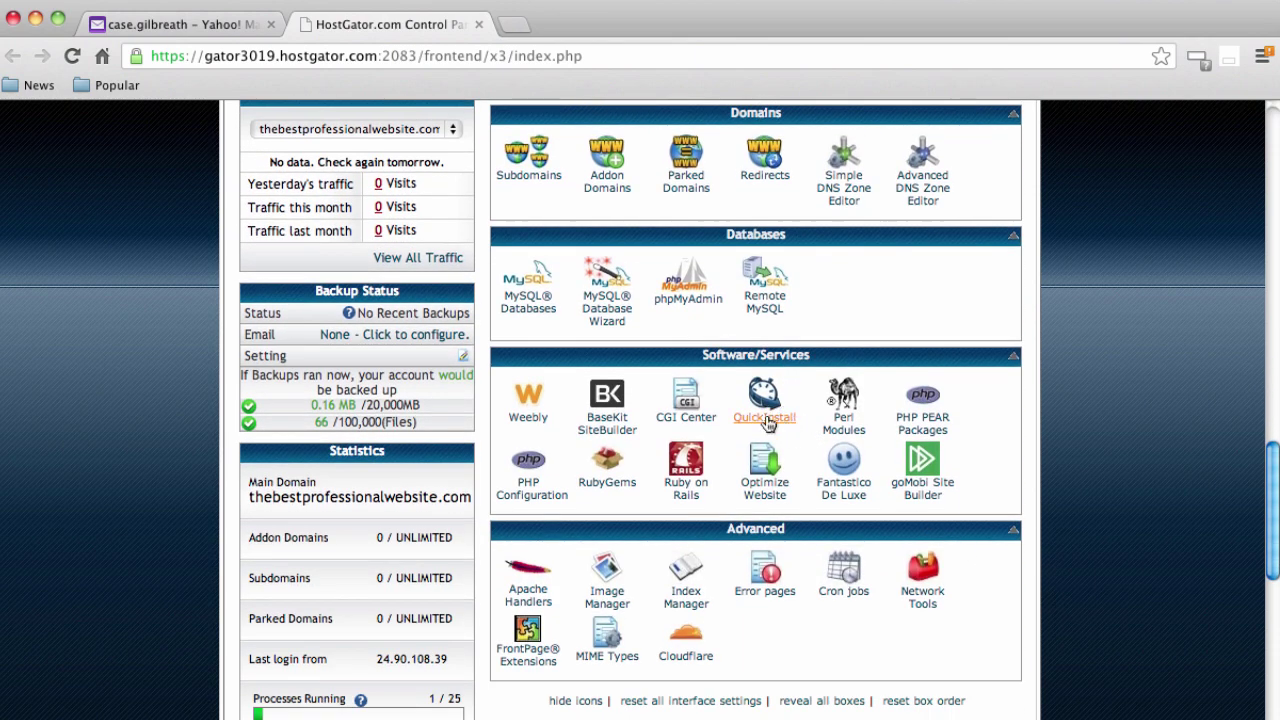
left_click(768, 420)
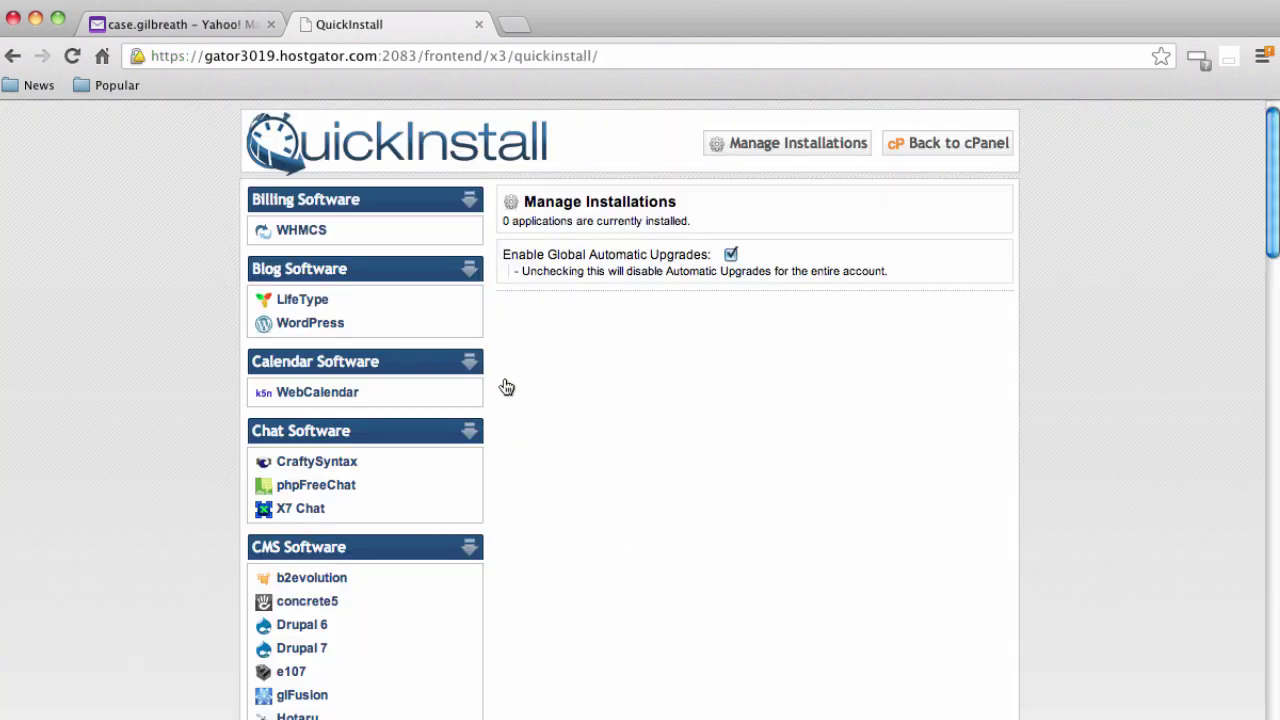
Choose WordPress in QuickInstall and enter the admin email, blog title 'Boat Rentals' and admin user 'admin'
left_click(338, 325)
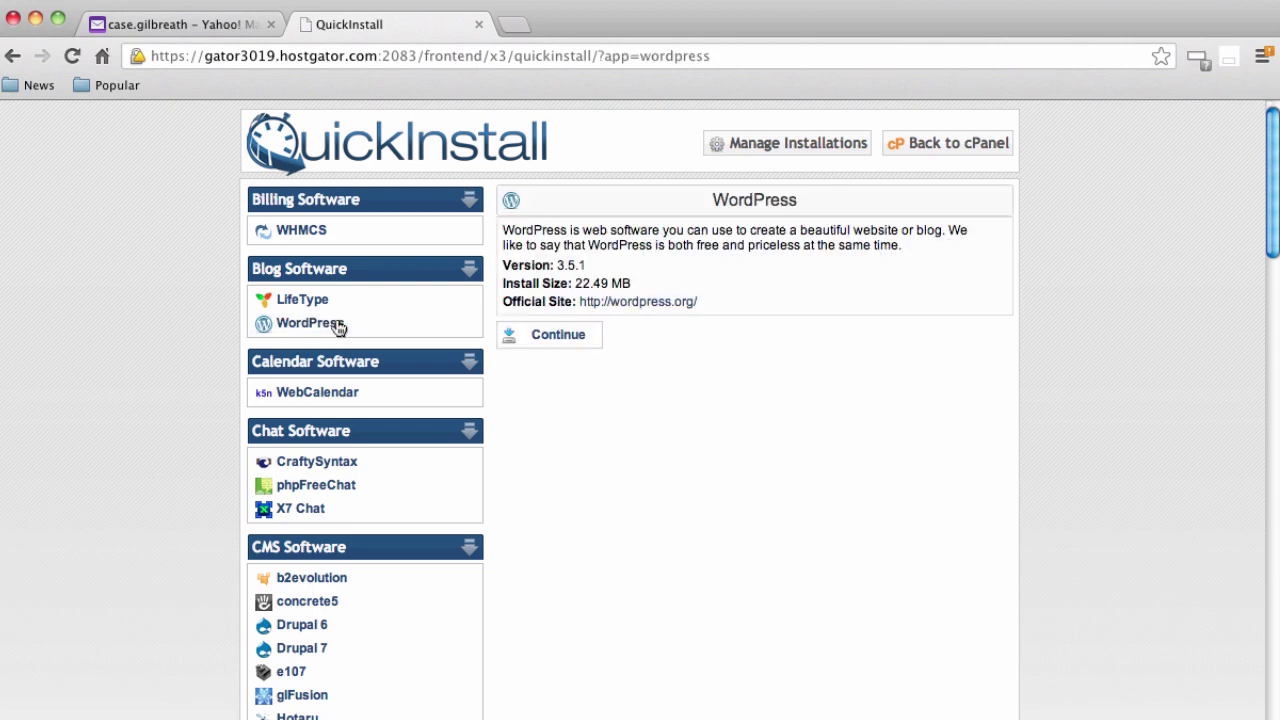
left_click(558, 337)
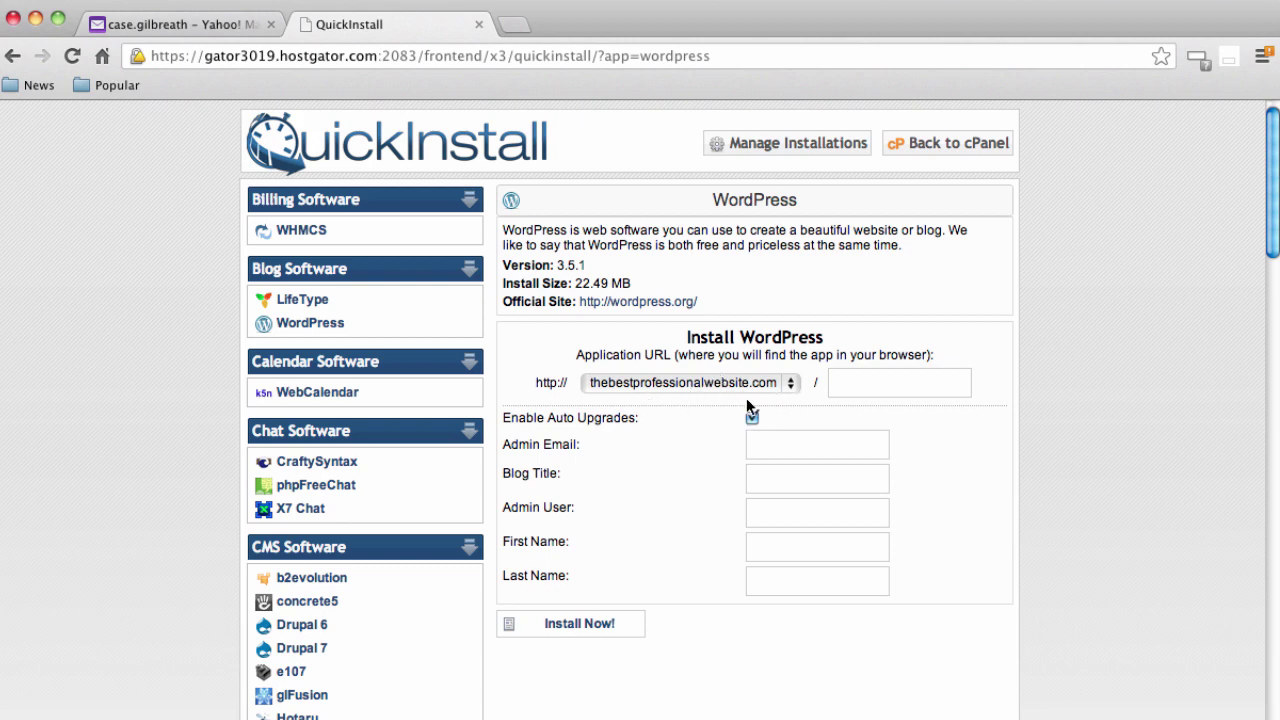
left_click(820, 450)
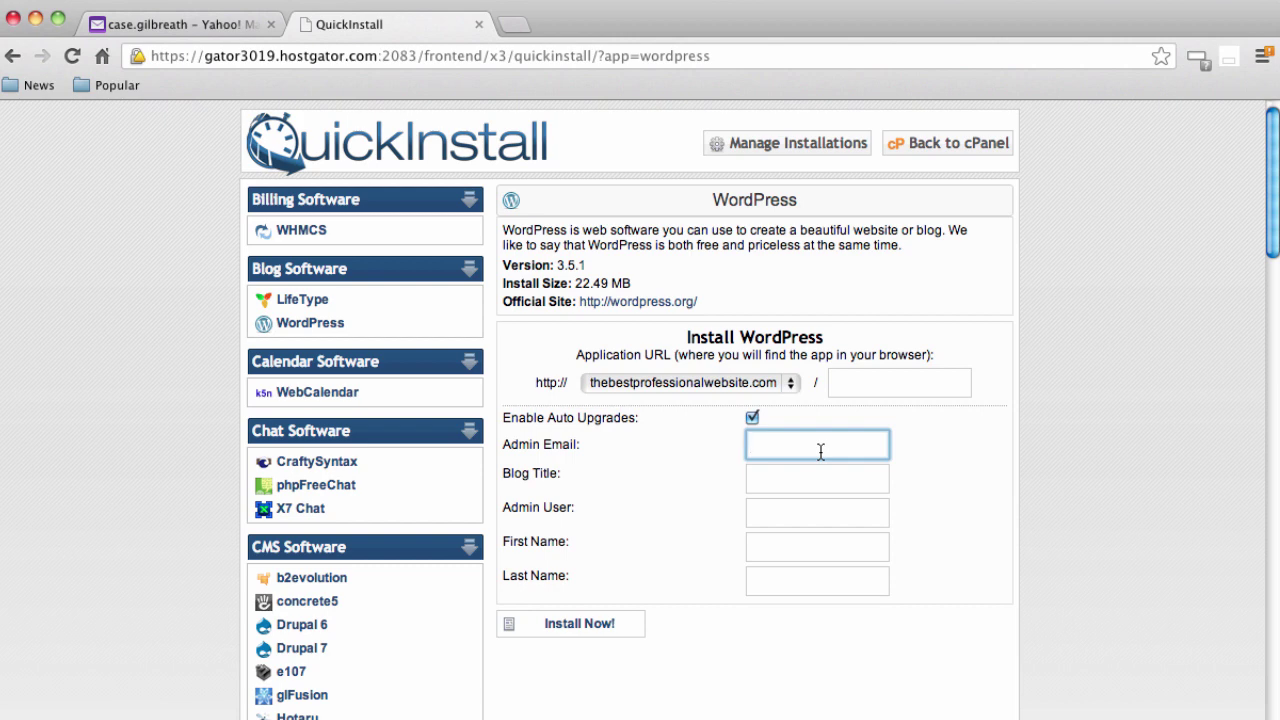
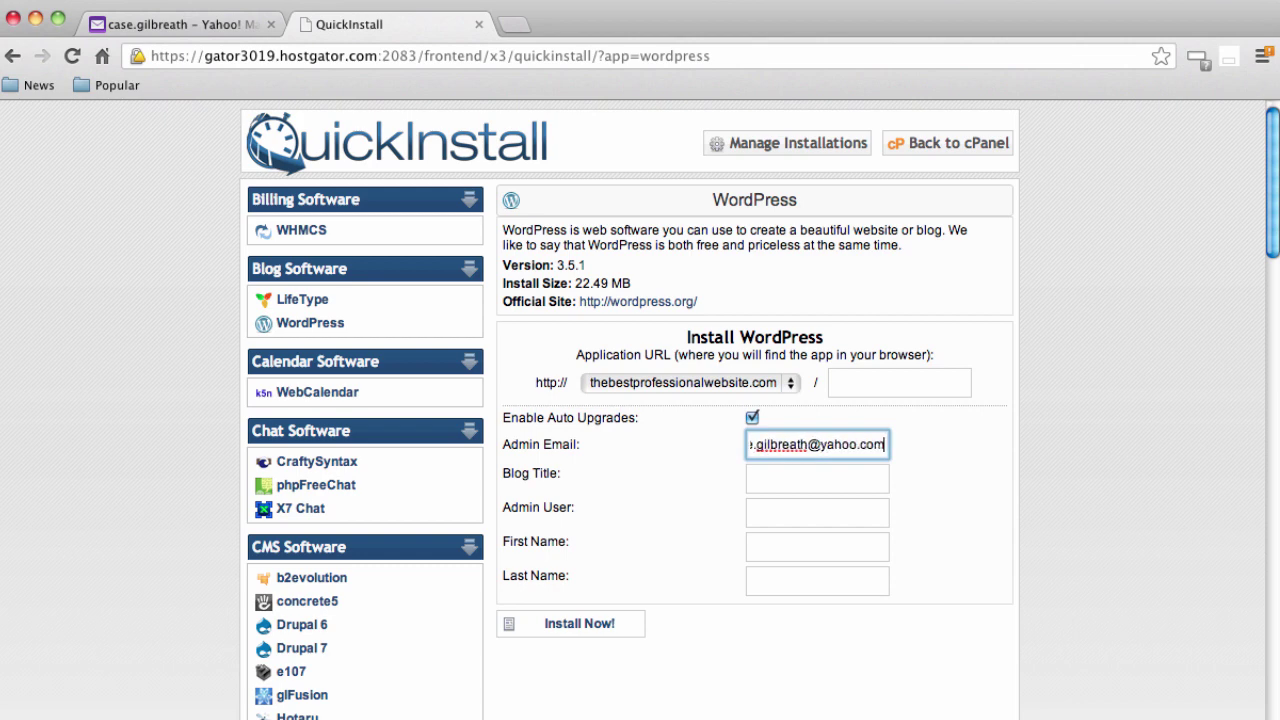
key("Tab")
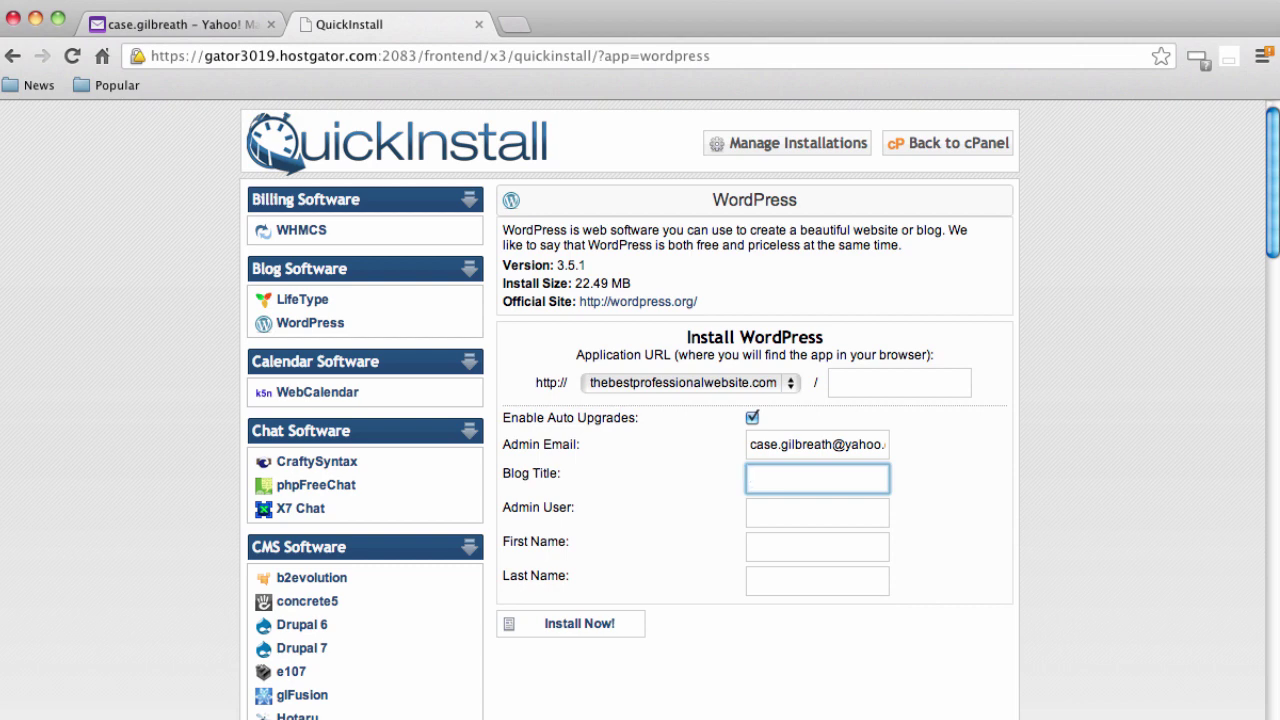
type("Boat Rentals")
key("Tab")
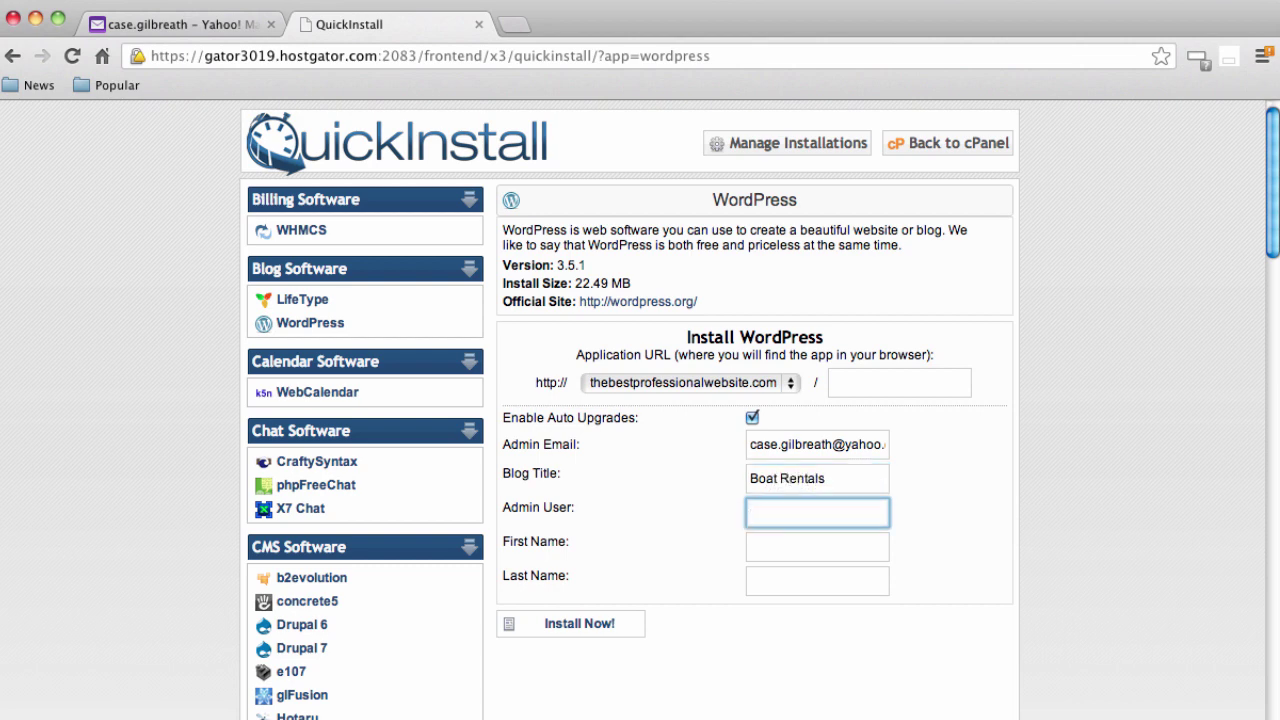
type("admin")
key("Tab")
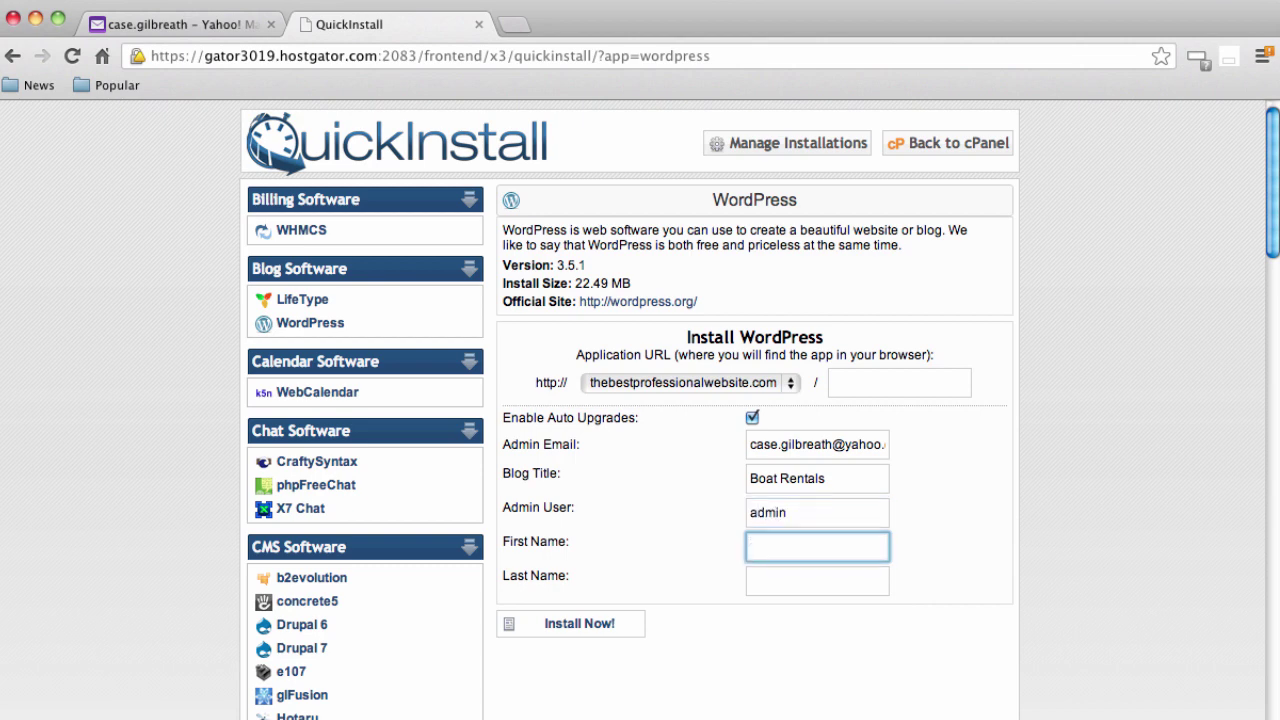
Enter the admin's first and last name, install WordPress, and view the login details
type("Case")
key("Tab")
type("Gi")
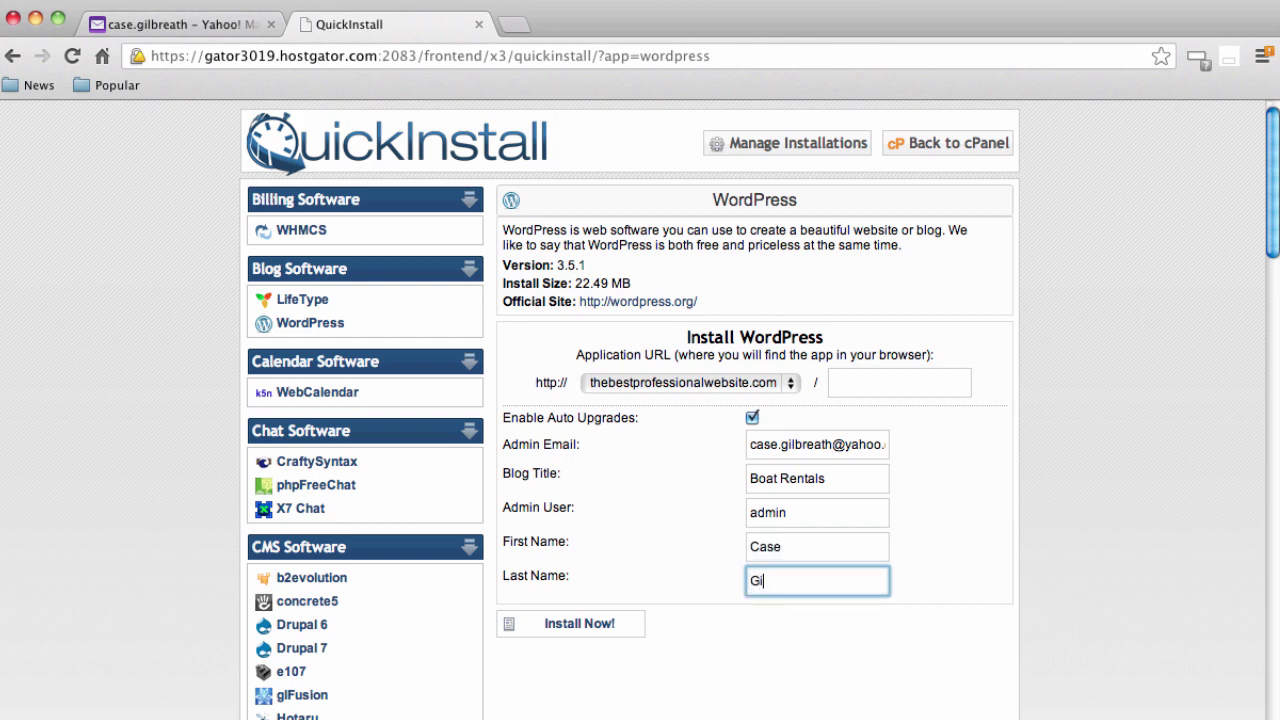
type("lbreath")
left_click(566, 623)
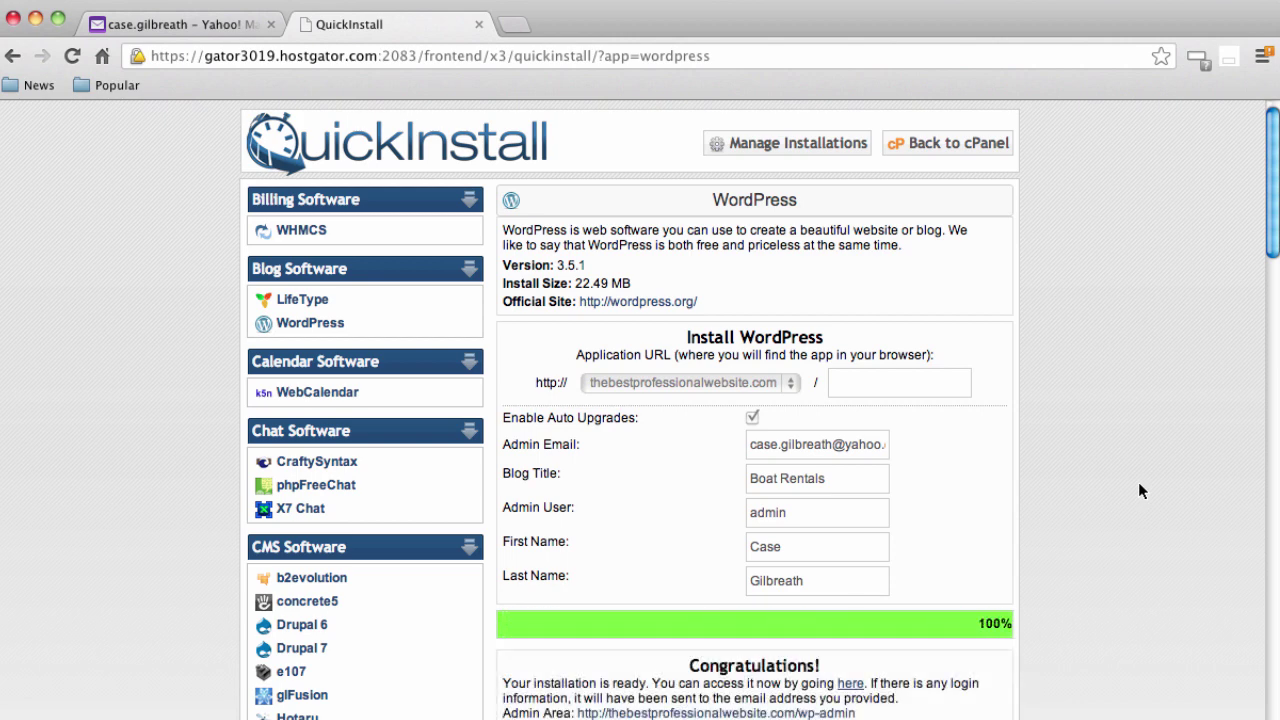
scroll(1138, 482, "down", 5)
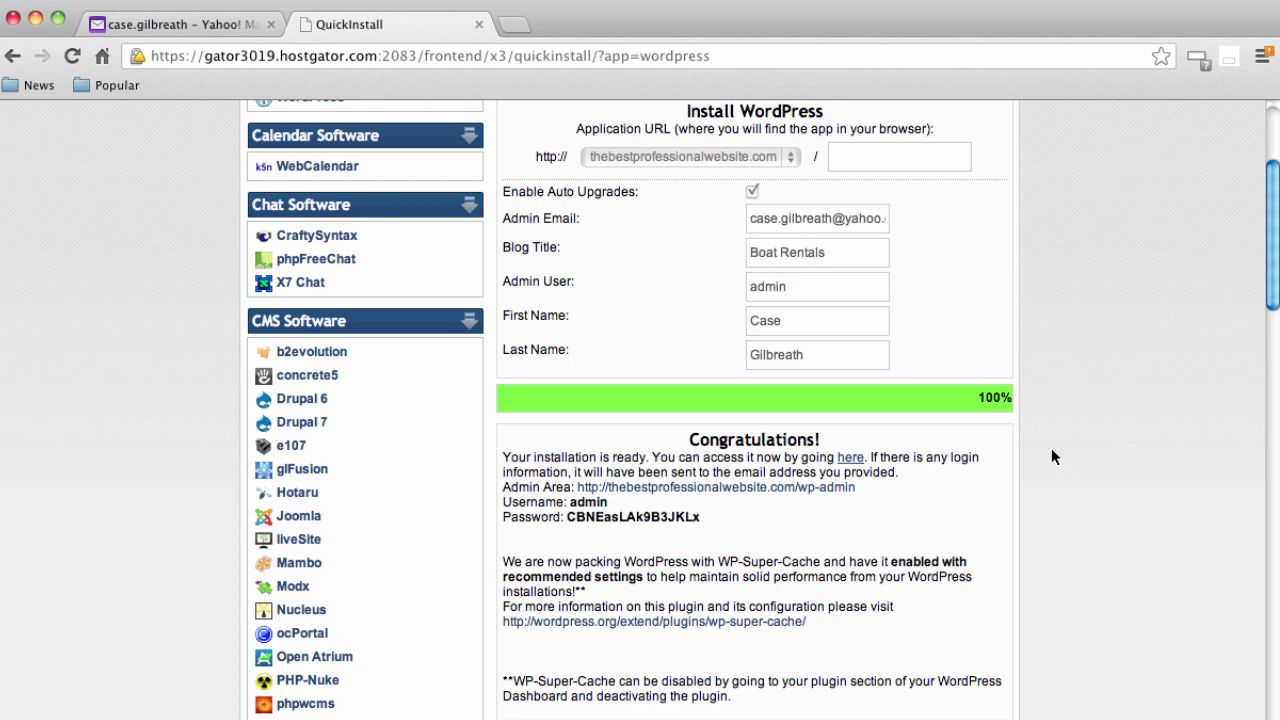
scroll(940, 480, "down", 1)
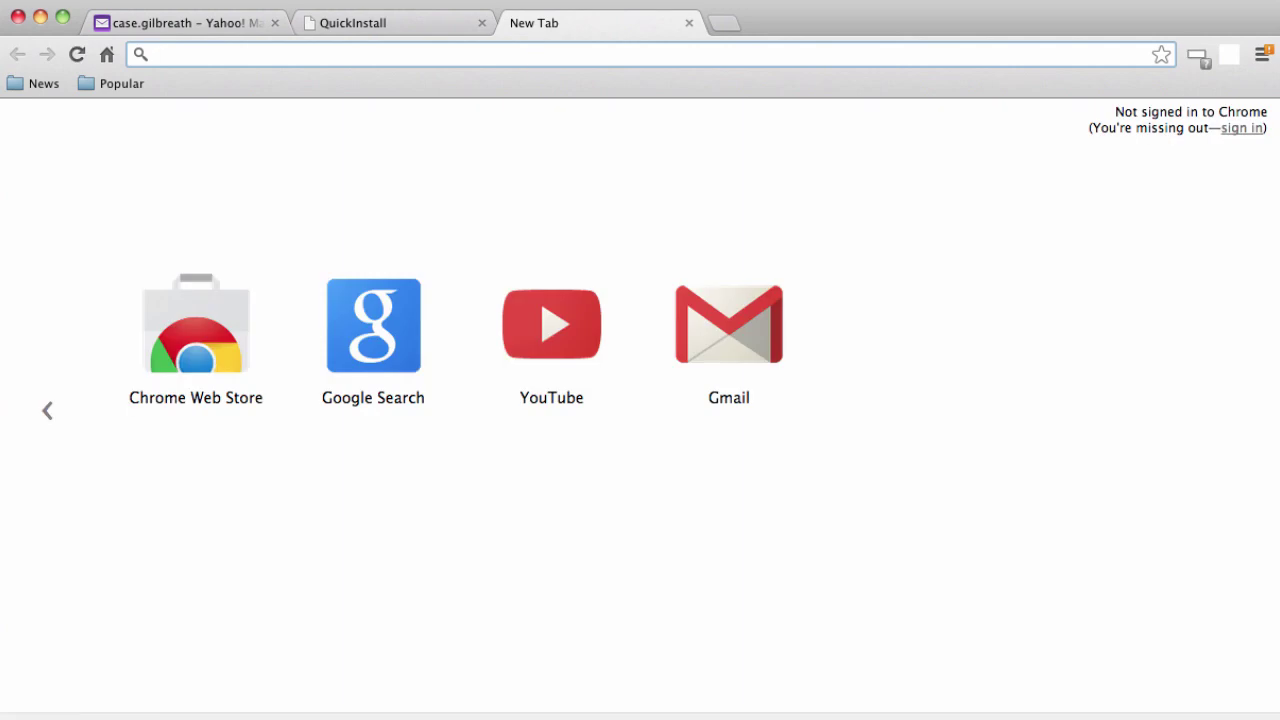
Load thebestprofessionalwebsite.com to view the new Boat Rentals site
type("thebestprofessionalwebsite.com")
key("Return")
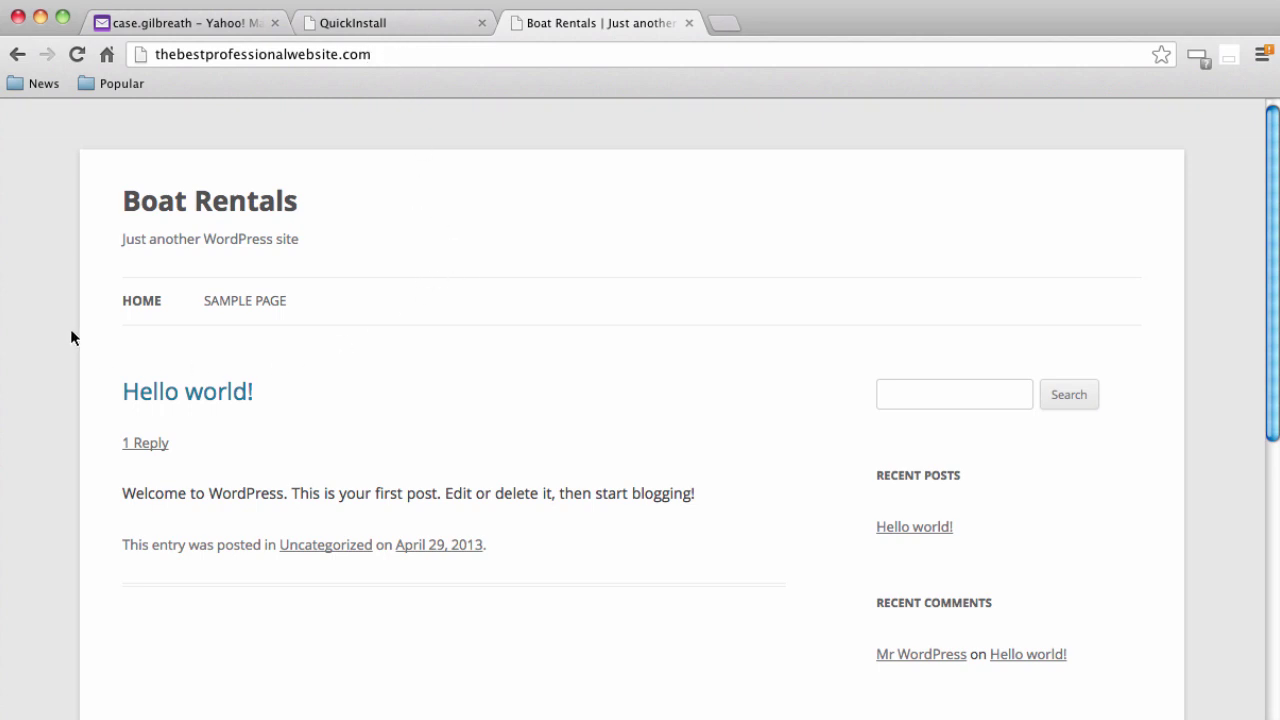
scroll(71, 330, "down", 1)
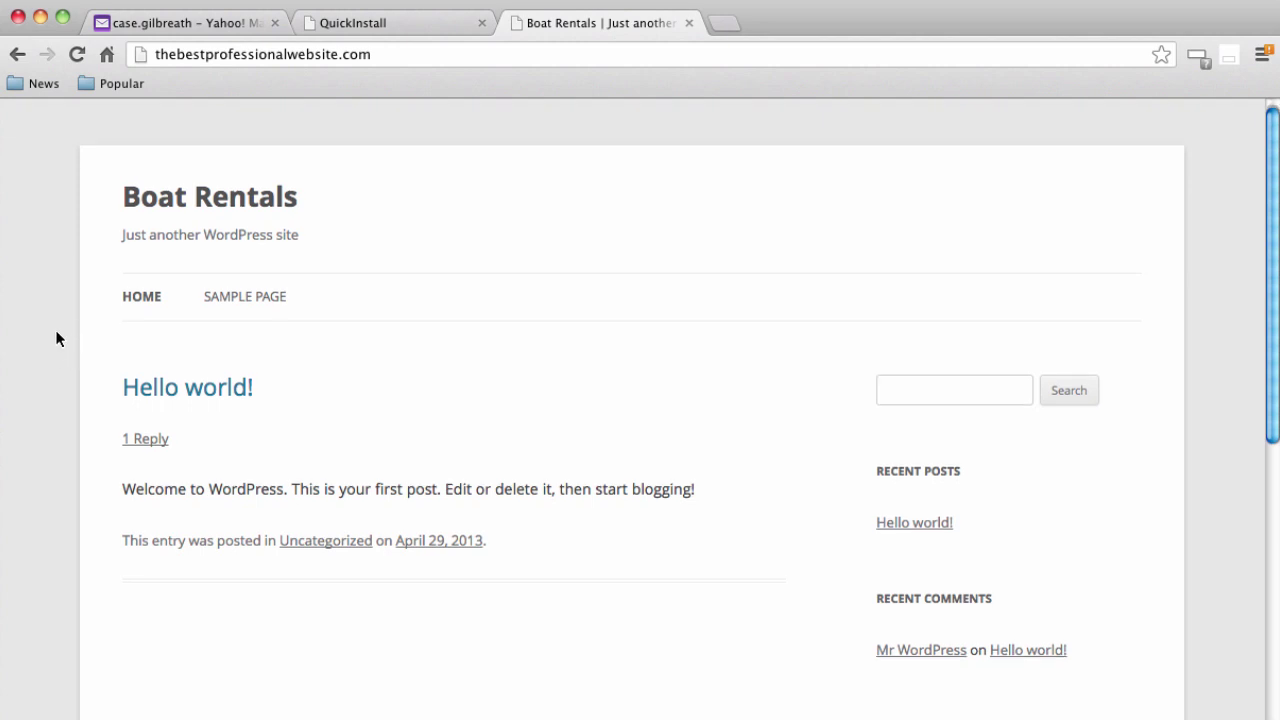
scroll(57, 336, "down", 10)
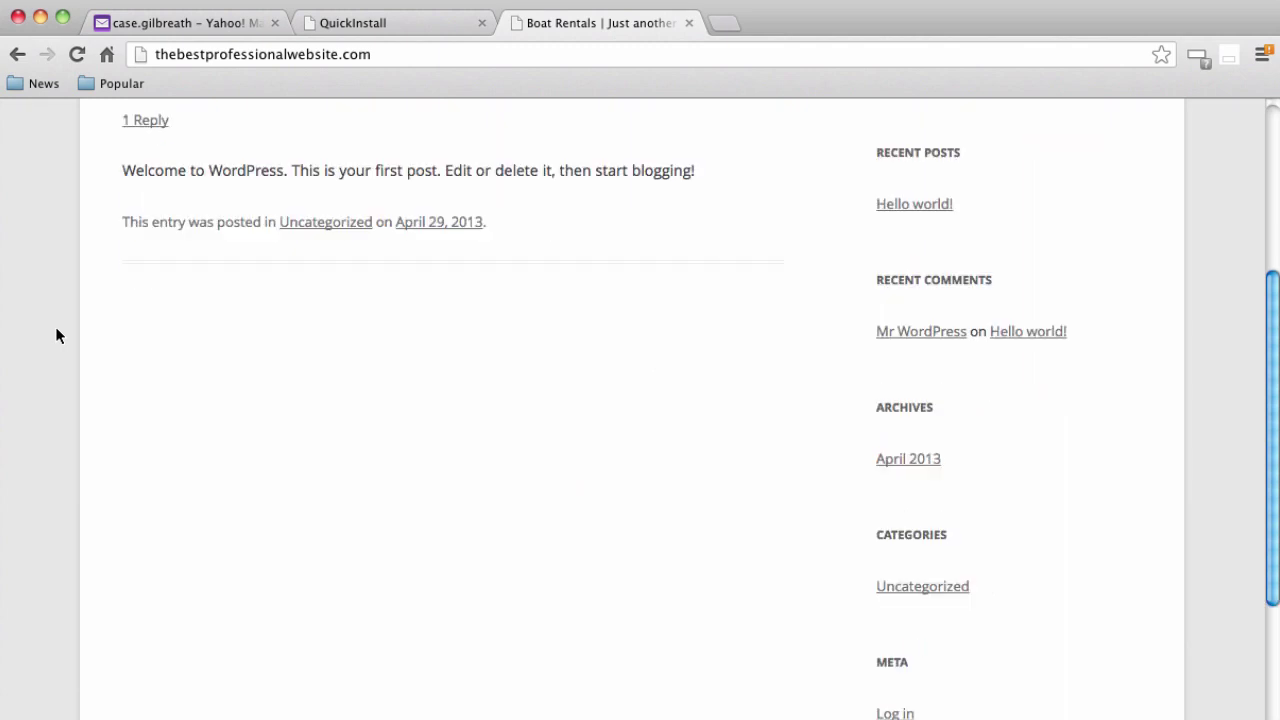
scroll(57, 336, "up", 10)
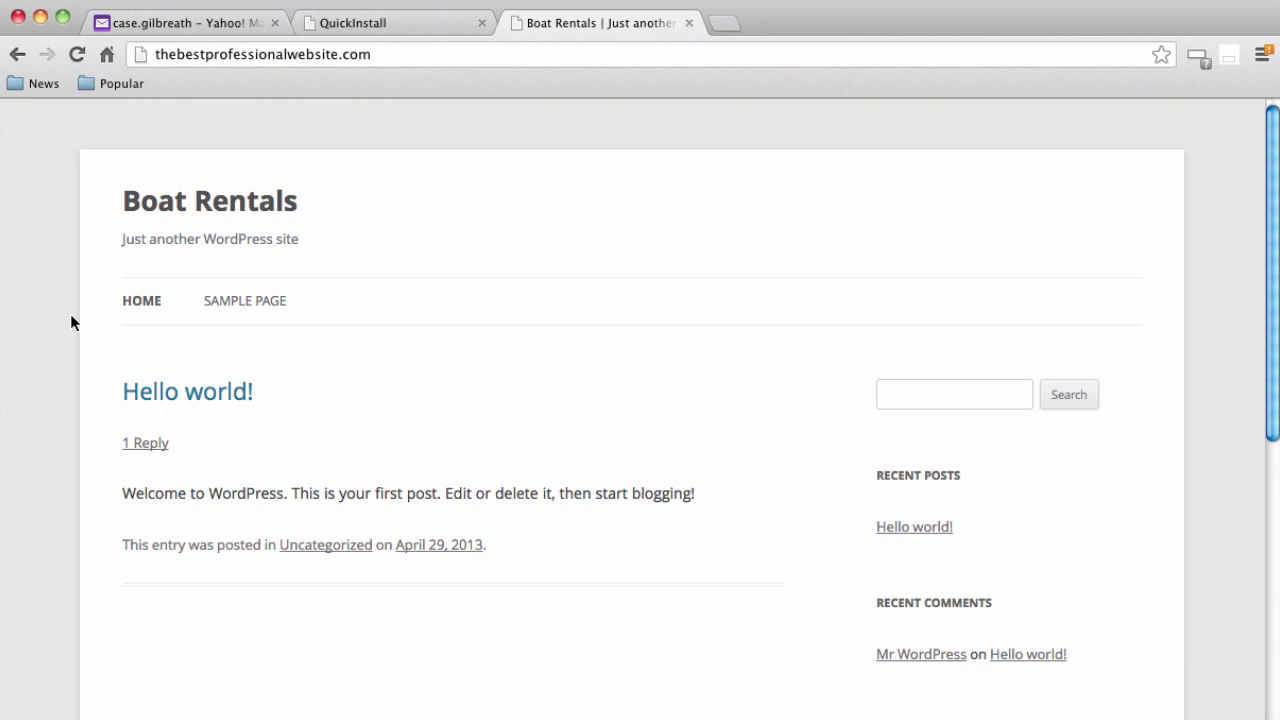
Copy the admin username and password from the QuickInstall results, then return to the site
left_click(392, 23)
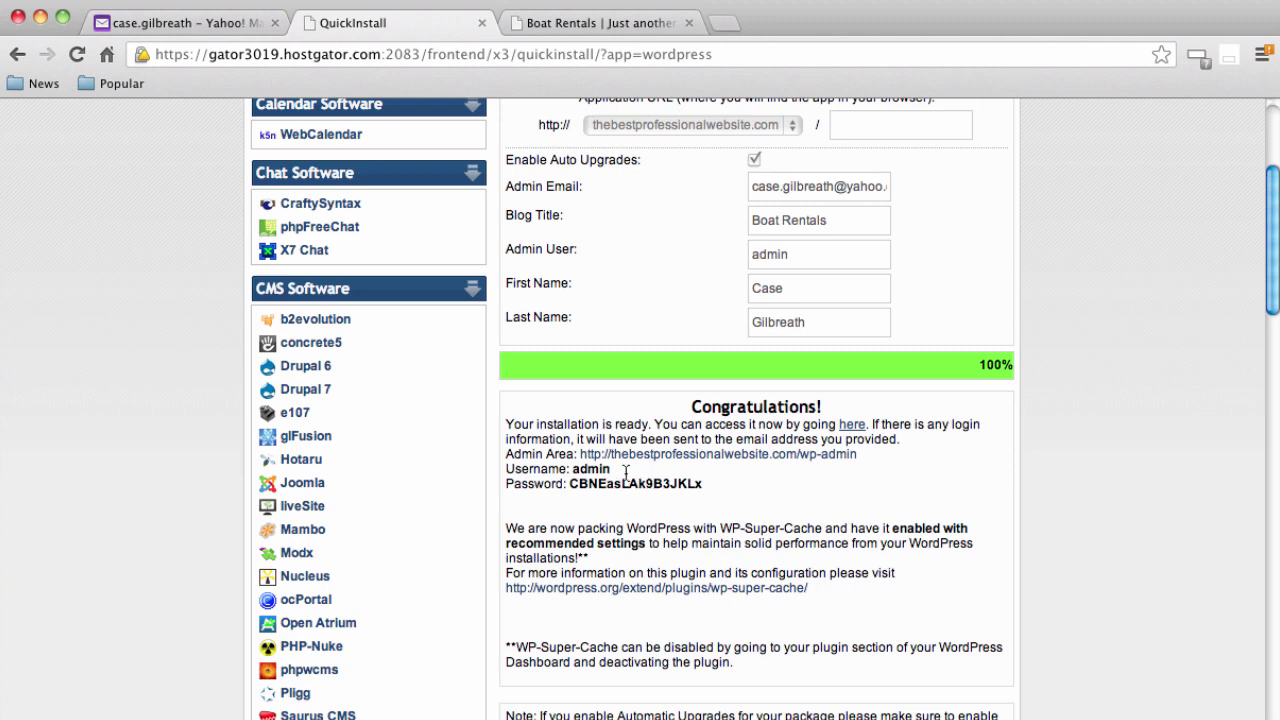
left_click_drag(575, 470, 610, 470)
left_click_drag(568, 484, 703, 486)
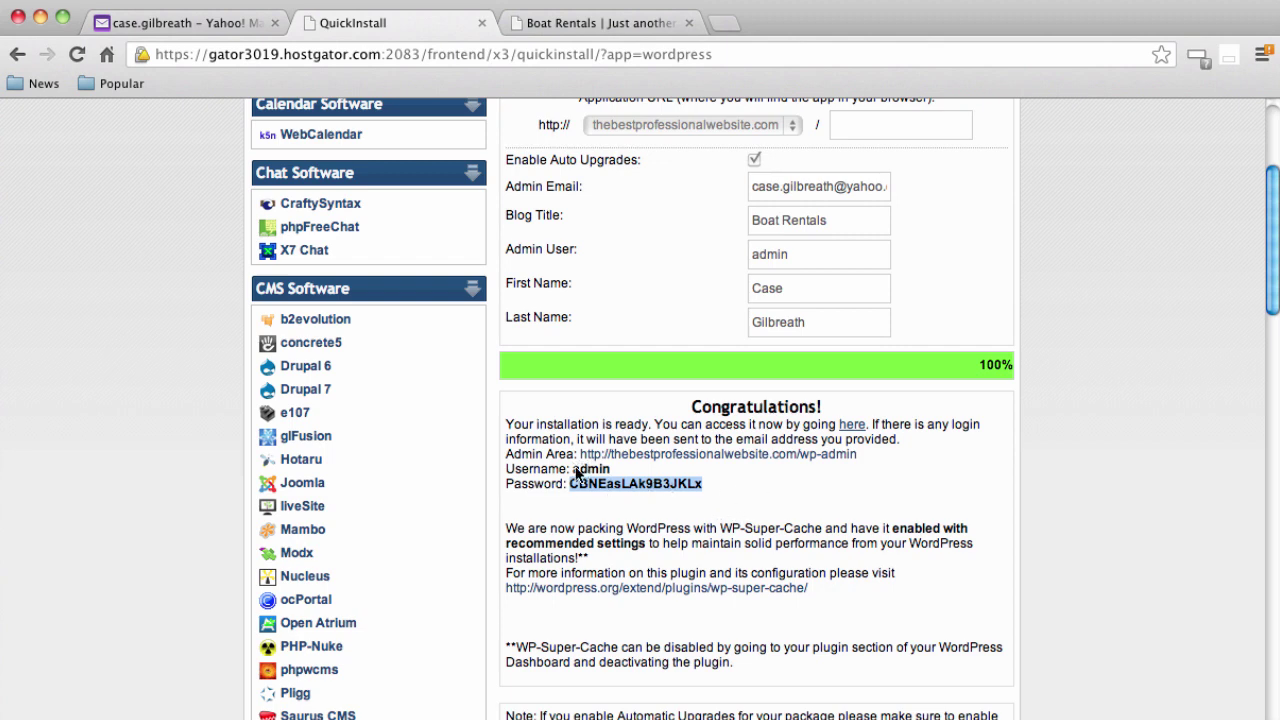
left_click(649, 23)
Load the site's /wp-admin login page
left_click(660, 54)
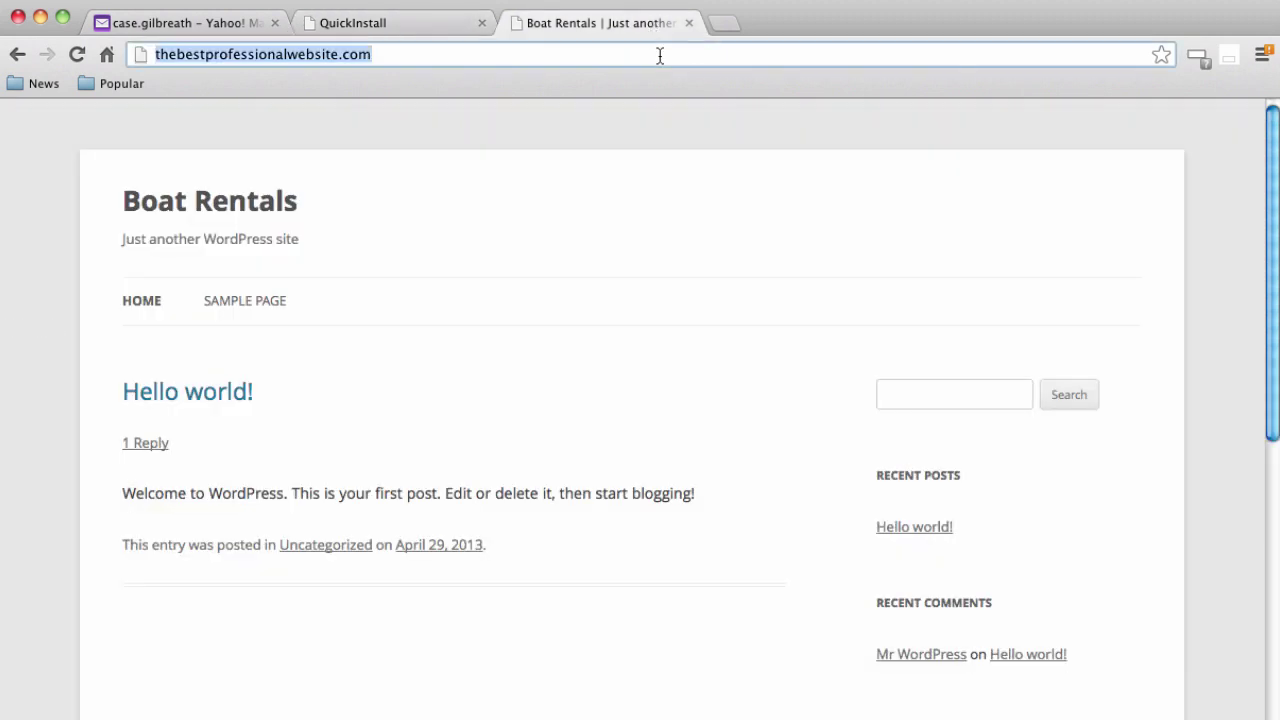
key("Right")
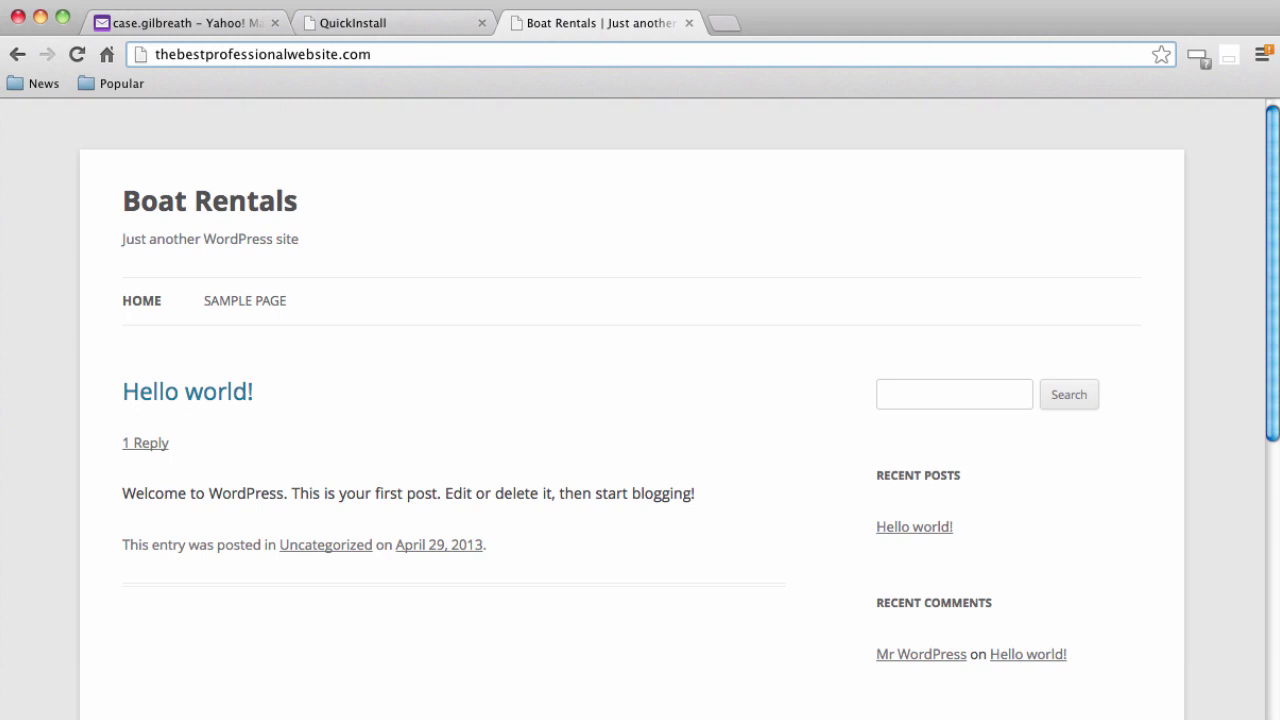
type("/w")
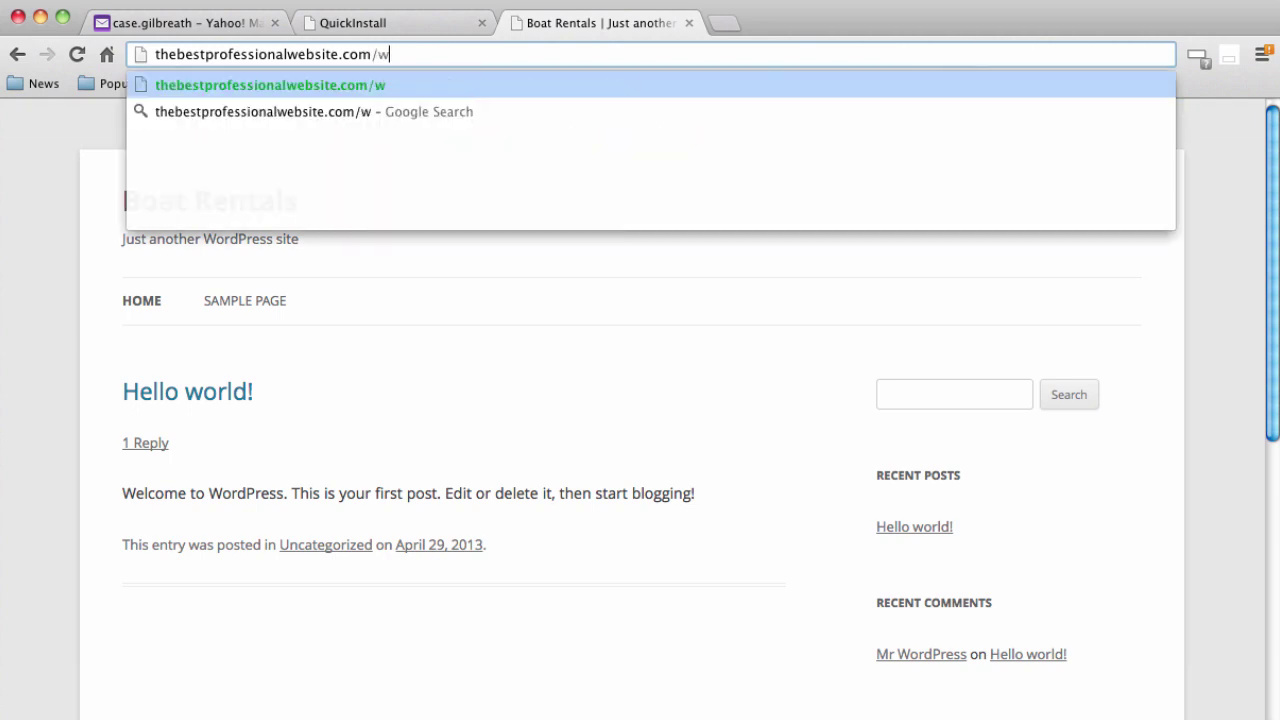
type("p-admin")
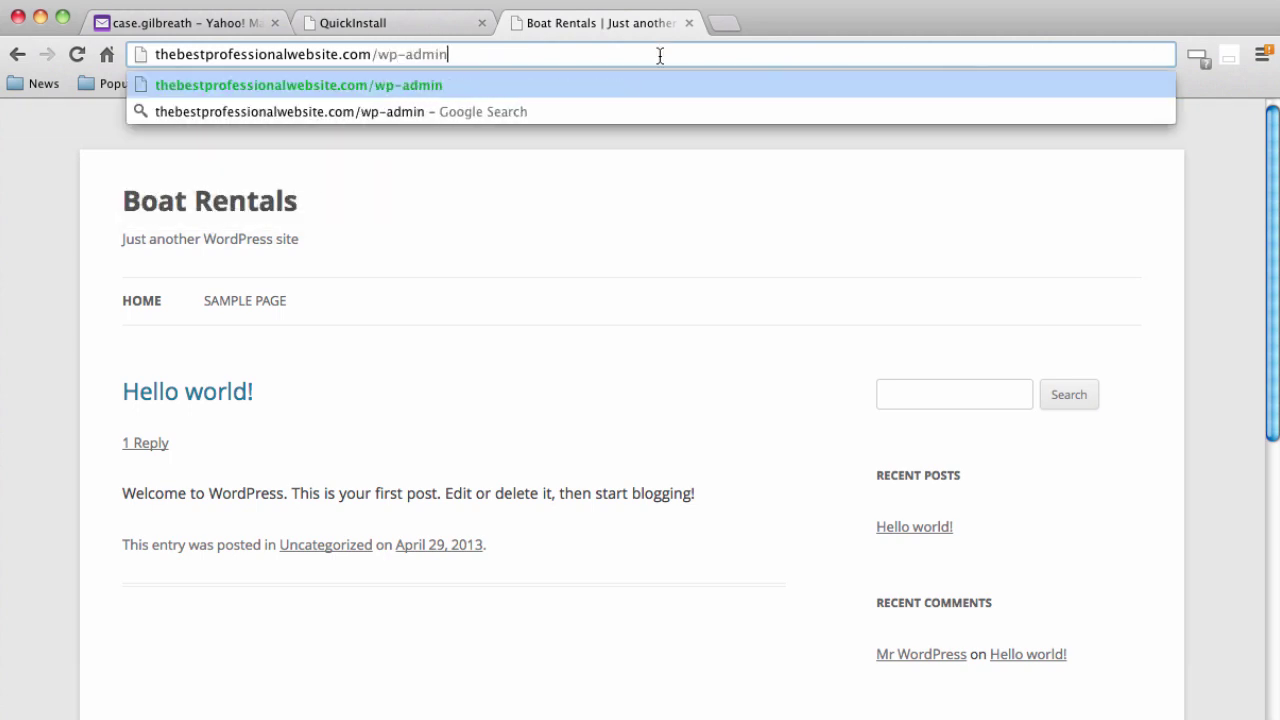
key("Return")
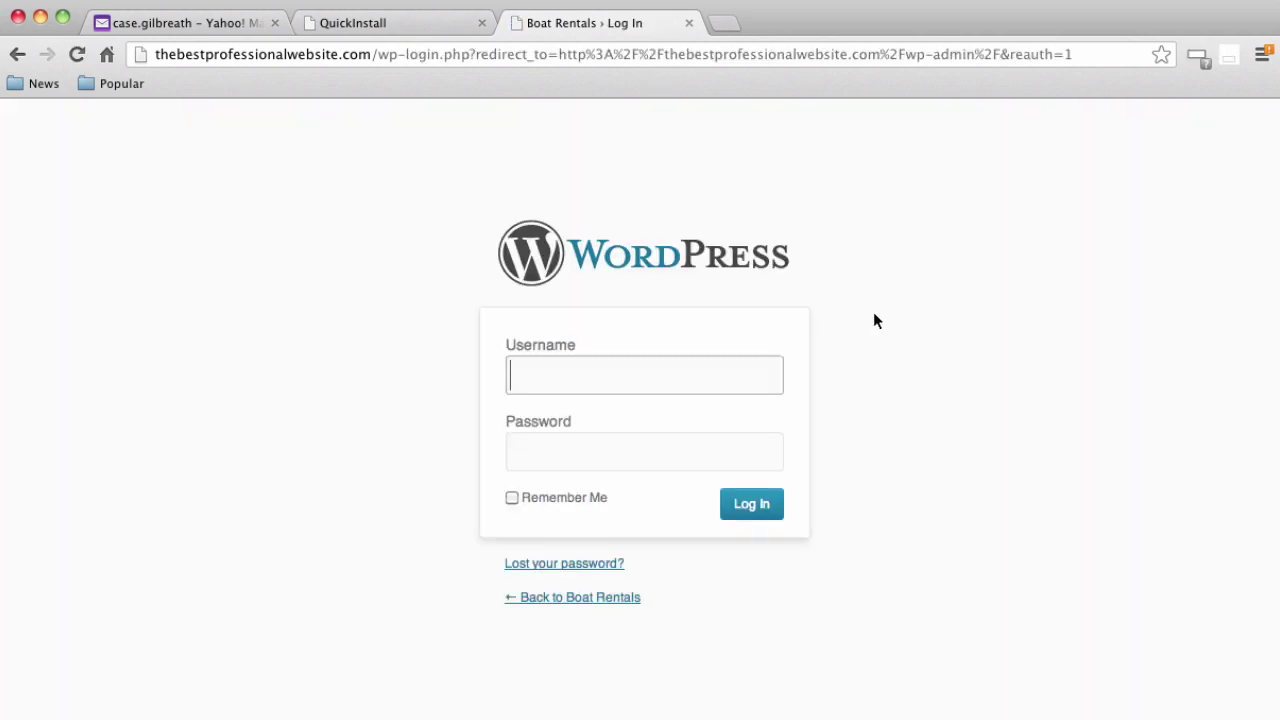
Log in with the admin username and the account password
type("admin")
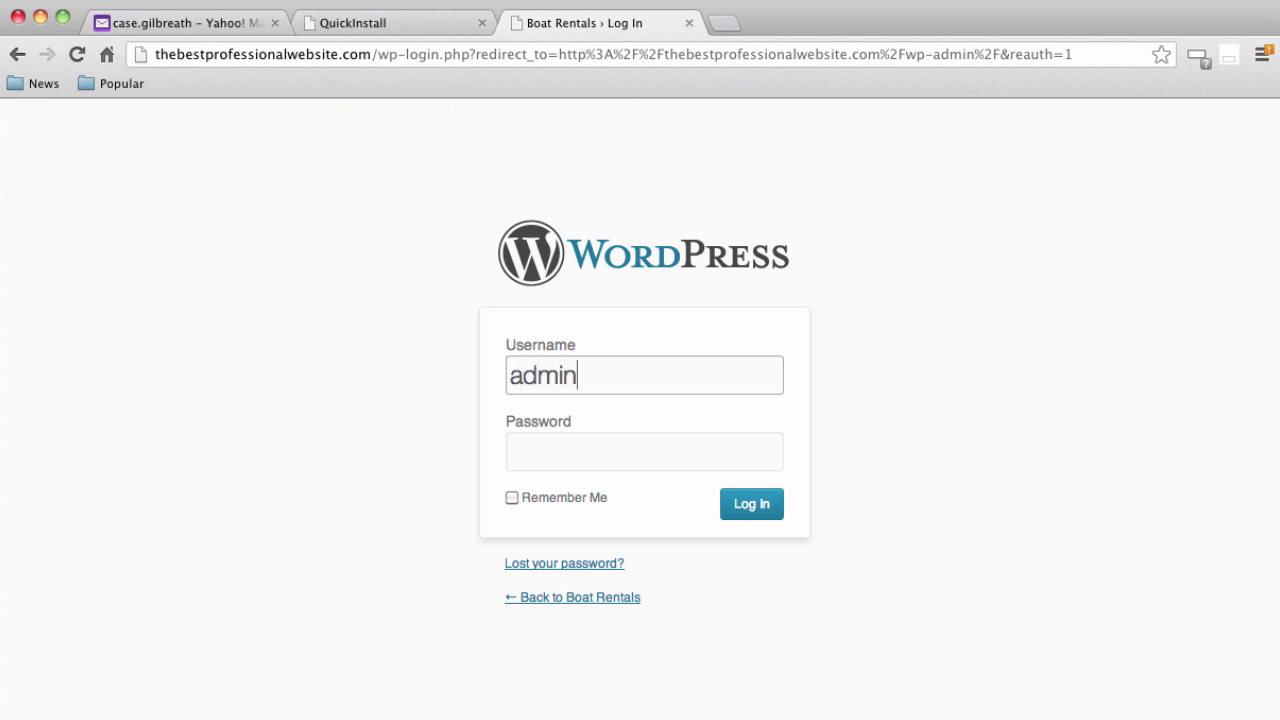
key("Tab")
key("super+v")
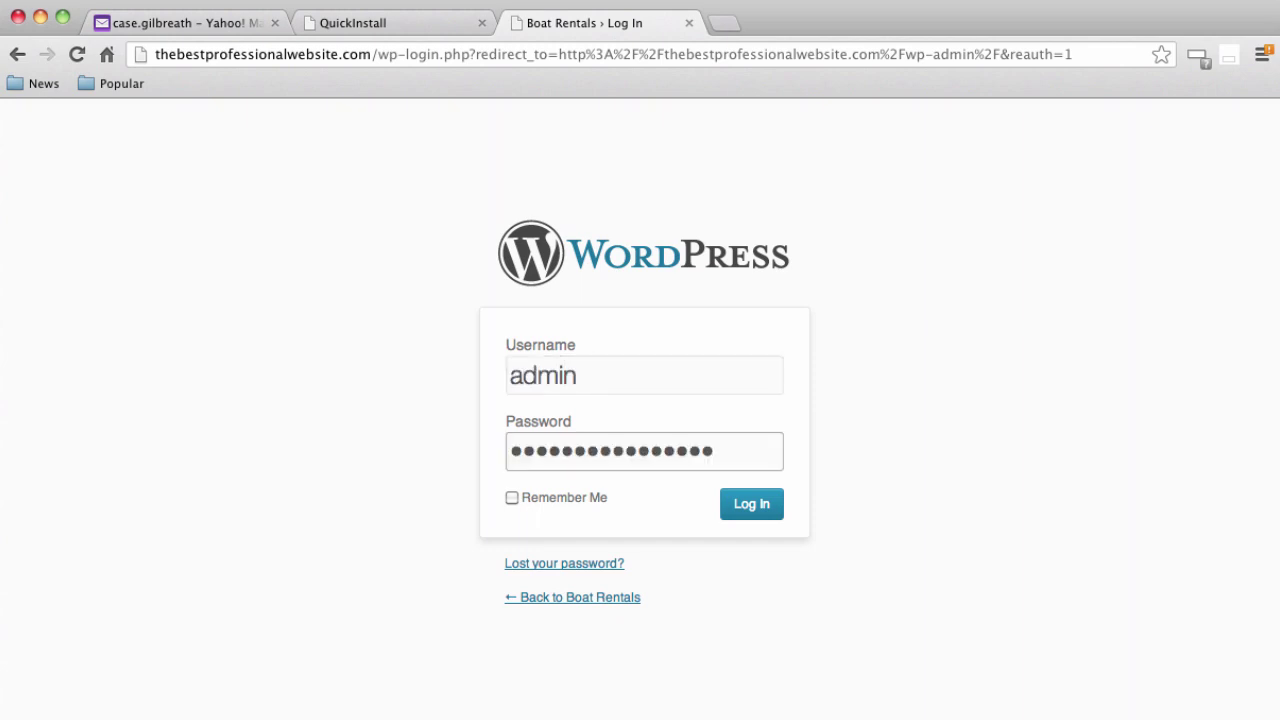
left_click(742, 512)
left_click(742, 512)
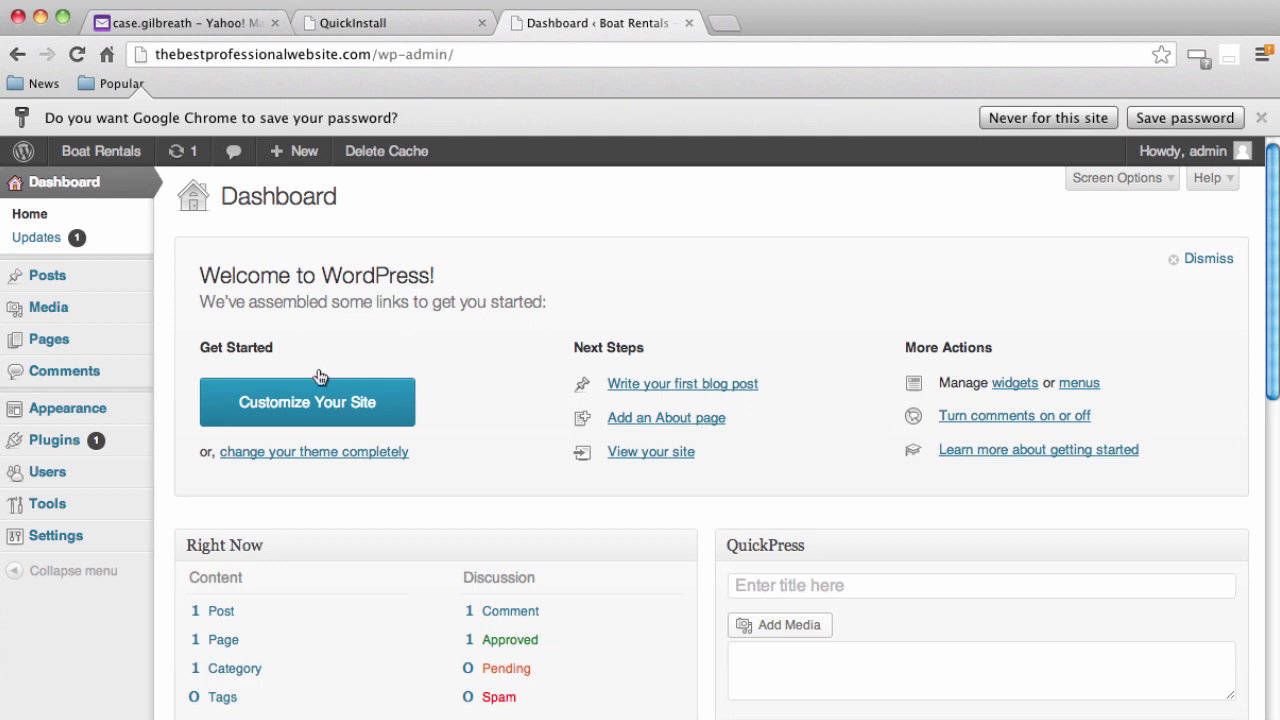
Open the admin user's profile from Users > All Users
mouse_move(92, 554)
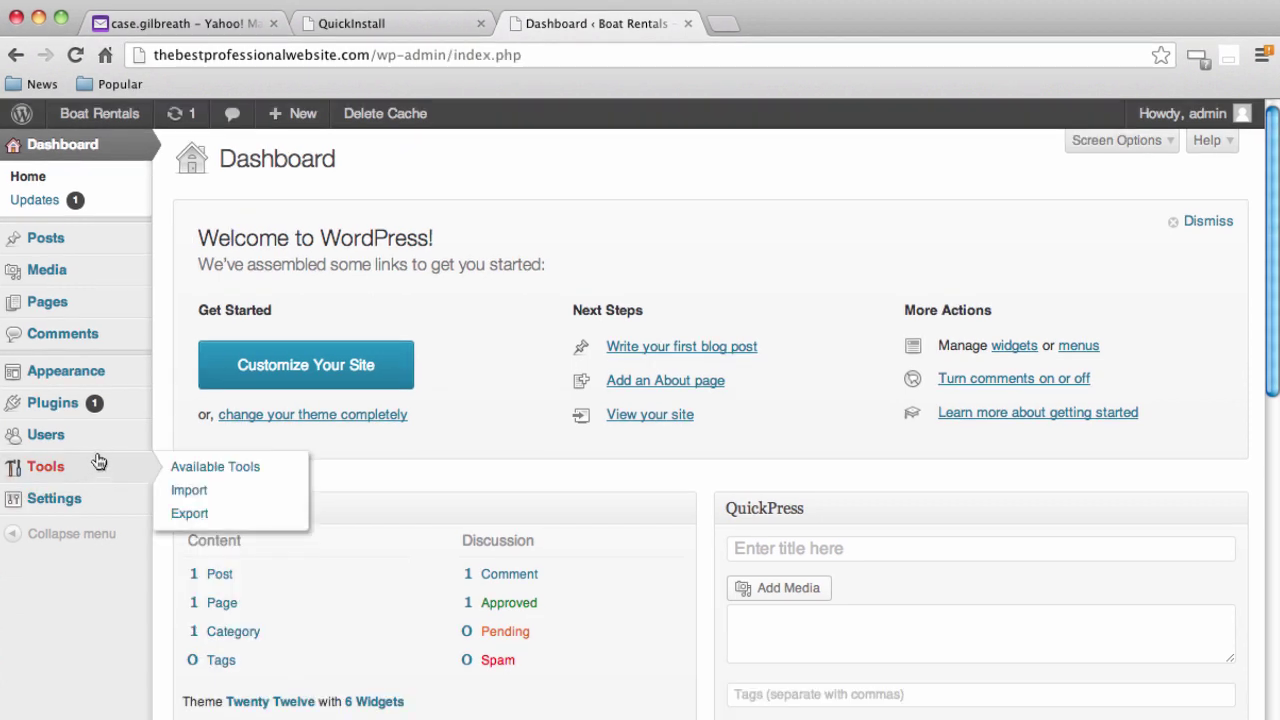
mouse_move(97, 443)
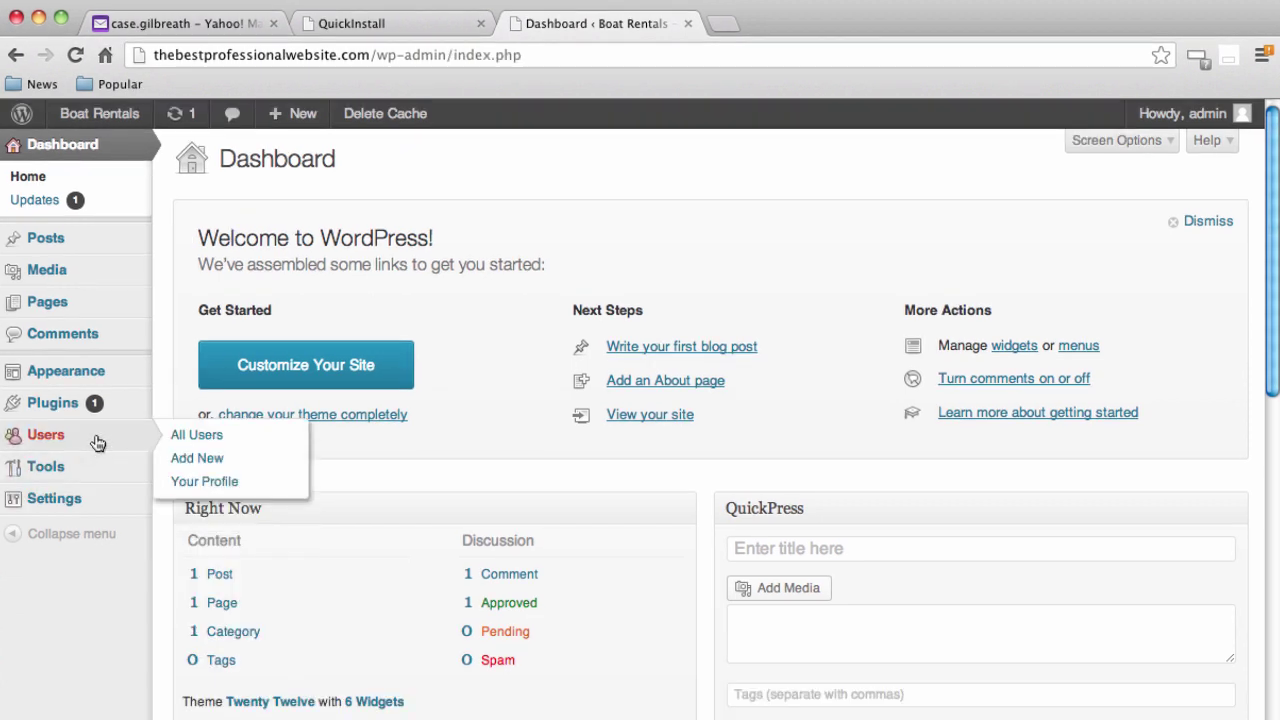
left_click(50, 444)
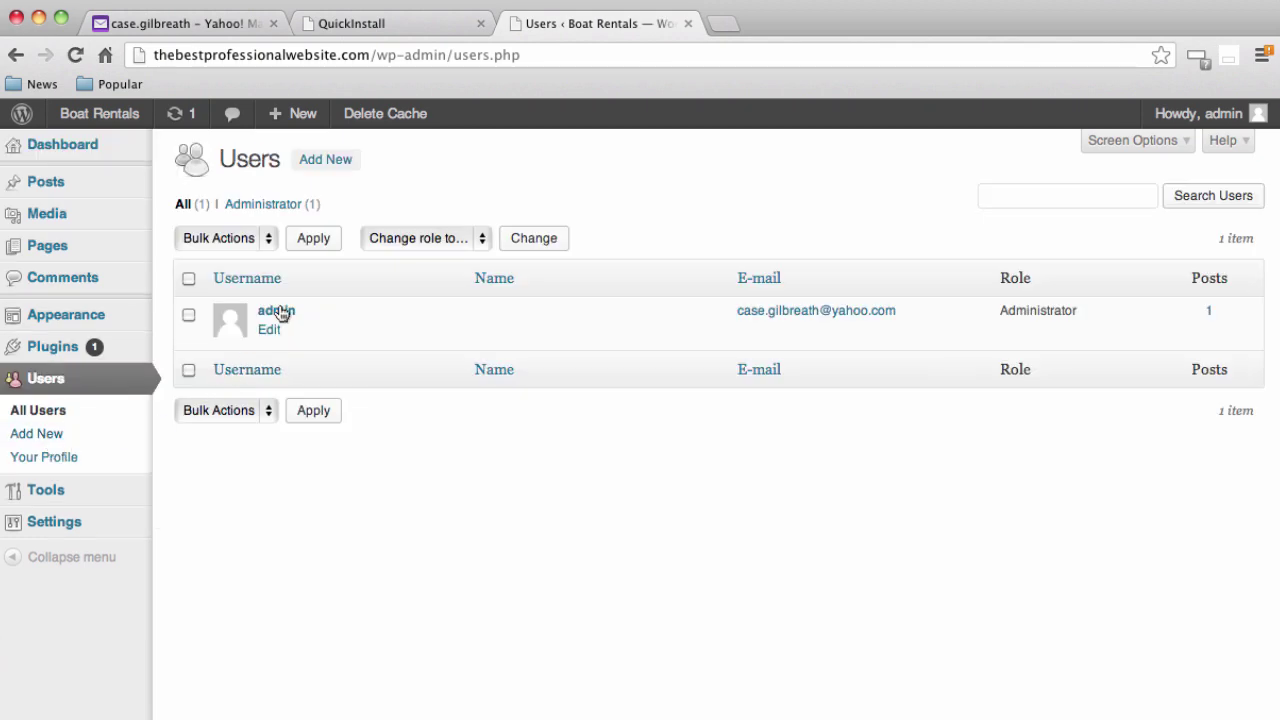
left_click(292, 312)
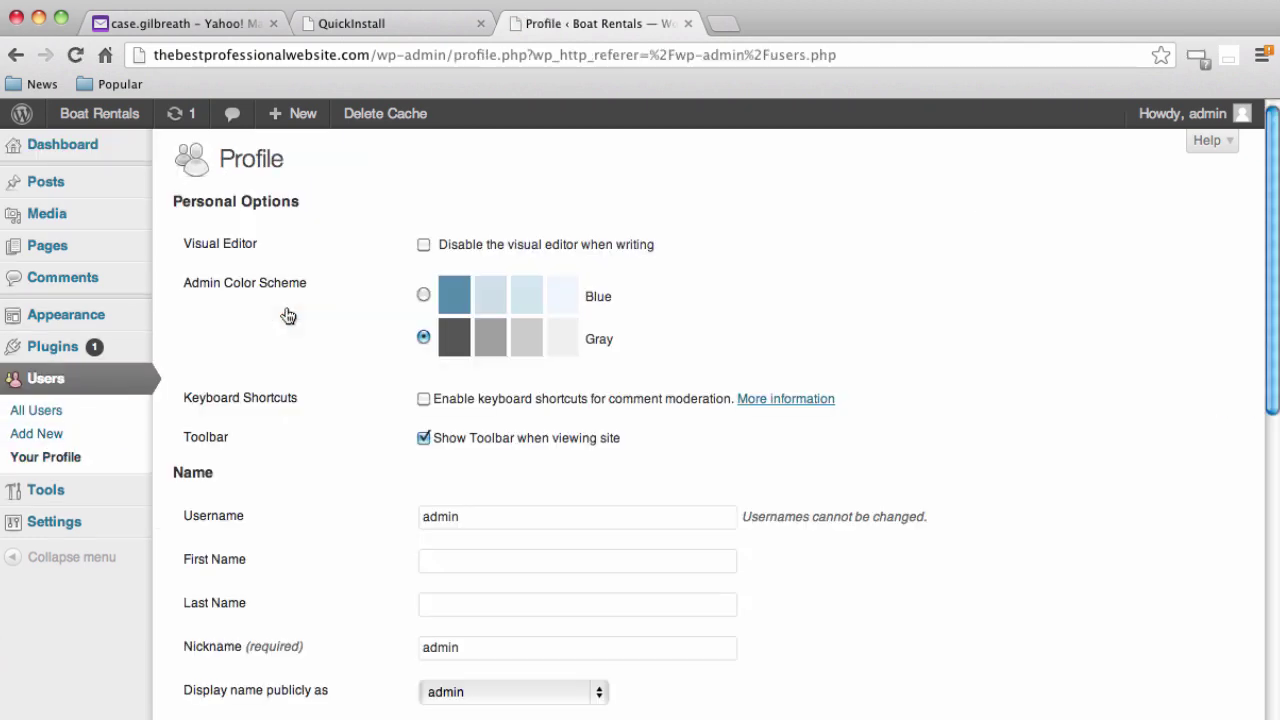
scroll(298, 456, "down", 10)
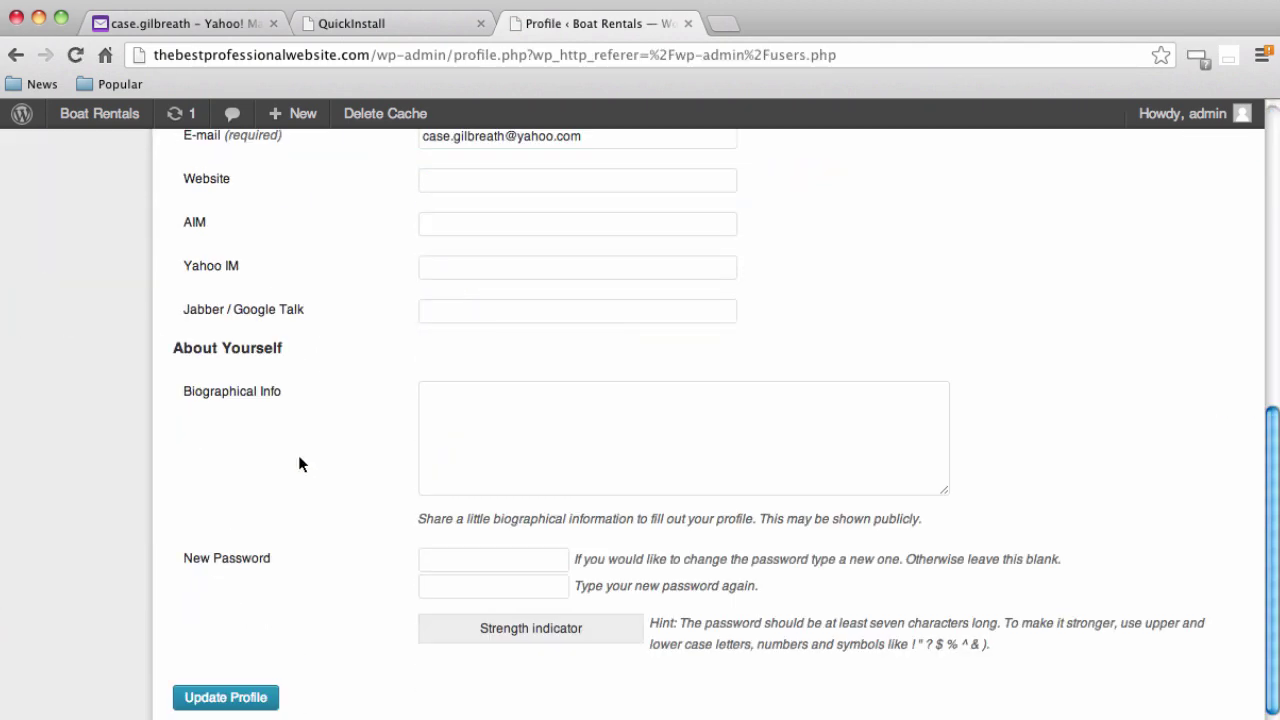
scroll(298, 464, "down", 1)
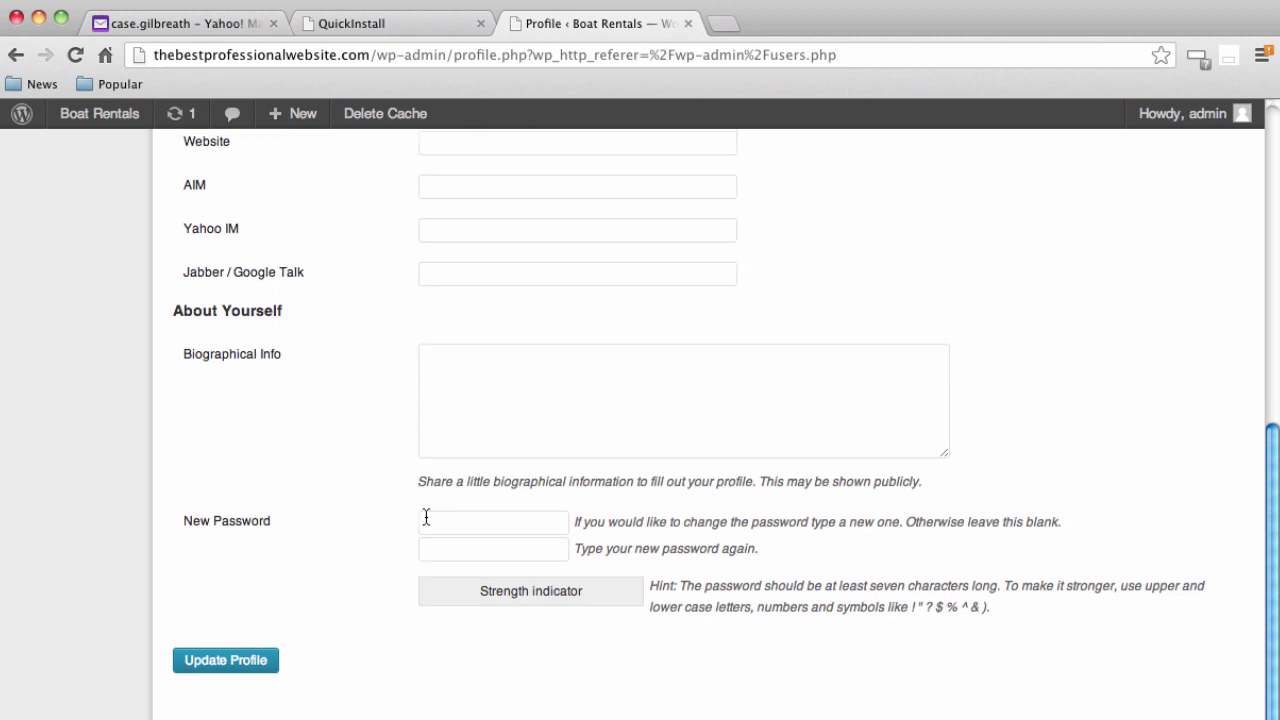
Enter a new password twice and save it with Update Profile
left_click(460, 520)
type("test")
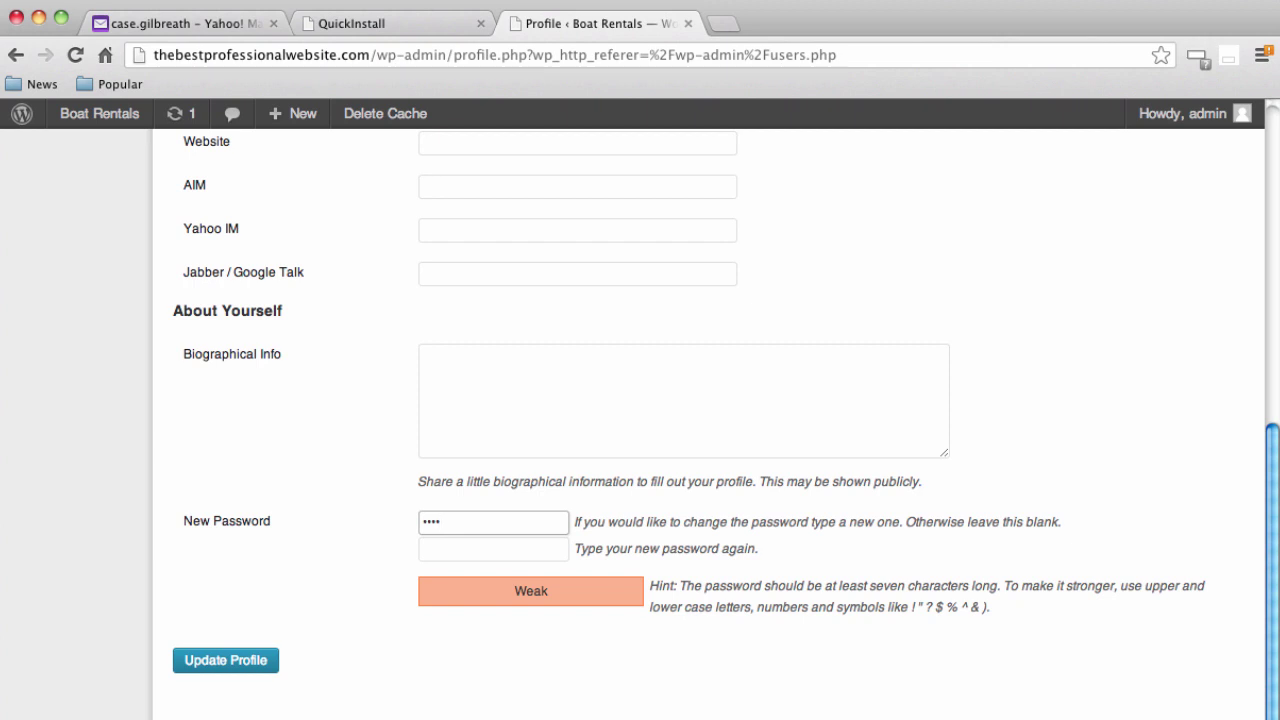
type("123456")
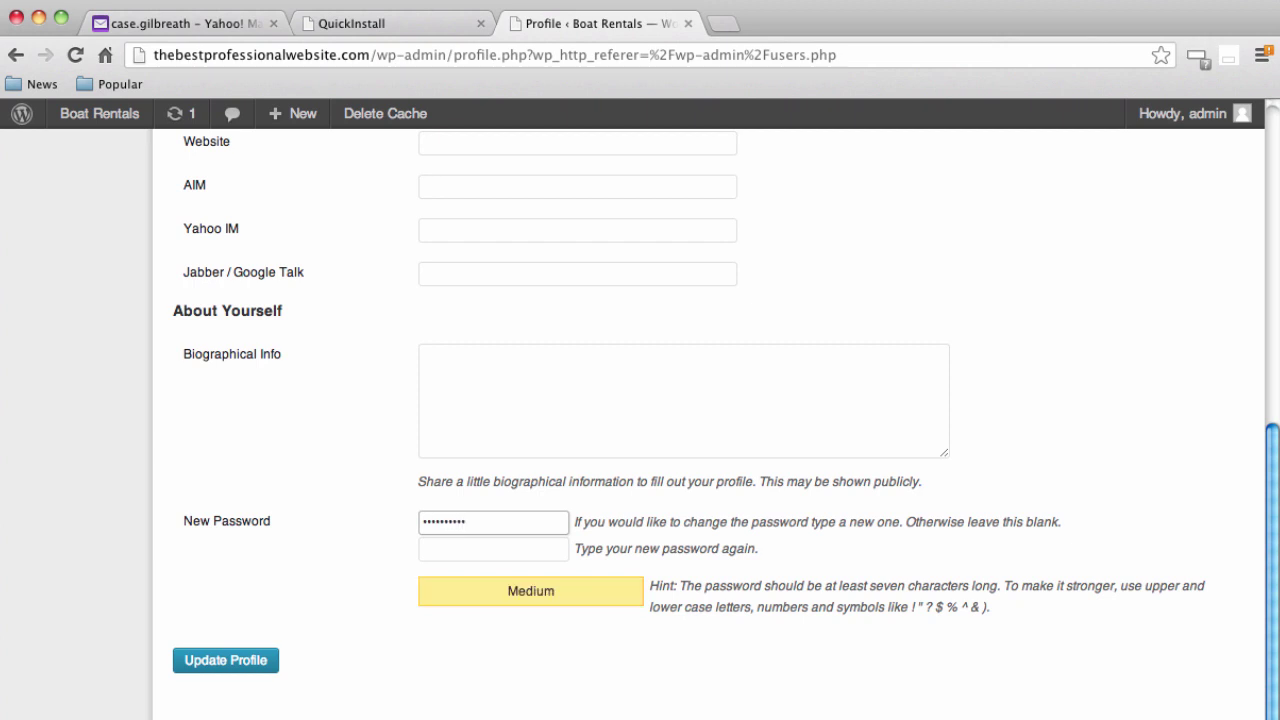
left_click(493, 548)
type("test12")
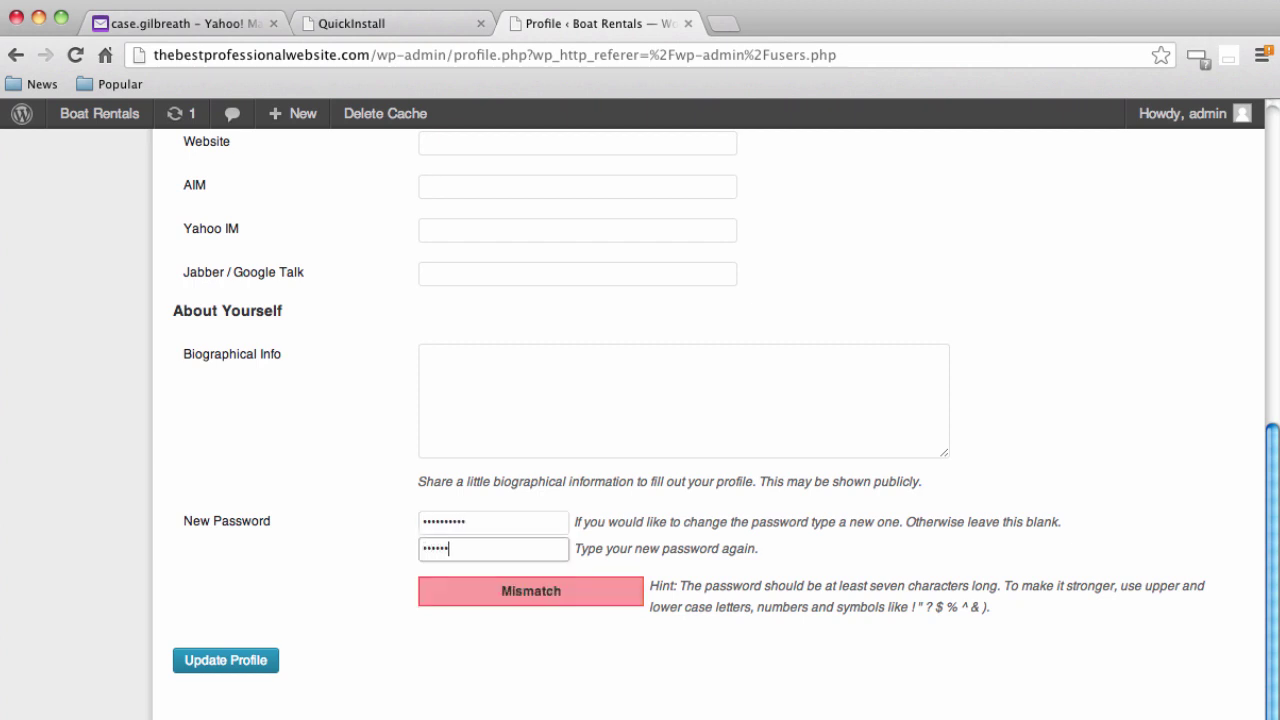
type("3456")
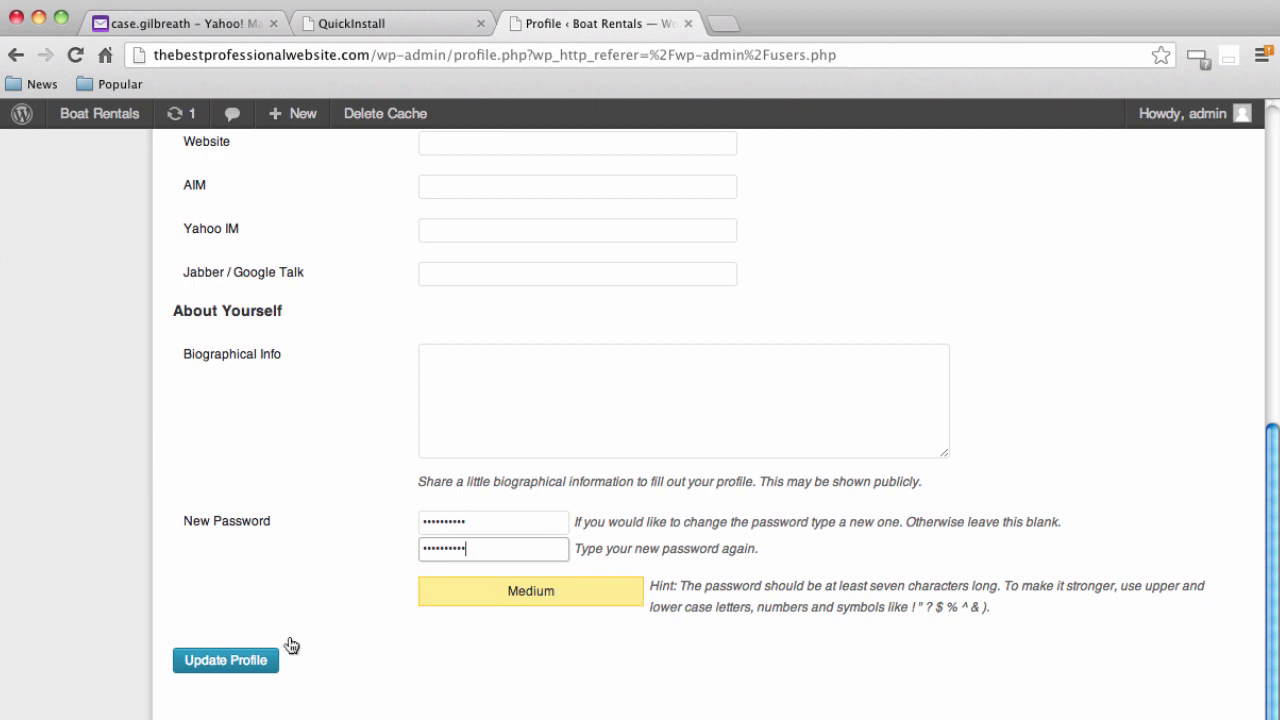
left_click(235, 662)
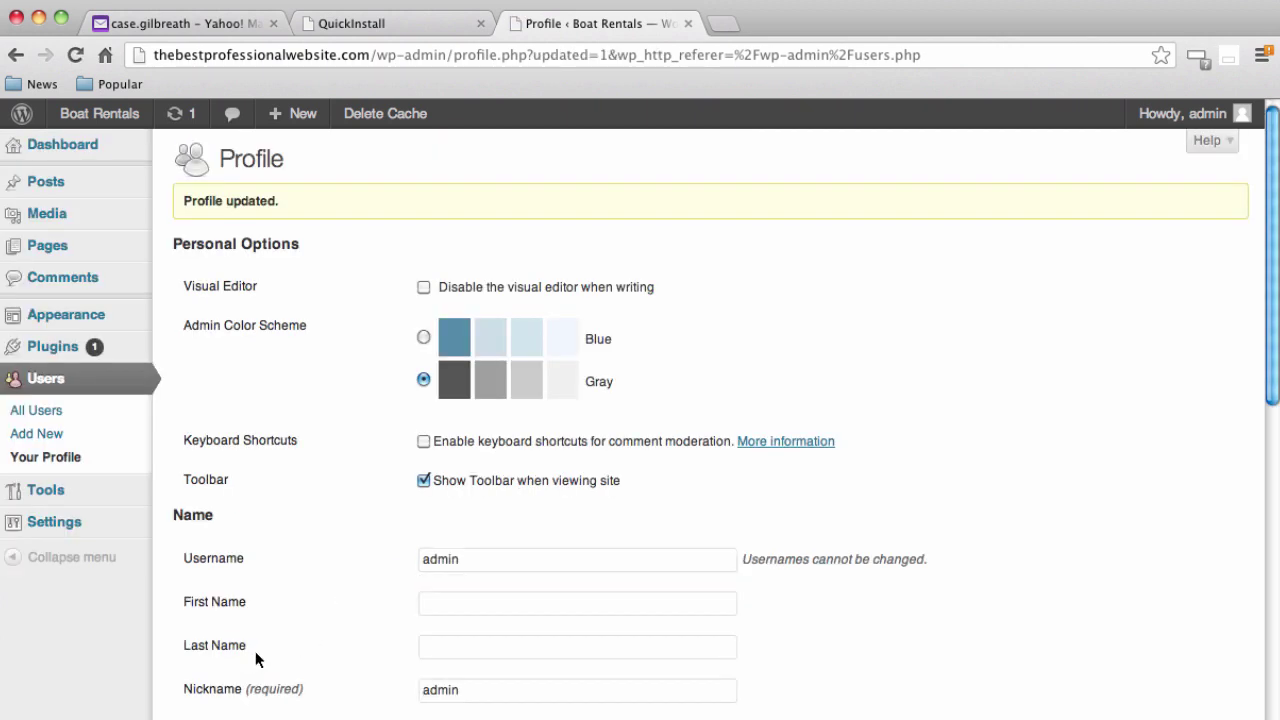
scroll(322, 632, "down", 5)
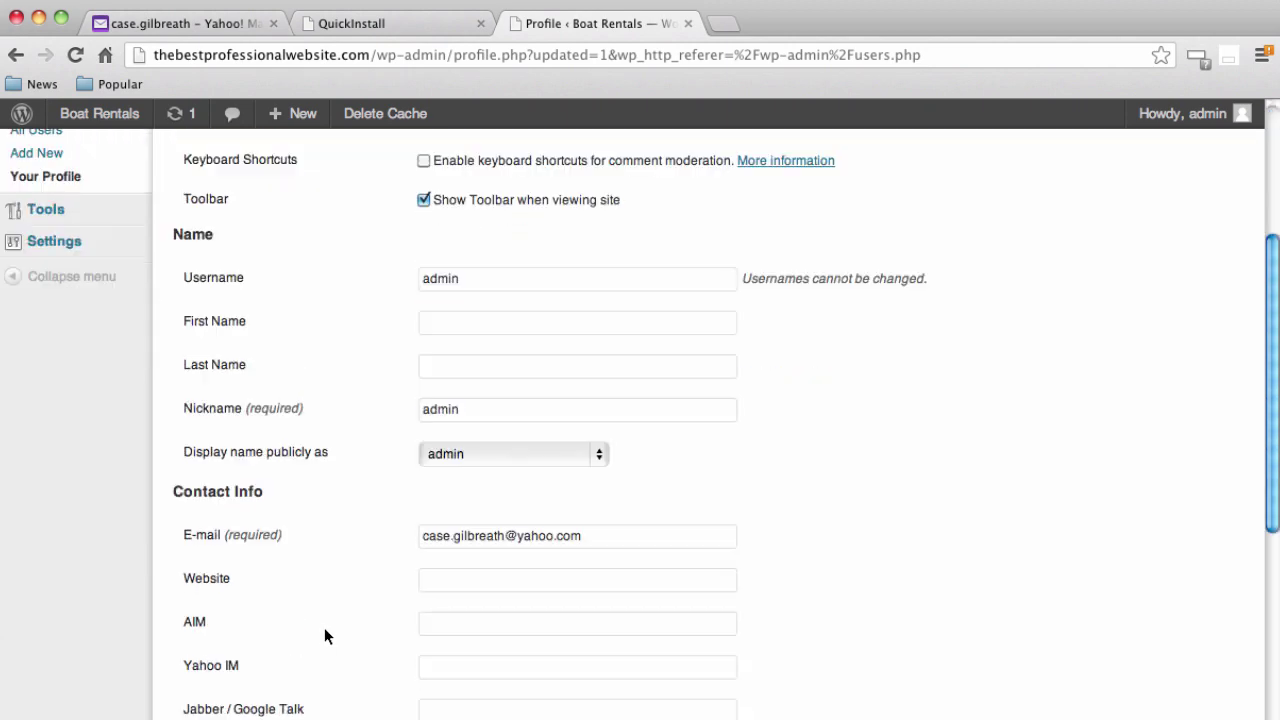
scroll(324, 628, "up", 5)
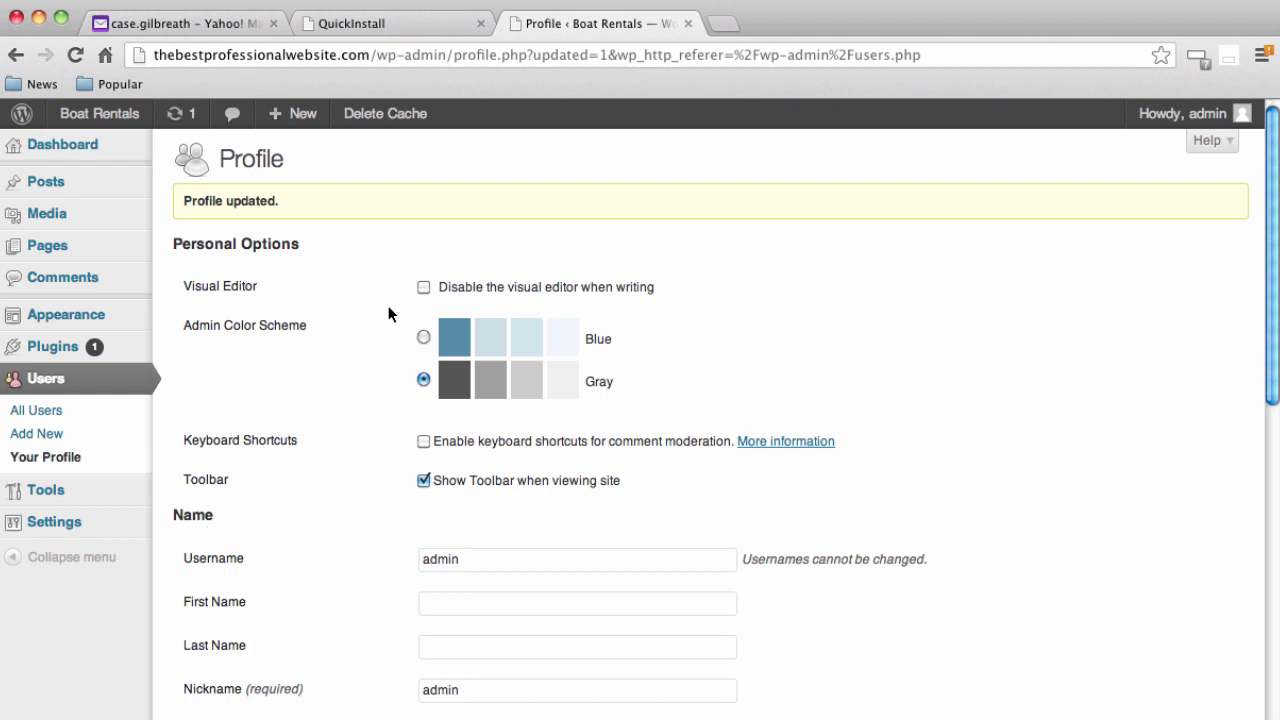
Load thebestprofessionalwebsite.com in a new browser tab
left_click(727, 24)
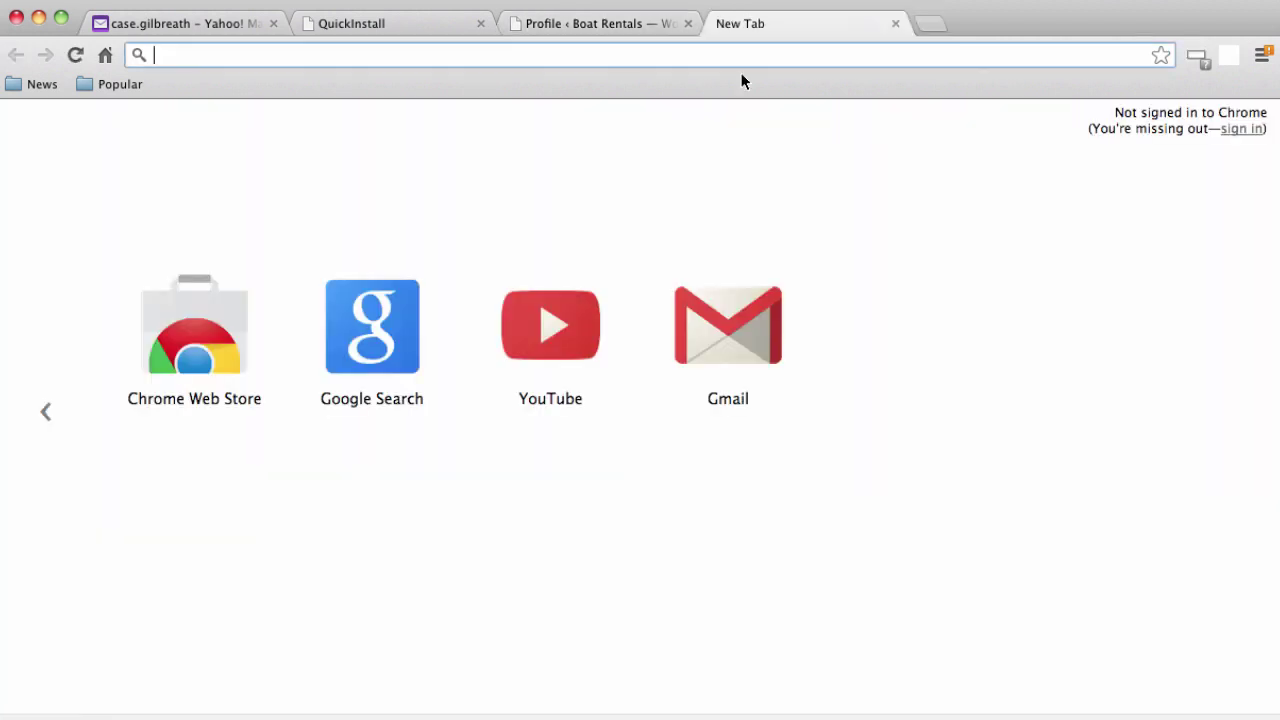
type("my")
key("BackSpace")
key("BackSpace")
type("t")
key("BackSpace")
key("BackSpace")
key("BackSpace")
type("thebest")
key("Return")
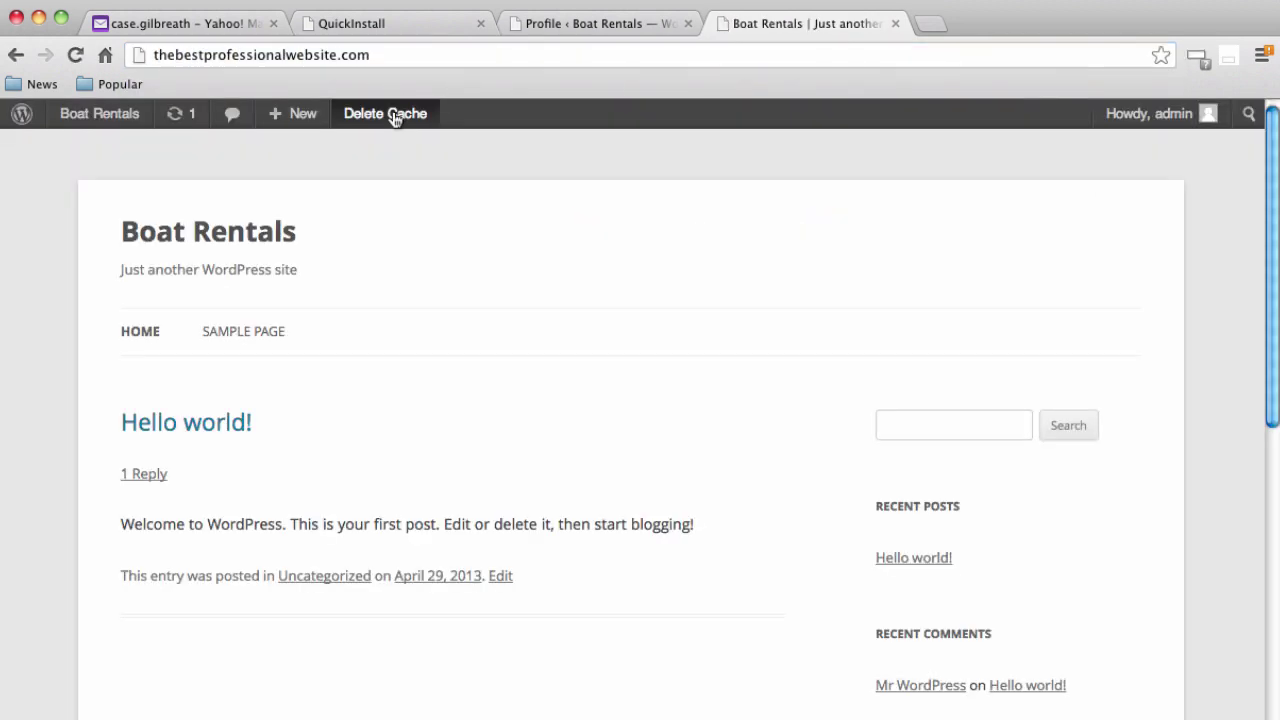
left_click(190, 62)
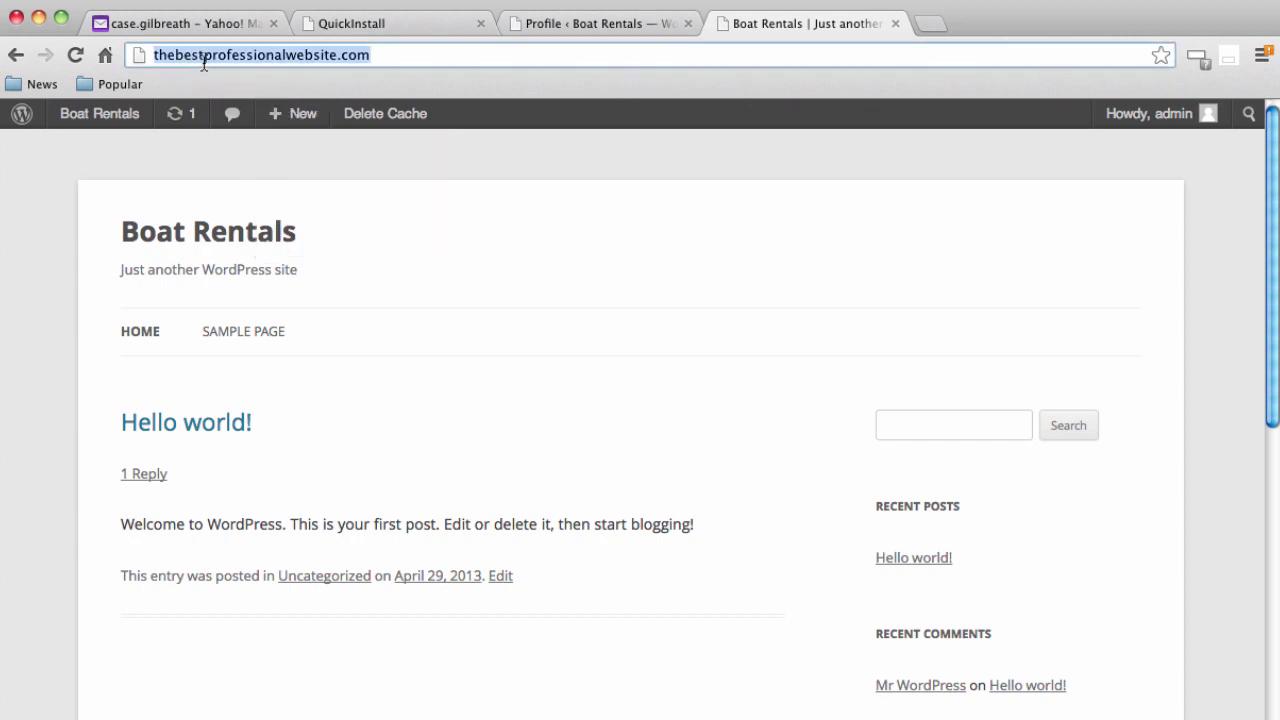
left_click(153, 55)
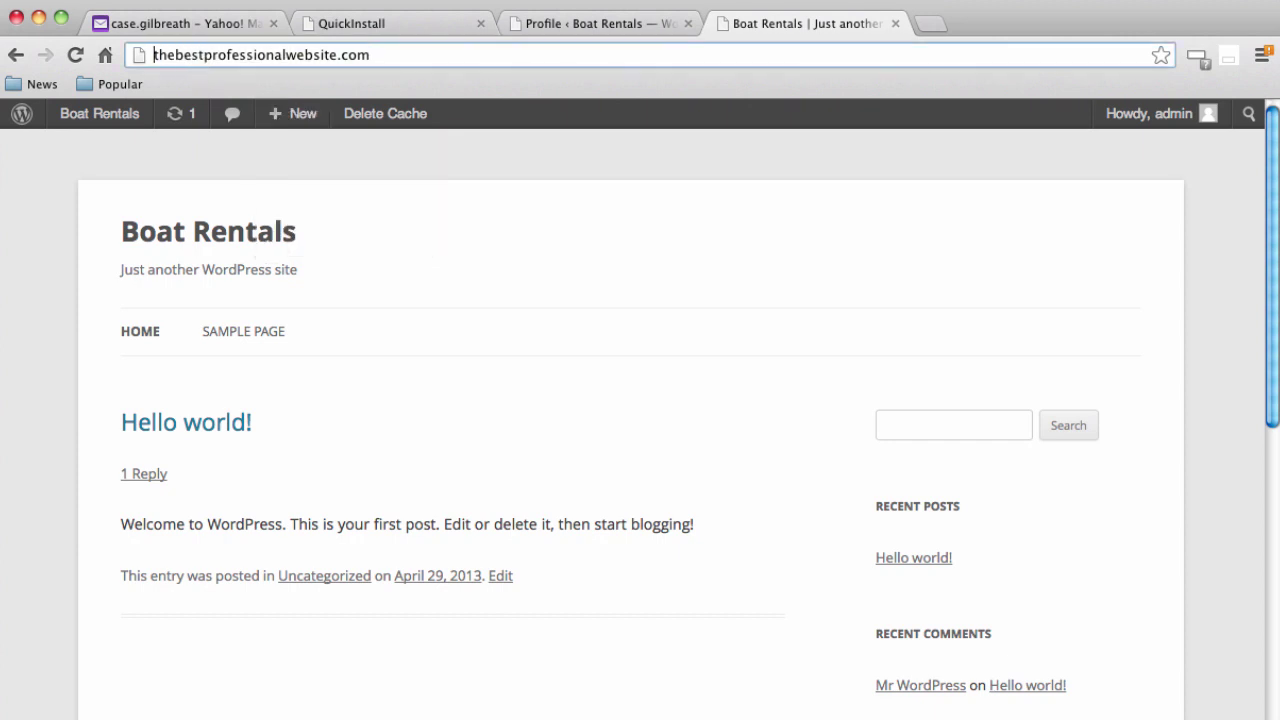
type("www.")
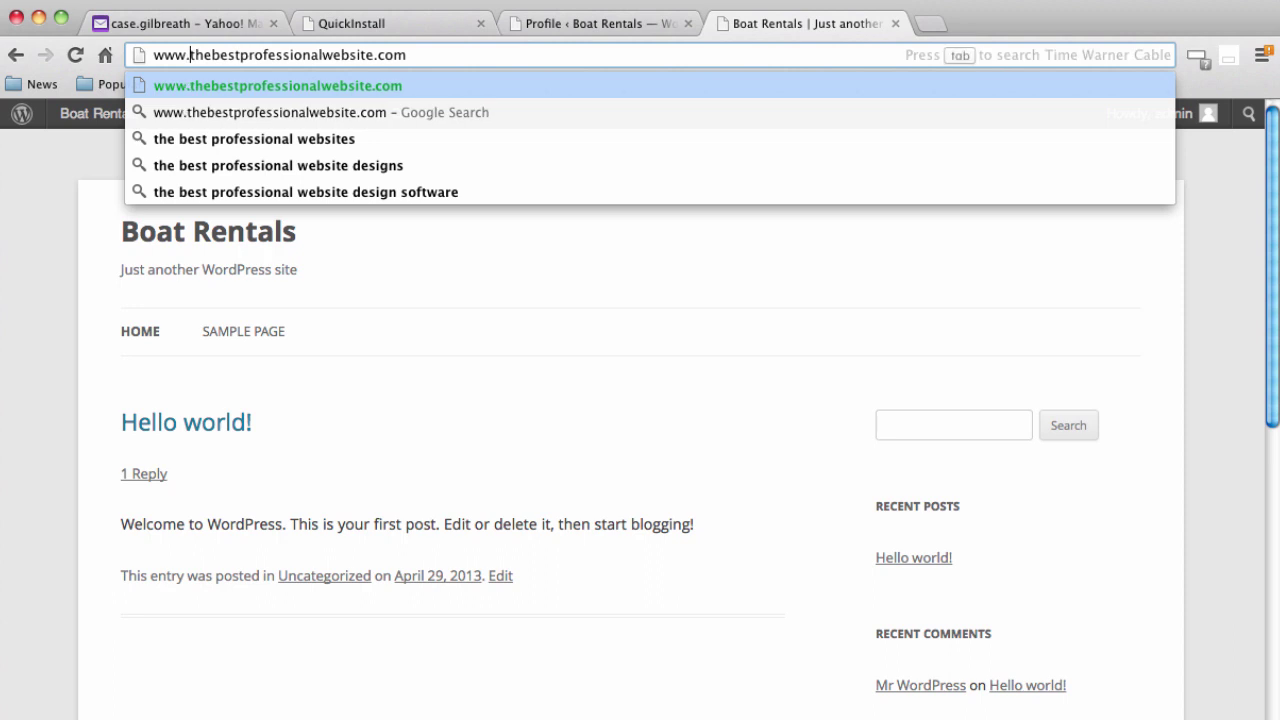
key("Return")
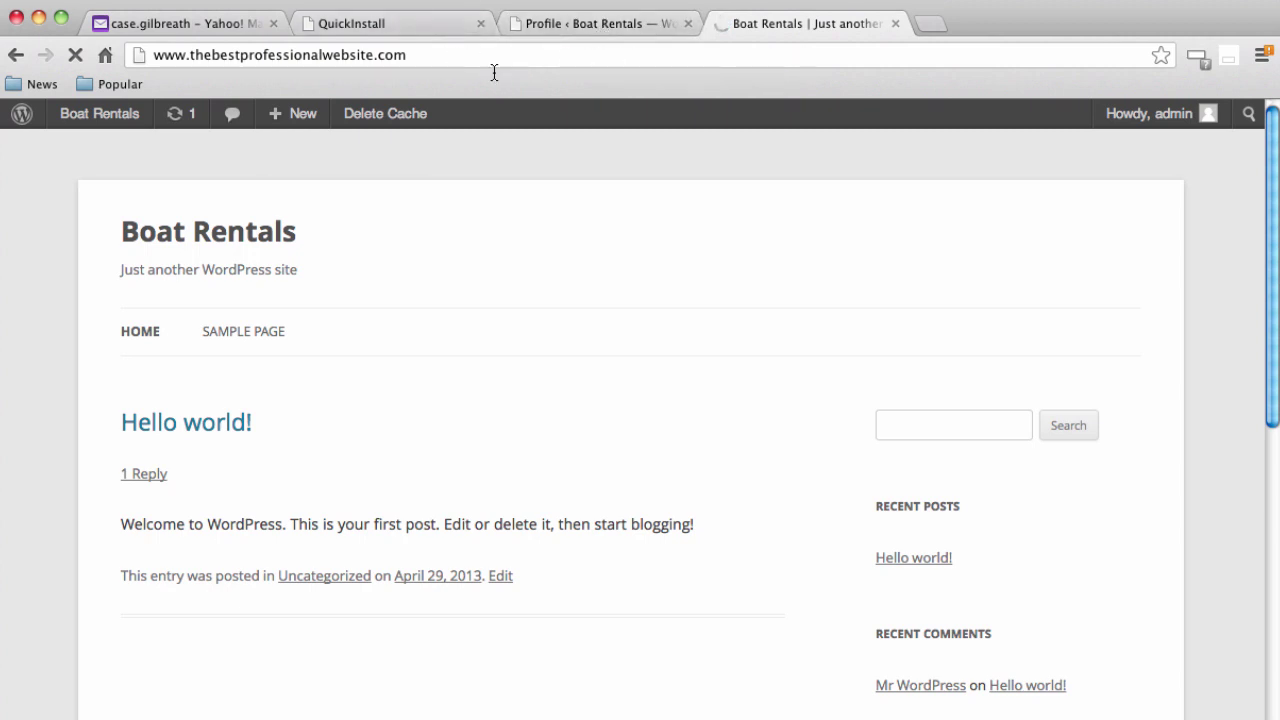
left_click(574, 28)
mouse_move(94, 523)
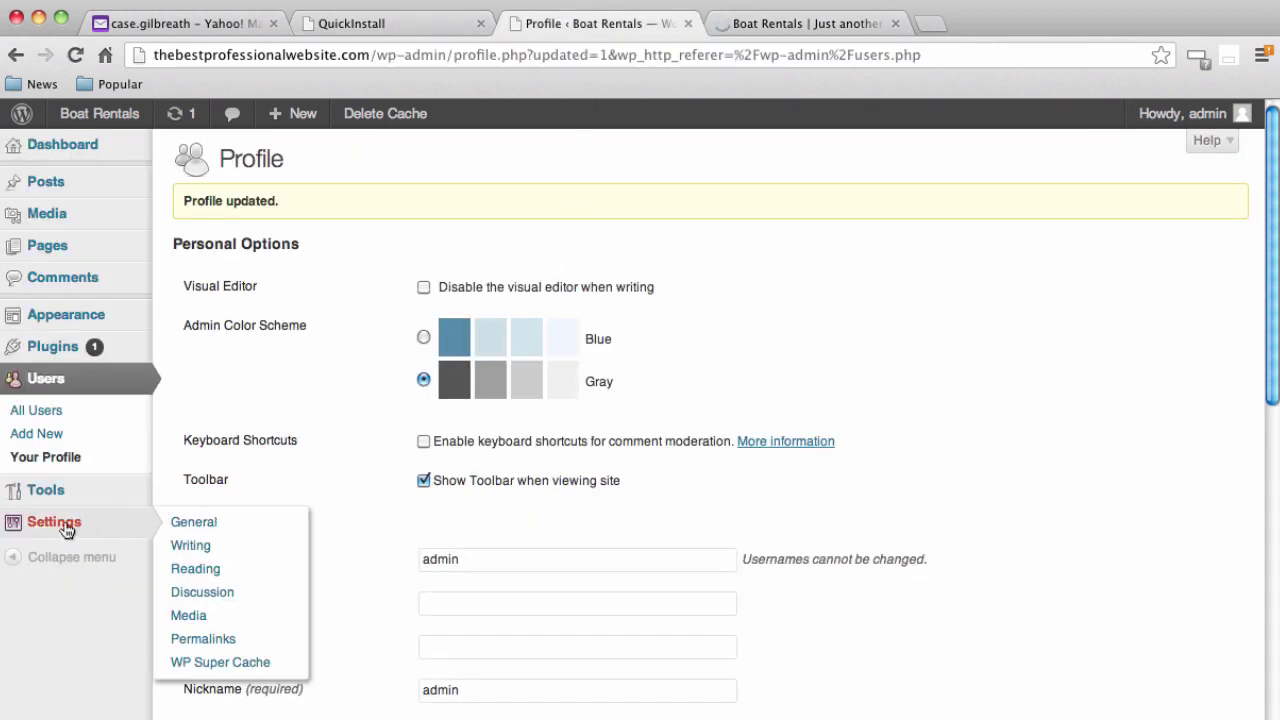
left_click(53, 527)
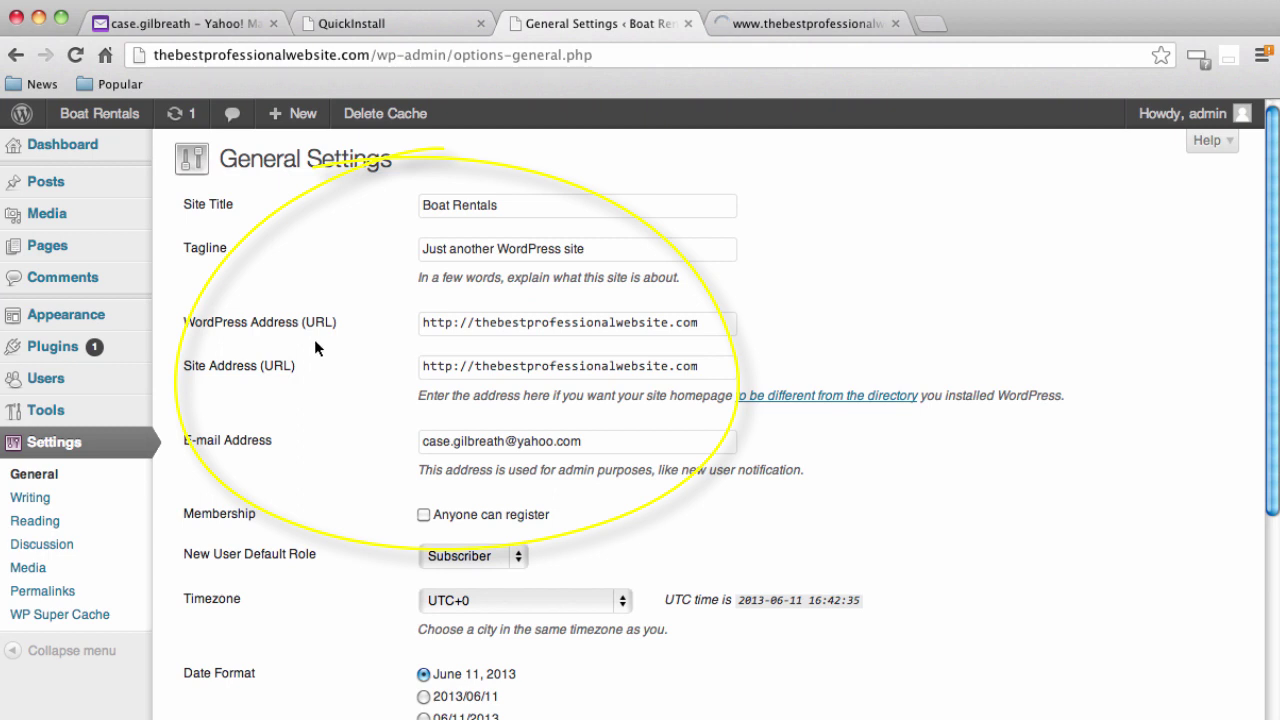
left_click(471, 329)
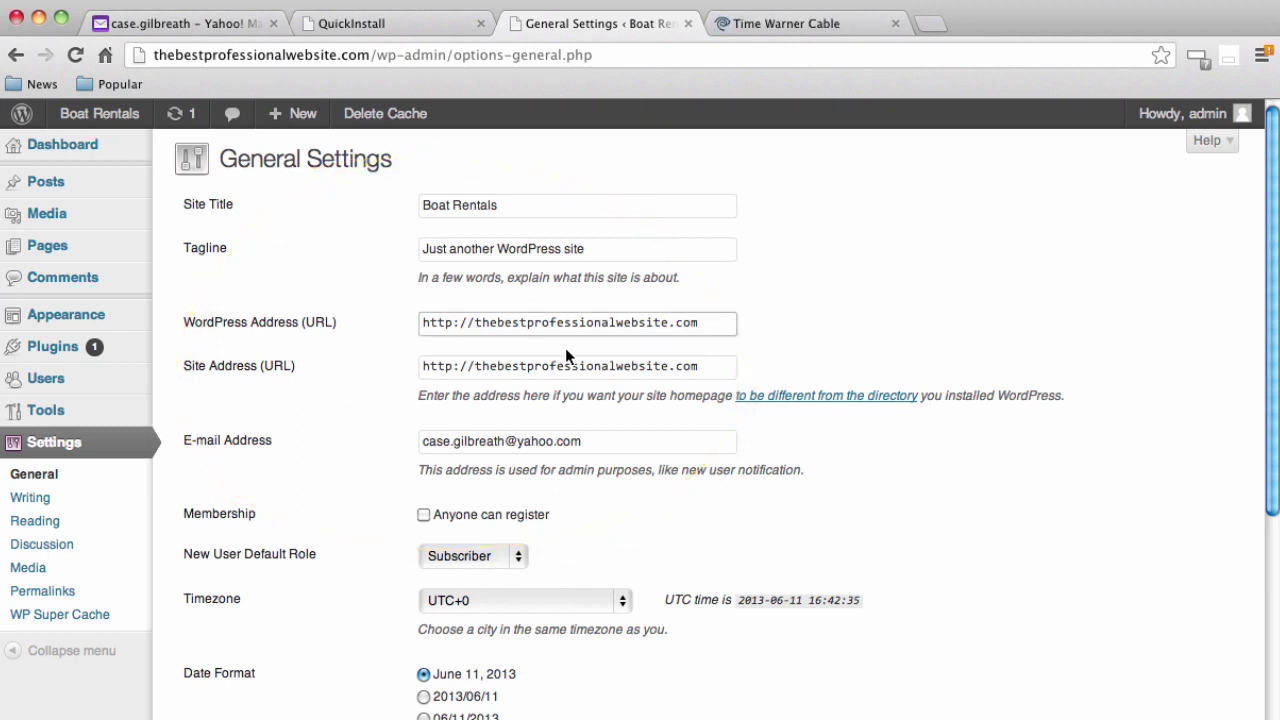
type("www")
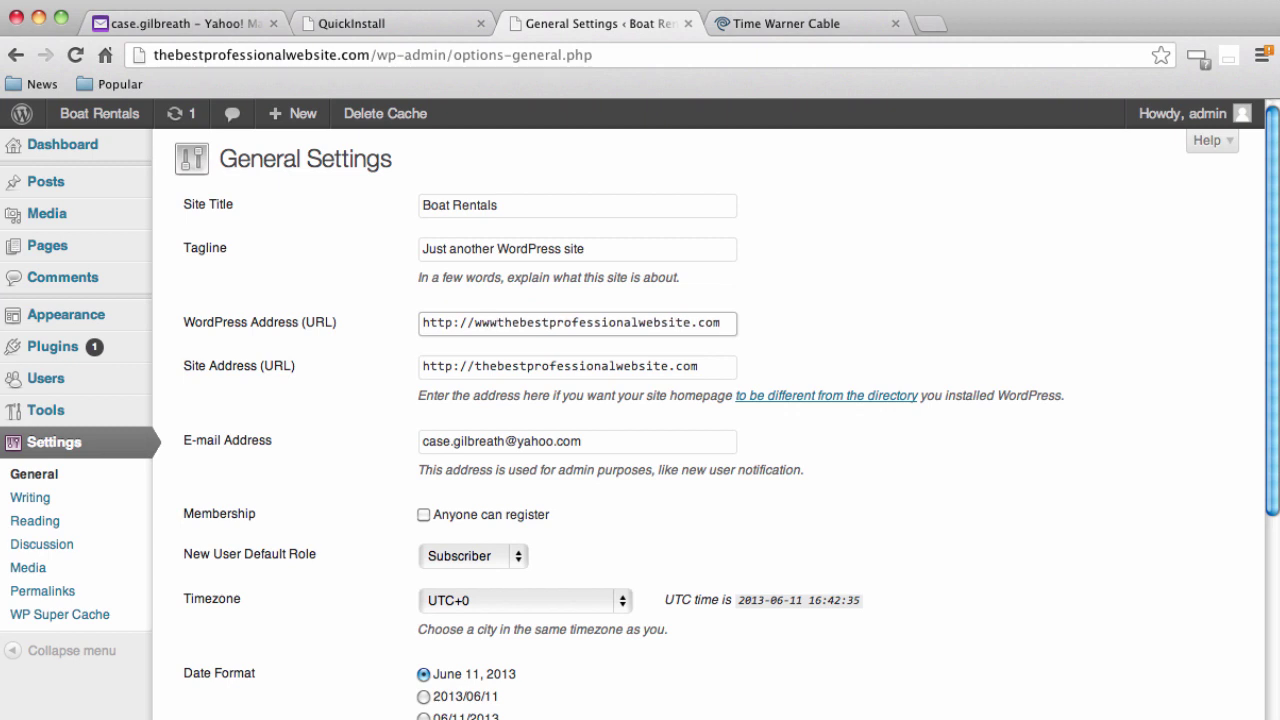
type(".")
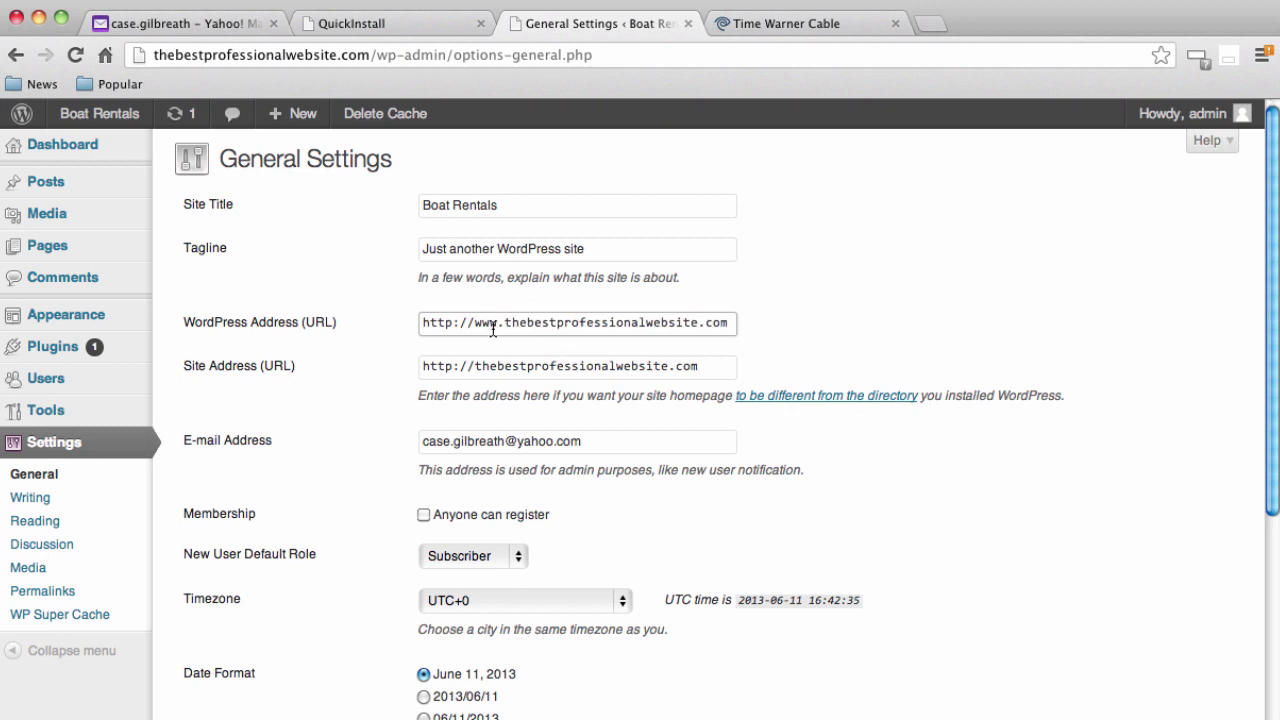
left_click(476, 366)
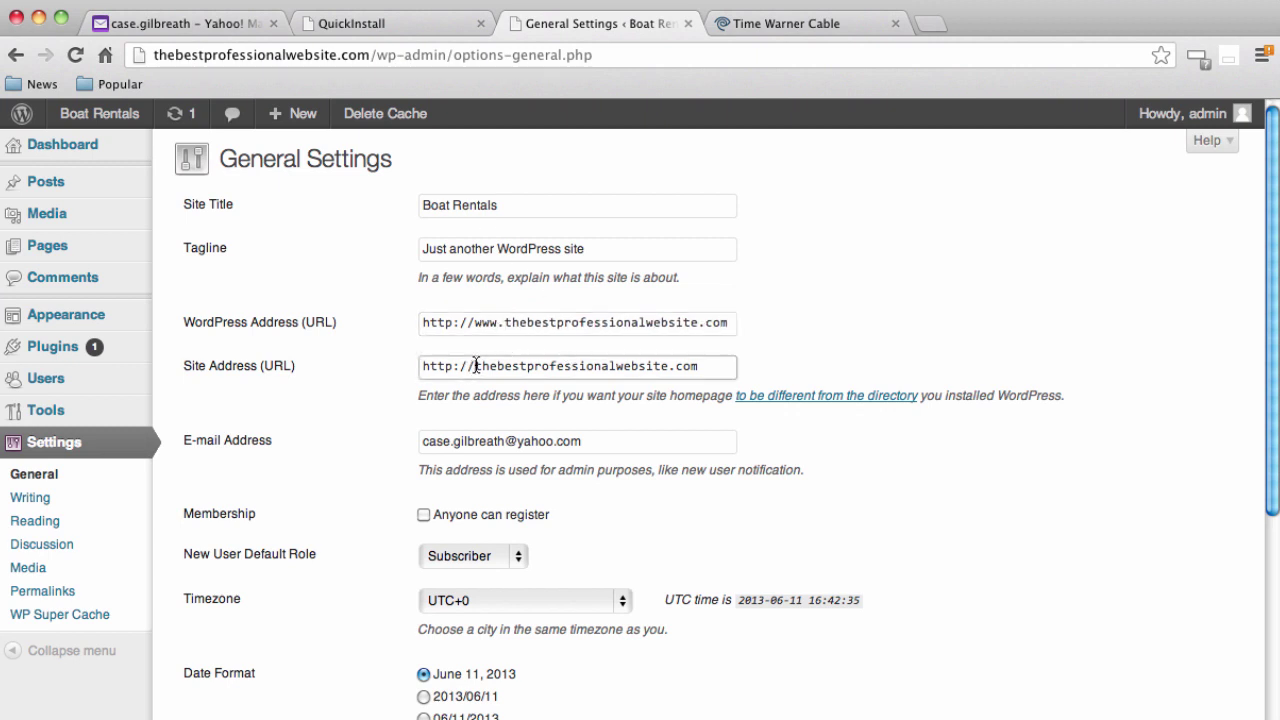
type("www.")
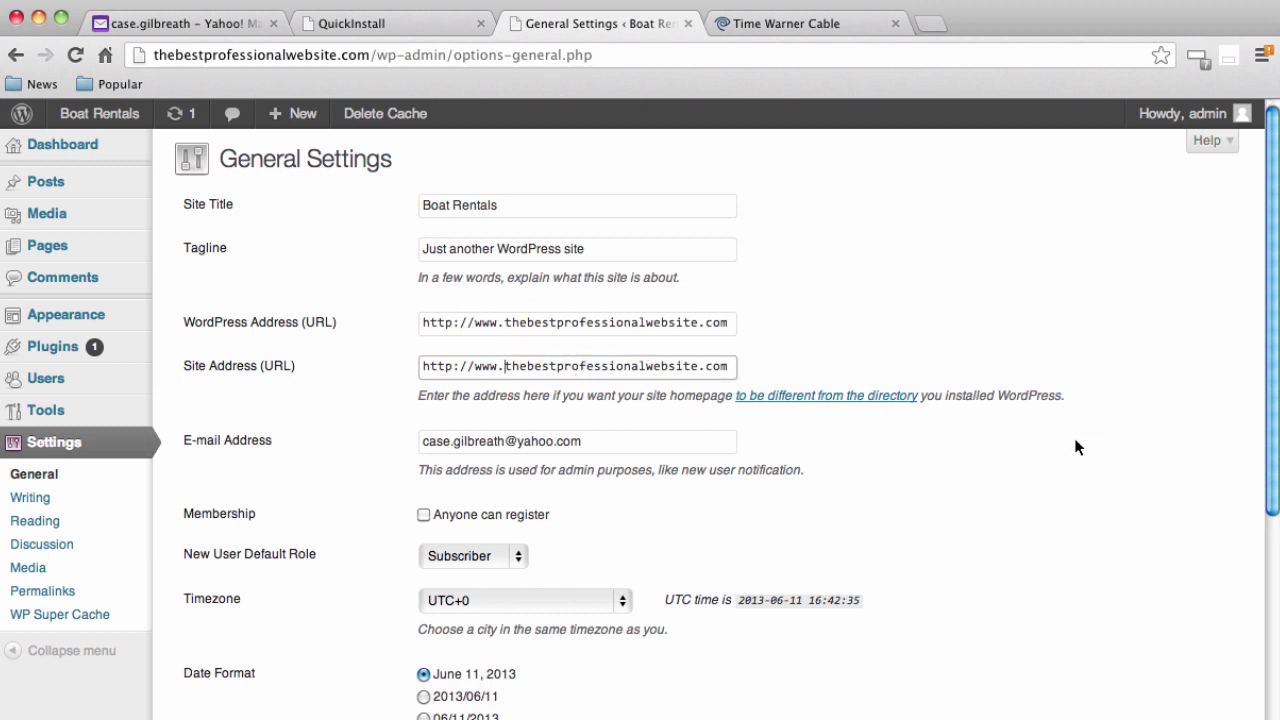
scroll(1076, 446, "down", 1)
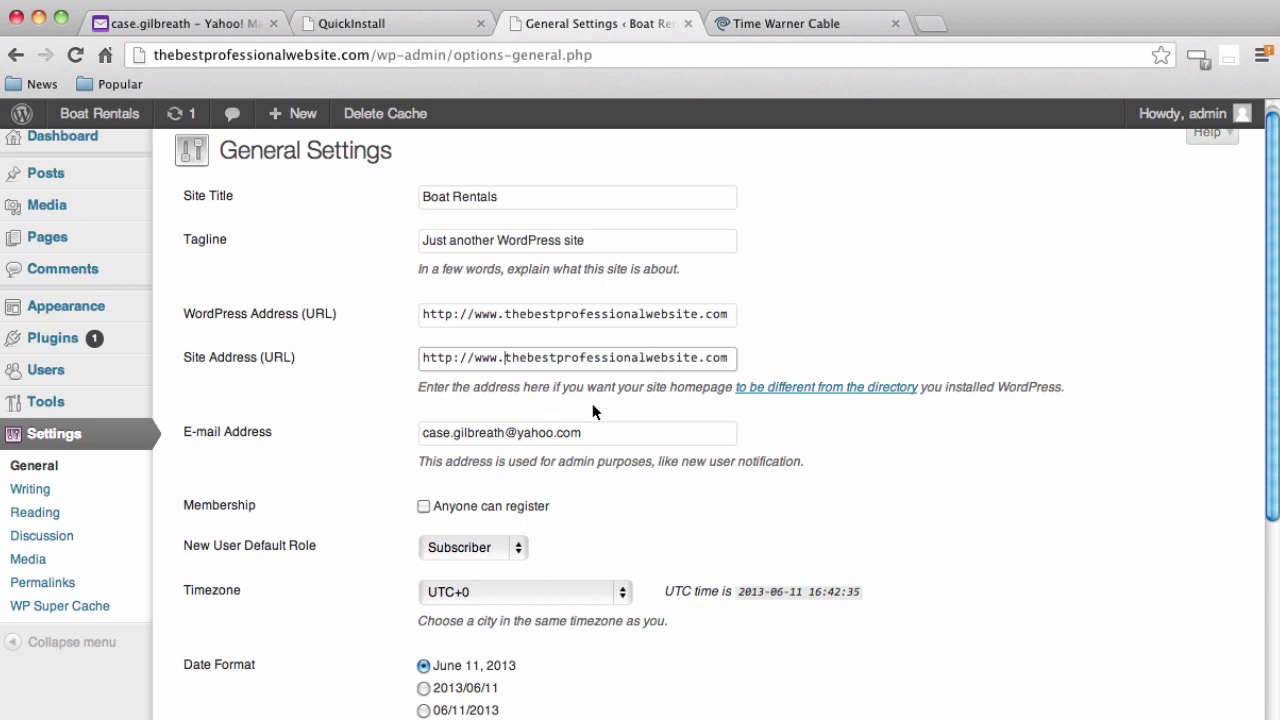
scroll(592, 405, "down", 5)
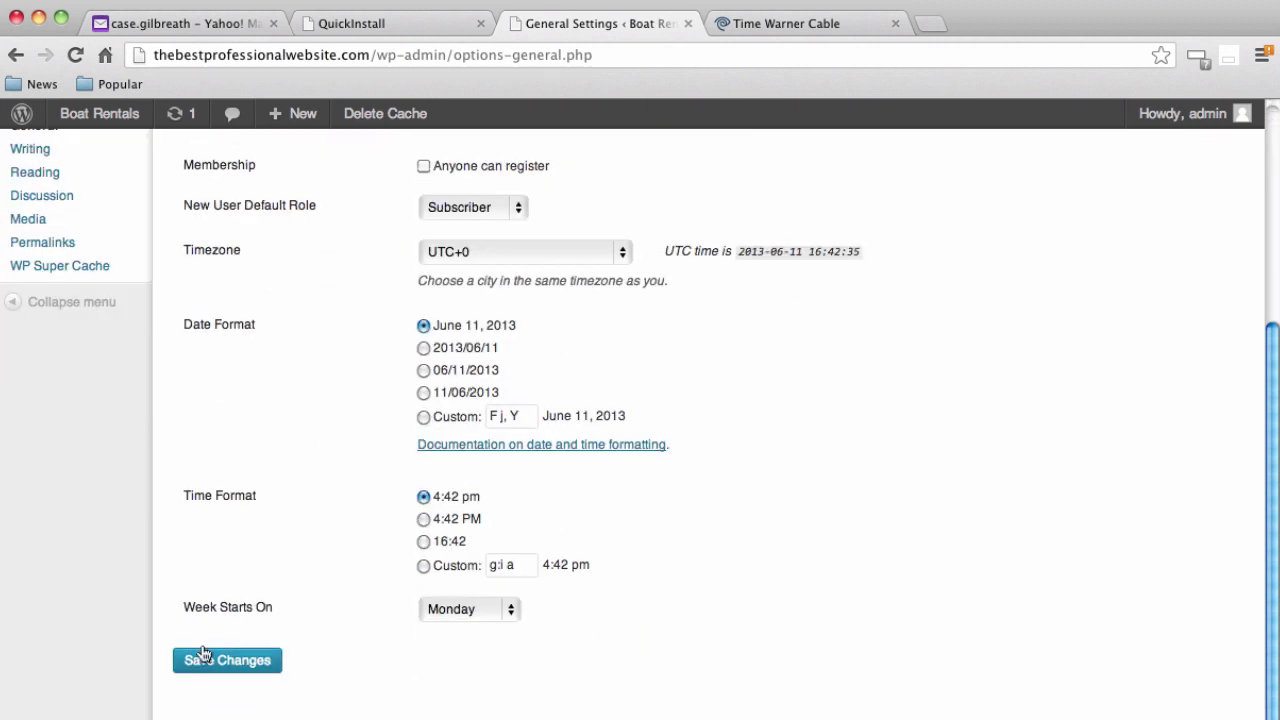
left_click(180, 665)
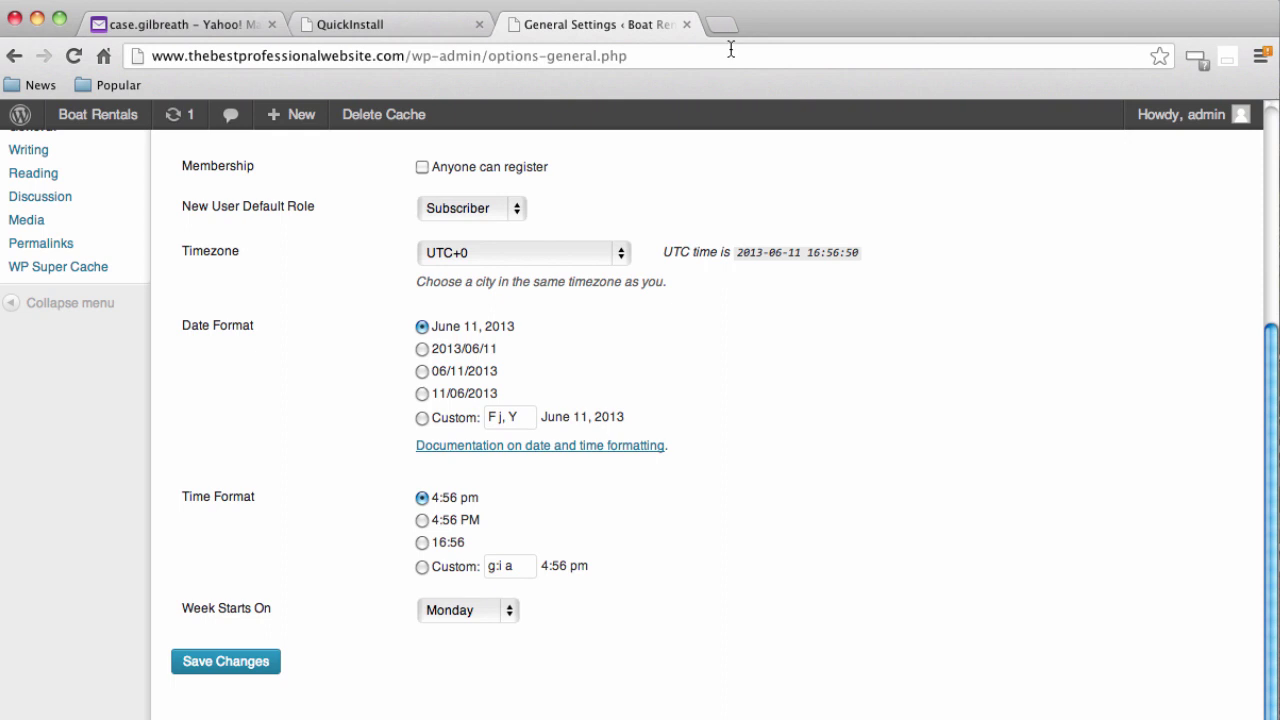
left_click(721, 24)
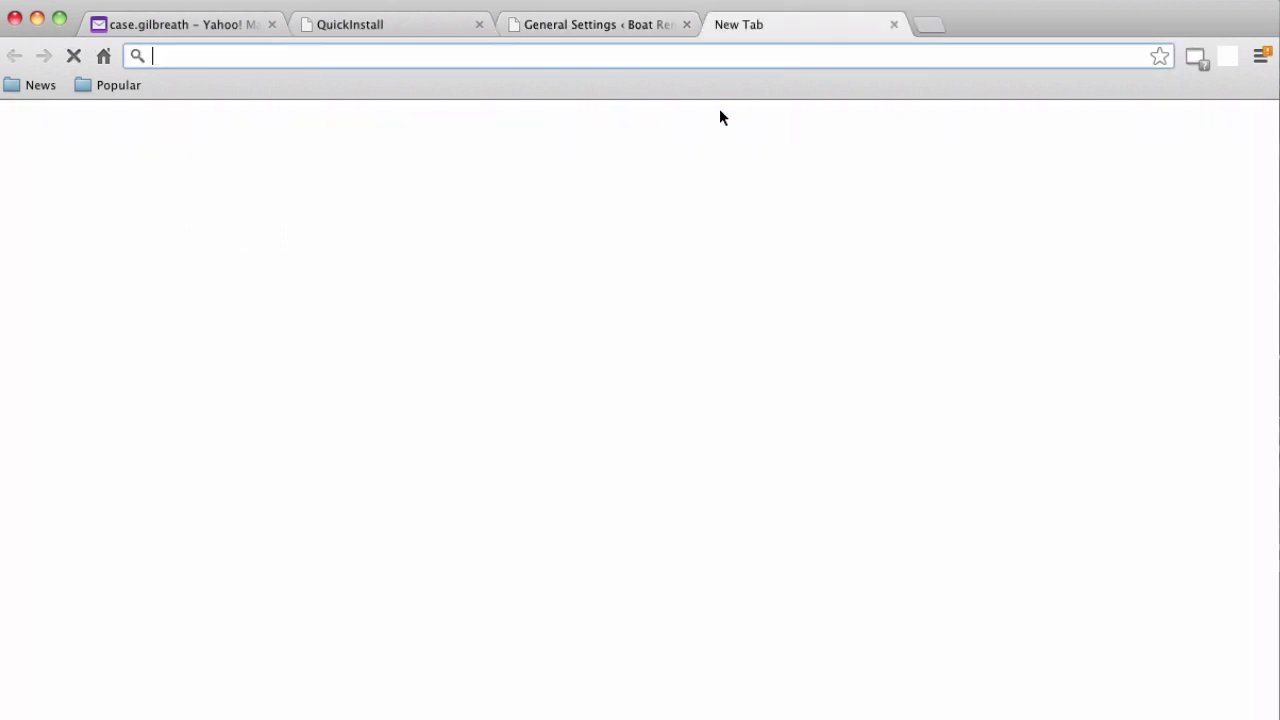
type("www.thebestprofessionalwebsite.com")
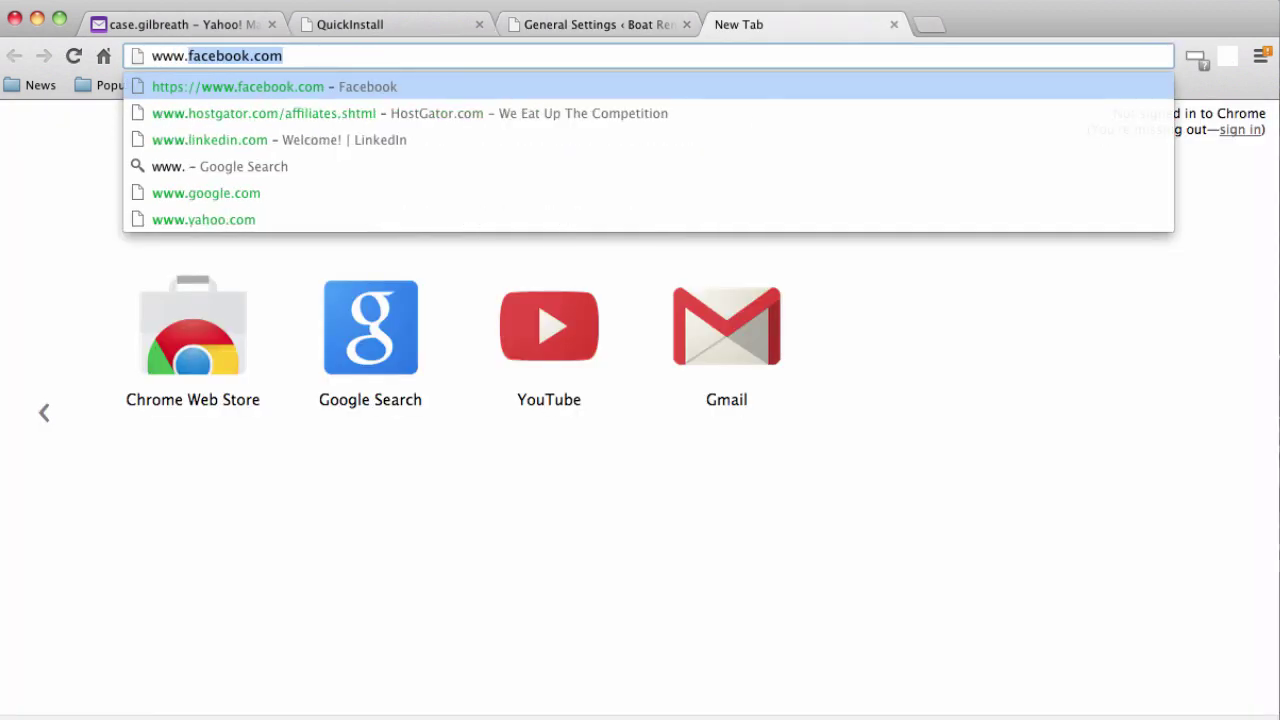
key("Return")
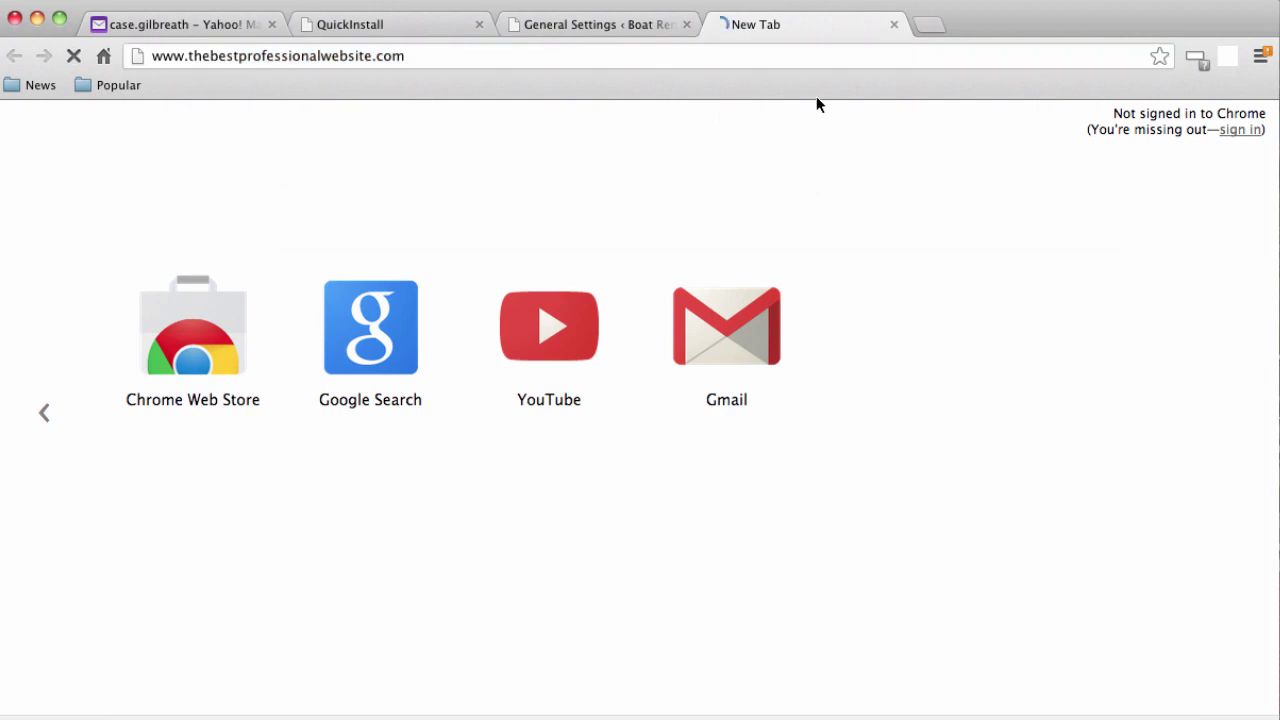
left_click(638, 66)
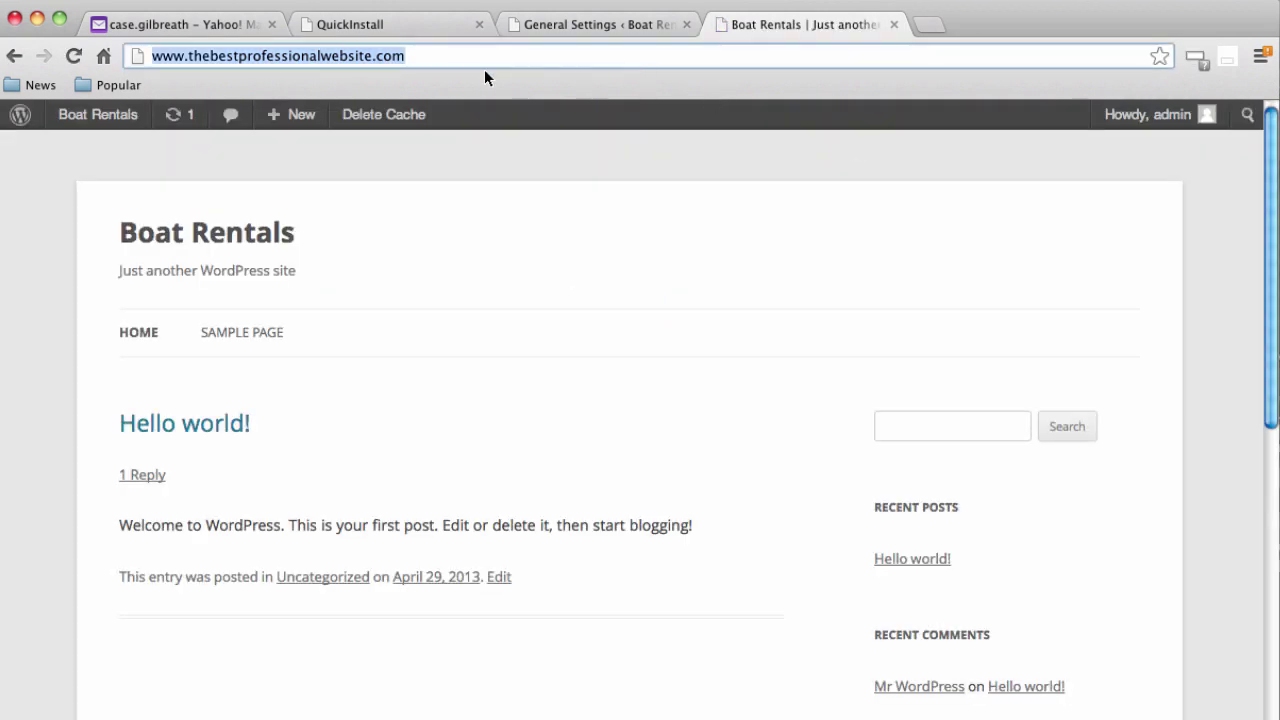
left_click(189, 57)
left_click_drag(189, 57, 152, 57)
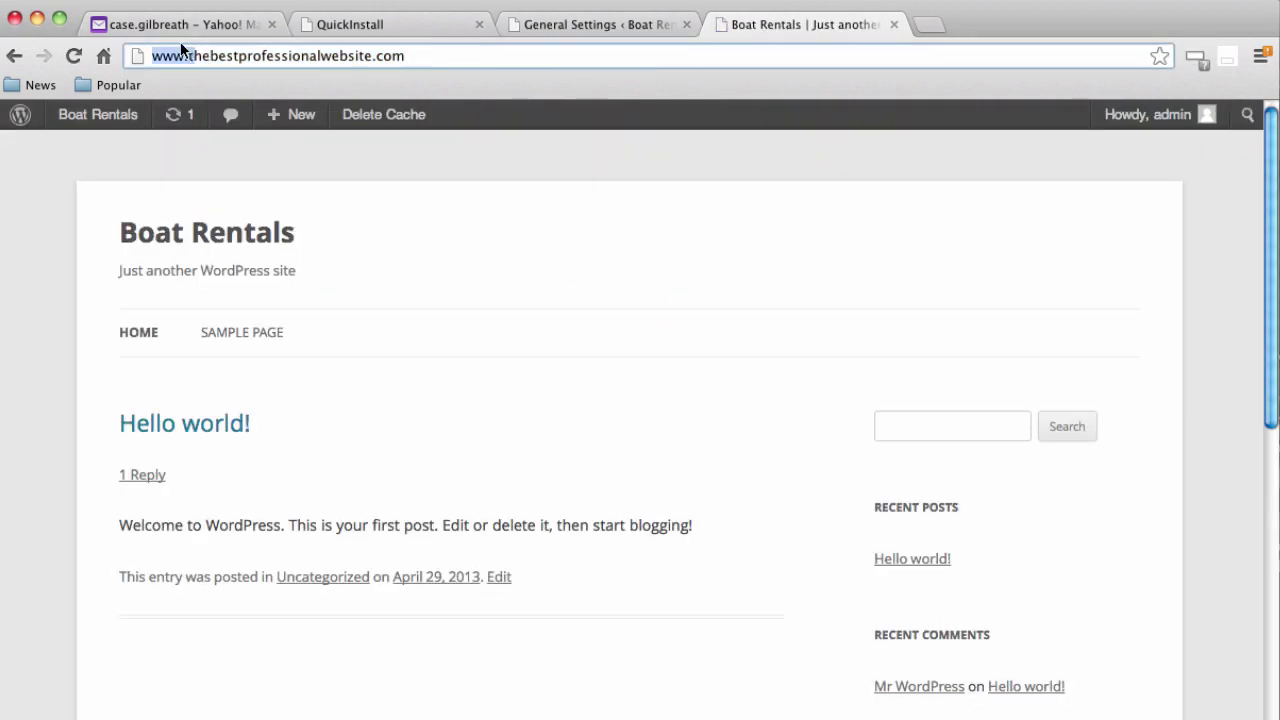
key("BackSpace")
key("Return")
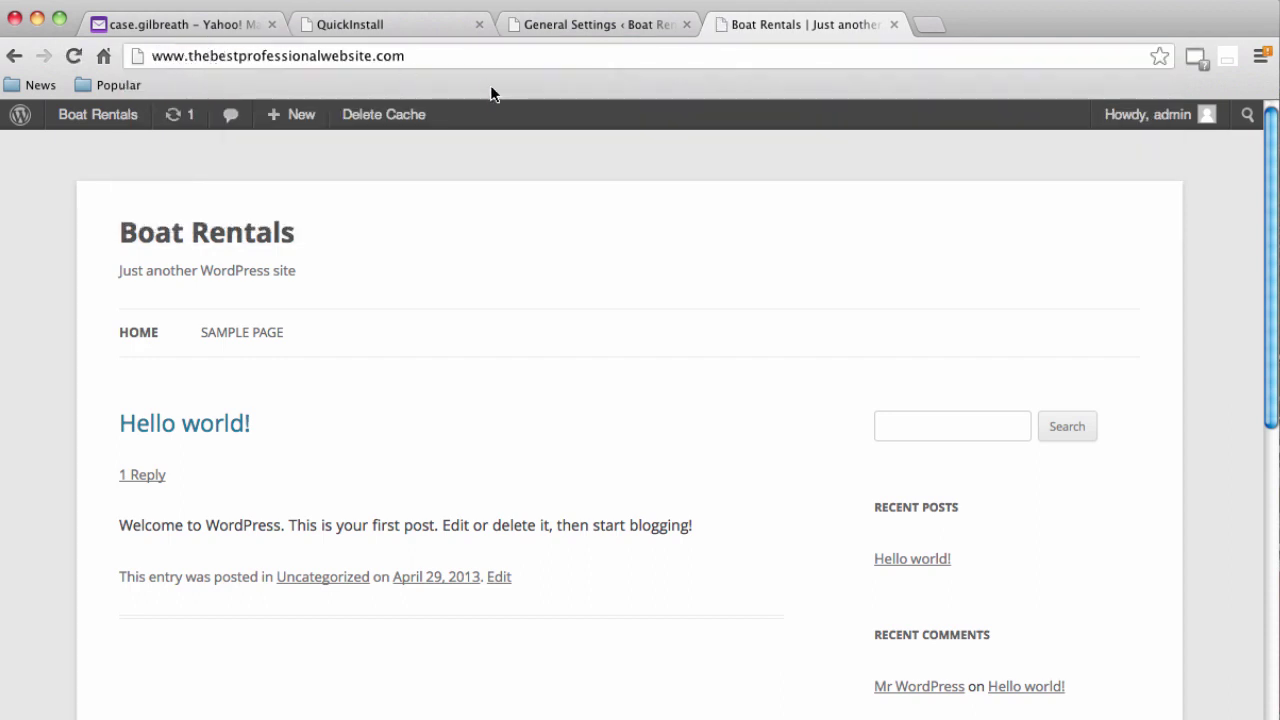
left_click(607, 27)
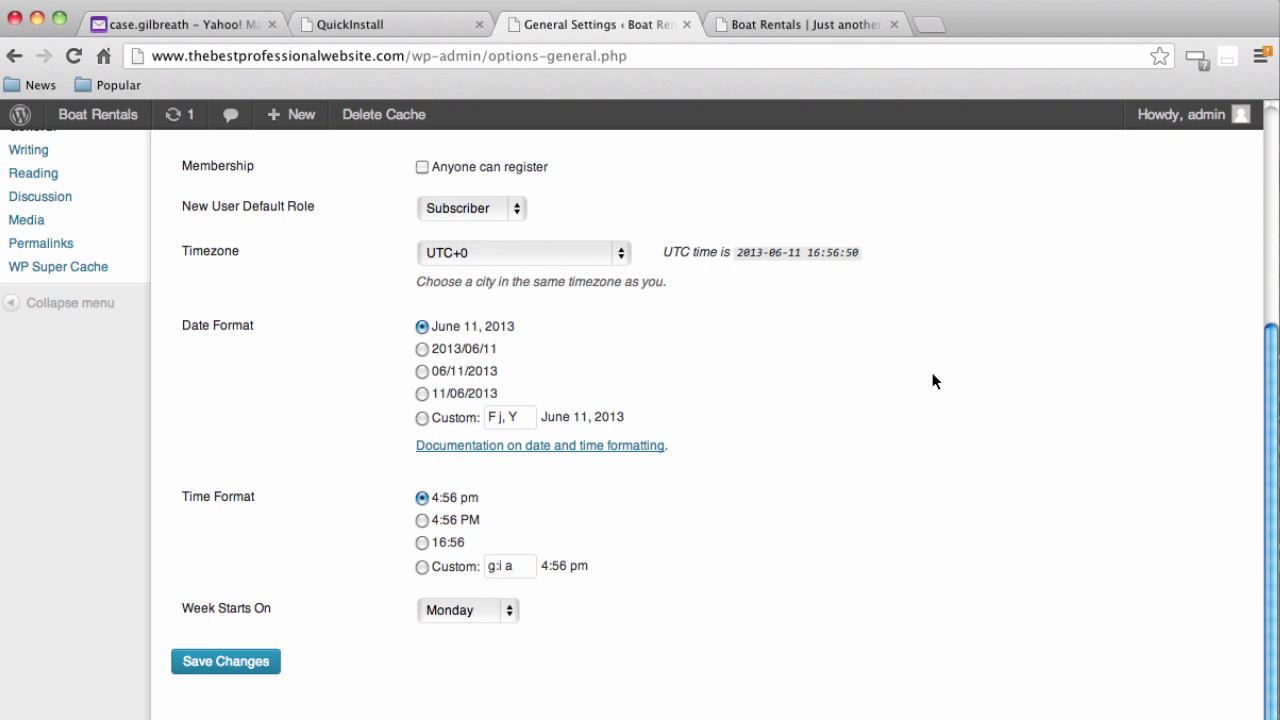
scroll(966, 450, "up", 7)
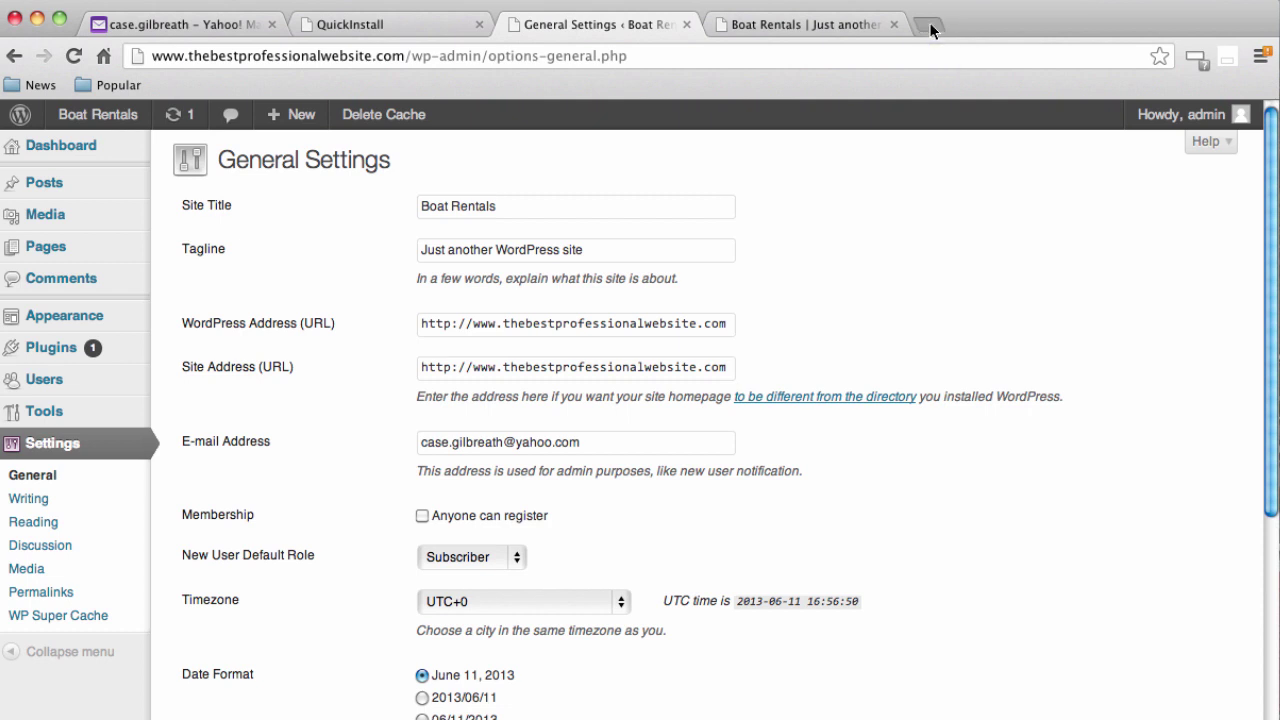
Go to woothemes.com in a new browser tab
left_click(928, 23)
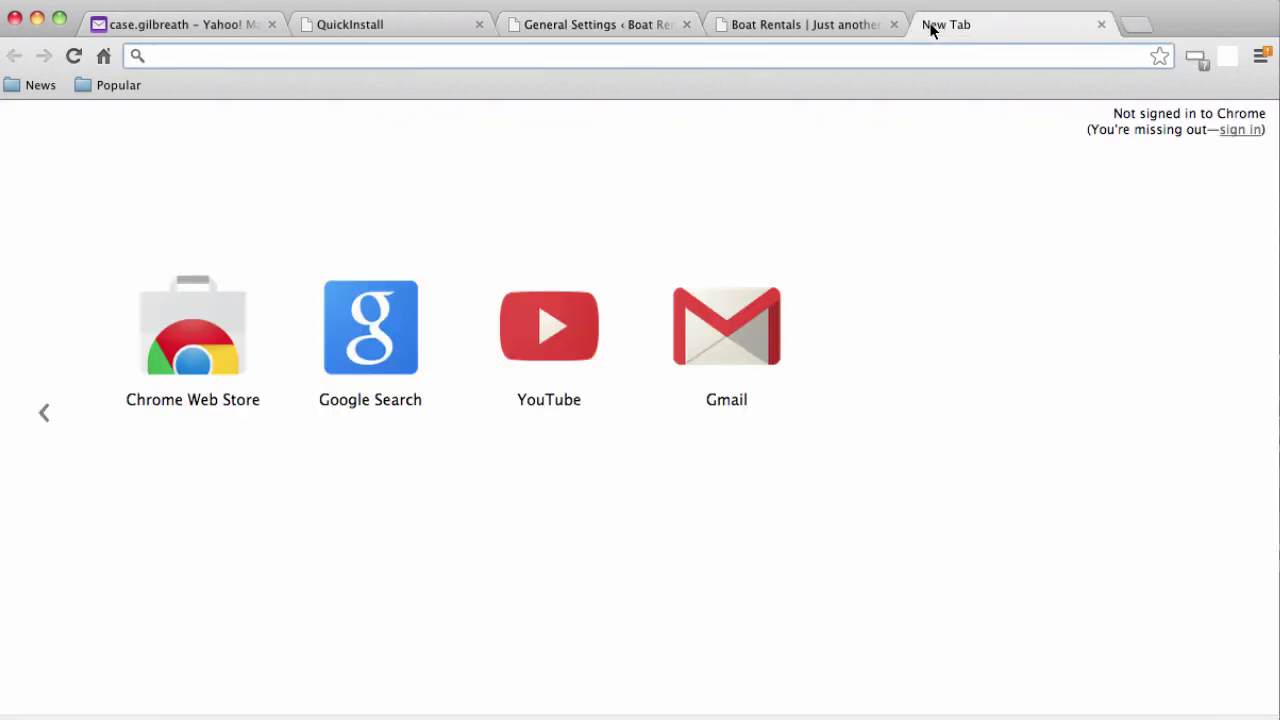
type("wooc")
key("BackSpace")
key("BackSpace")
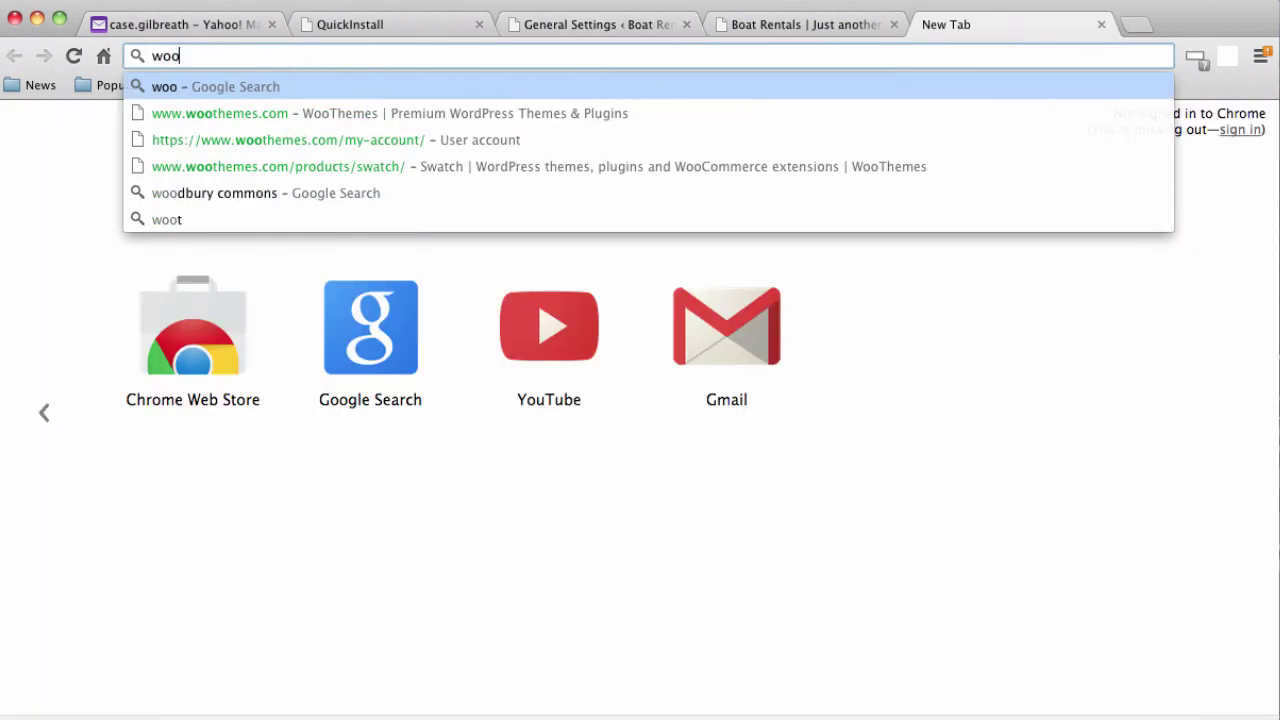
type("them")
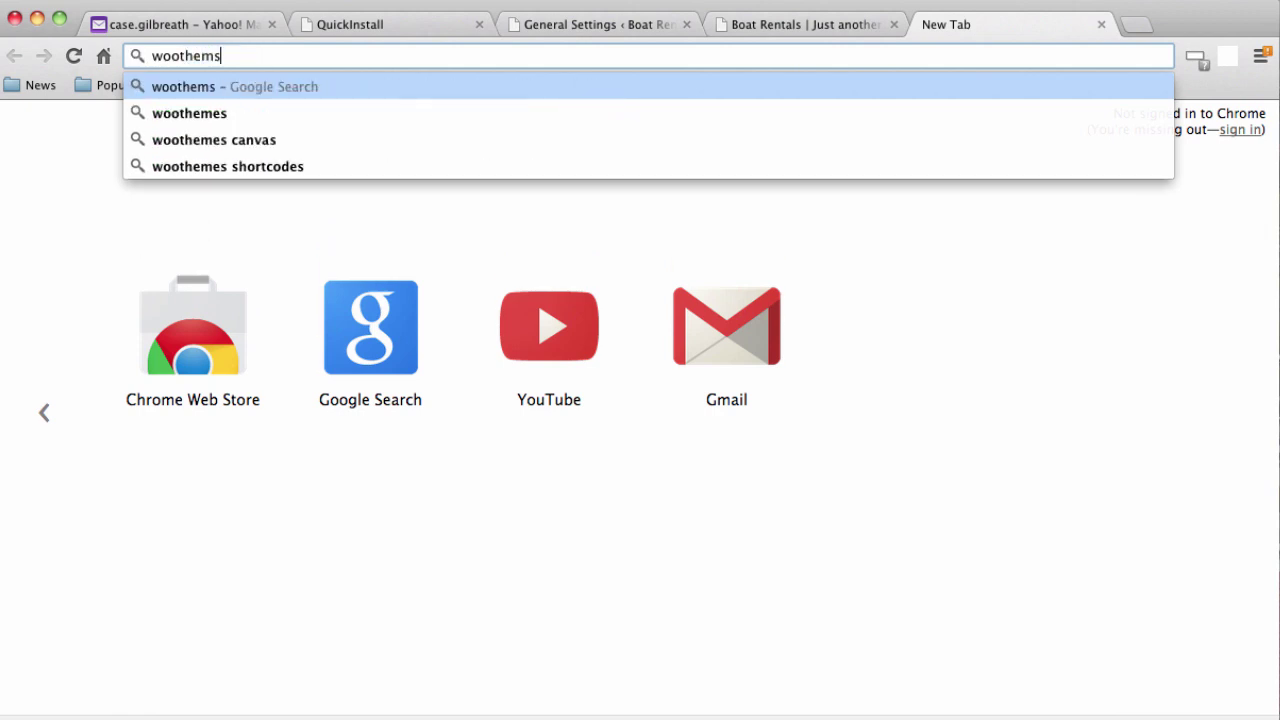
type("es.com")
key("Return")
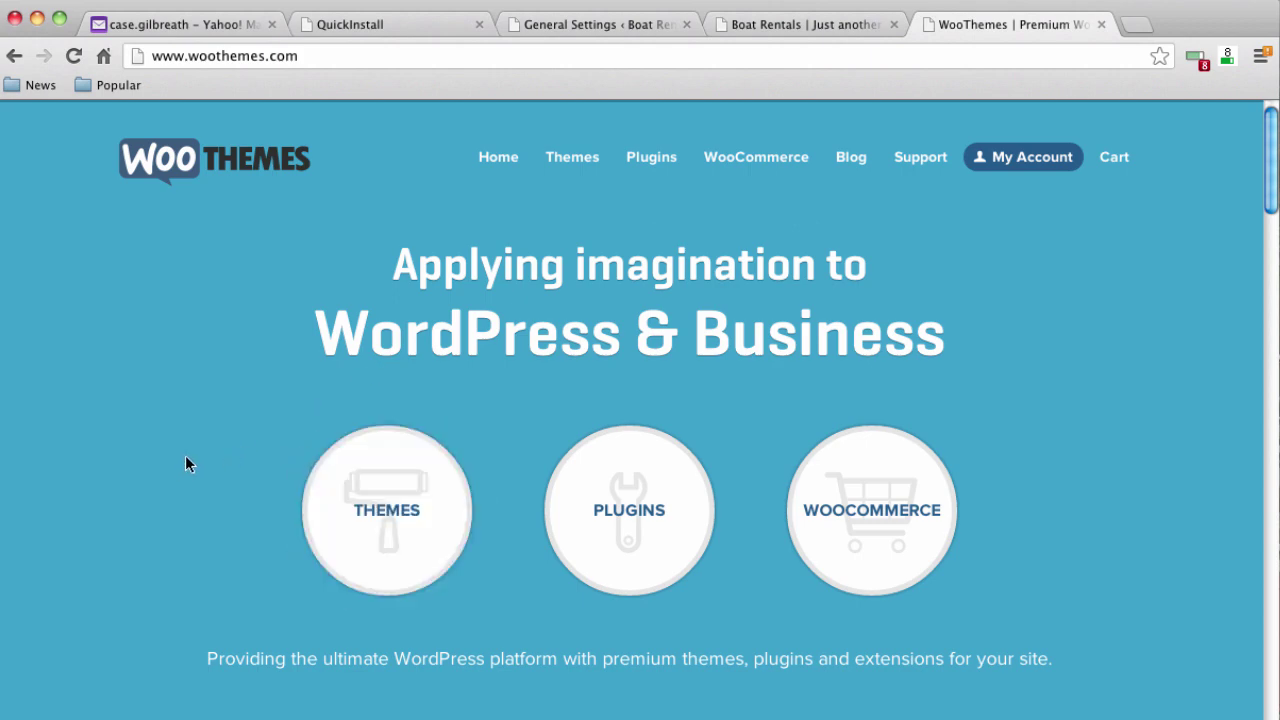
Filter the full themes catalog to Free and Business themes and open Swatch
scroll(181, 464, "down", 1)
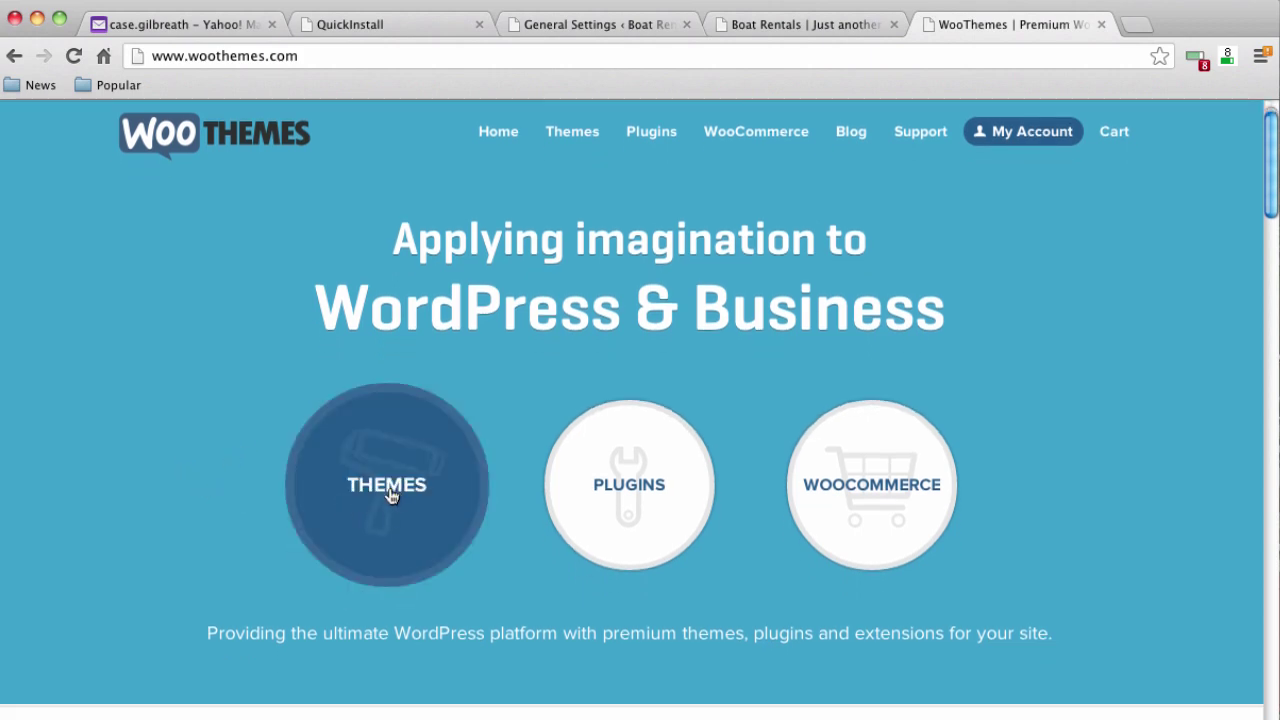
left_click(391, 494)
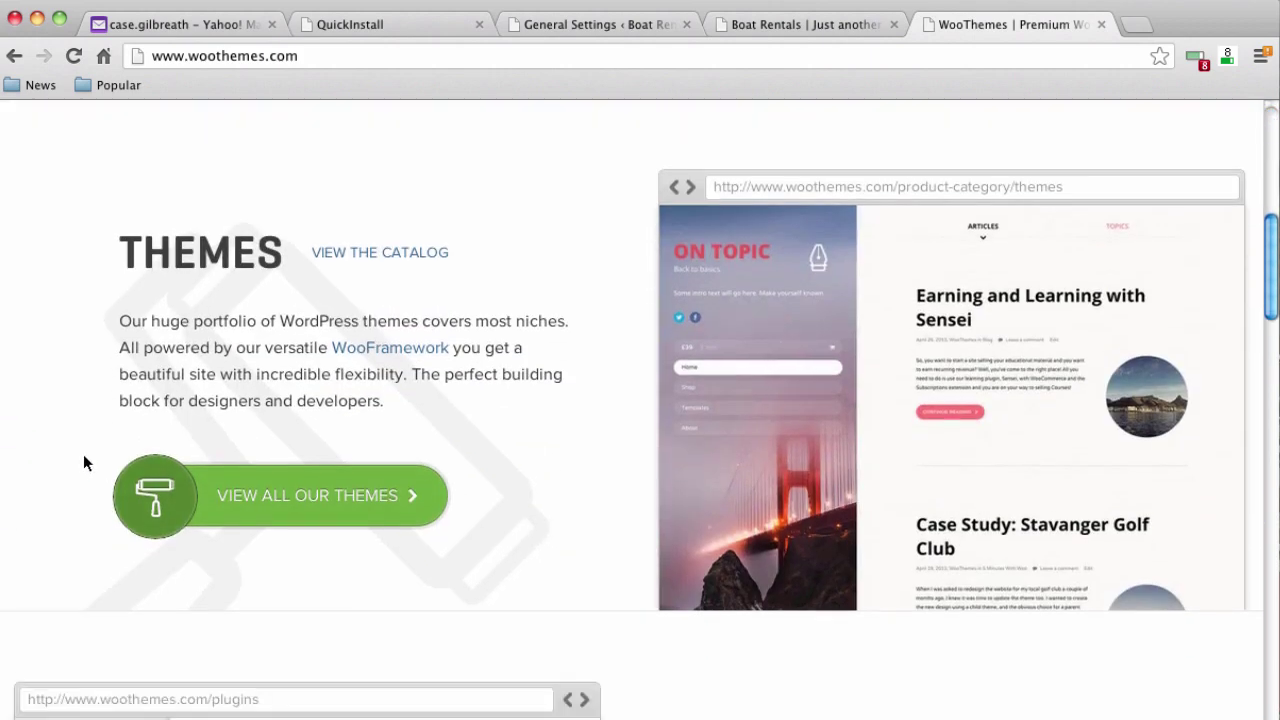
left_click(332, 508)
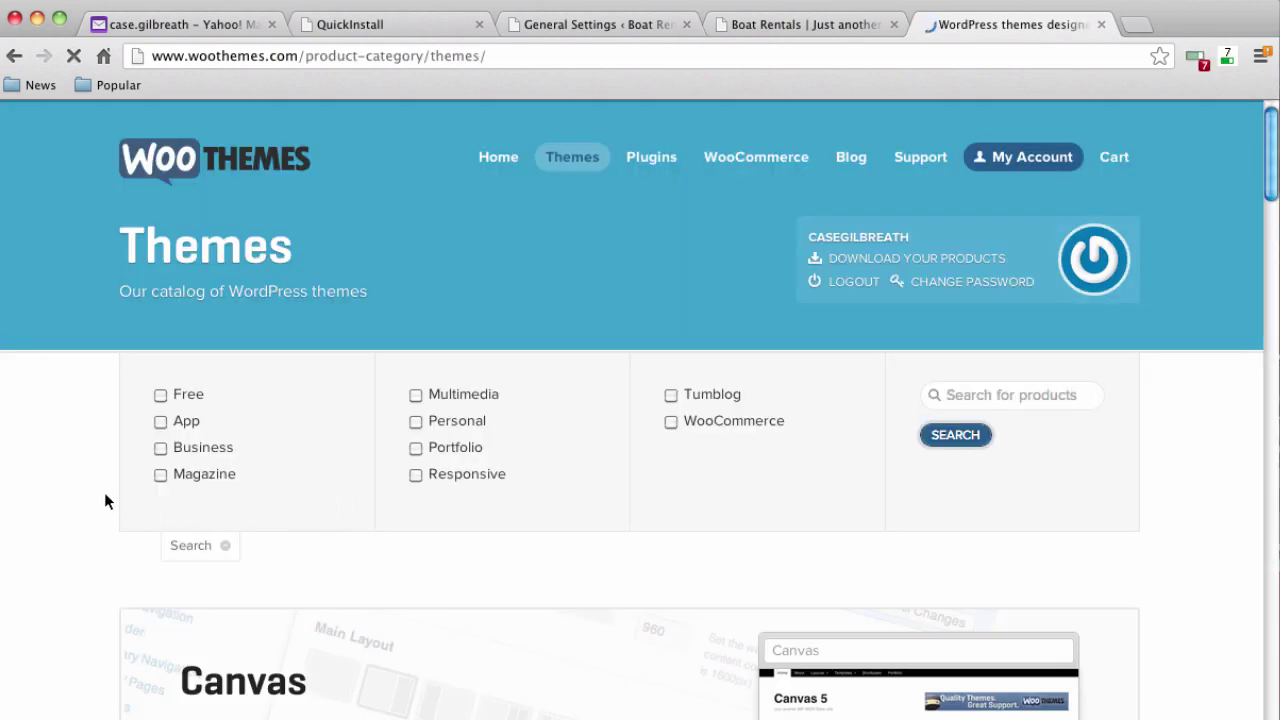
scroll(98, 422, "down", 1)
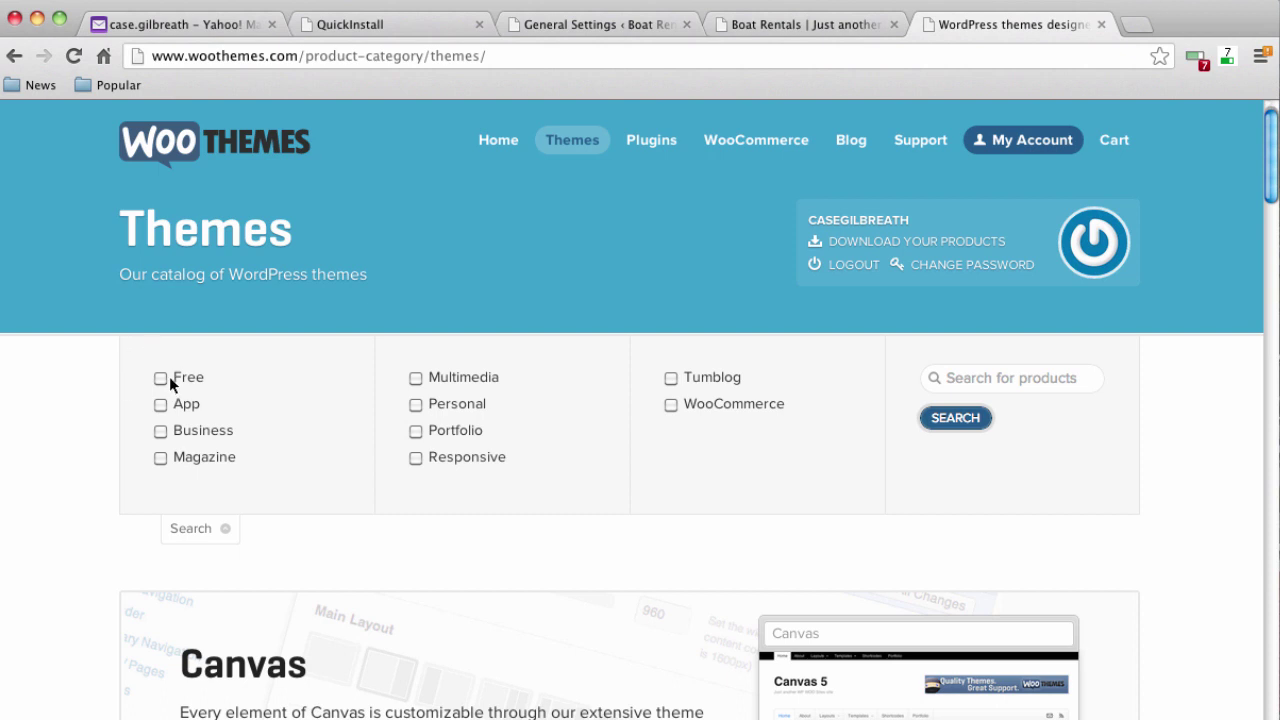
left_click(160, 379)
left_click(936, 424)
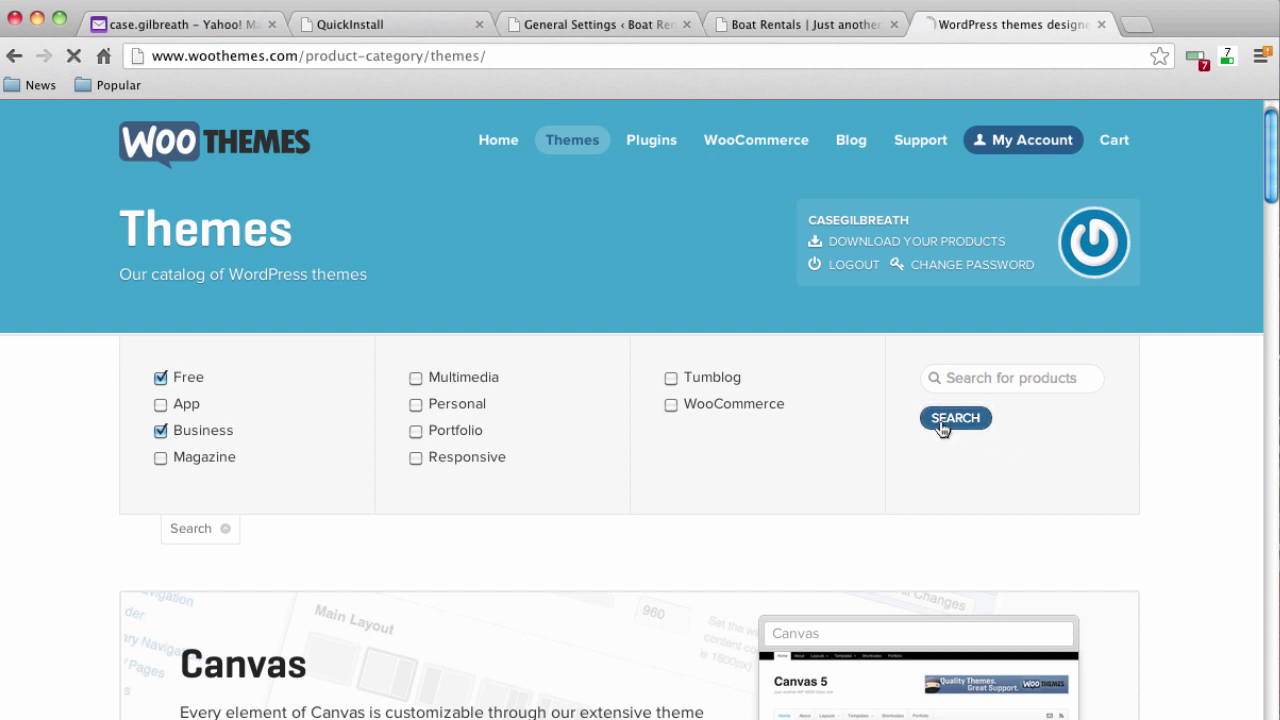
scroll(121, 445, "down", 5)
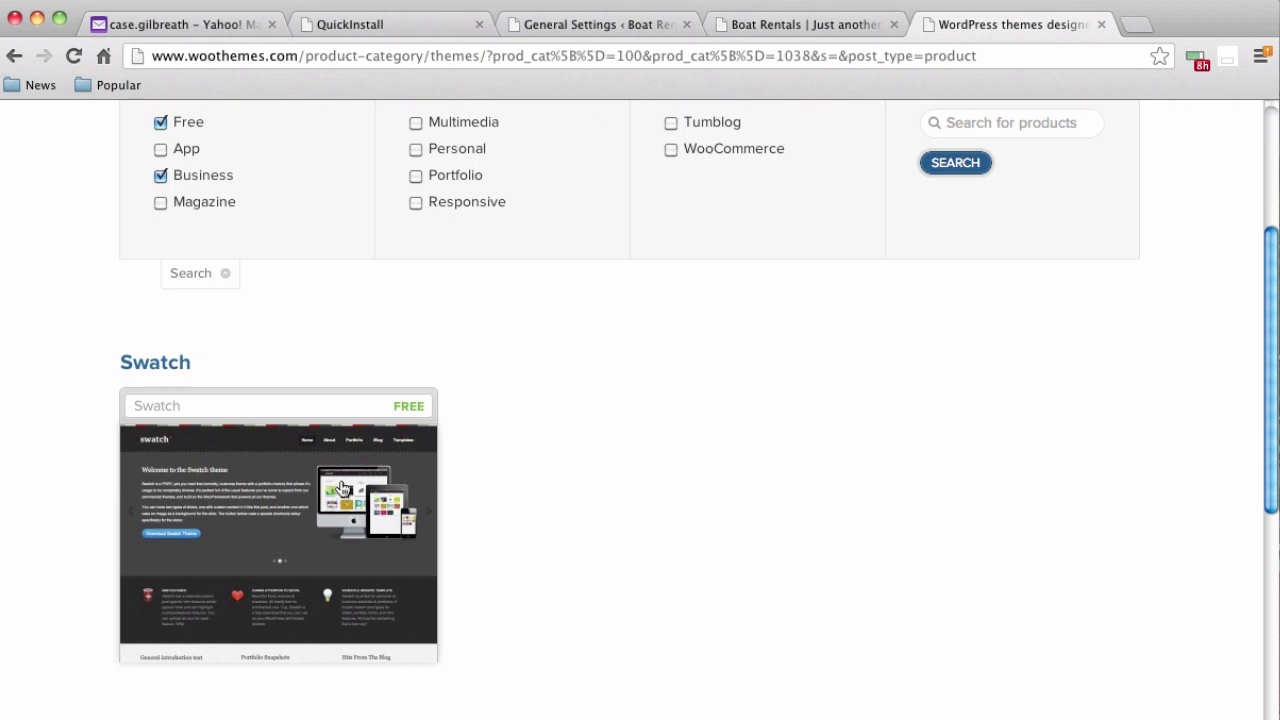
left_click(341, 488)
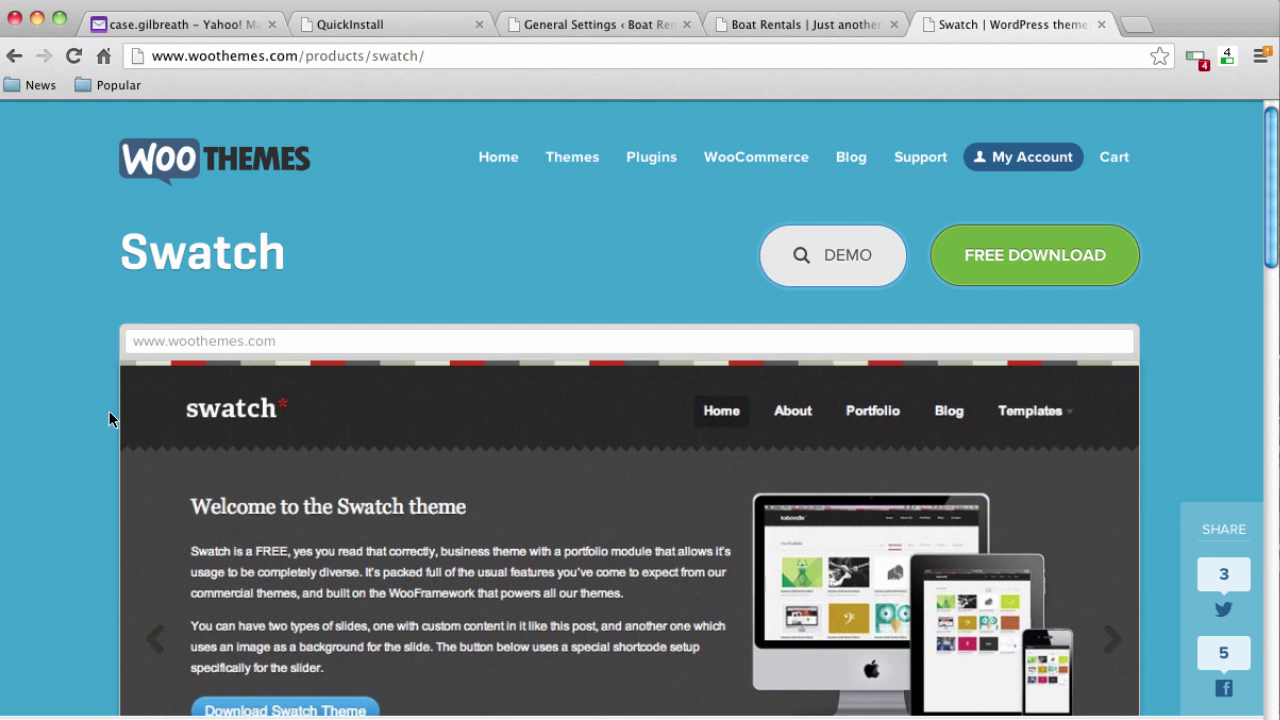
Show the Swatch download section and try the free download
scroll(109, 414, "down", 1)
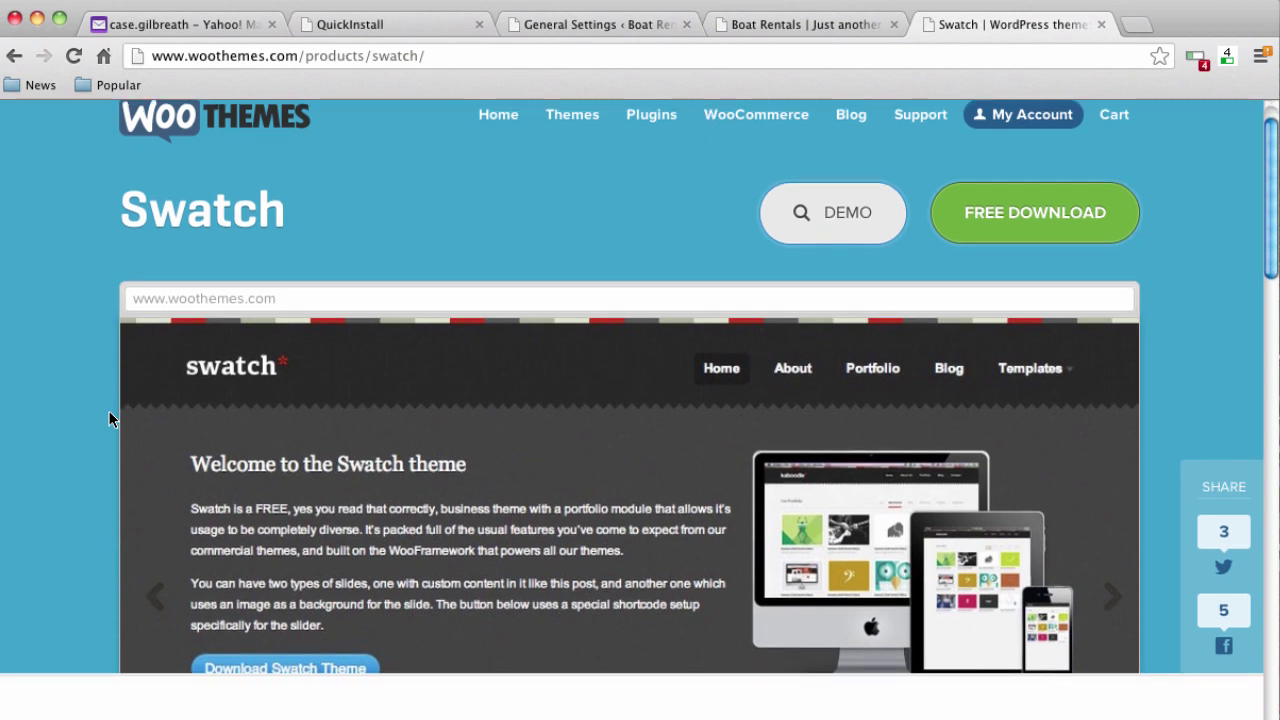
scroll(110, 413, "down", 1)
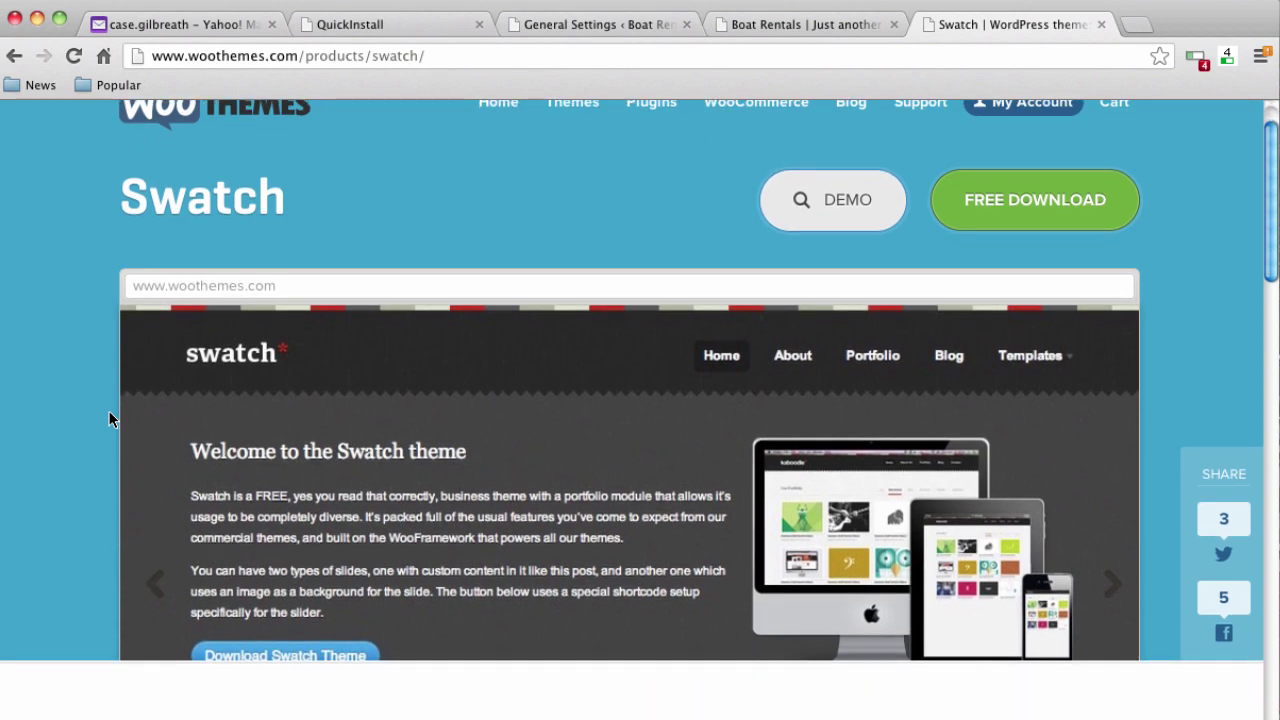
scroll(109, 419, "down", 1)
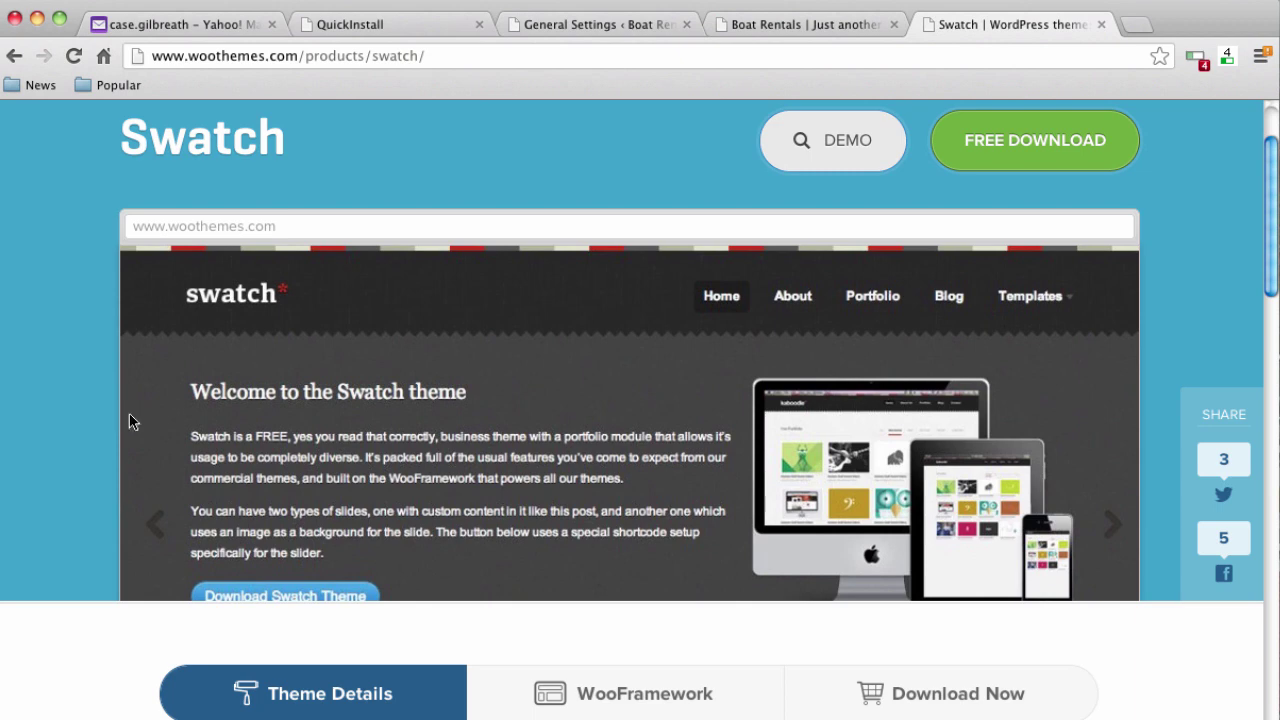
scroll(98, 467, "down", 3)
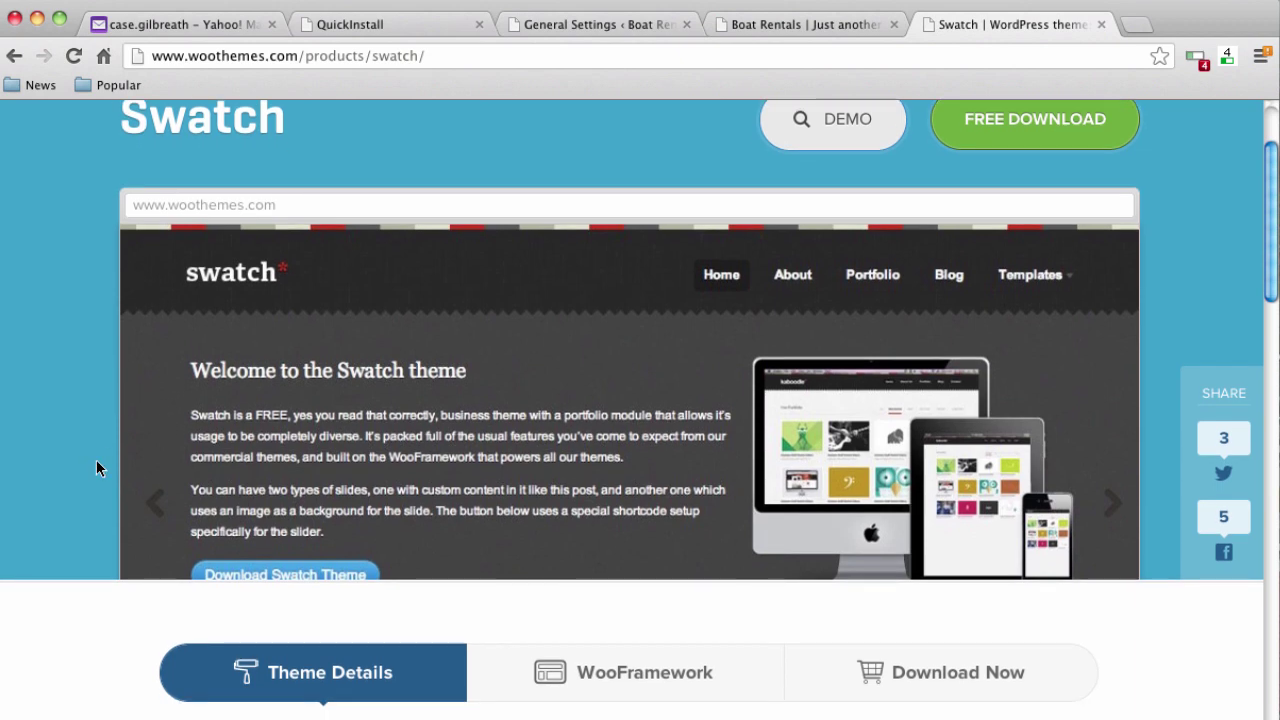
scroll(96, 467, "down", 3)
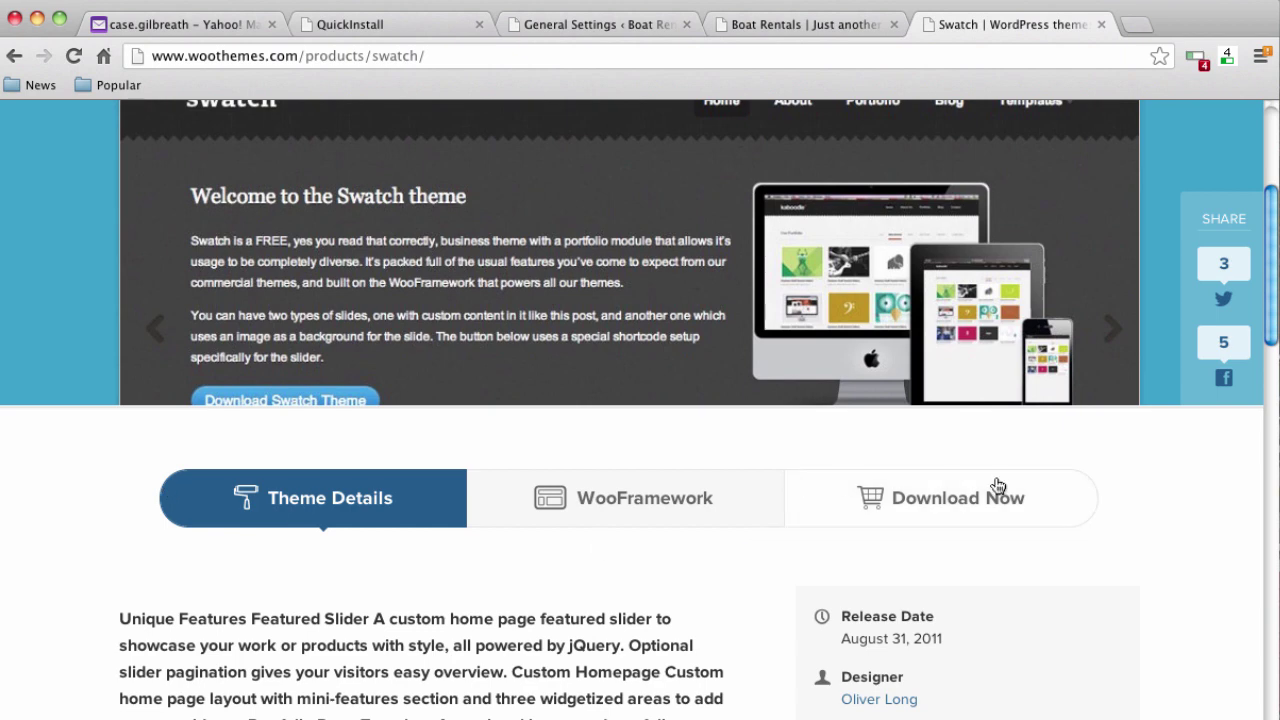
left_click(970, 518)
scroll(466, 578, "down", 10)
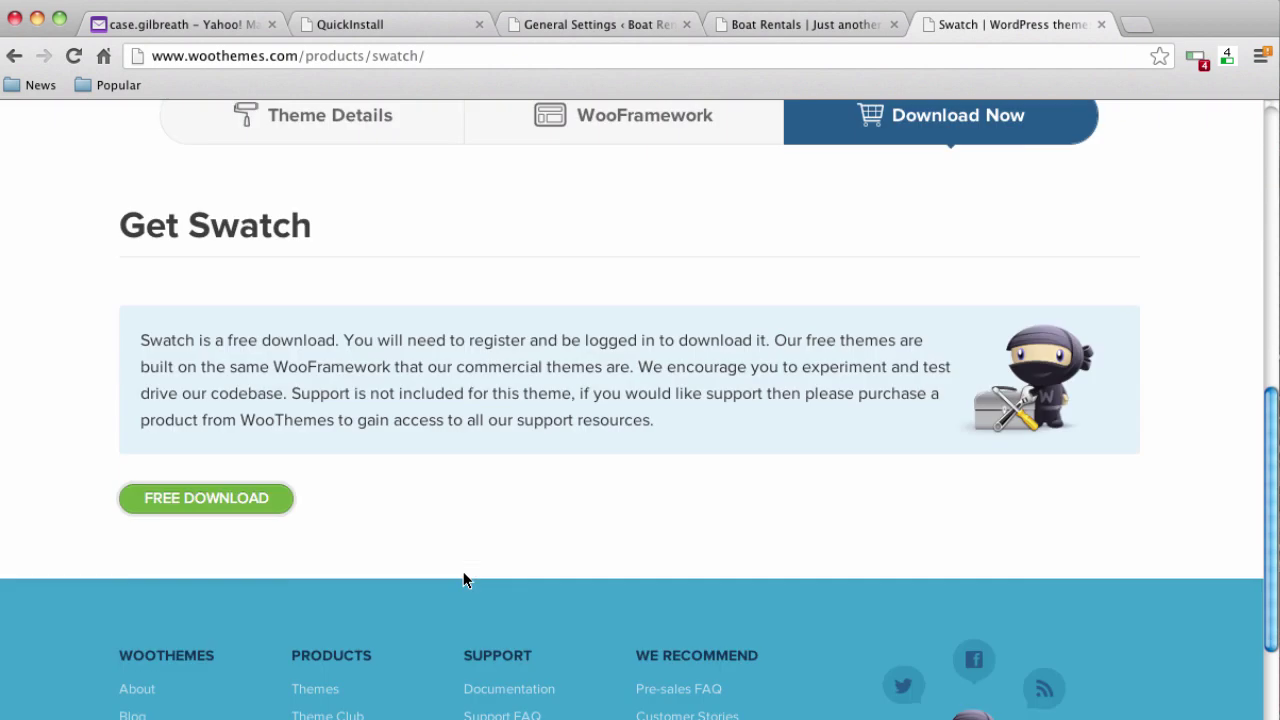
left_click(249, 494)
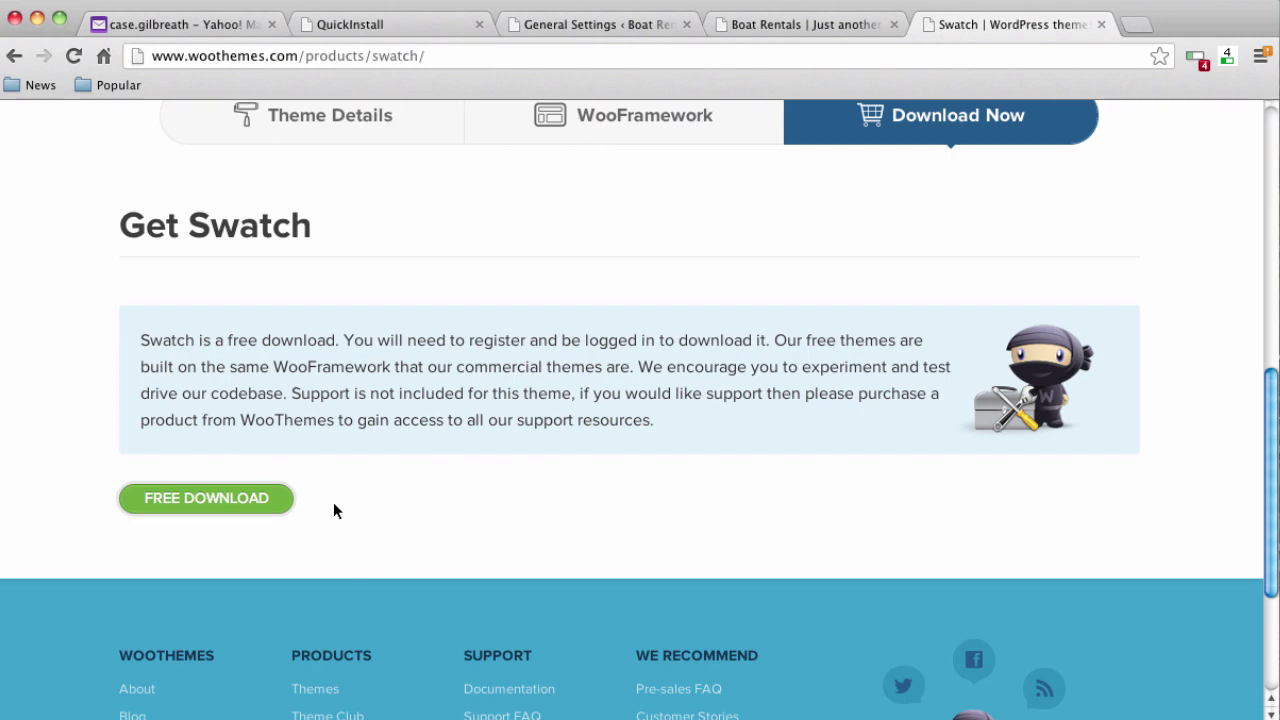
Review the Get Swatch registration requirement, then return to the General Settings tab
scroll(334, 509, "up", 10)
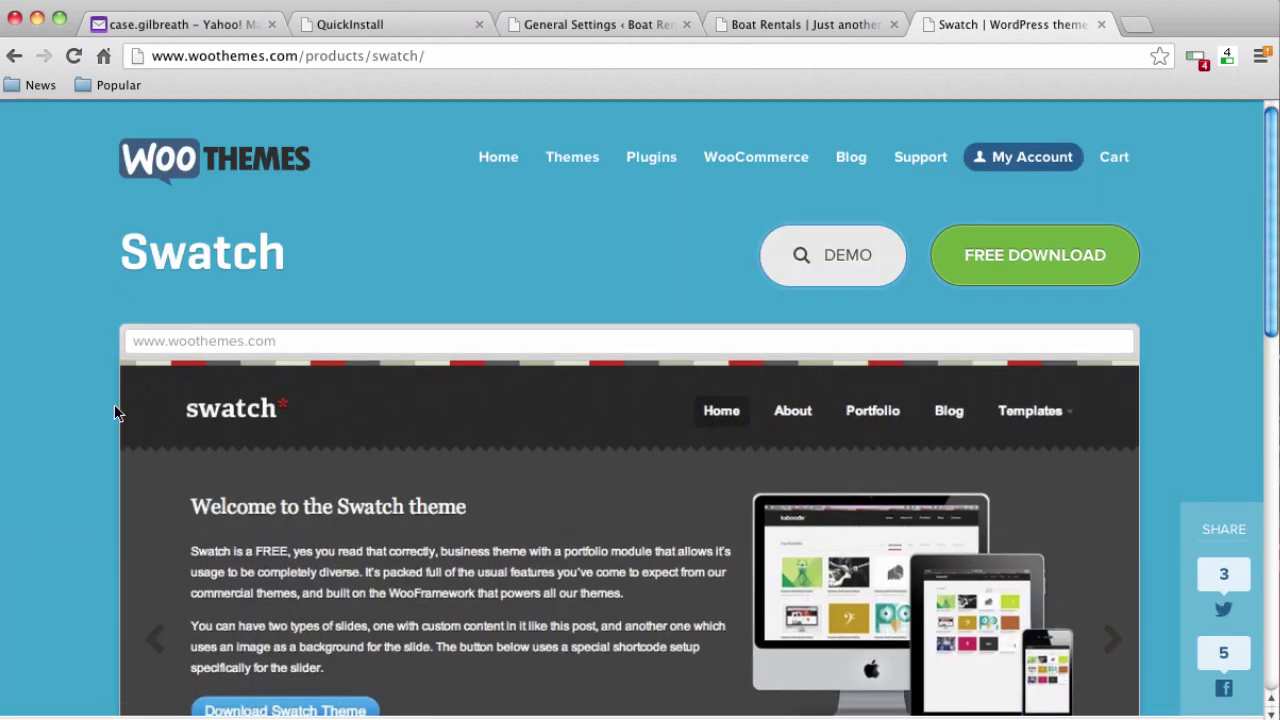
scroll(128, 444, "down", 1)
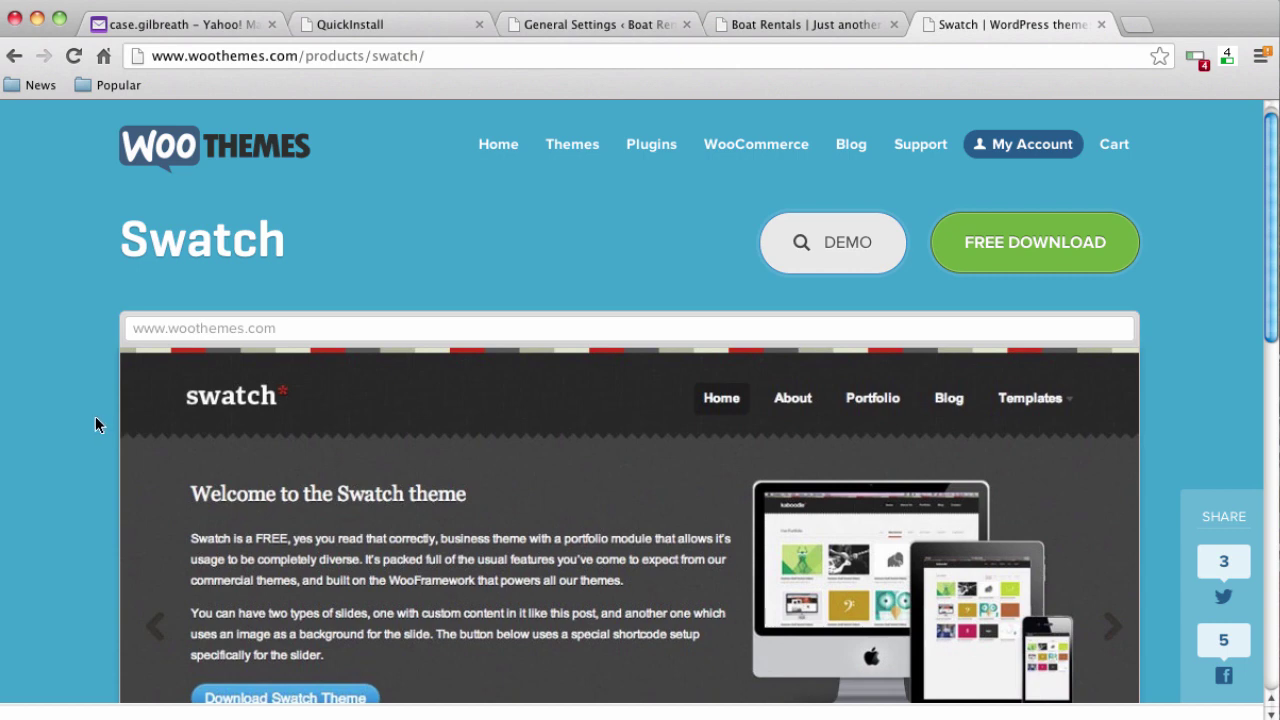
scroll(95, 425, "down", 1)
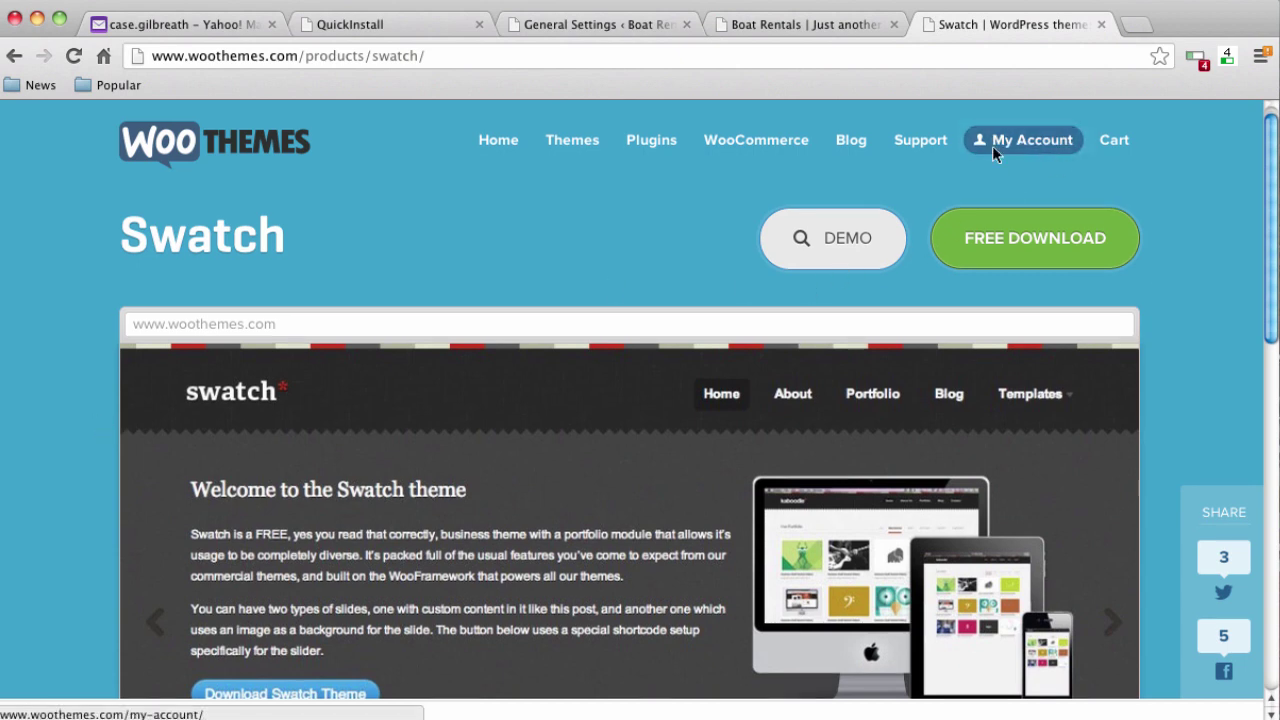
scroll(99, 330, "down", 10)
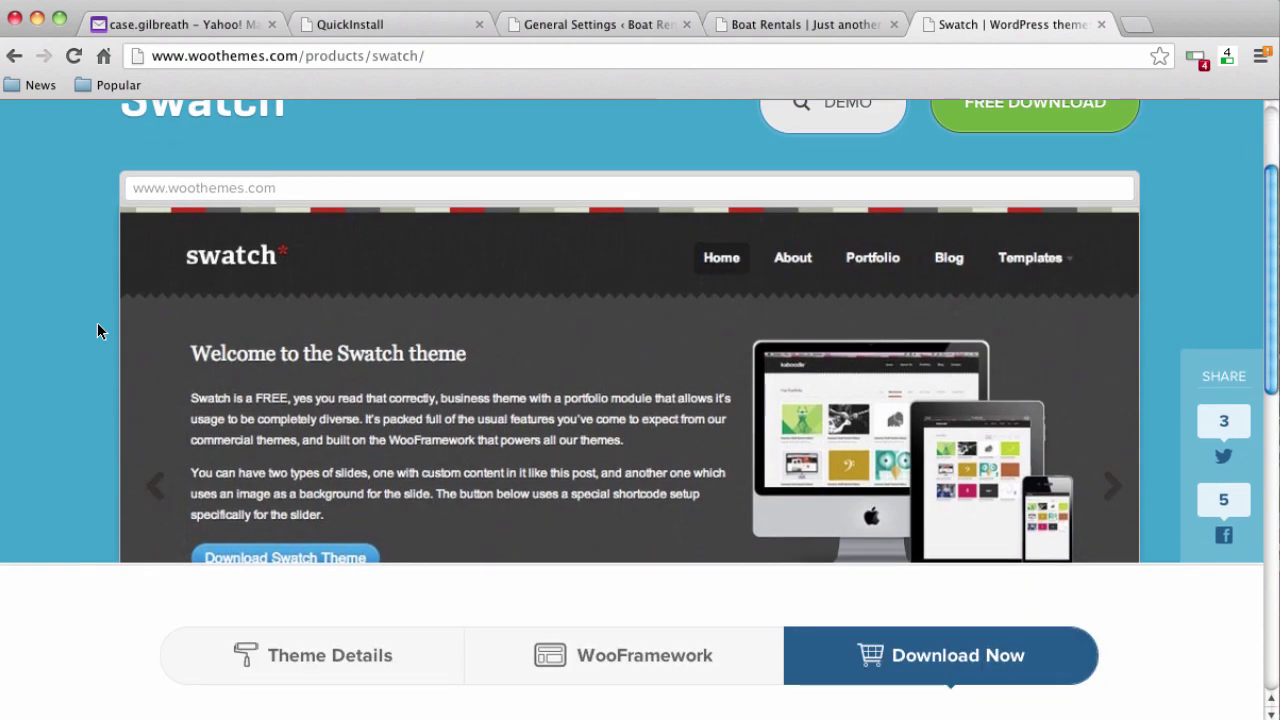
scroll(97, 335, "down", 2)
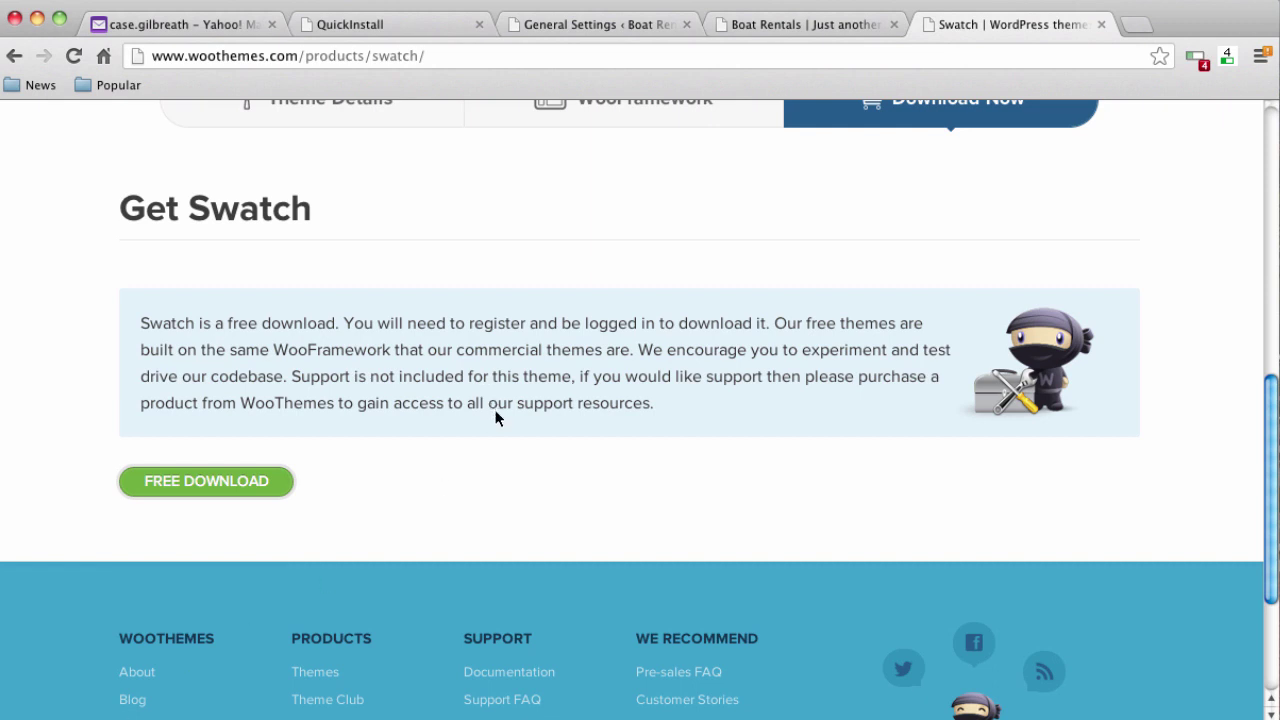
left_click(638, 26)
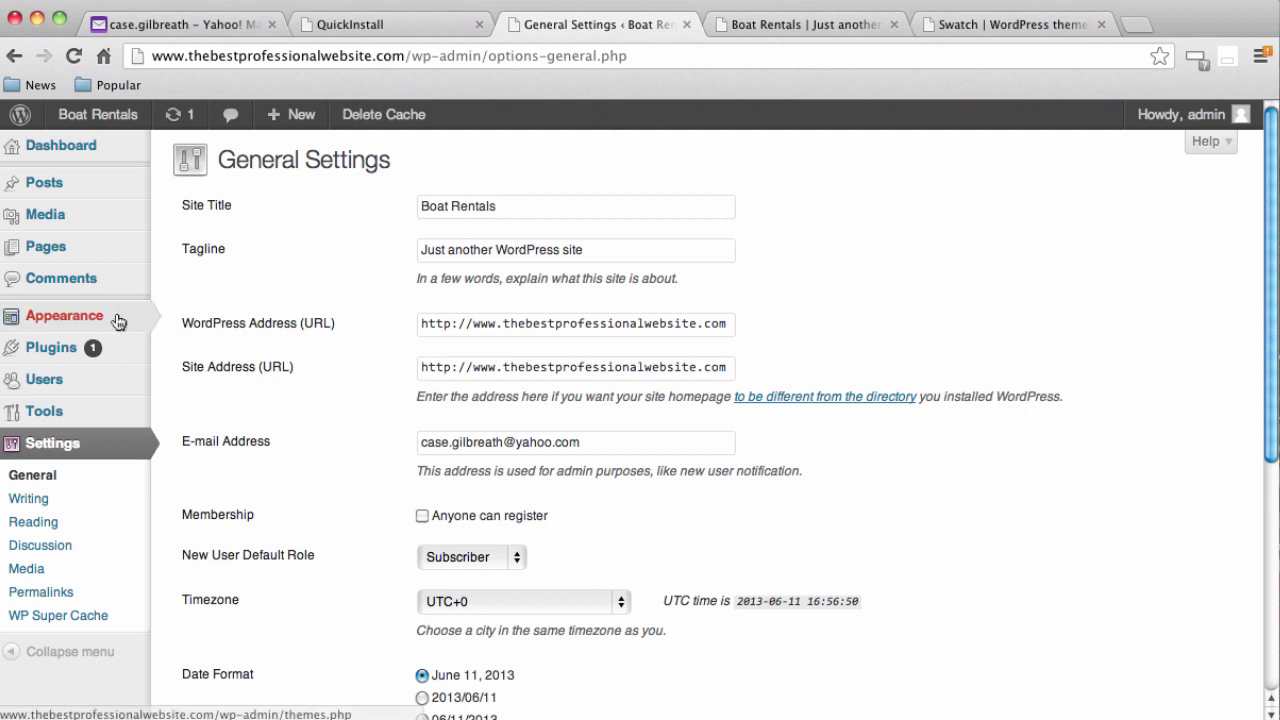
Upload swatch (2).zip under Themes > Install Themes > Upload and install it
mouse_move(120, 318)
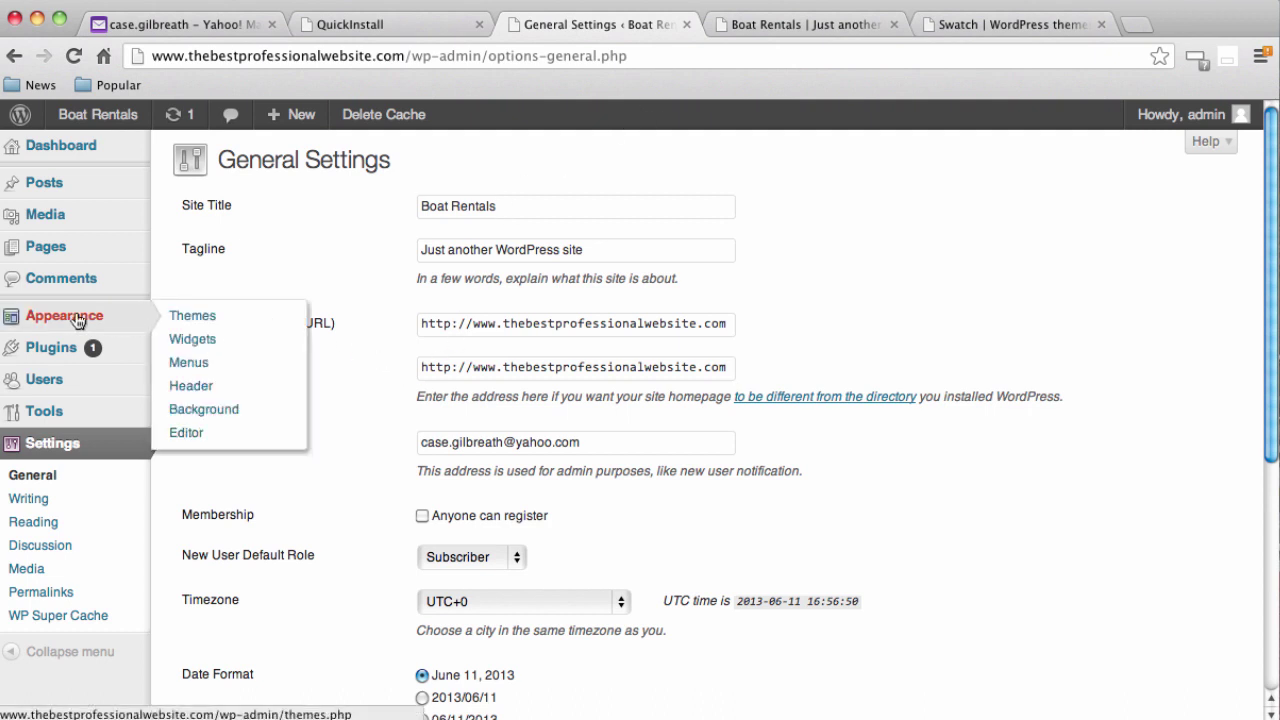
left_click(192, 322)
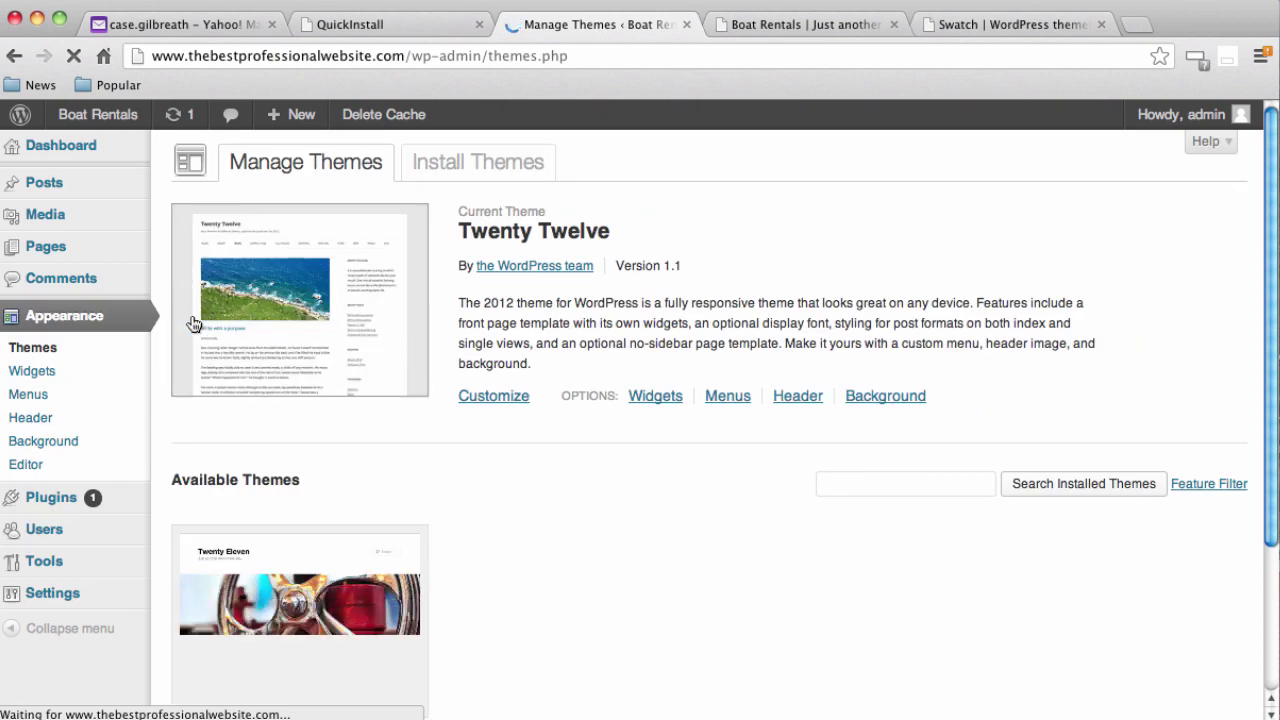
left_click(490, 162)
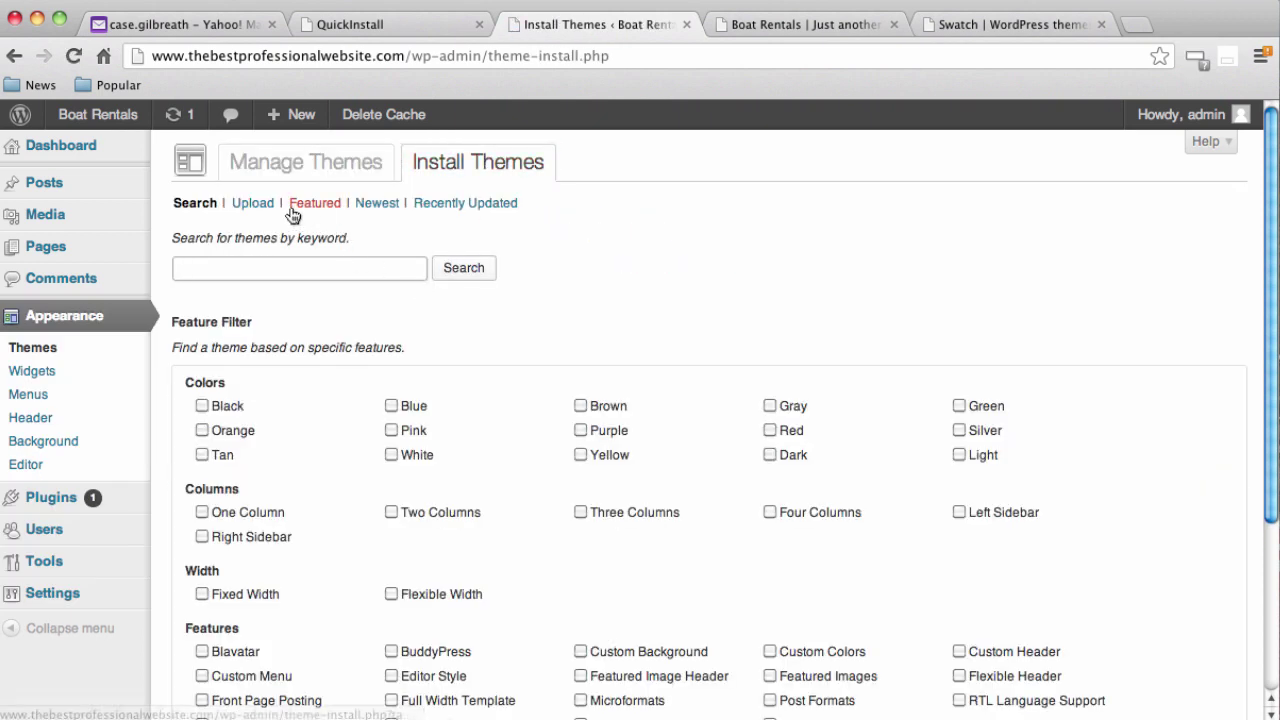
left_click(258, 204)
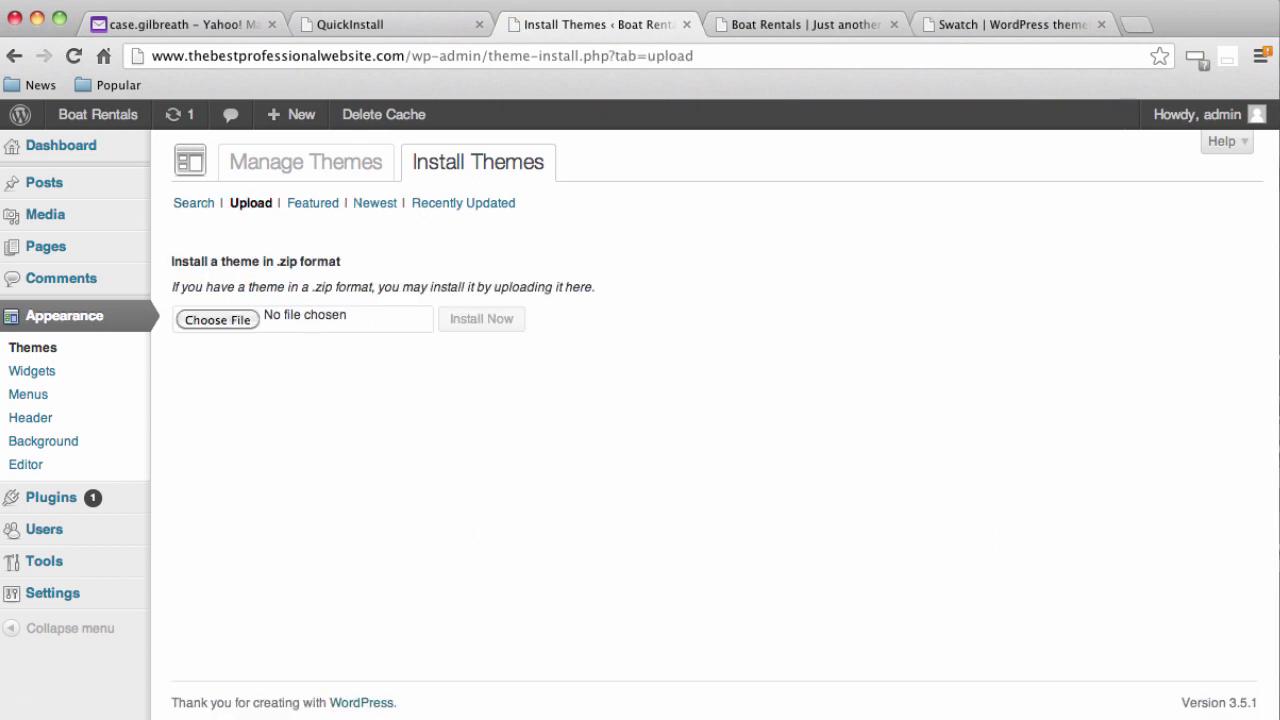
left_click_drag(2, 650, 346, 310)
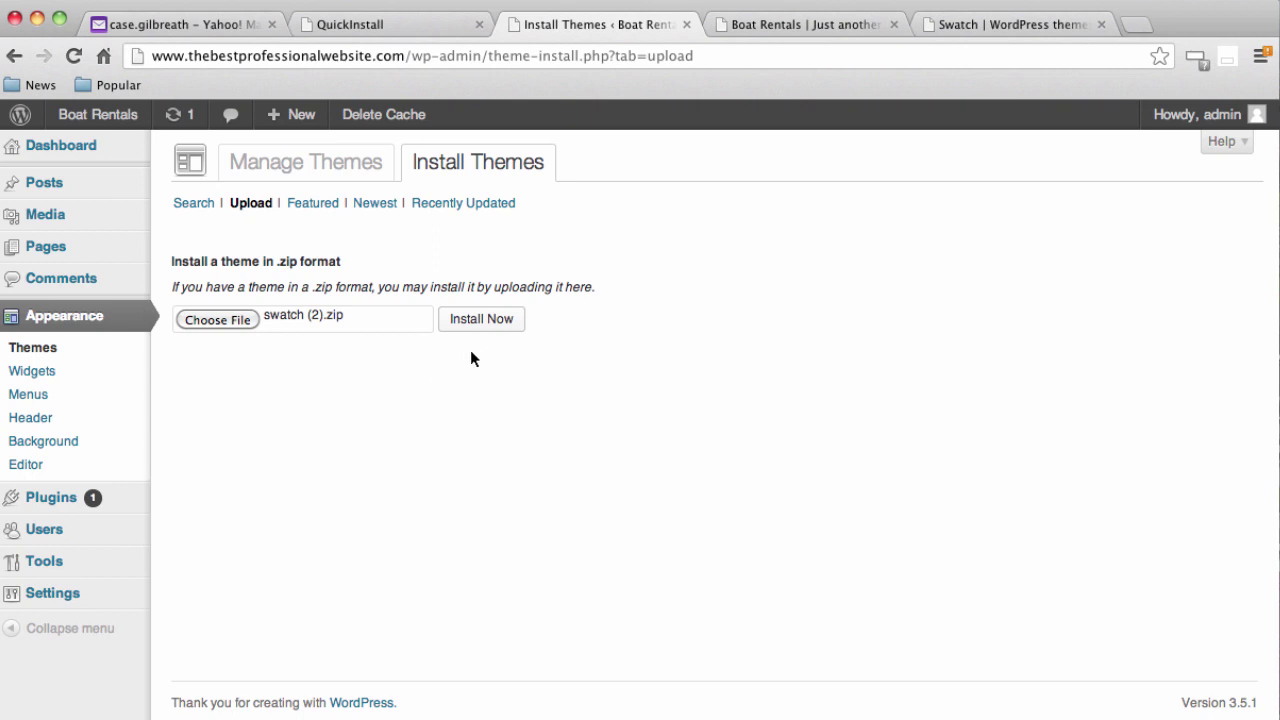
left_click(481, 320)
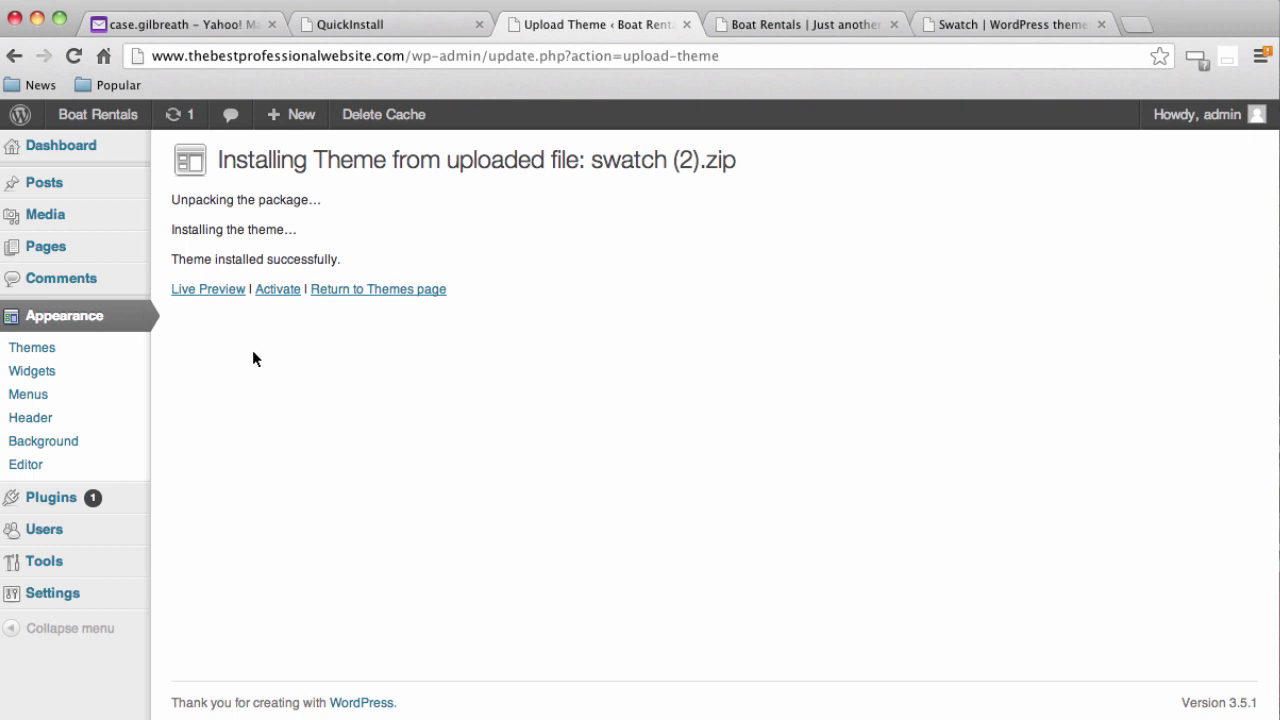
Activate Swatch, look over its Theme Options page, then switch to the front-page tab
left_click(280, 289)
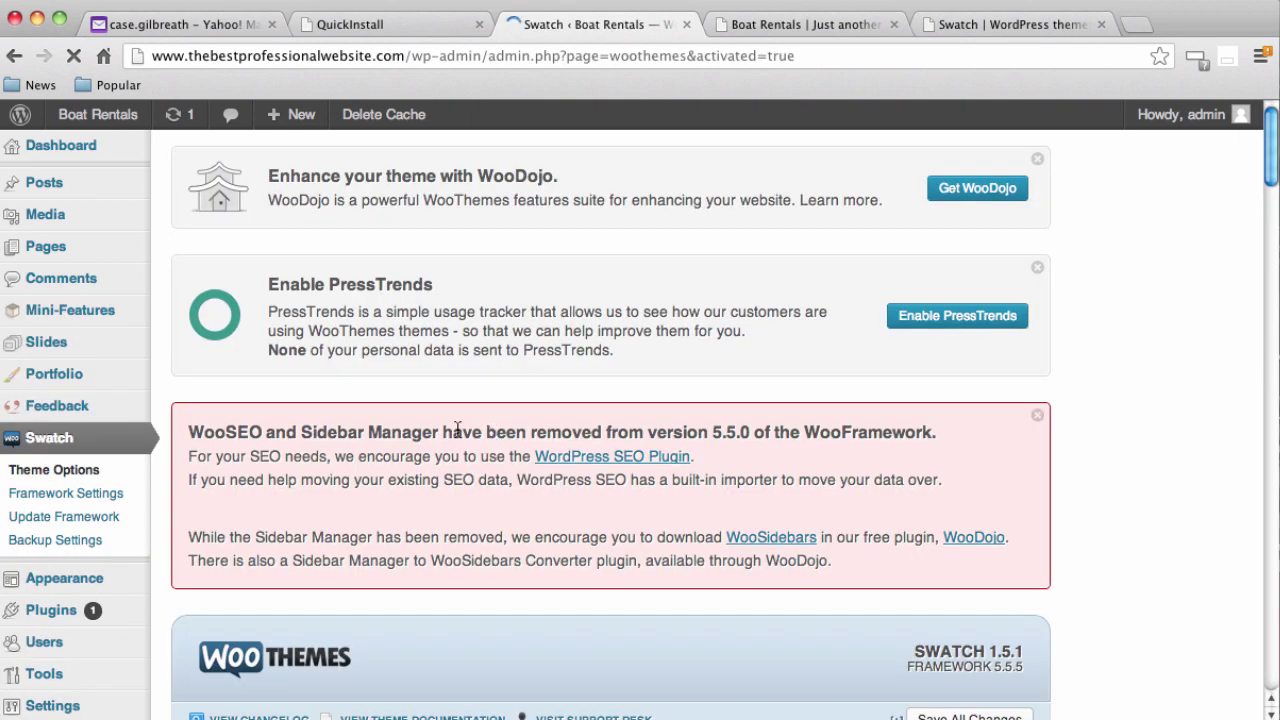
scroll(402, 395, "down", 5)
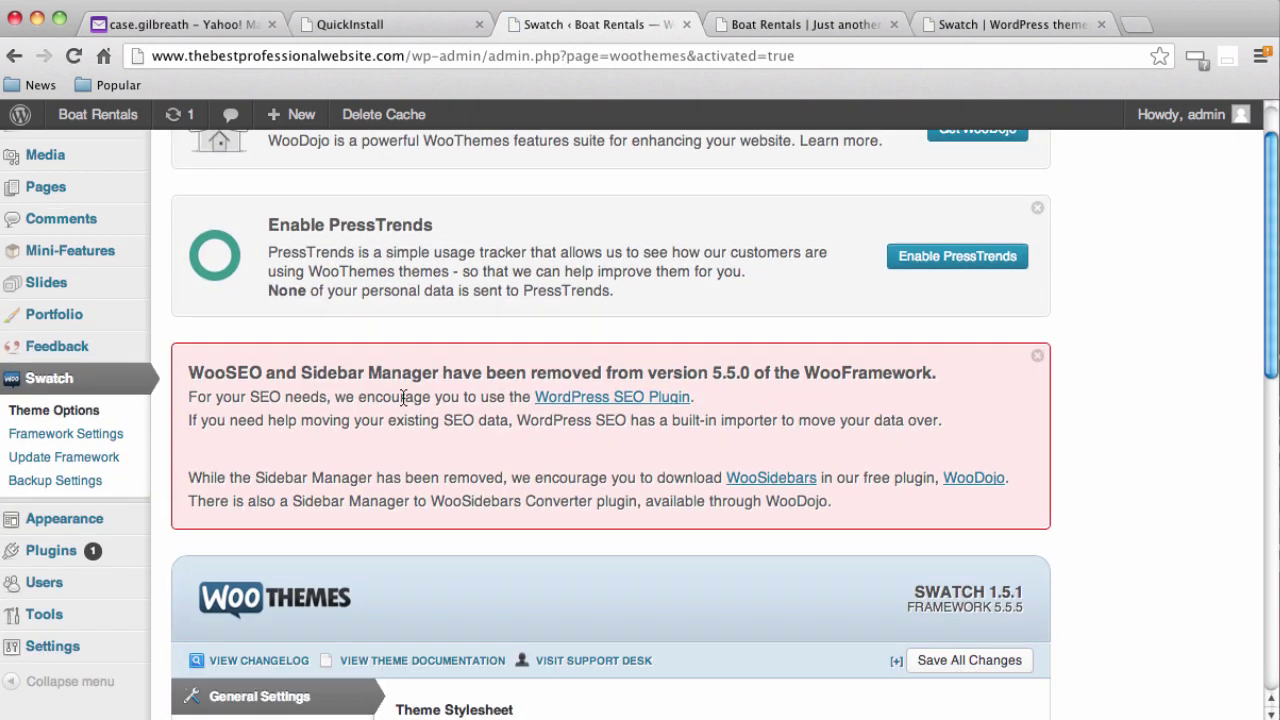
scroll(404, 394, "down", 5)
scroll(404, 395, "up", 10)
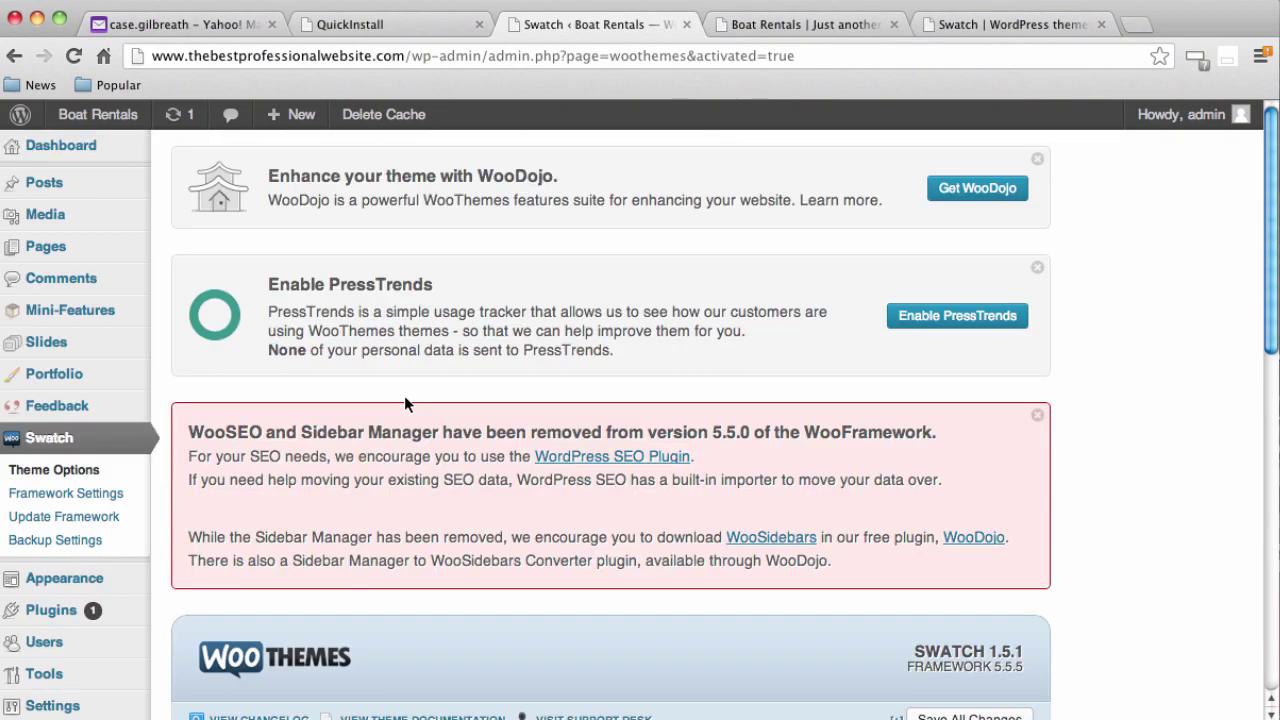
scroll(457, 417, "down", 1)
left_click(826, 24)
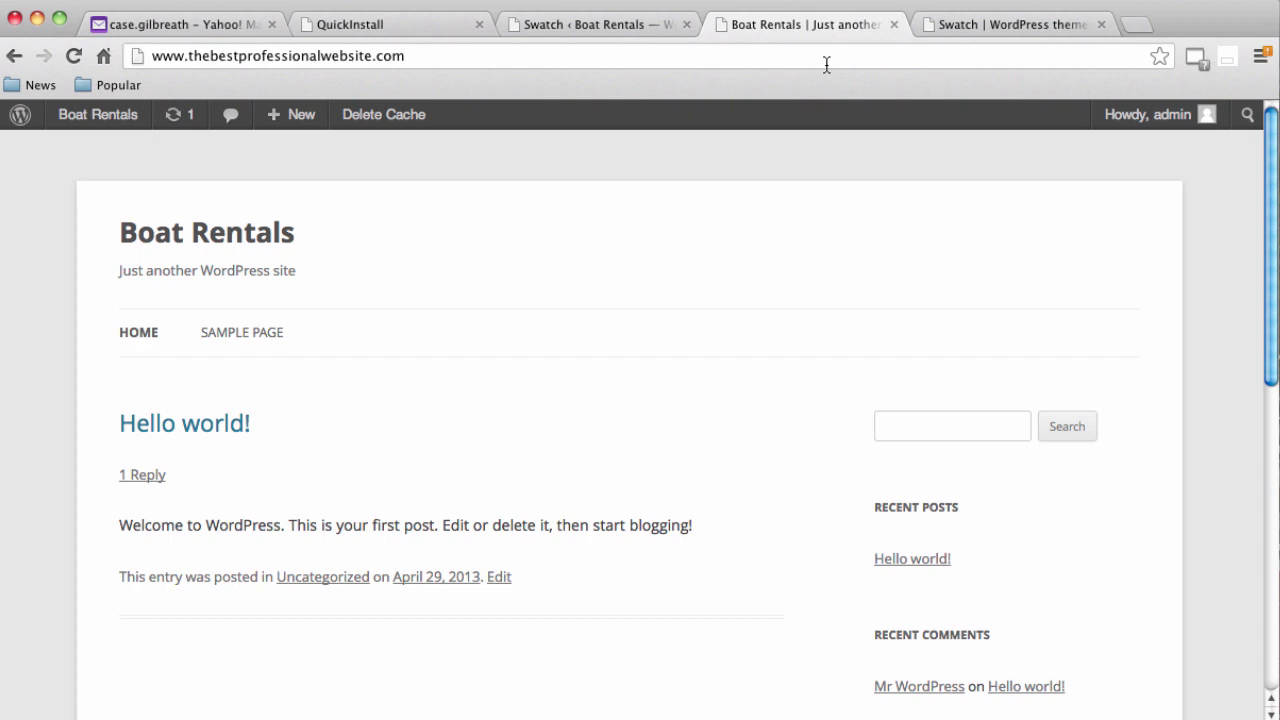
Reload the Boat Rentals front page to view it in the Swatch design
left_click(827, 65)
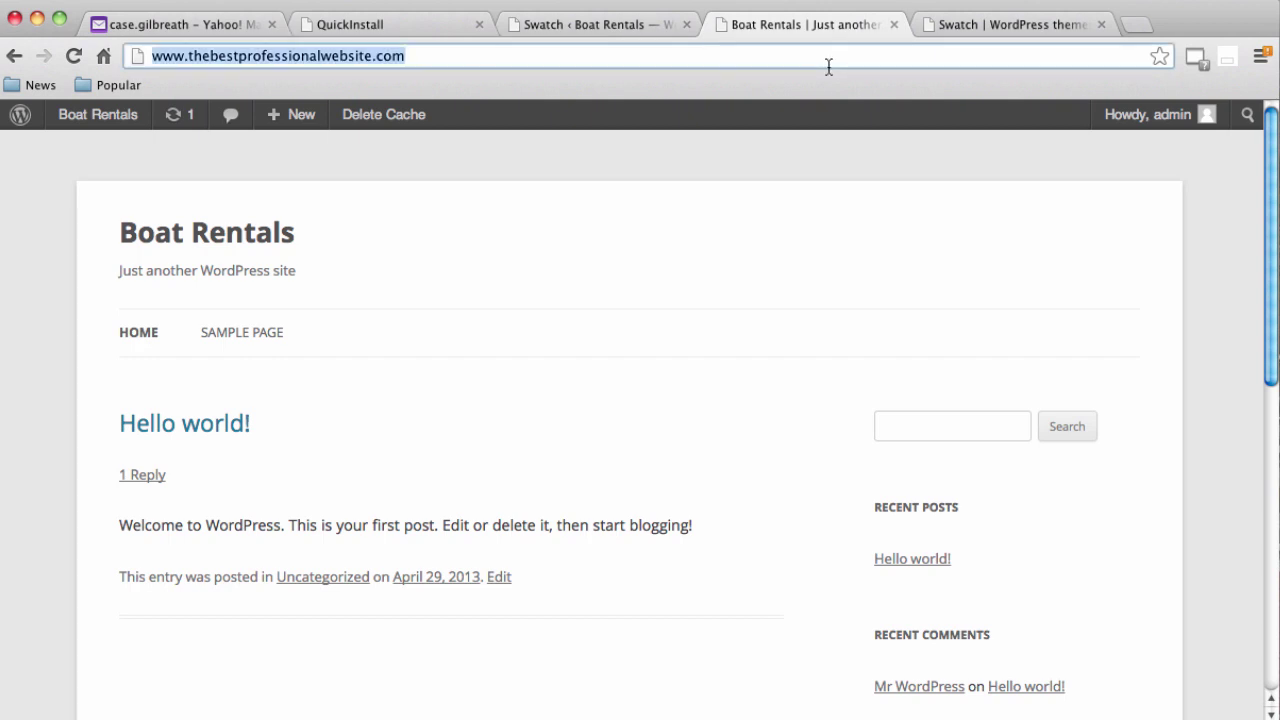
key("Return")
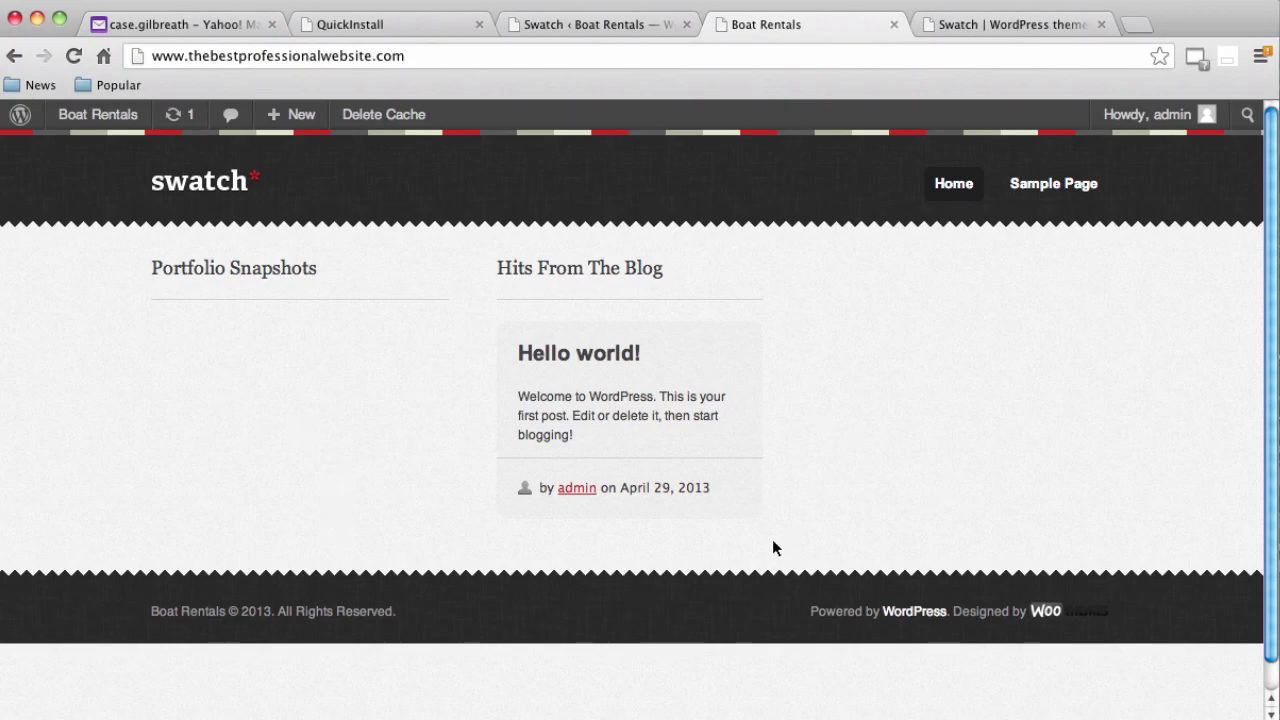
scroll(751, 531, "down", 1)
scroll(749, 524, "up", 1)
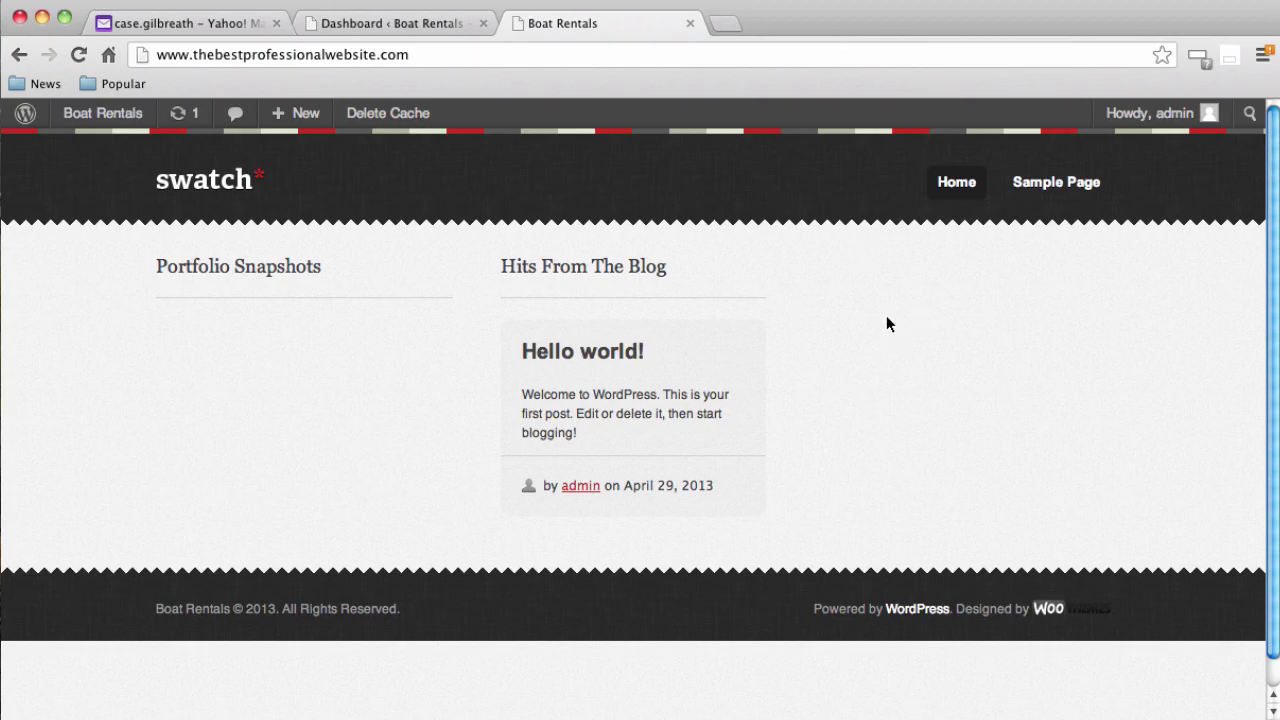
Move the Sample Page to the trash from the Pages list
left_click(418, 28)
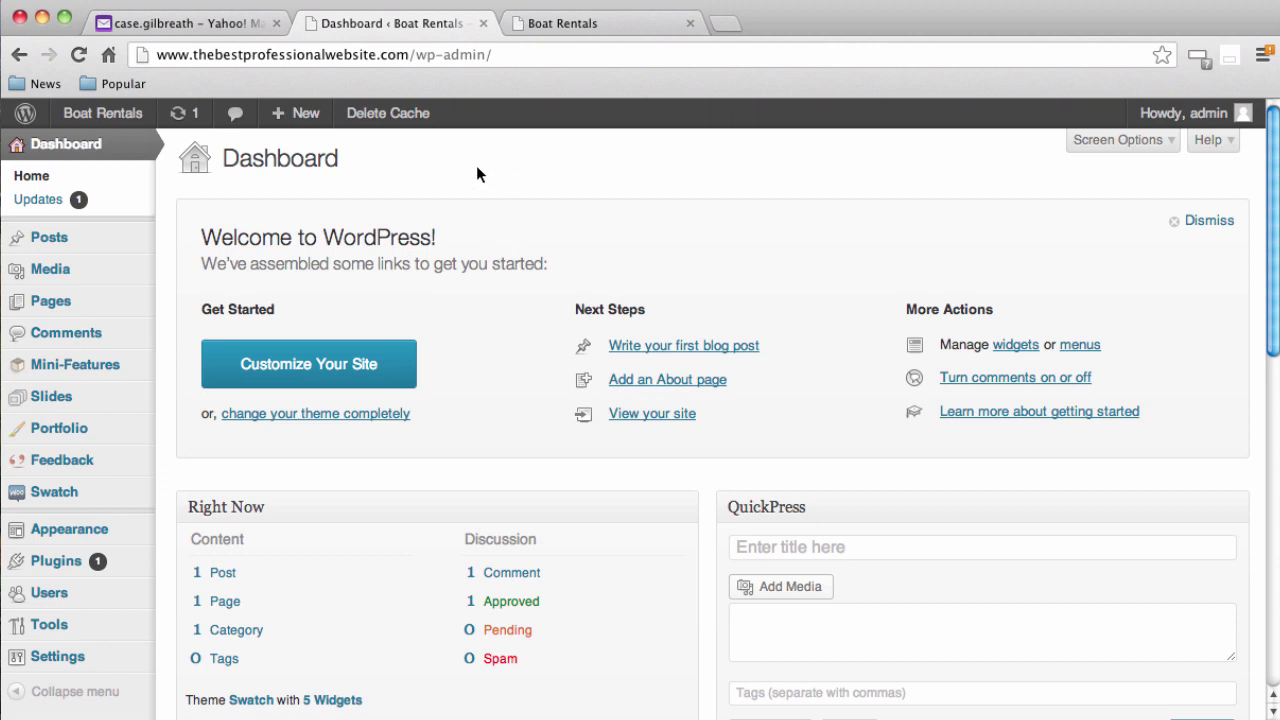
left_click(62, 300)
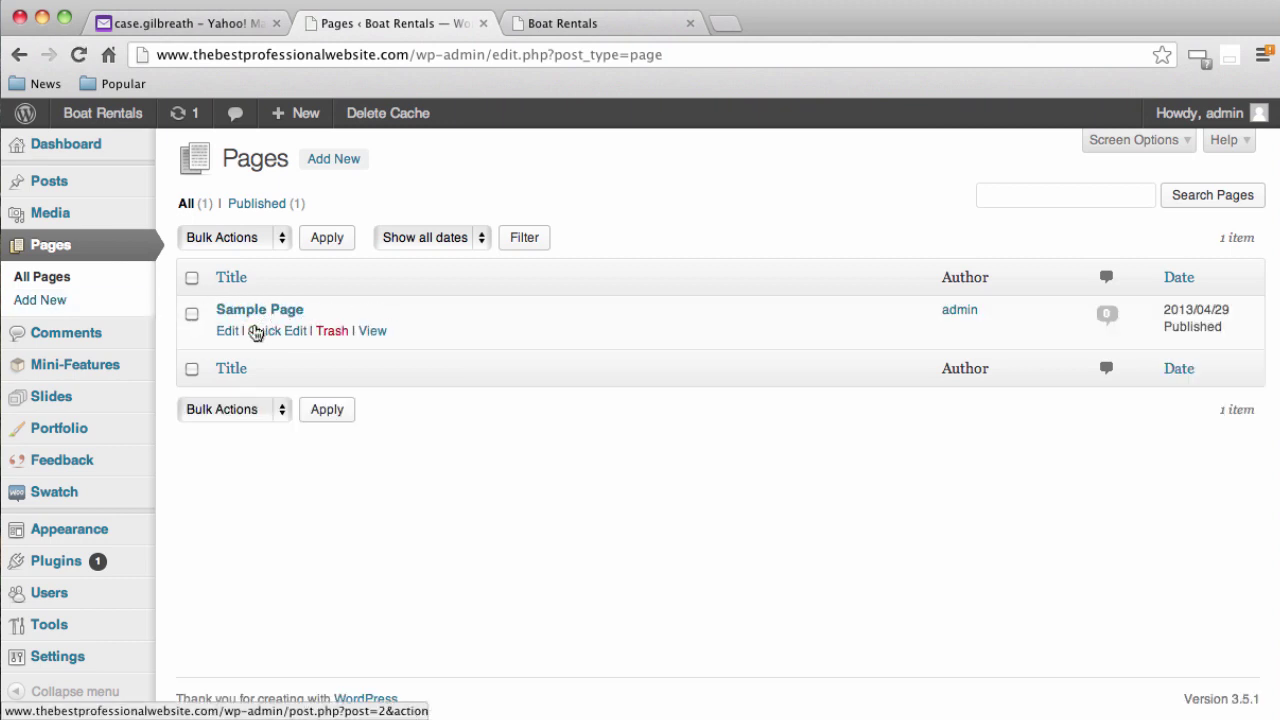
left_click(334, 334)
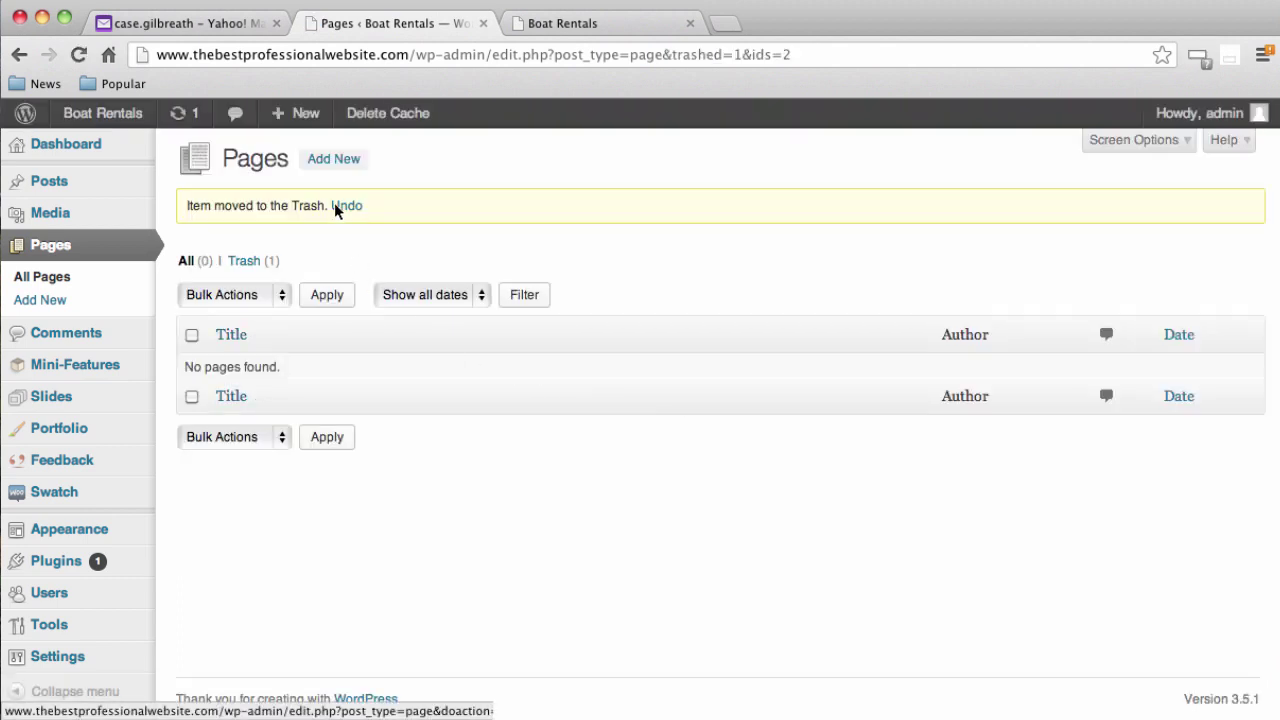
Create and publish two empty pages titled 'Home' and 'Blog'
left_click(338, 164)
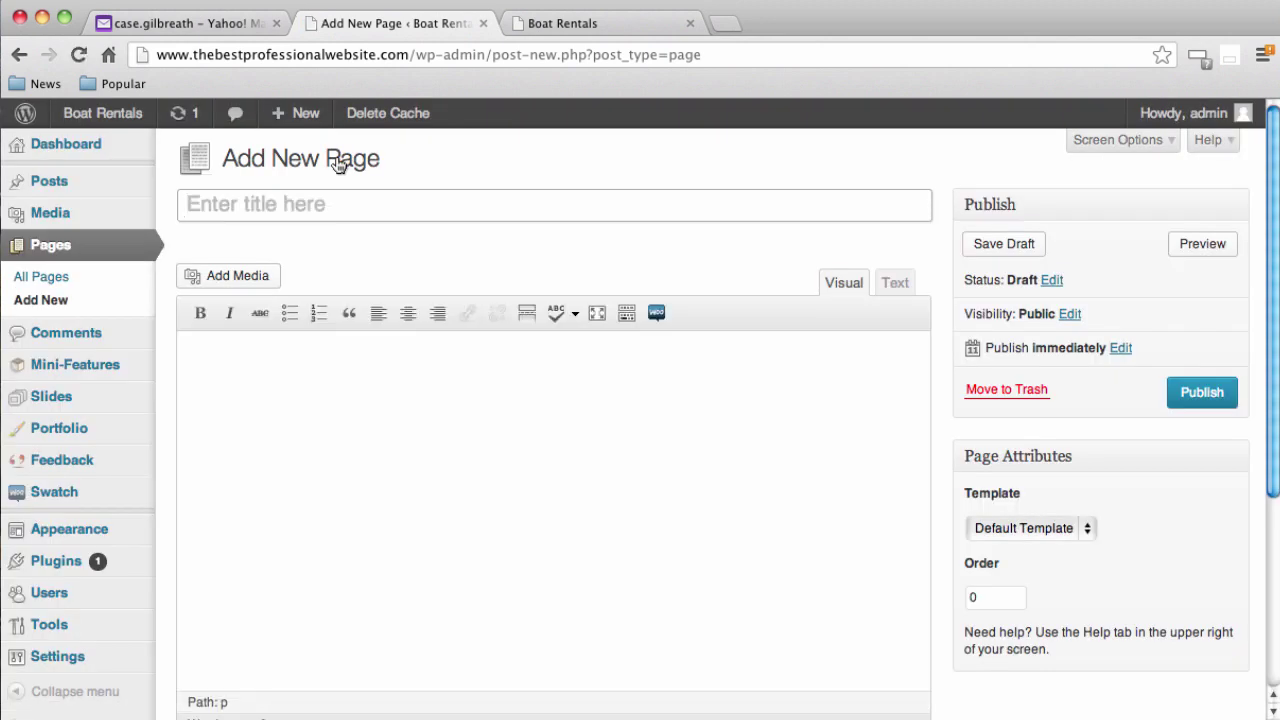
type("Home")
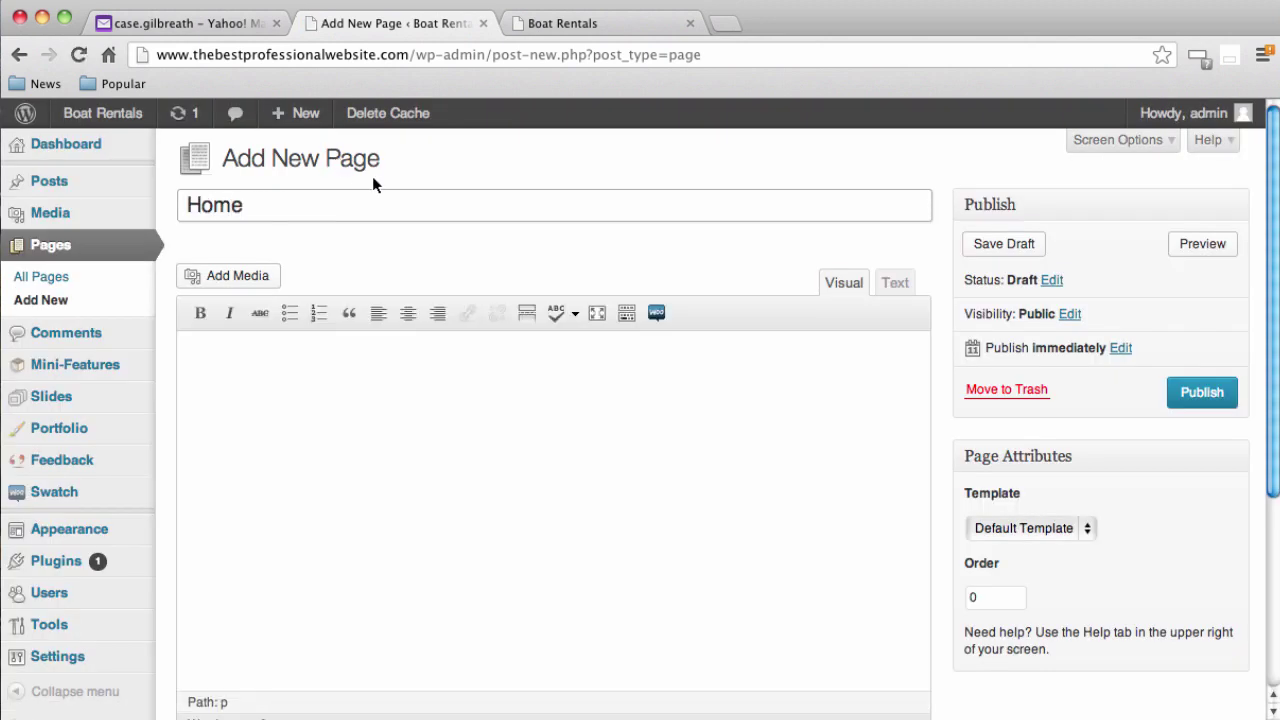
left_click(1210, 410)
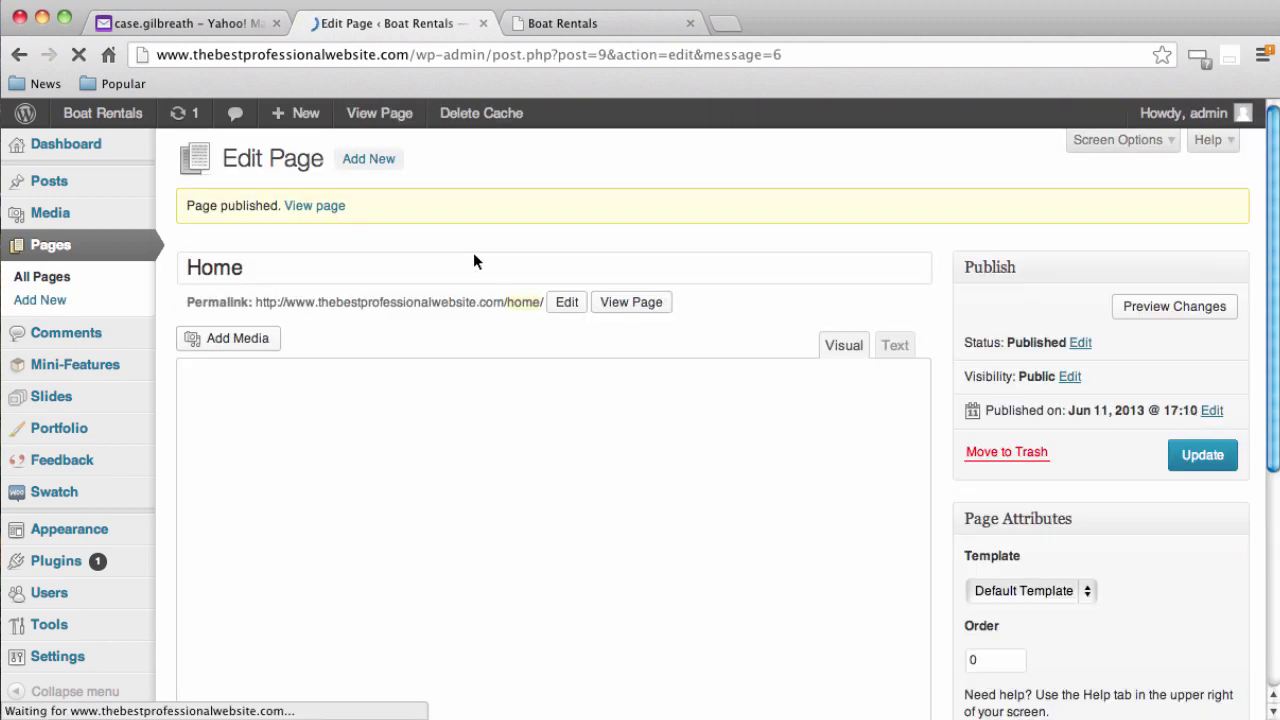
left_click(368, 166)
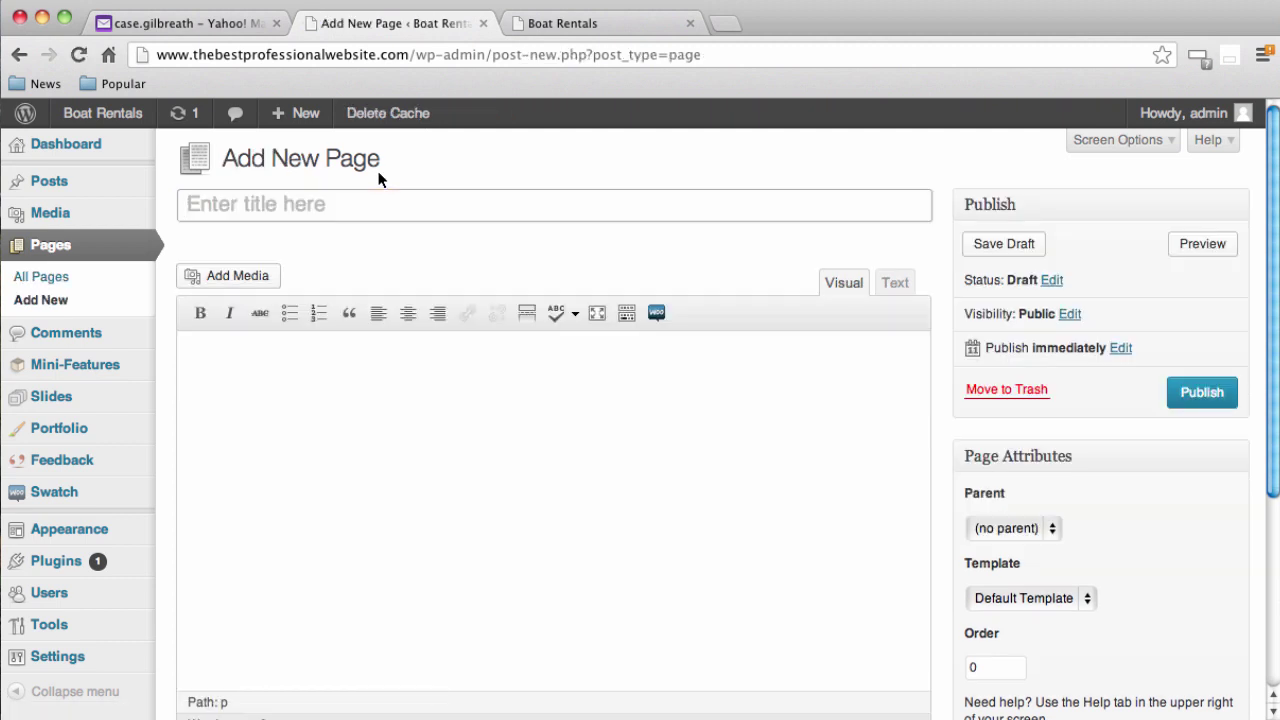
type("Blog")
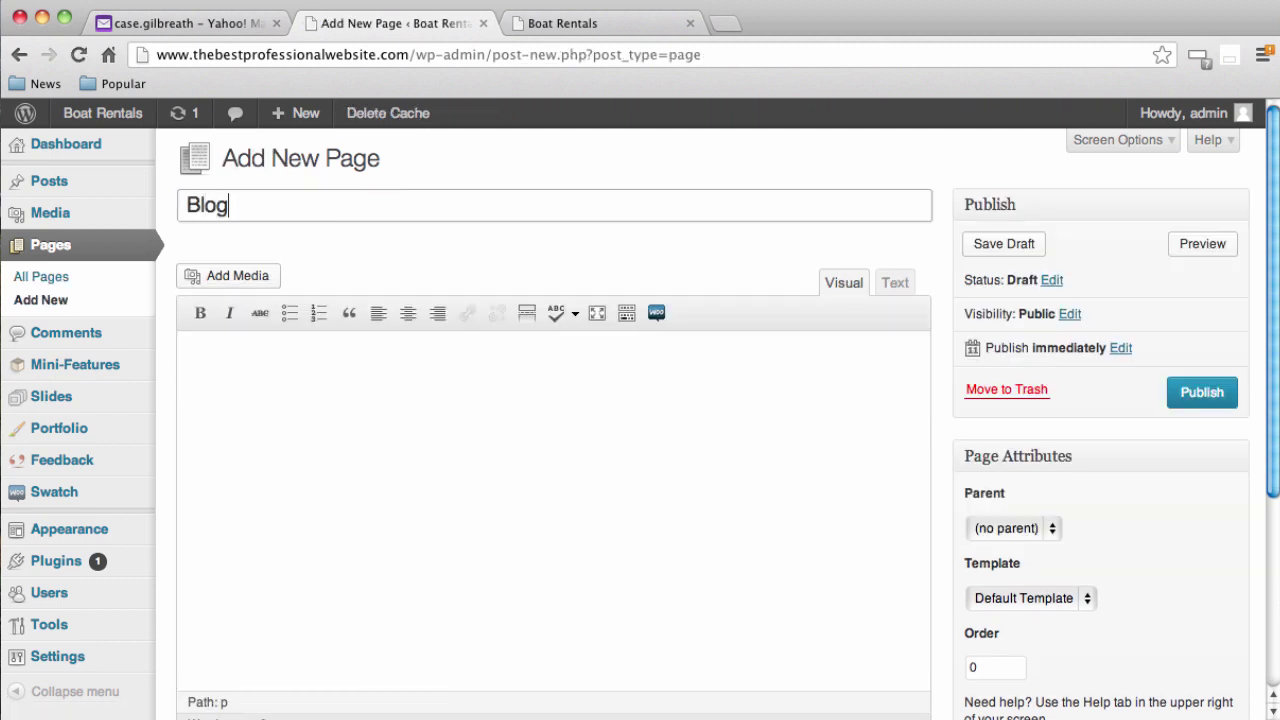
left_click(1214, 395)
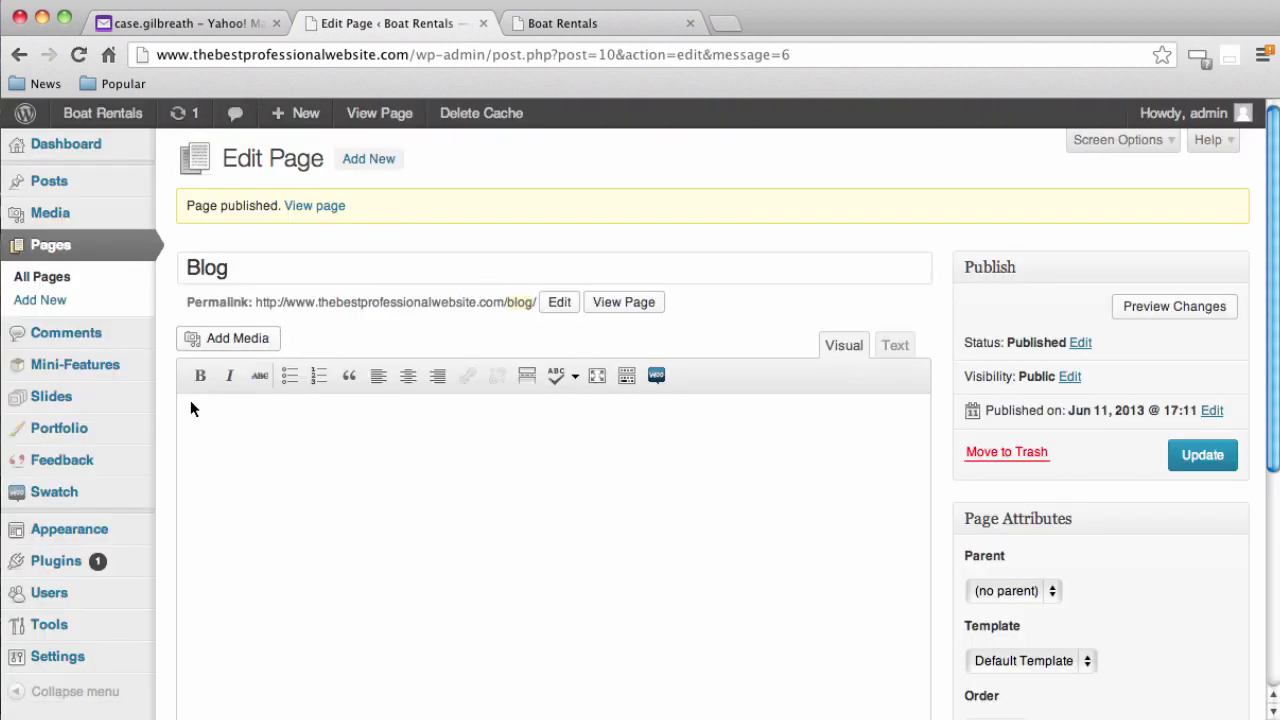
mouse_move(102, 658)
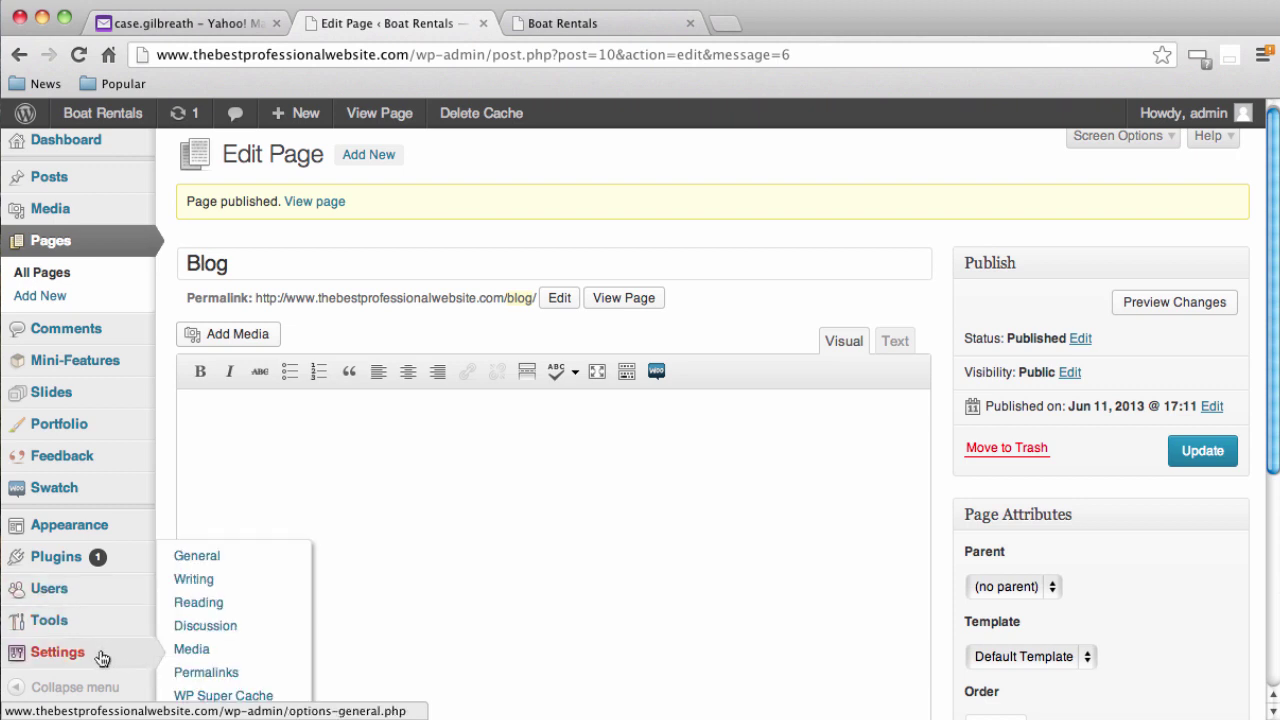
Make Home the static front page and Blog the posts page, save, then go to the site tab
left_click(195, 607)
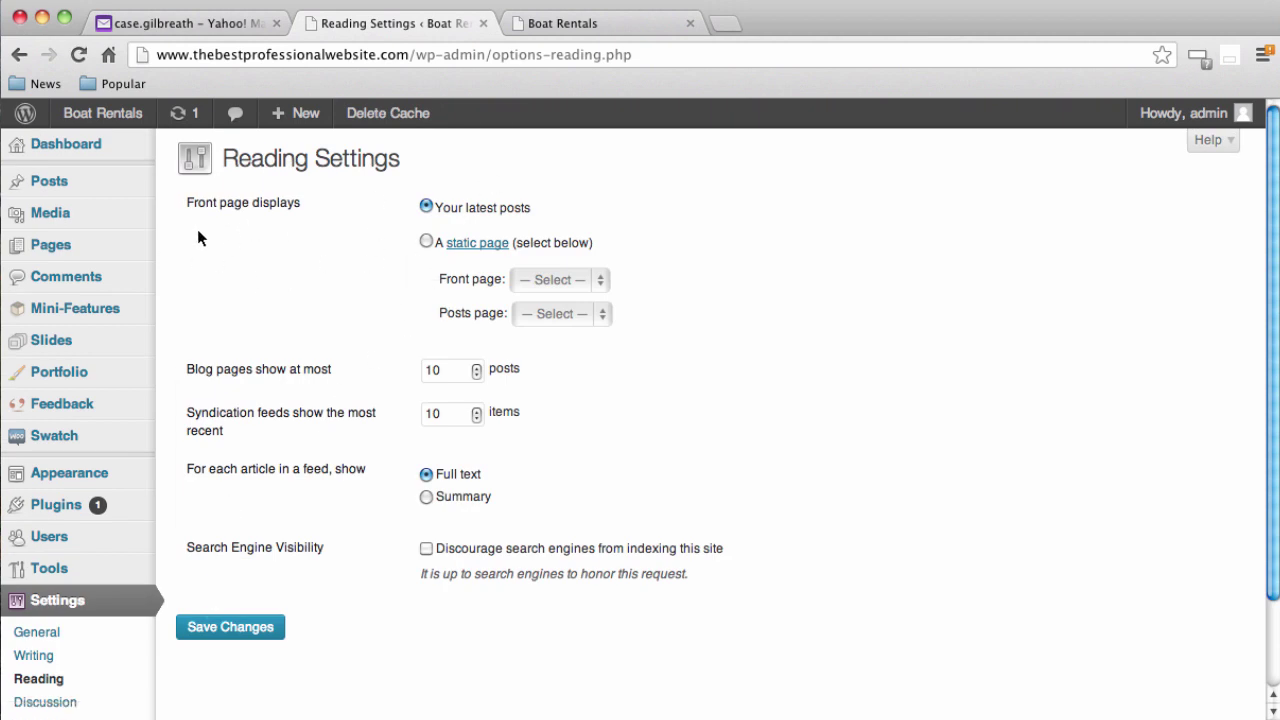
left_click(427, 243)
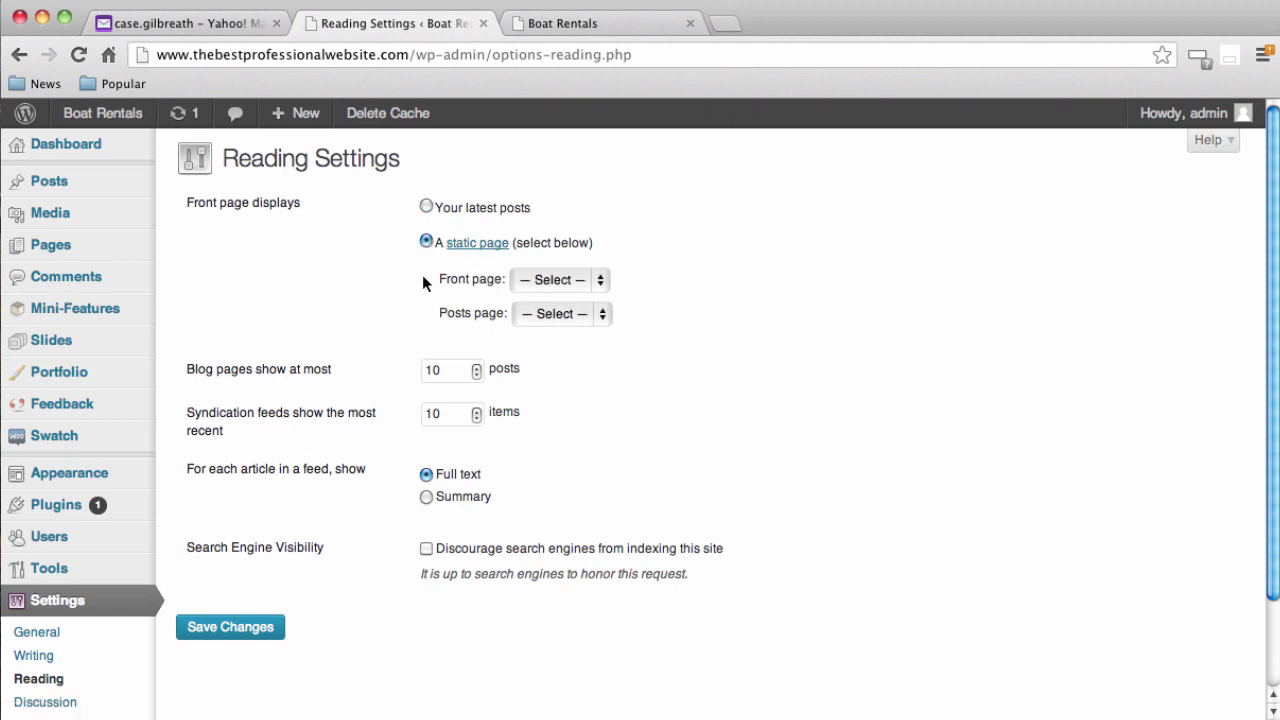
left_click(591, 280)
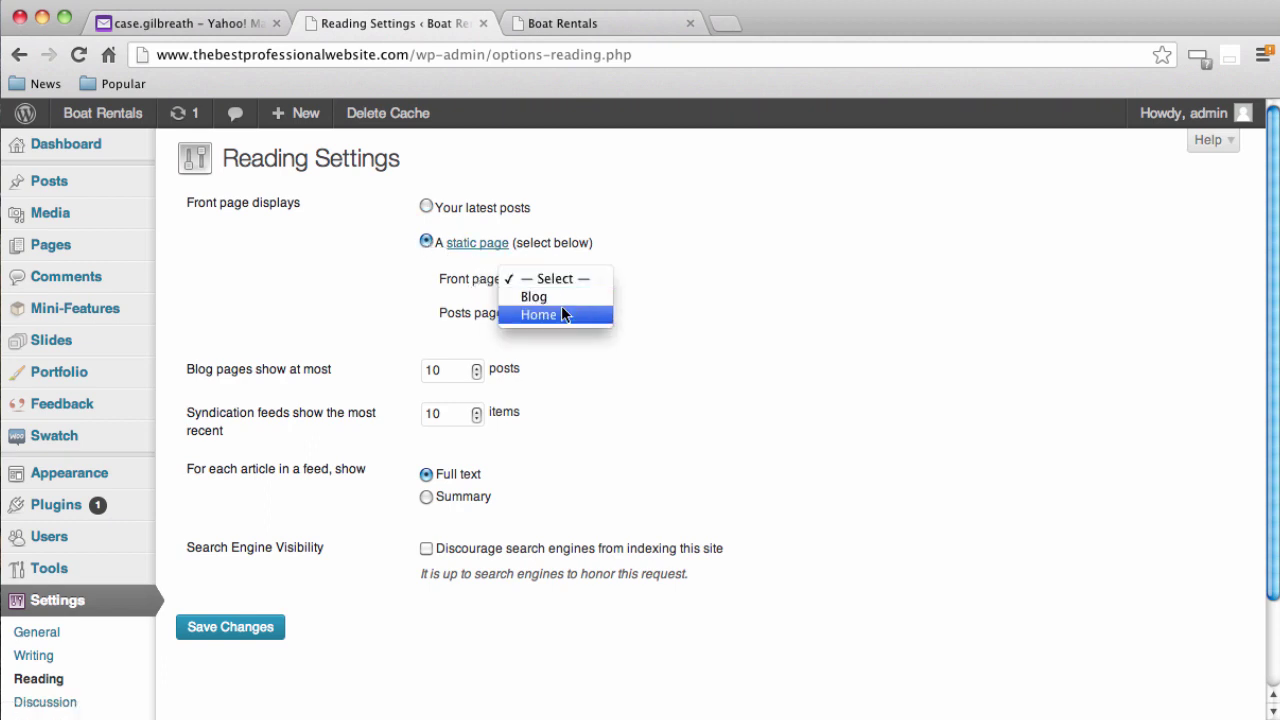
left_click(561, 312)
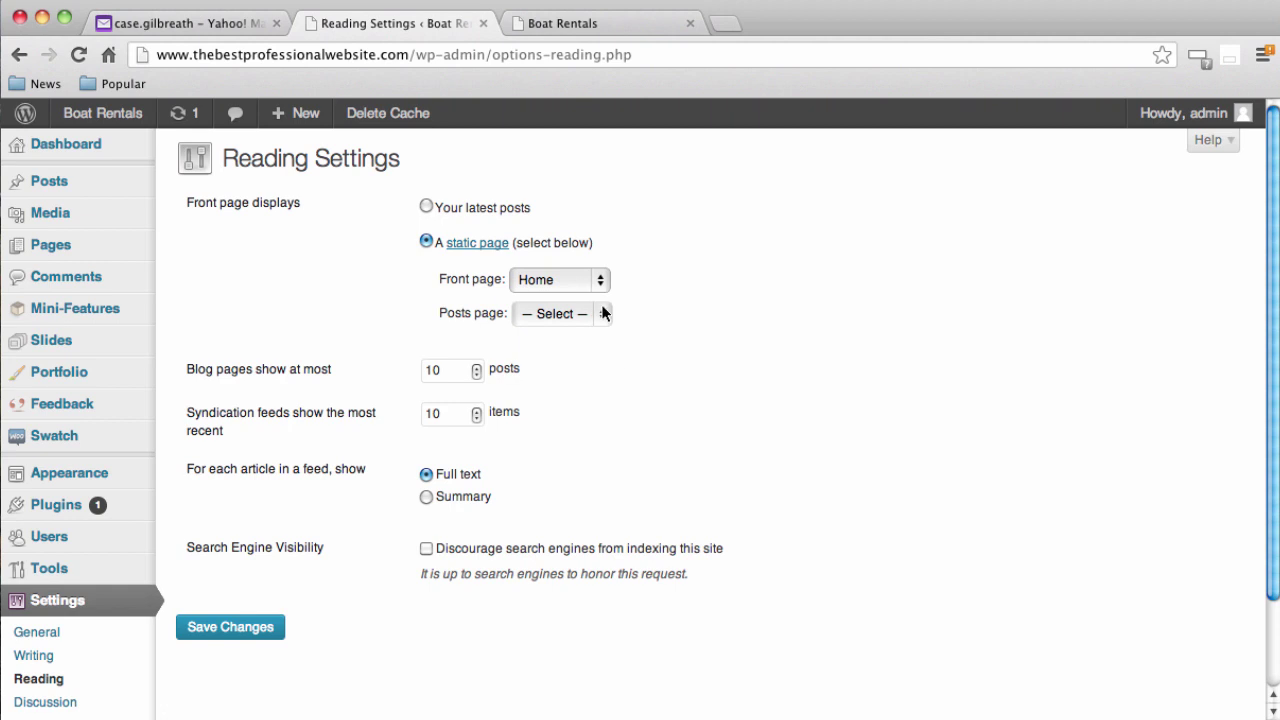
left_click(596, 313)
left_click(582, 332)
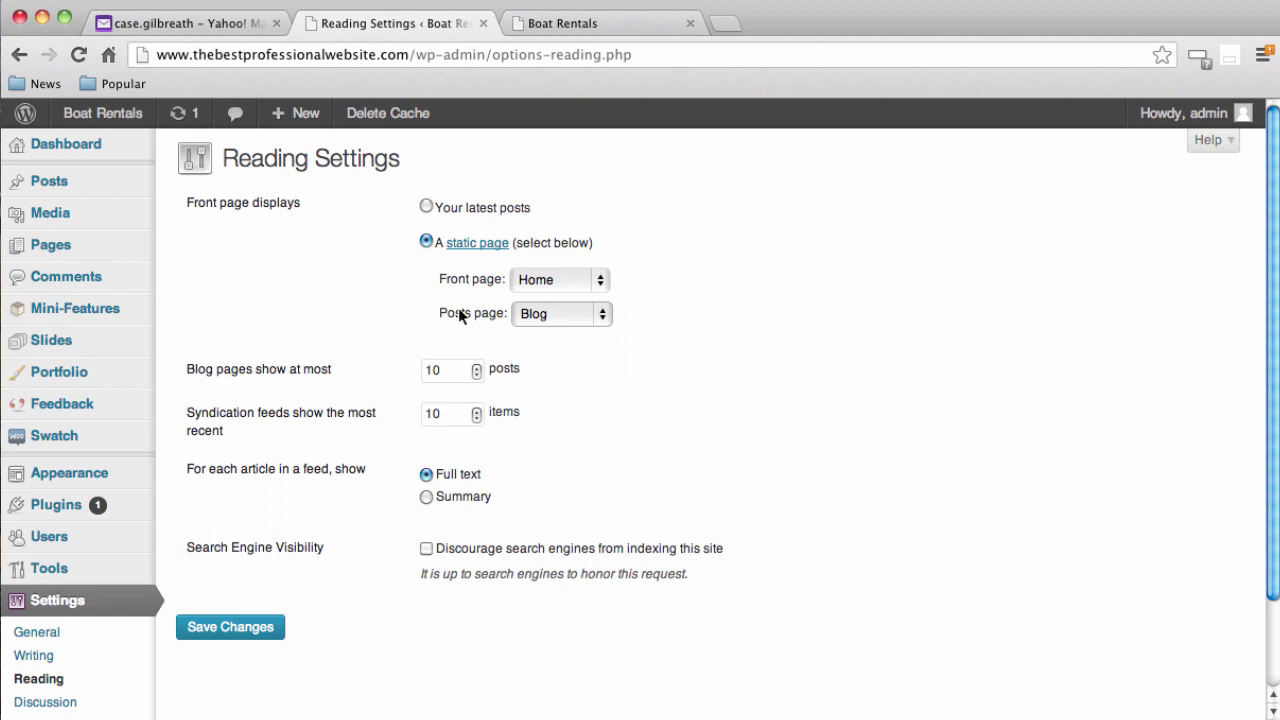
left_click(240, 626)
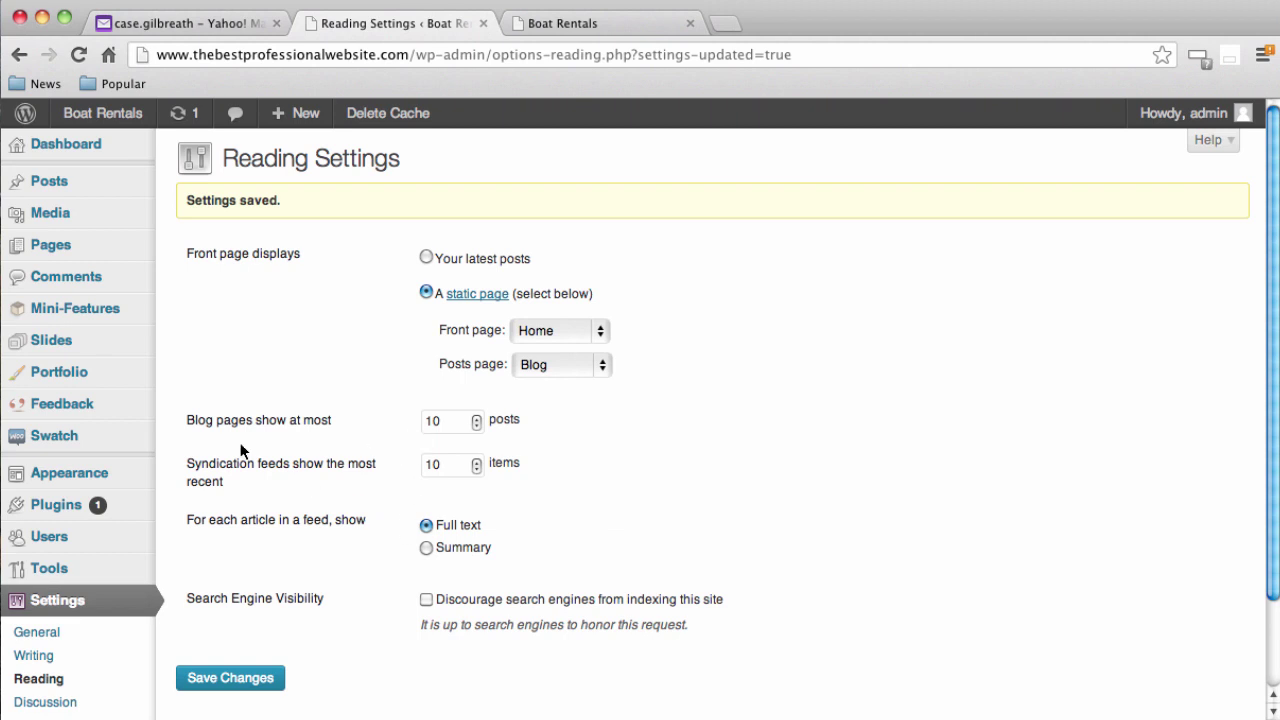
left_click(575, 24)
left_click(579, 47)
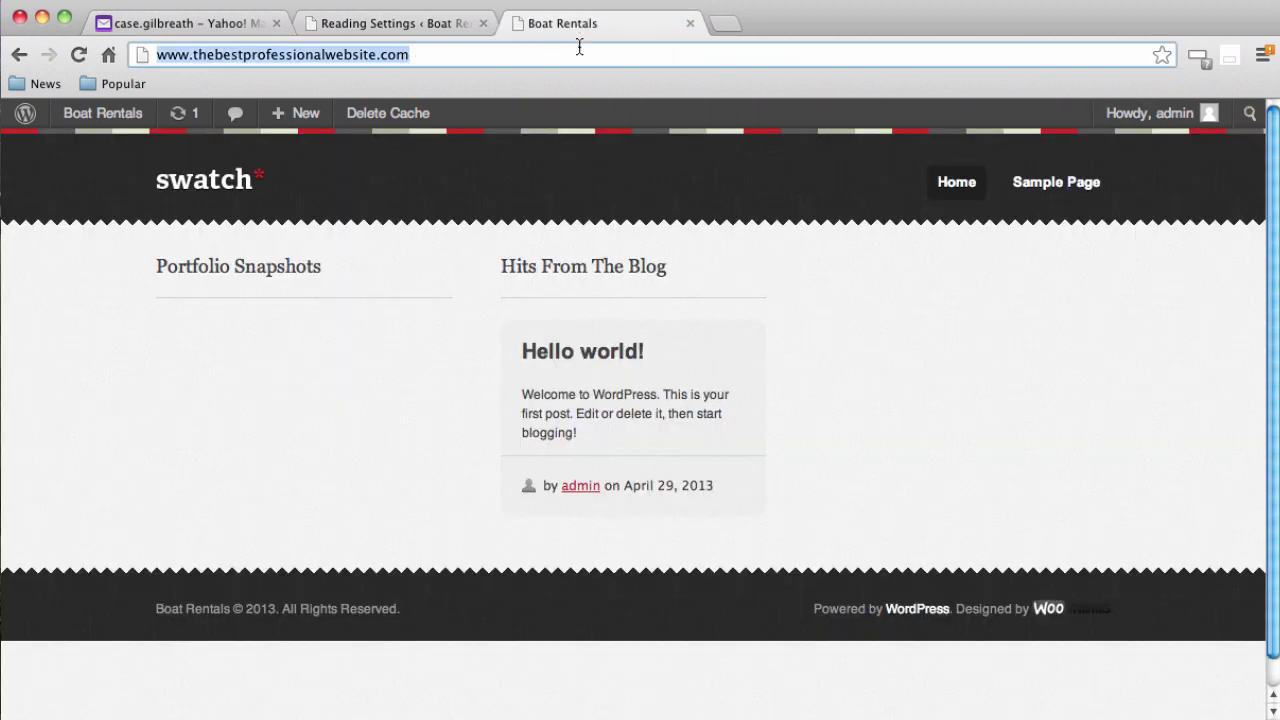
Reload the Boat Rentals site to confirm the Home front page, then return to Reading Settings
key("Return")
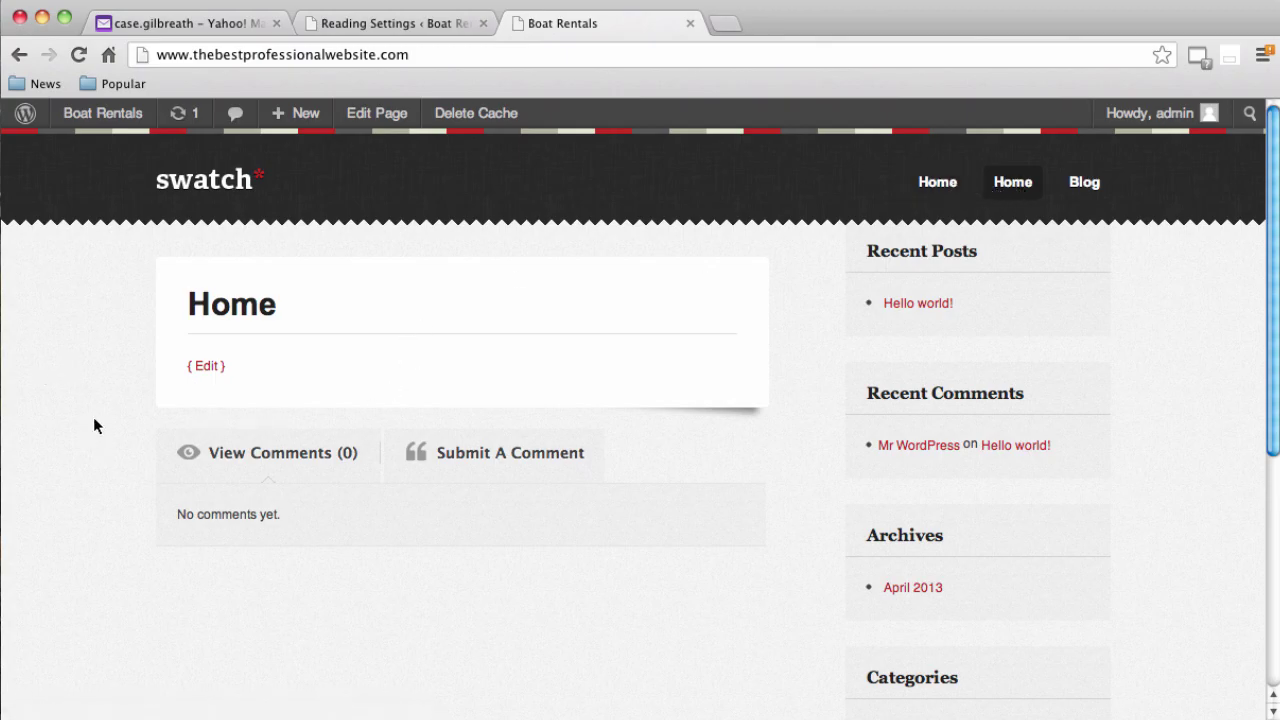
left_click(393, 33)
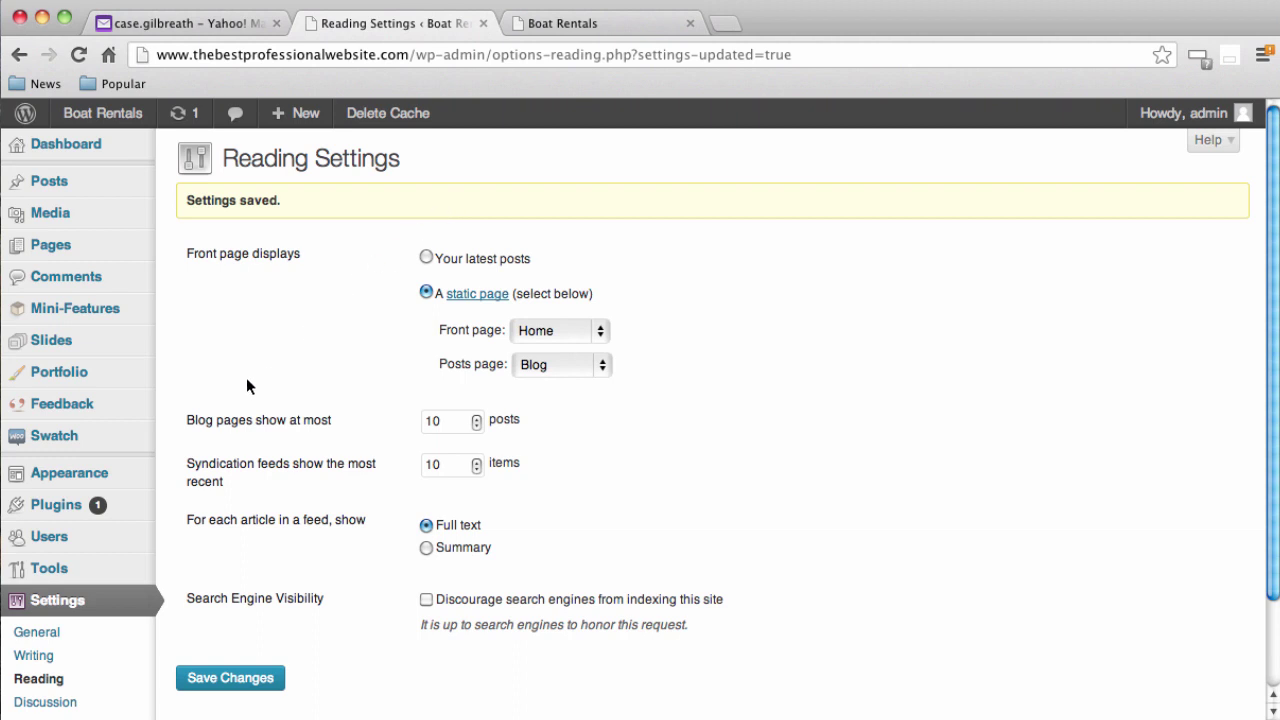
Create a new navigation menu named 'Menu' in Appearance > Menus
mouse_move(110, 474)
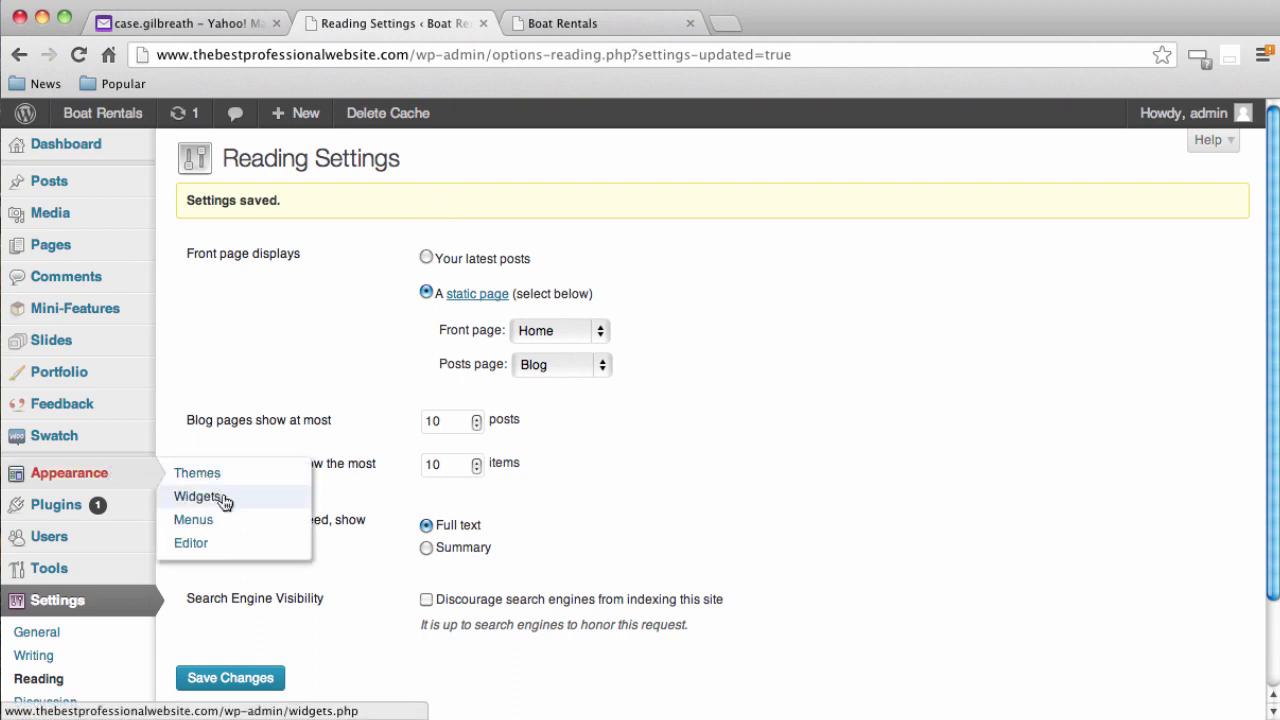
left_click(196, 522)
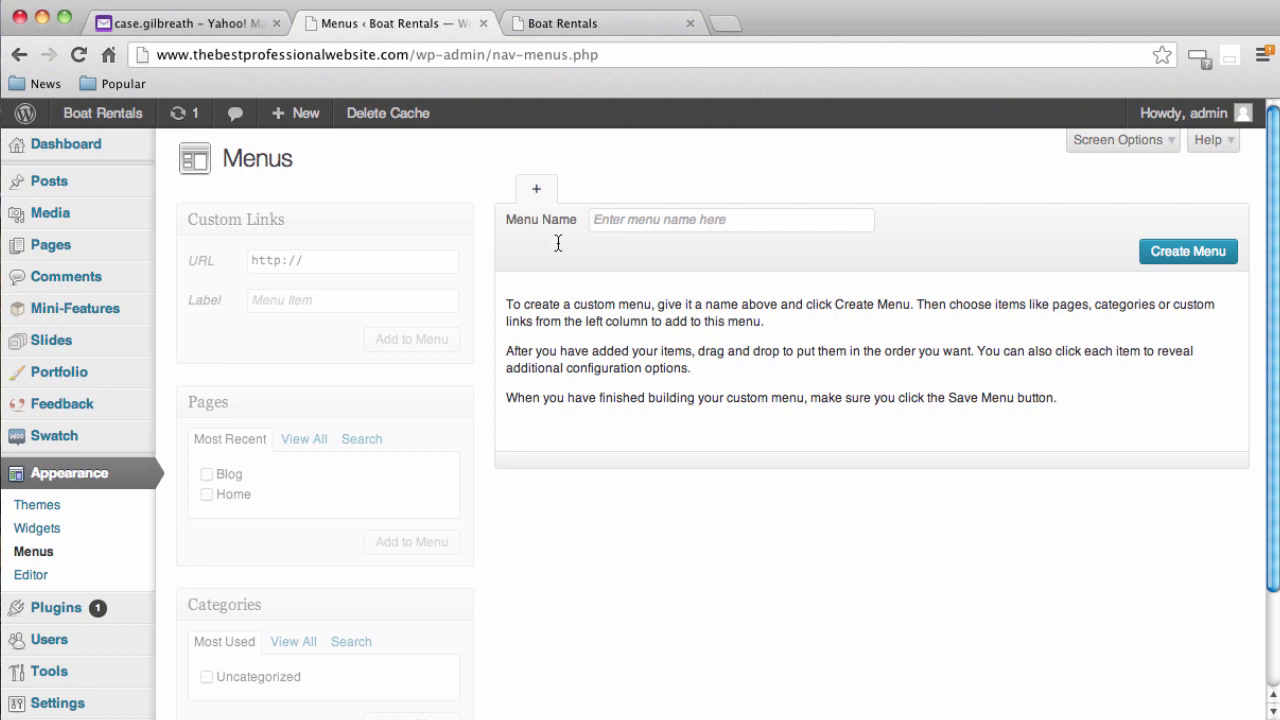
left_click(653, 225)
type("Menu")
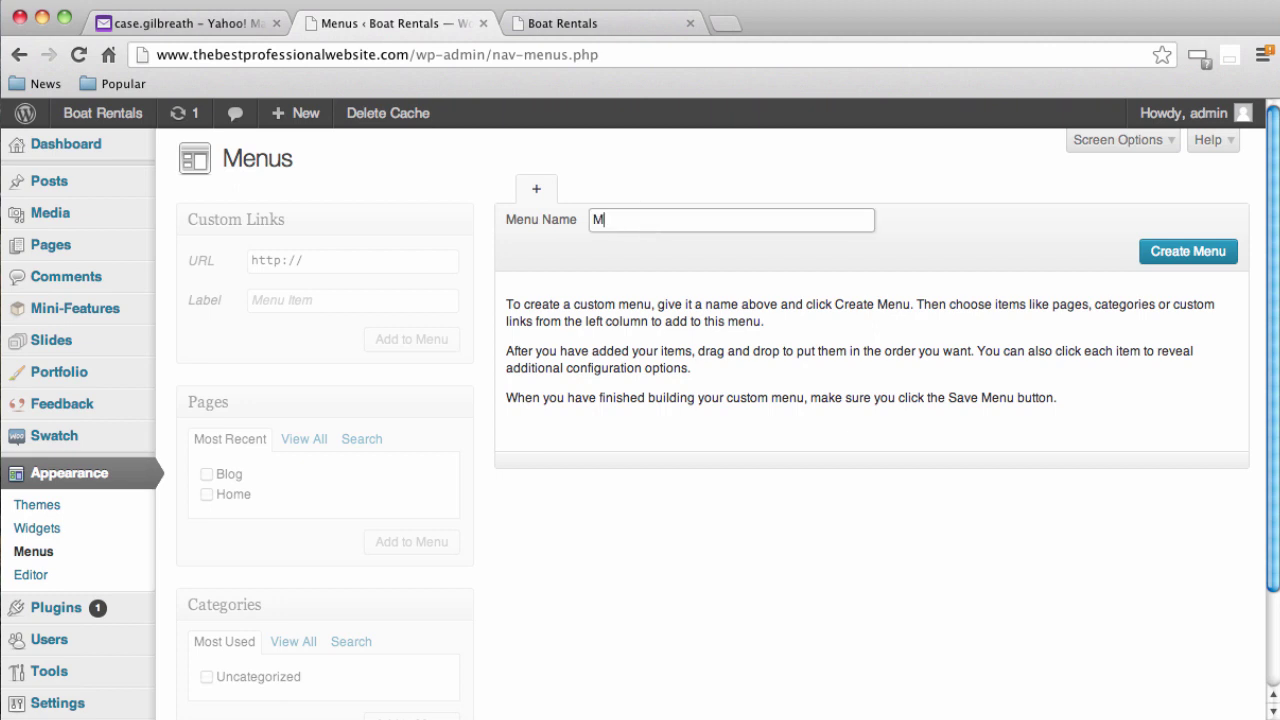
left_click(1165, 258)
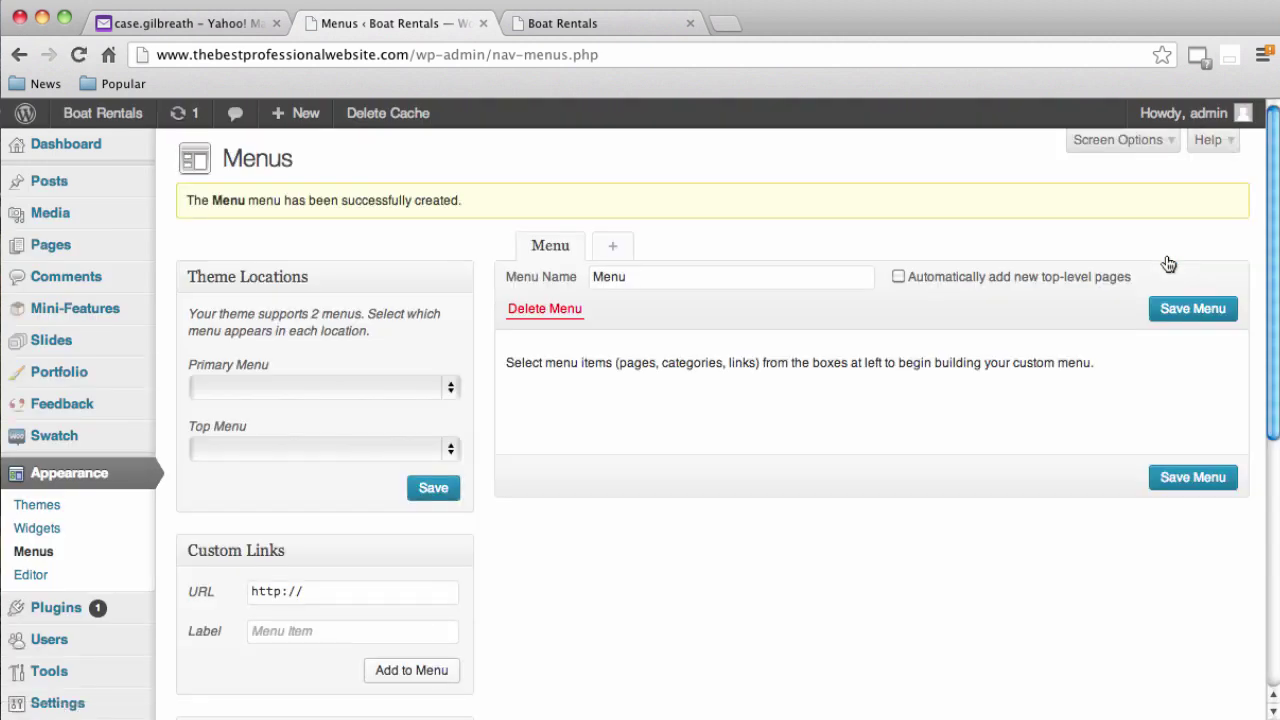
Assign 'Menu' to the Primary Menu theme location and save
left_click(566, 26)
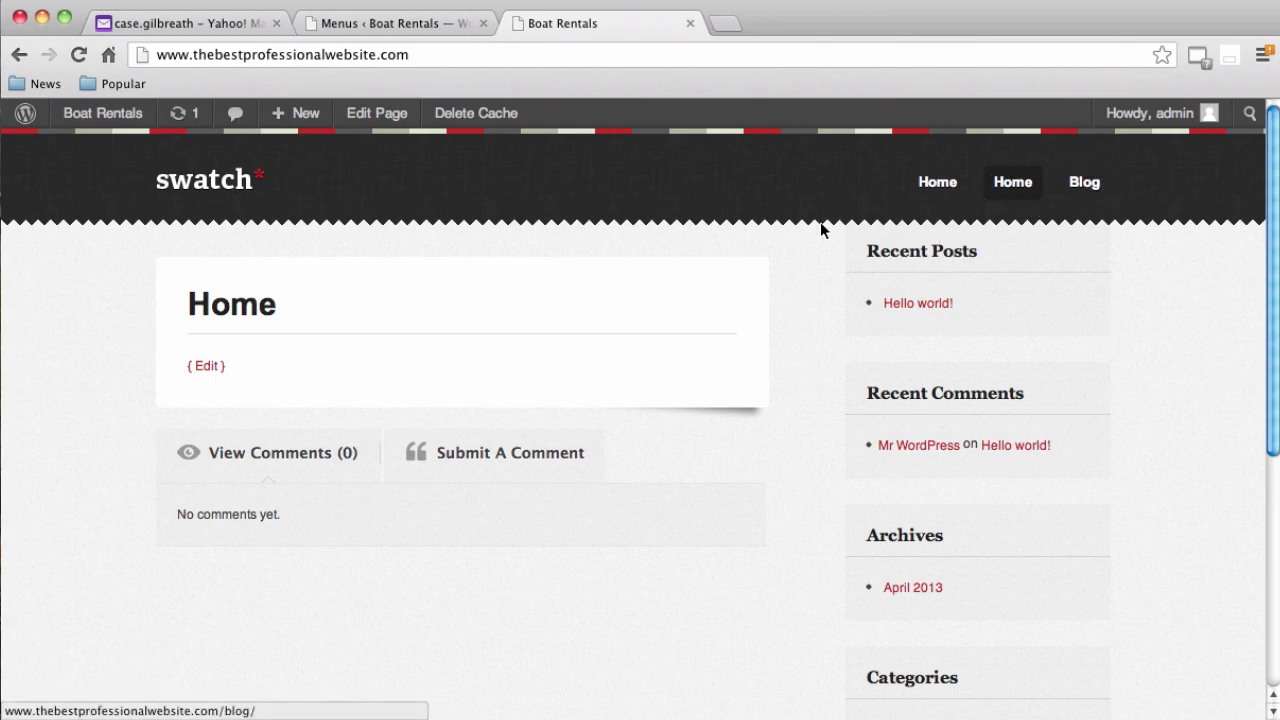
left_click(384, 28)
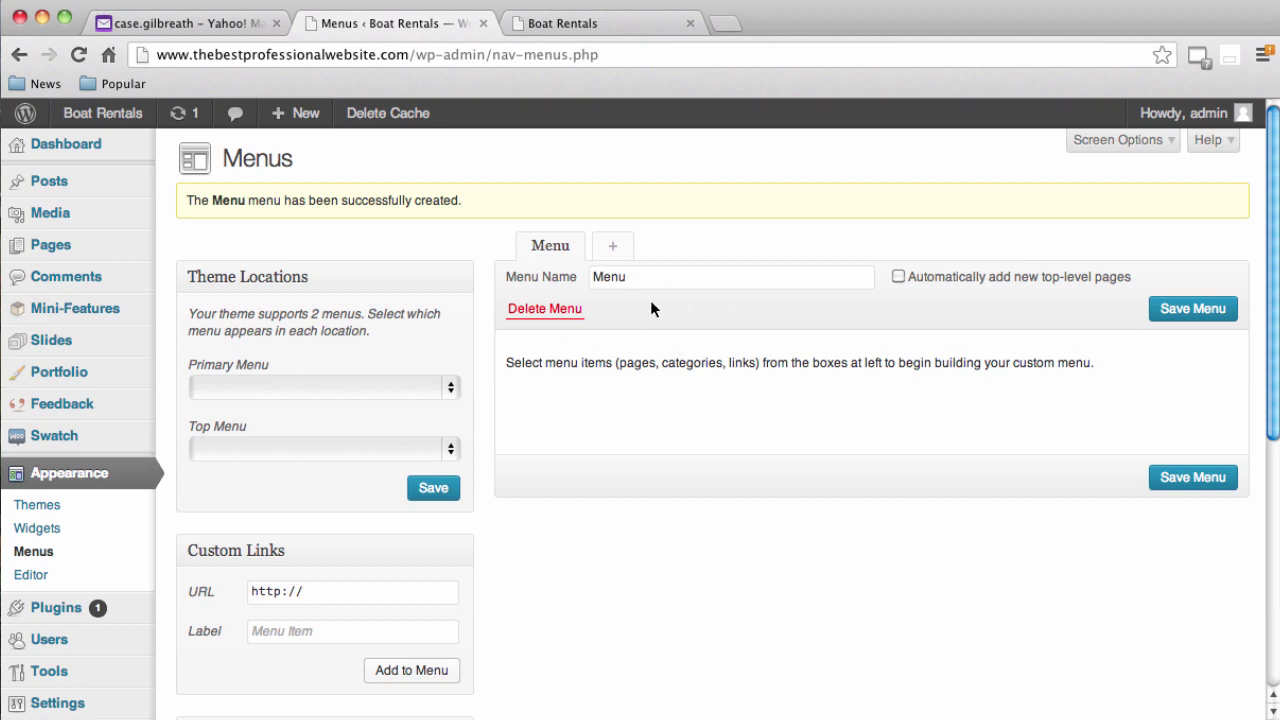
left_click(449, 389)
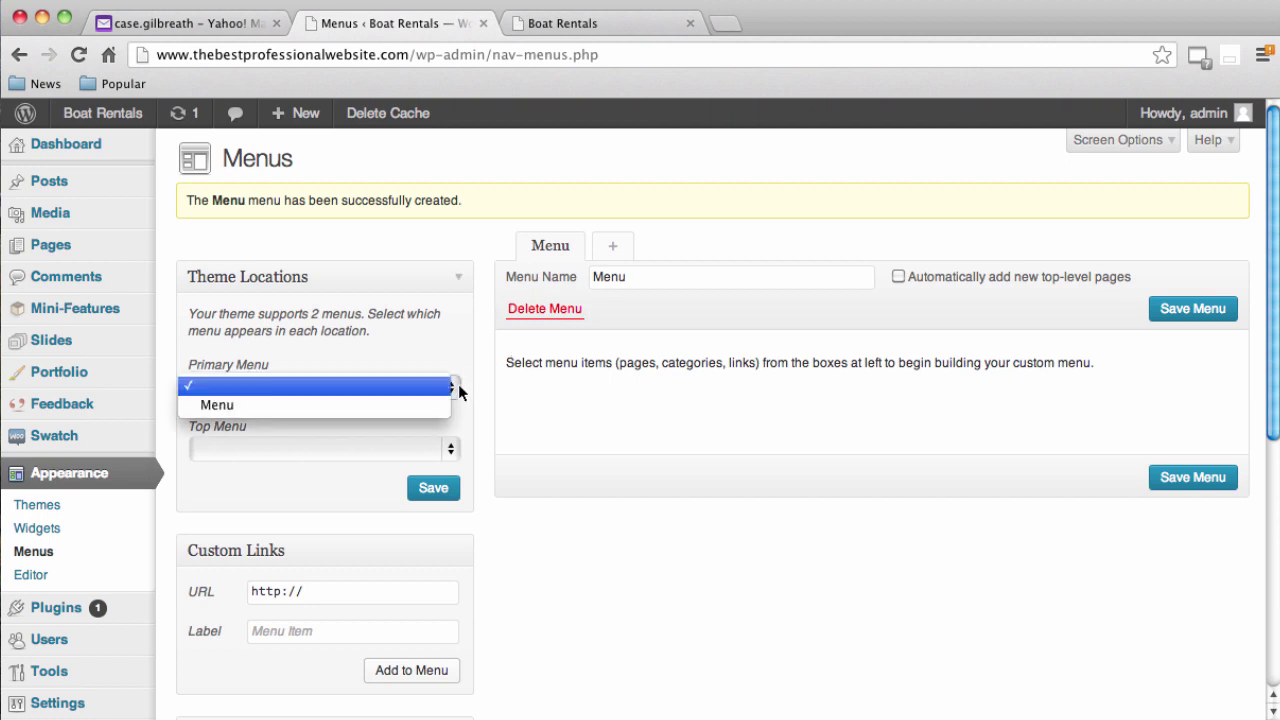
left_click(388, 405)
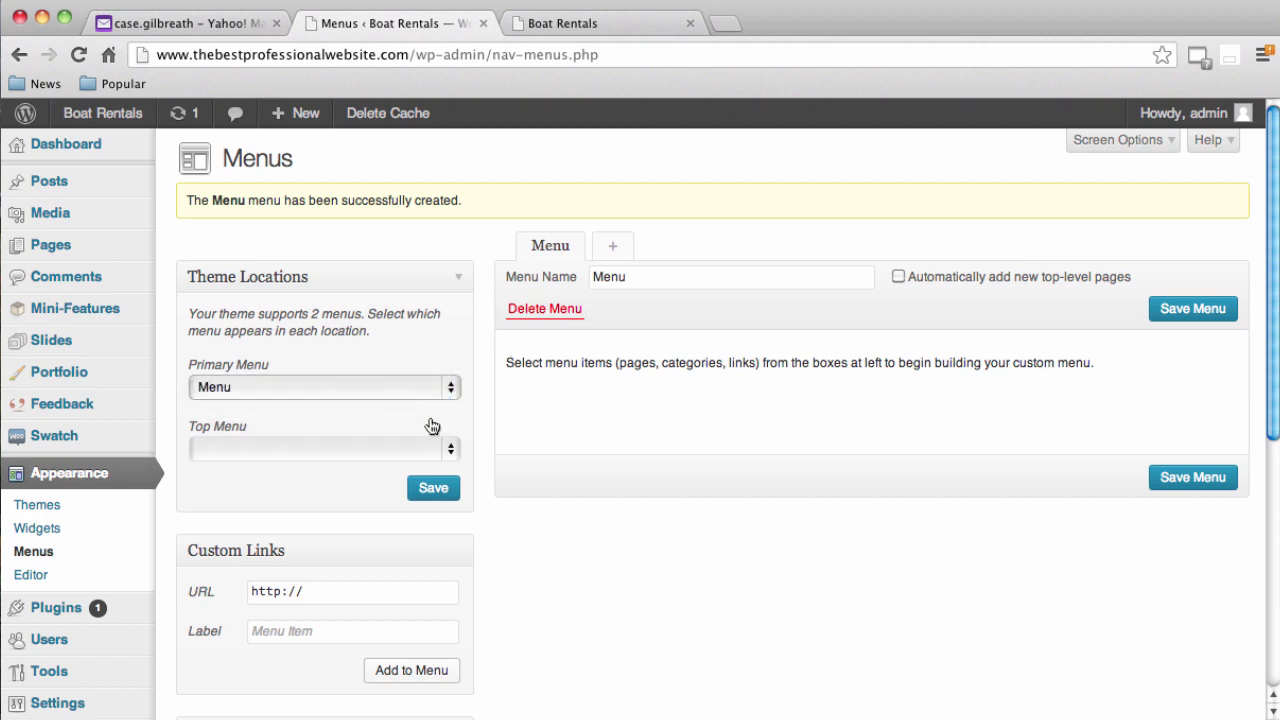
left_click(433, 500)
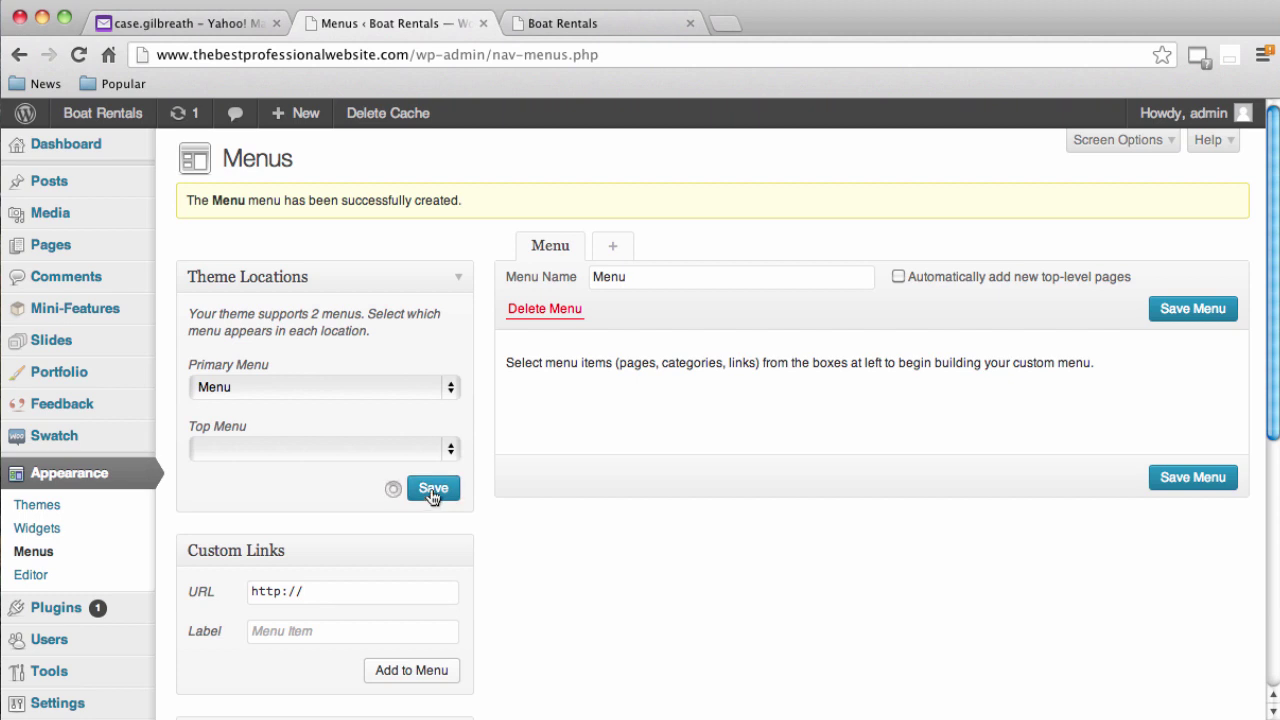
Add the Blog and Home pages to the menu
scroll(481, 505, "down", 2)
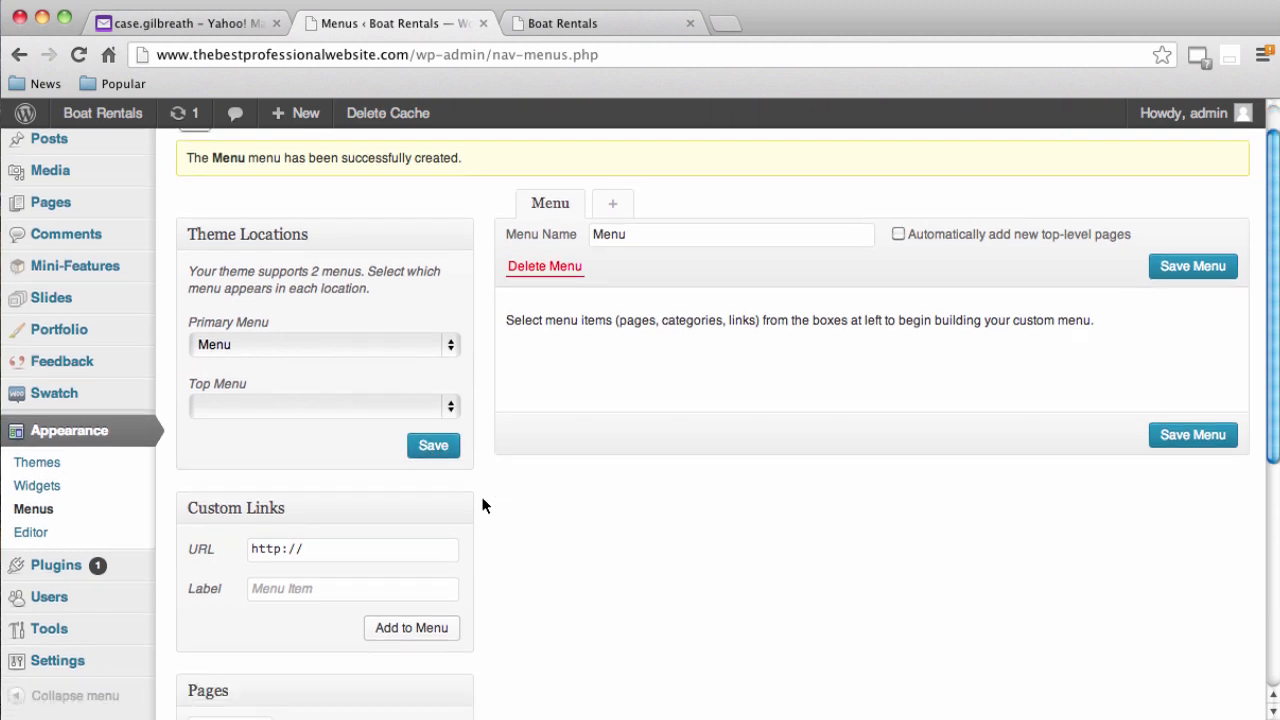
scroll(481, 505, "down", 2)
scroll(487, 505, "down", 3)
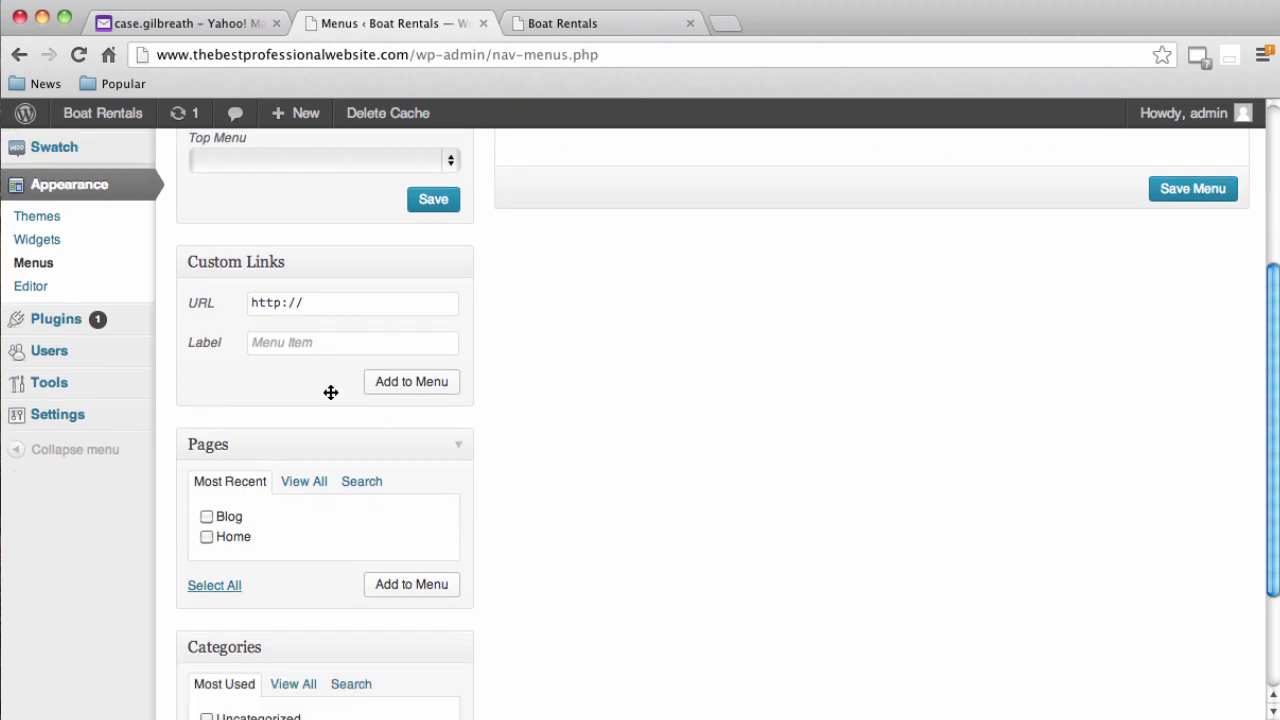
scroll(612, 502, "up", 5)
scroll(549, 522, "down", 3)
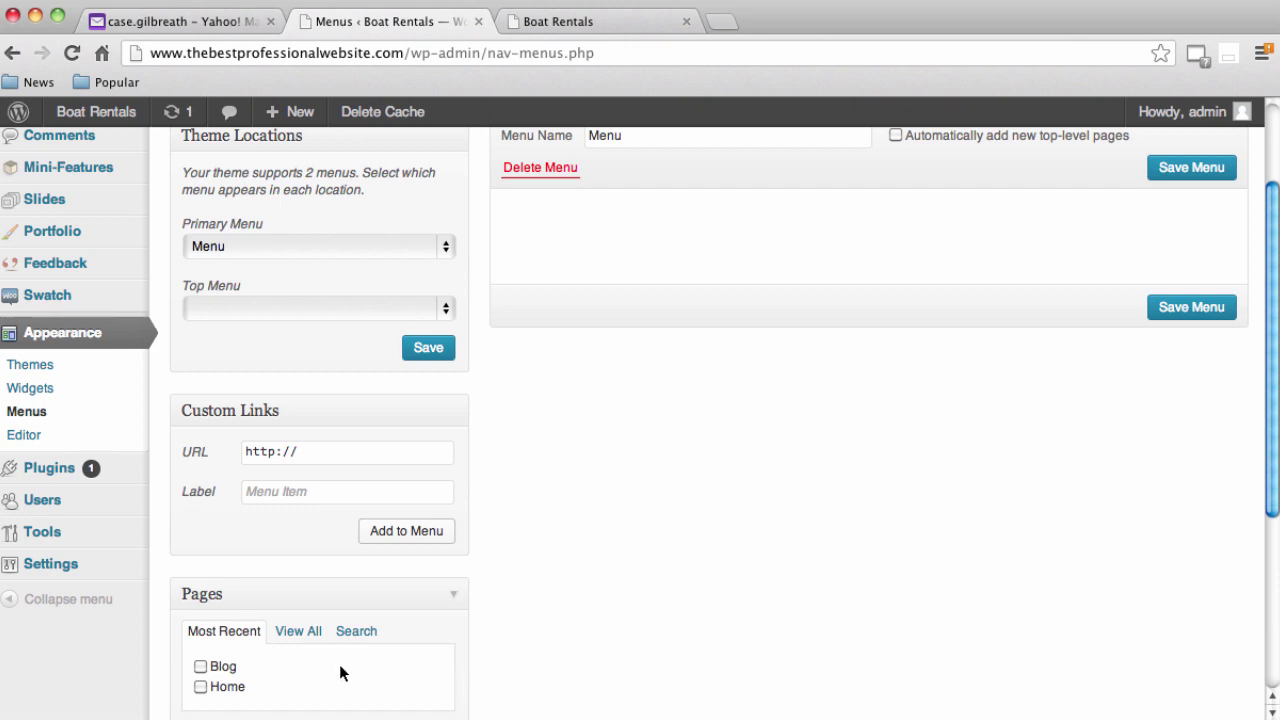
scroll(225, 645, "down", 2)
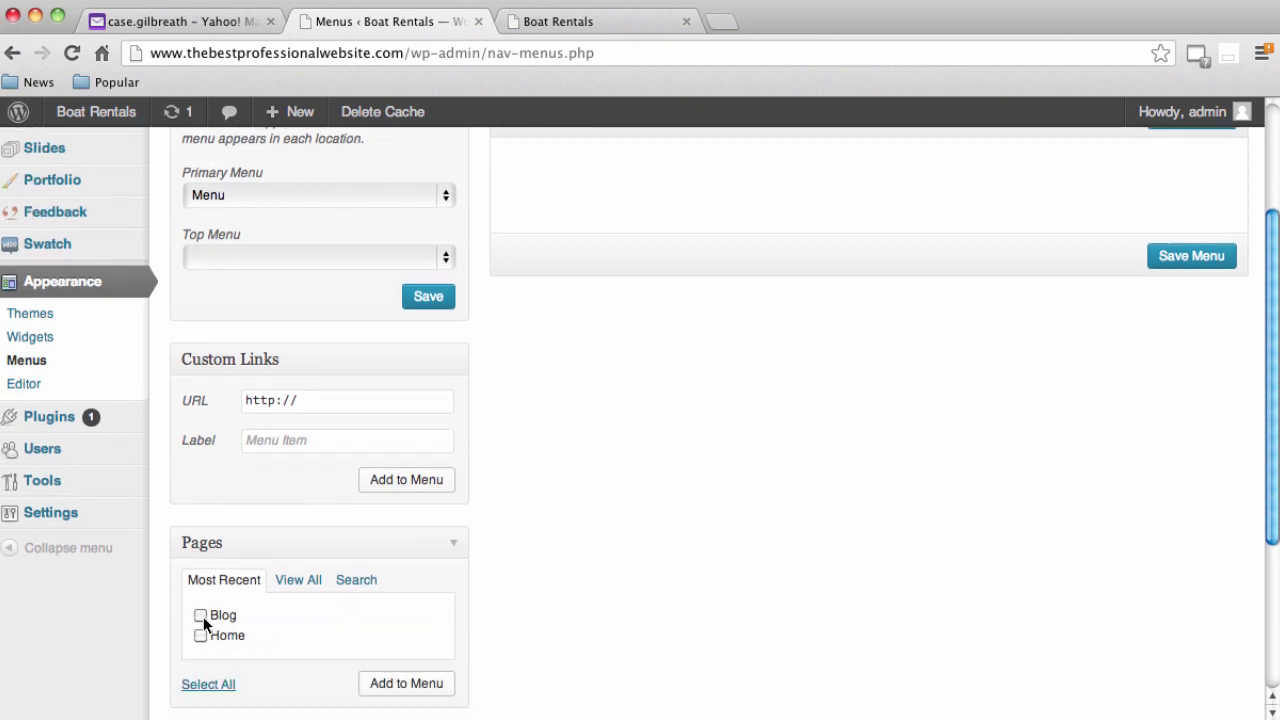
left_click(201, 616)
left_click(374, 682)
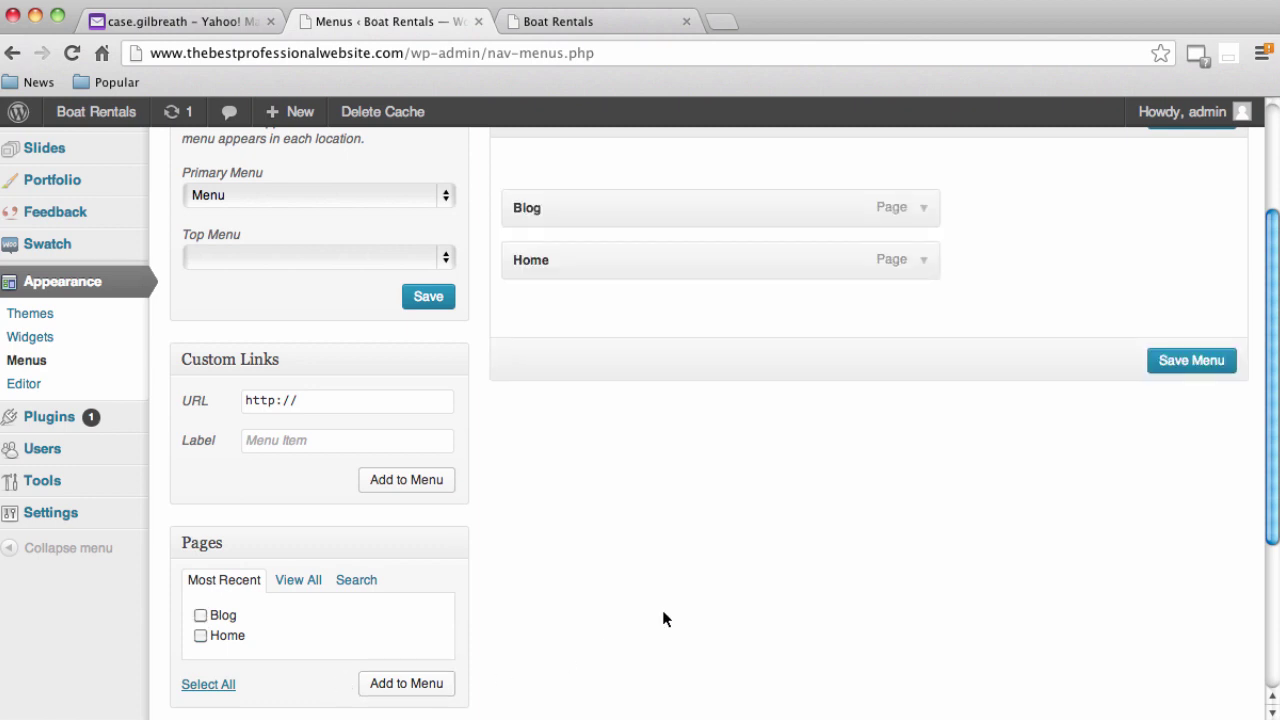
Reorder the menu so Home comes before Blog, and save it
scroll(663, 612, "up", 2)
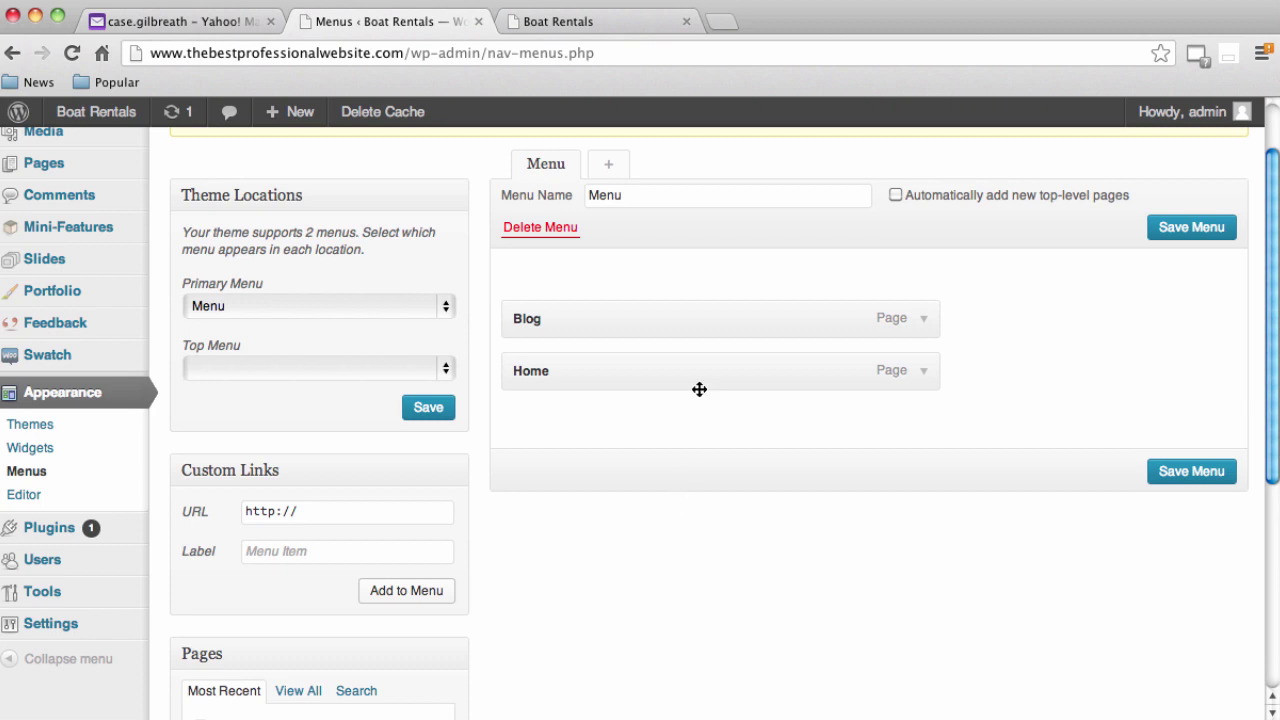
mouse_move(697, 374)
left_mouse_down()
mouse_move(700, 297)
mouse_move(709, 383)
left_mouse_up()
left_click(620, 21)
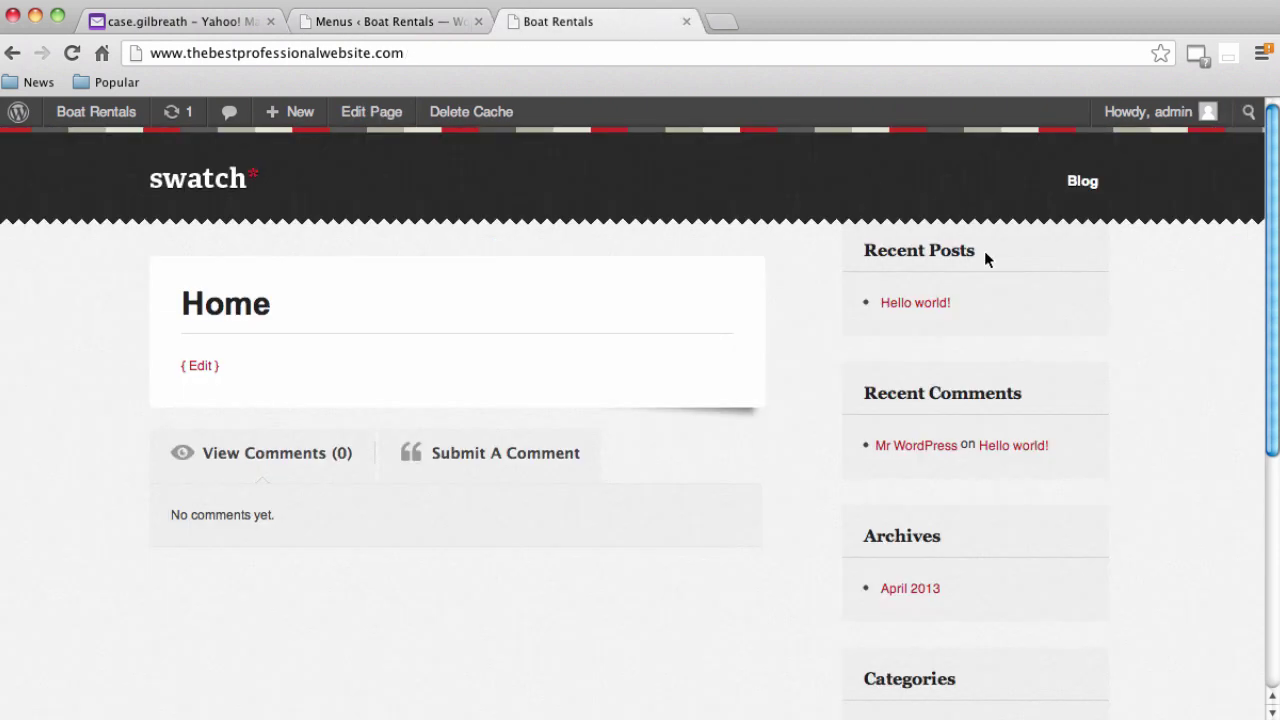
left_click(398, 15)
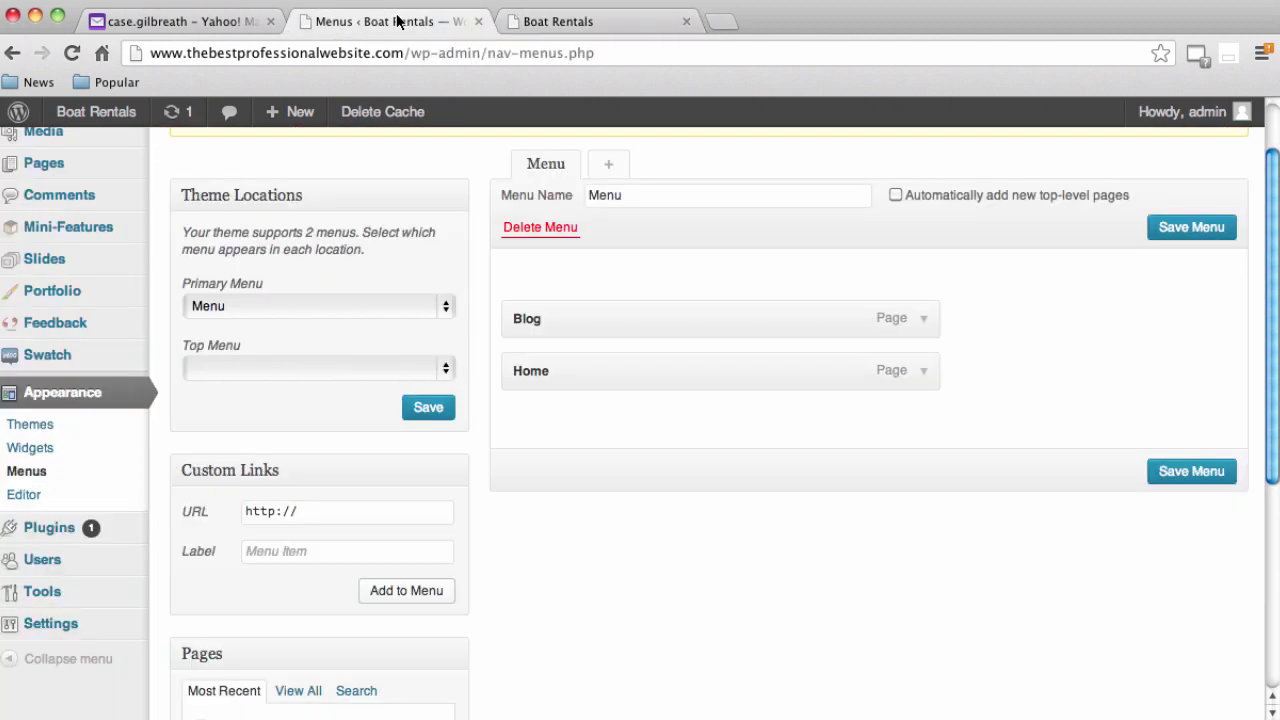
left_click_drag(657, 369, 654, 306)
left_click(1188, 480)
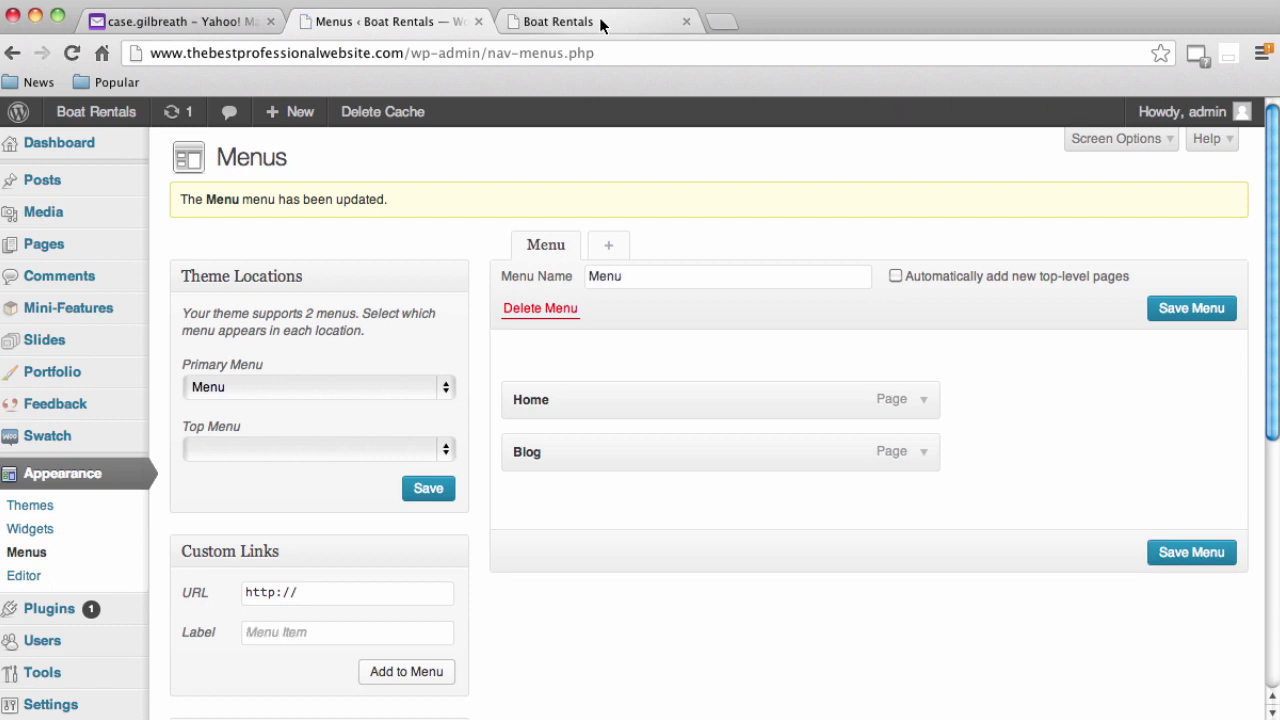
Reload the live site to see the new Home and Blog navigation
left_click(600, 24)
left_click(632, 54)
key("Return")
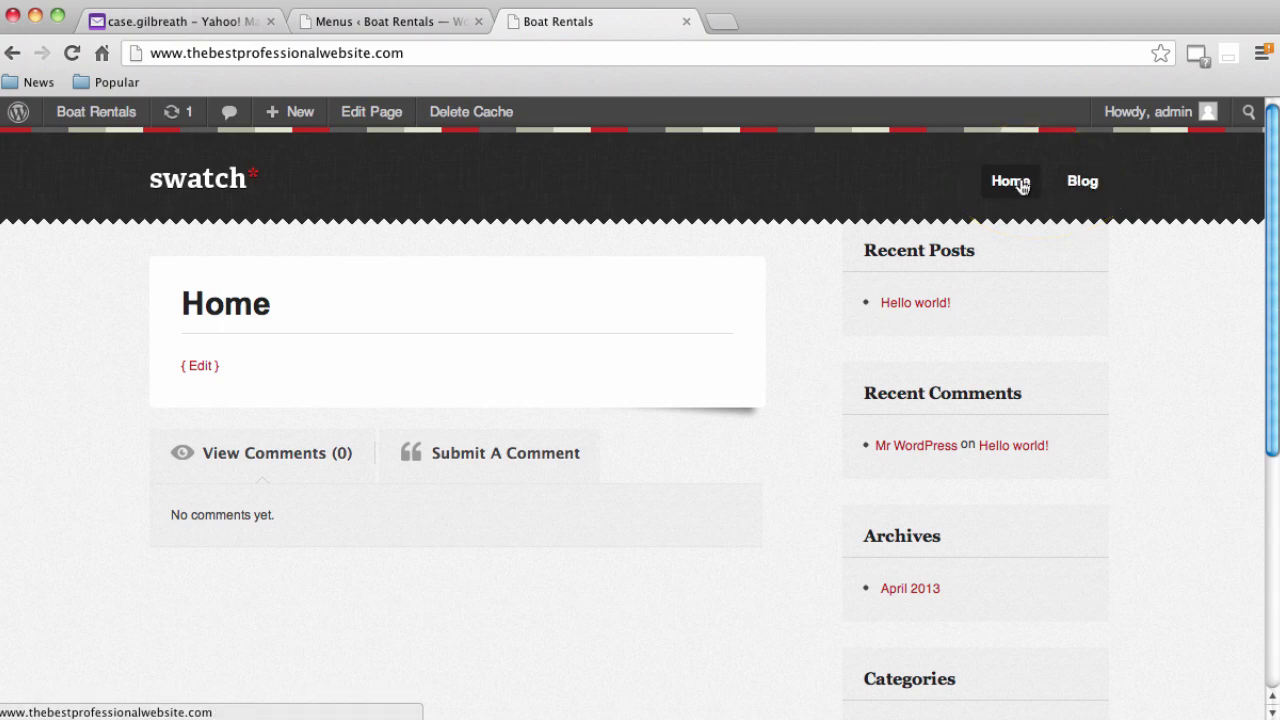
Follow the site's Home navigation link, then go back to the Menus admin page
left_click(1018, 183)
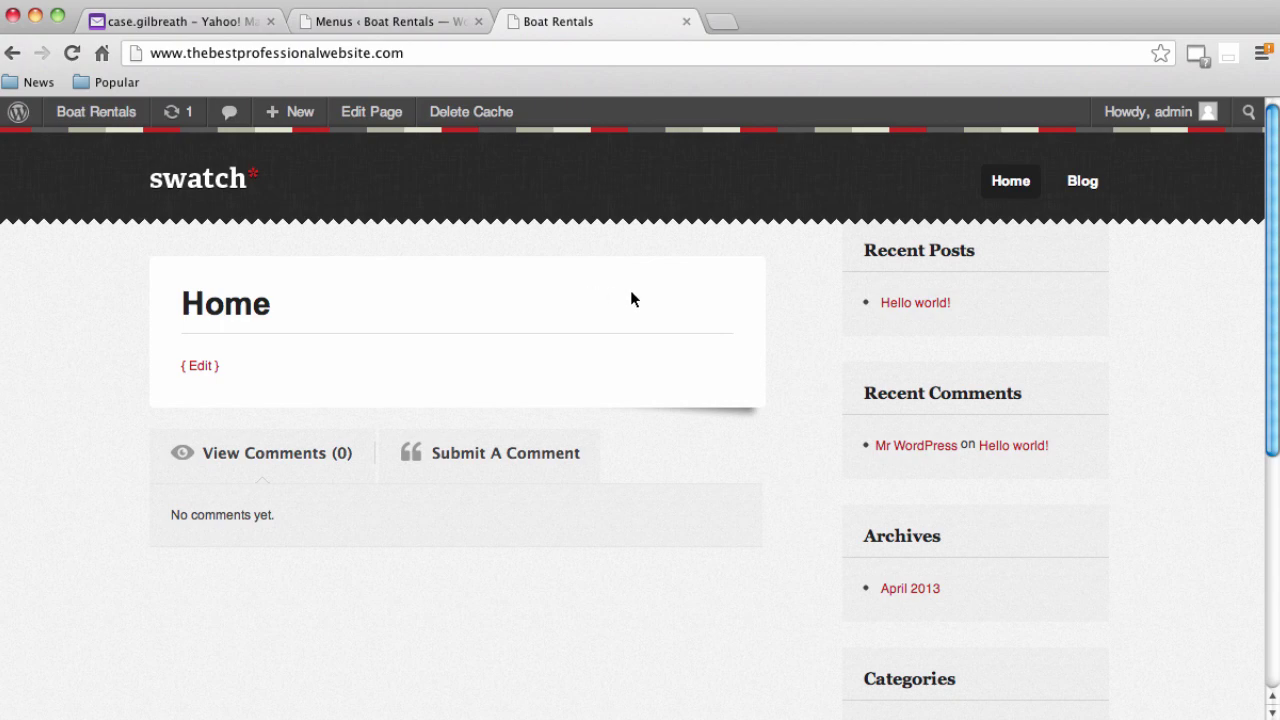
left_click(408, 30)
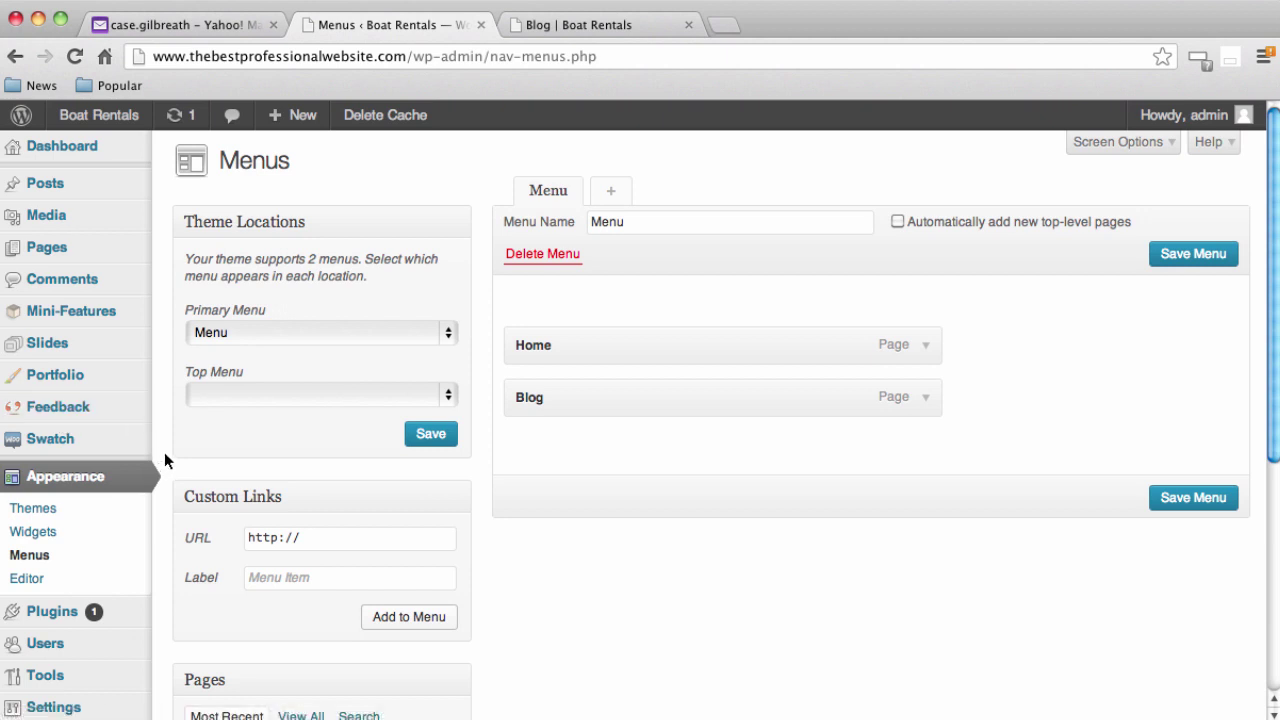
mouse_move(88, 448)
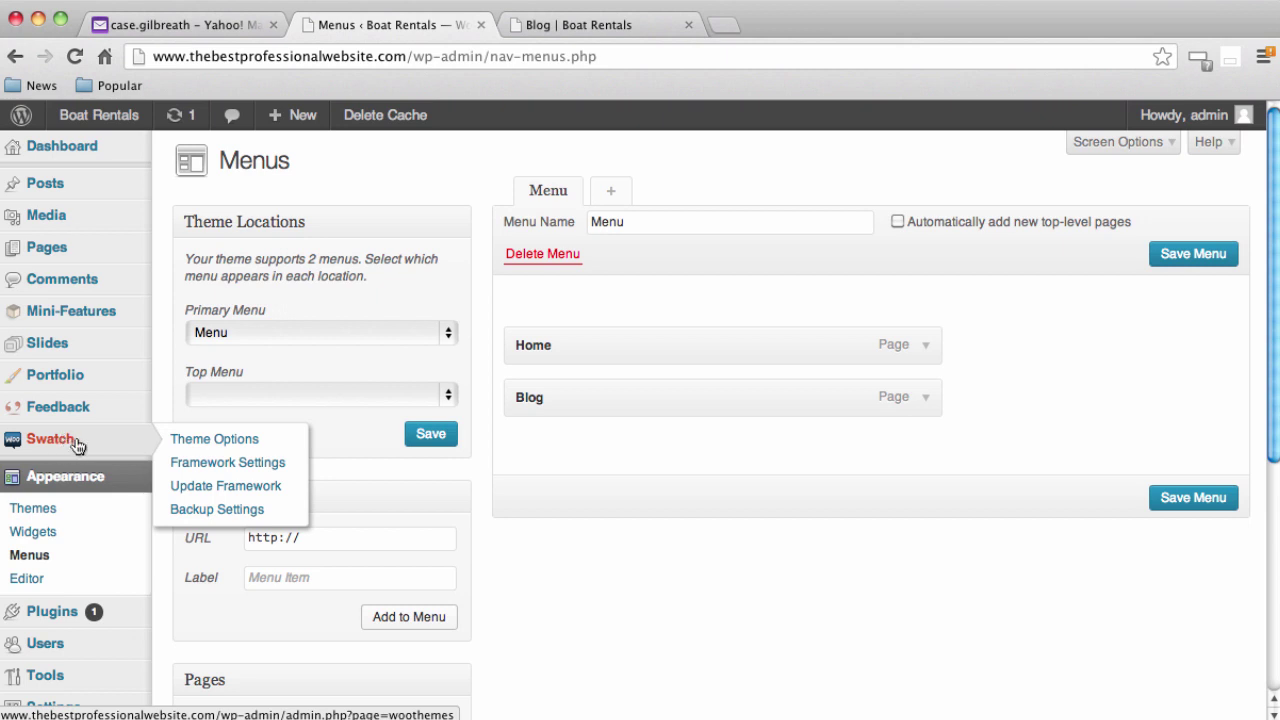
In Swatch Theme Options, set Homepage Content to the Home page and save all changes
left_click(64, 443)
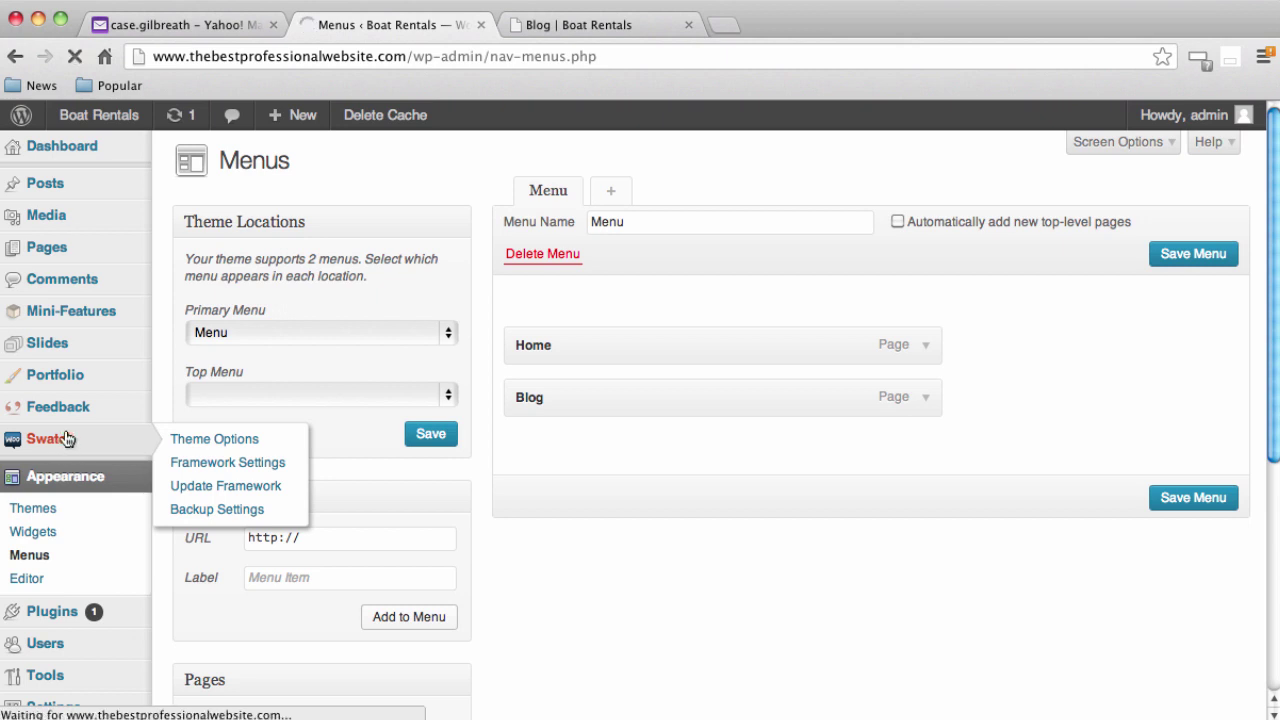
scroll(386, 485, "down", 3)
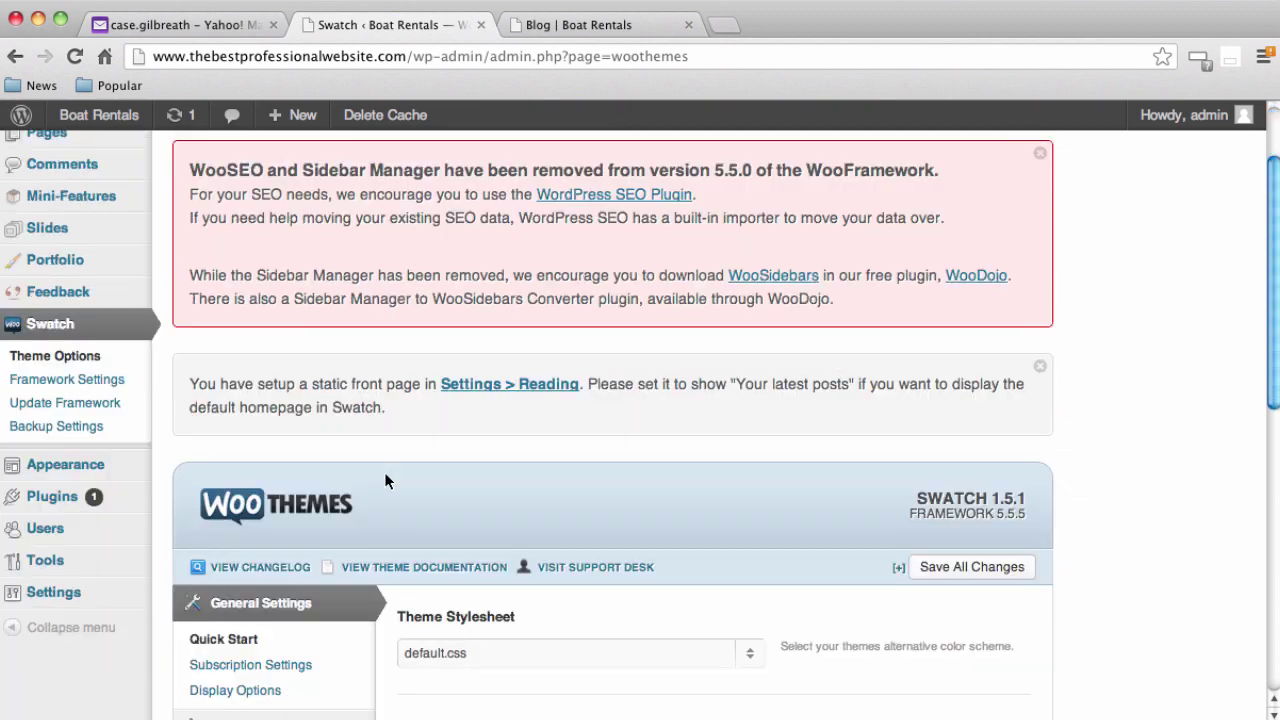
scroll(386, 485, "down", 5)
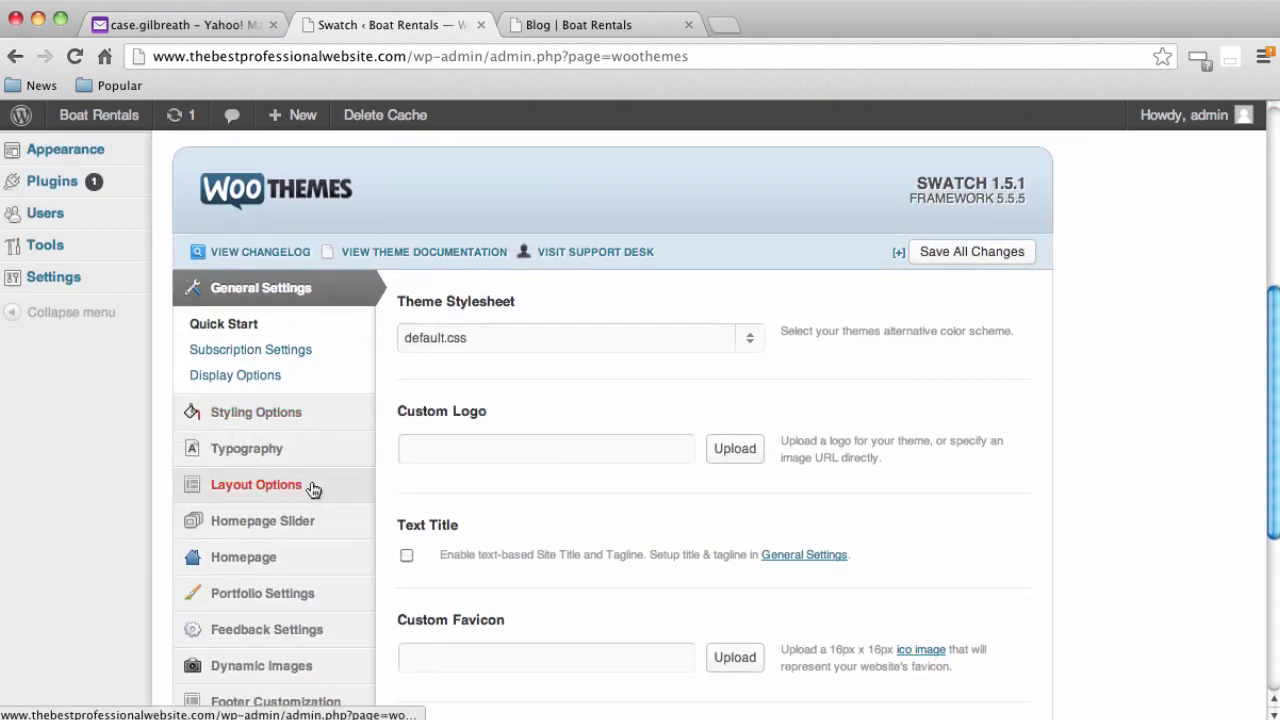
scroll(226, 503, "down", 2)
scroll(226, 503, "down", 2)
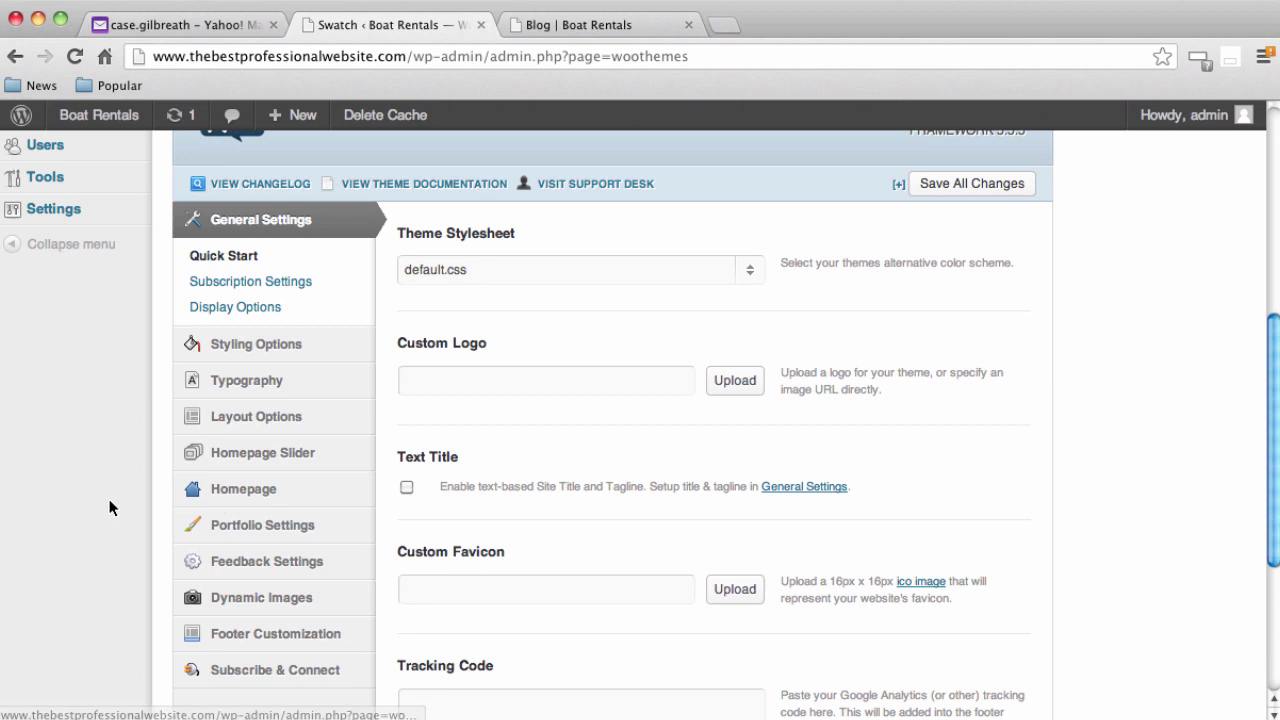
left_click(240, 503)
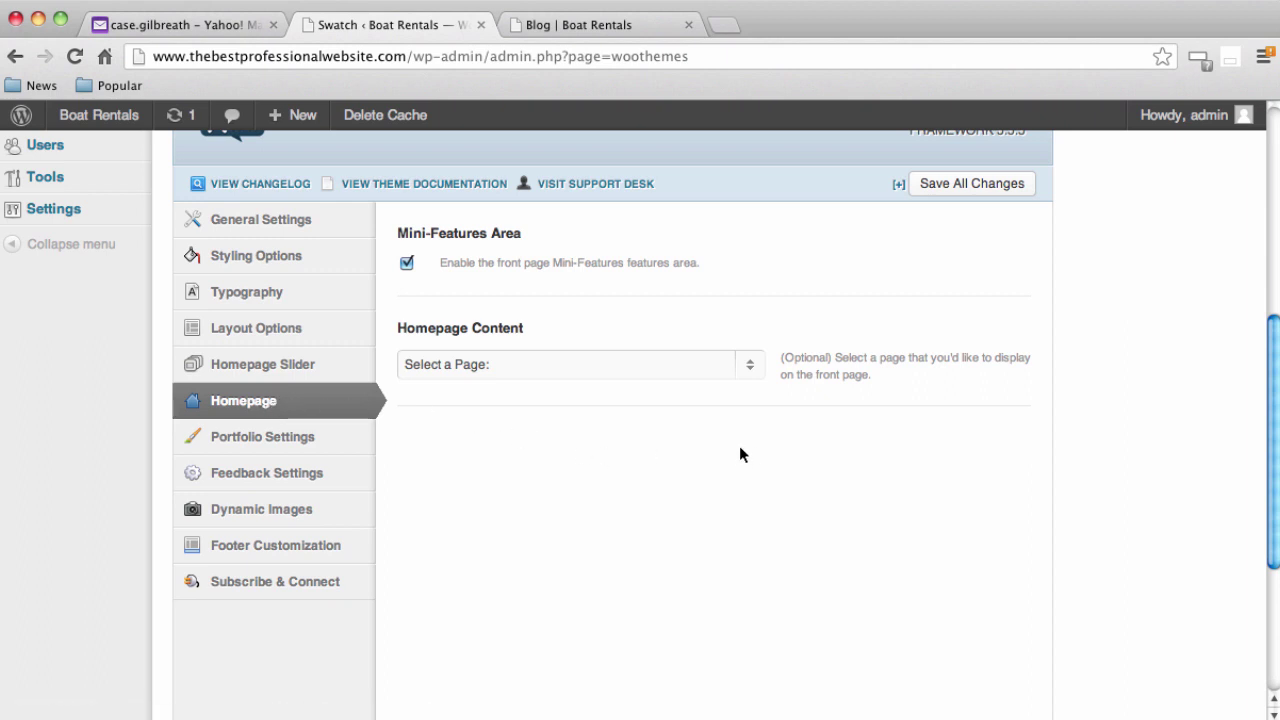
scroll(740, 455, "down", 1)
left_click(750, 366)
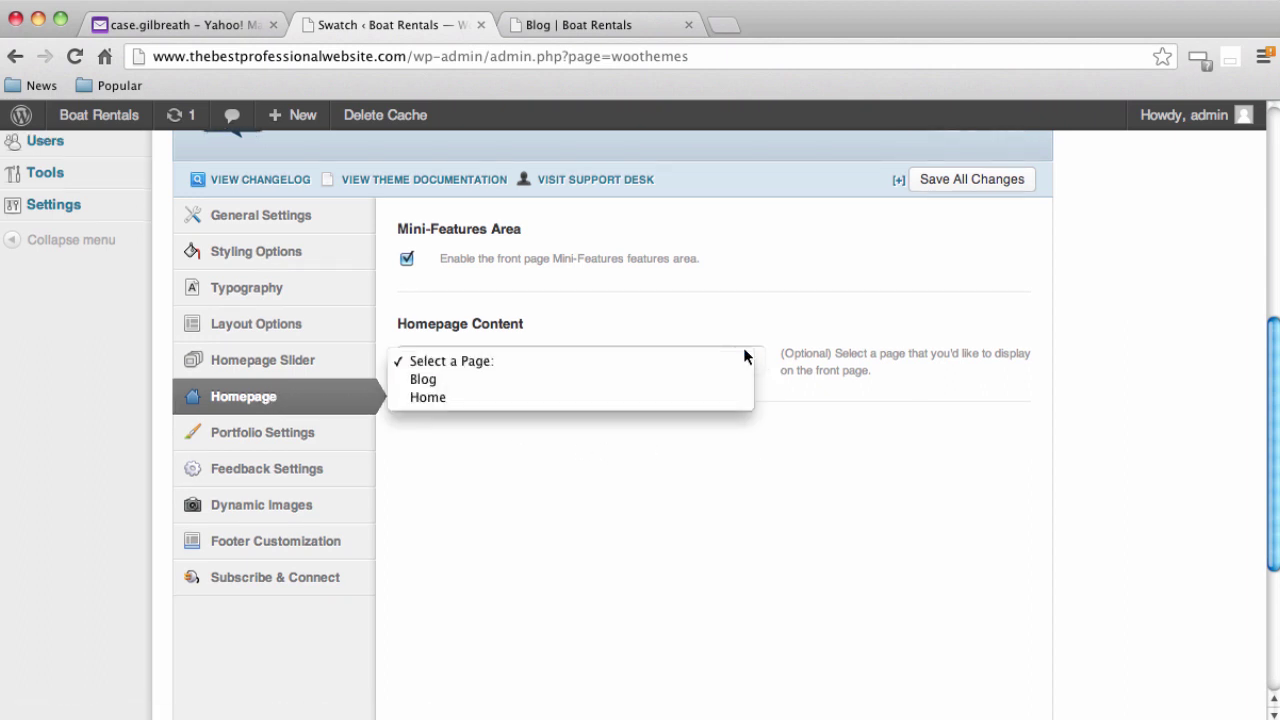
left_click(636, 400)
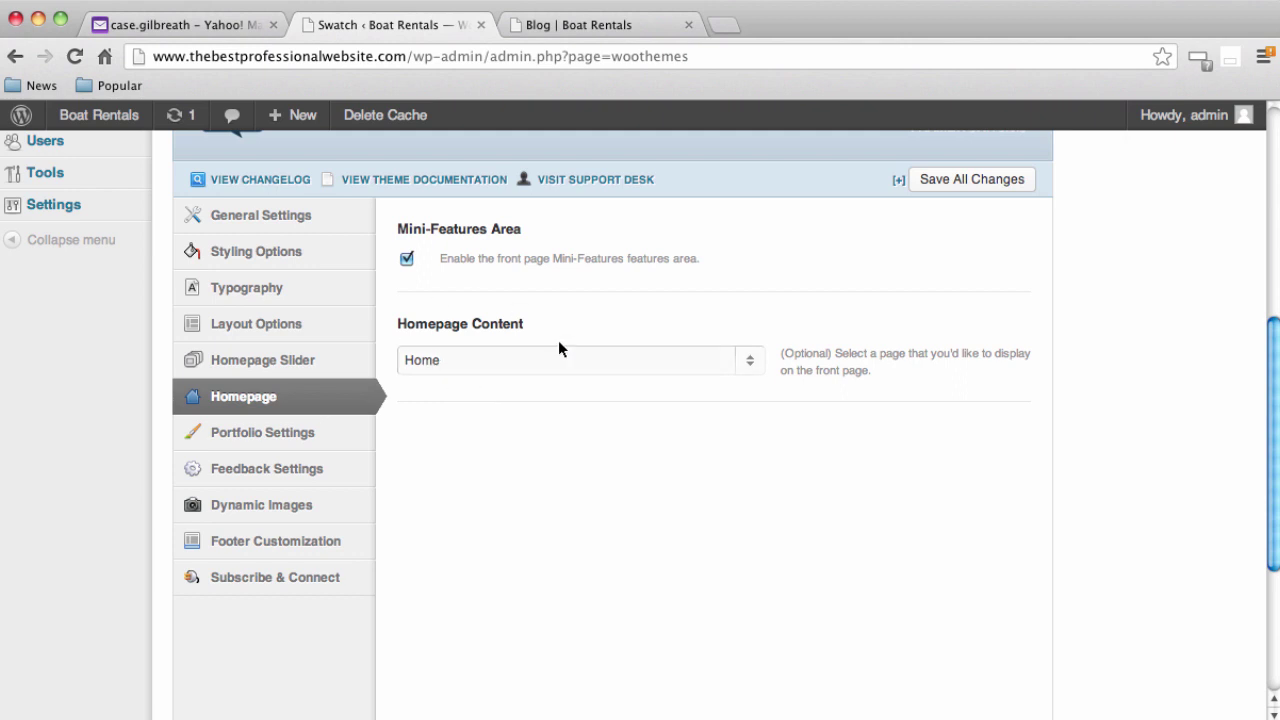
scroll(891, 531, "down", 1)
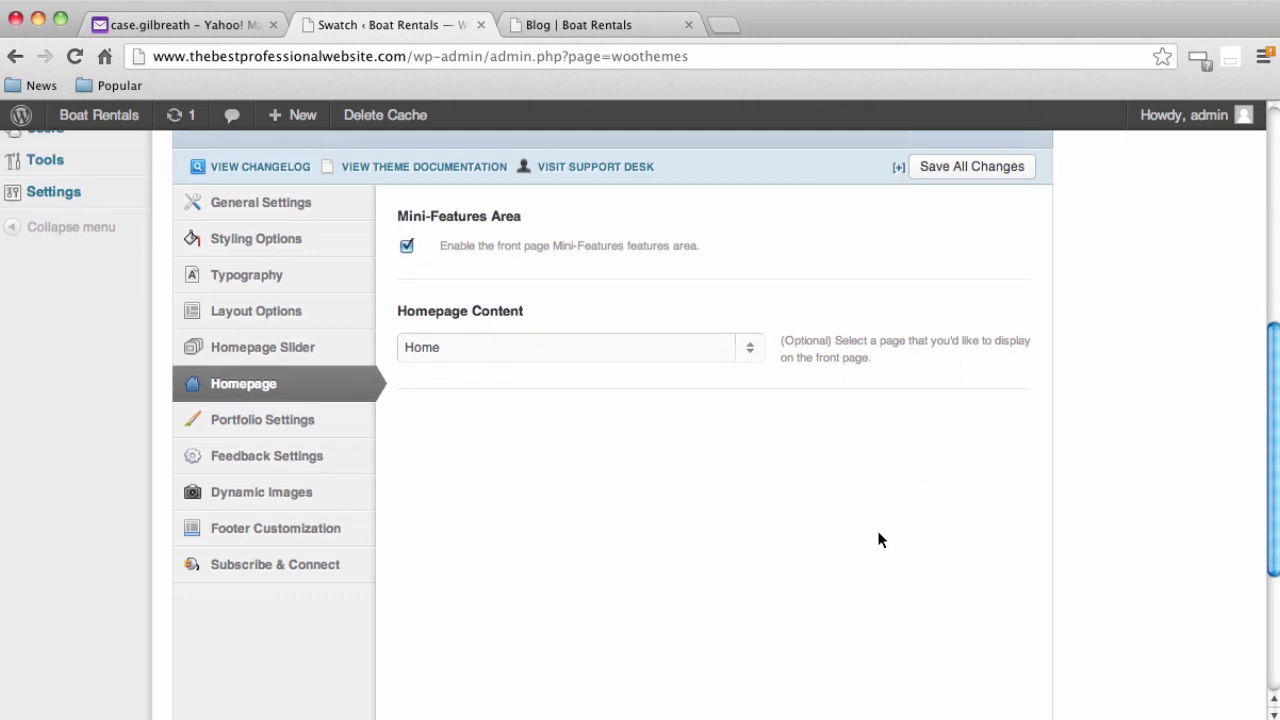
scroll(880, 537, "up", 3)
left_click(934, 248)
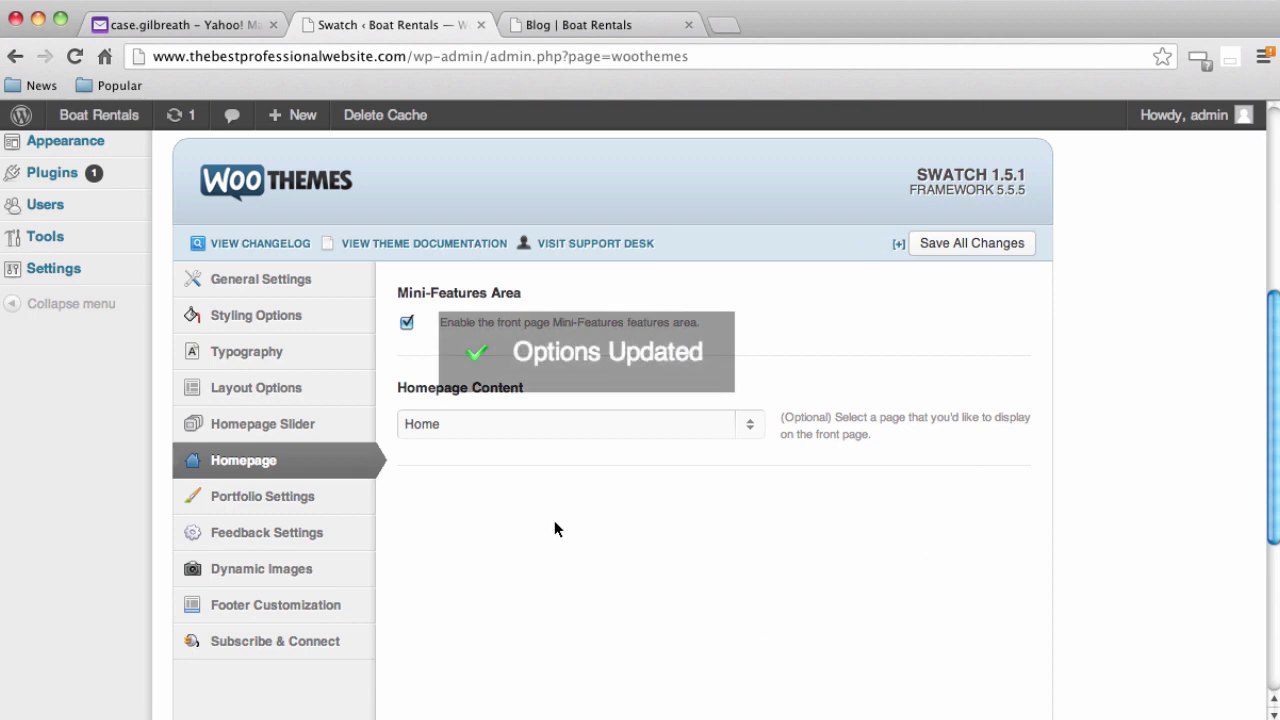
Go to the Slides list in the admin menu
scroll(527, 512, "up", 4)
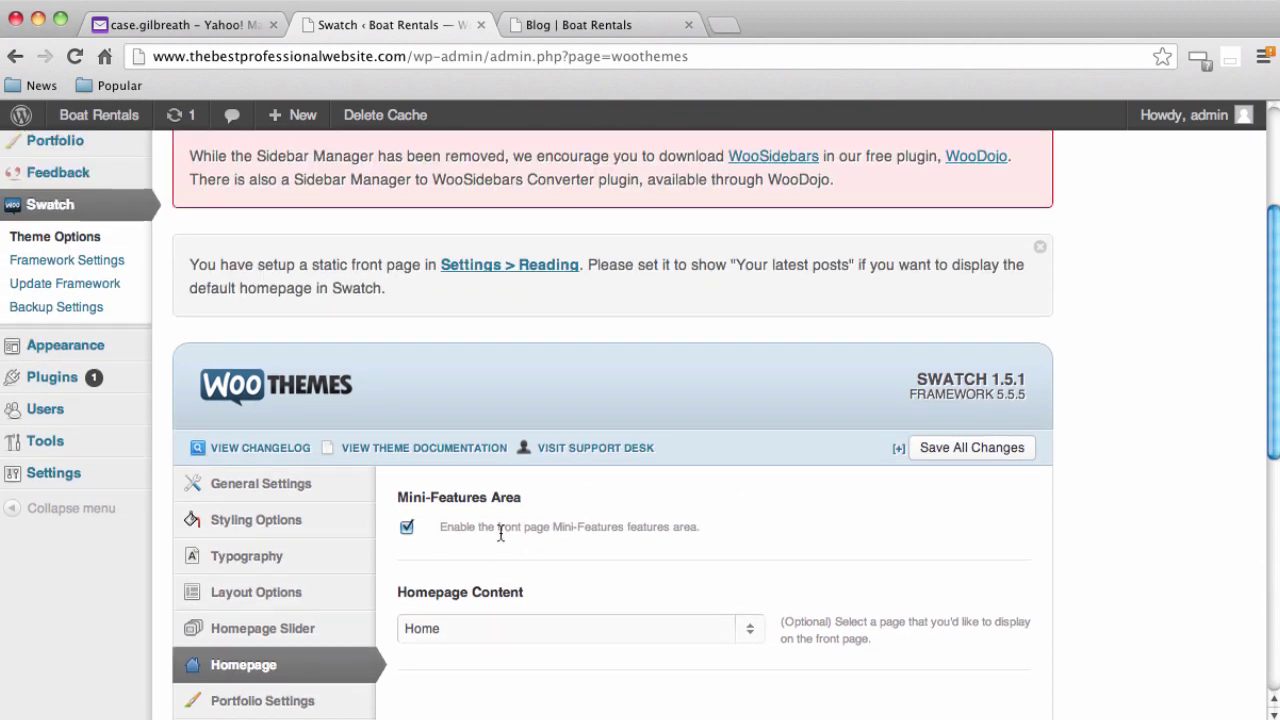
scroll(500, 533, "up", 5)
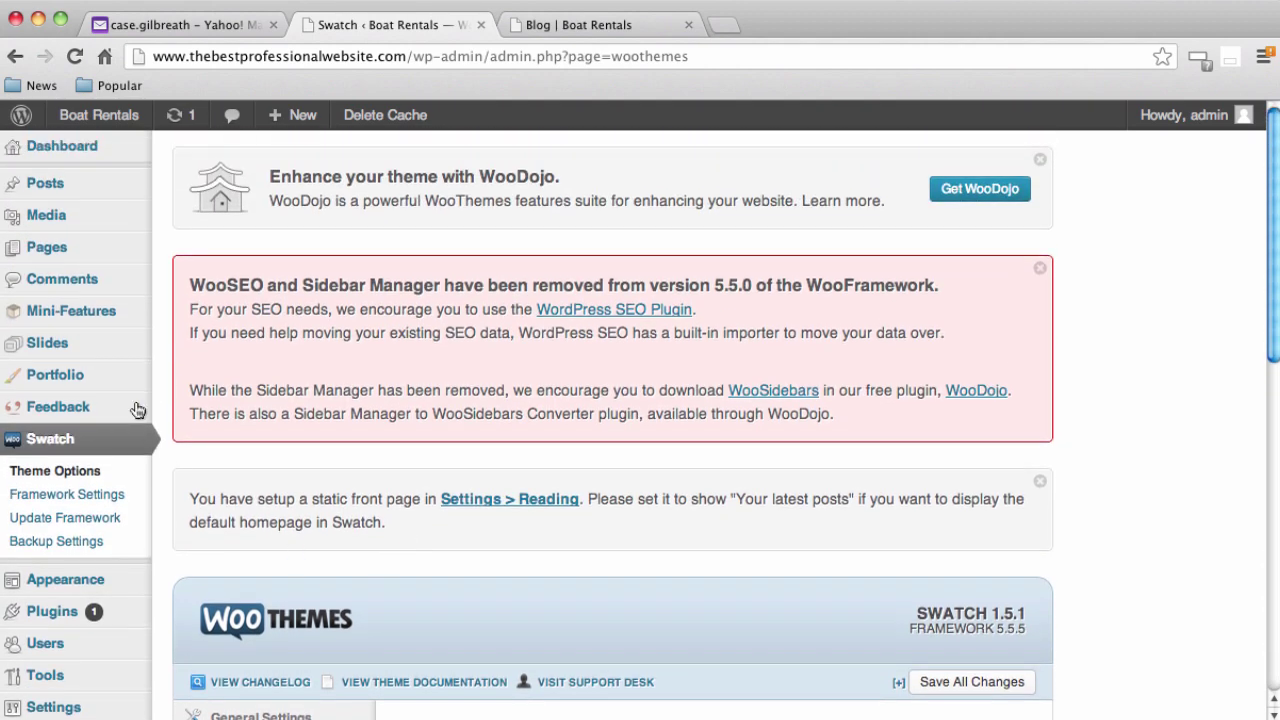
left_click(47, 345)
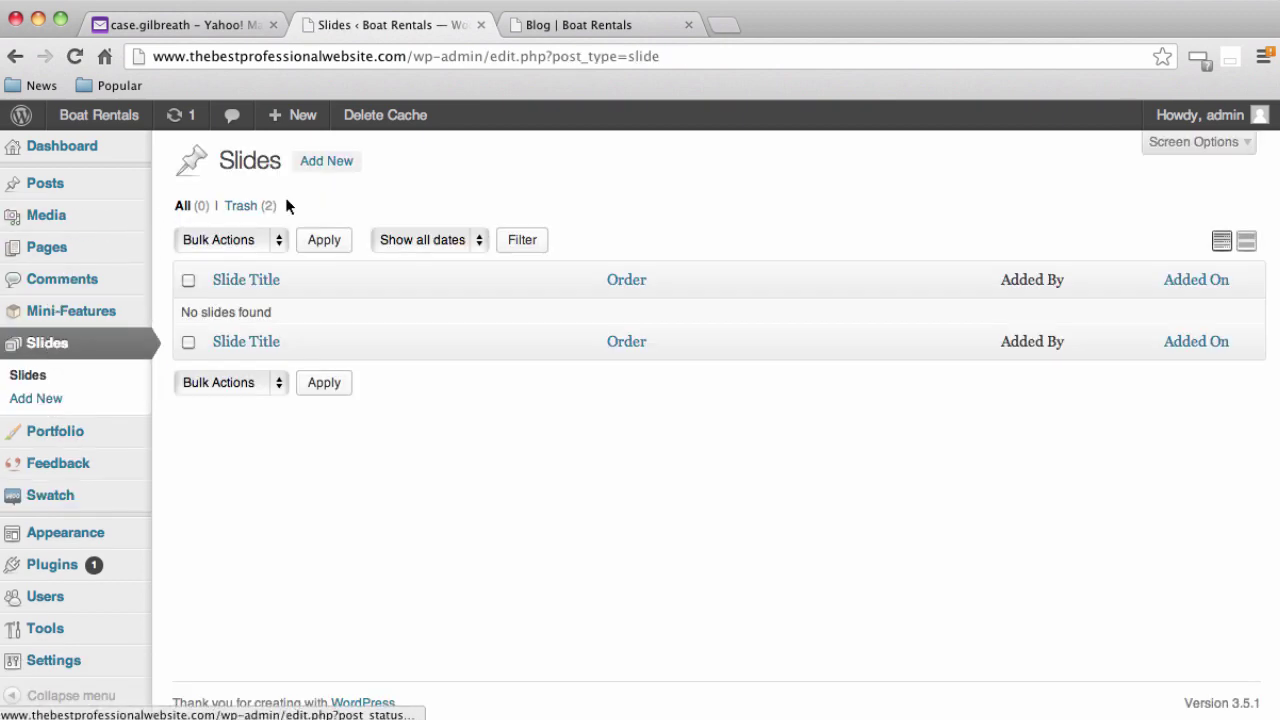
Start a new slide titled 'Boat Rentals' and open Add Media for its body
left_click(333, 163)
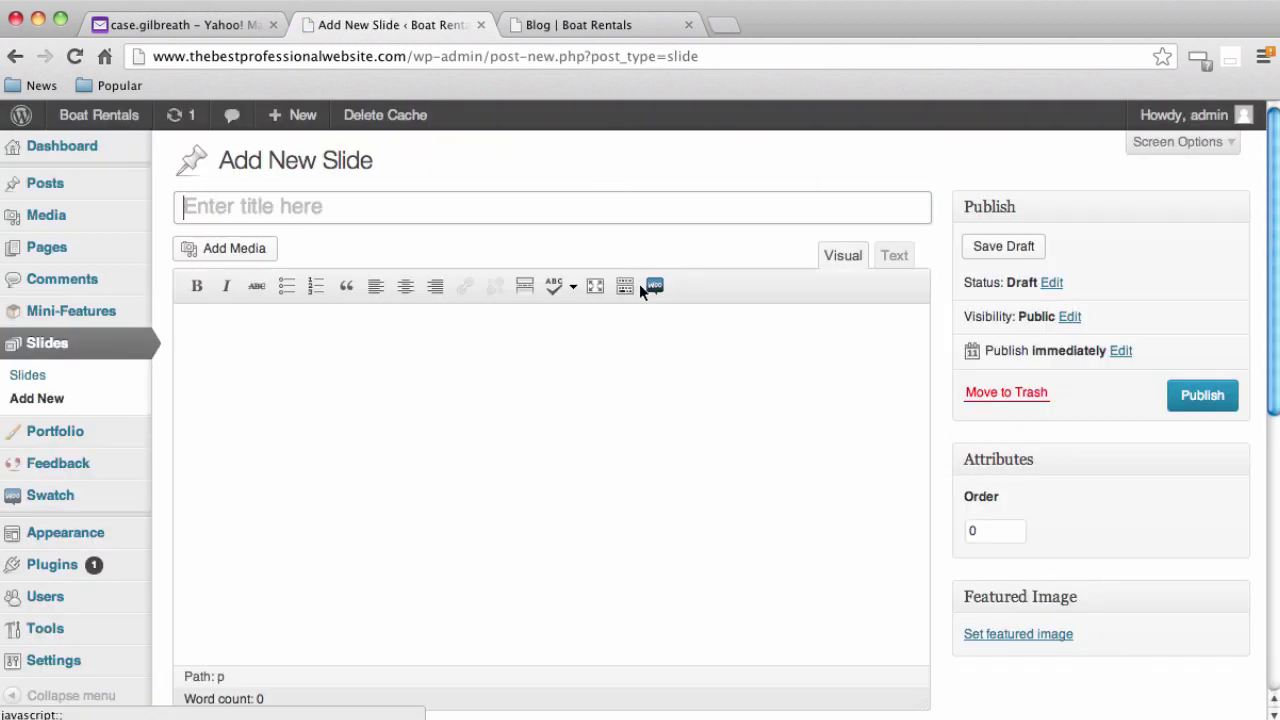
type("Boat Rentals")
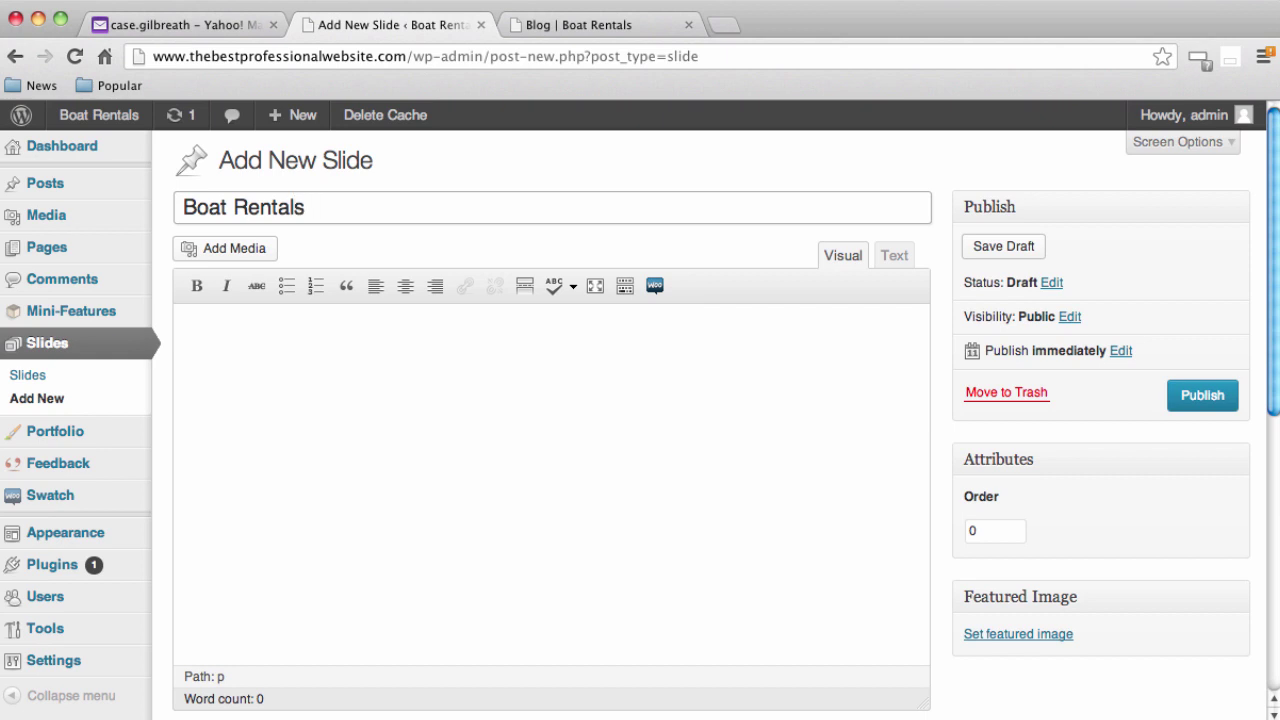
left_click(659, 403)
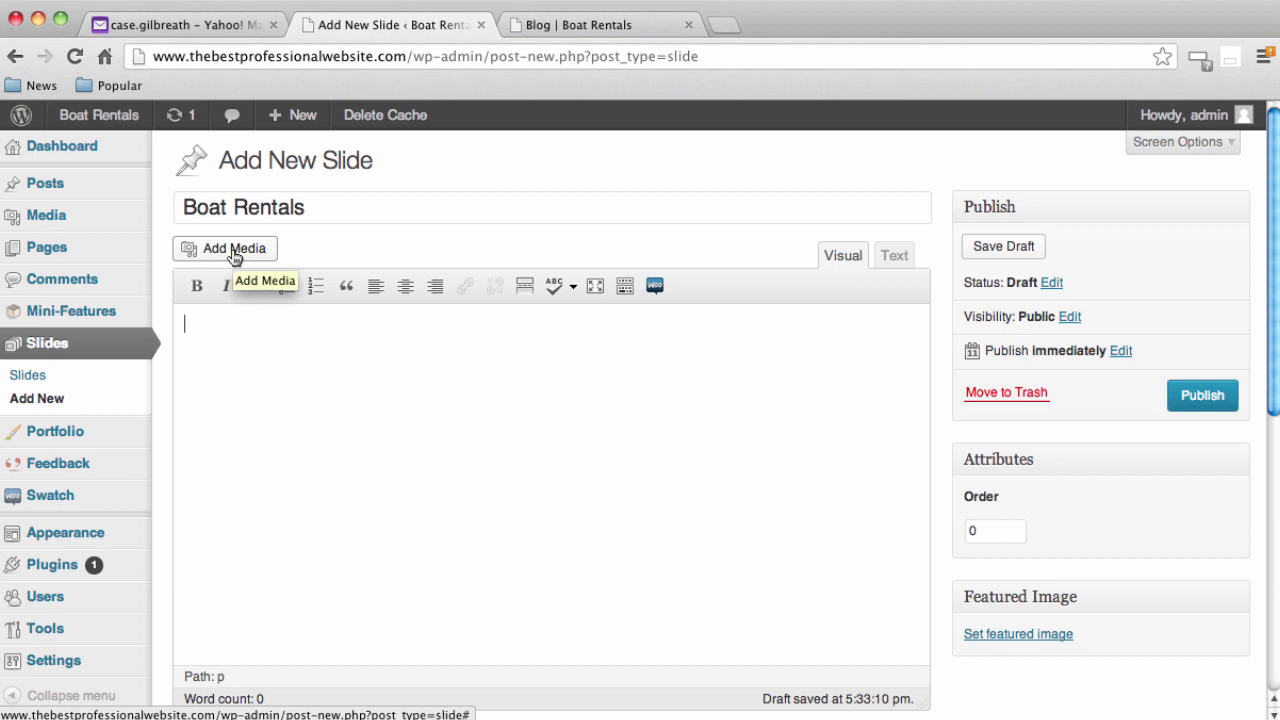
left_click(234, 252)
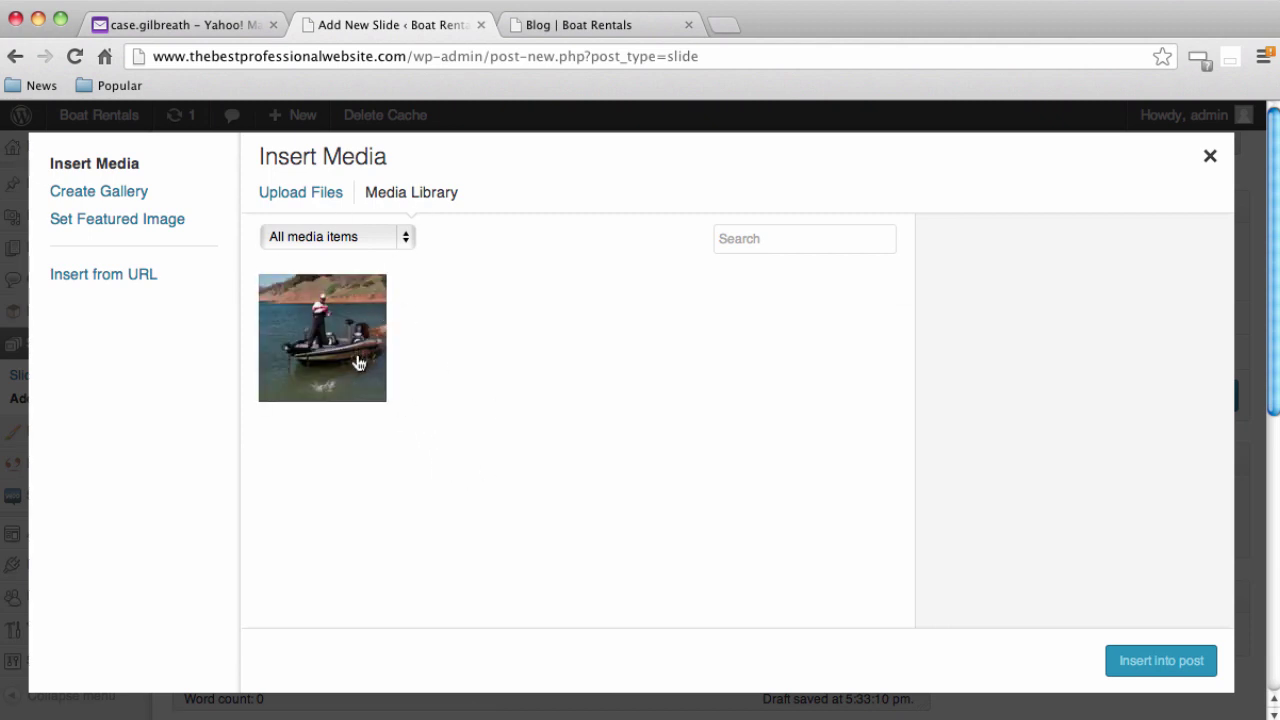
Insert the fishingboat photo from the Media Library with Link To set to None
left_click(322, 196)
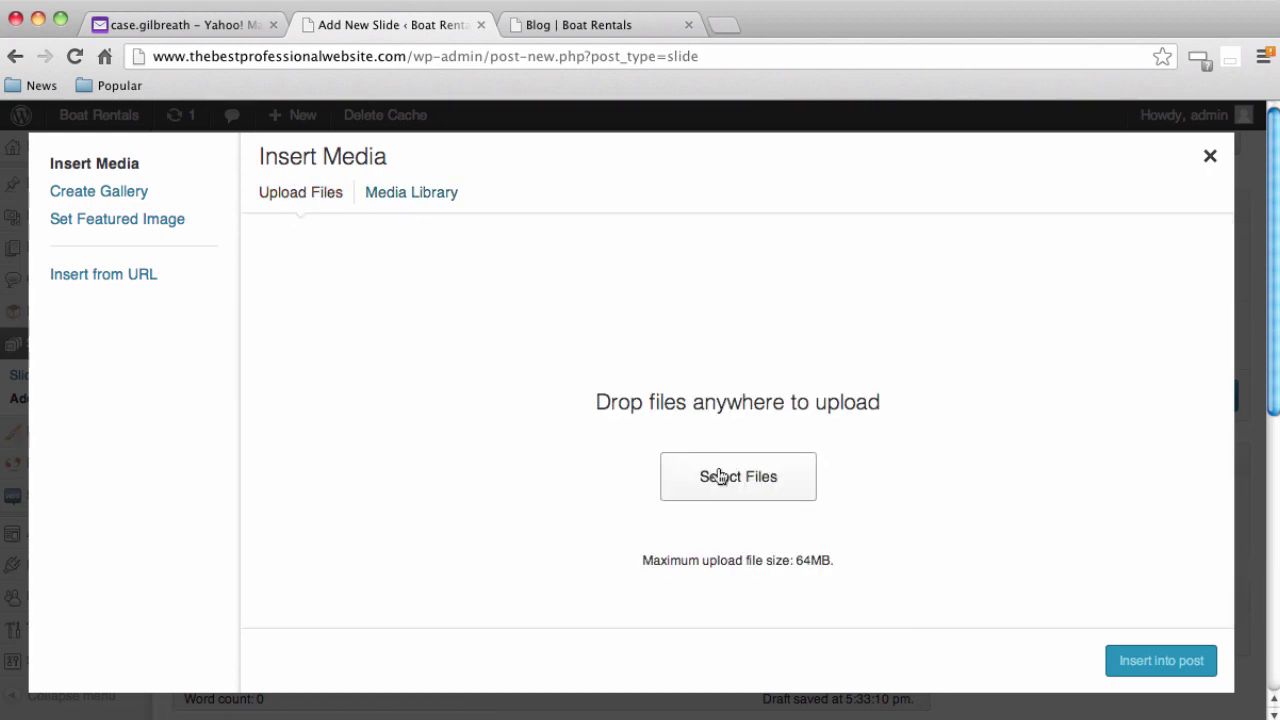
left_click(718, 502)
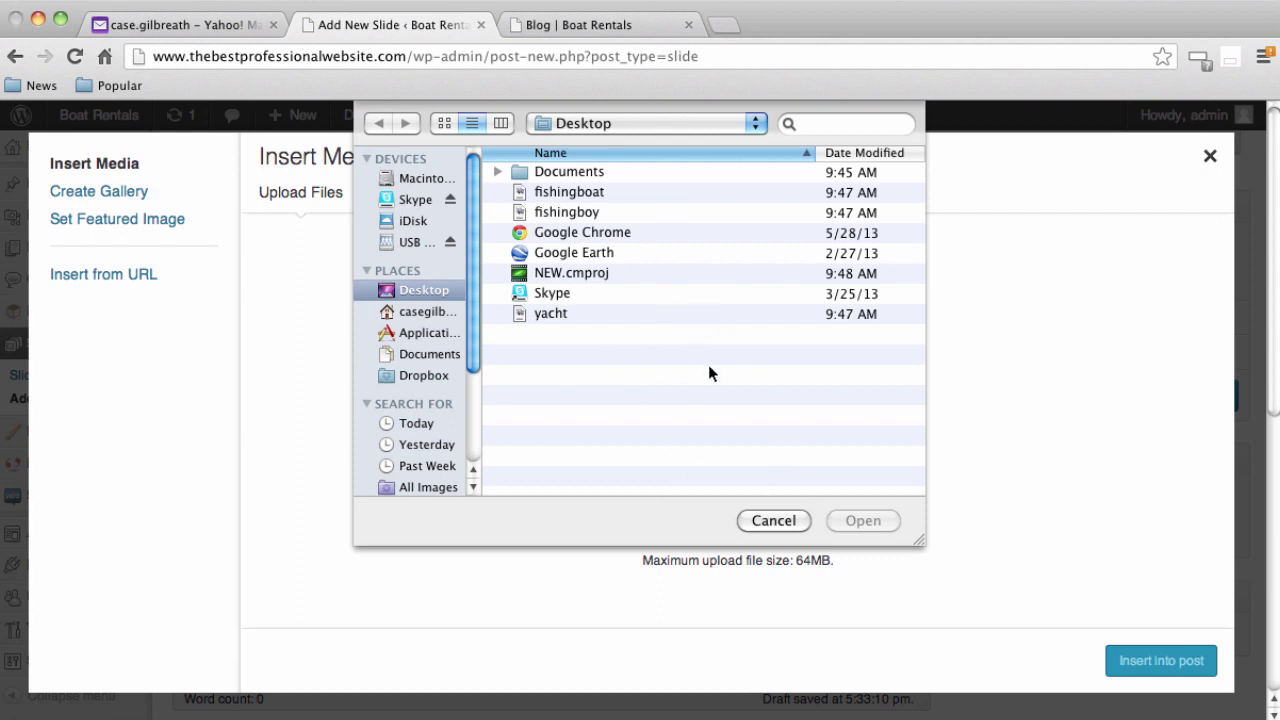
left_click(774, 521)
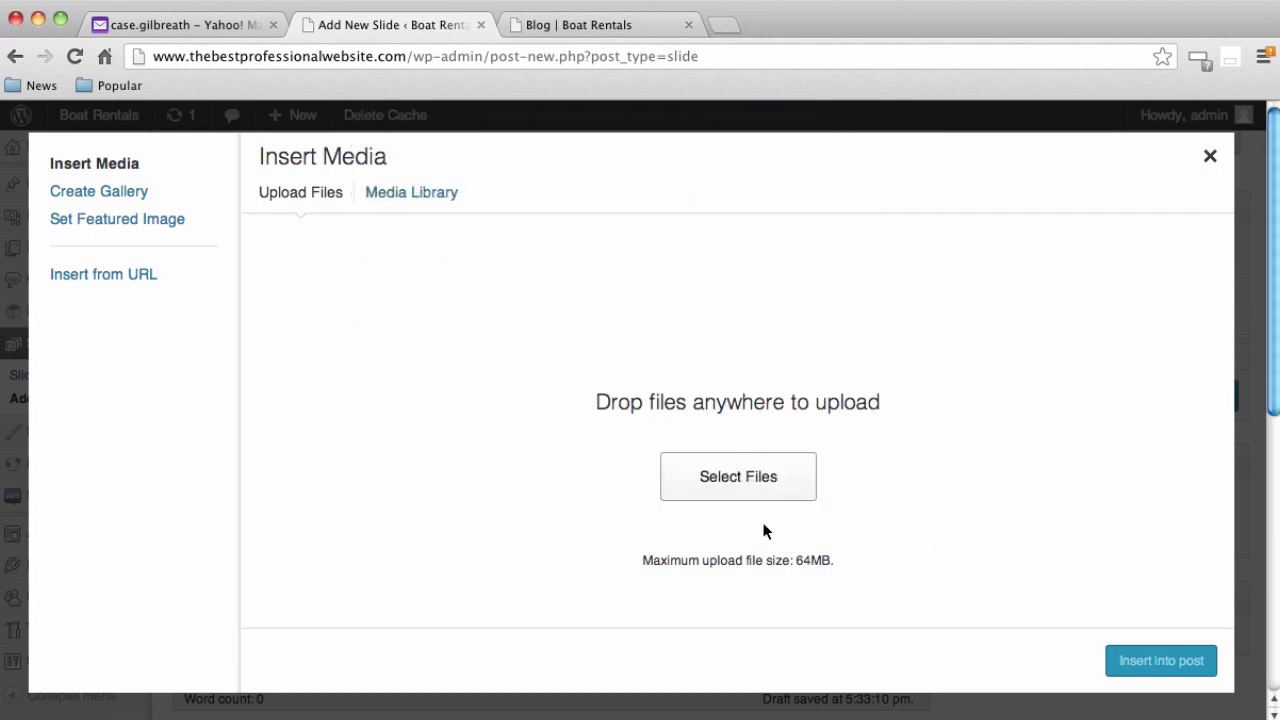
left_click(430, 207)
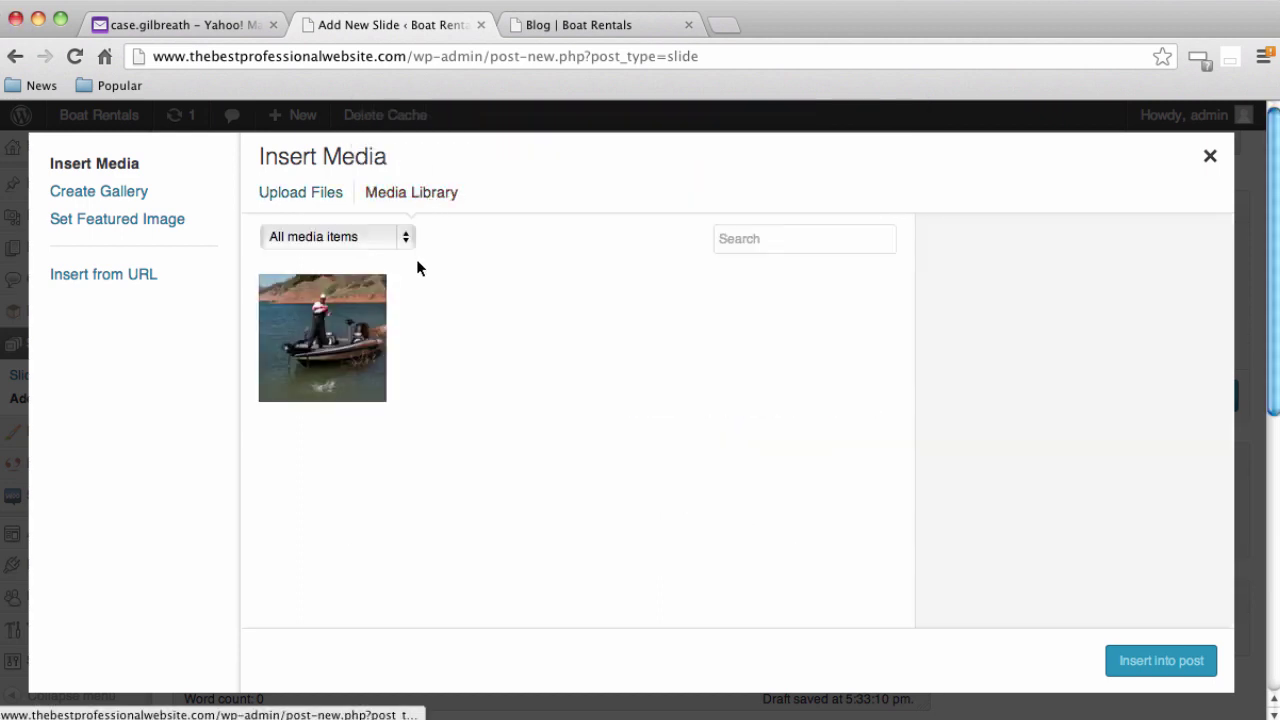
left_click(337, 326)
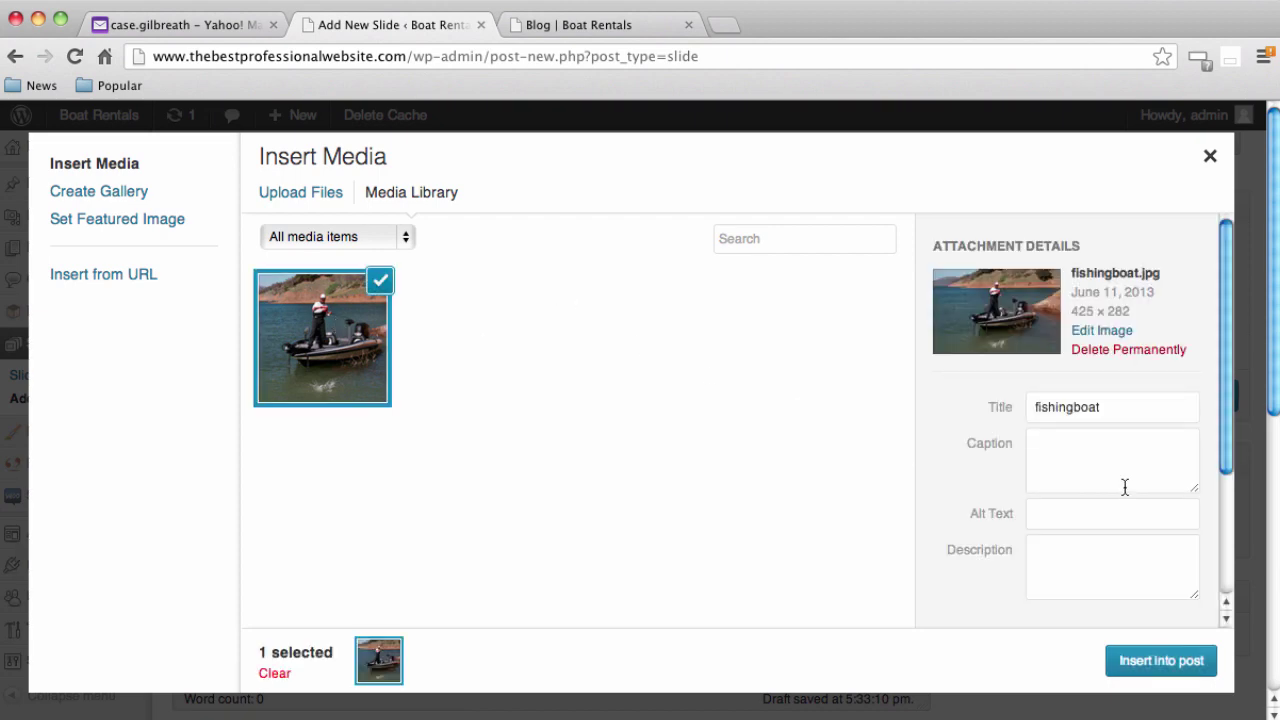
scroll(1123, 486, "down", 3)
scroll(1124, 490, "down", 2)
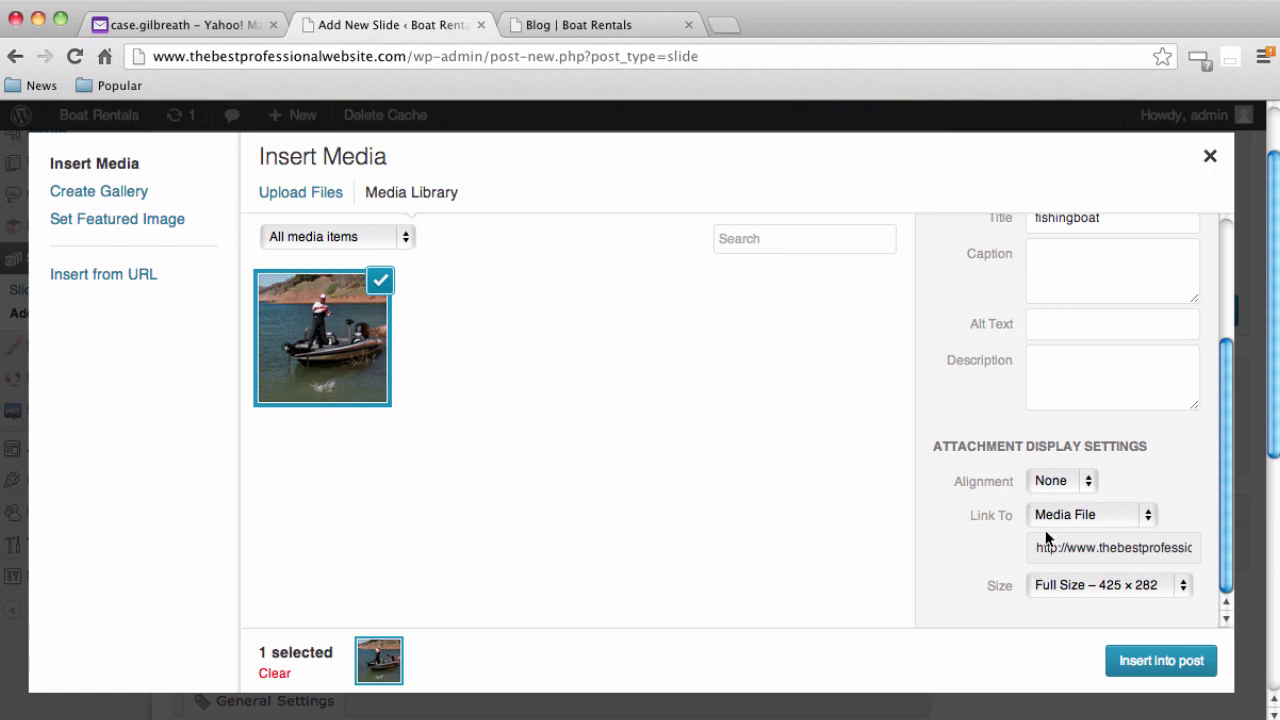
left_click(1098, 517)
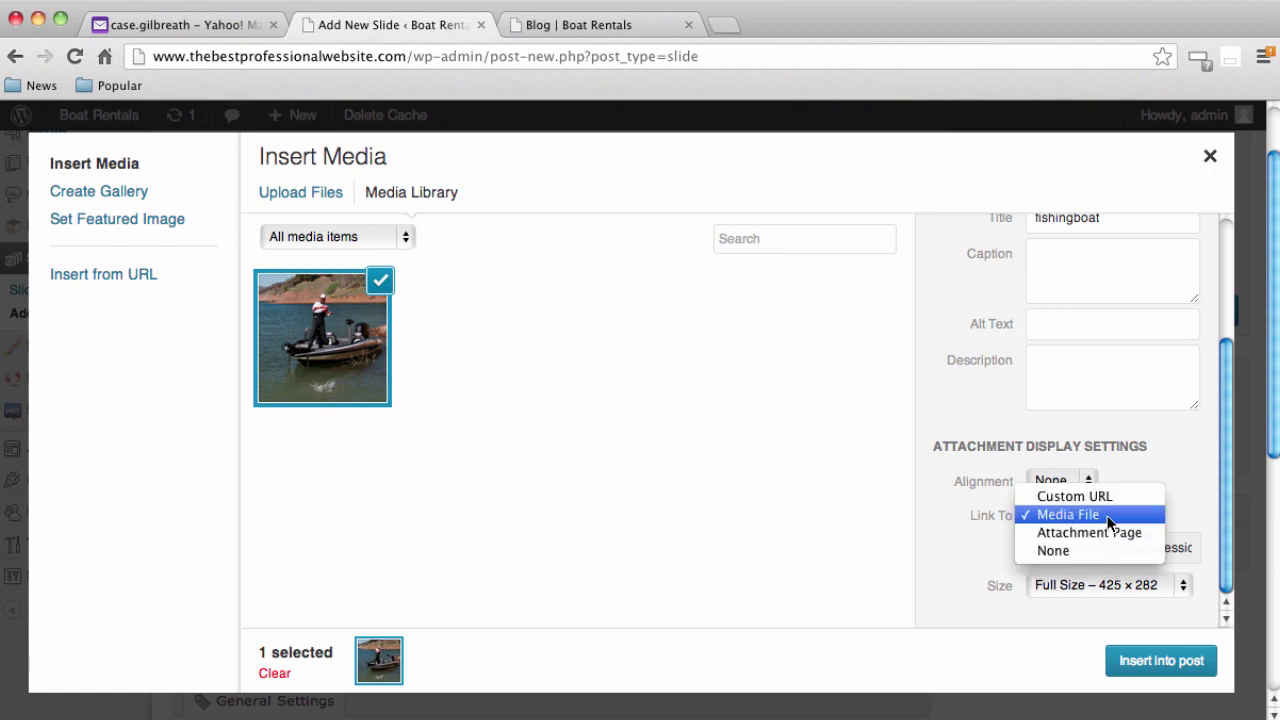
left_click(1062, 547)
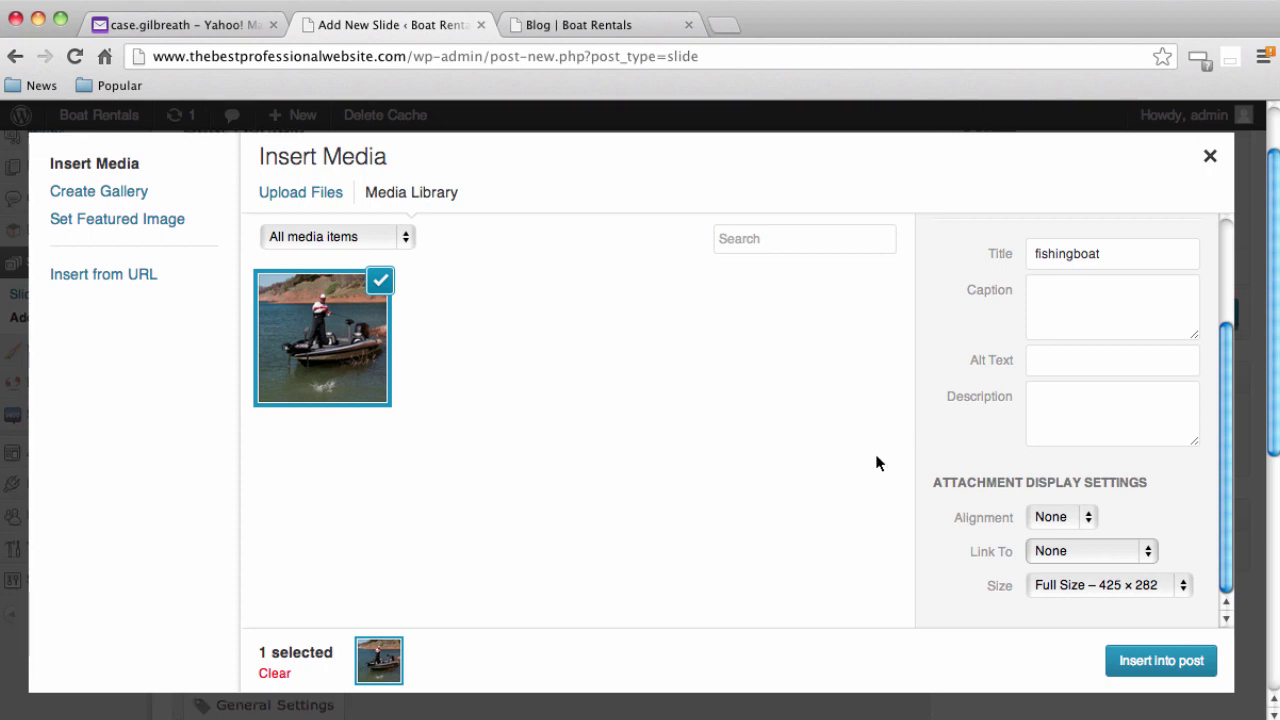
left_click(1183, 660)
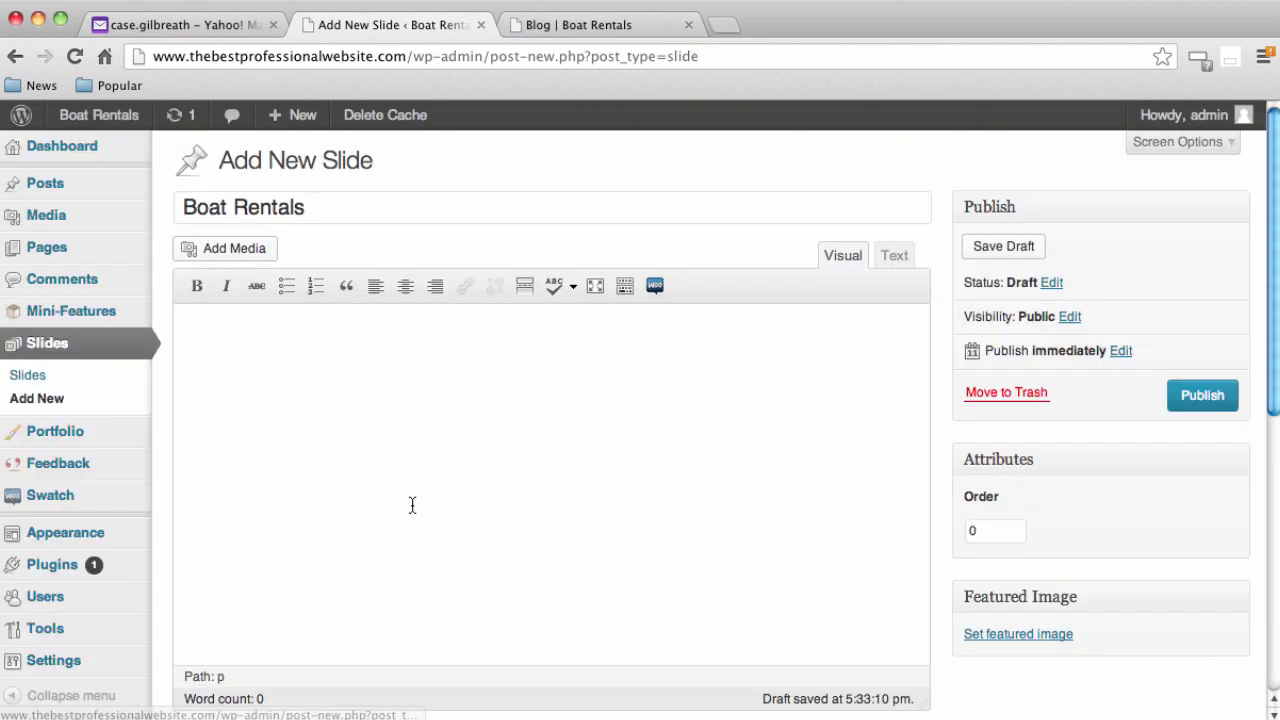
Publish the Boat Rentals slide and switch to the site's Blog page
scroll(854, 477, "down", 5)
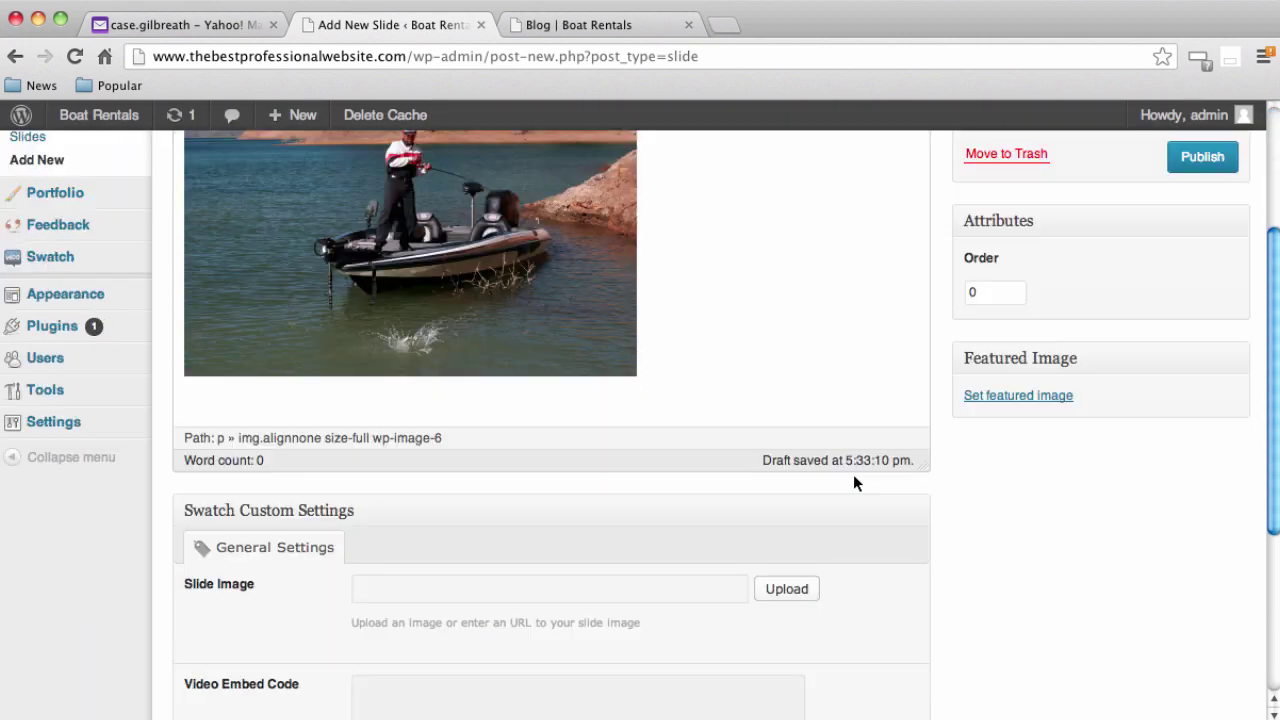
scroll(855, 483, "down", 4)
scroll(855, 483, "down", 2)
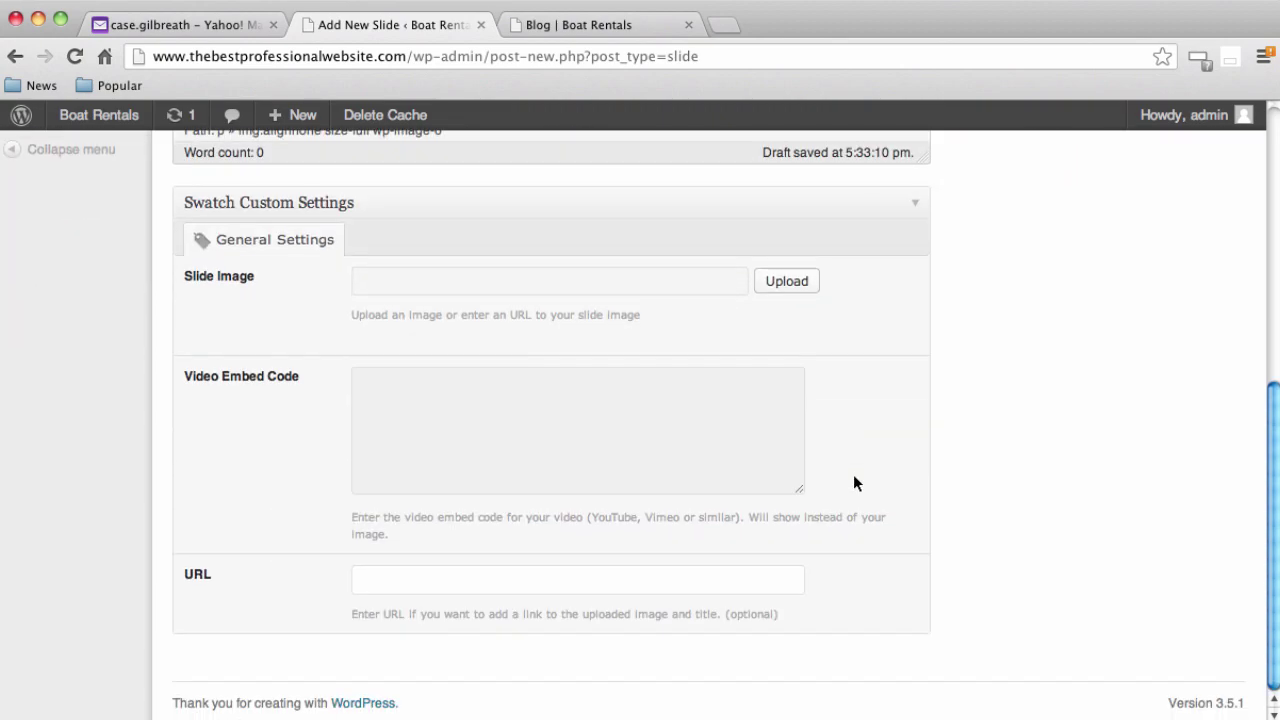
scroll(854, 480, "up", 10)
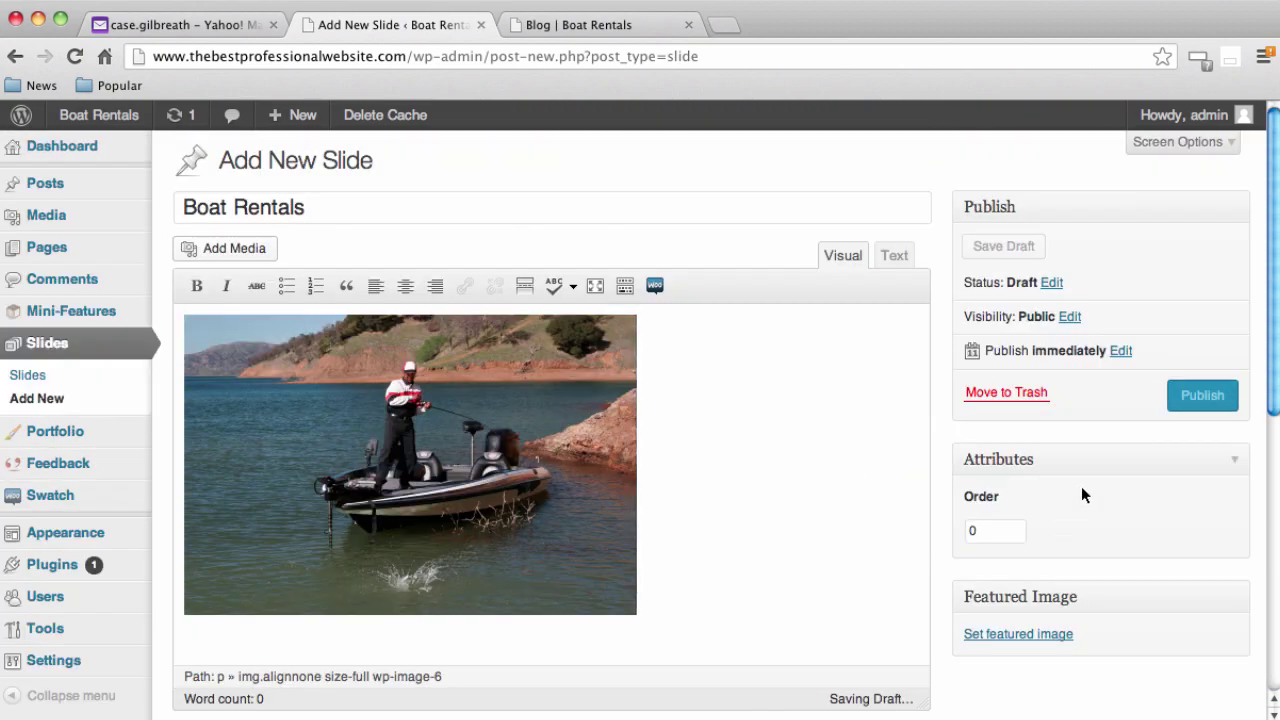
left_click(1200, 400)
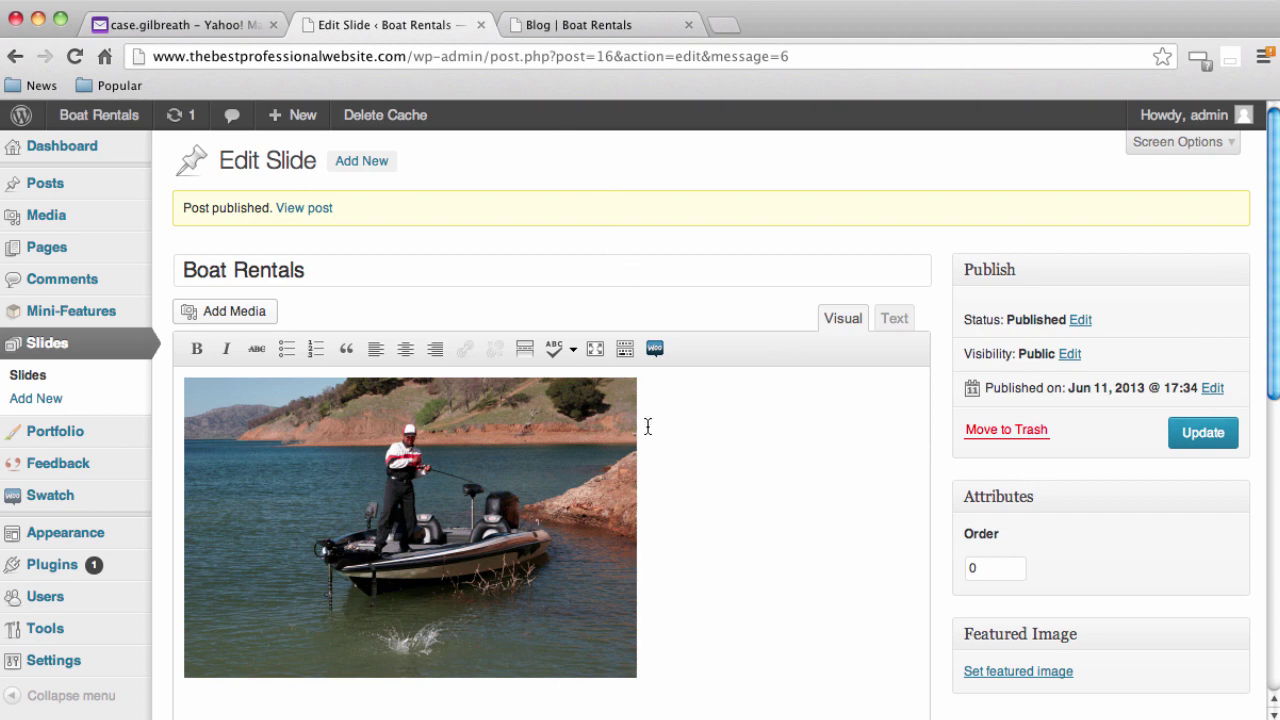
left_click(601, 25)
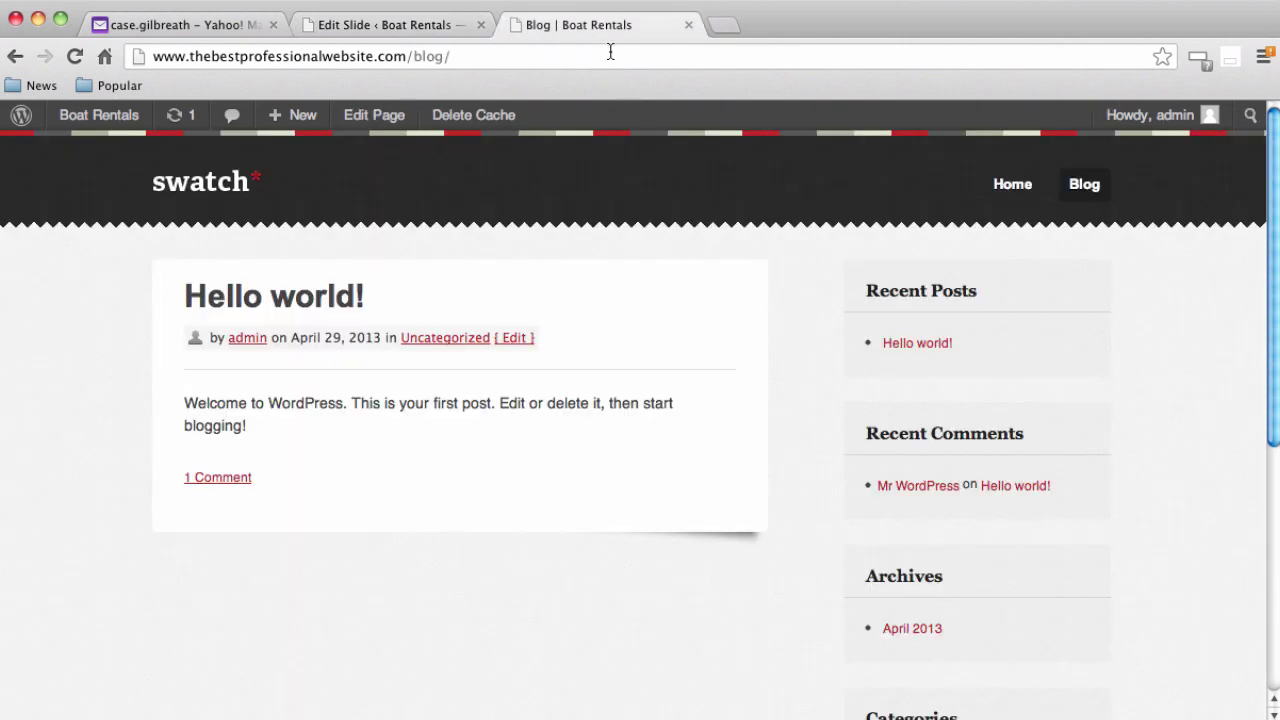
View the live Home page's fishing boat slide, then return to the Edit Slide page
left_click(610, 56)
left_click(1018, 192)
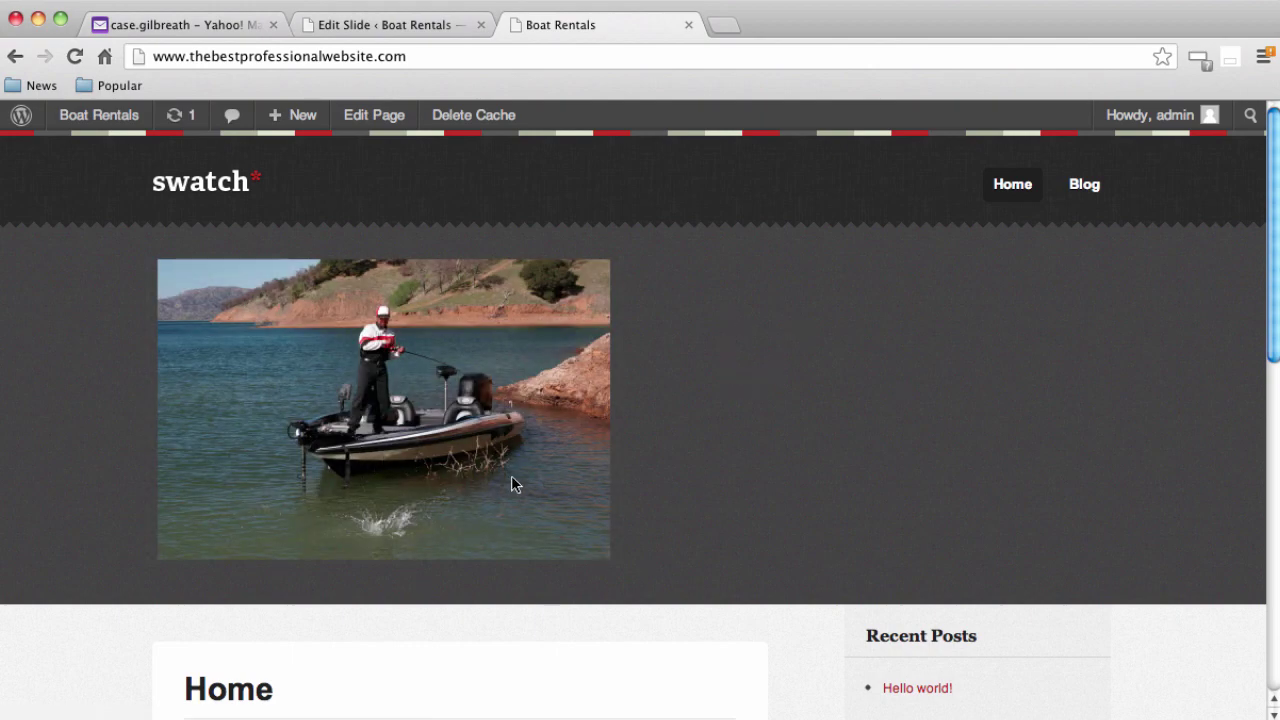
scroll(266, 439, "down", 3)
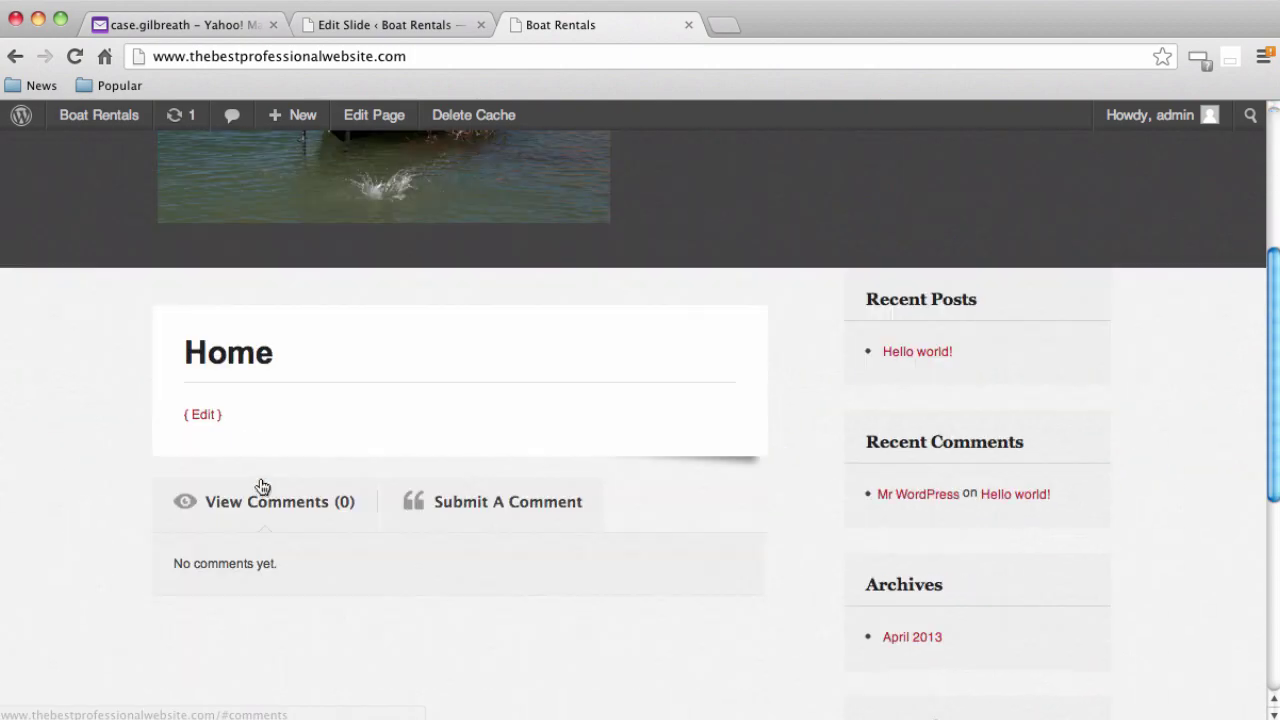
scroll(259, 484, "up", 3)
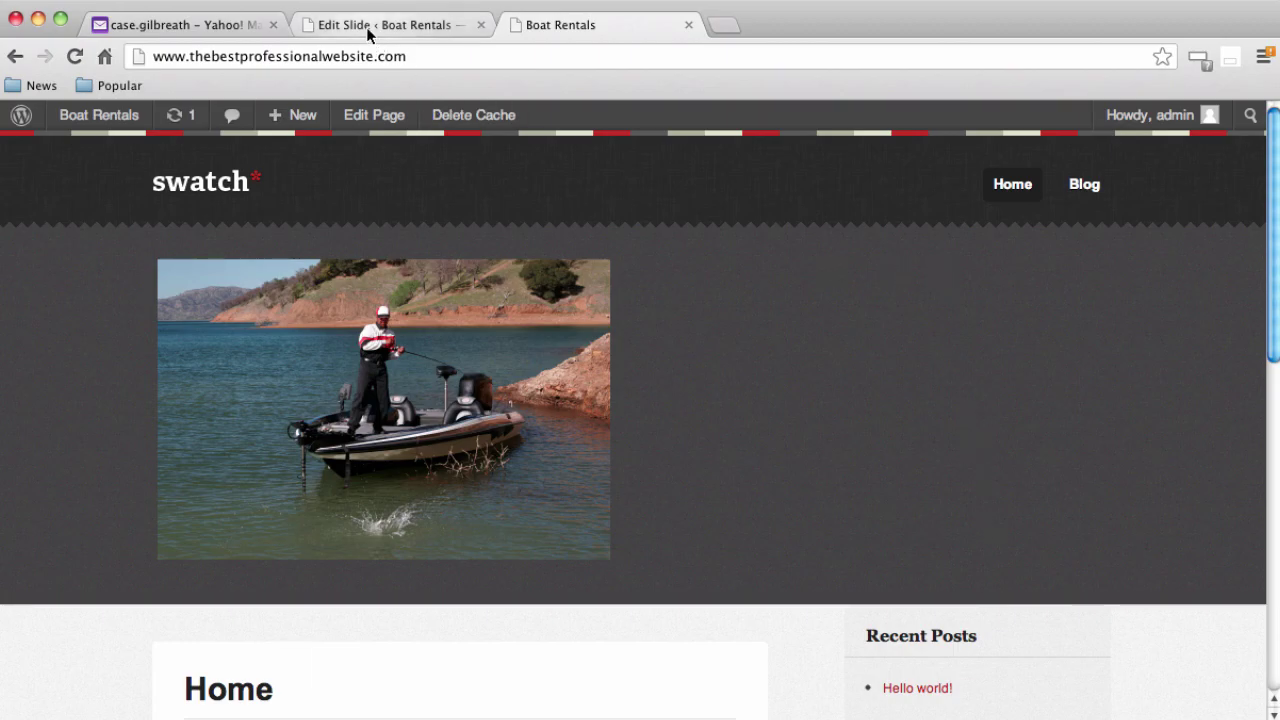
left_click(439, 31)
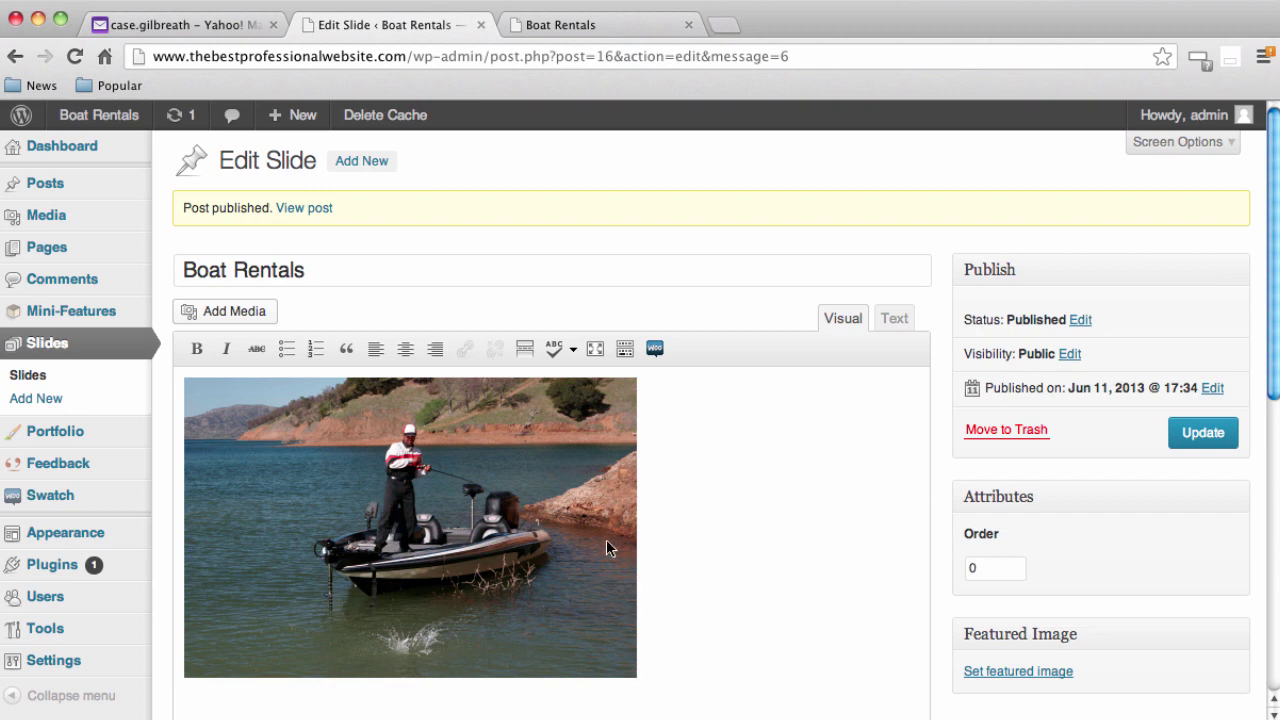
In a new tab, search the web for 'lorem ipsum' and open lipsum.com
left_click(722, 25)
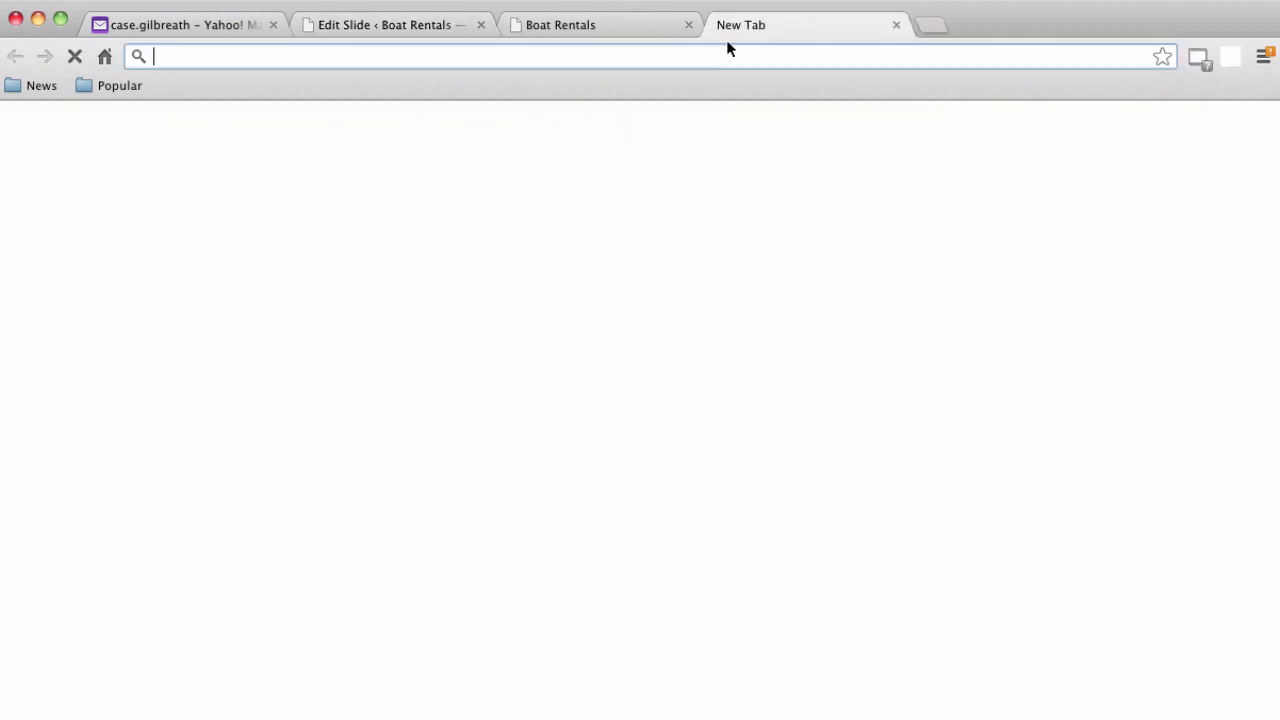
type("lore")
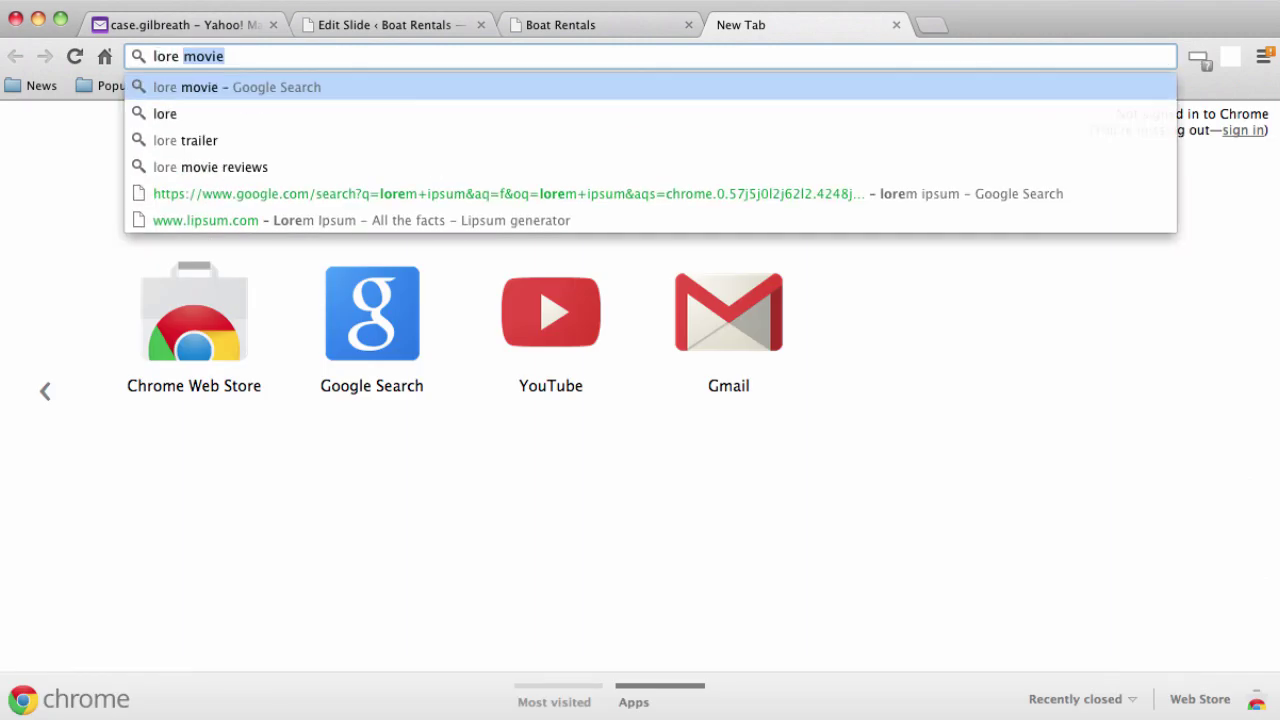
type(" ipsu")
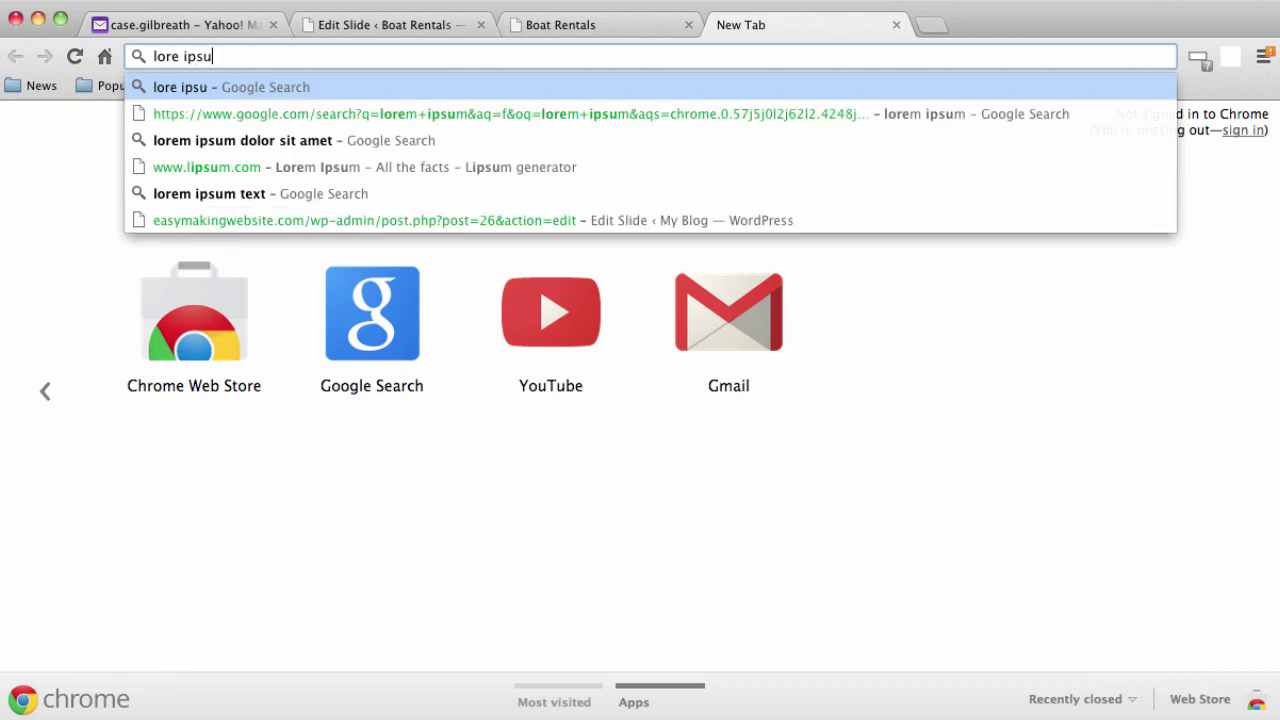
key("BackSpace")
key("BackSpace")
key("BackSpace")
key("BackSpace")
key("BackSpace")
type("m ipsum")
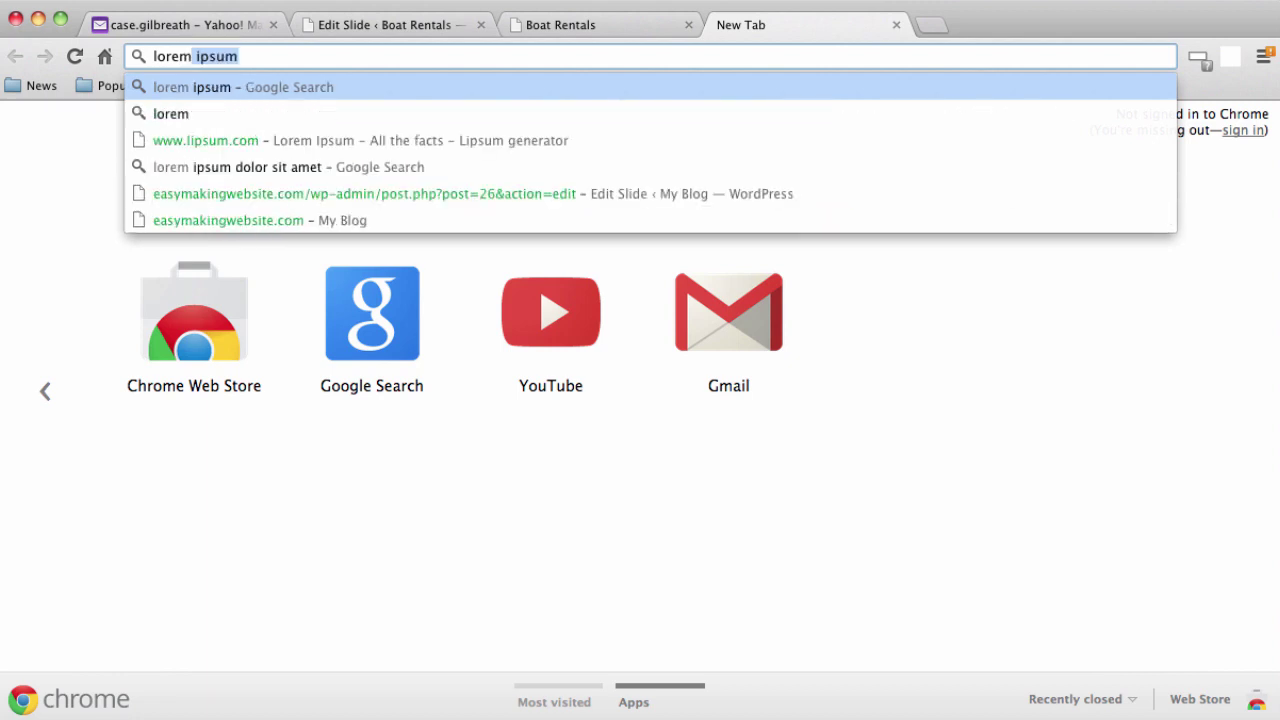
key("Escape")
key("Return")
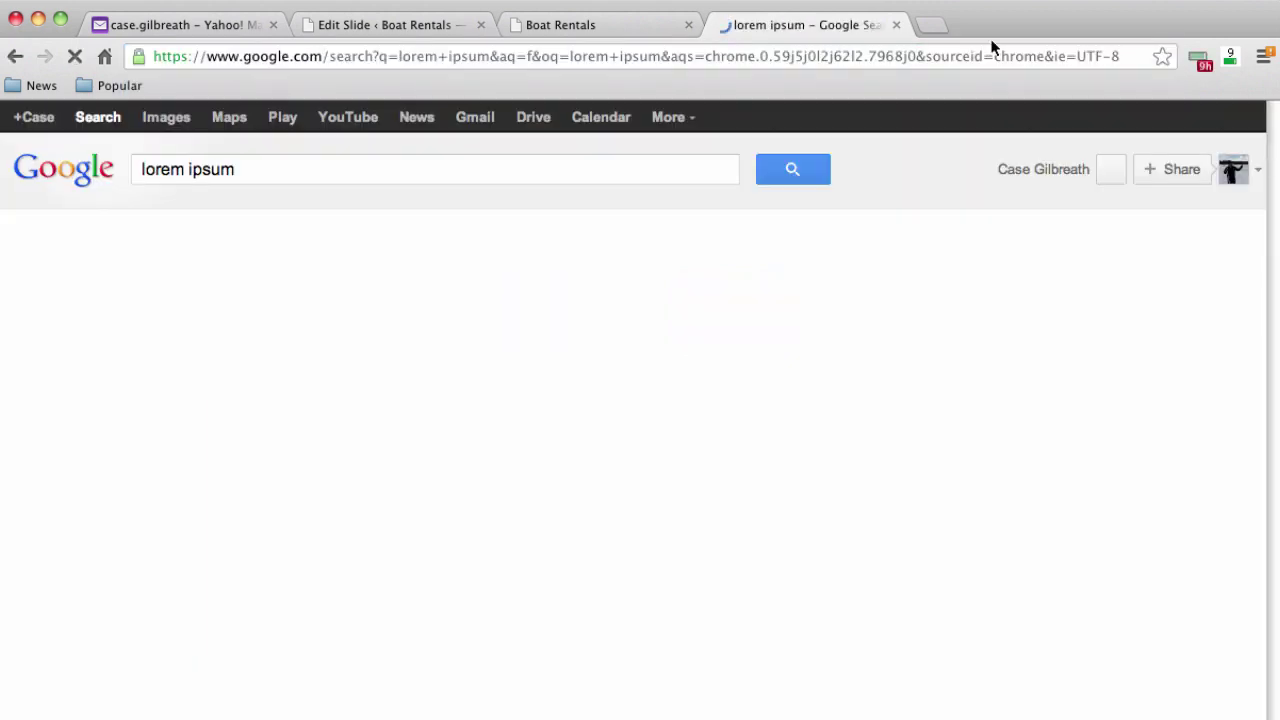
left_click(470, 311)
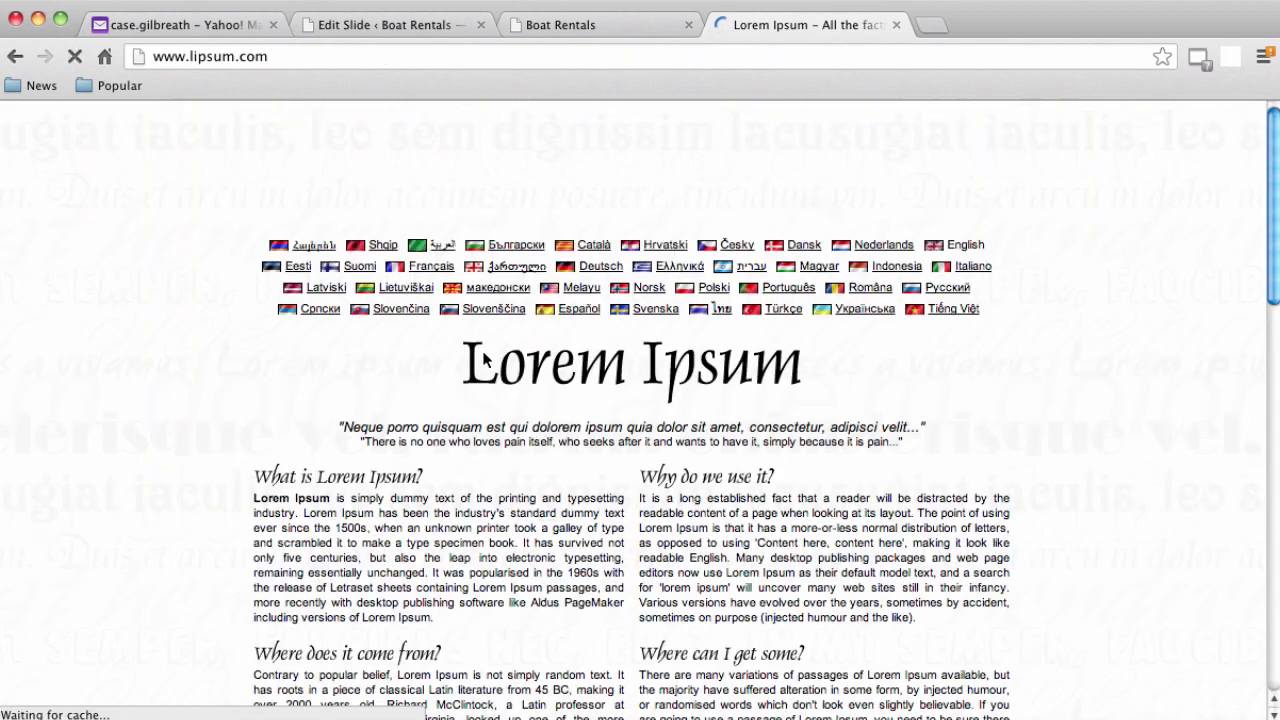
Copy the first 'What is Lorem Ipsum?' paragraph and go back to the Boat Rentals tab
scroll(482, 370, "down", 2)
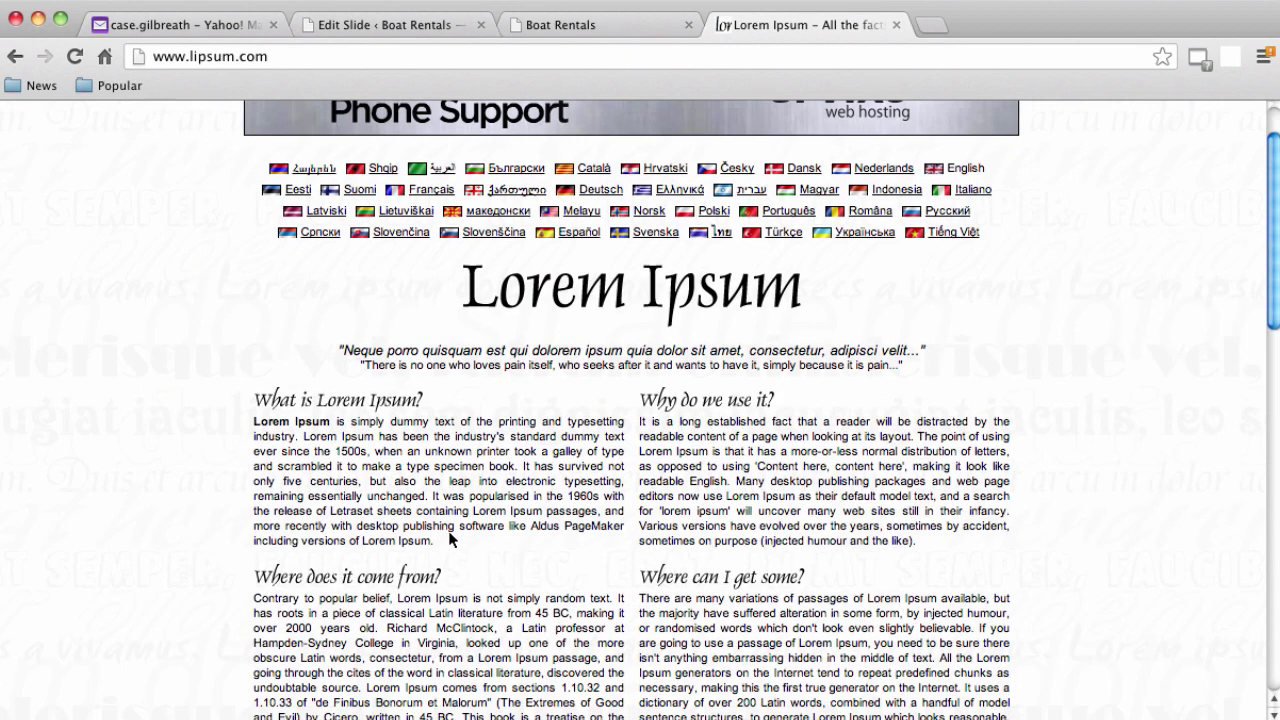
left_click_drag(449, 540, 255, 424)
key("super+c")
right_click(268, 430)
left_click(290, 434)
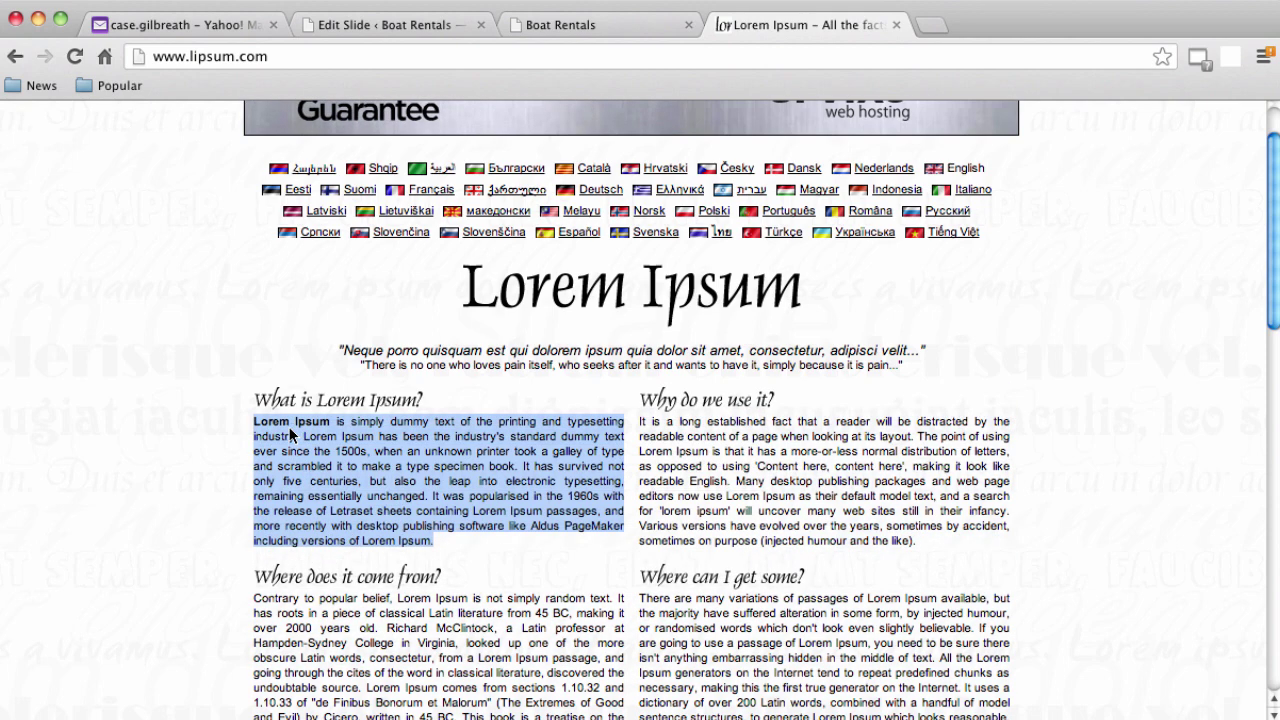
left_click(600, 25)
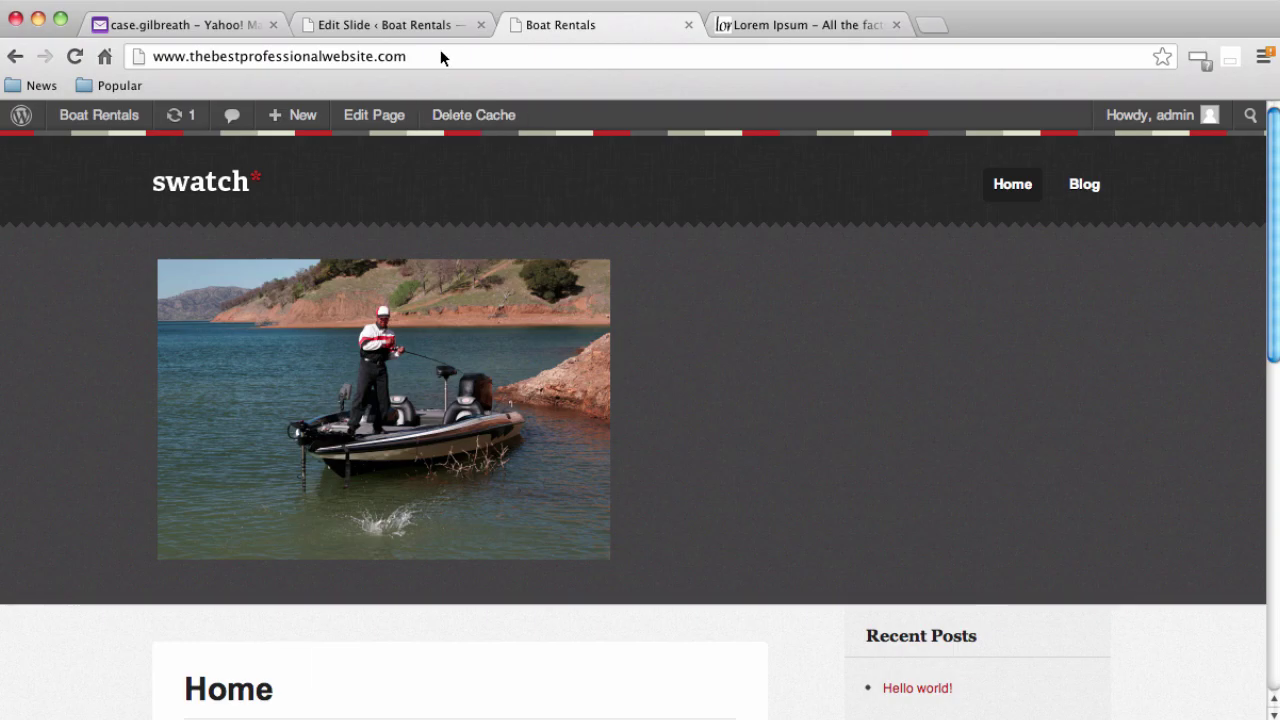
Paste the Lorem Ipsum paragraph into the slide, right-align the boat photo, and update the slide
left_click(428, 25)
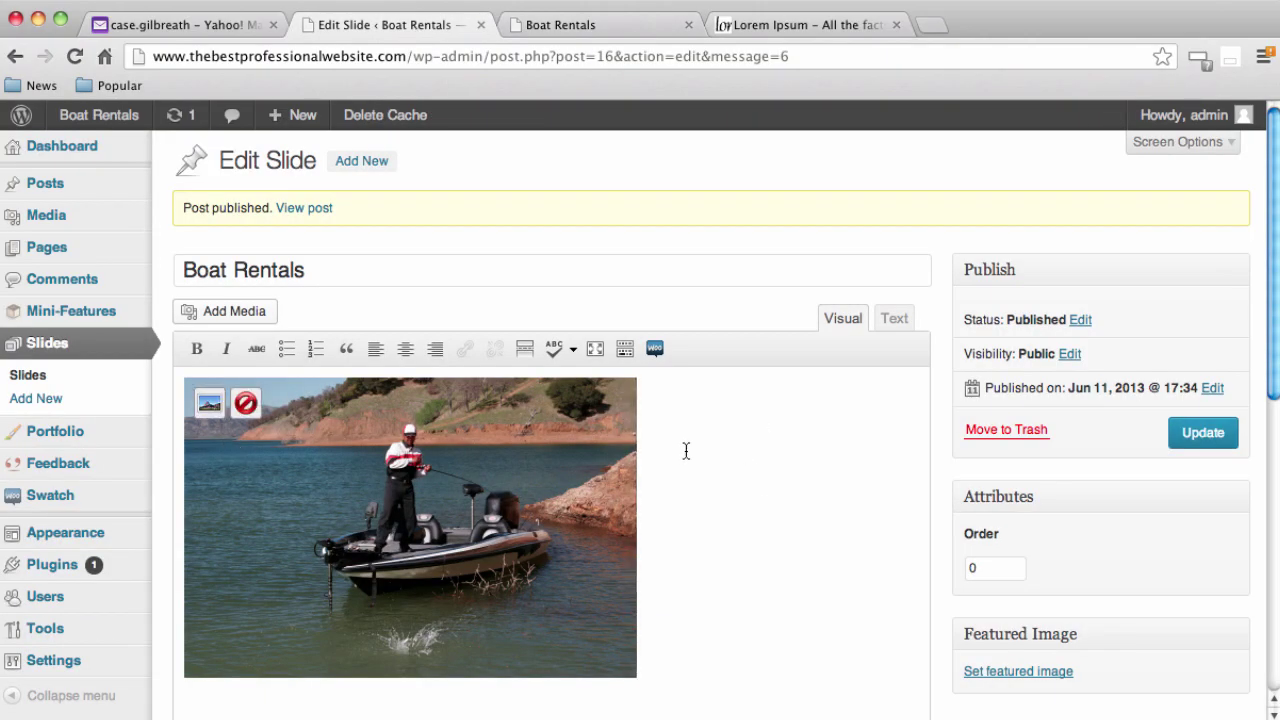
key("super+v")
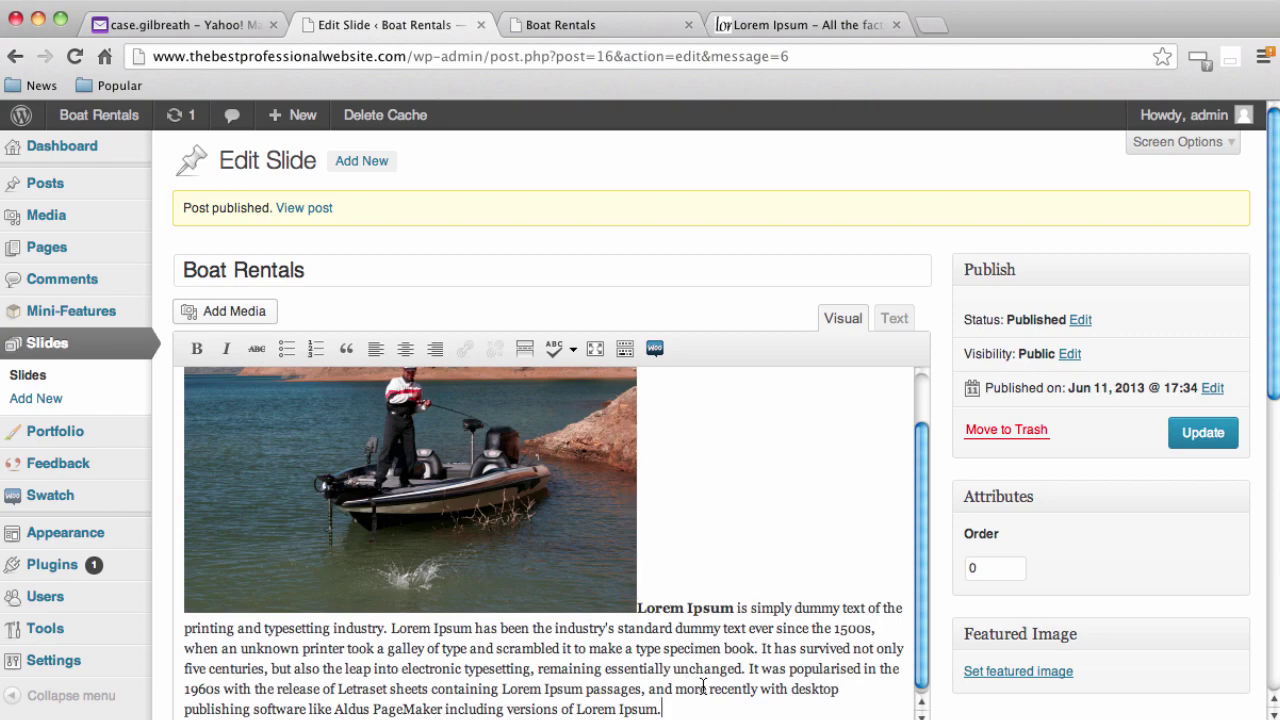
left_click(186, 408)
left_click(201, 396)
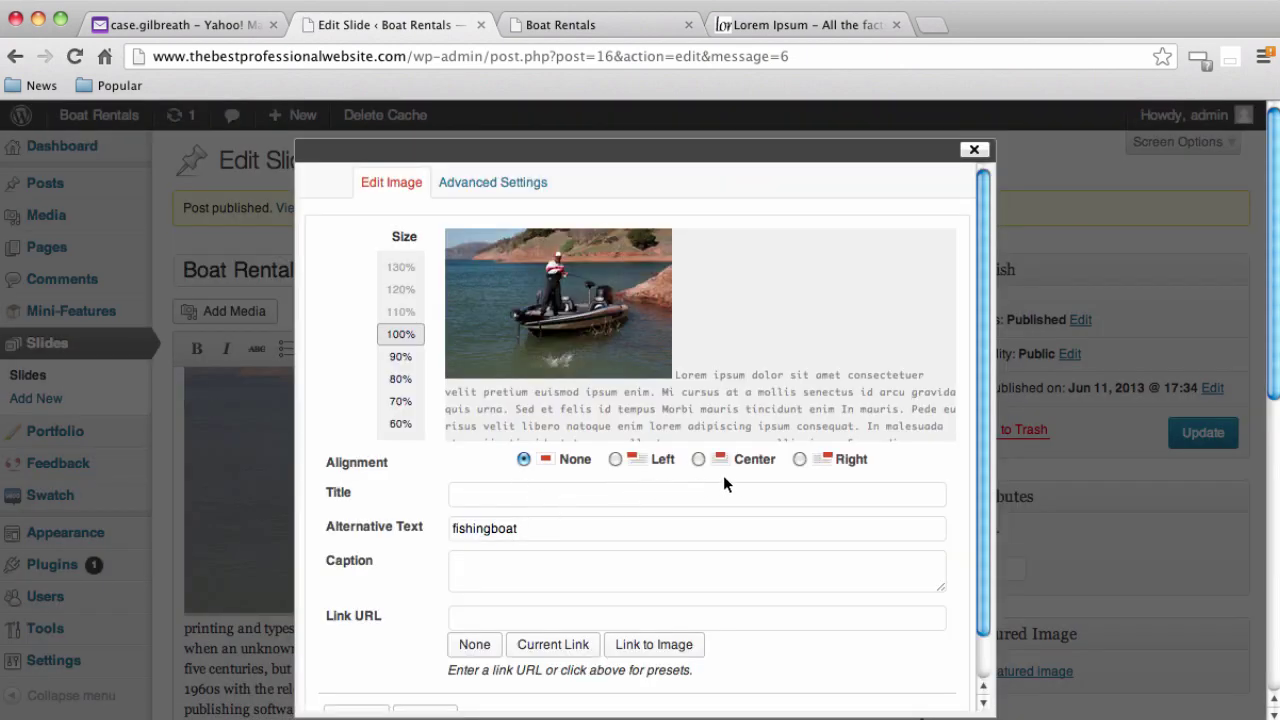
left_click(799, 460)
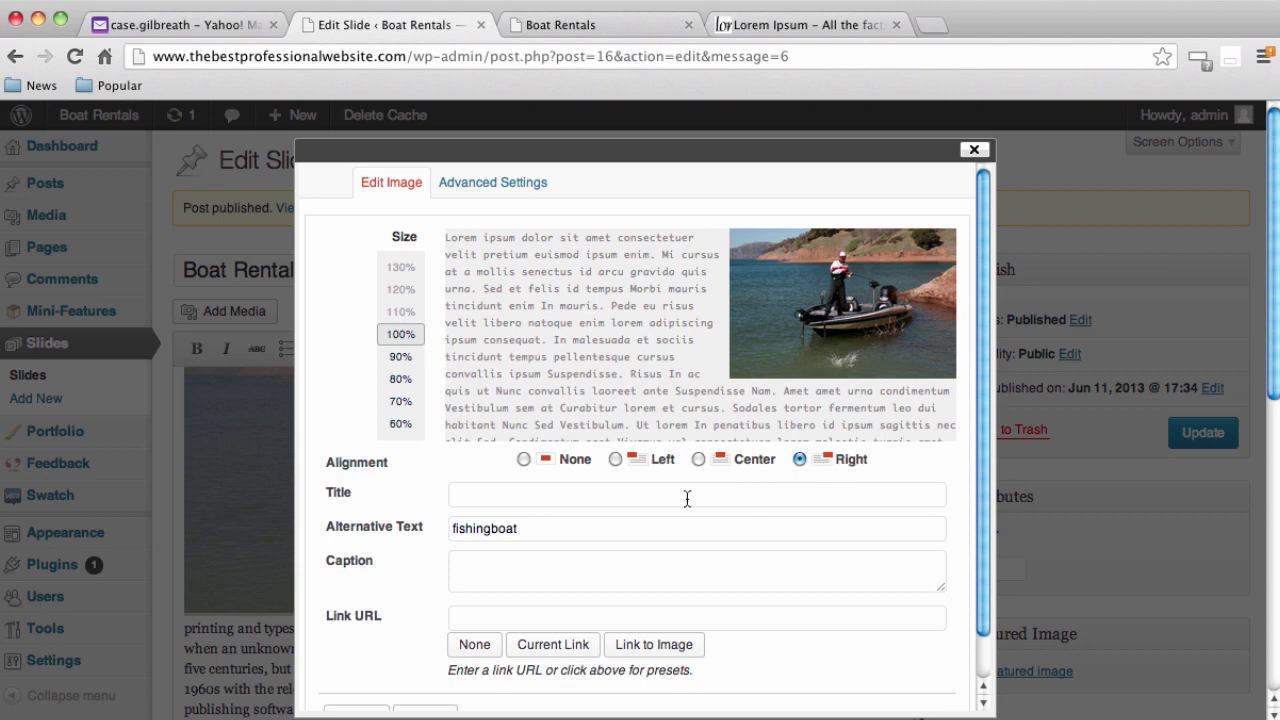
scroll(687, 498, "down", 3)
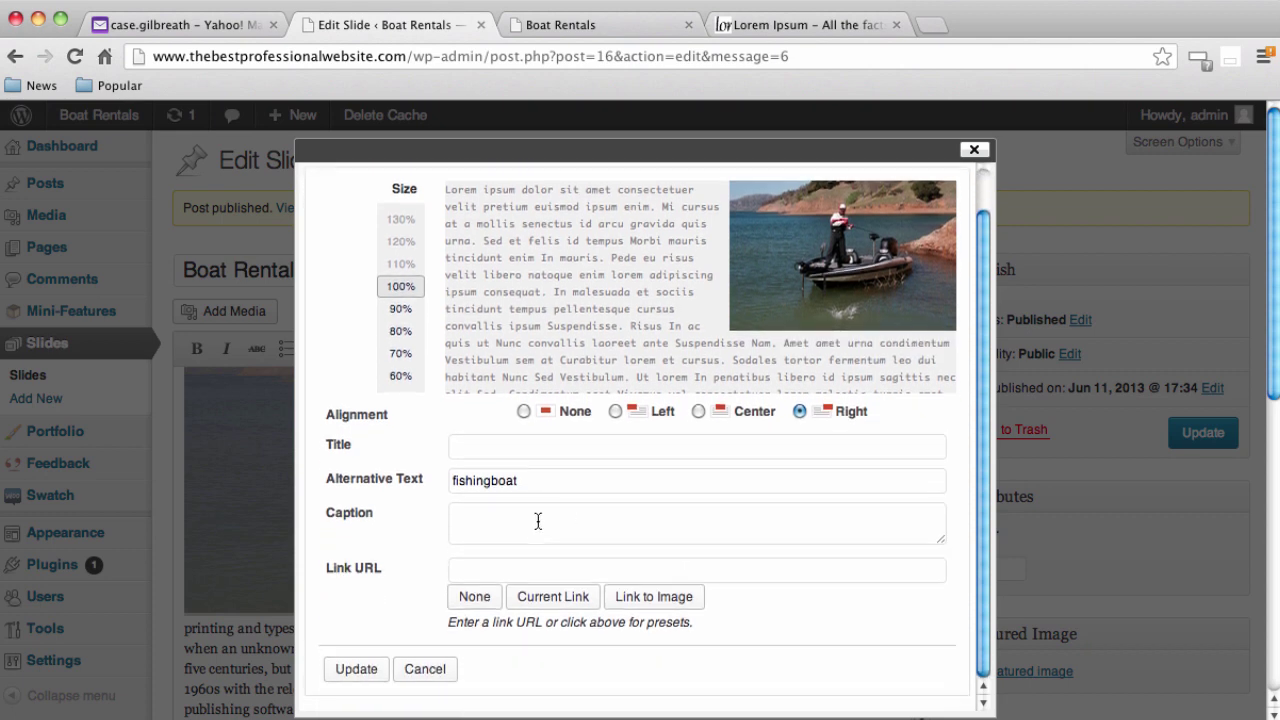
left_click(350, 643)
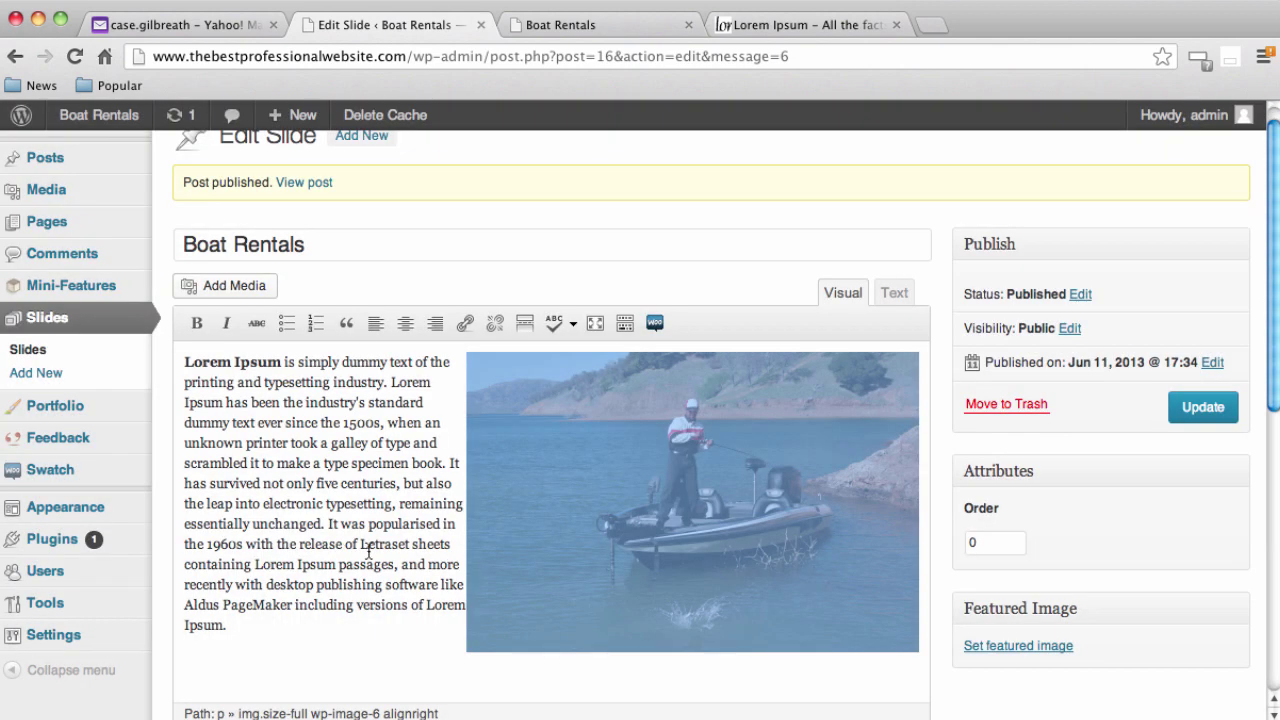
left_click(432, 523)
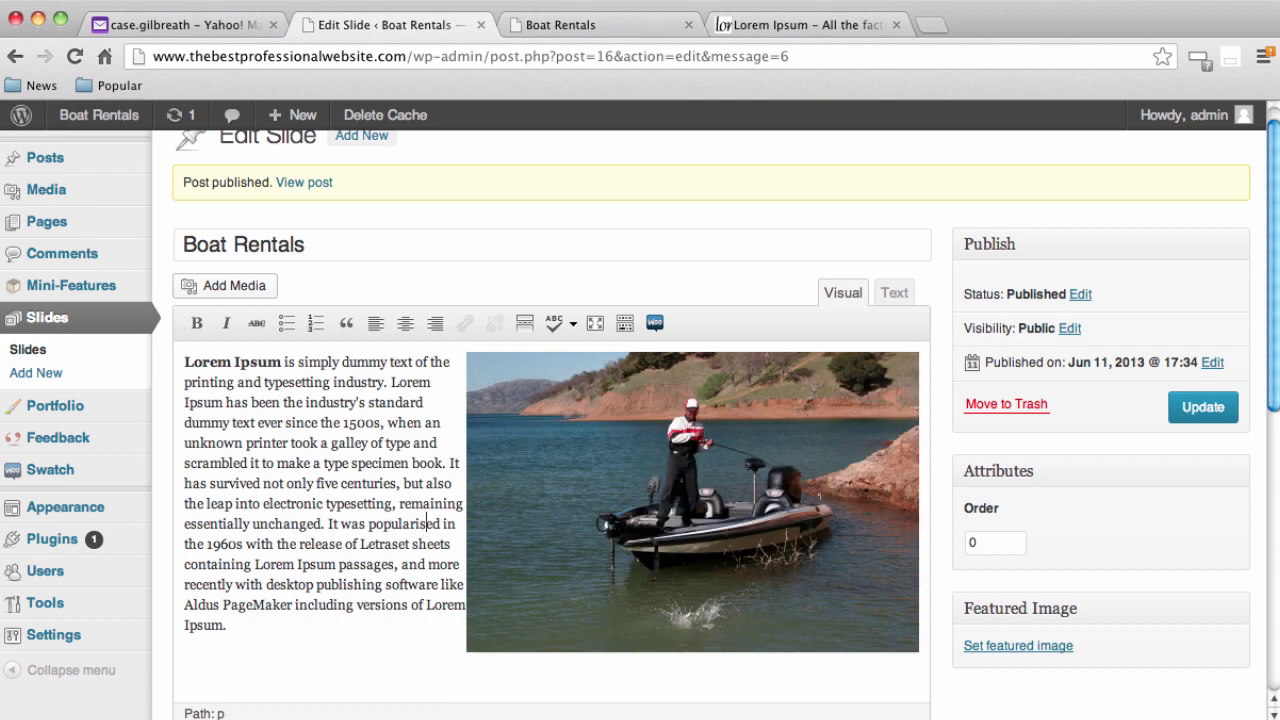
left_click(1201, 408)
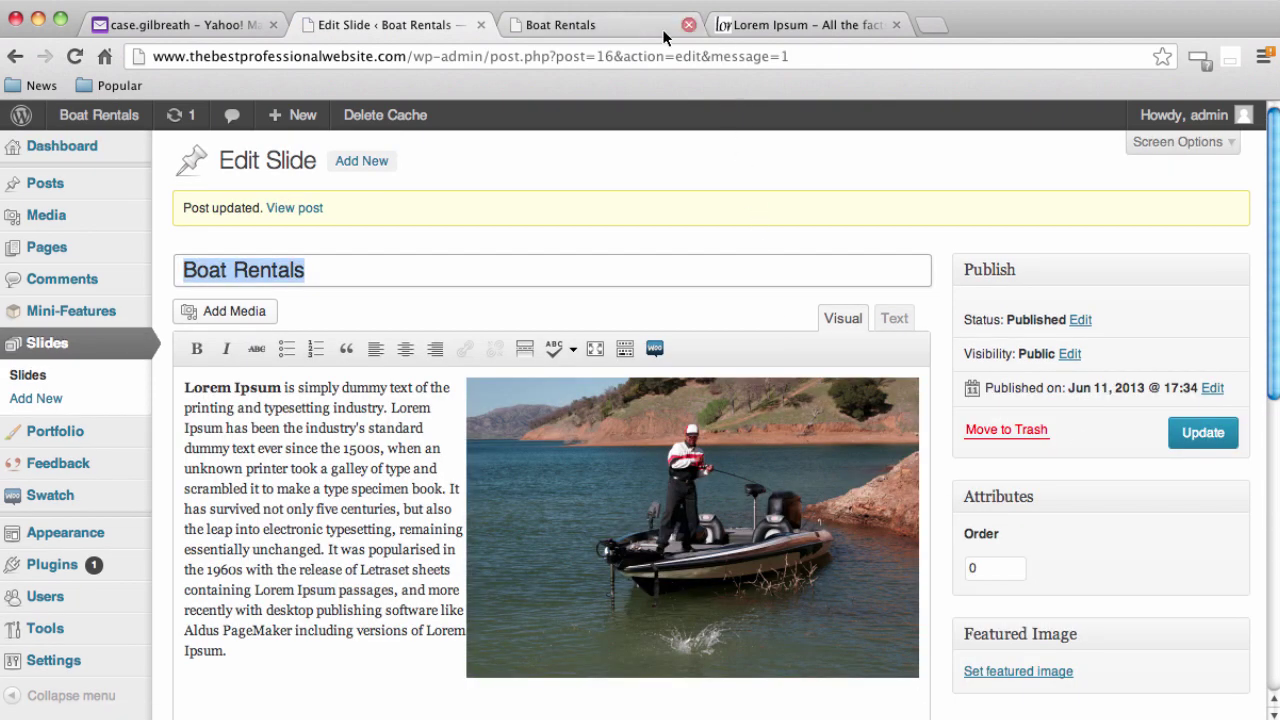
Reload the live Boat Rentals homepage to see the updated slide
left_click(590, 25)
left_click(551, 54)
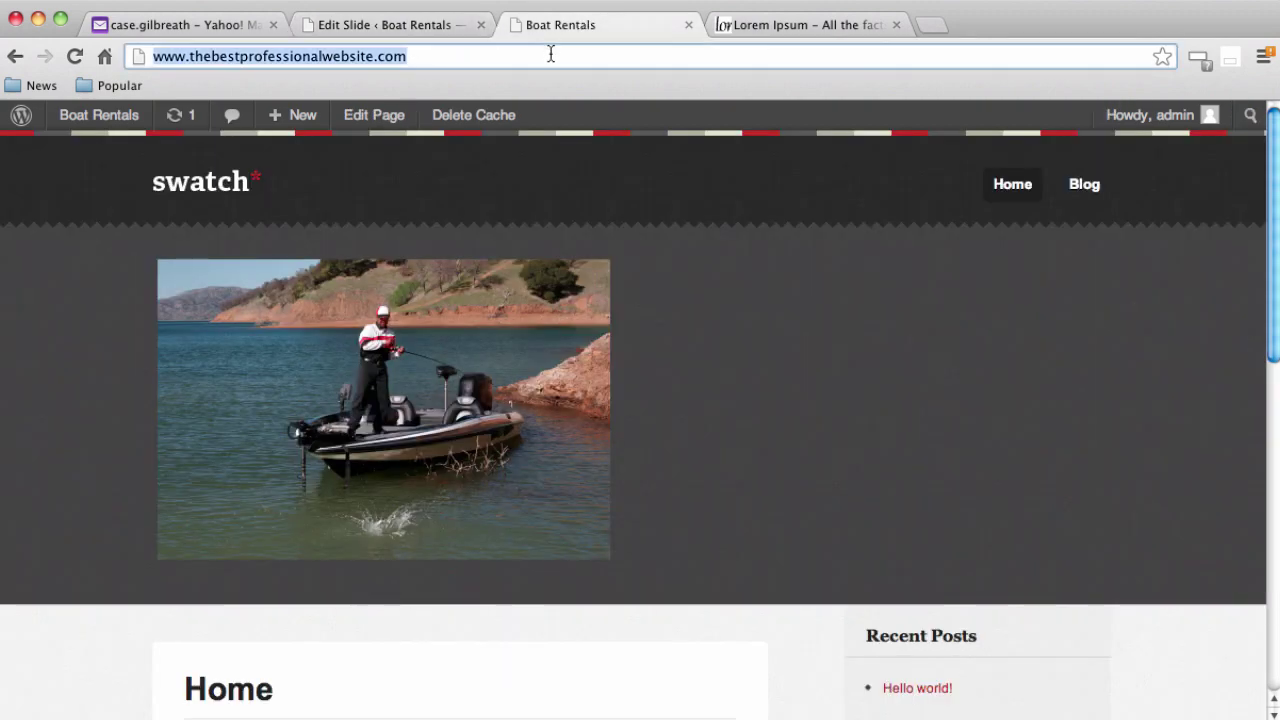
key("Return")
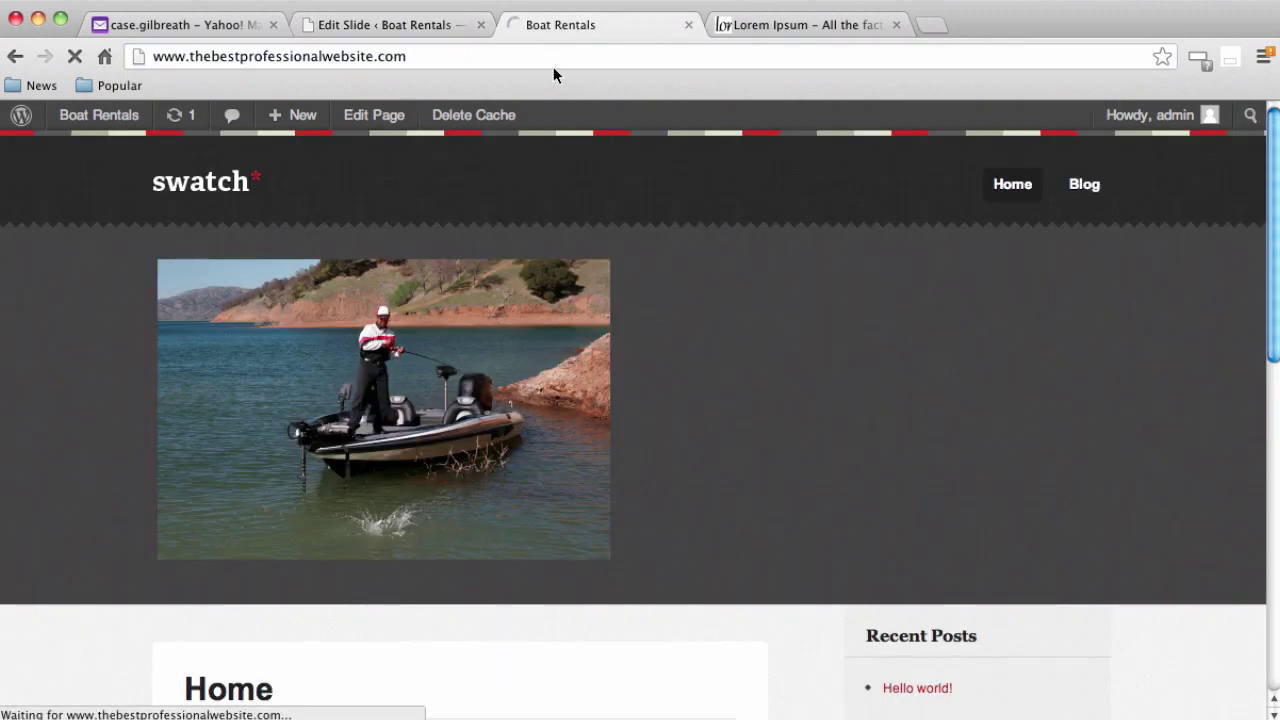
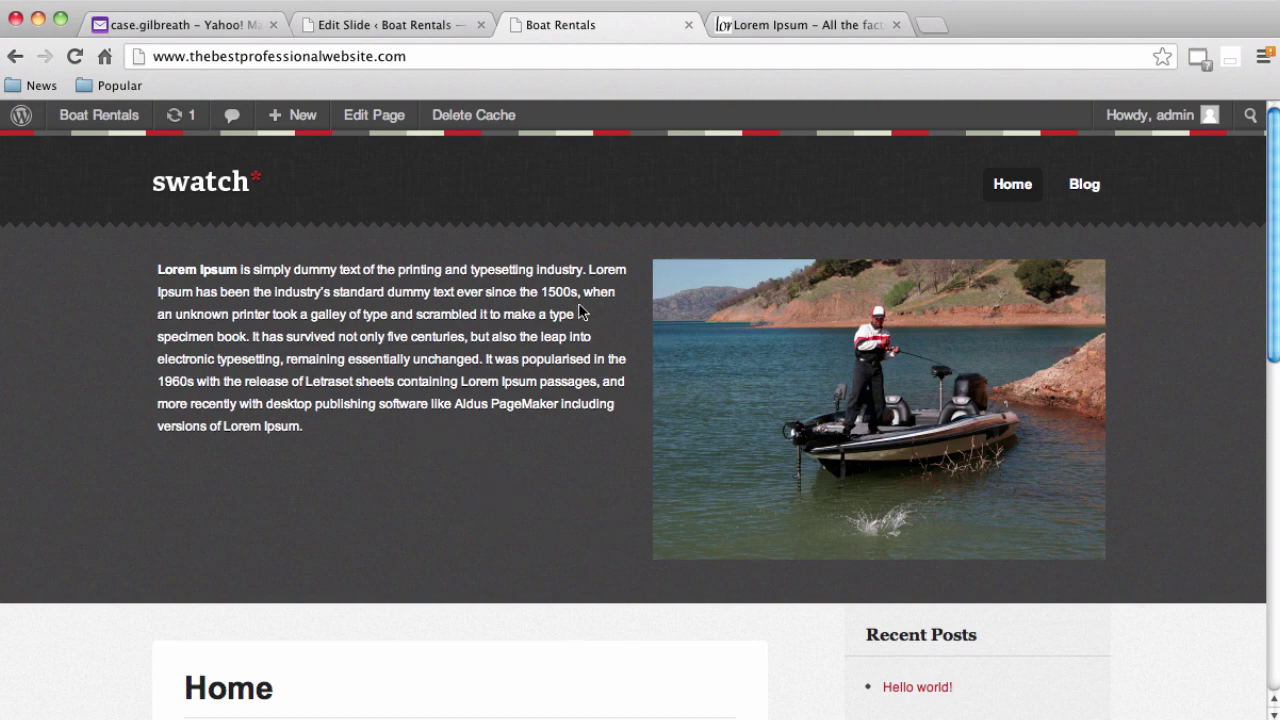
Create and publish a new slide titled 'Boat Rentals 2'
left_click(361, 30)
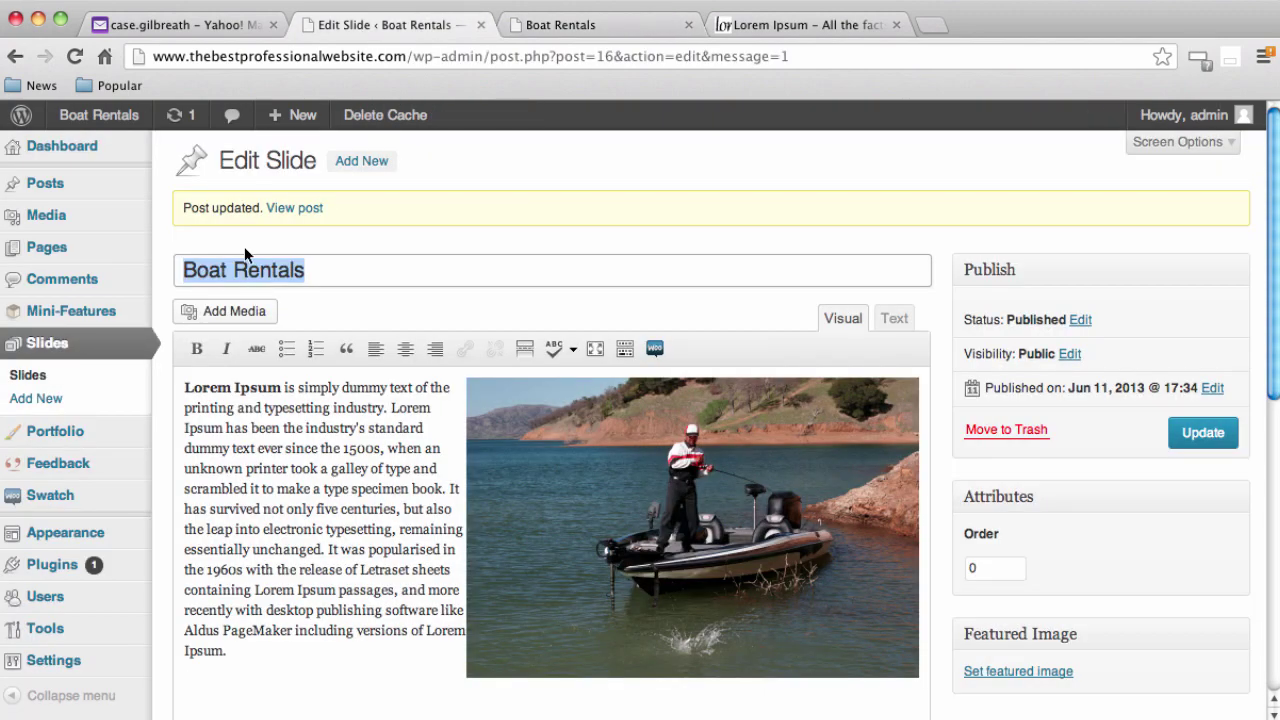
left_click(355, 170)
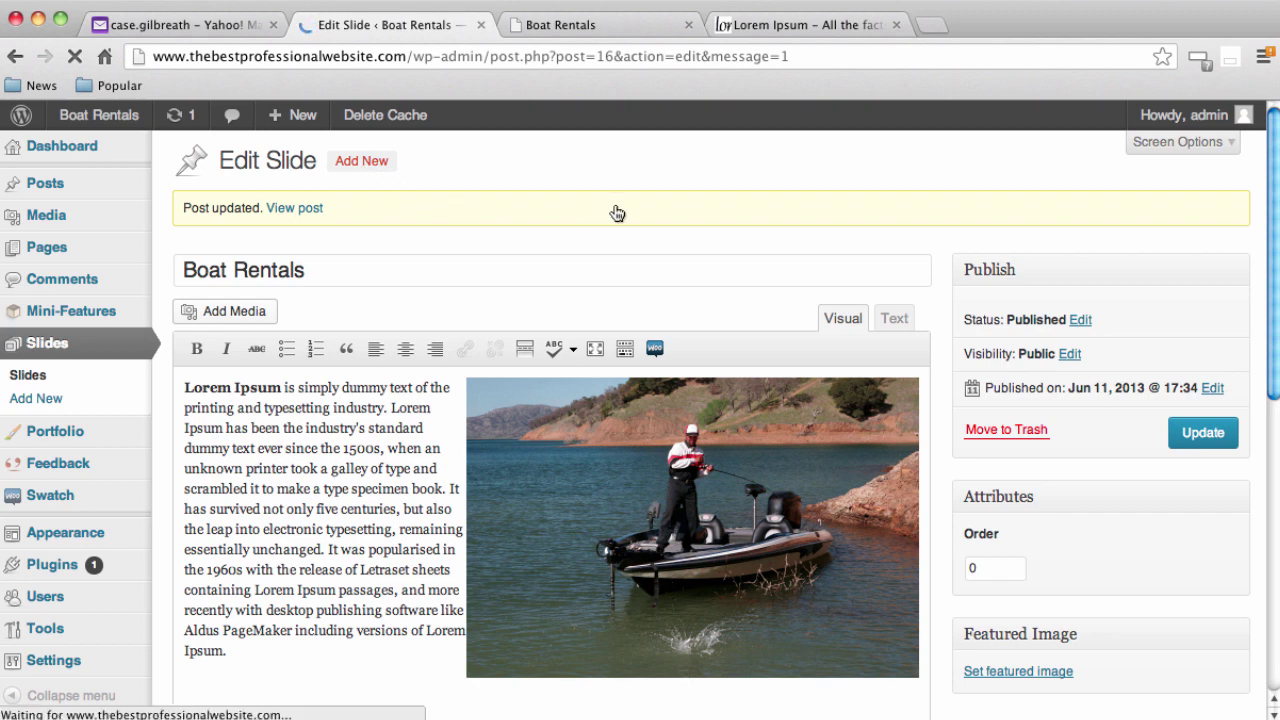
type("B")
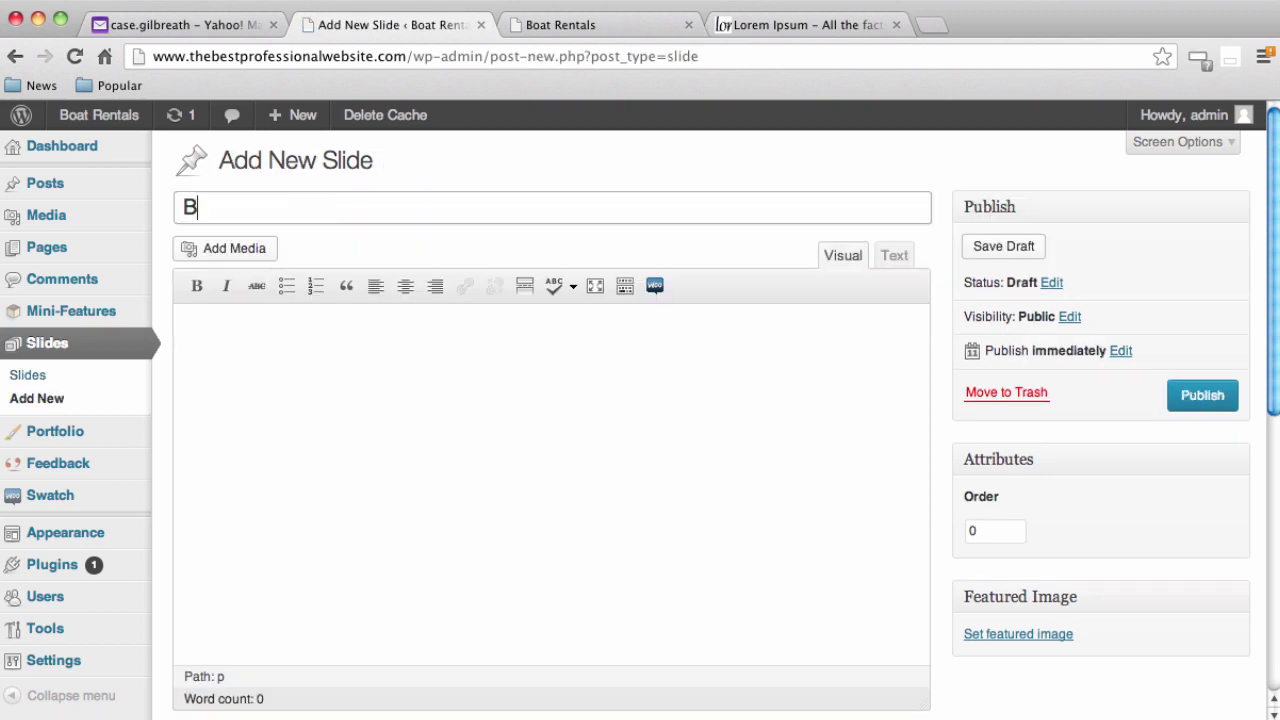
type("oat Rental")
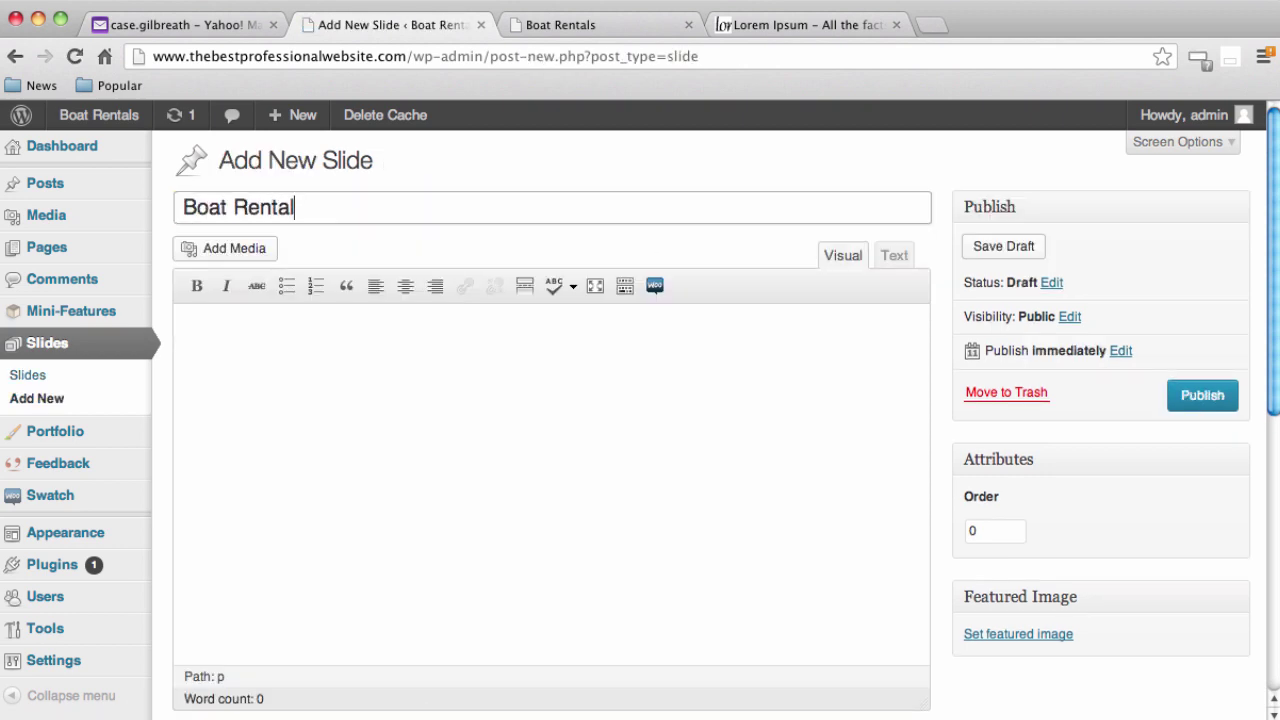
type("s 2")
key("Return")
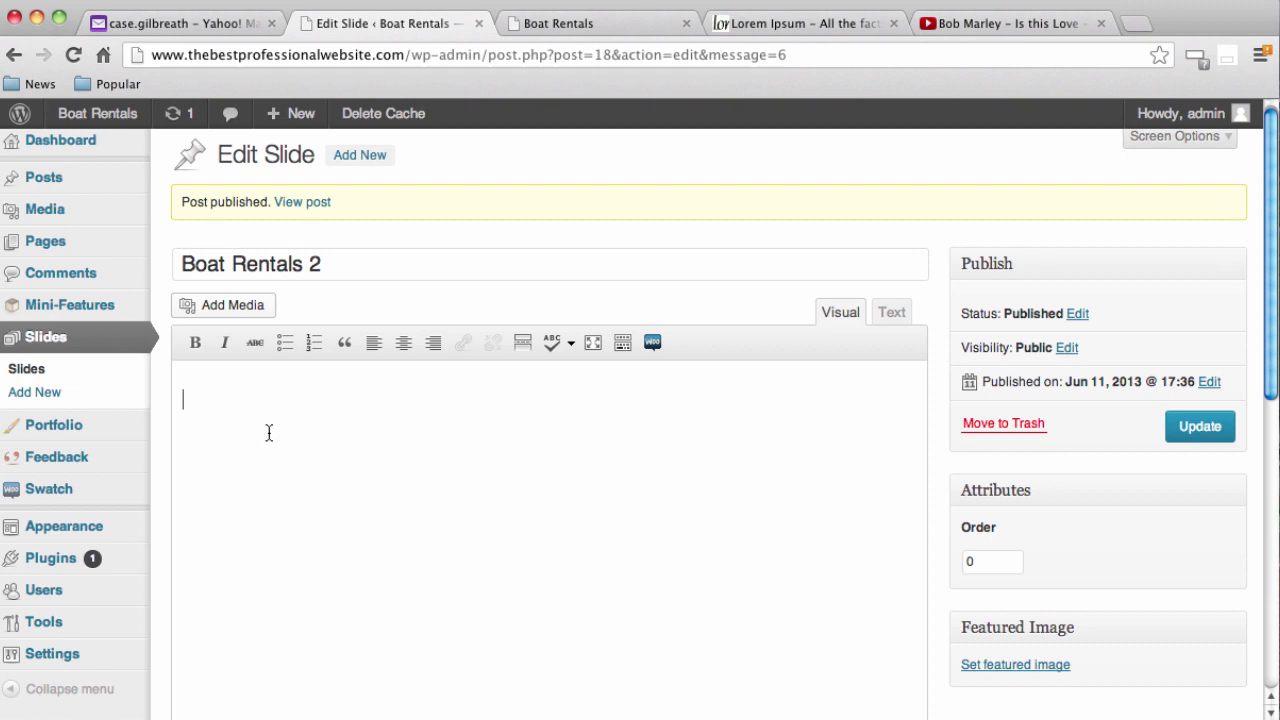
Select the fishing-boy photo from the Media Library for the slide body
left_click(215, 307)
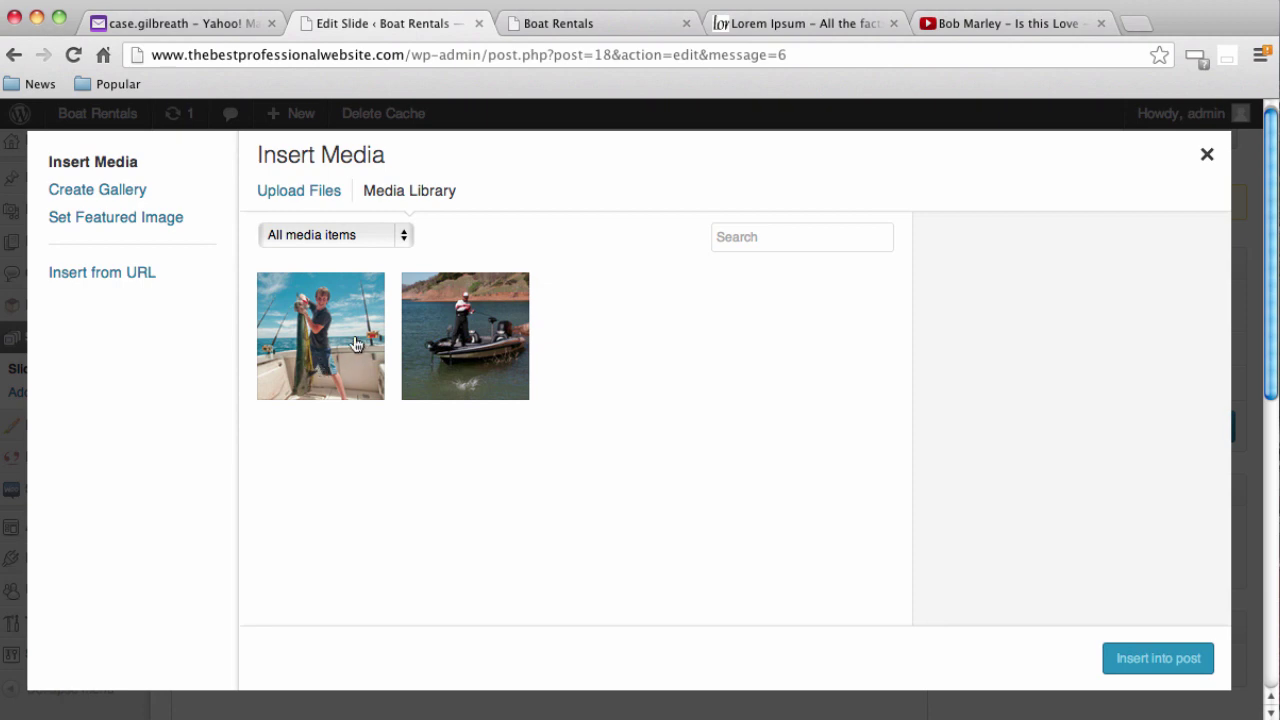
left_click(355, 350)
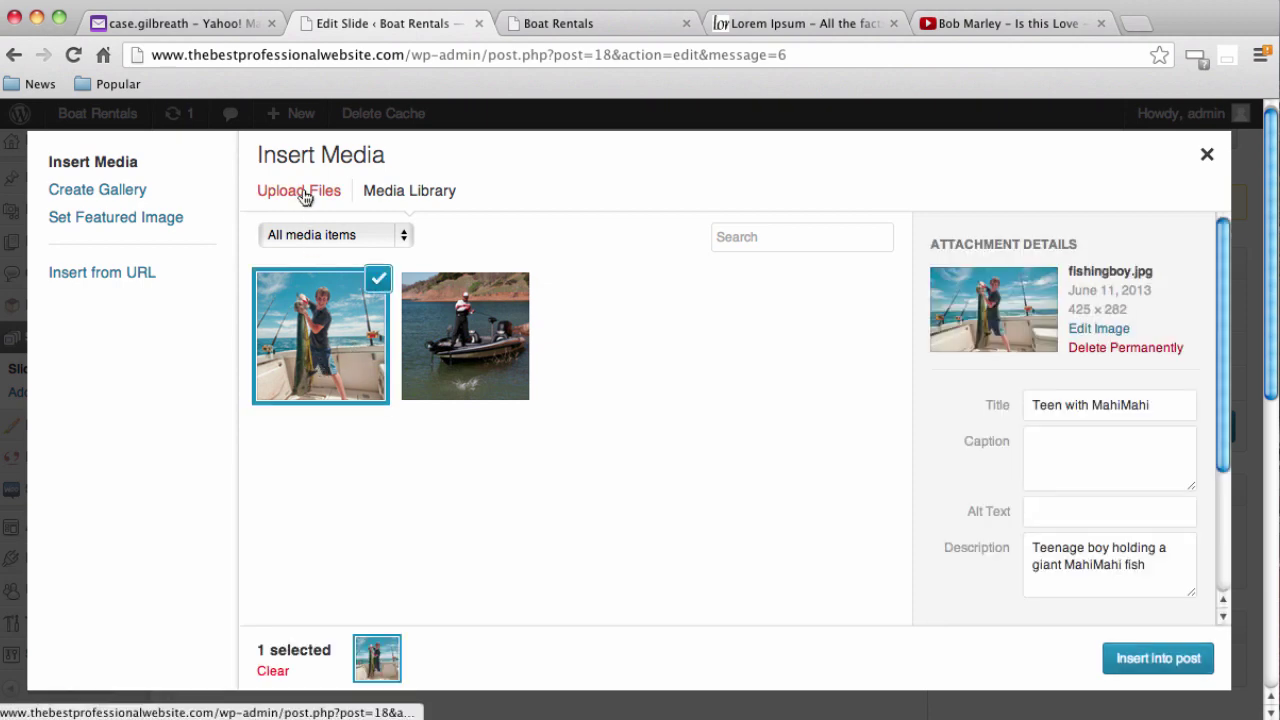
left_click(300, 192)
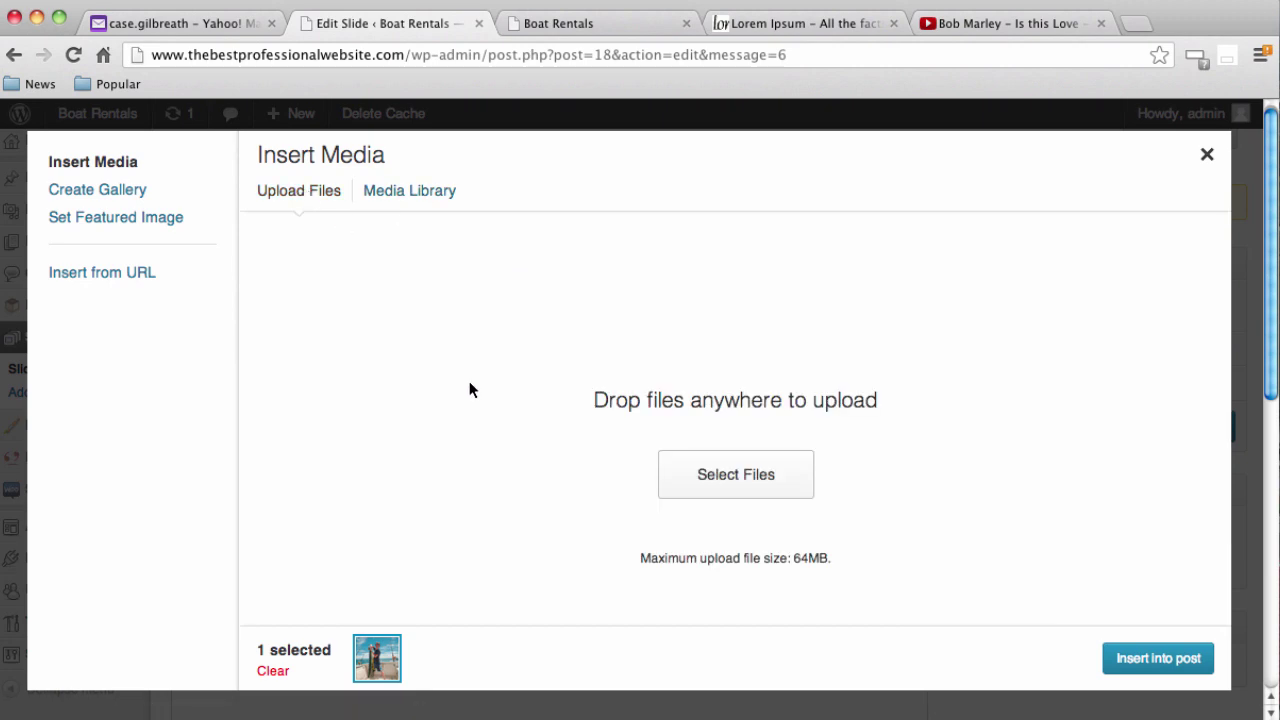
left_click(715, 472)
left_click(775, 516)
left_click(410, 190)
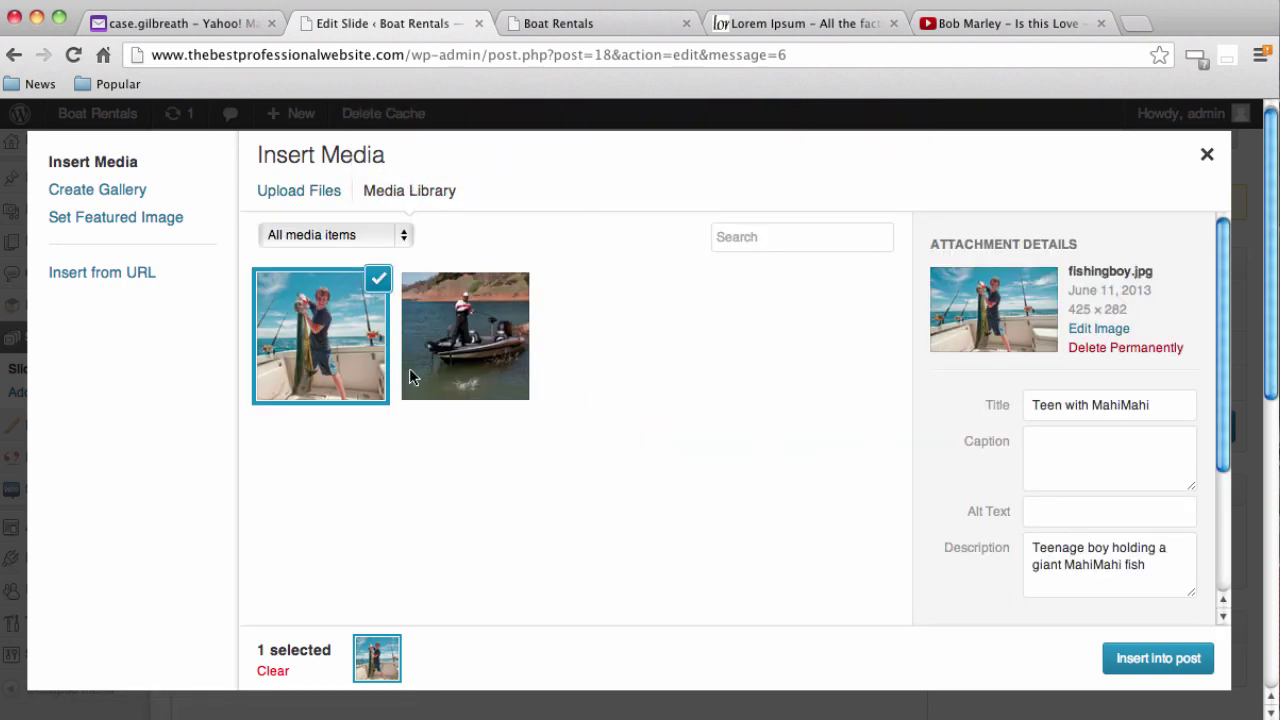
scroll(1044, 384, "down", 5)
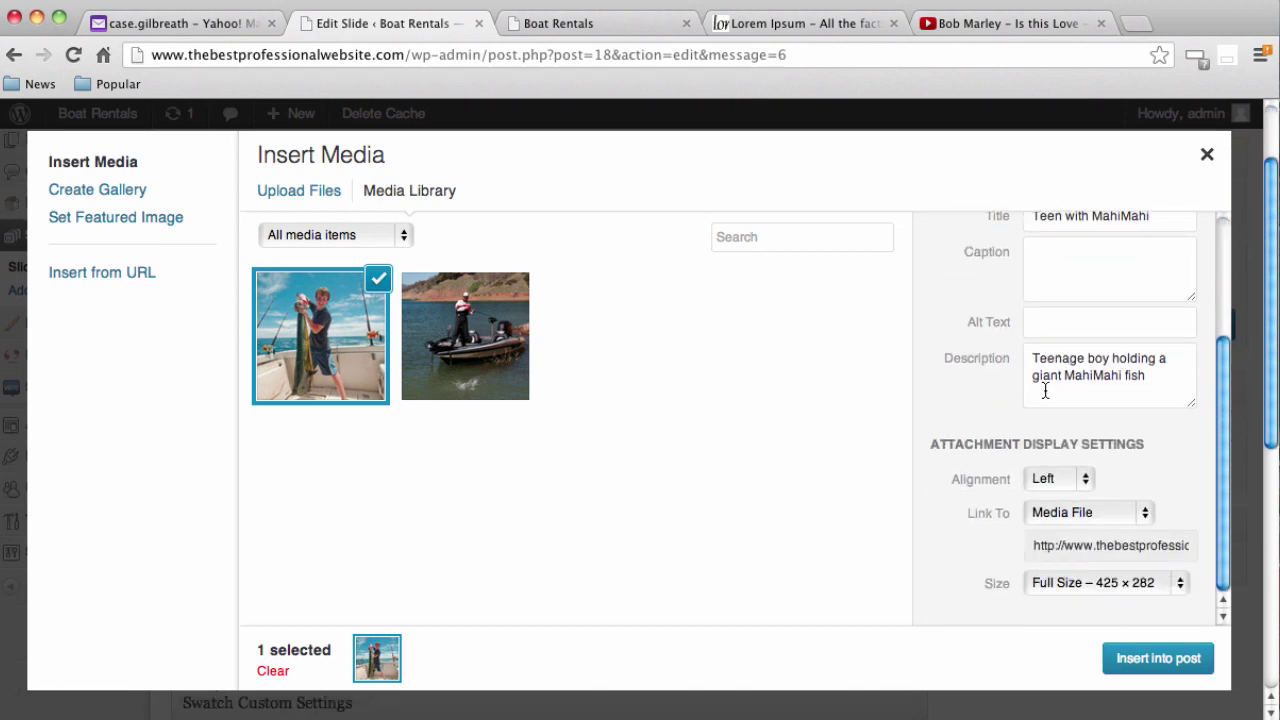
Insert the photo full size with alignment None and Link To None
left_click(1086, 479)
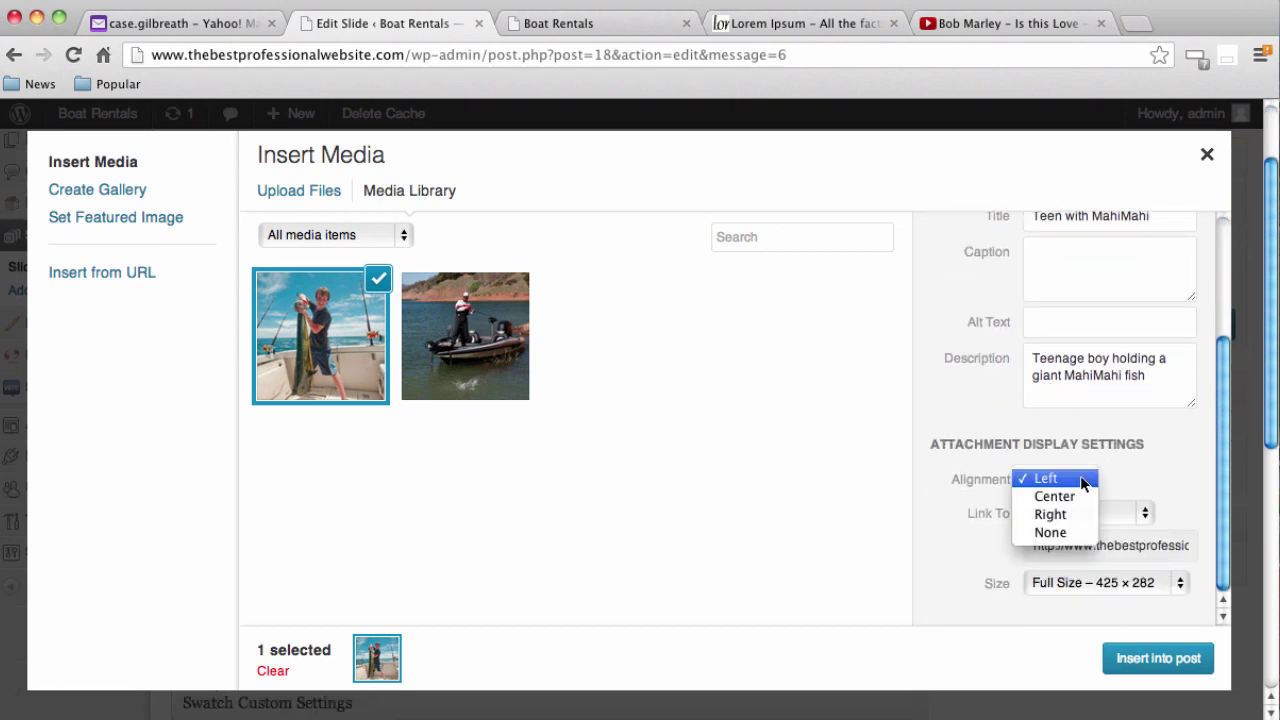
left_click(1062, 533)
left_click(1120, 516)
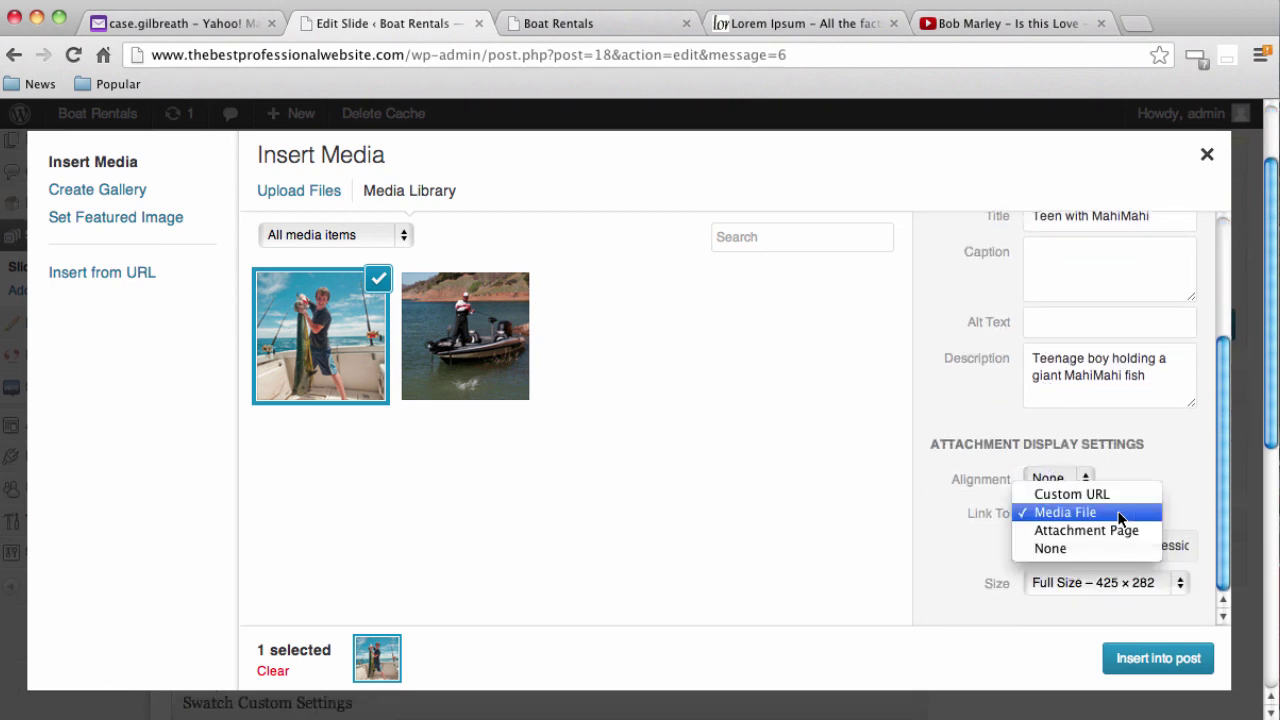
left_click(1056, 548)
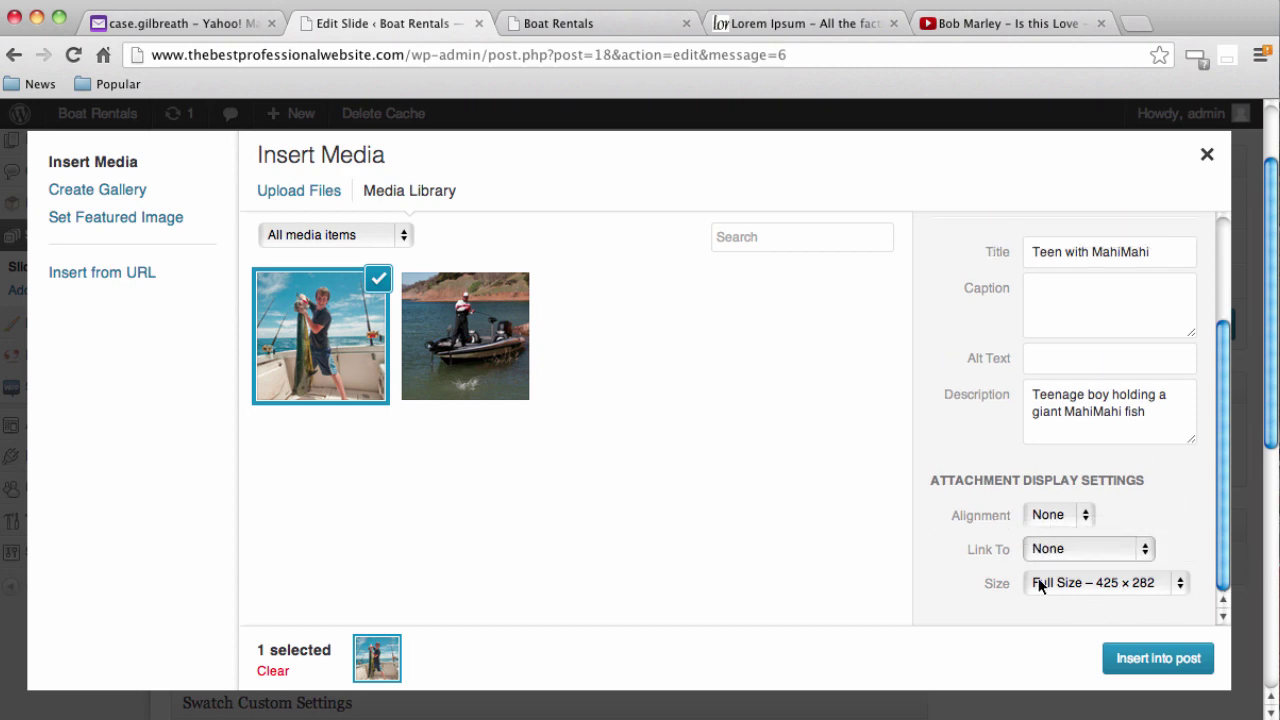
left_click(1142, 668)
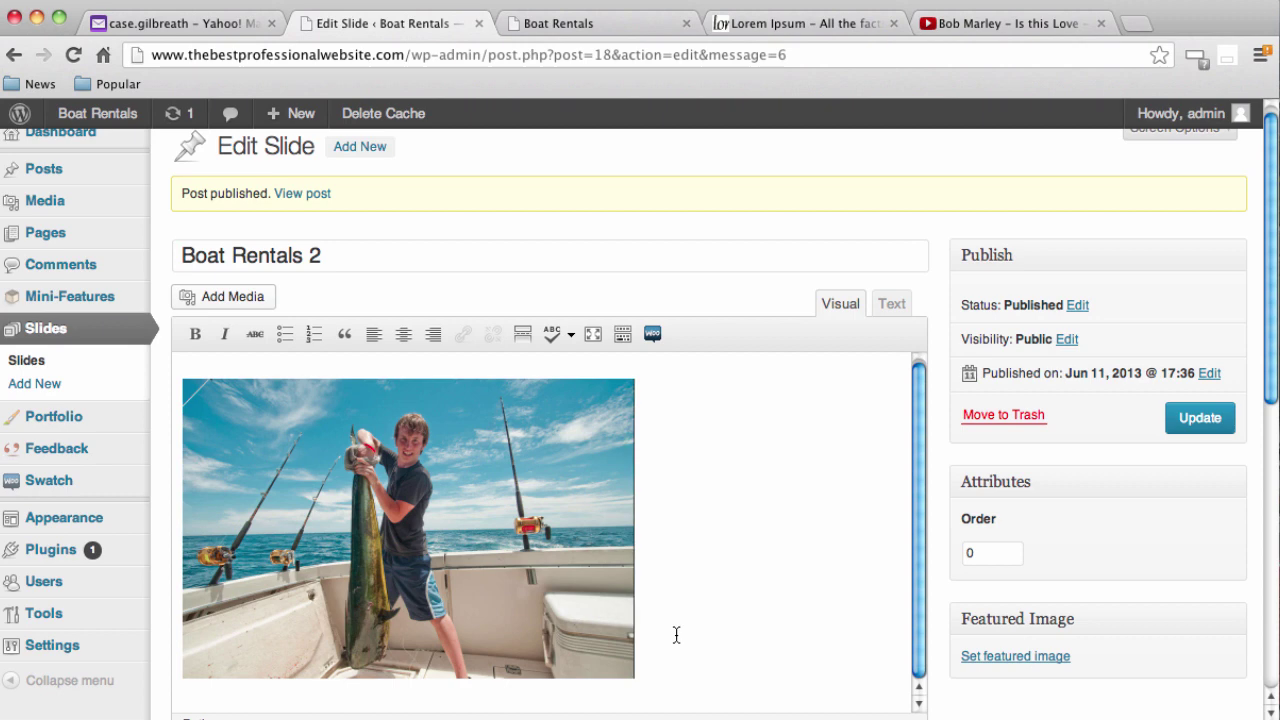
Paste the Lorem Ipsum paragraph and change the photo's alignment to Left
type("Lorem Ipsum is simply dummy text of the printing and typesetting industry. Lorem Ipsum has been the industry's standard dummy text ever since the 1500s, when an unknown printer took a galley of type and scrambled it to make a type specimen book. It has survived not only five centuries, but also the leap into electronic typesetting, remaining essentially unchanged. It was popularised in the 1960s with the release of Letraset sheets containing Lorem Ipsum passages, and more recently with desktop publishing software like Aldus PageMaker including versions of Lorem Ipsum.")
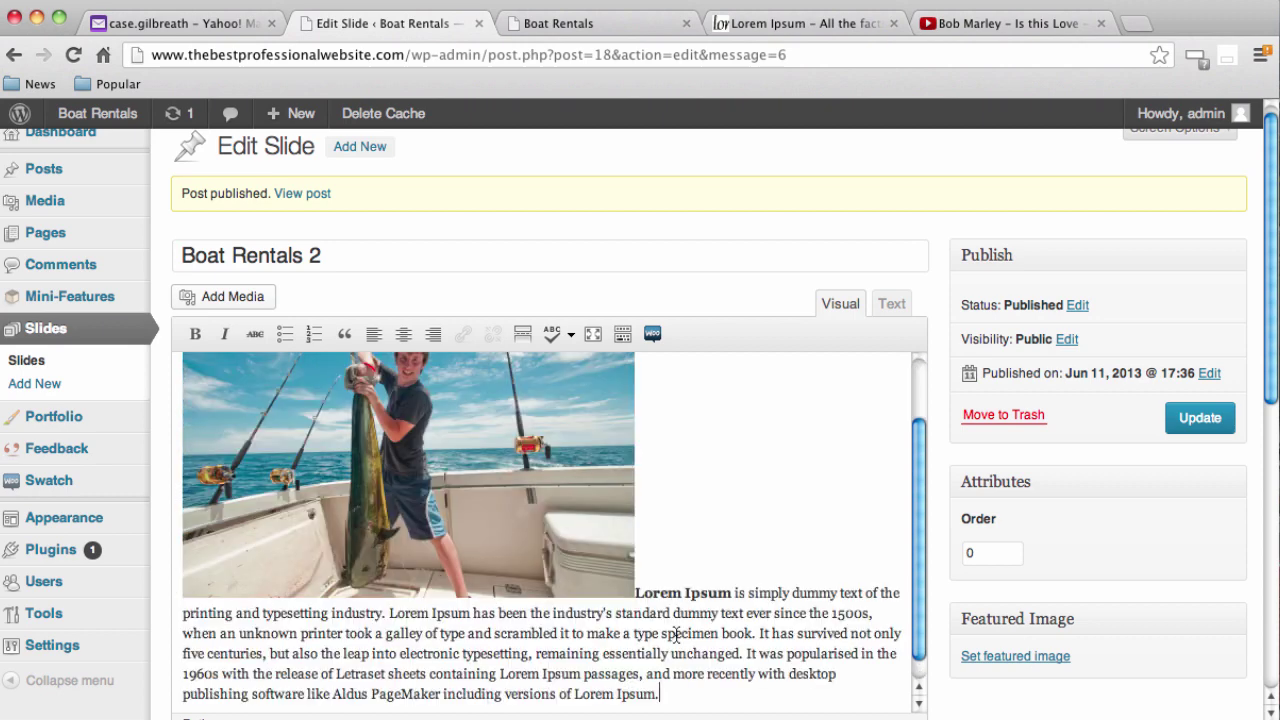
left_click(304, 511)
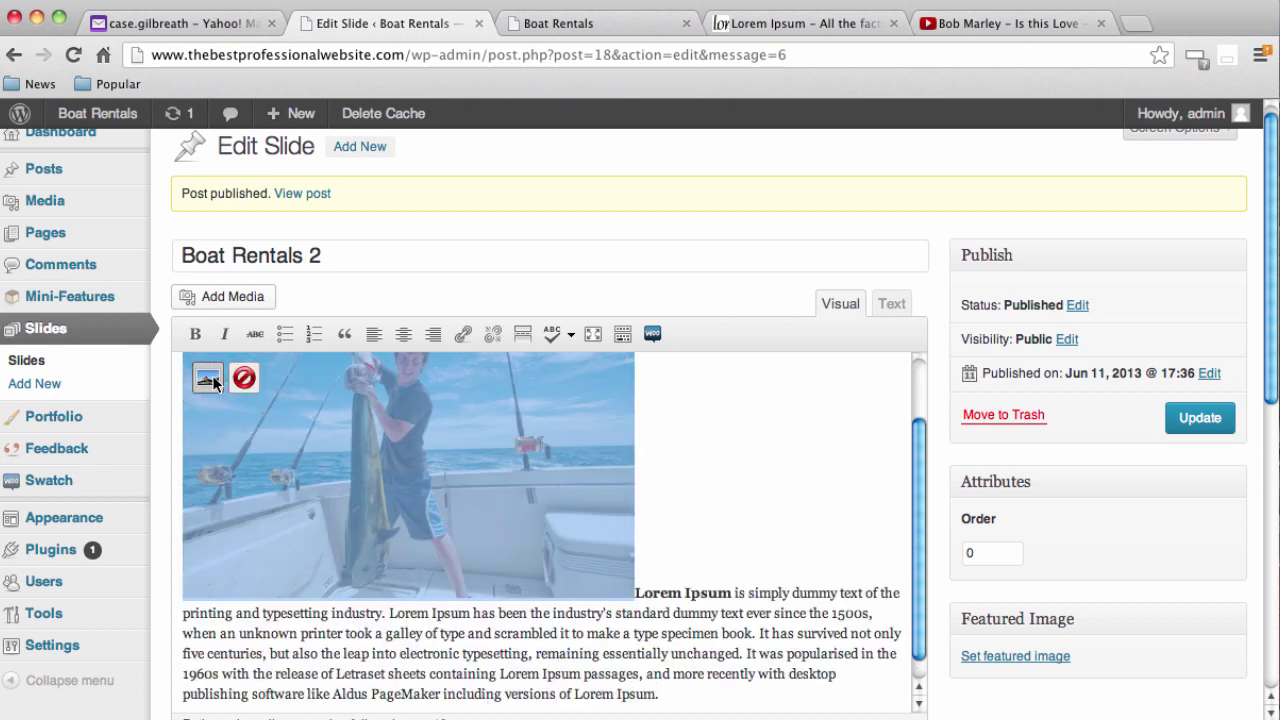
left_click(208, 378)
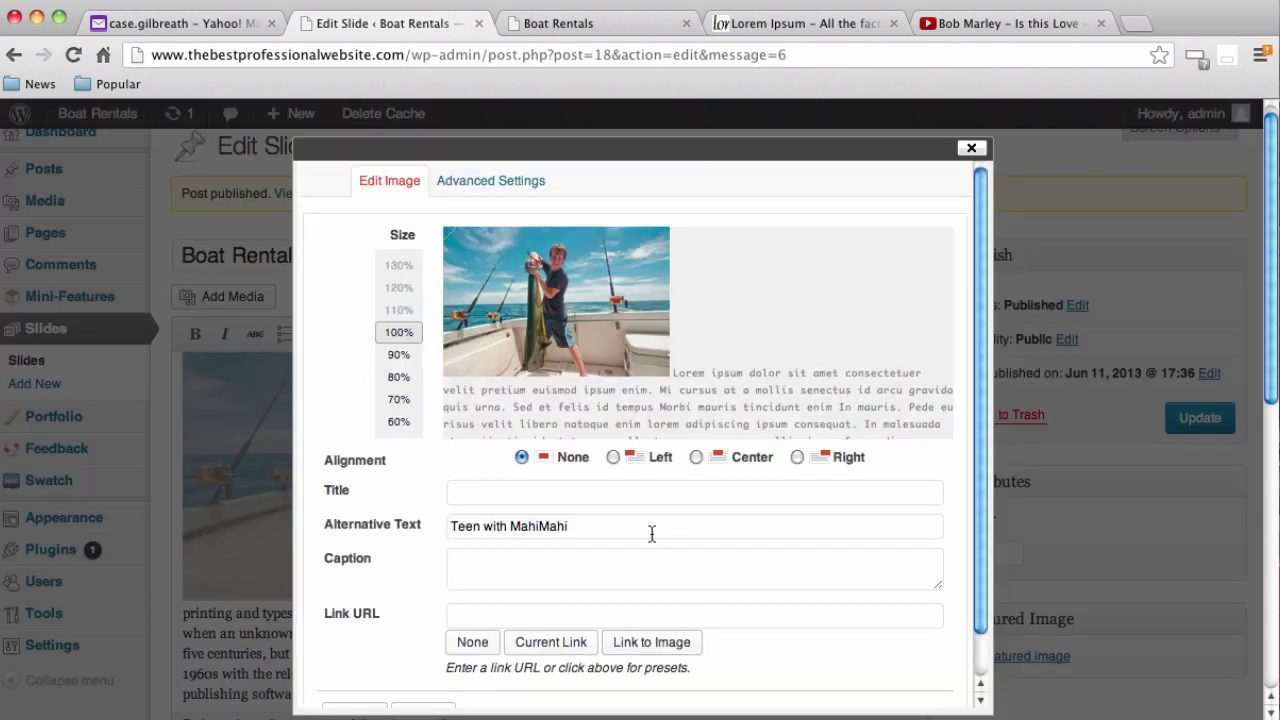
left_click(612, 457)
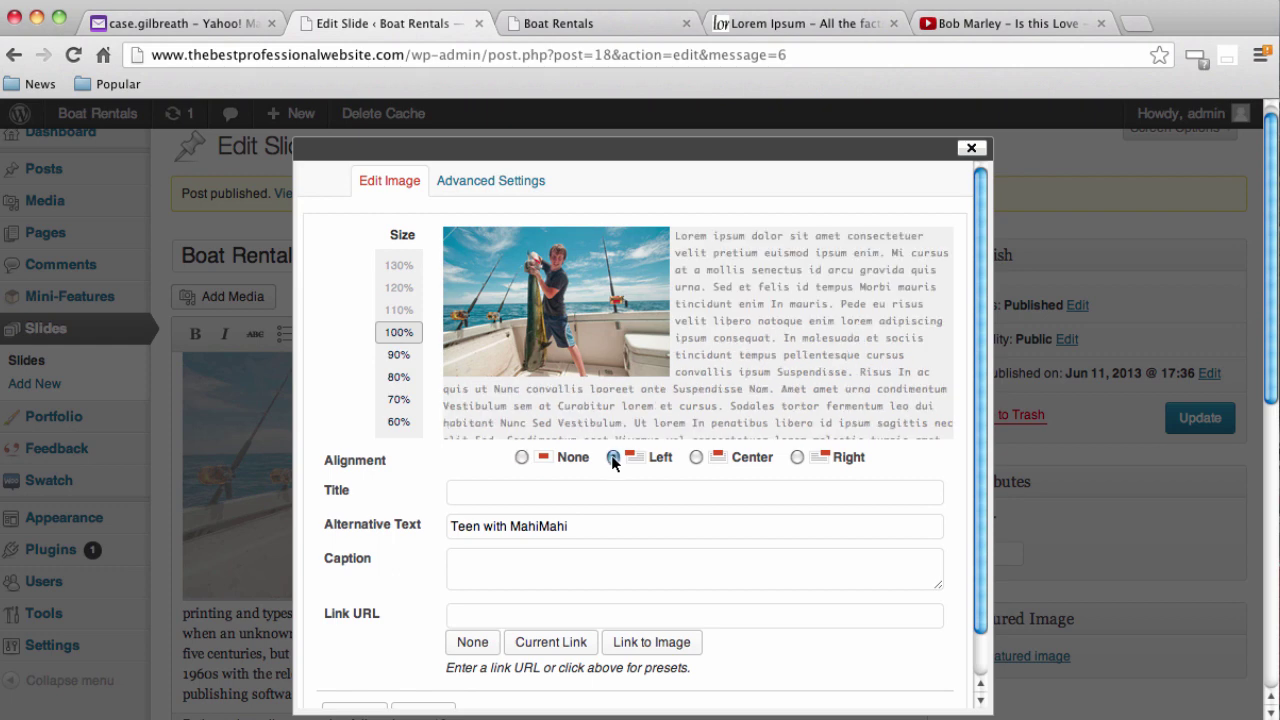
scroll(457, 425, "down", 2)
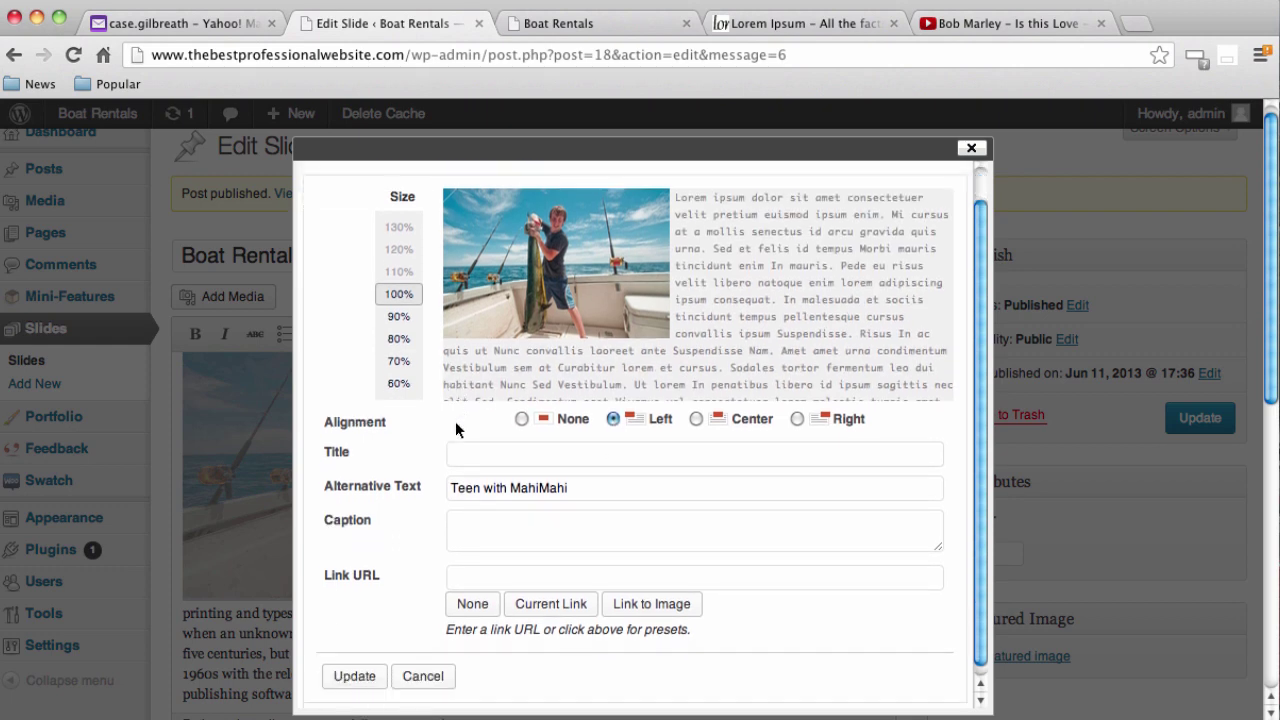
left_click(366, 666)
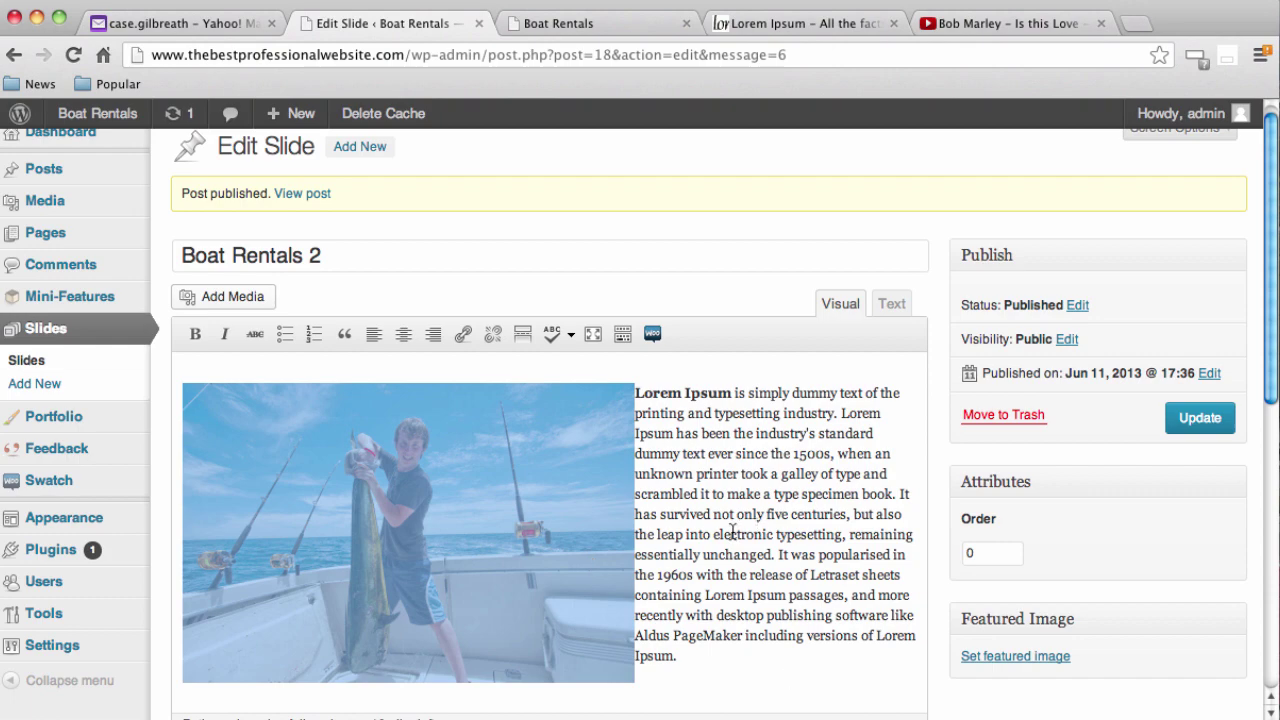
Save the Boat Rentals 2 slide with Update
left_click(759, 595)
scroll(755, 590, "down", 5)
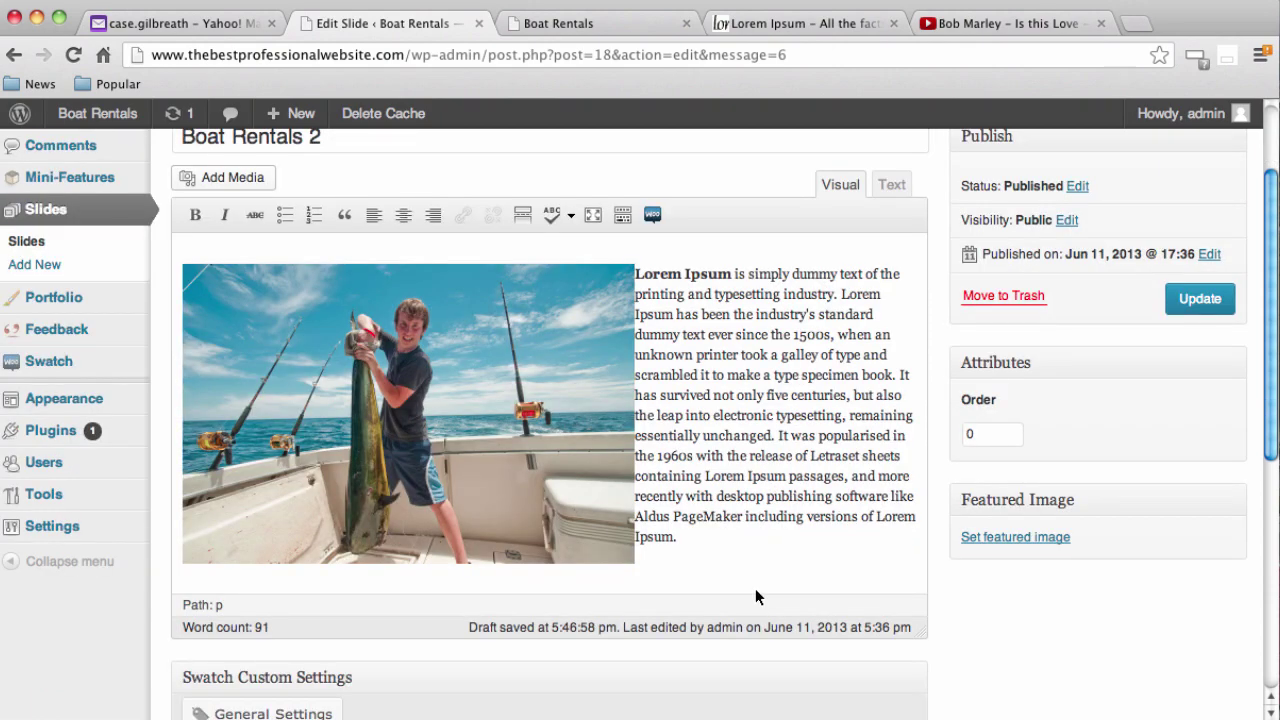
scroll(755, 595, "up", 5)
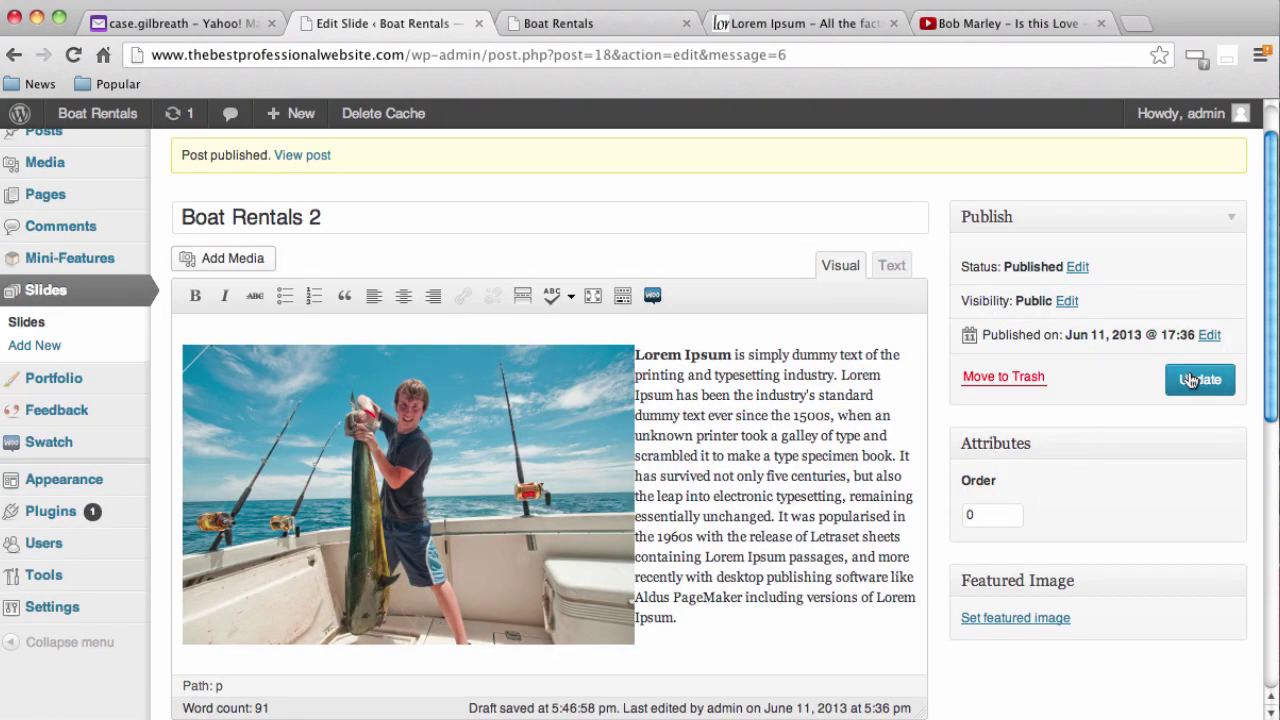
left_click(1192, 380)
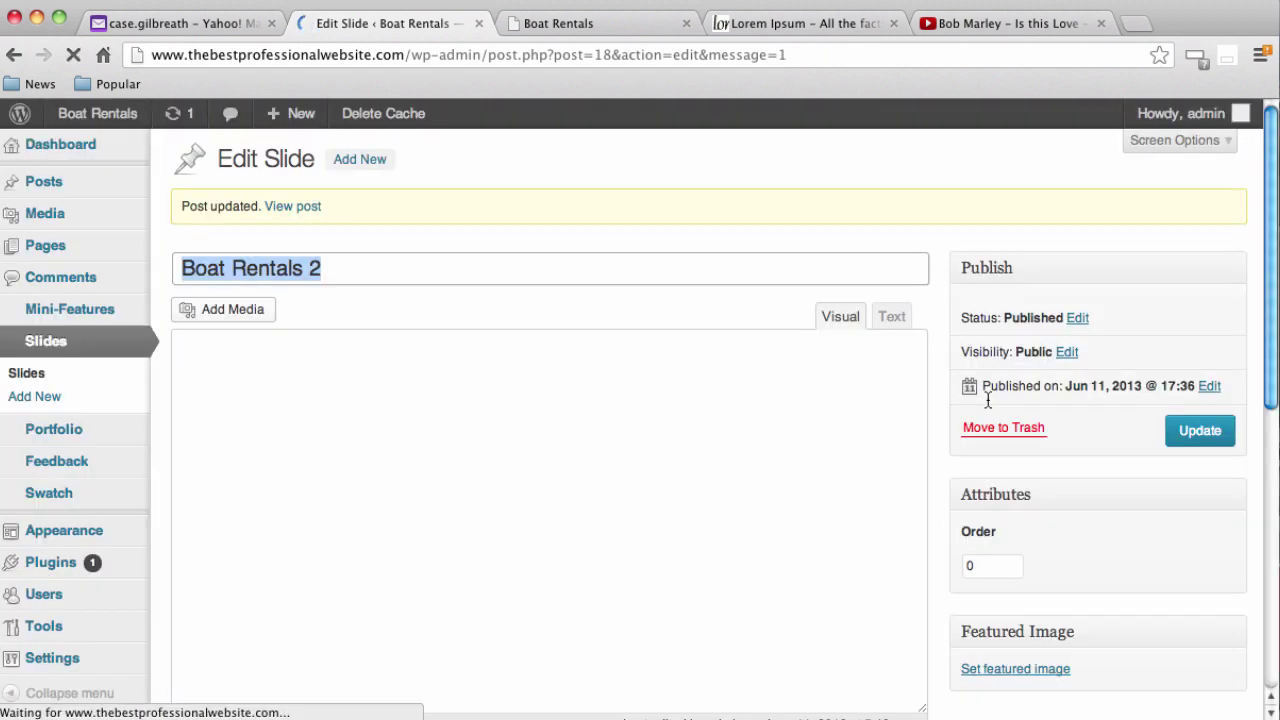
View the live site, close the duplicate tab, and show the slider's second slide
mouse_move(105, 118)
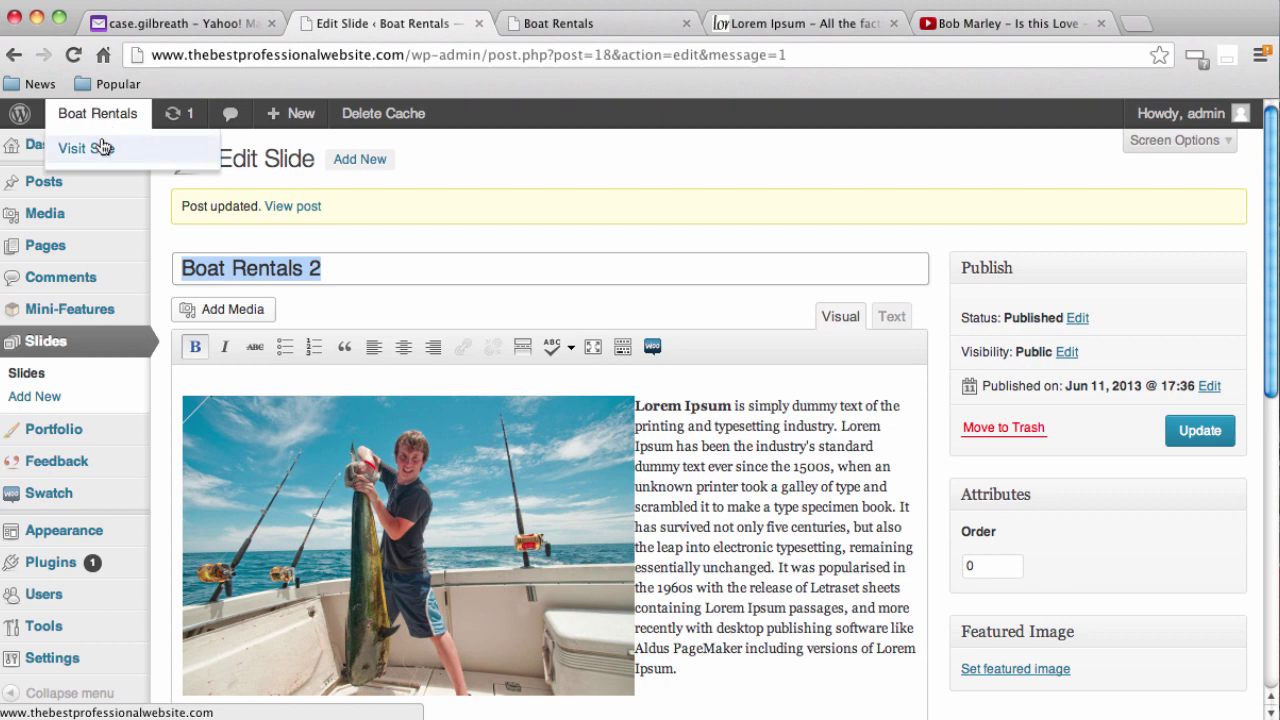
left_click(95, 152)
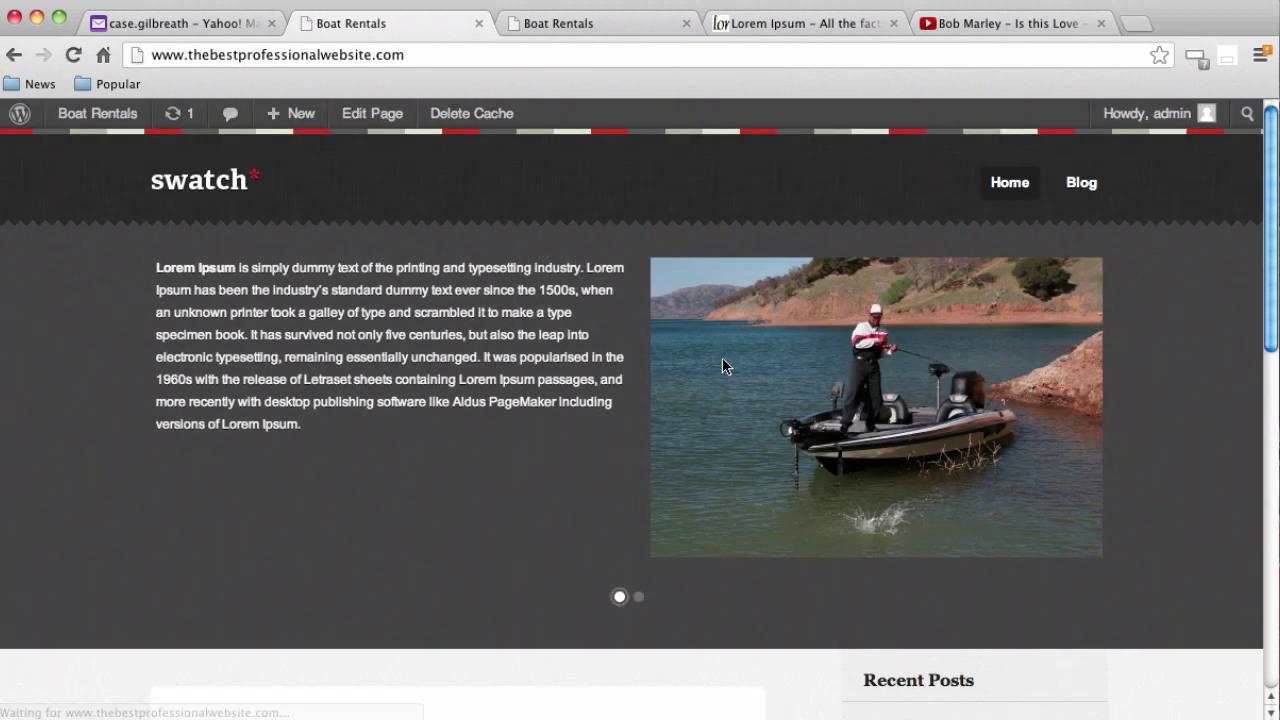
left_click(686, 23)
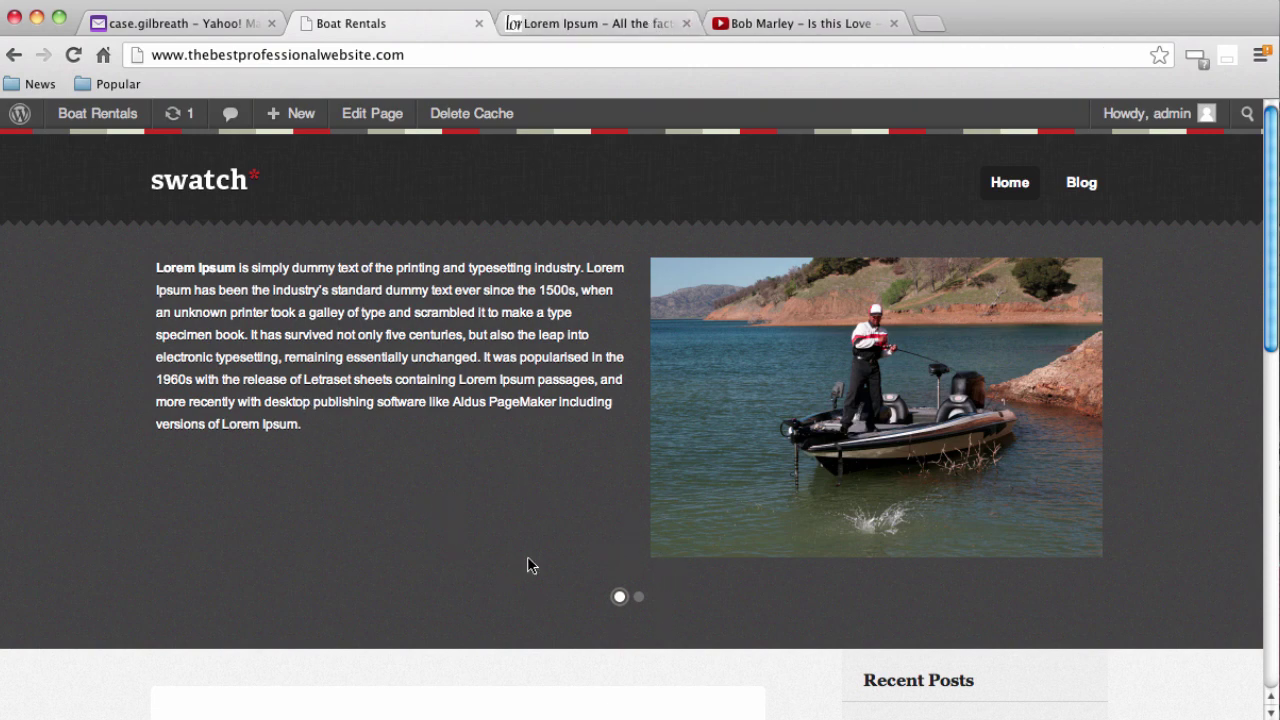
left_click(639, 598)
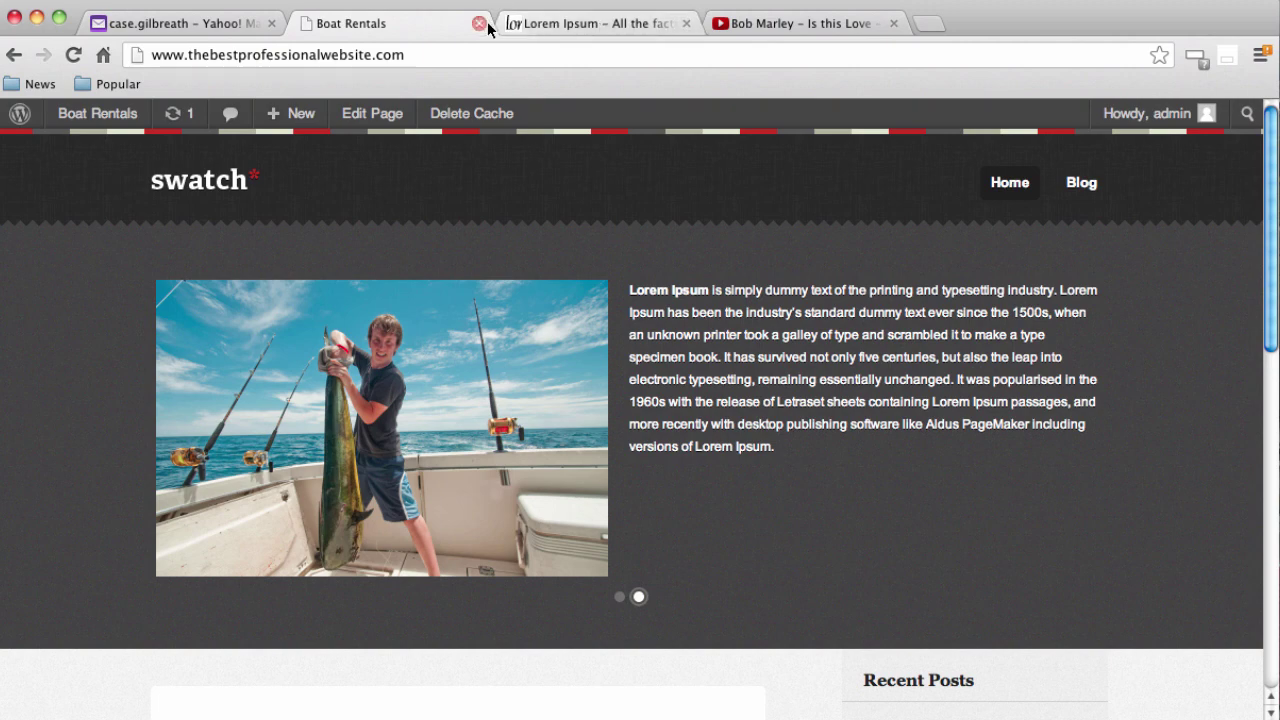
mouse_move(69, 114)
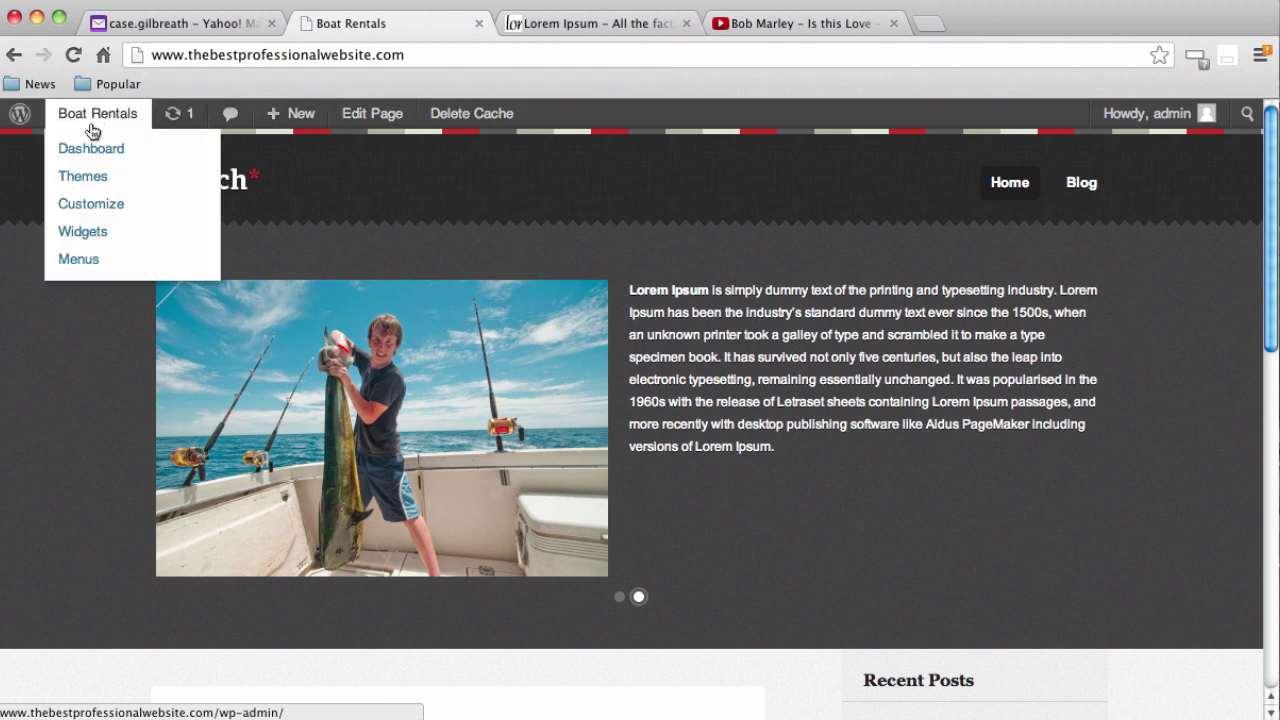
From the dashboard's Slides list, start a new slide 'Boat Rentals 3' and bring up Add Media
left_click(94, 152)
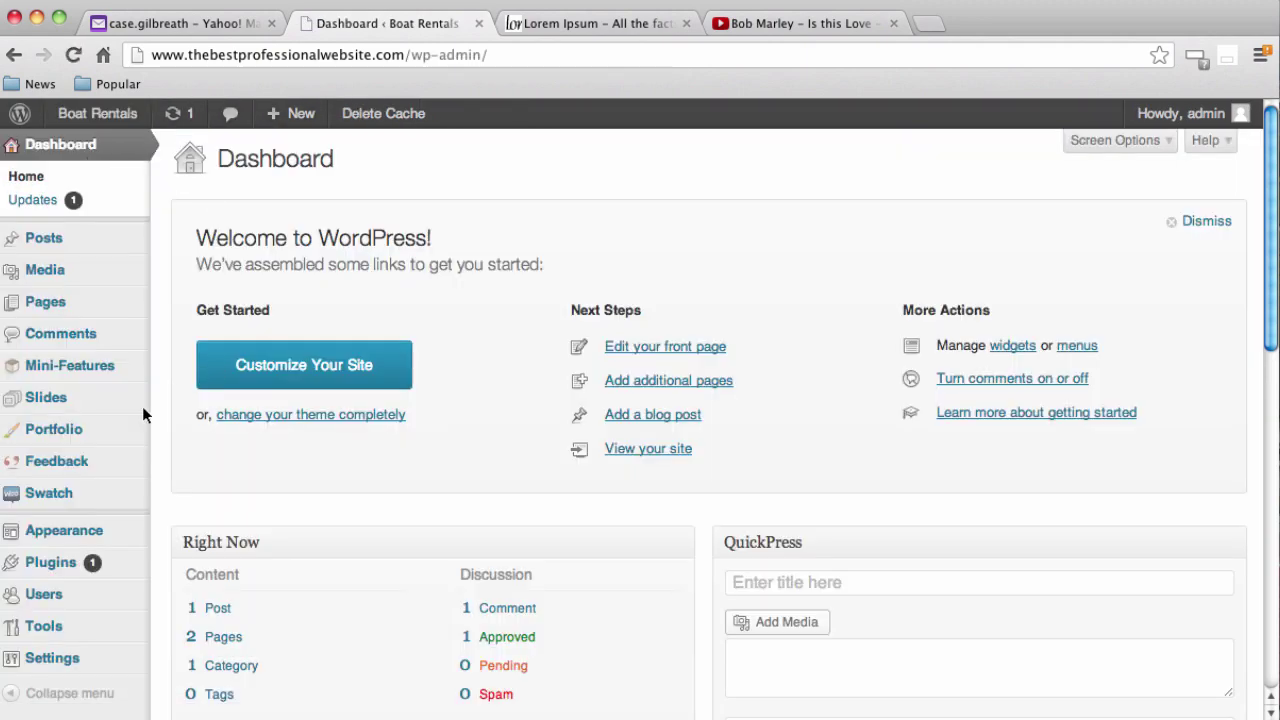
left_click(65, 400)
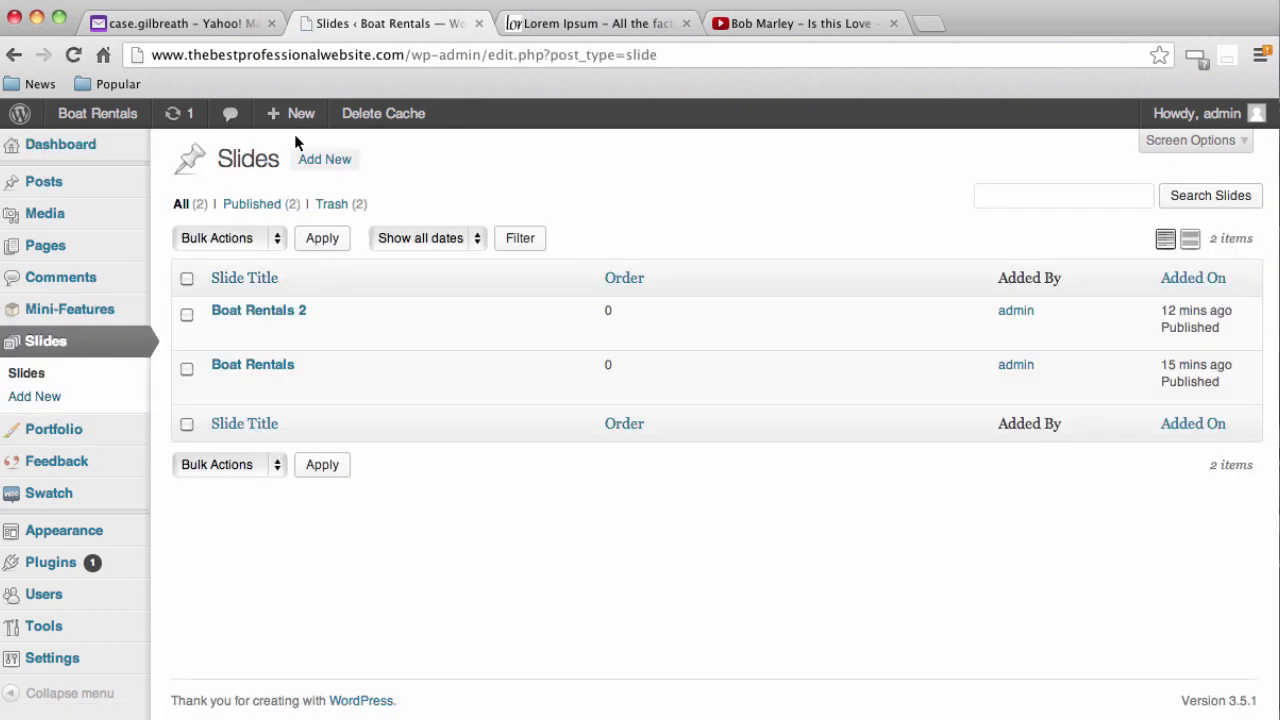
left_click(323, 162)
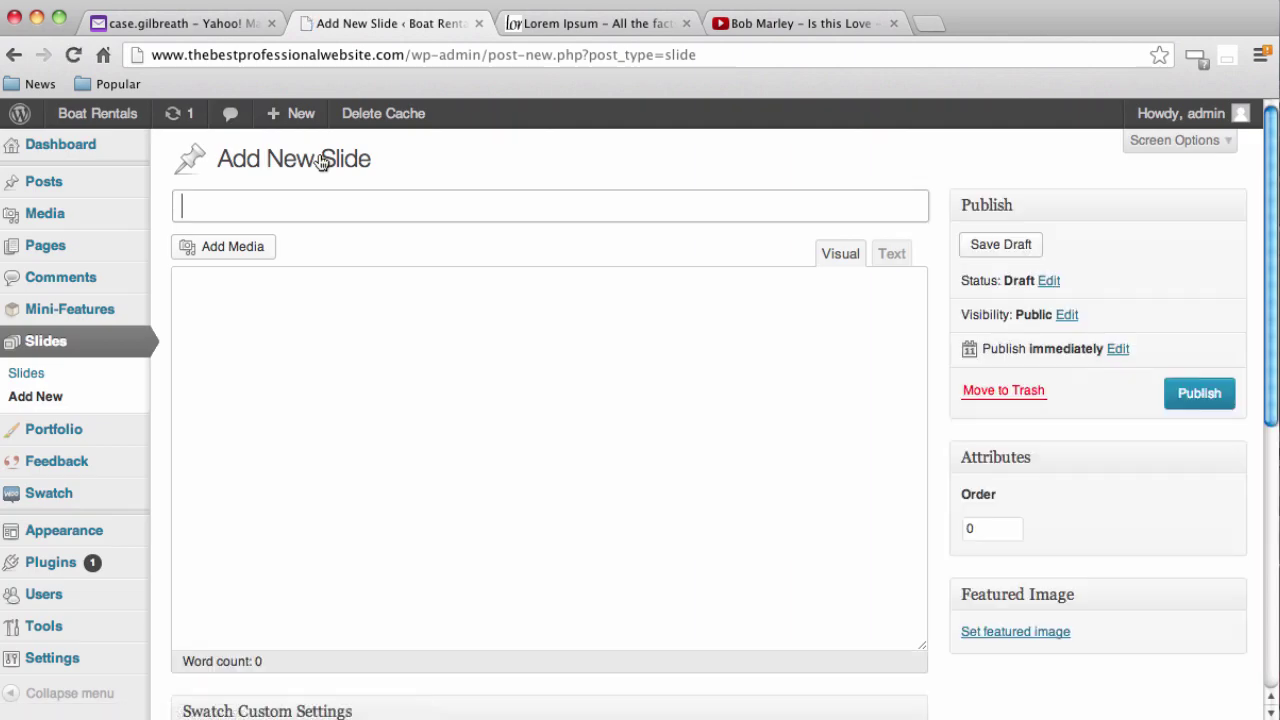
type("Boat Re")
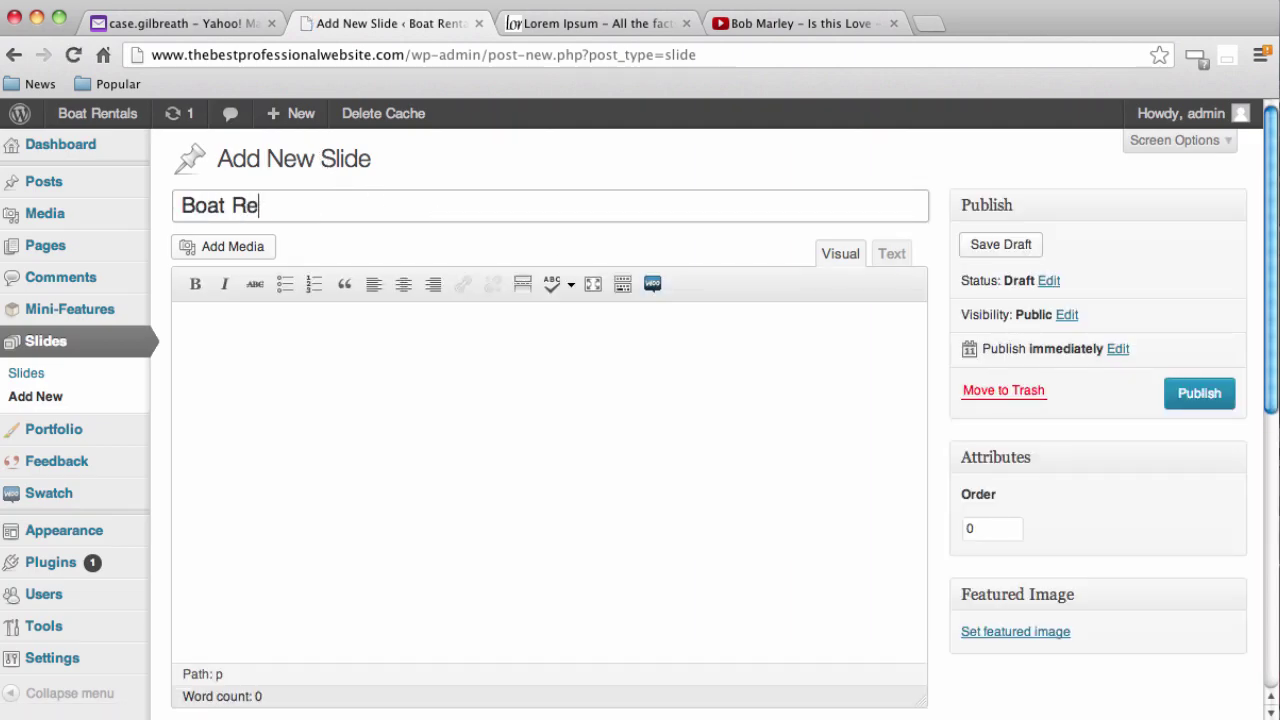
type("ntals 3")
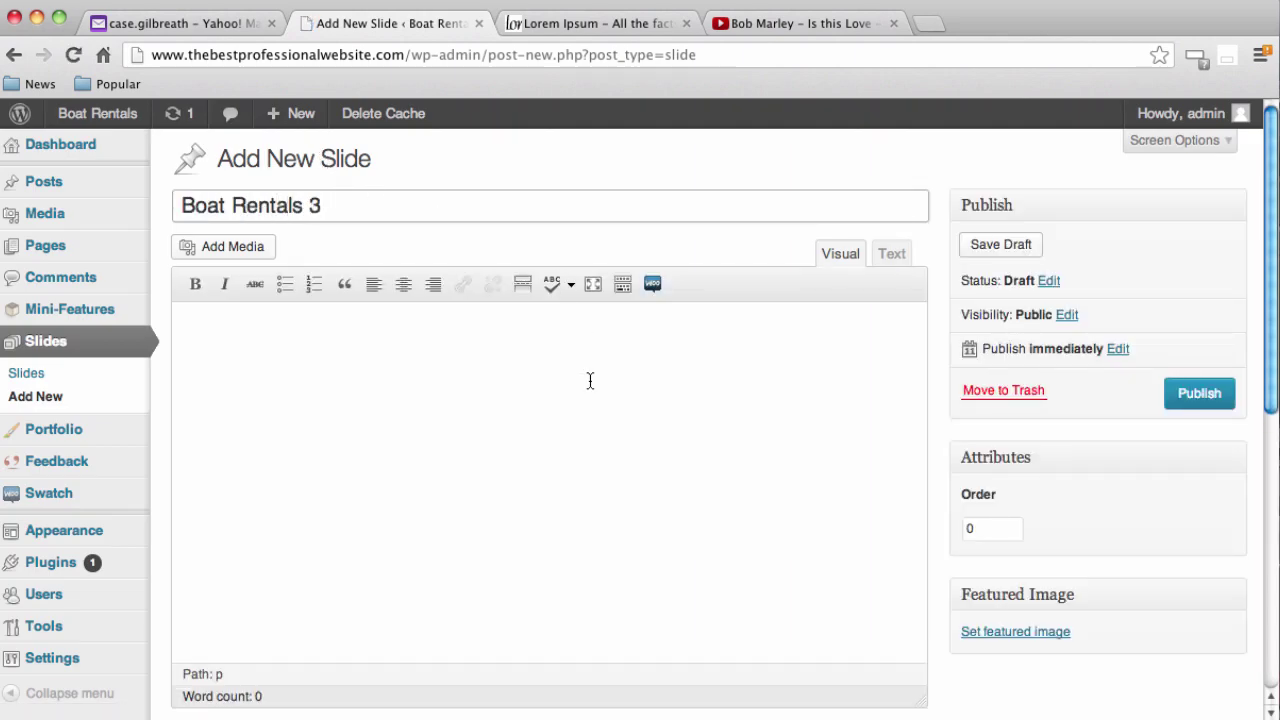
left_click(232, 249)
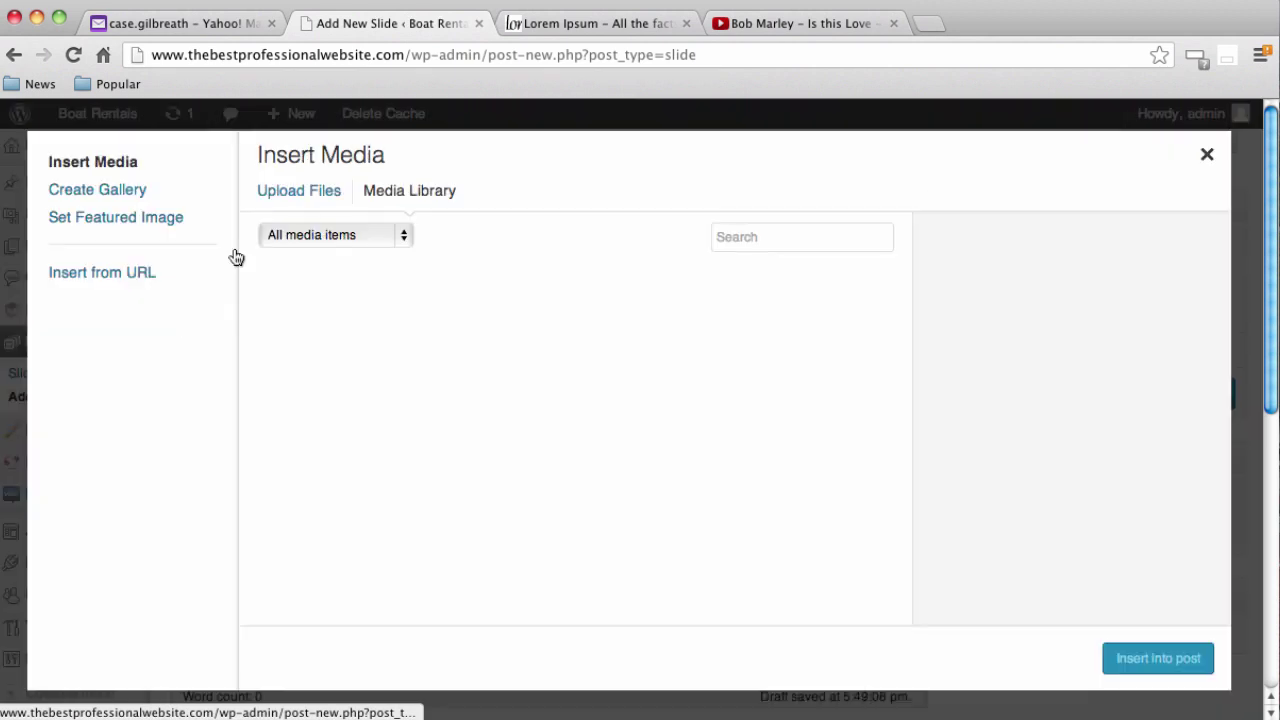
Upload the yacht image from the computer to the media library
left_click(293, 199)
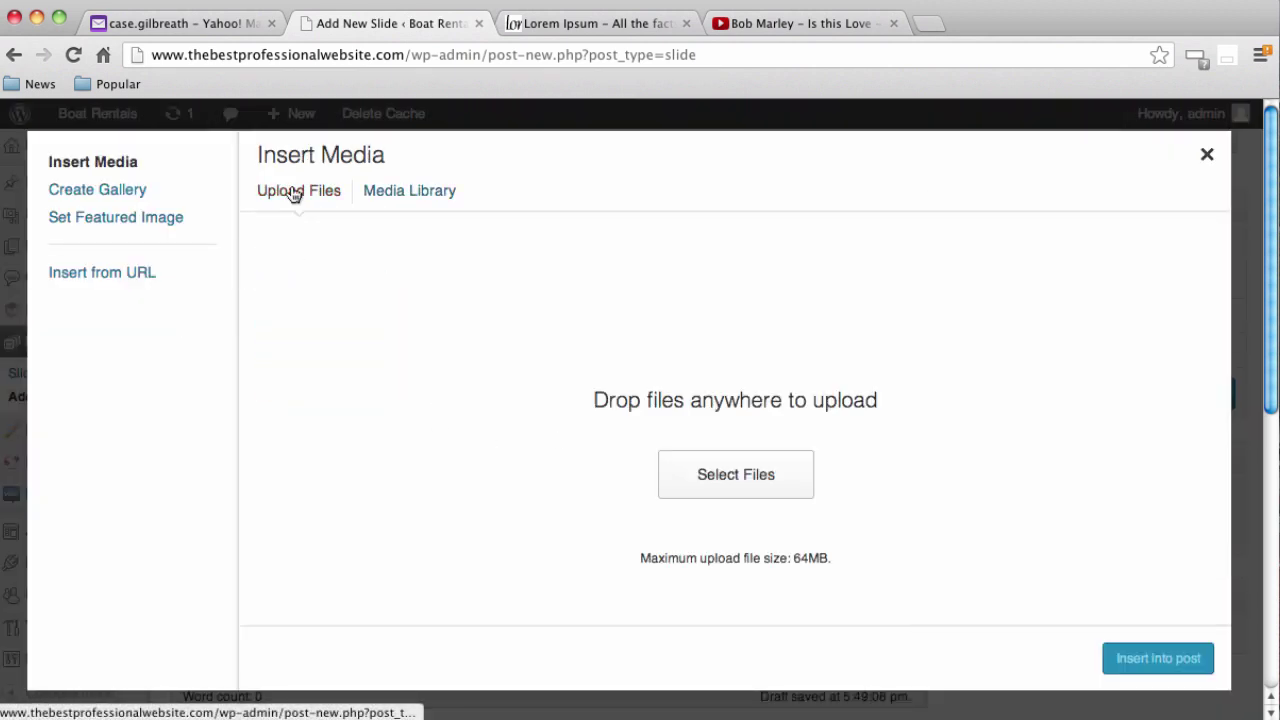
left_click(759, 483)
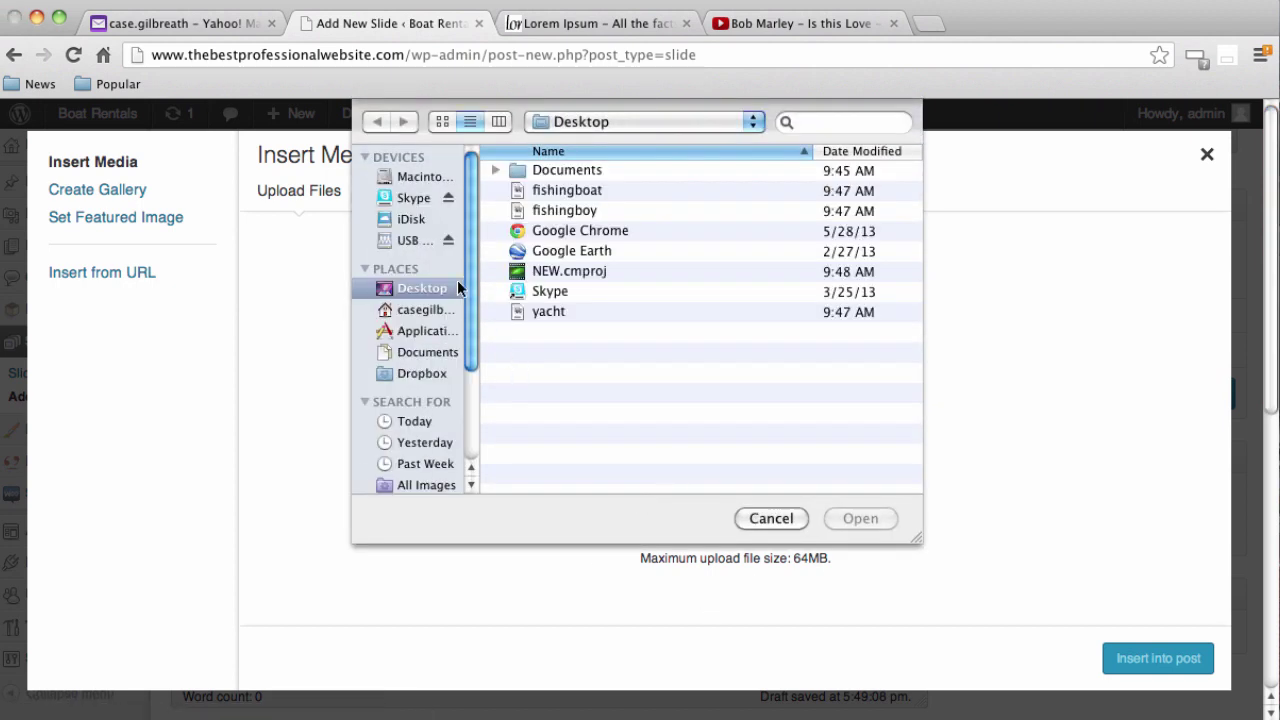
left_click(550, 312)
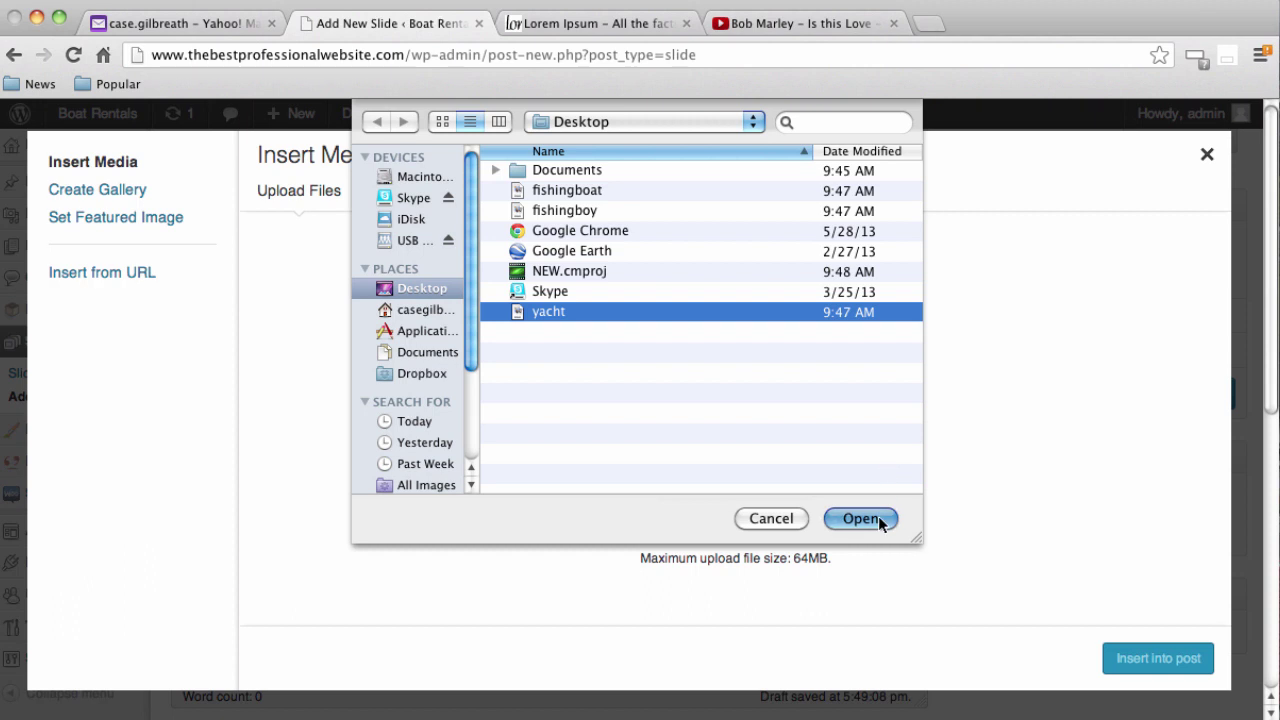
left_click(860, 518)
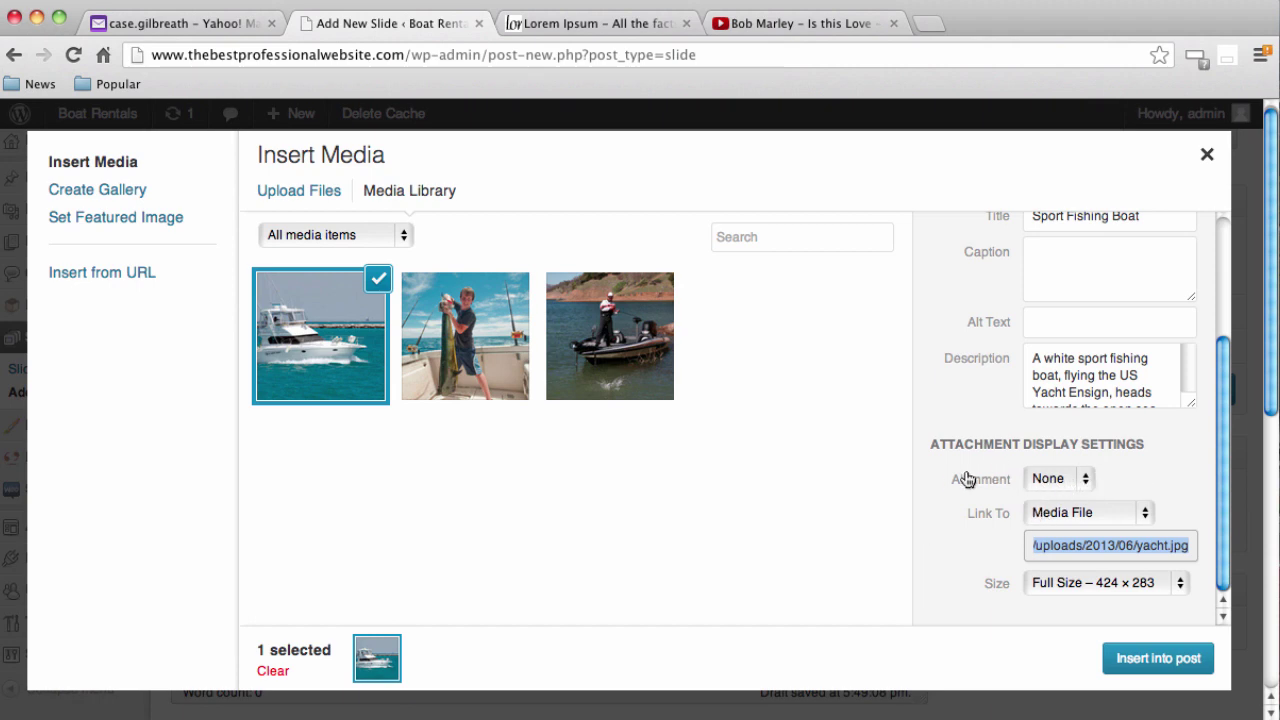
Insert the yacht photo into the slide with Link To None and alignment None
left_click(1107, 513)
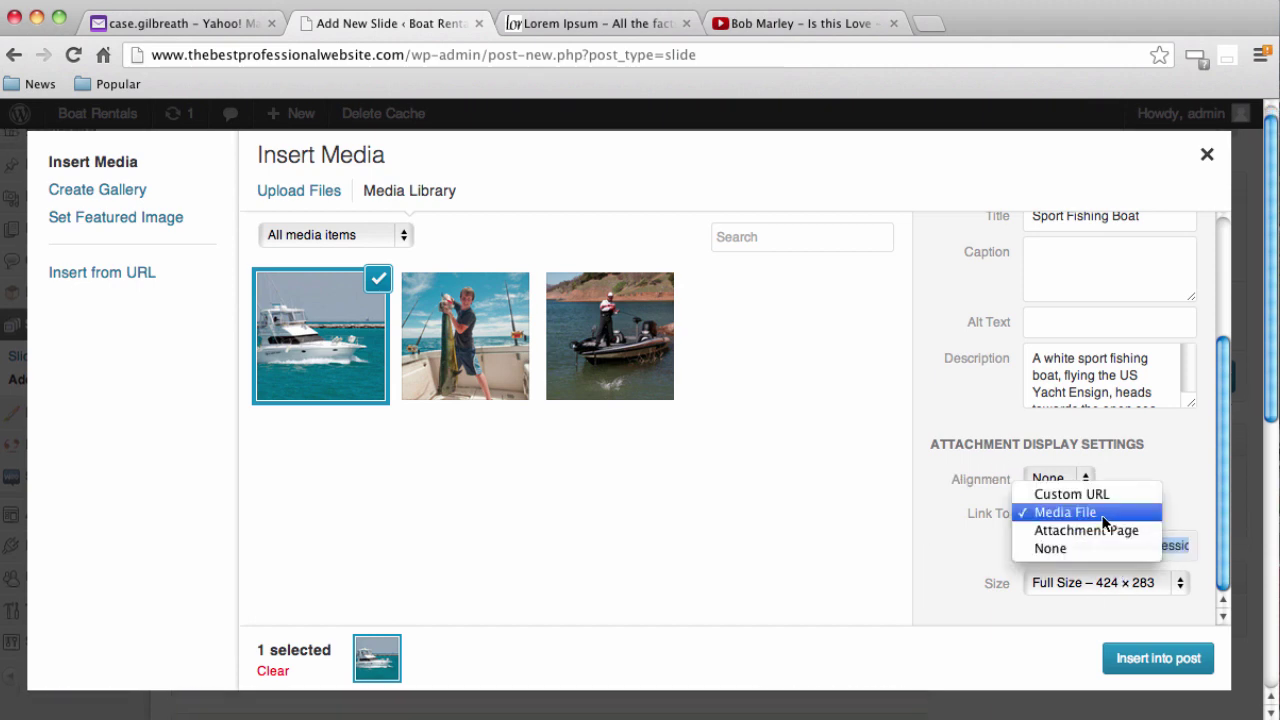
left_click(1082, 548)
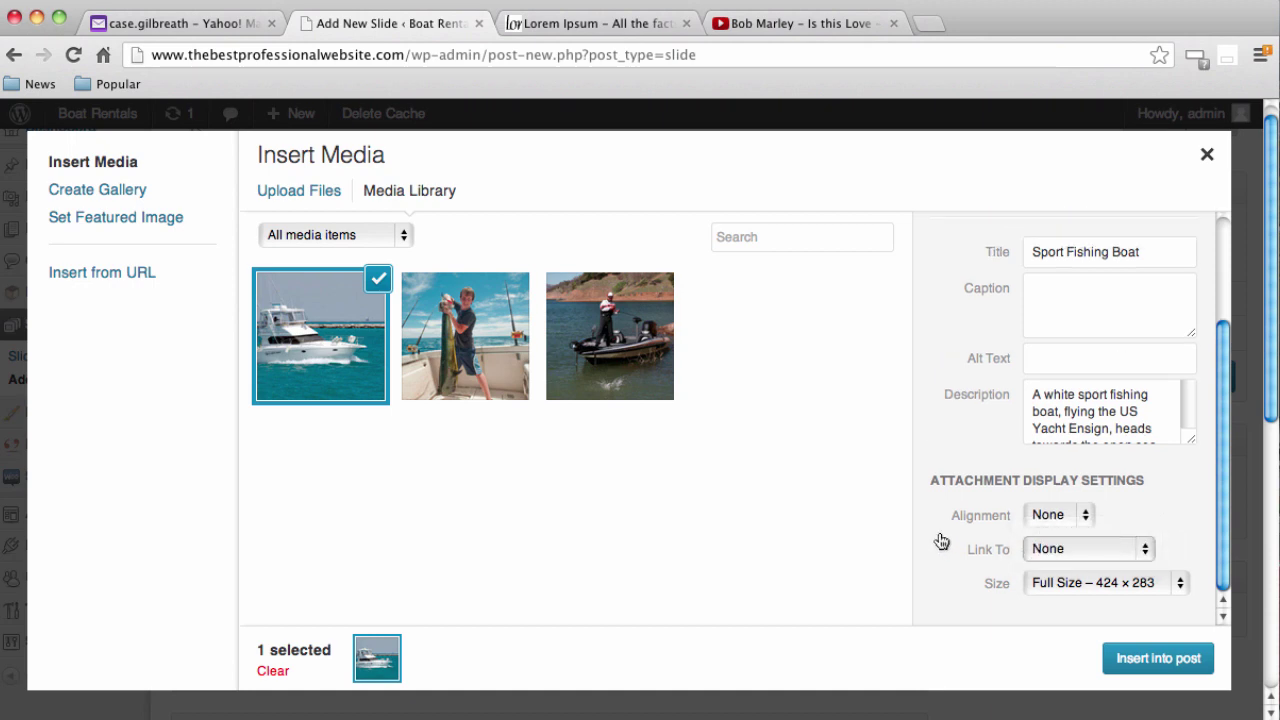
left_click(1037, 521)
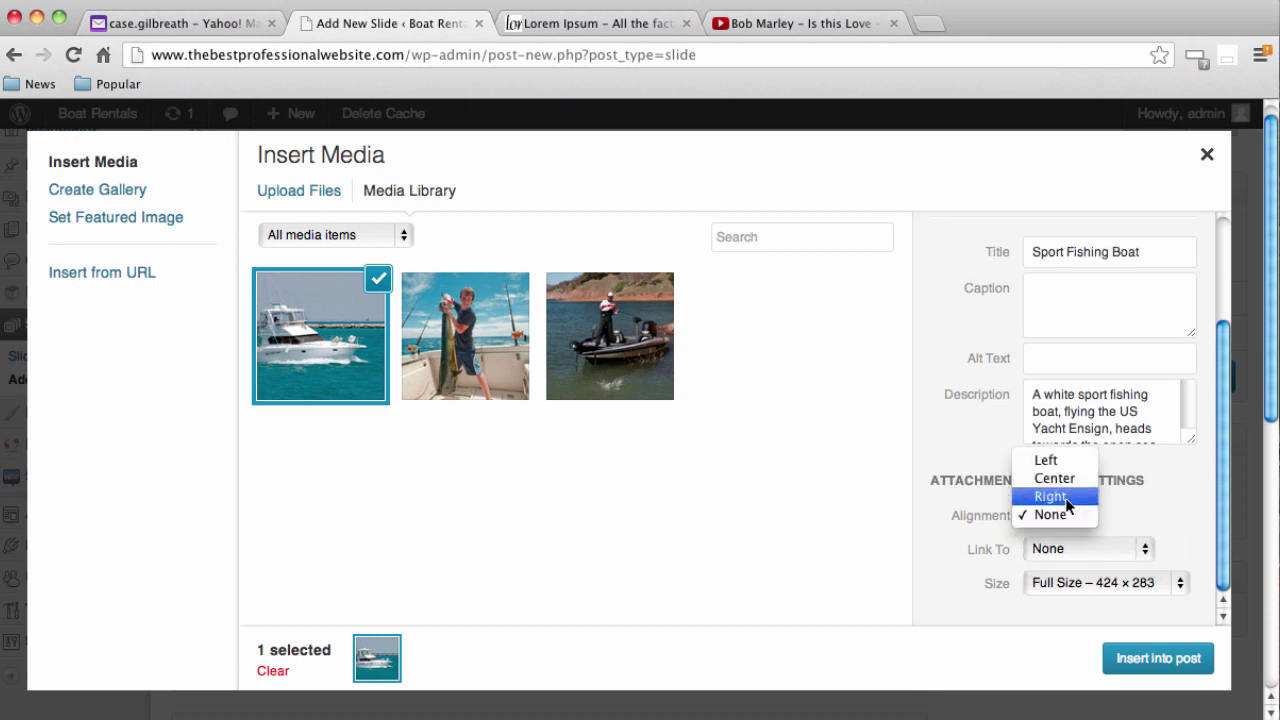
left_click(1046, 514)
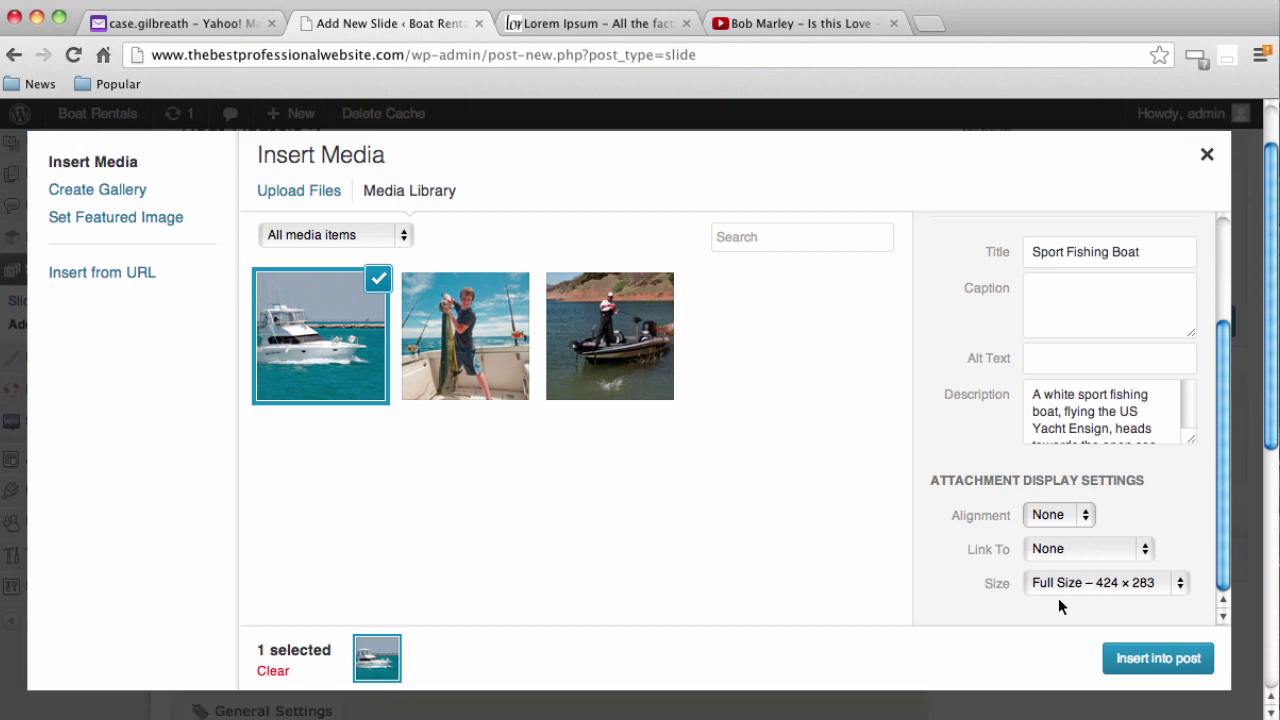
left_click(1160, 660)
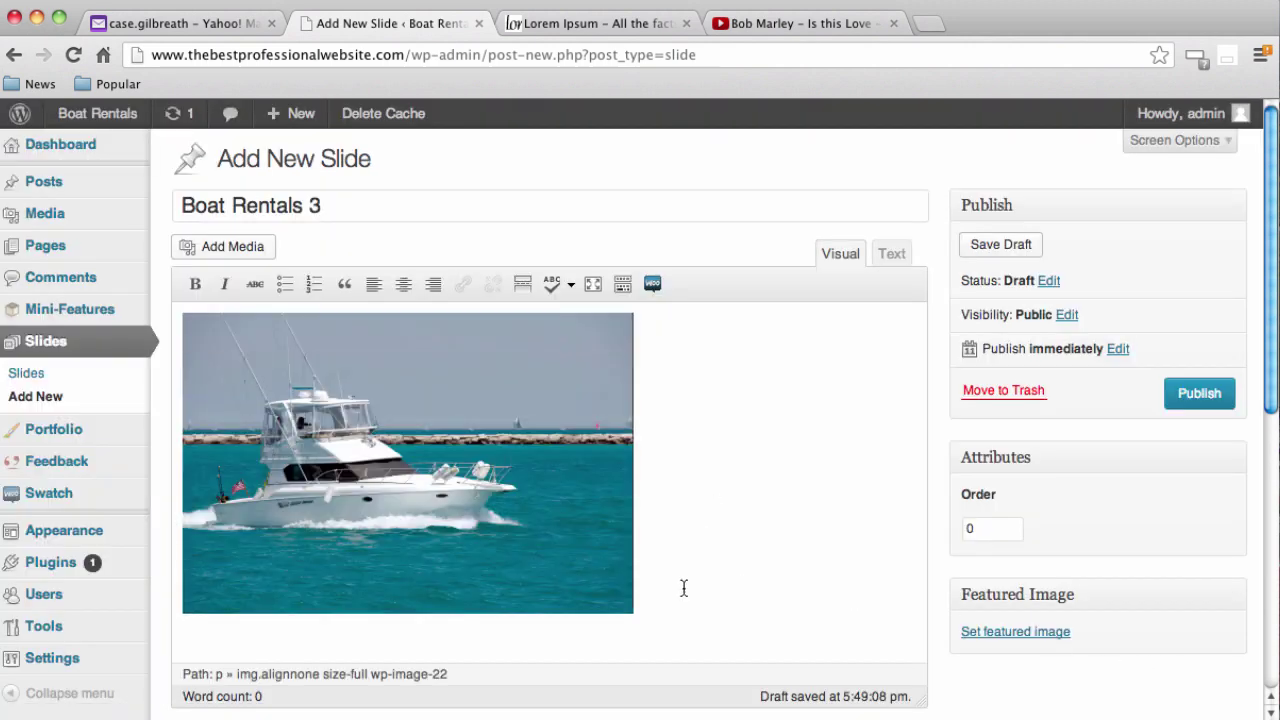
Paste the Lorem Ipsum paragraph after the yacht image and left-align the image
left_click(499, 493)
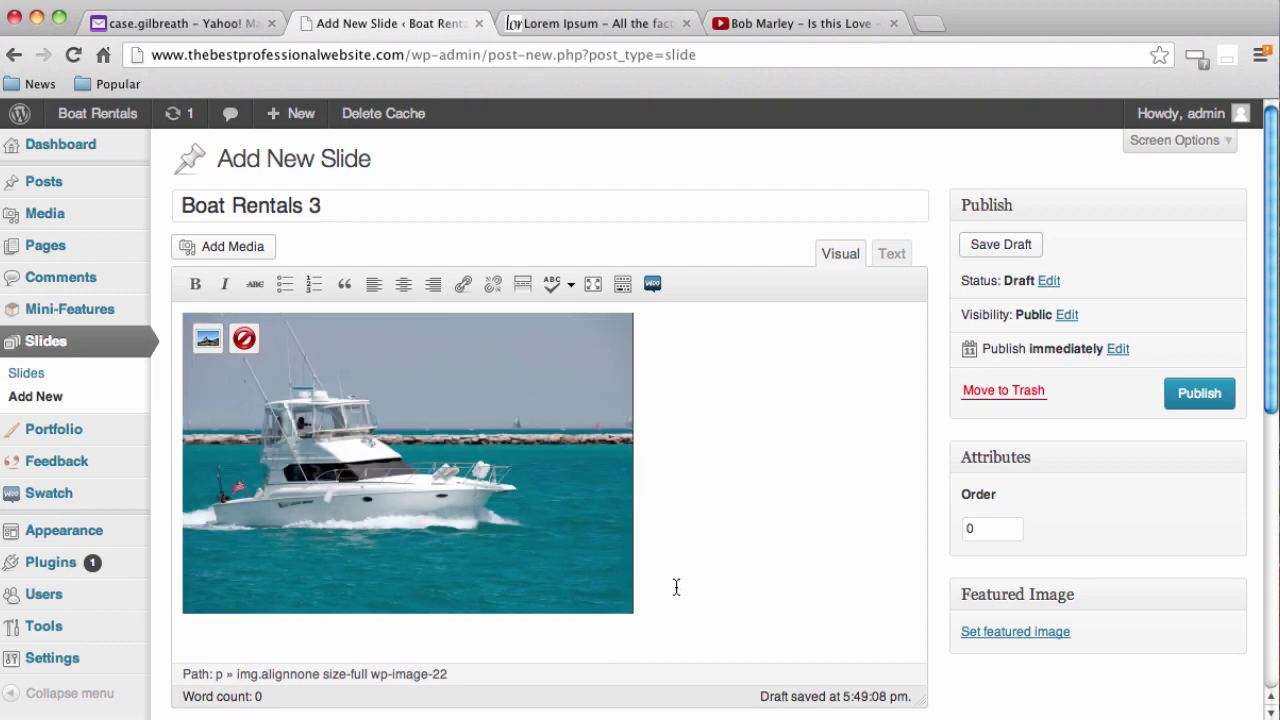
type("Lorem Ipsum is simply dummy text of the printing and typesetting industry. Lorem Ipsum has been the industry's standard dummy text ever since the 1500s, when an unknown printer took a galley of type and scrambled it to make a type specimen book. It has survived not only five centuries, but also the leap into electronic typesetting, remaining essentially unchanged. It was popularised in the 1960s with the release of Letraset sheets containing Lorem Ipsum passages, and more recently with desktop publishing software like Aldus PageMaker including versions of Lorem Ipsum.")
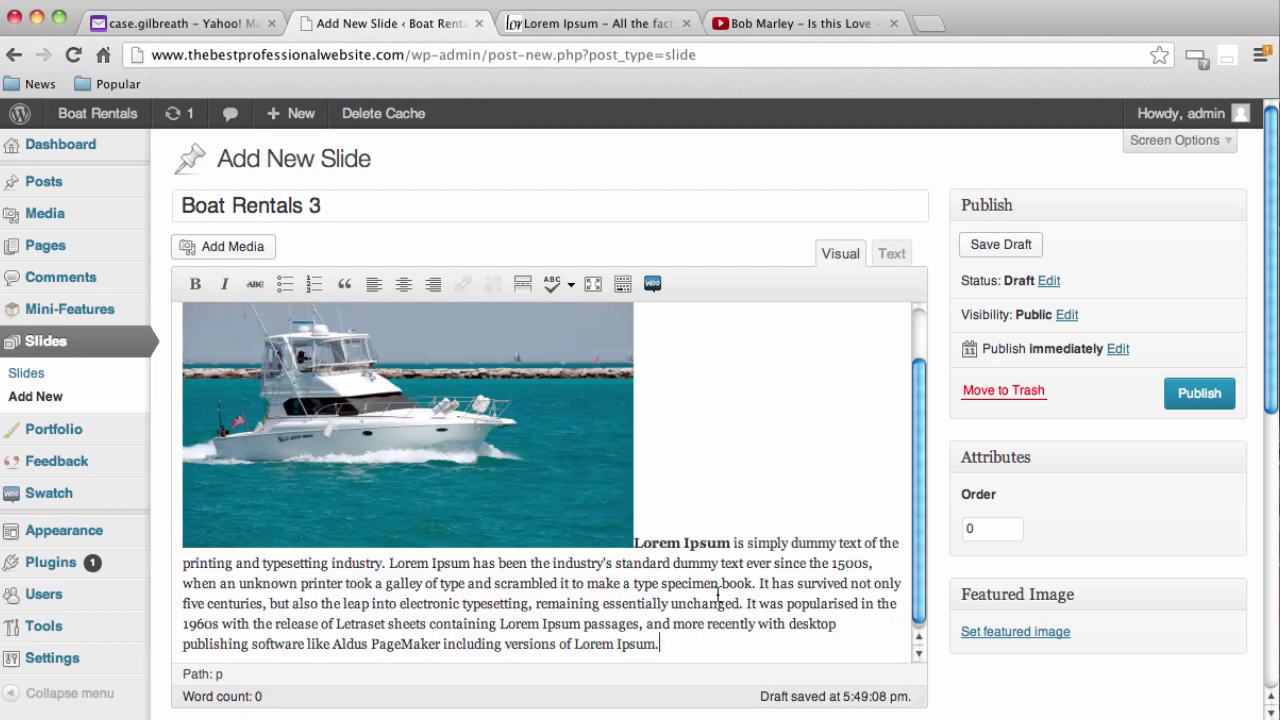
left_click(210, 333)
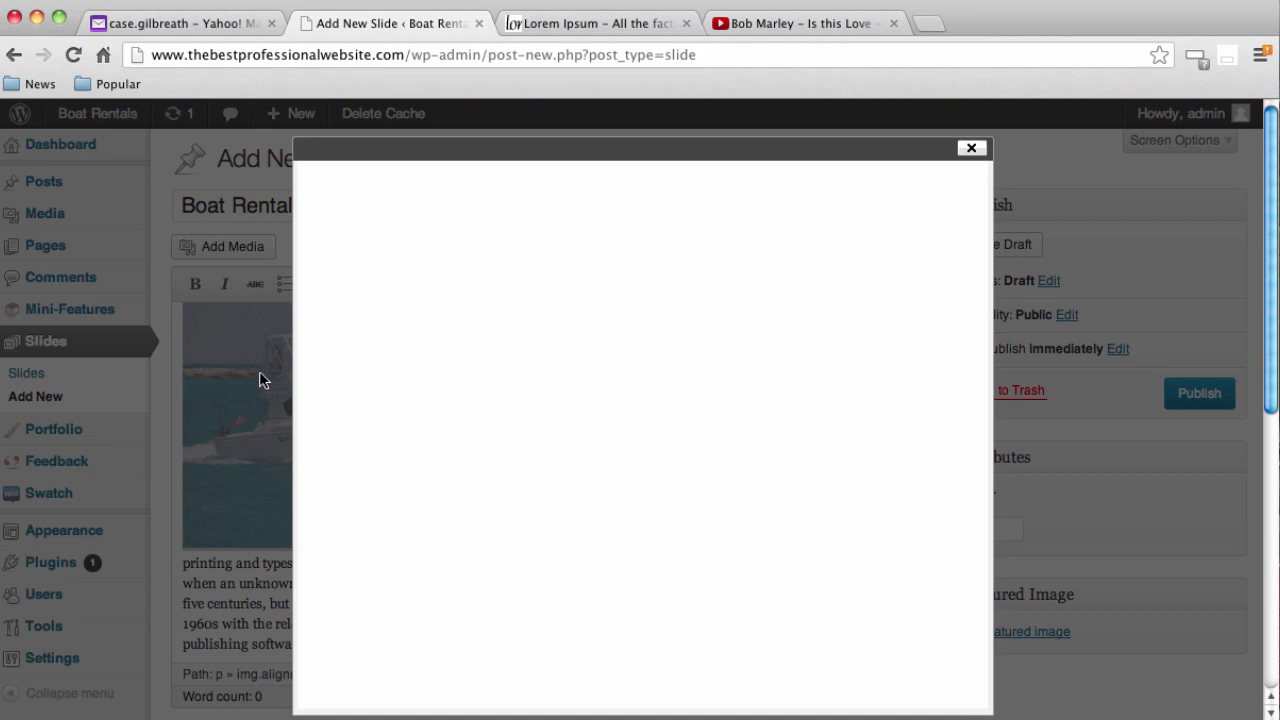
left_click(613, 458)
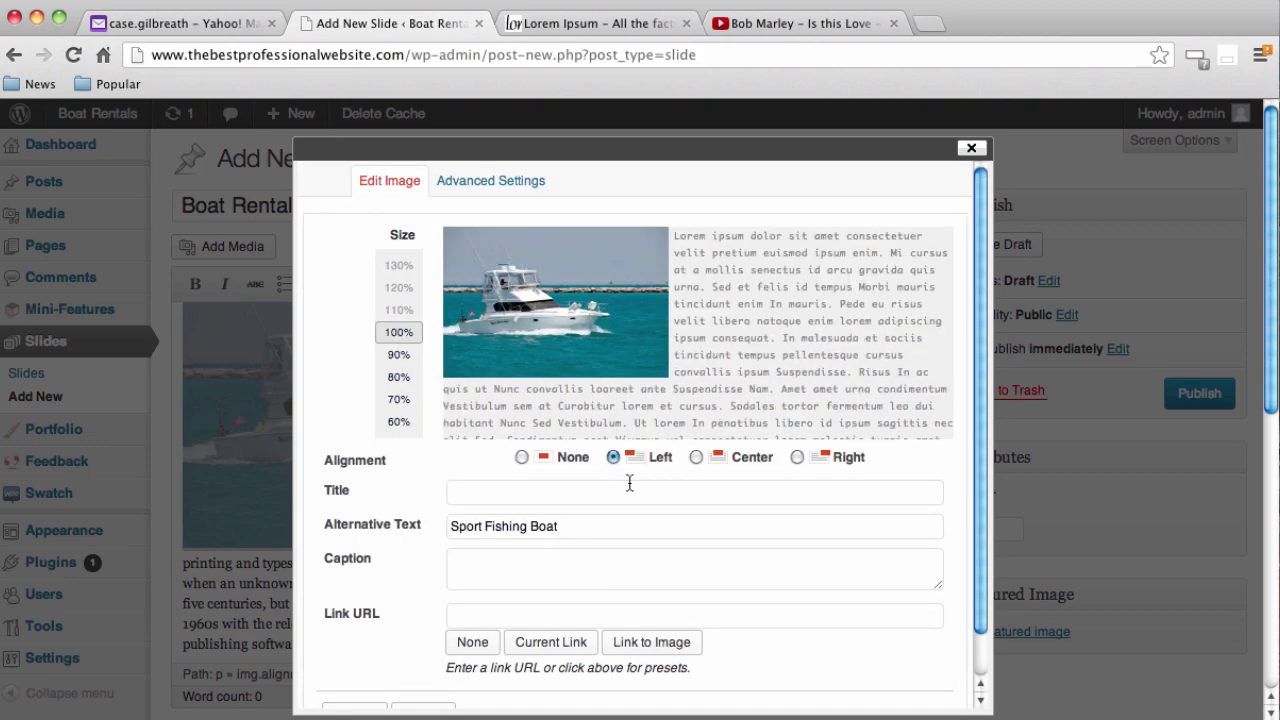
scroll(586, 604, "down", 3)
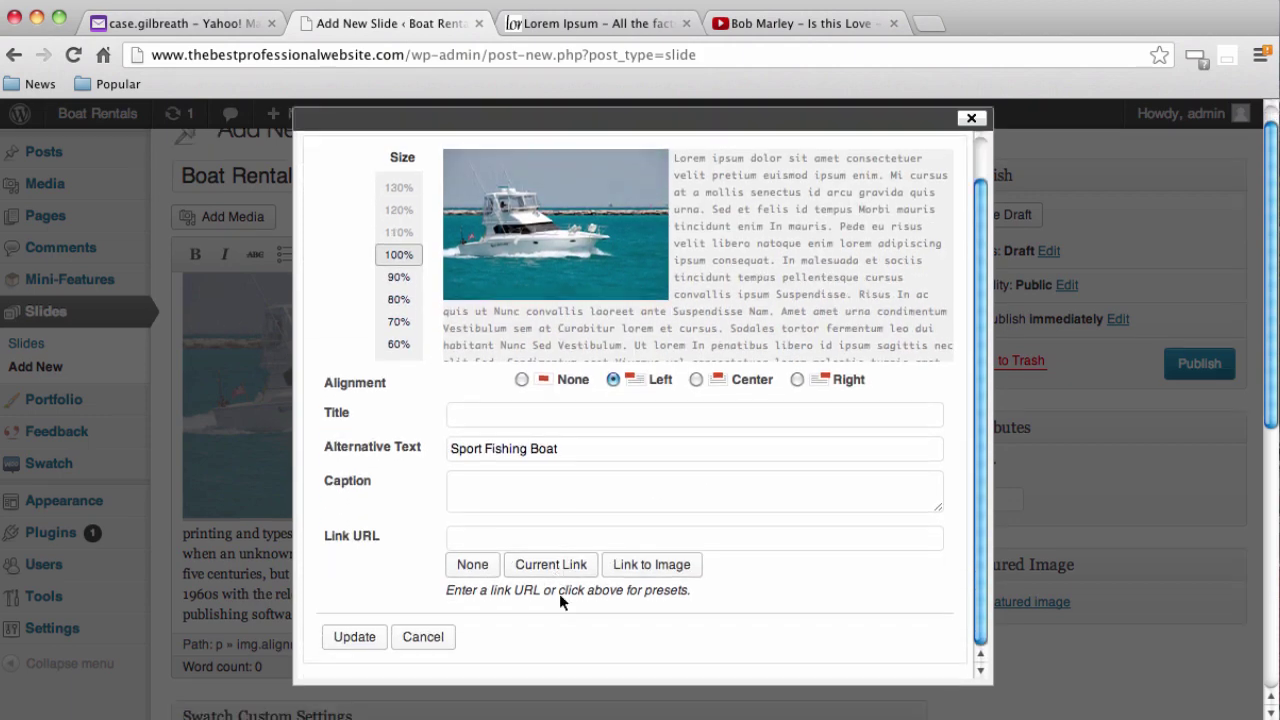
left_click(356, 636)
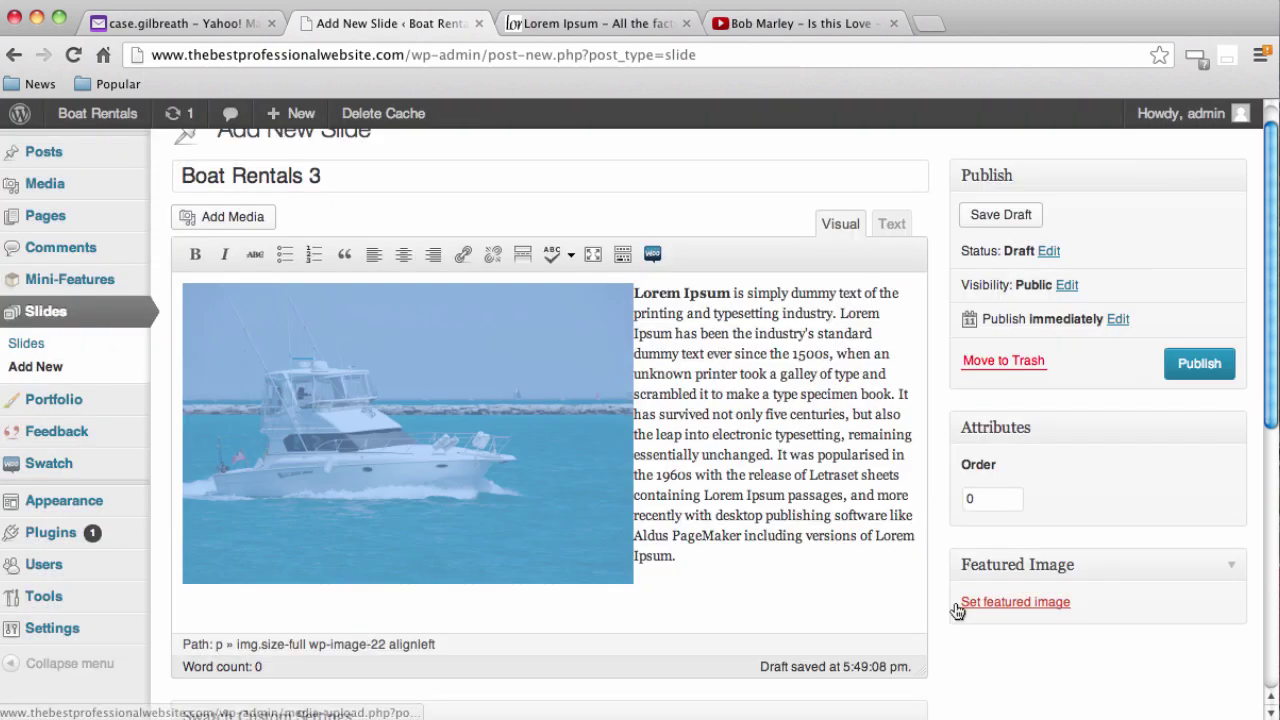
Publish the Boat Rentals 3 slide
scroll(925, 560, "down", 3)
scroll(1000, 480, "up", 3)
left_click(1188, 324)
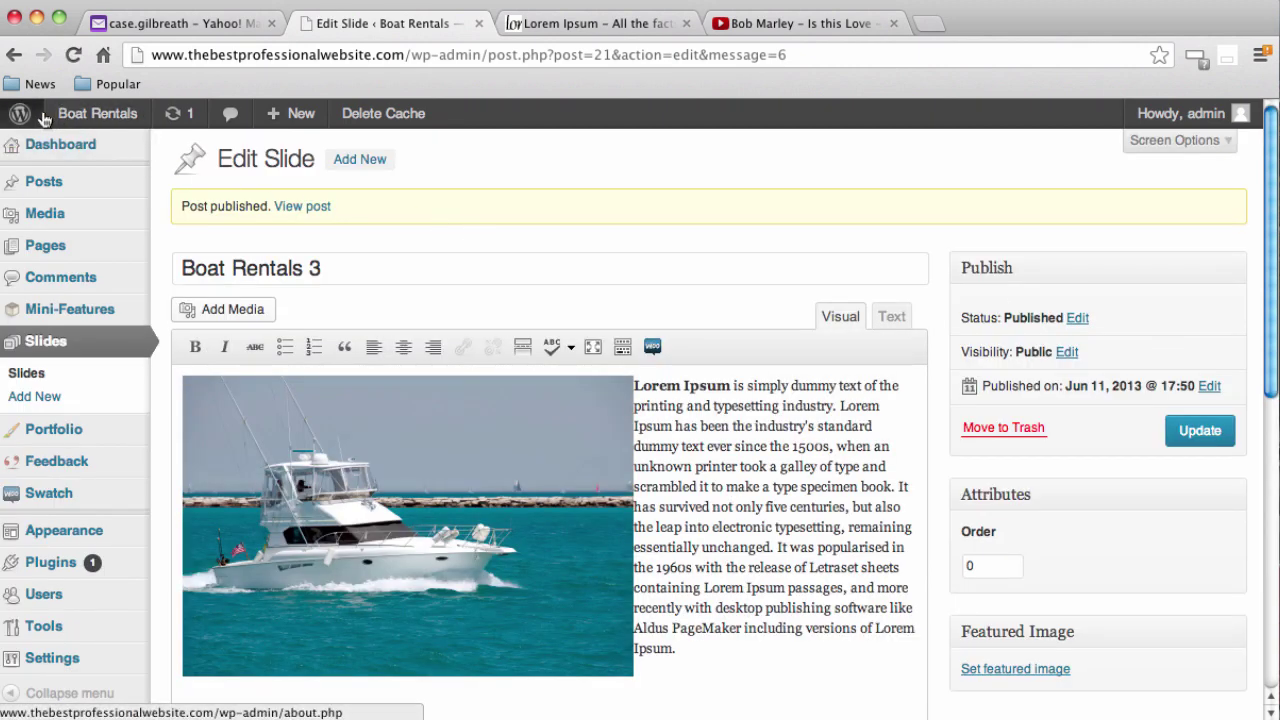
Visit the live site and step the slider through the fishing-boy and yacht slides
mouse_move(95, 120)
left_click(80, 149)
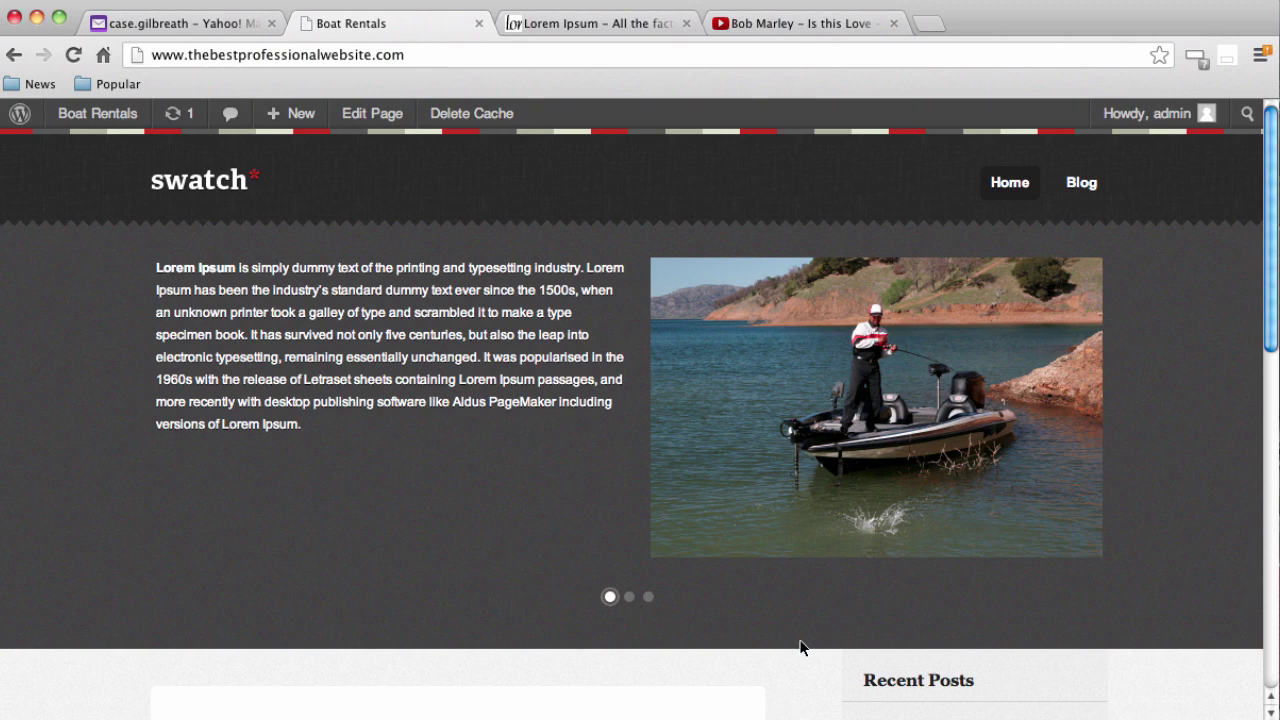
left_click(629, 597)
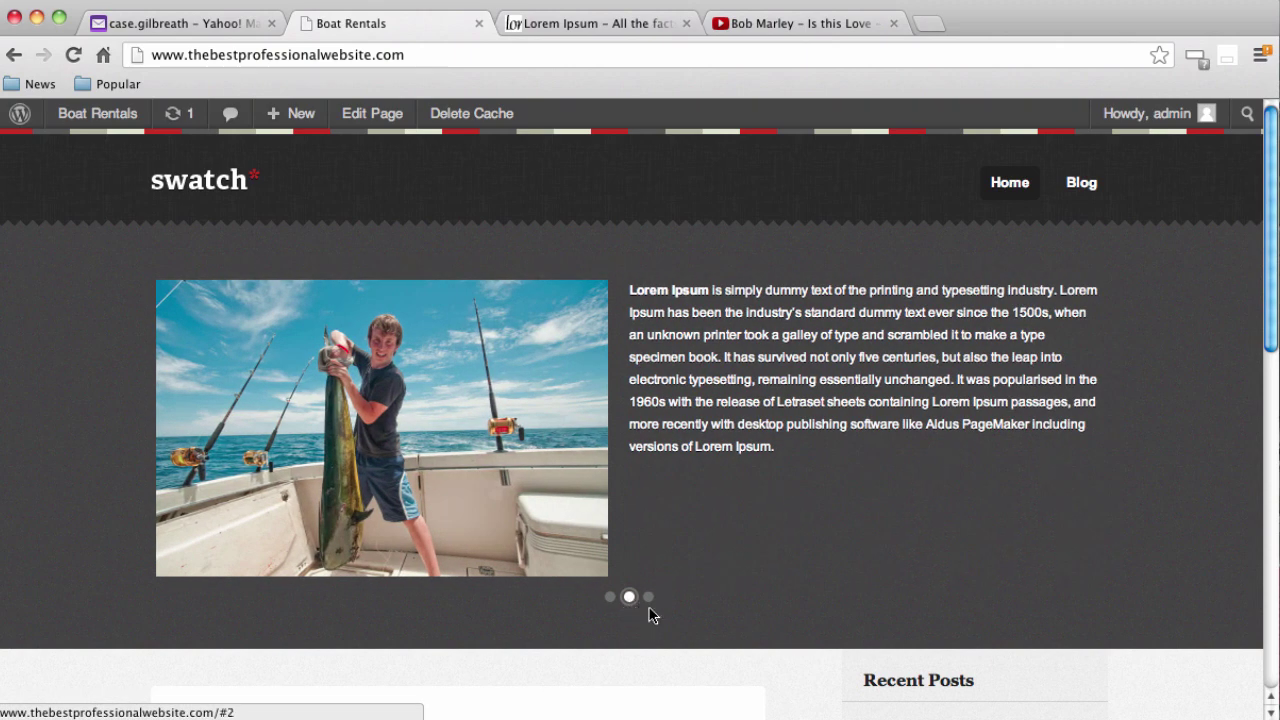
left_click(648, 598)
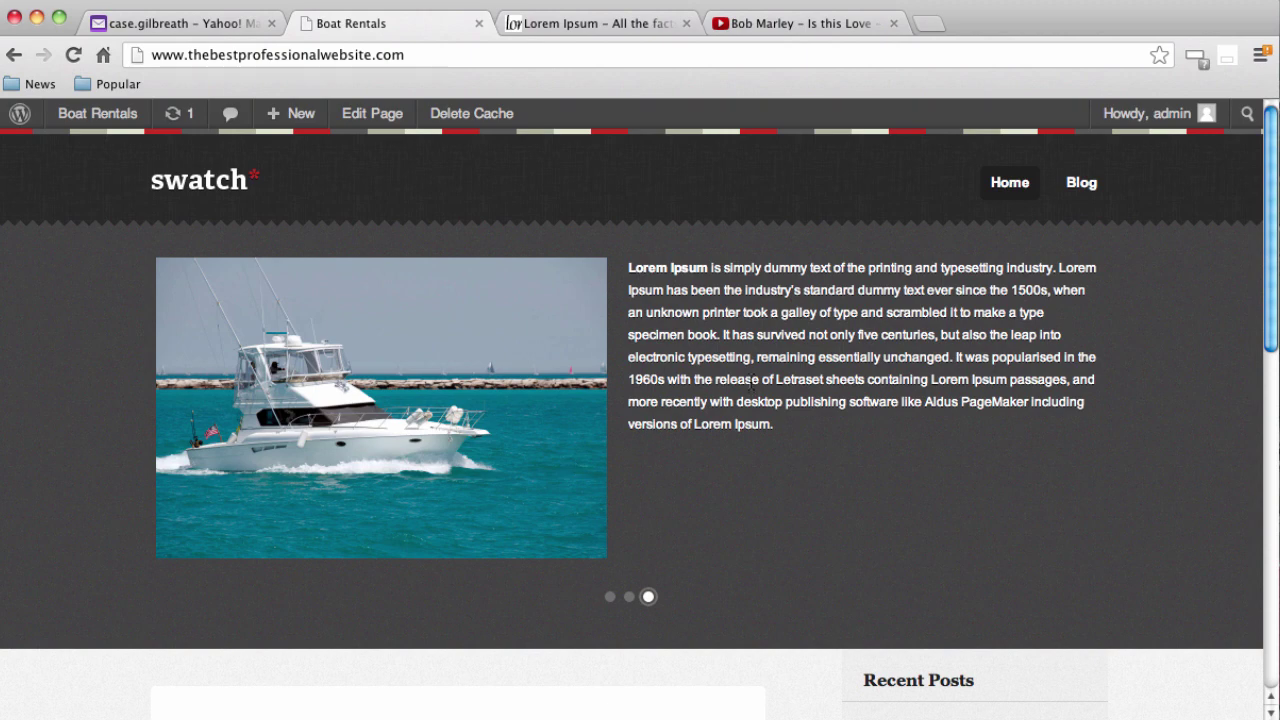
scroll(797, 440, "down", 3)
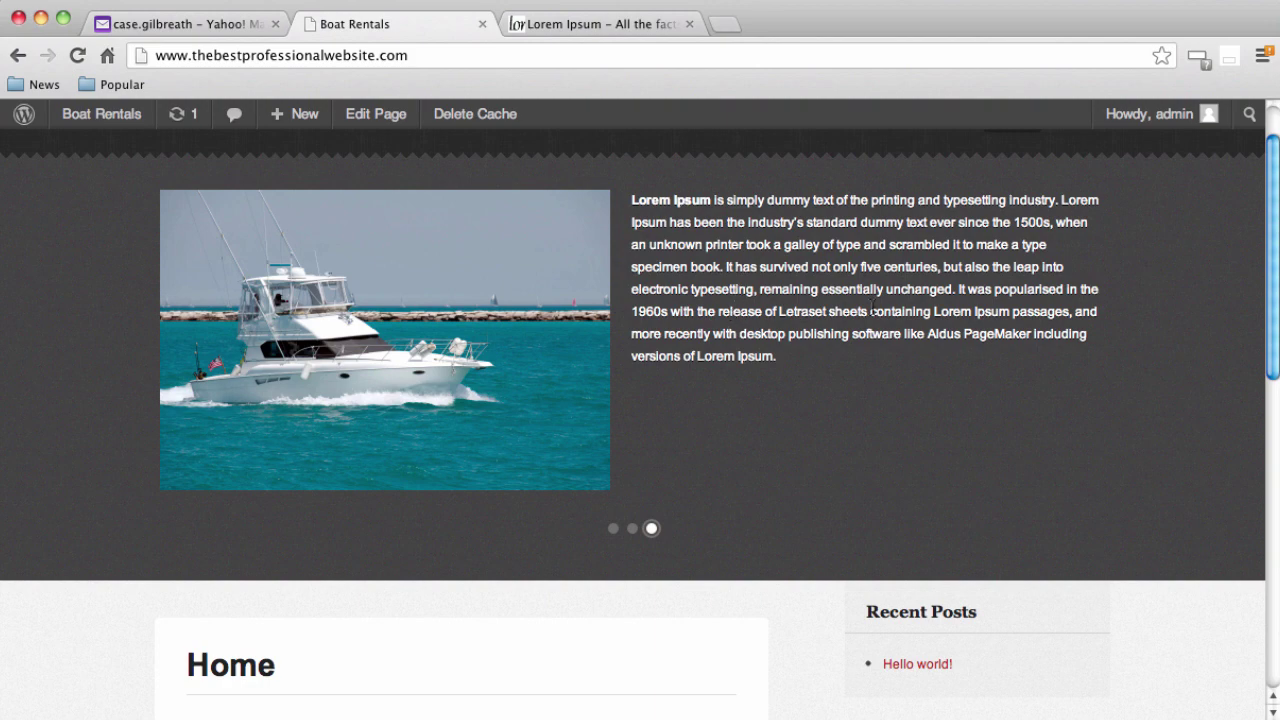
scroll(872, 310, "up", 2)
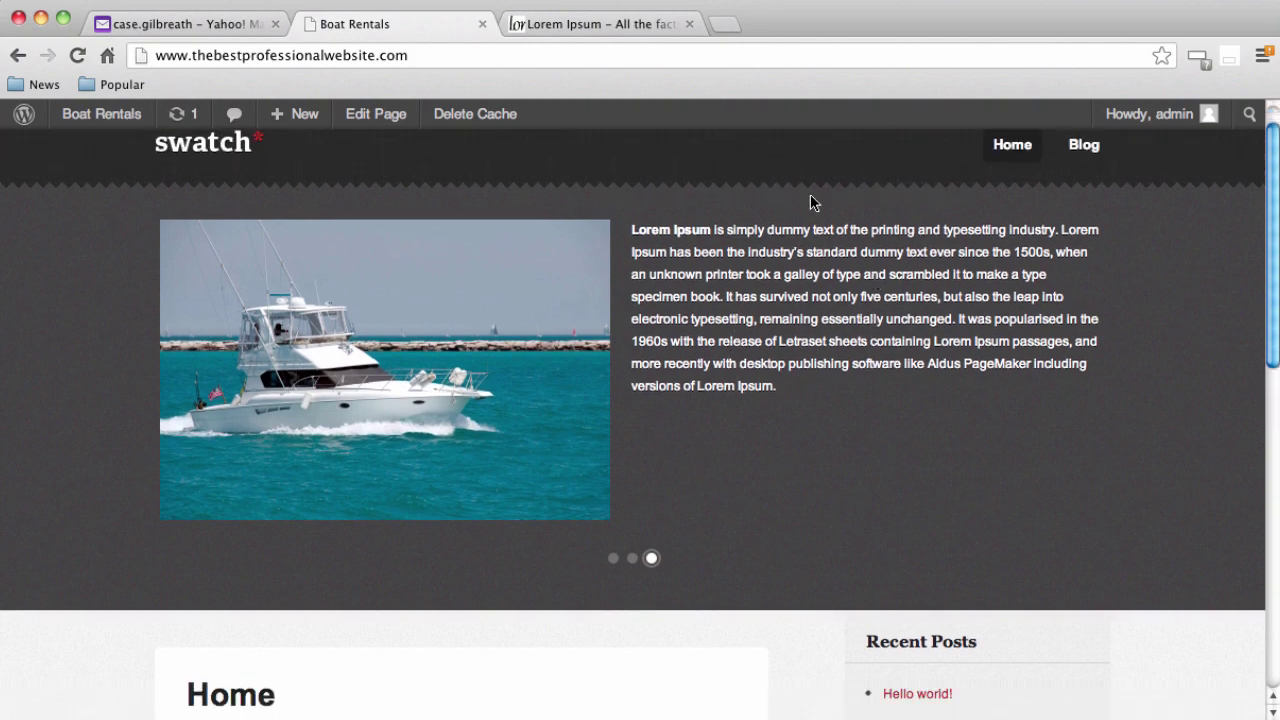
In a new tab, search YouTube for 'bob marley' and open 'Is this Love'
left_click(726, 30)
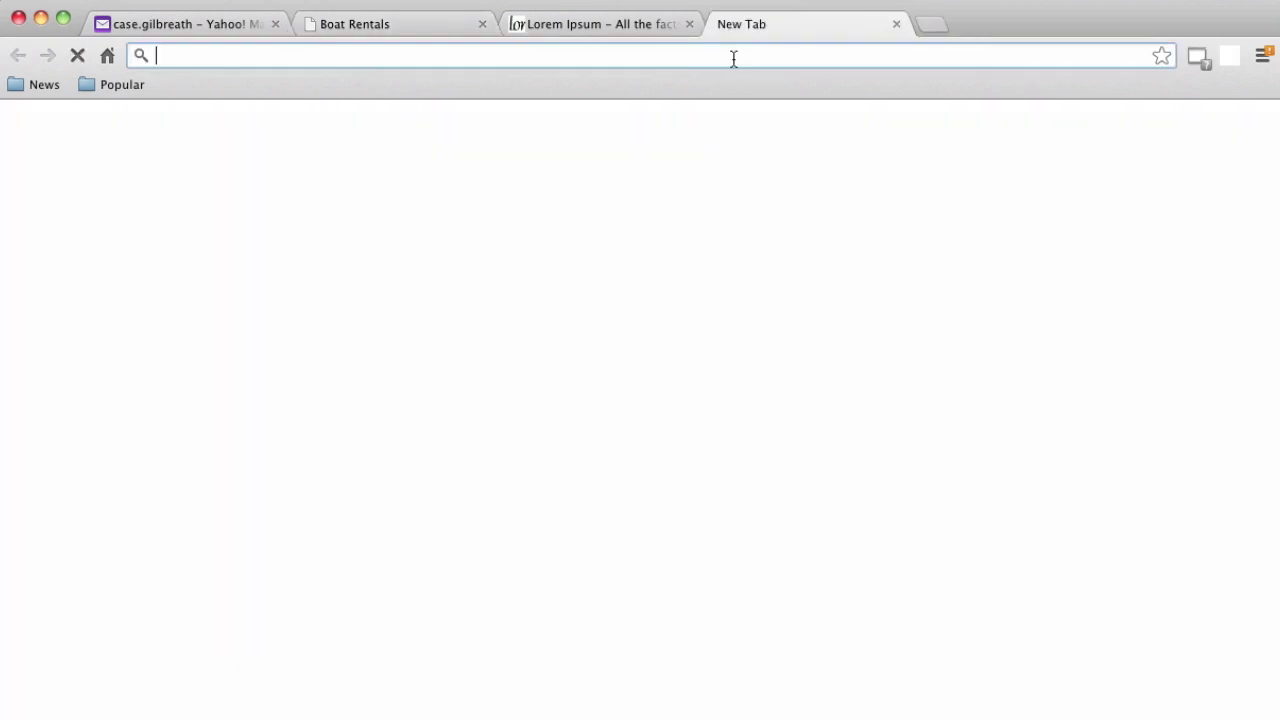
type("youtube.com")
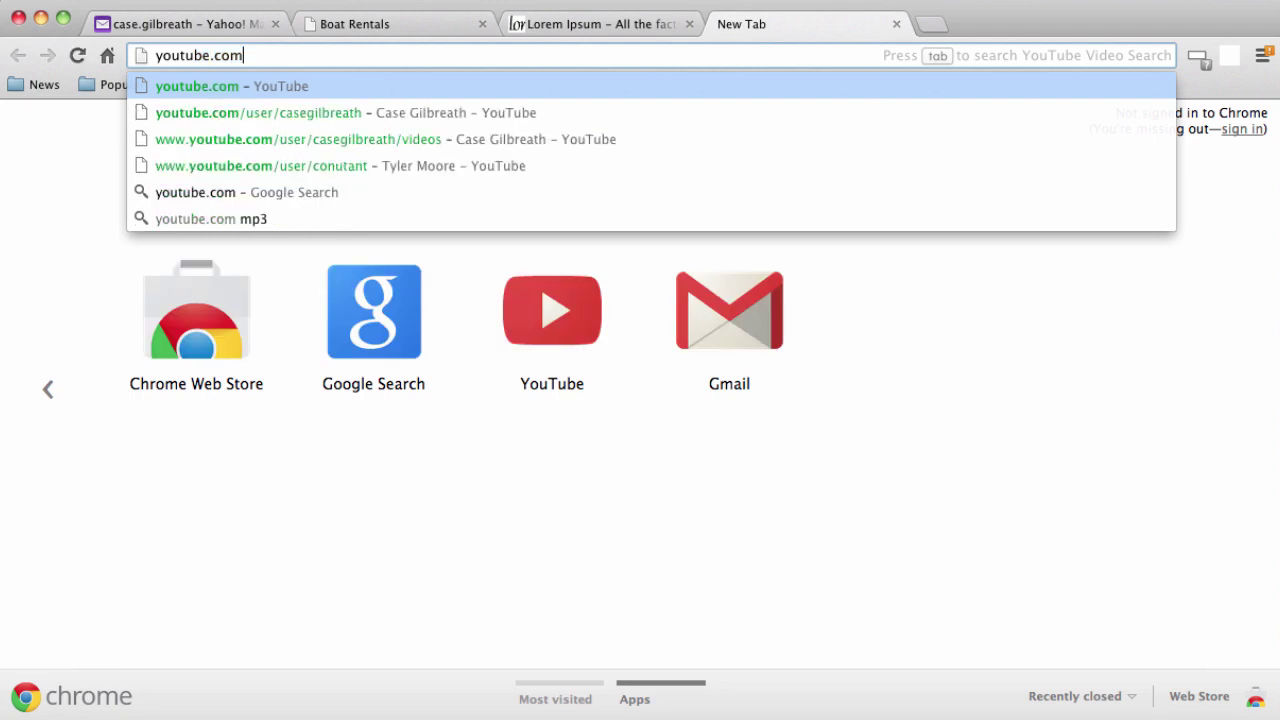
key("Return")
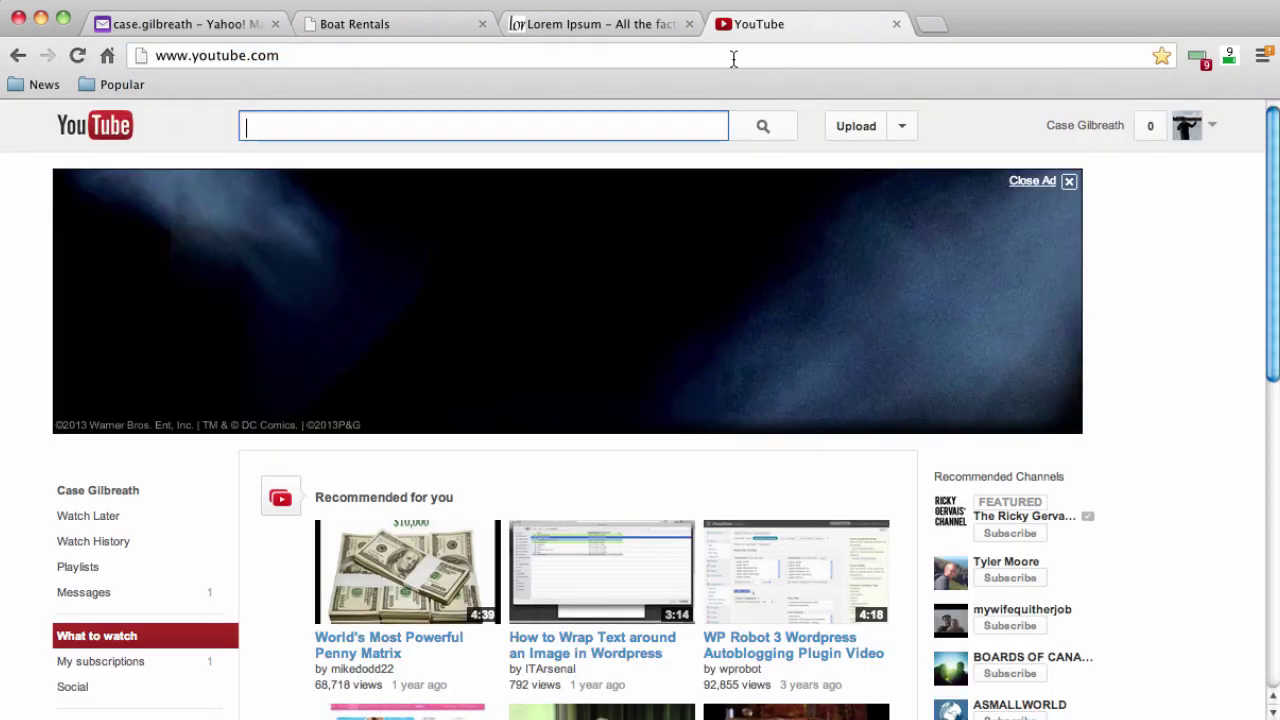
type("bob marley")
key("Return")
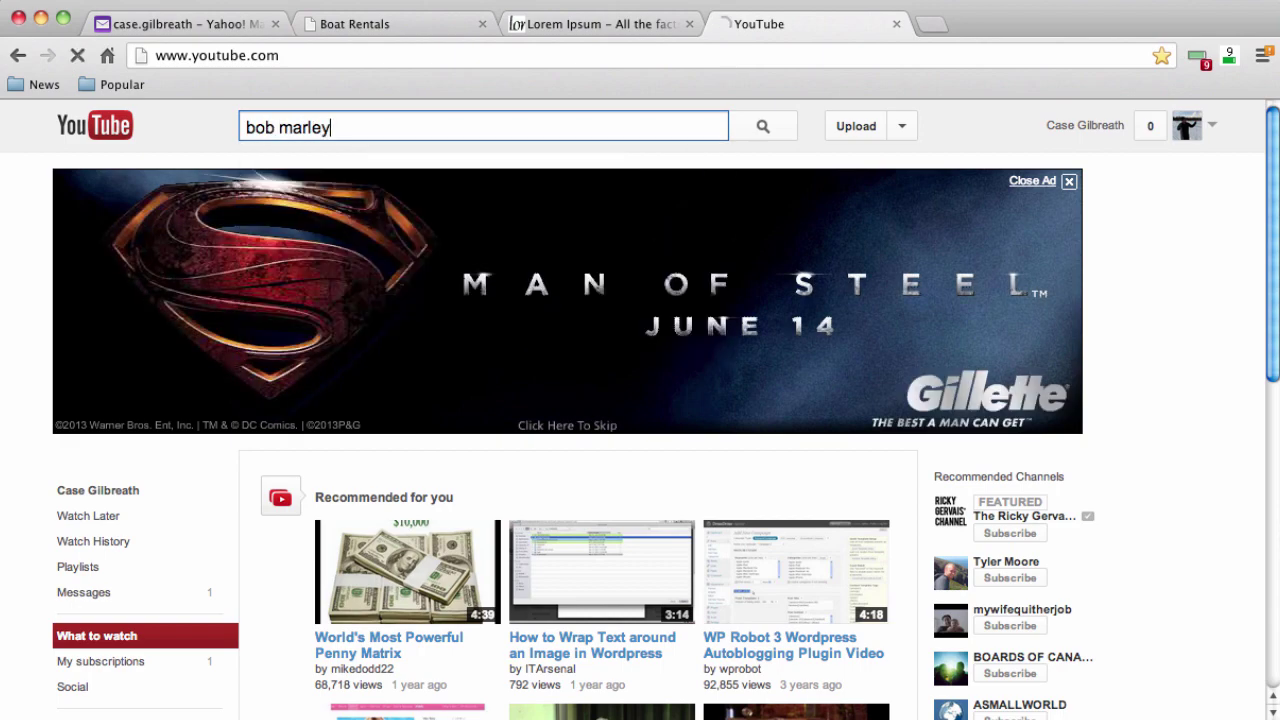
scroll(762, 346, "down", 3)
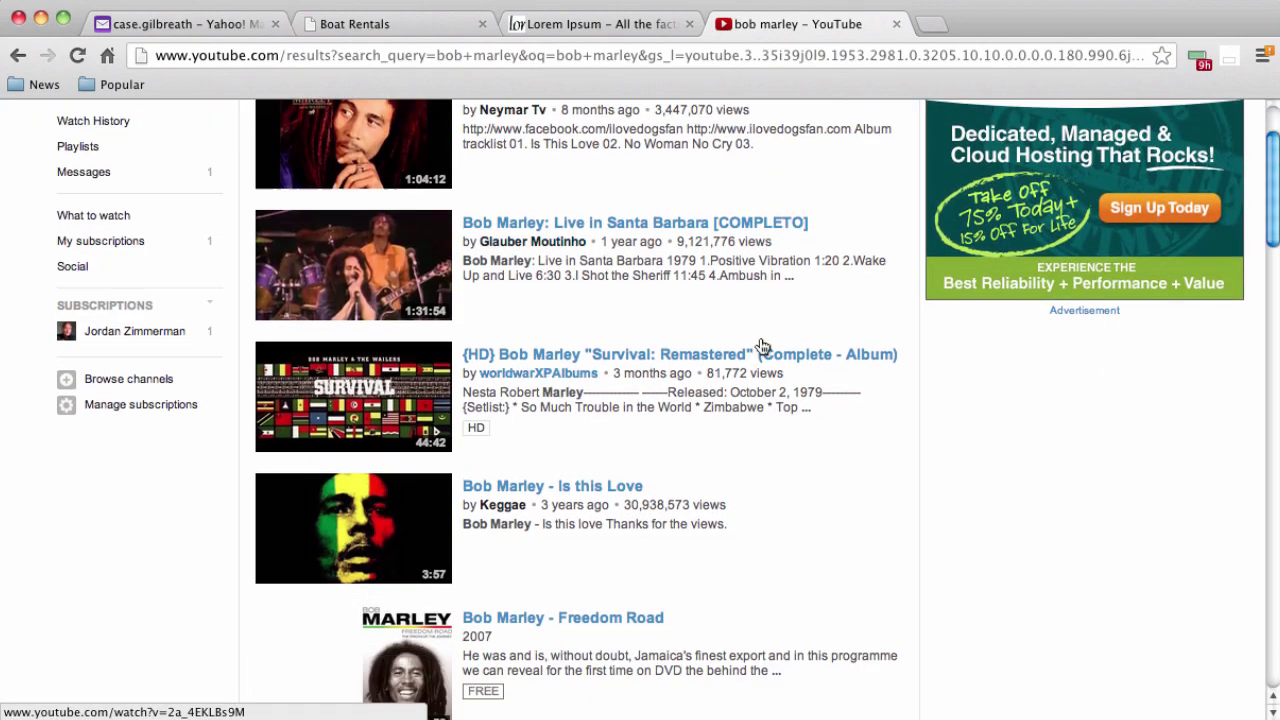
left_click(600, 492)
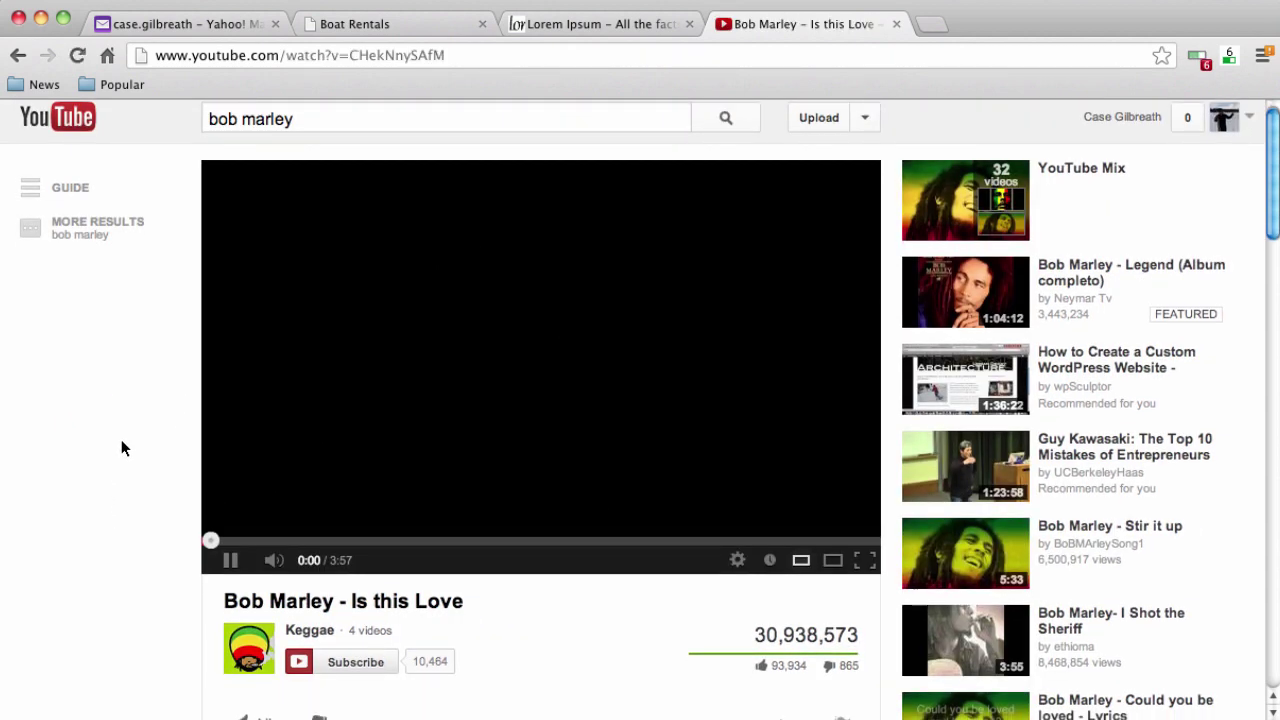
Pause the video, get its Share > Embed iframe code, and return to the Boat Rentals tab
scroll(146, 543, "down", 1)
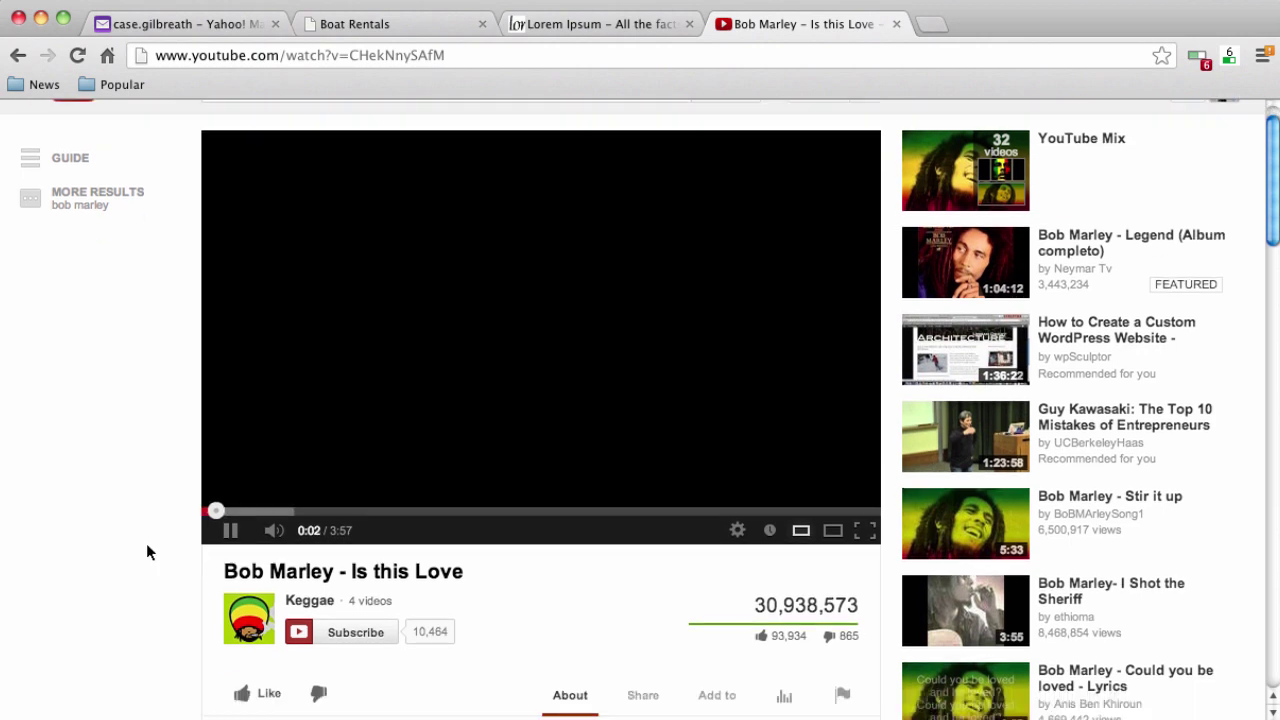
left_click(228, 533)
scroll(176, 524, "down", 5)
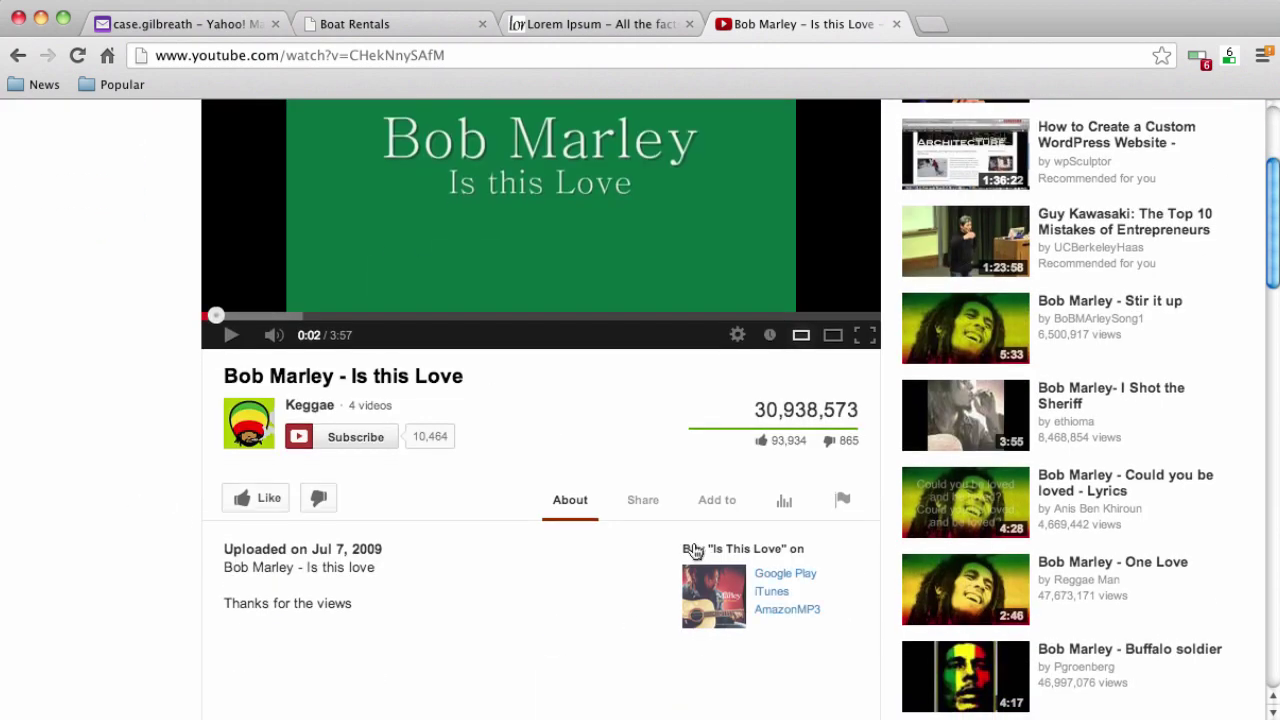
left_click(643, 500)
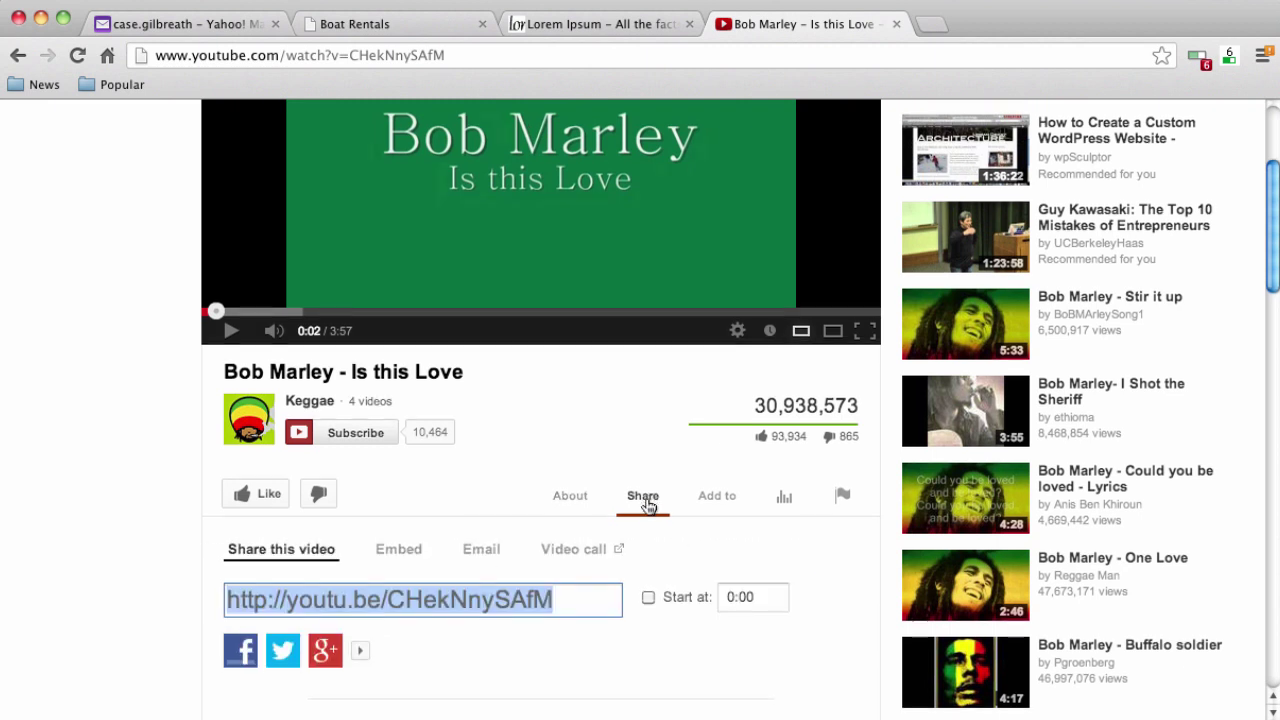
scroll(645, 506, "down", 3)
left_click(425, 459)
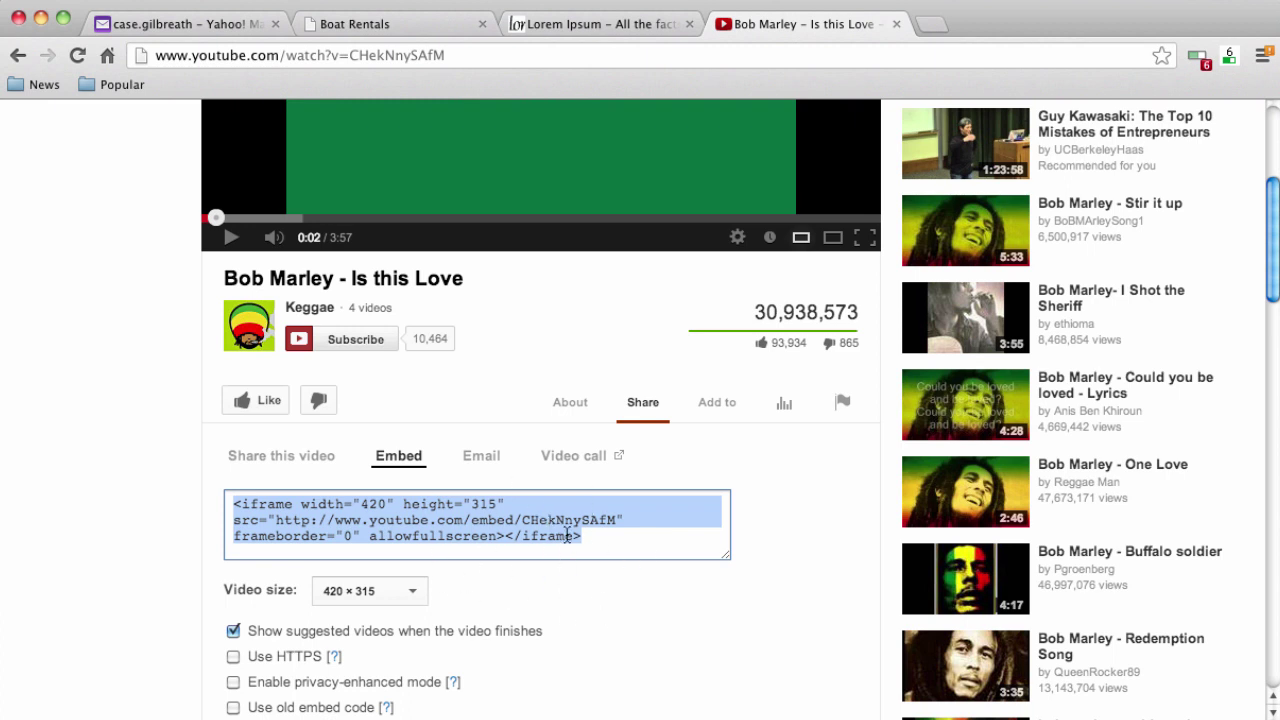
left_click(376, 24)
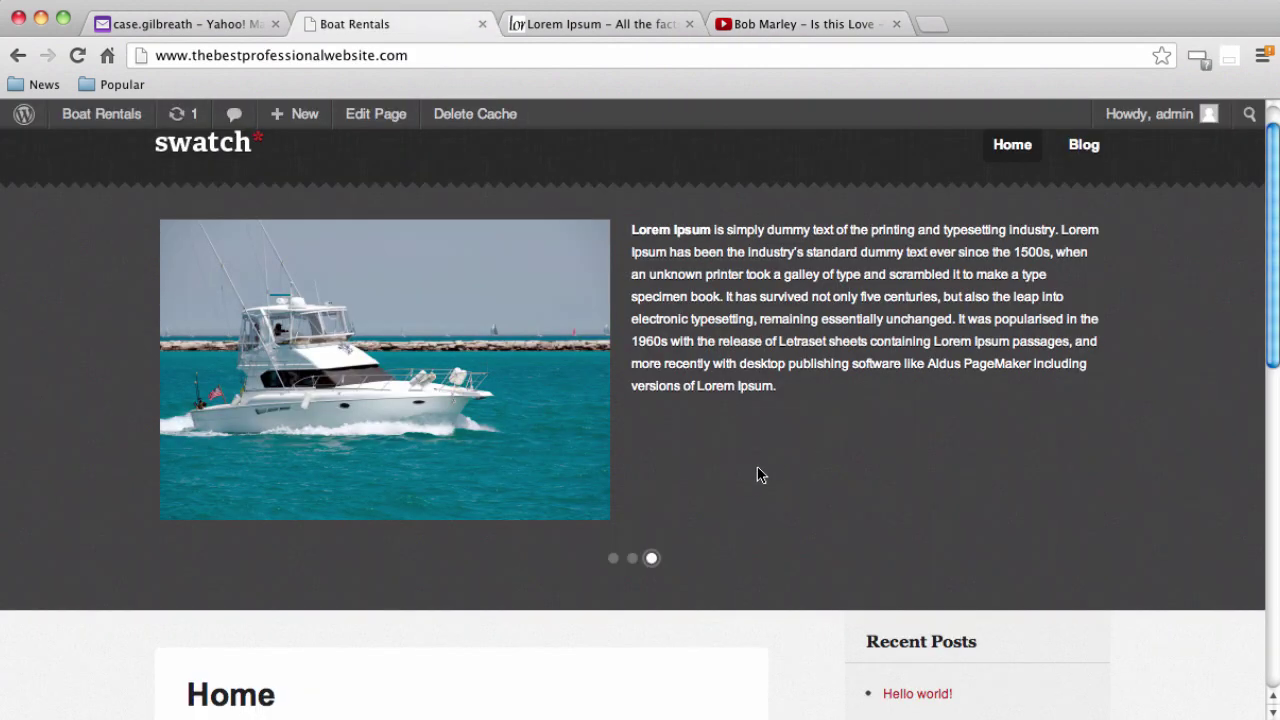
From the dashboard's Slides list, start a new slide titled 'Bob Marley'
mouse_move(106, 120)
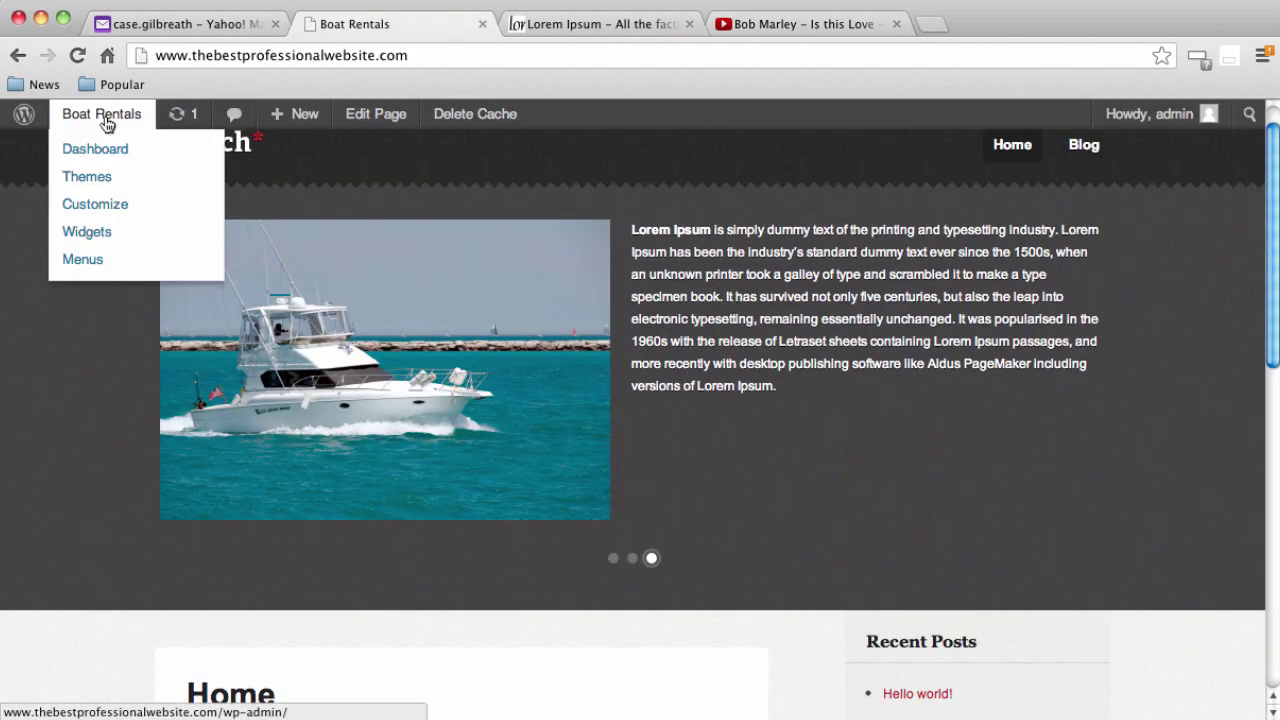
left_click(106, 158)
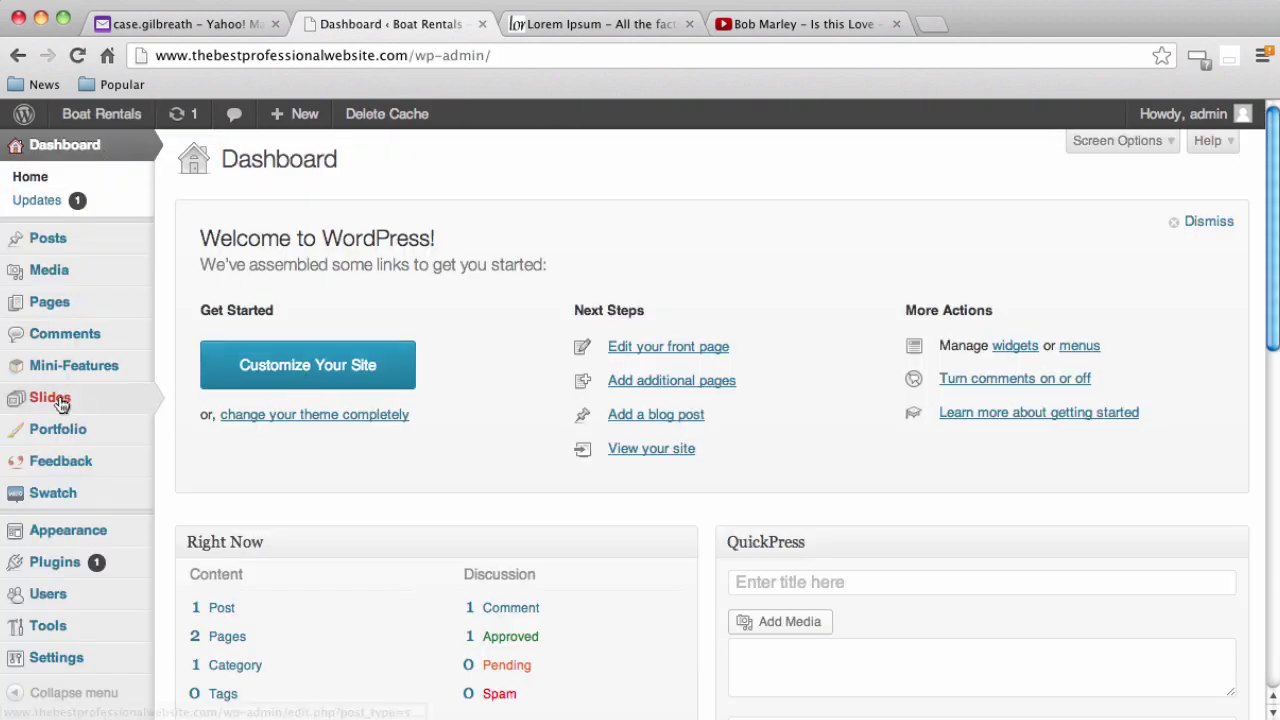
left_click(61, 402)
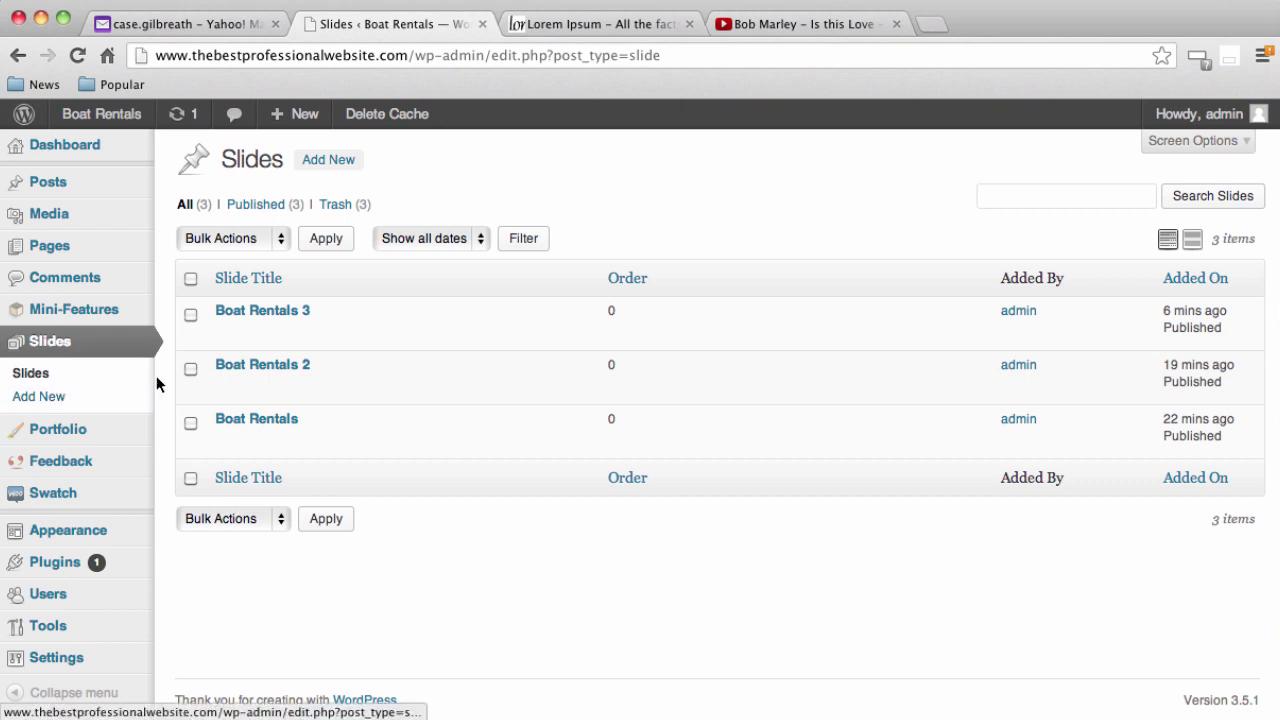
left_click(338, 168)
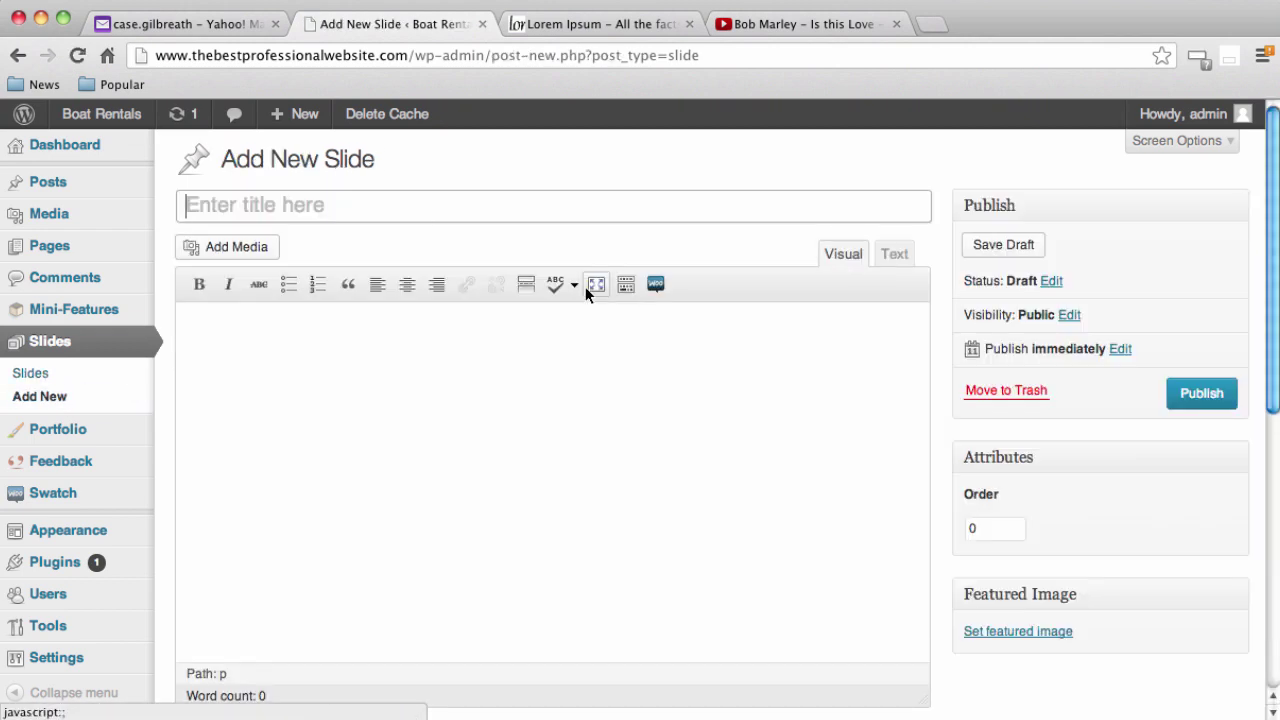
type("Bob Marley")
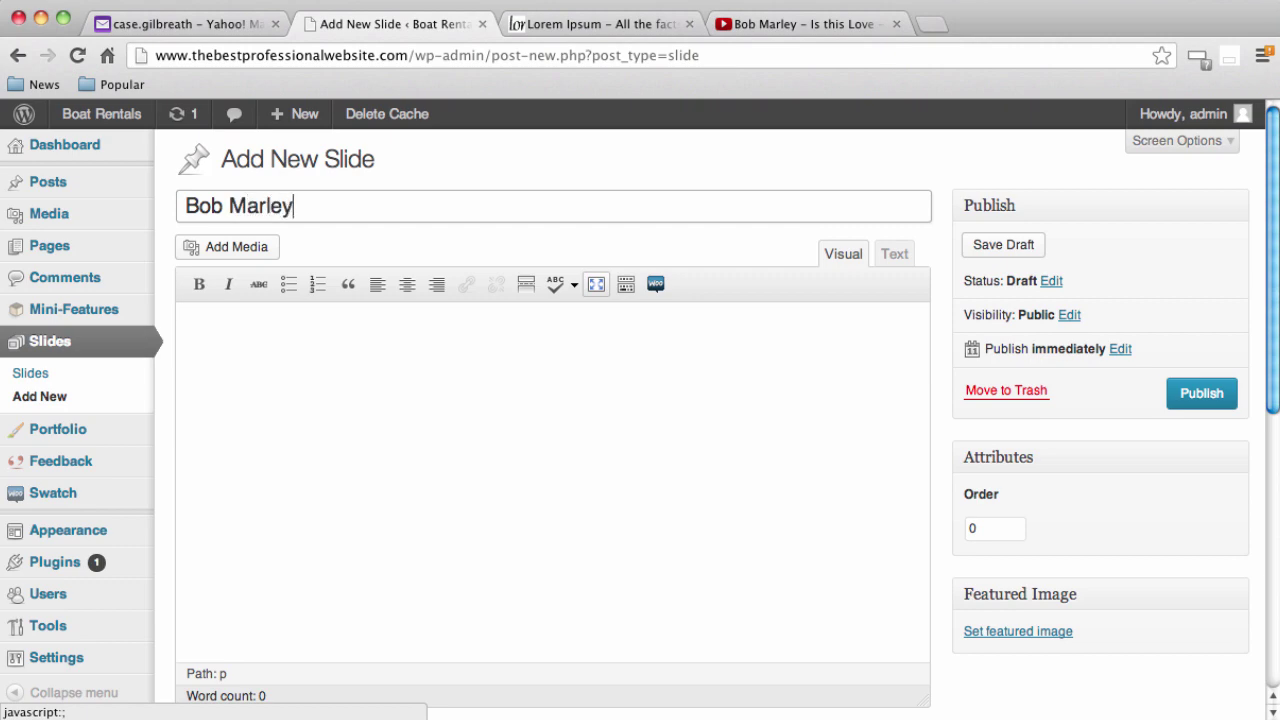
Paste the YouTube iframe into the Video Embed Code field and publish the slide
scroll(731, 335, "down", 5)
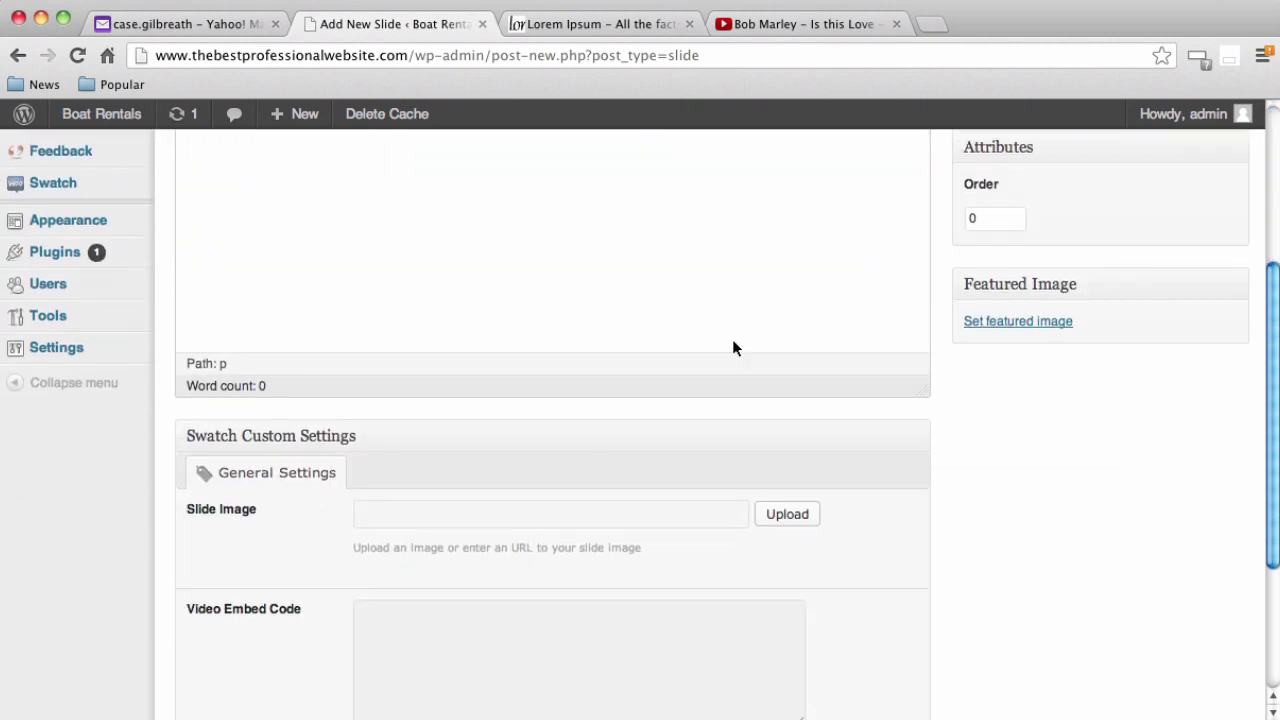
scroll(731, 337, "up", 6)
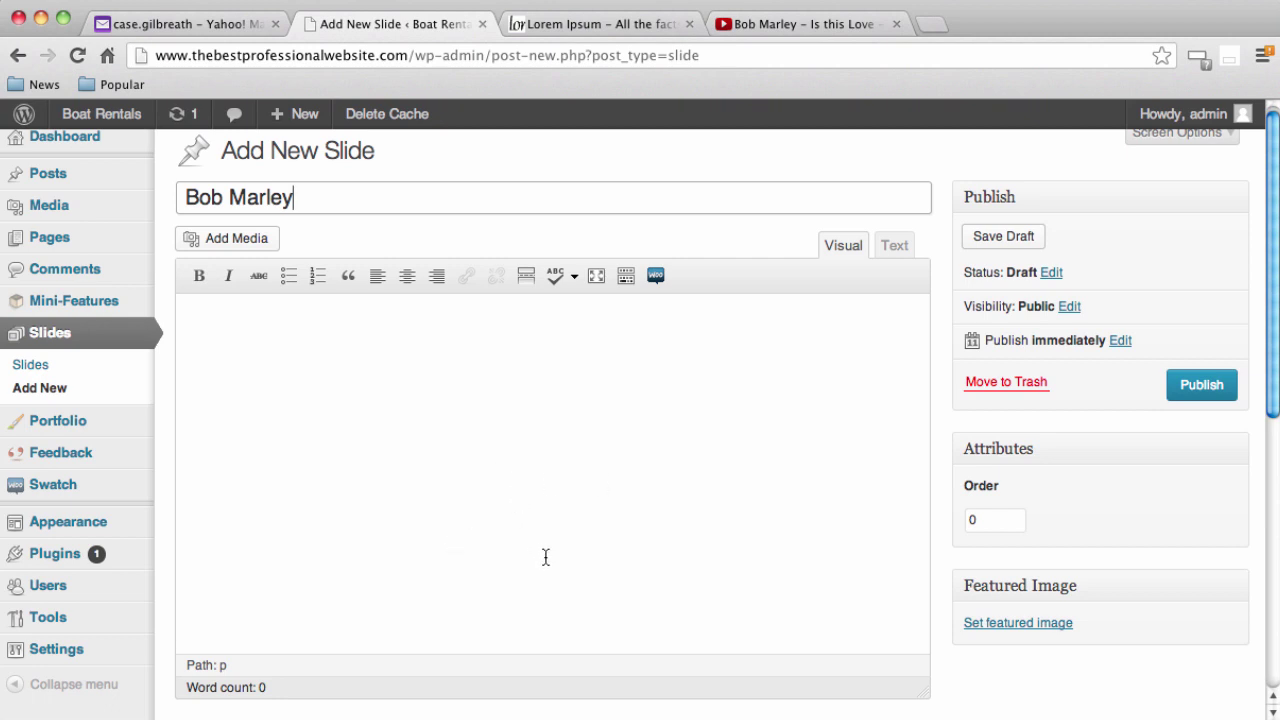
scroll(545, 559, "down", 2)
scroll(546, 555, "down", 5)
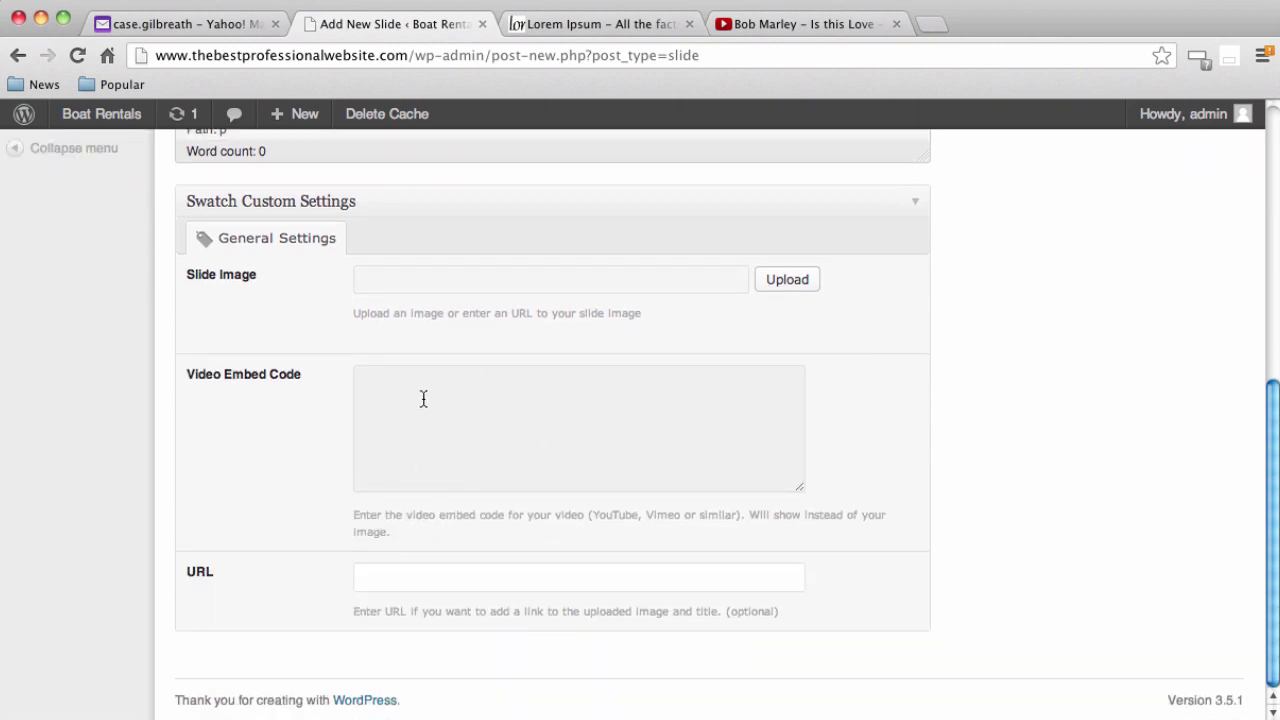
left_click(493, 402)
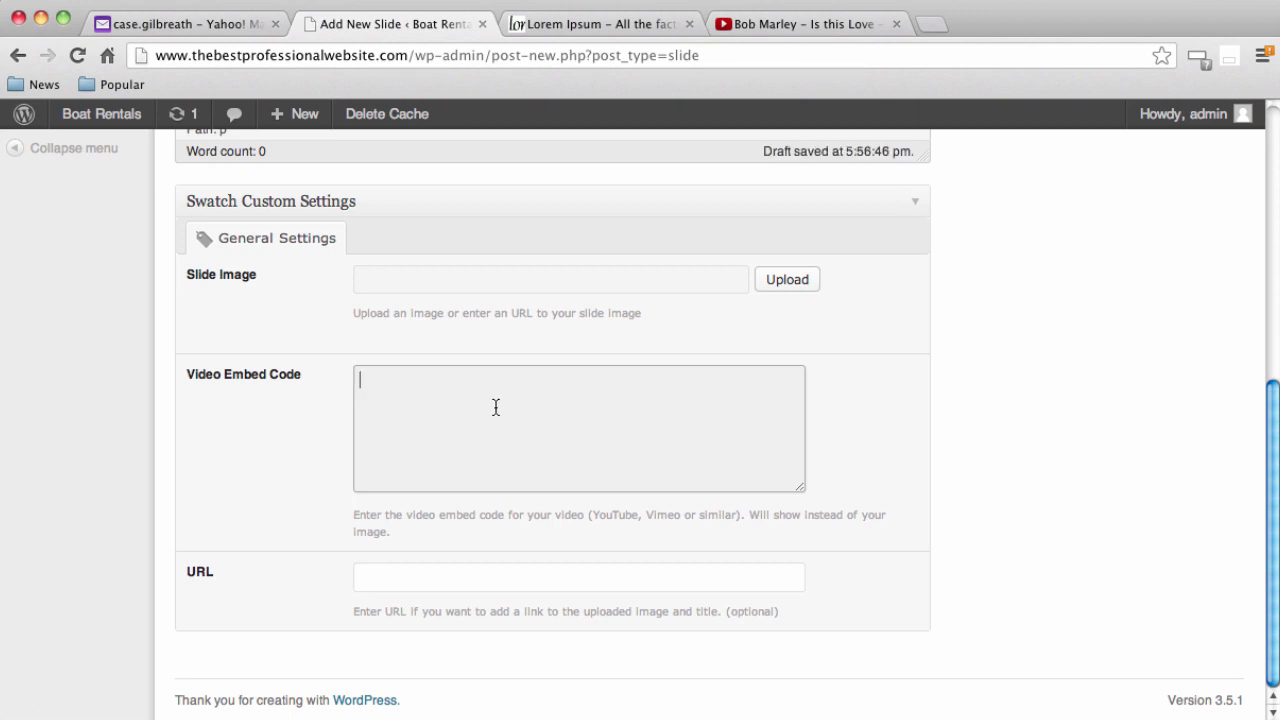
type("<iframe width=\"420\" height=\"315\" src=\"http://www.youtube.com/embed/CHekNnySAfM\" frameborder=\"0\" allowfullscreen></iframe>")
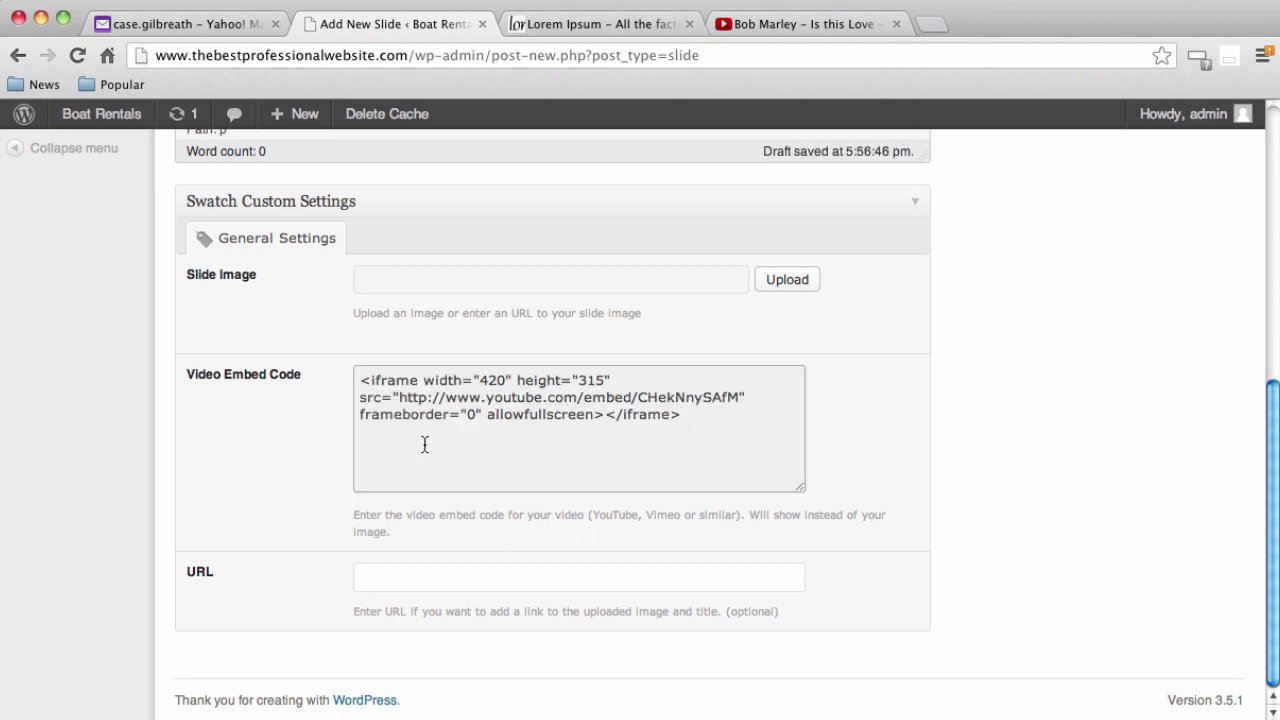
scroll(1110, 599, "up", 5)
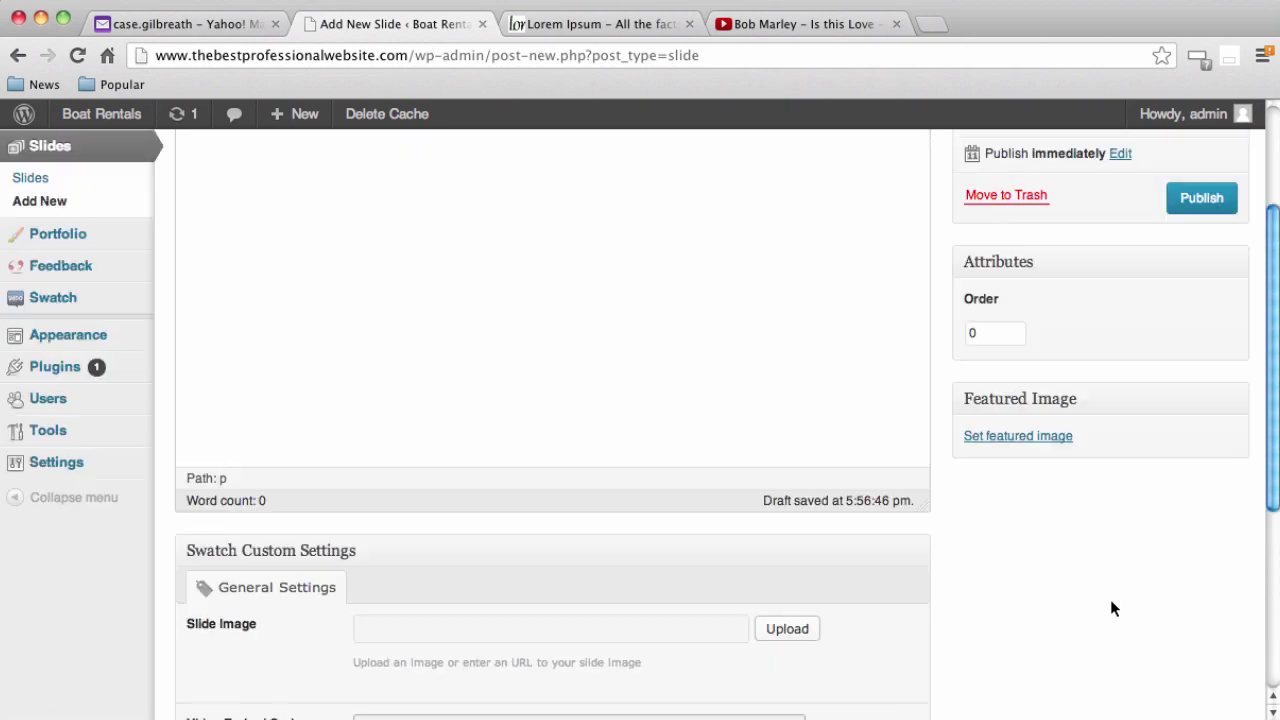
scroll(1109, 594, "down", 5)
scroll(1104, 600, "up", 5)
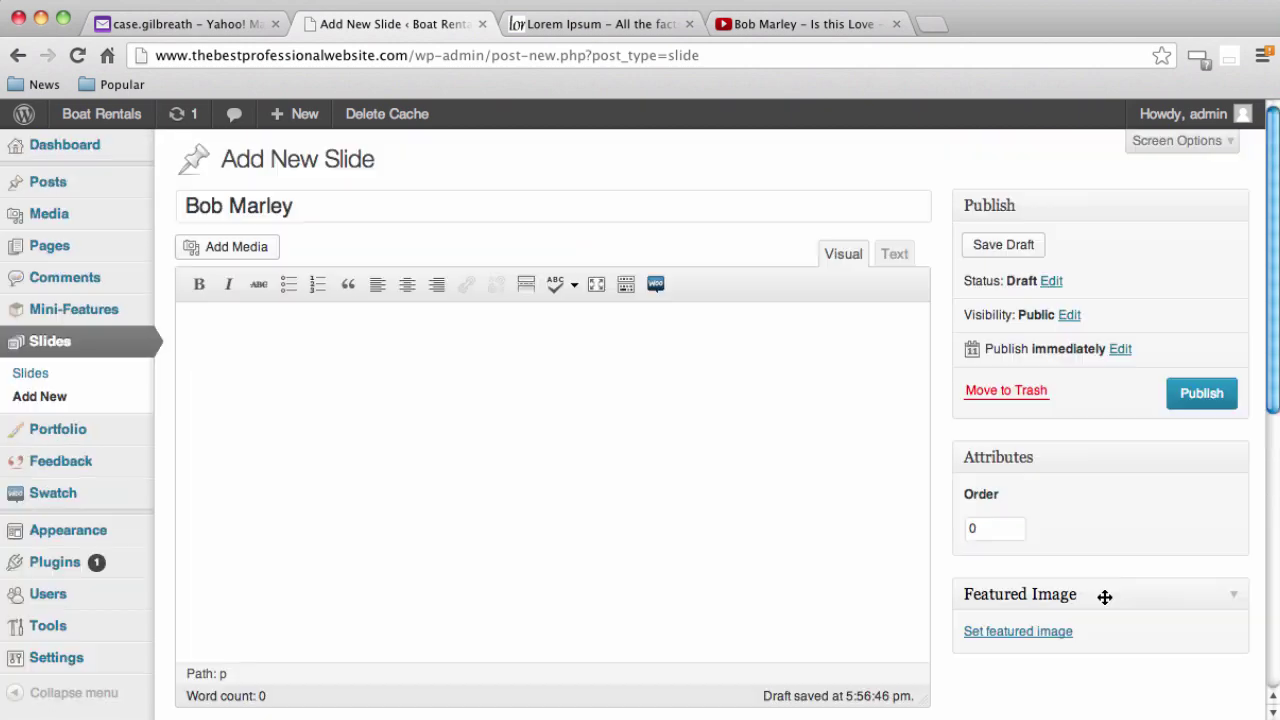
left_click(1200, 395)
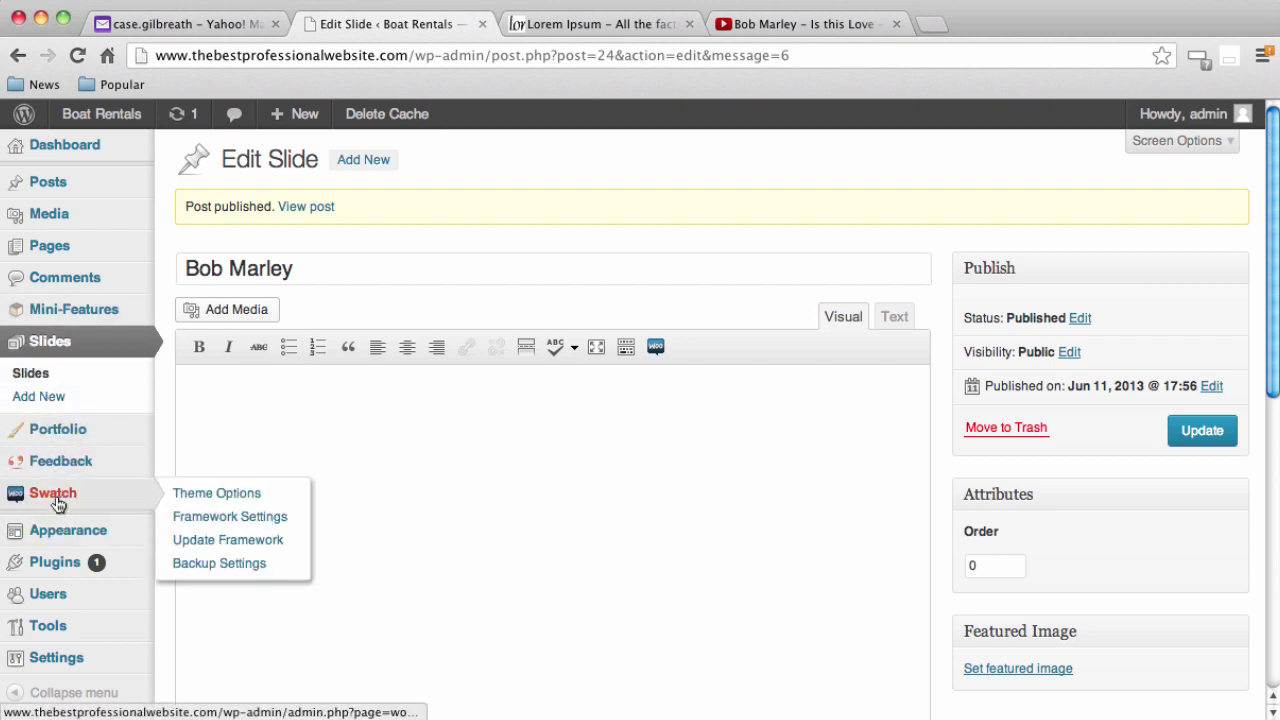
In Swatch Theme Options, change Homepage Slider entries from 3 to 4 and save all changes
mouse_move(52, 458)
mouse_move(62, 495)
left_click(66, 497)
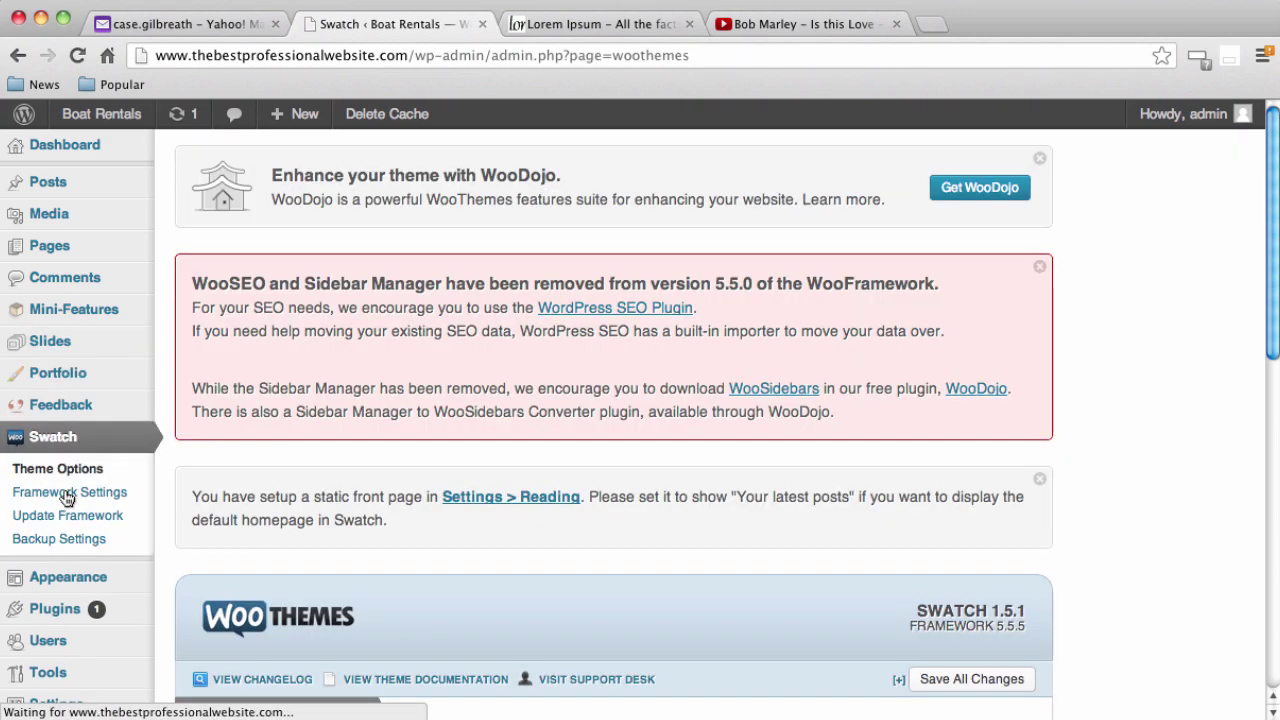
scroll(481, 517, "down", 10)
mouse_move(361, 507)
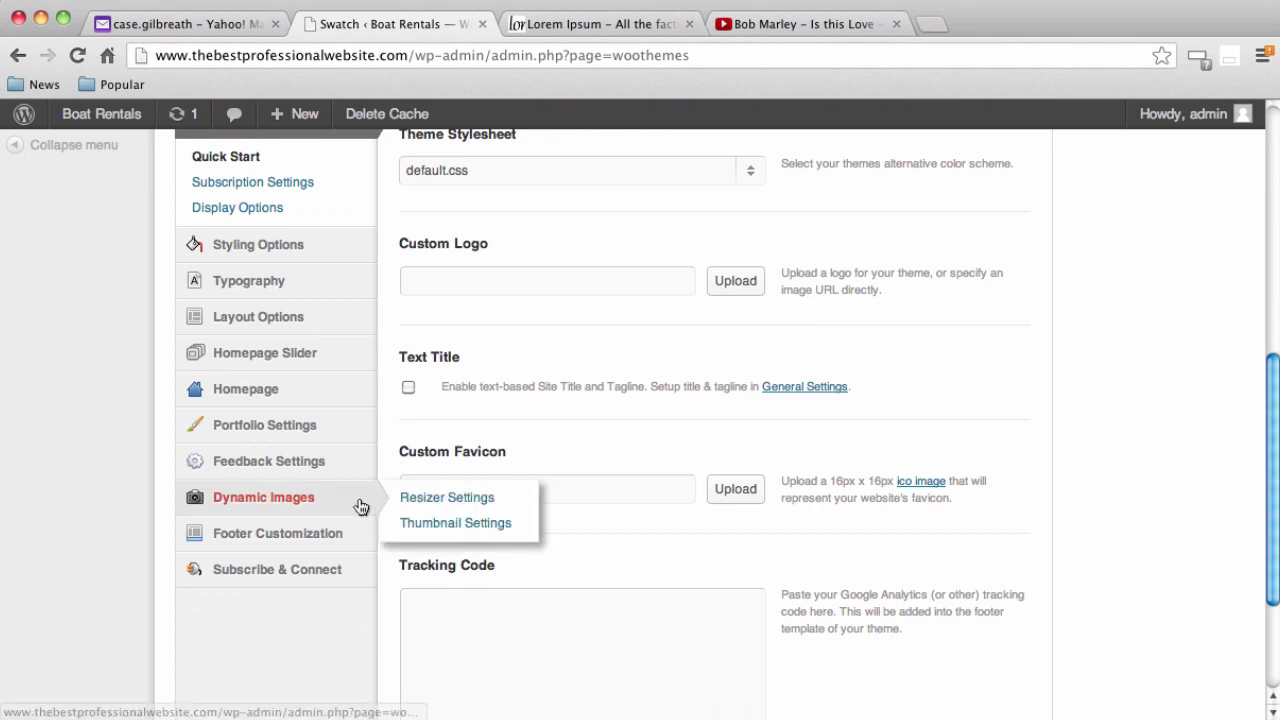
left_click(295, 357)
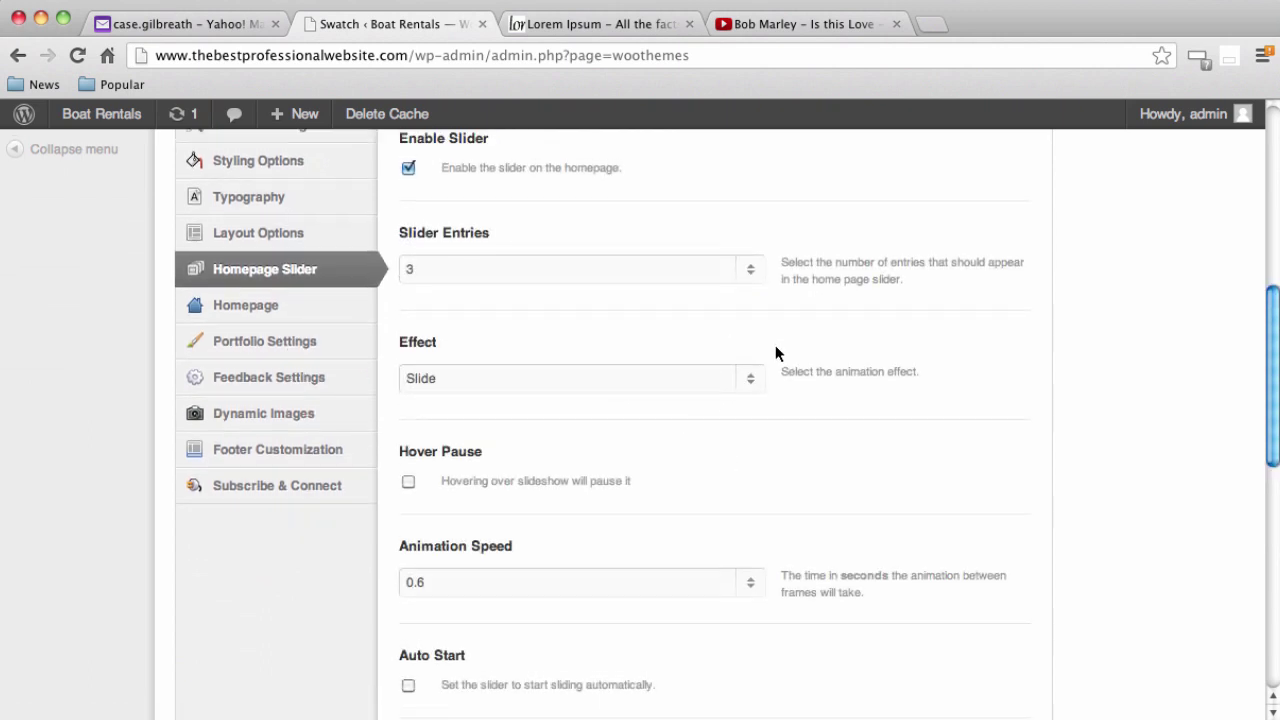
scroll(776, 346, "up", 1)
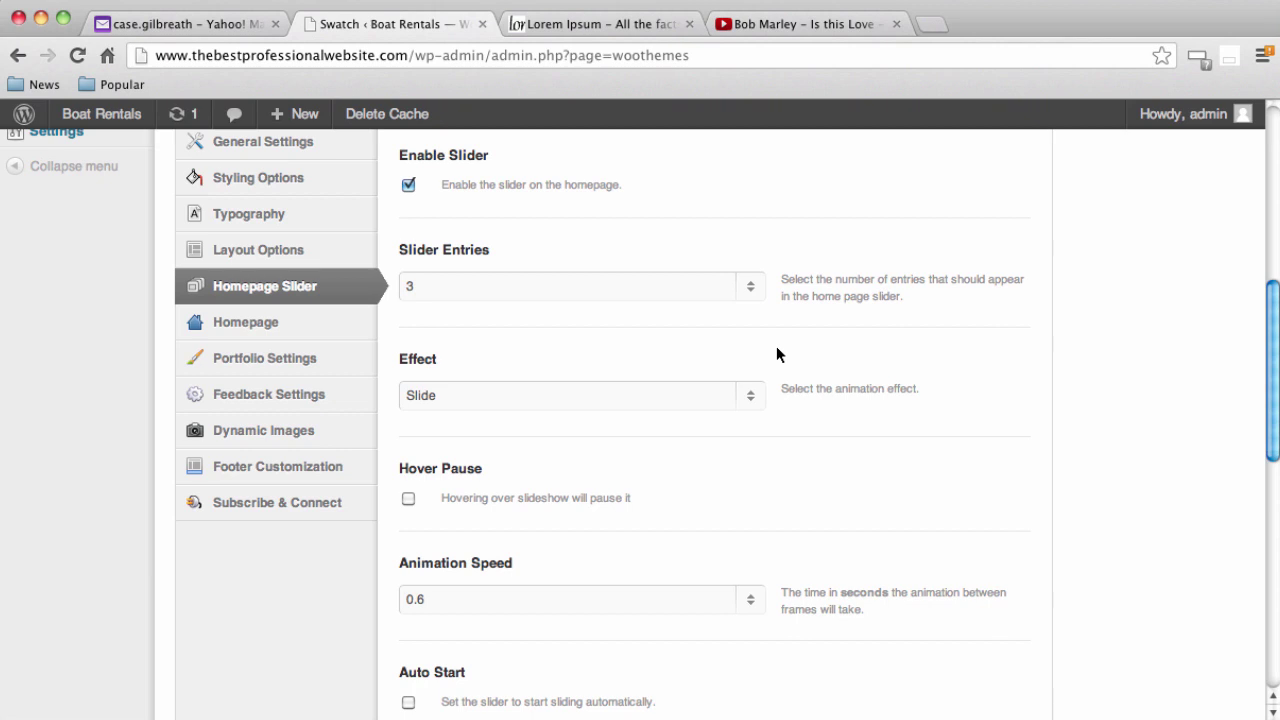
left_click(757, 287)
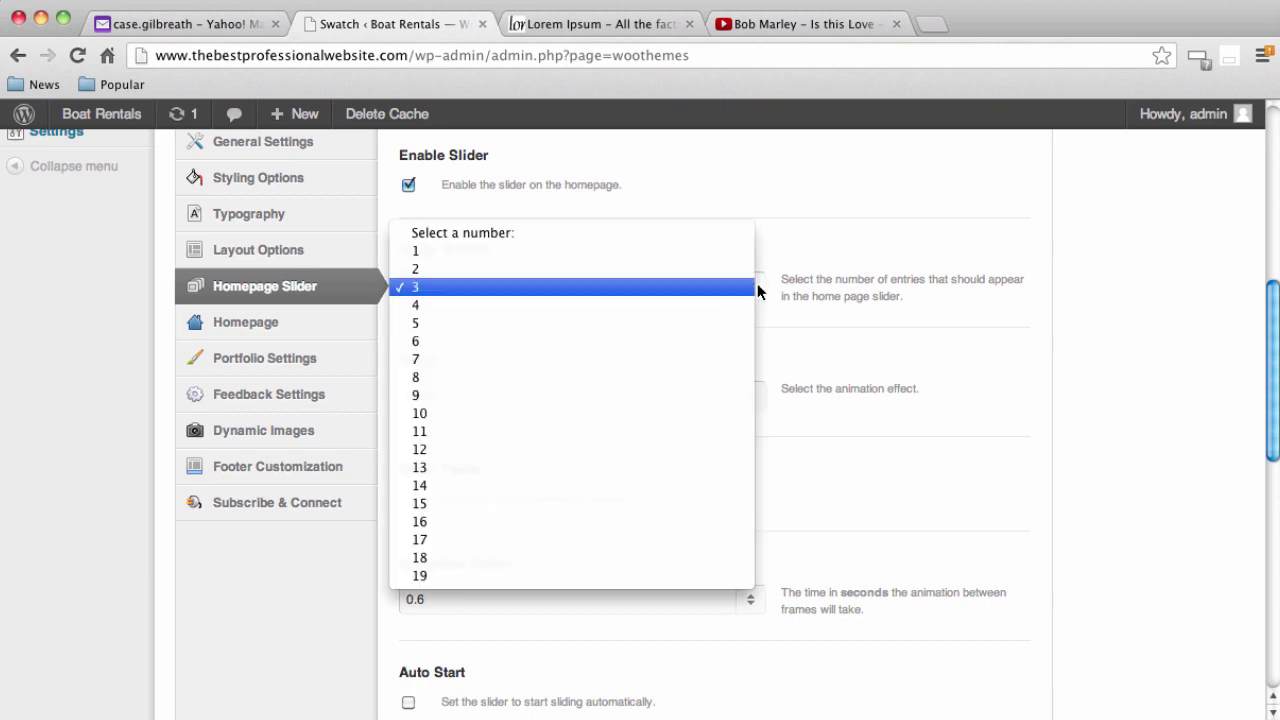
left_click(648, 311)
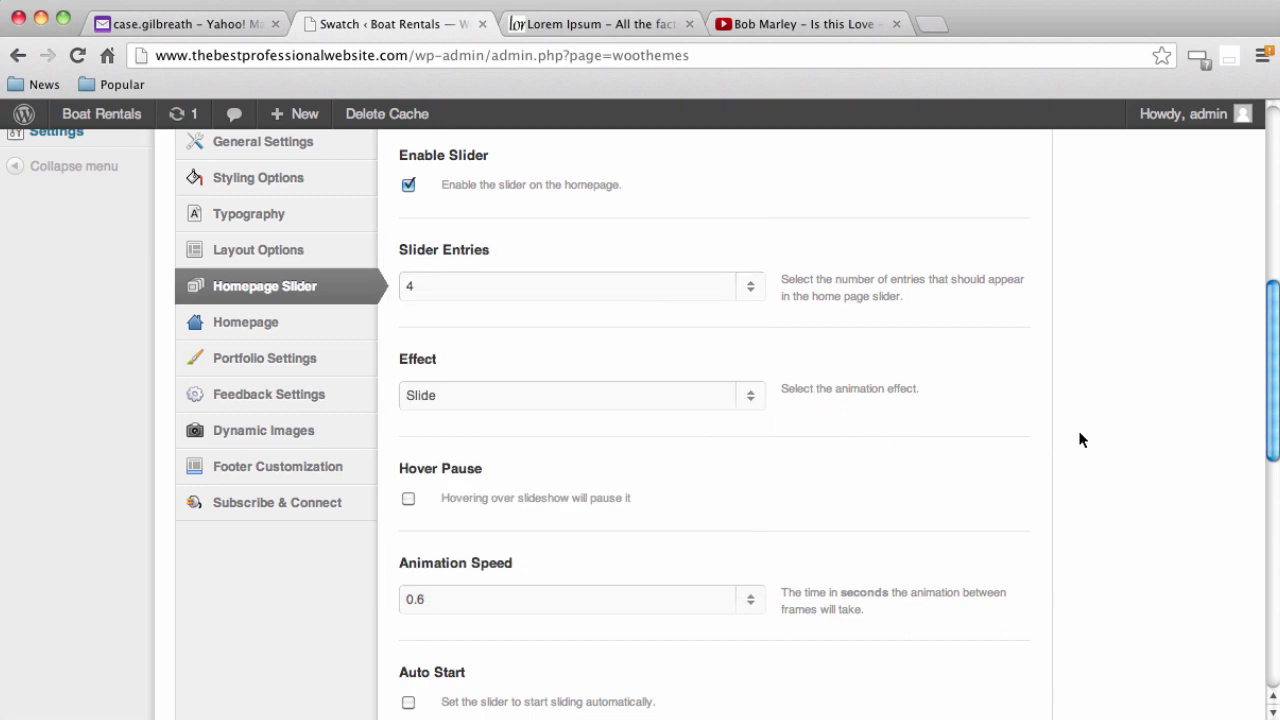
scroll(1079, 438, "down", 5)
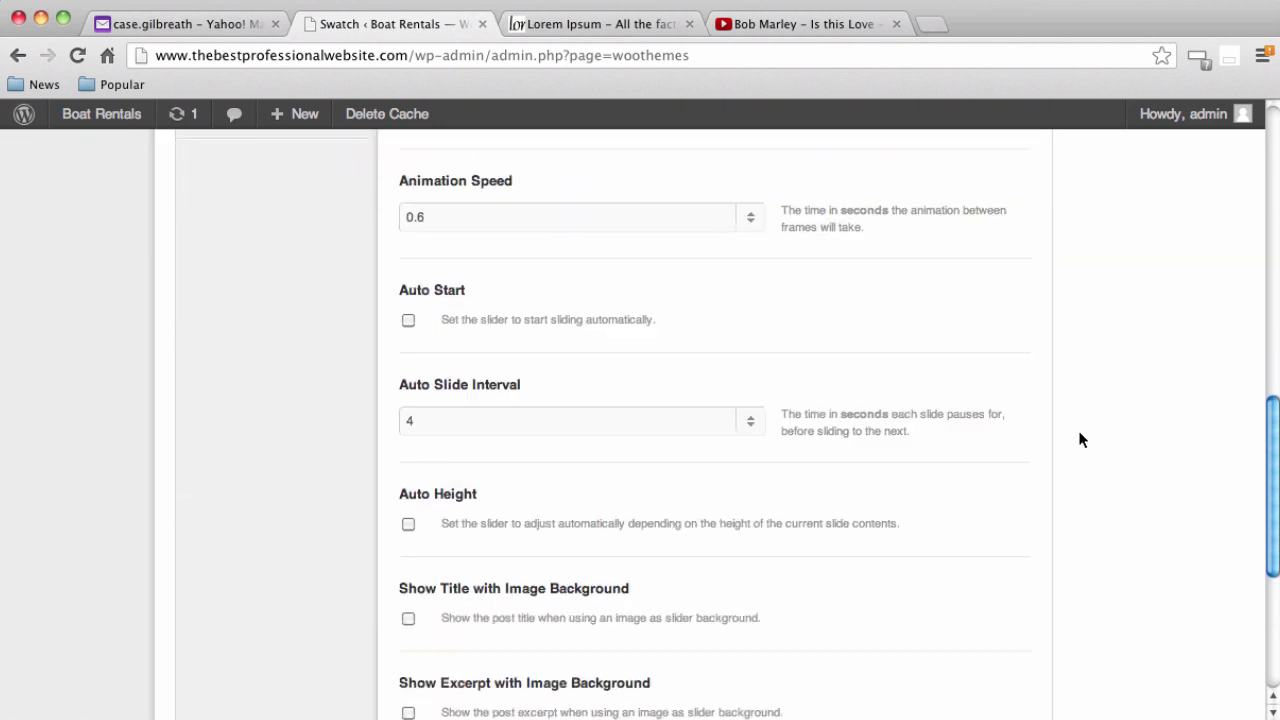
scroll(1079, 438, "up", 6)
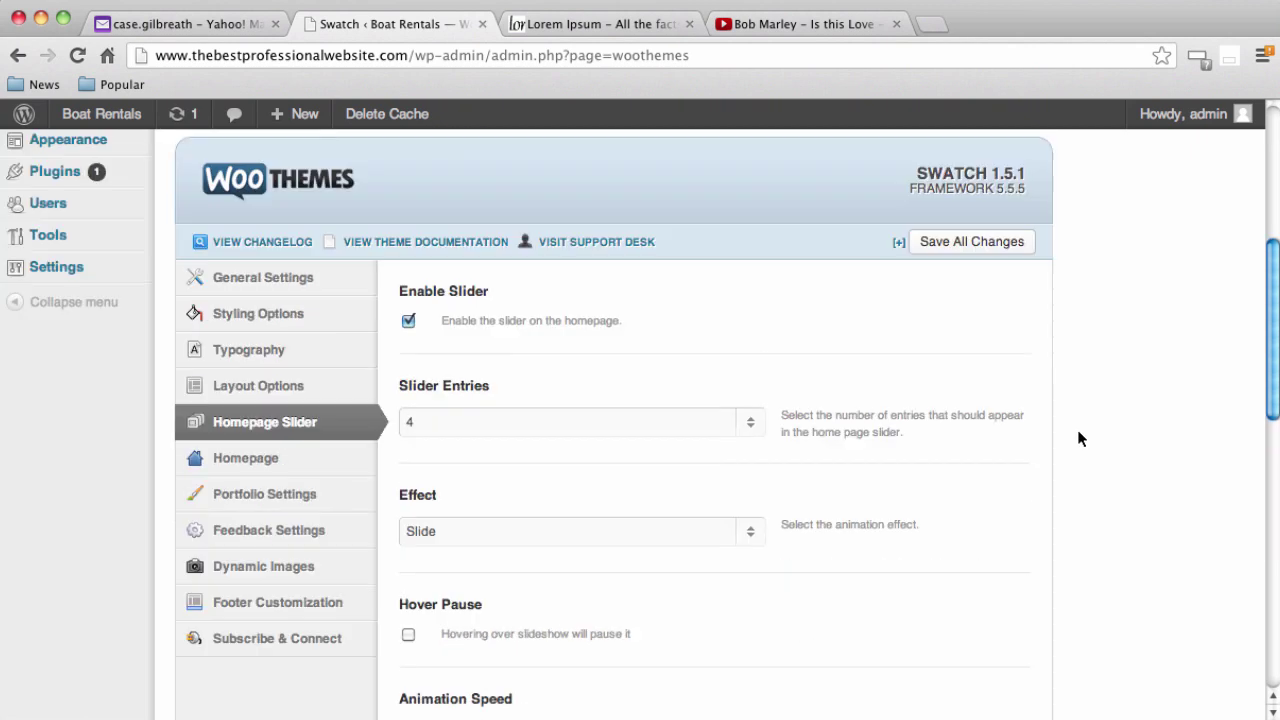
left_click(1003, 247)
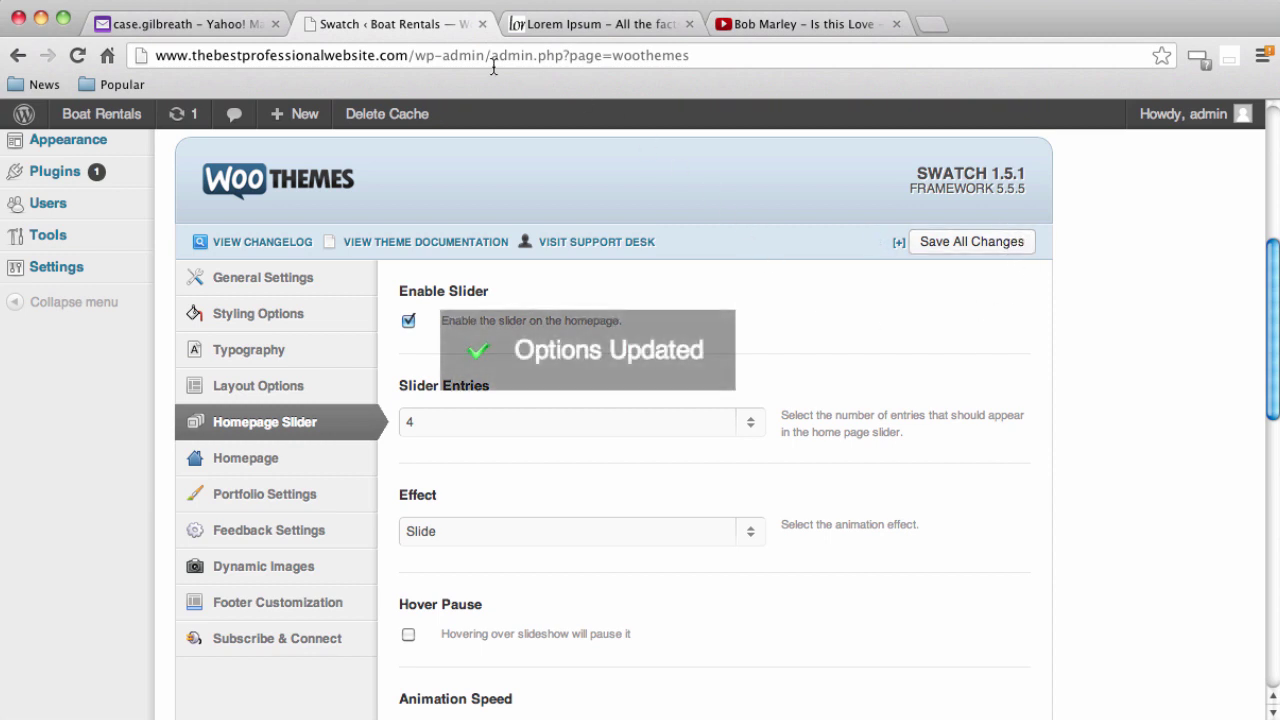
On the live site, step through the slider to the fourth slide and play the Bob Marley video
mouse_move(83, 122)
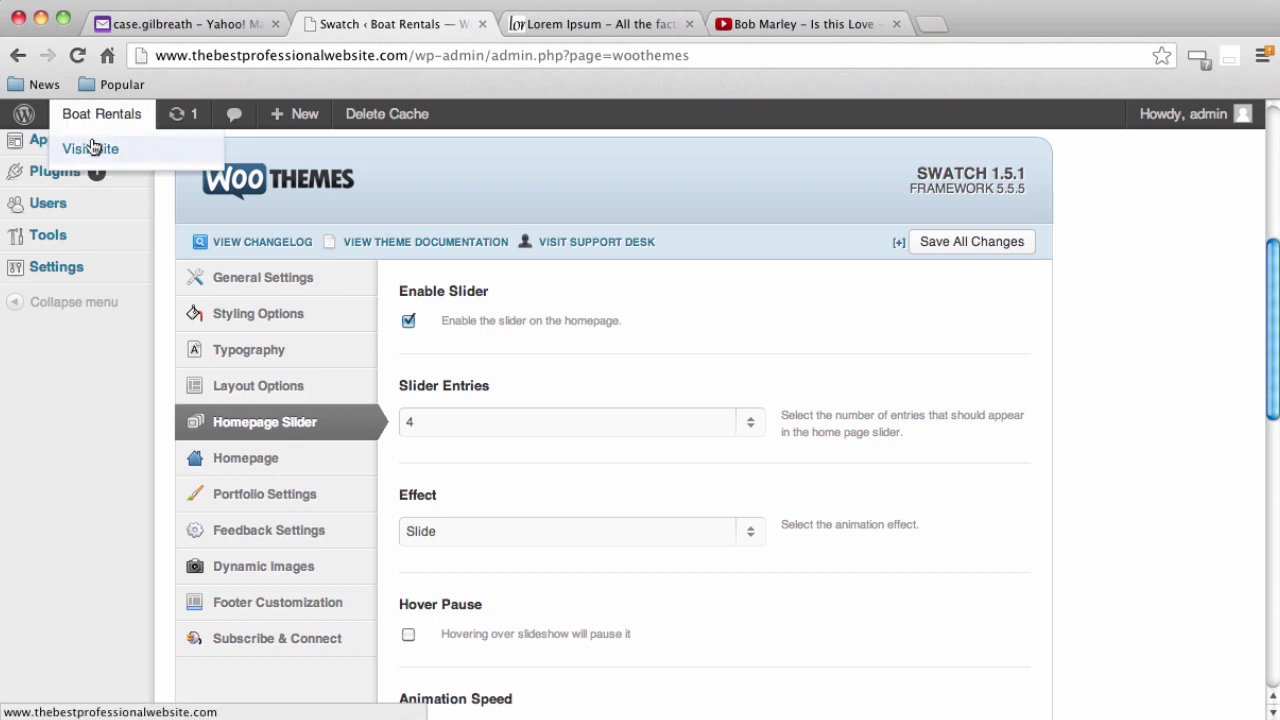
left_click(92, 148)
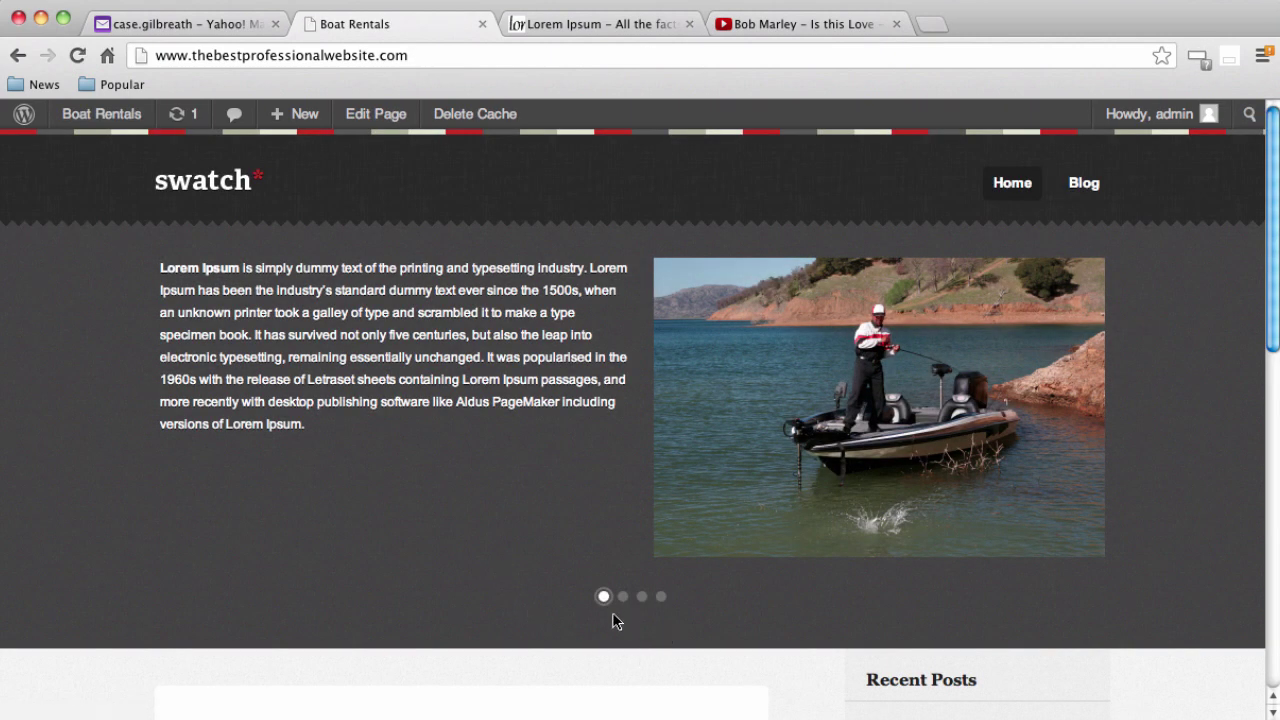
left_click(622, 597)
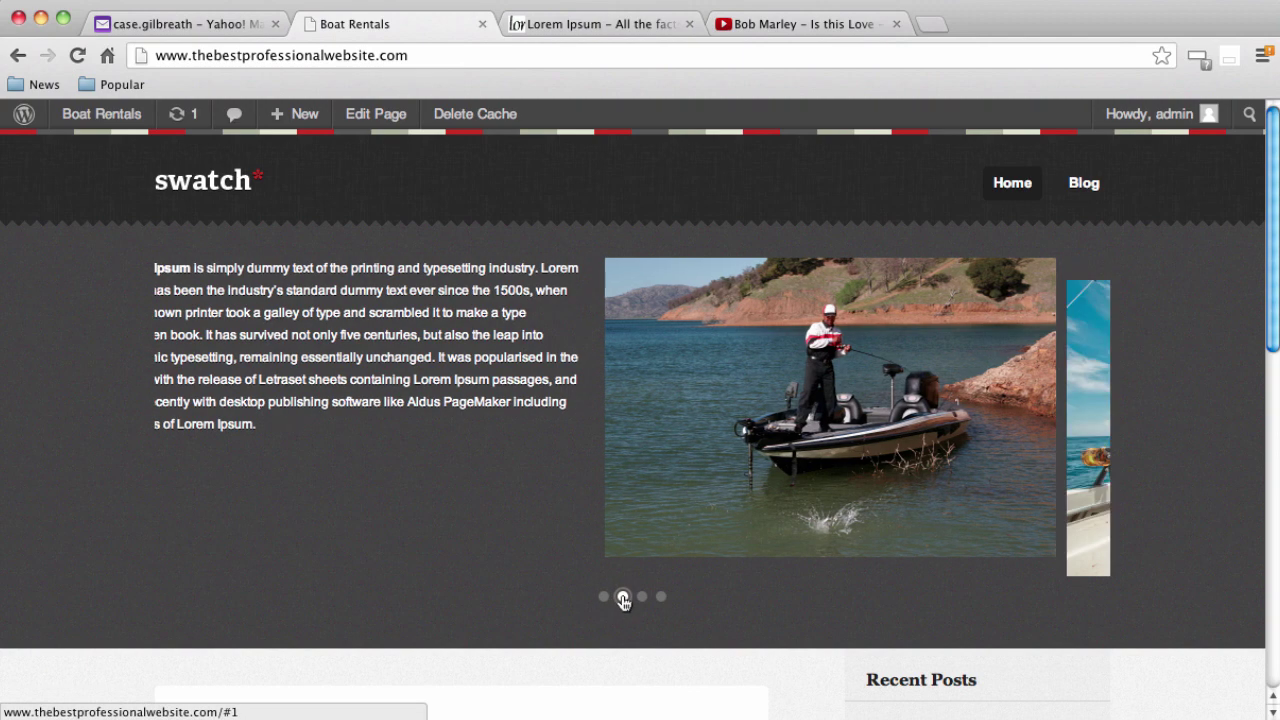
left_click(642, 597)
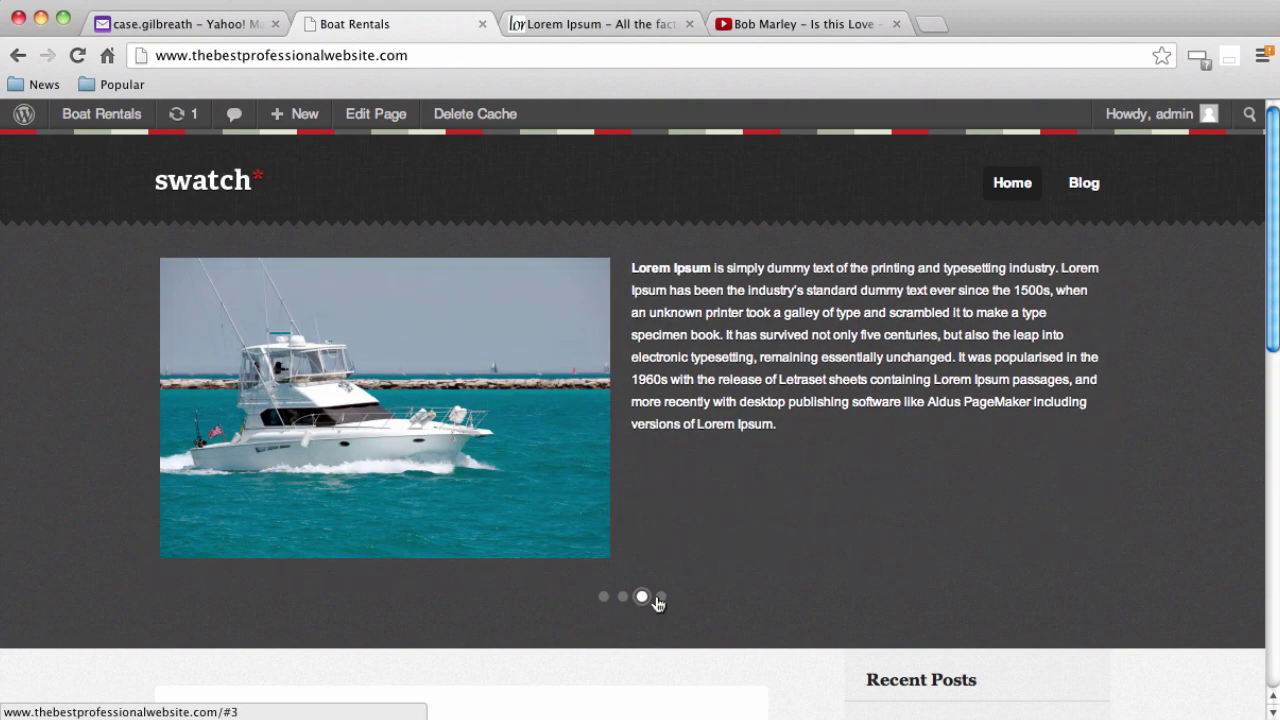
left_click(660, 597)
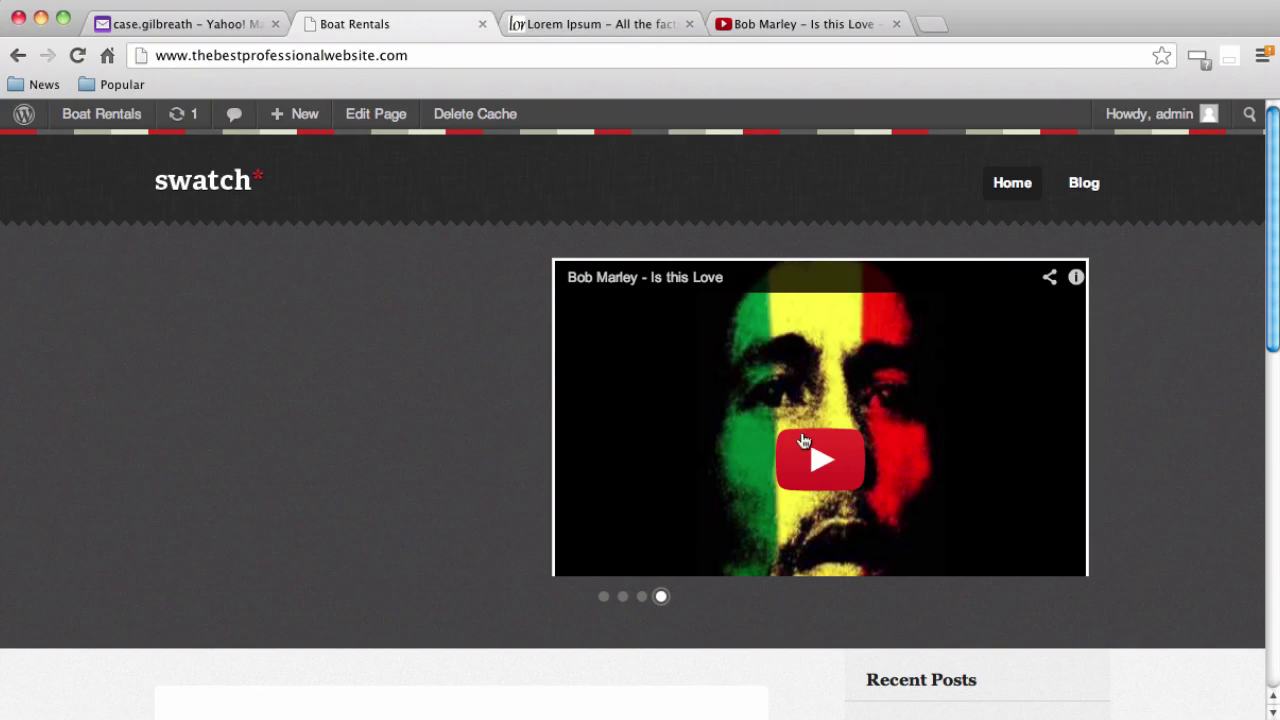
left_click(802, 442)
Pause the Bob Marley video and return the slider to the first fishing-boat slide
scroll(300, 420, "down", 10)
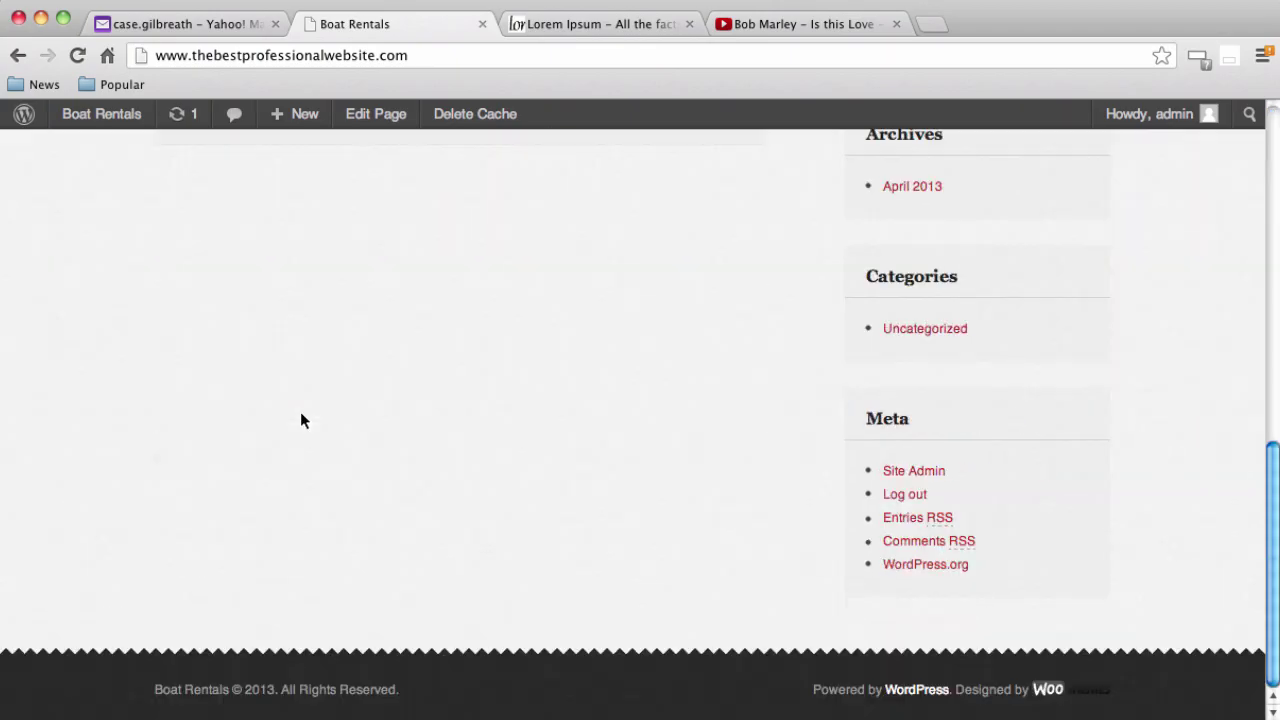
scroll(300, 420, "up", 3)
scroll(303, 420, "up", 6)
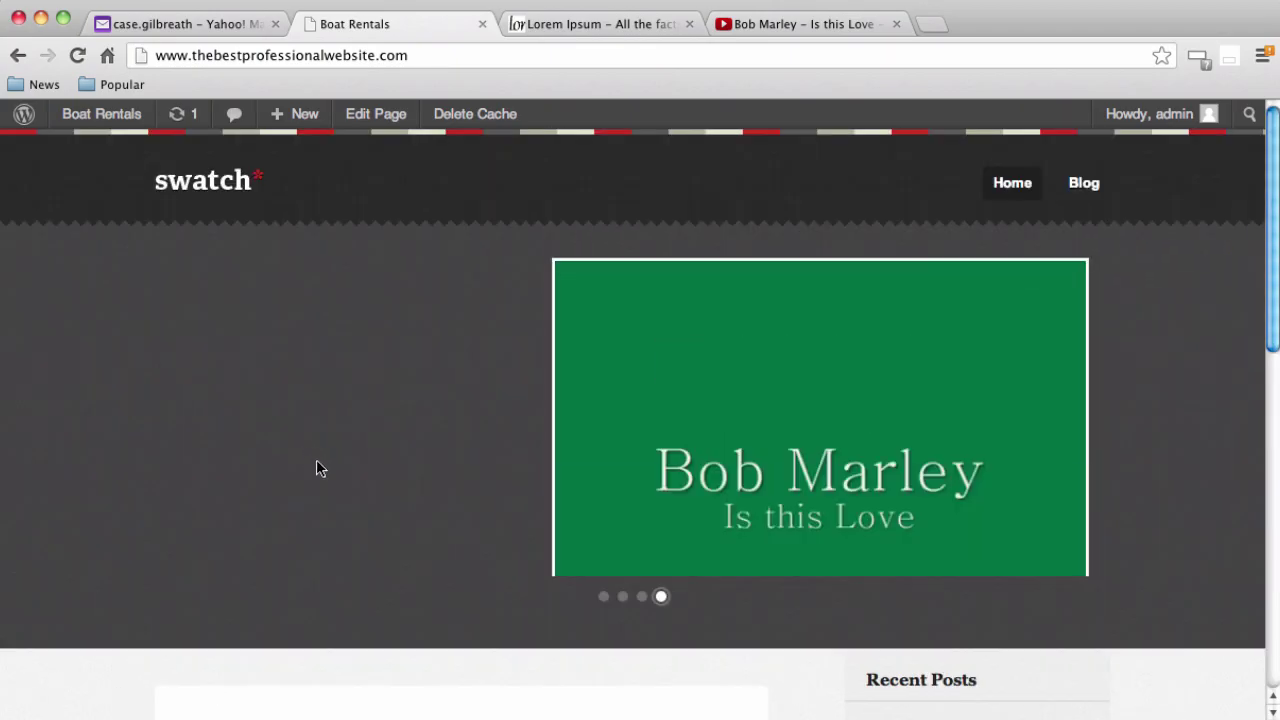
scroll(316, 469, "down", 1)
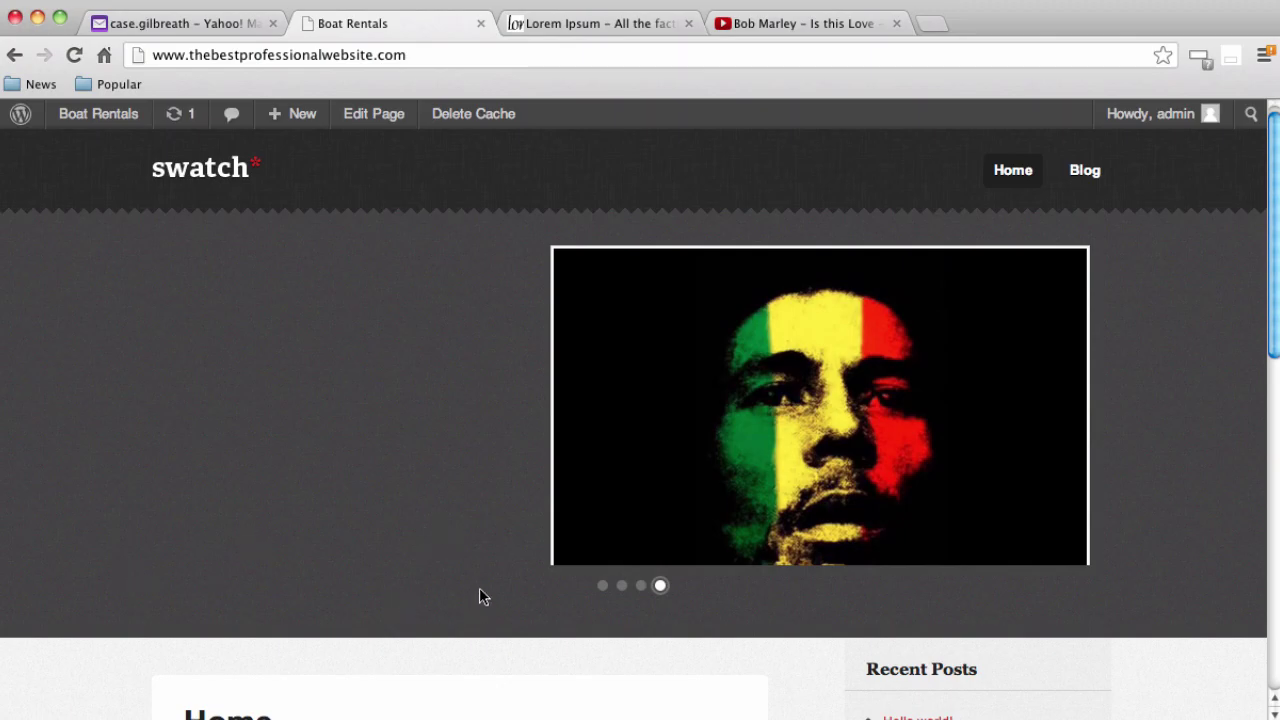
left_click(728, 480)
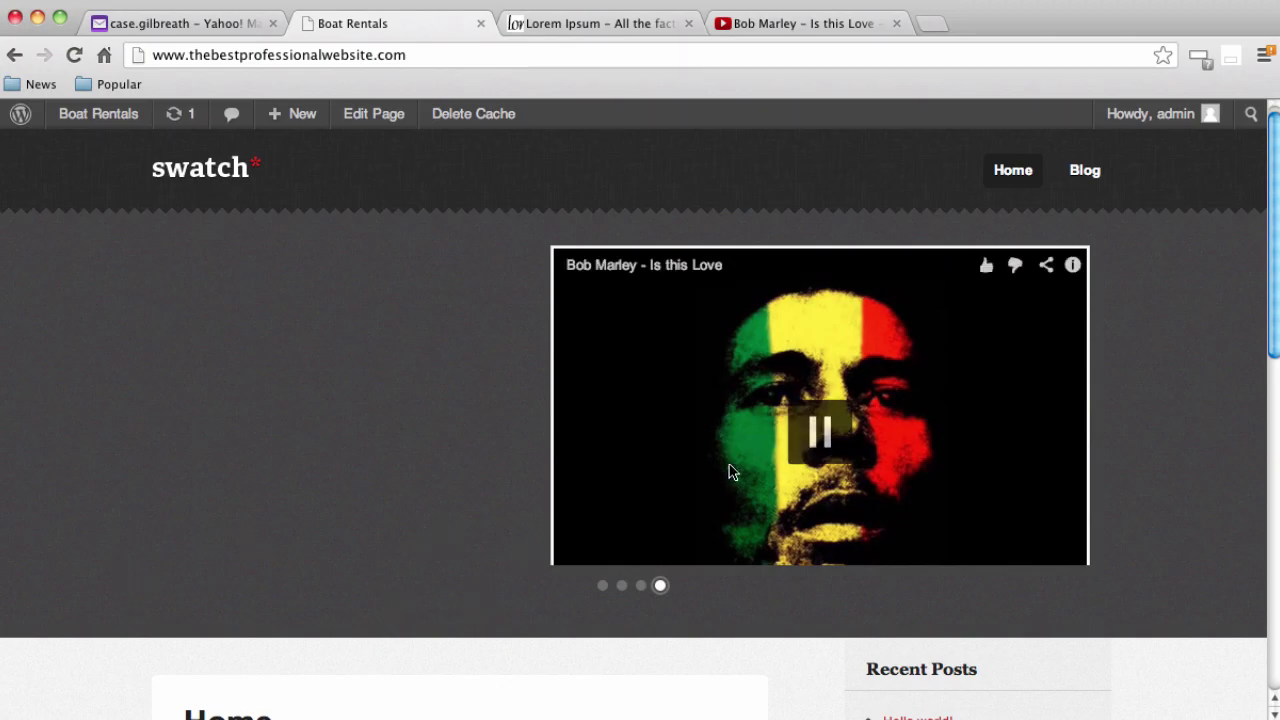
scroll(473, 370, "down", 1)
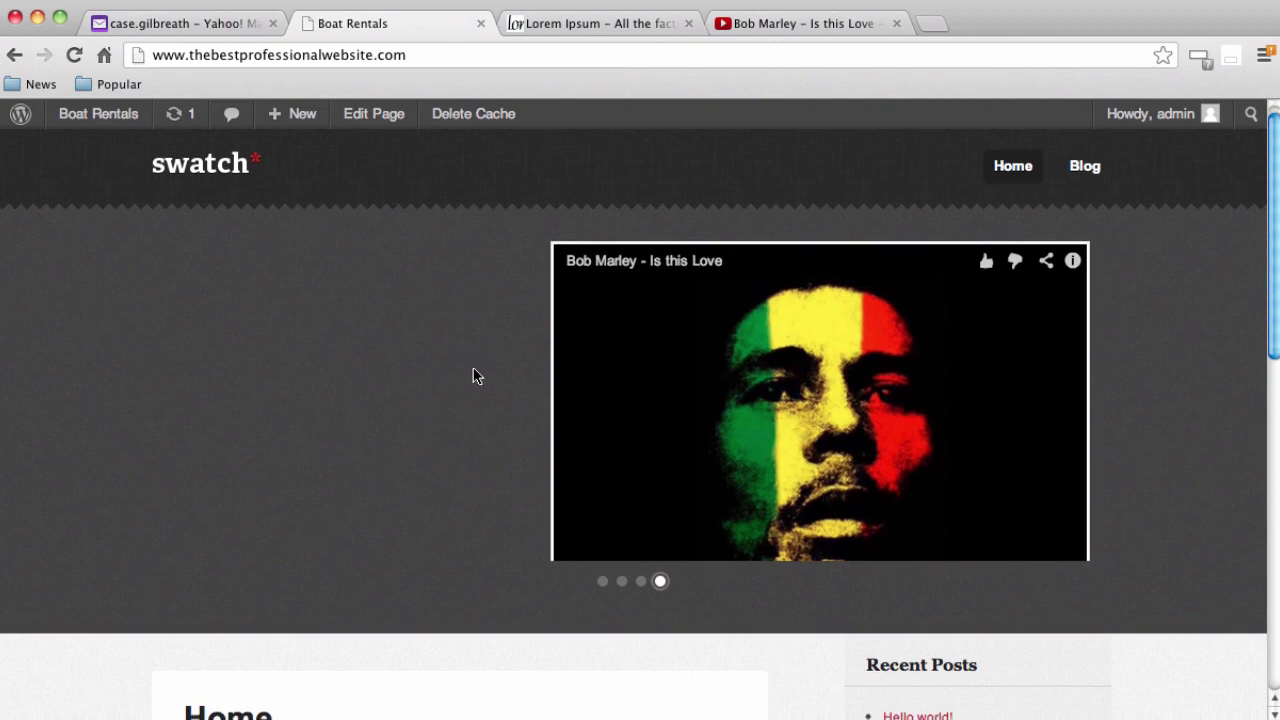
left_click(603, 562)
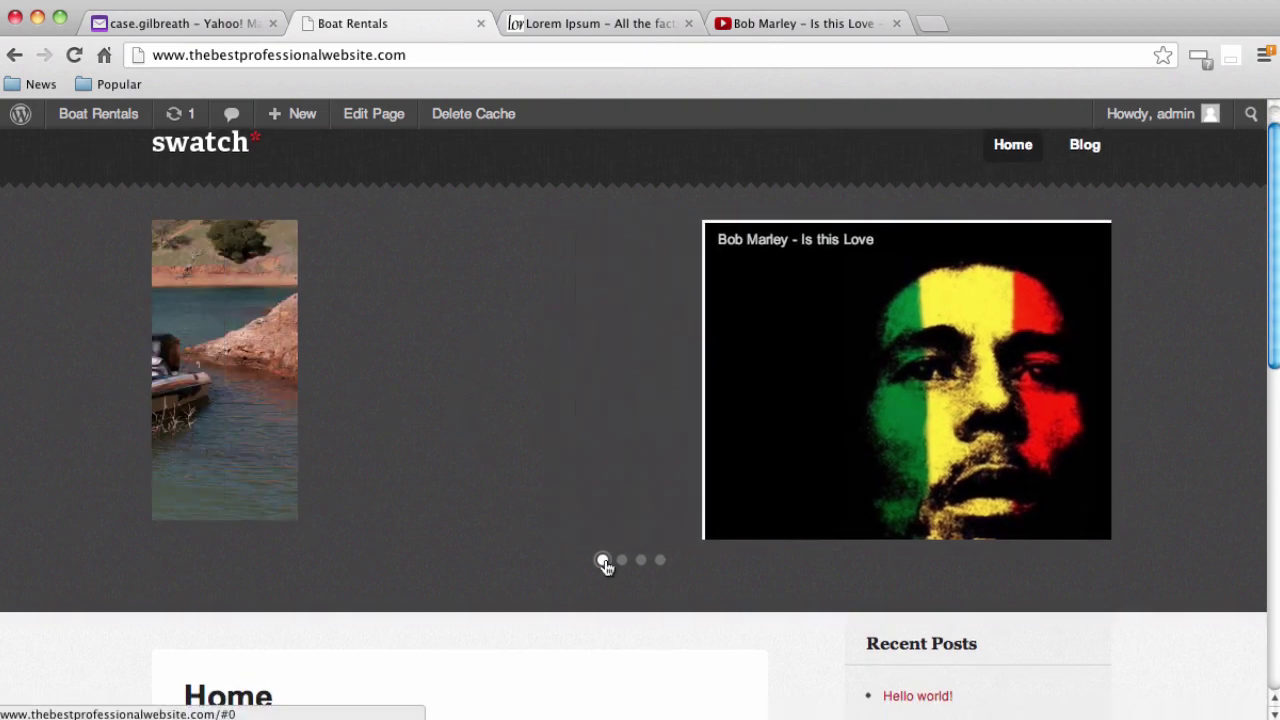
scroll(518, 575, "down", 3)
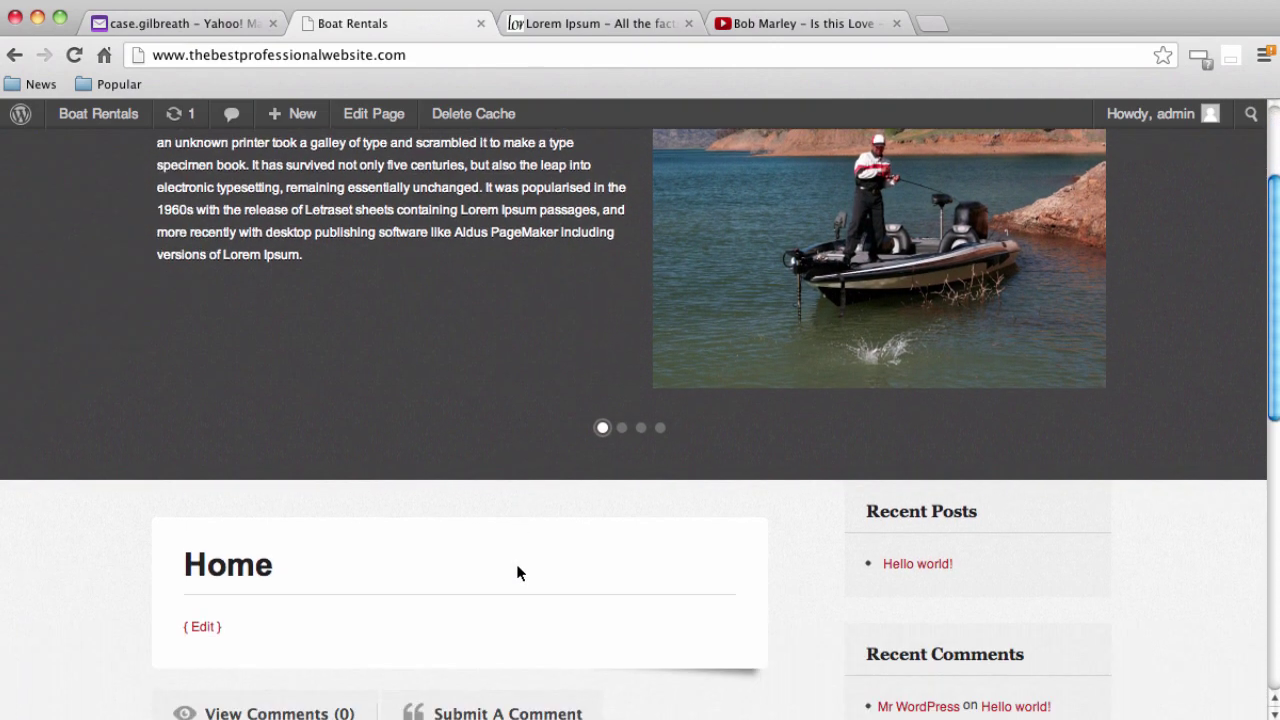
scroll(515, 540, "up", 3)
scroll(420, 490, "up", 1)
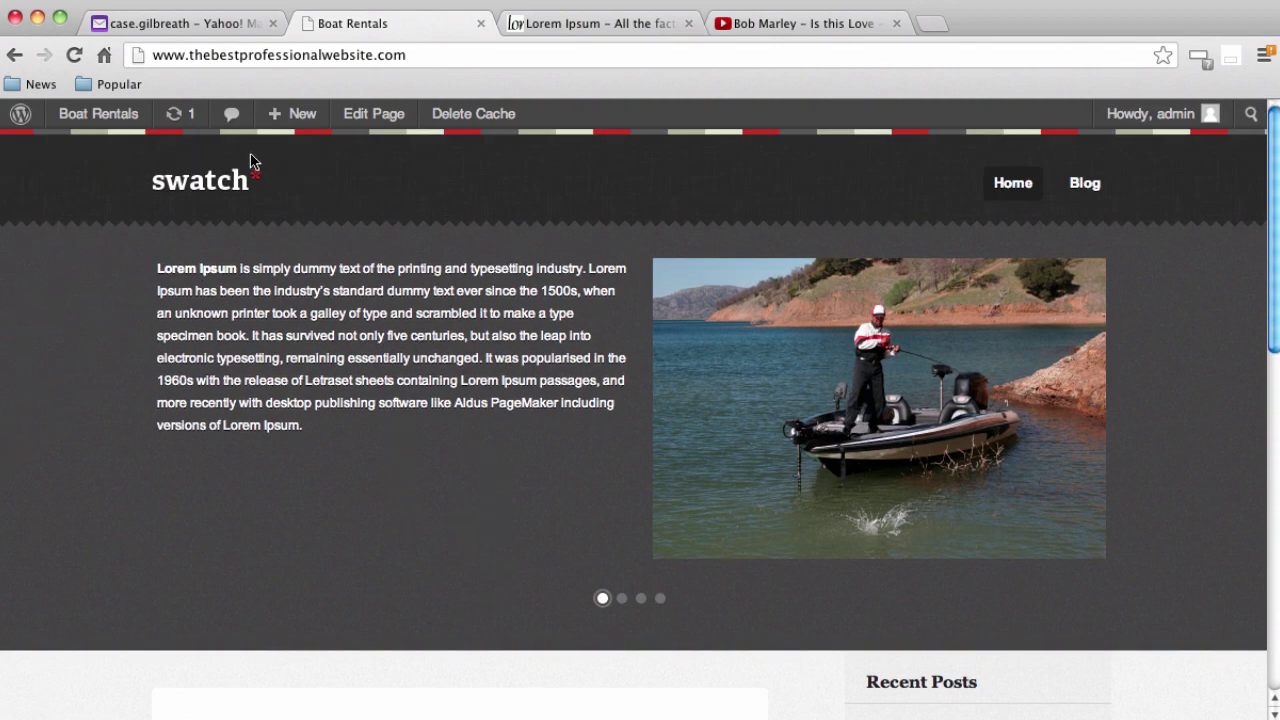
mouse_move(98, 126)
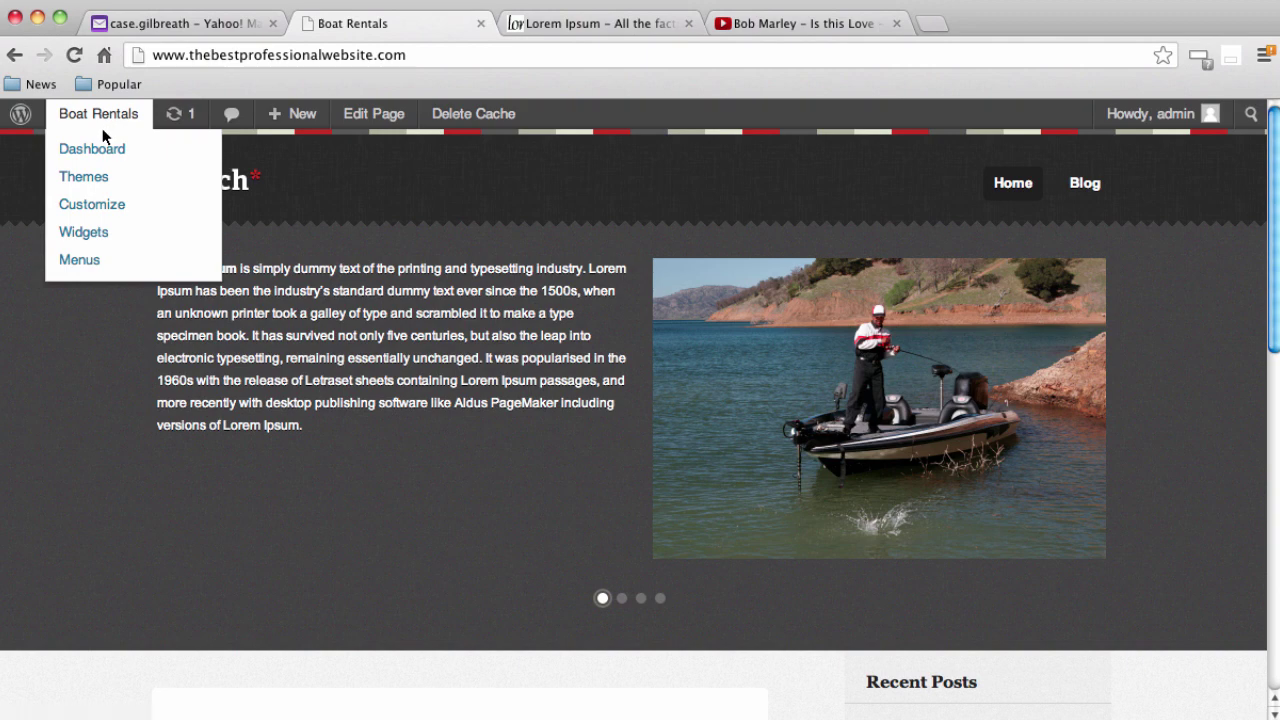
Create a new page titled 'About Us' with the cursor in its empty body
left_click(101, 148)
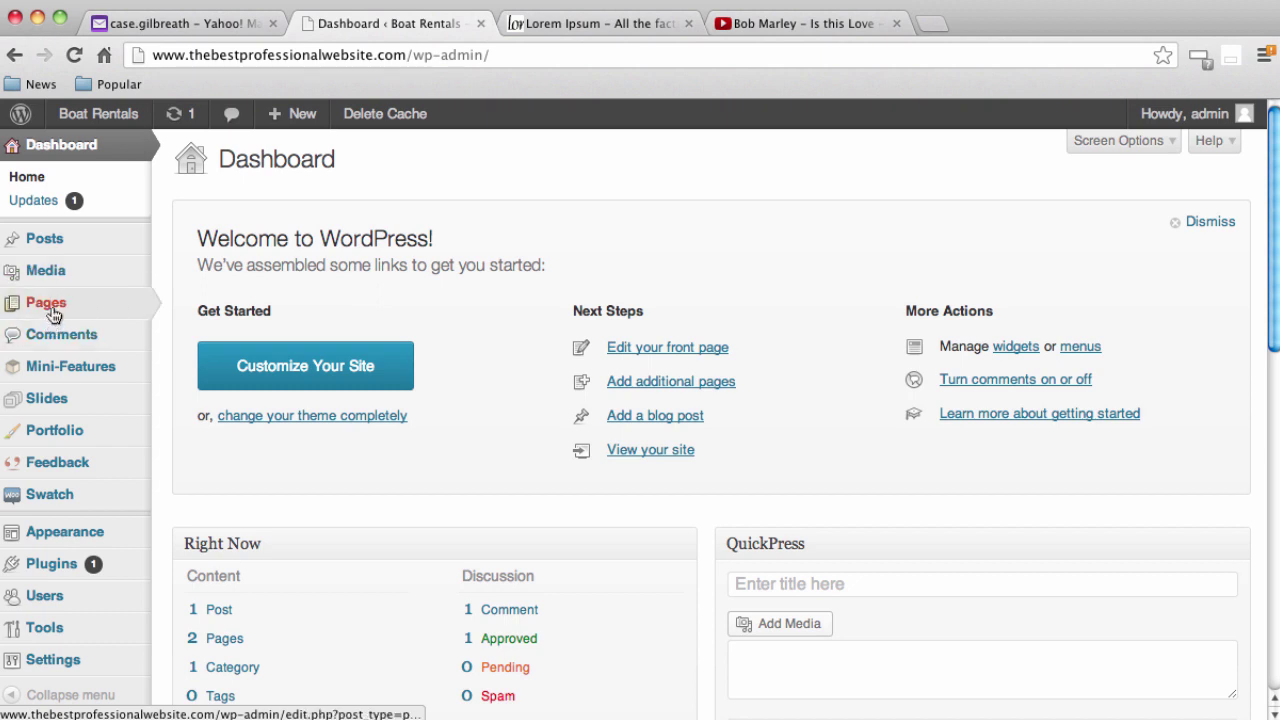
left_click(53, 315)
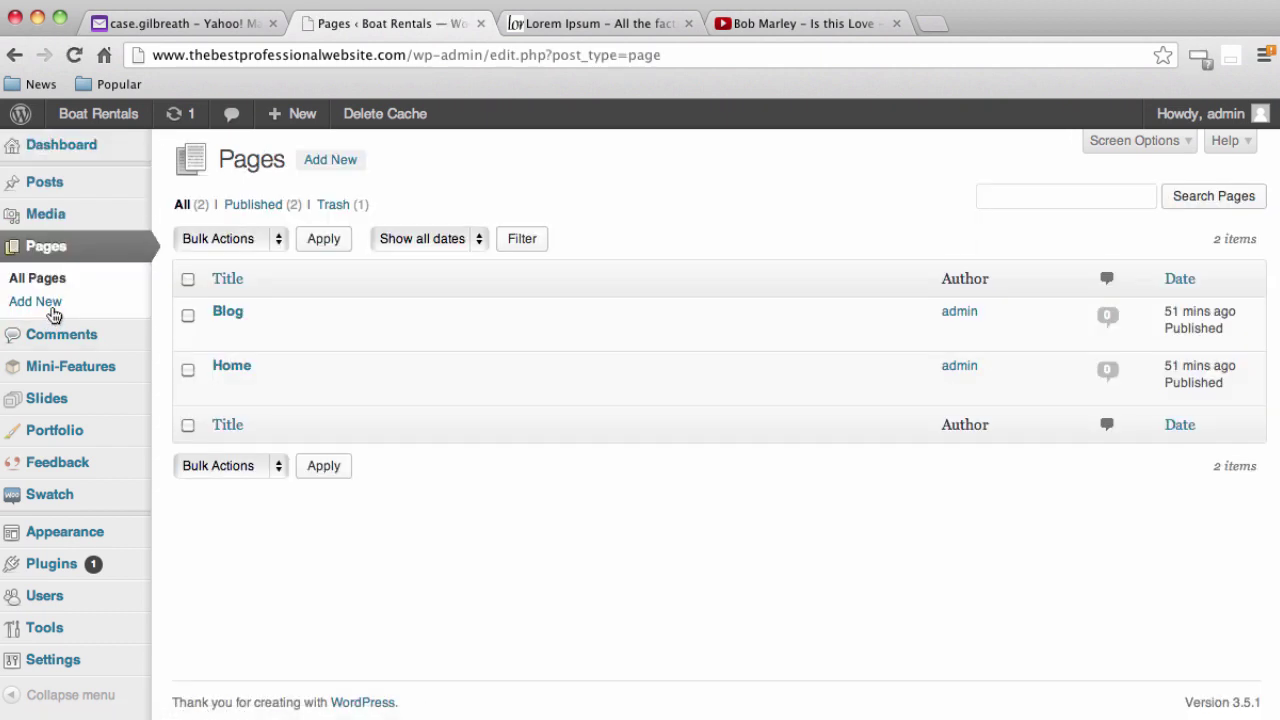
left_click(318, 158)
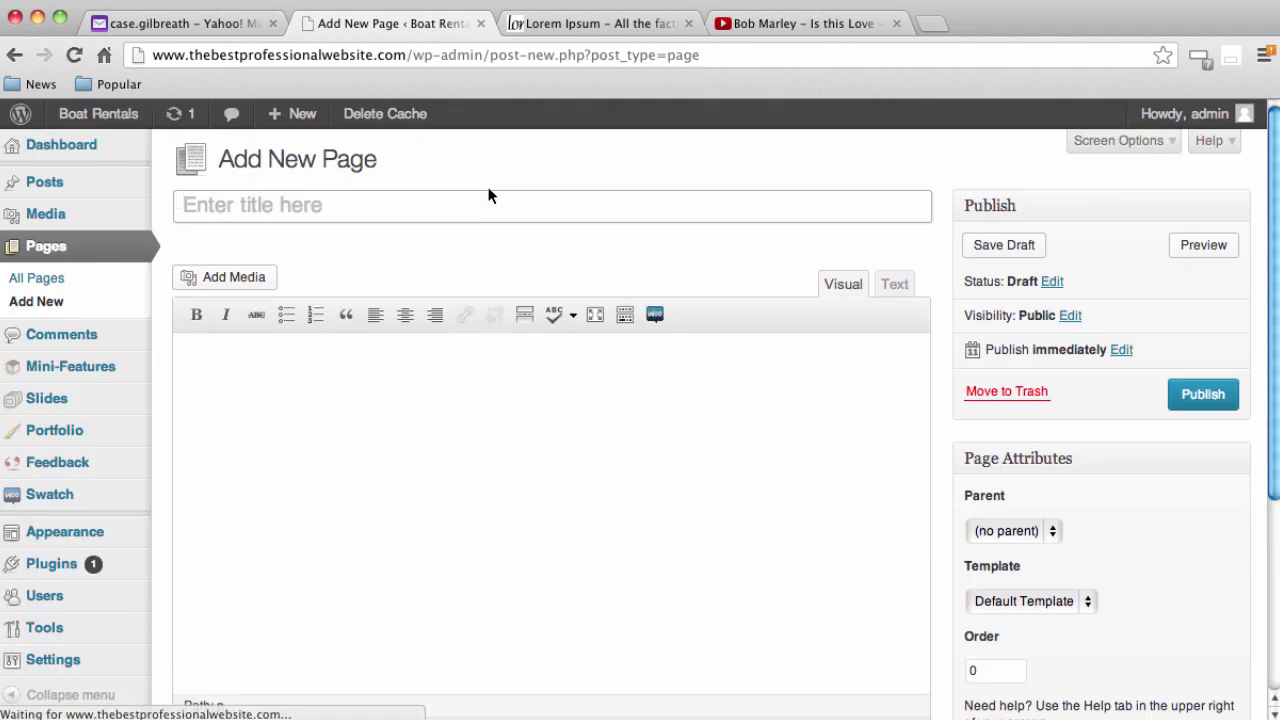
type("About ")
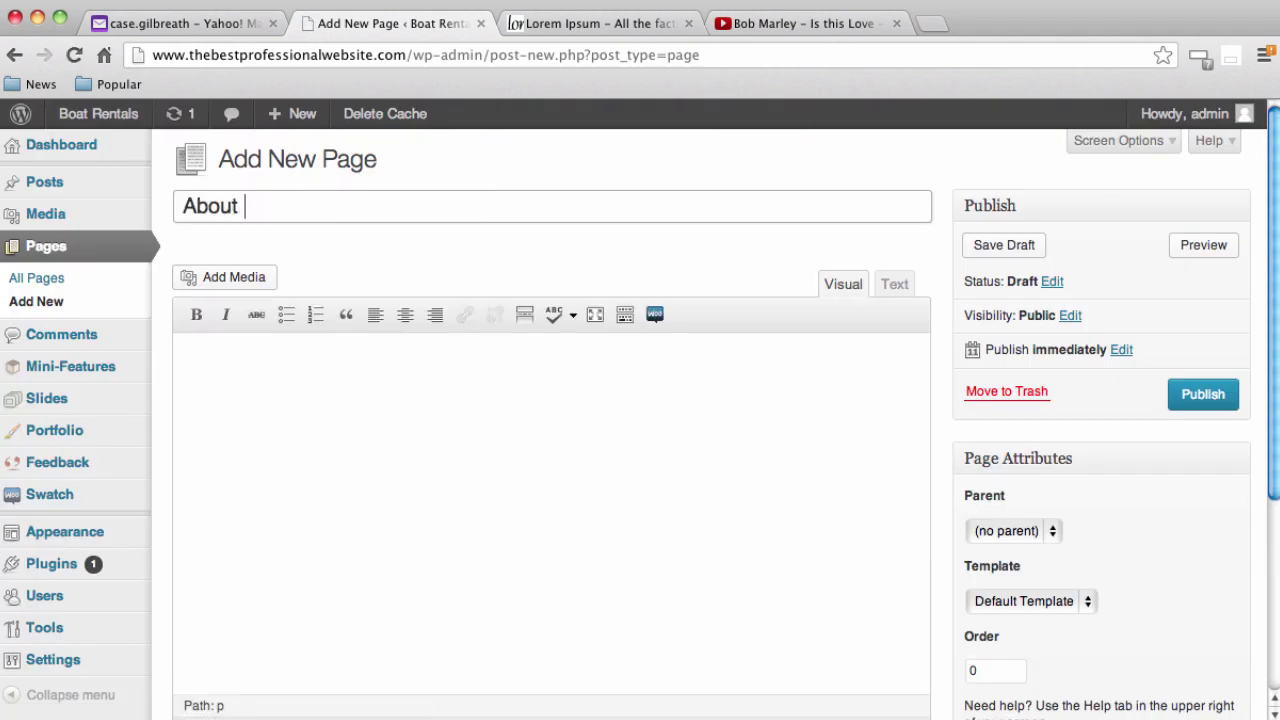
type("USs")
key("Tab")
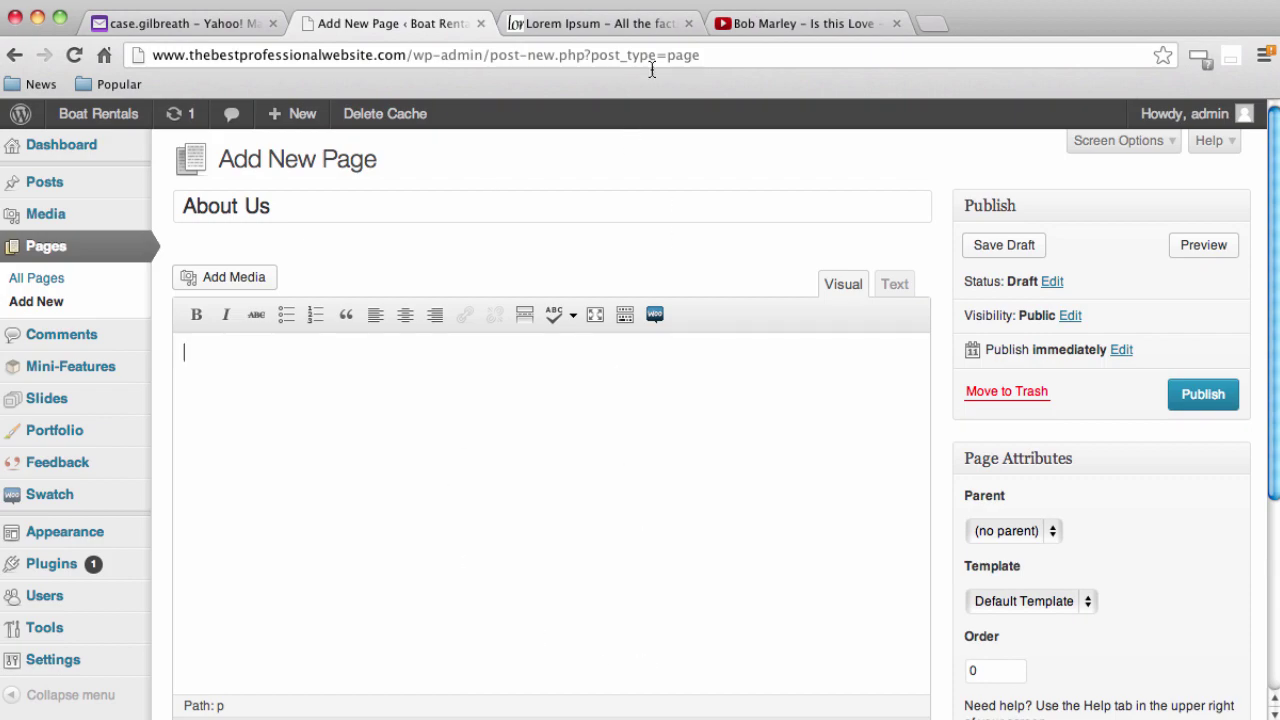
left_click(595, 23)
Copy the explanatory paragraphs from lipsum.com and paste them into the About Us page body
scroll(500, 600, "down", 3)
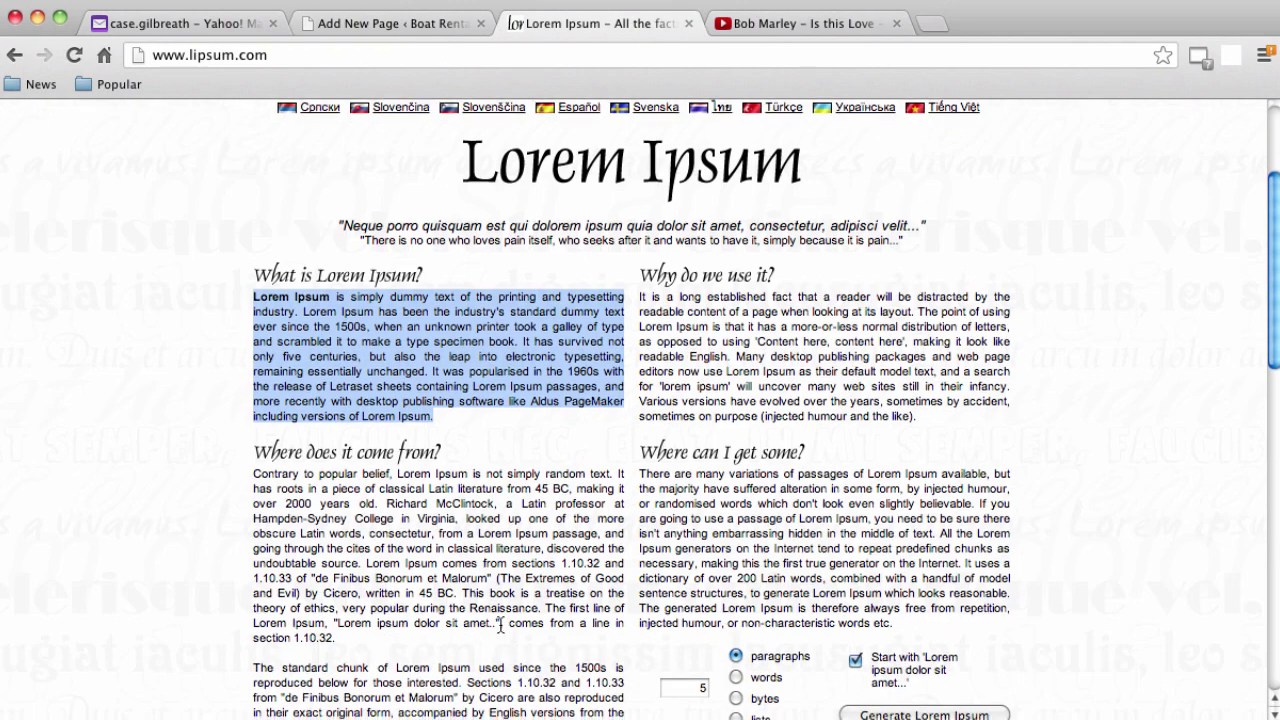
scroll(499, 623, "down", 1)
left_click(239, 318)
left_click_drag(253, 257, 263, 222)
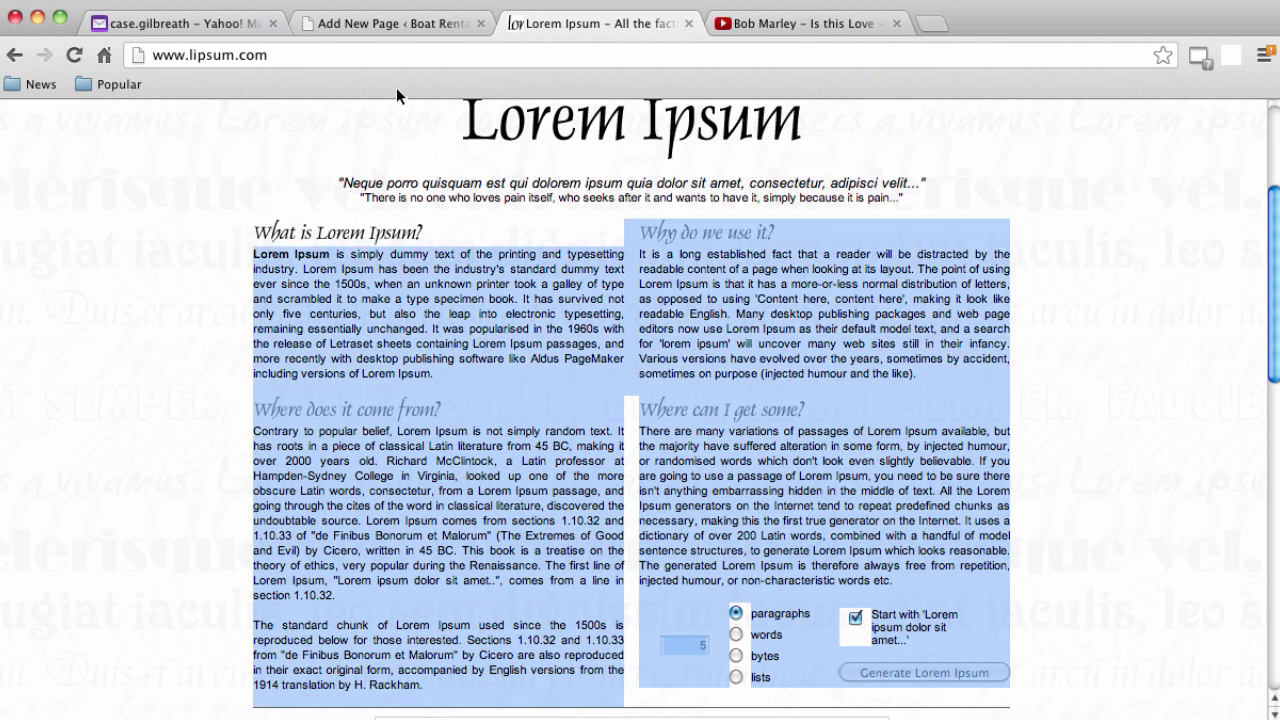
key("super+c")
left_click(390, 23)
left_click(461, 410)
key("super+v")
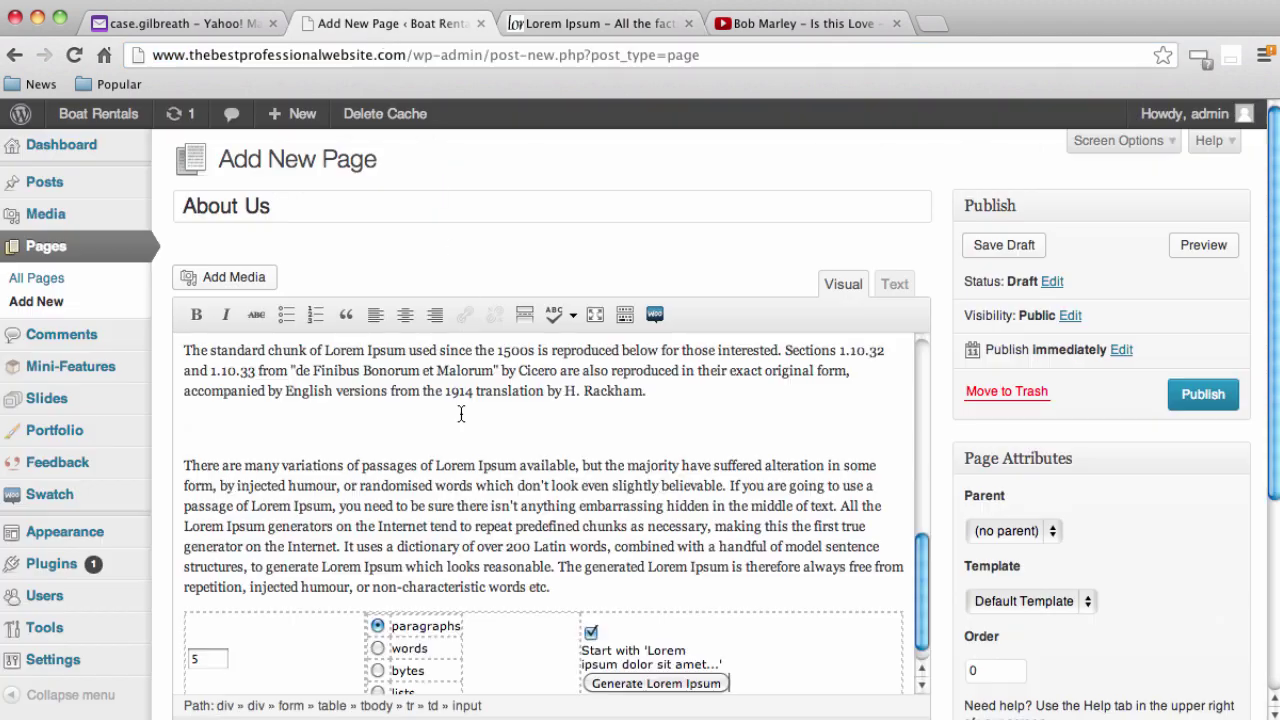
Delete the pasted Lorem Ipsum generator form and the empty line it left
scroll(466, 500, "down", 5)
left_click(669, 388)
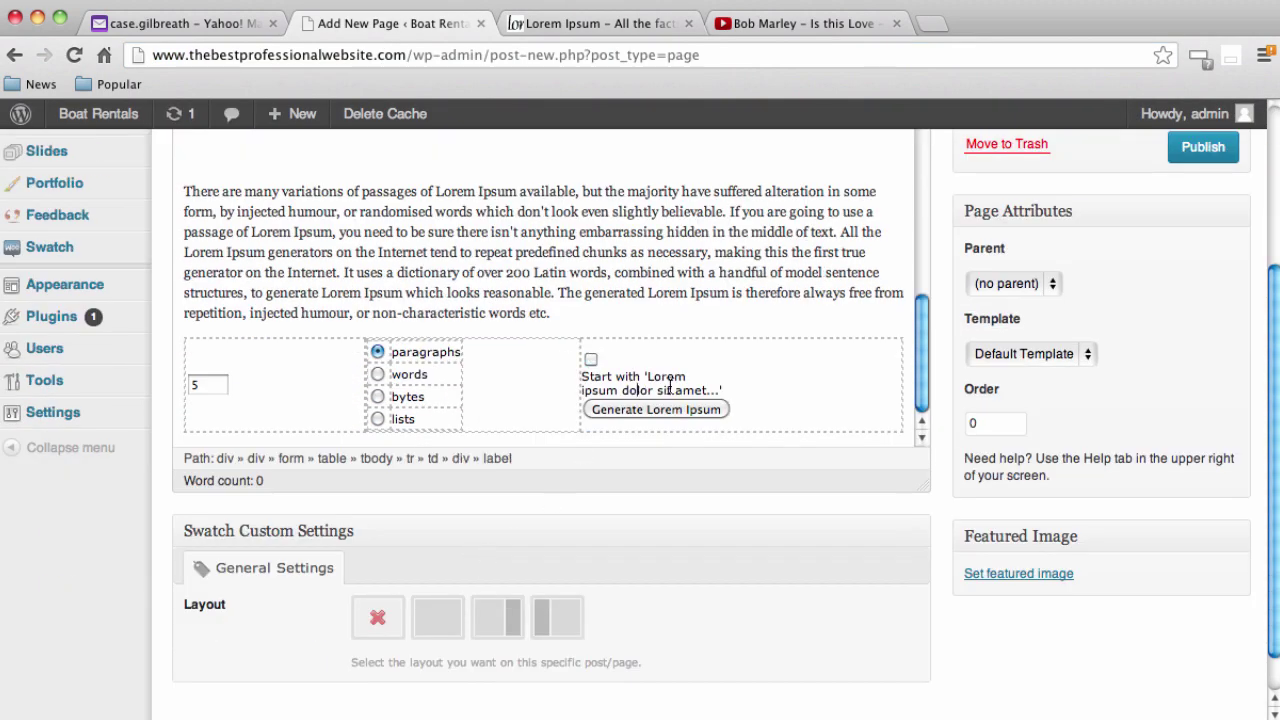
left_click_drag(910, 418, 166, 343)
key("BackSpace")
scroll(380, 363, "down", 2)
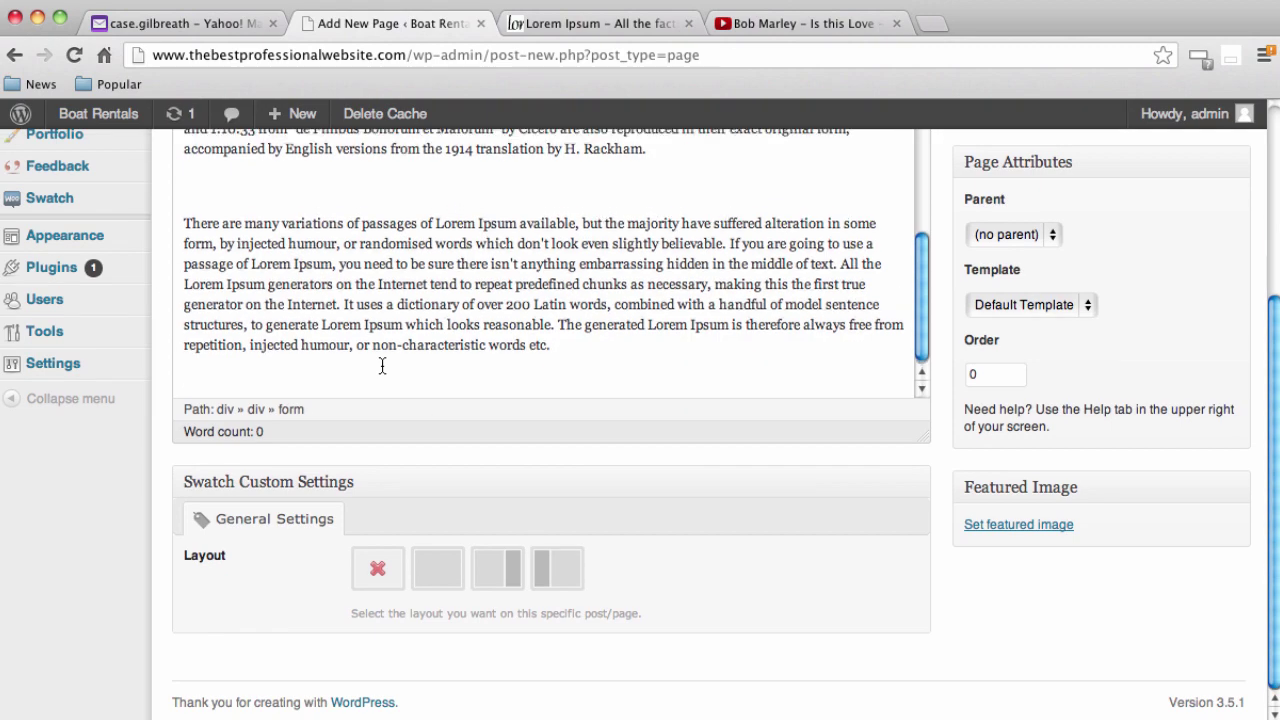
scroll(431, 366, "up", 5)
left_click(434, 346)
key("BackSpace")
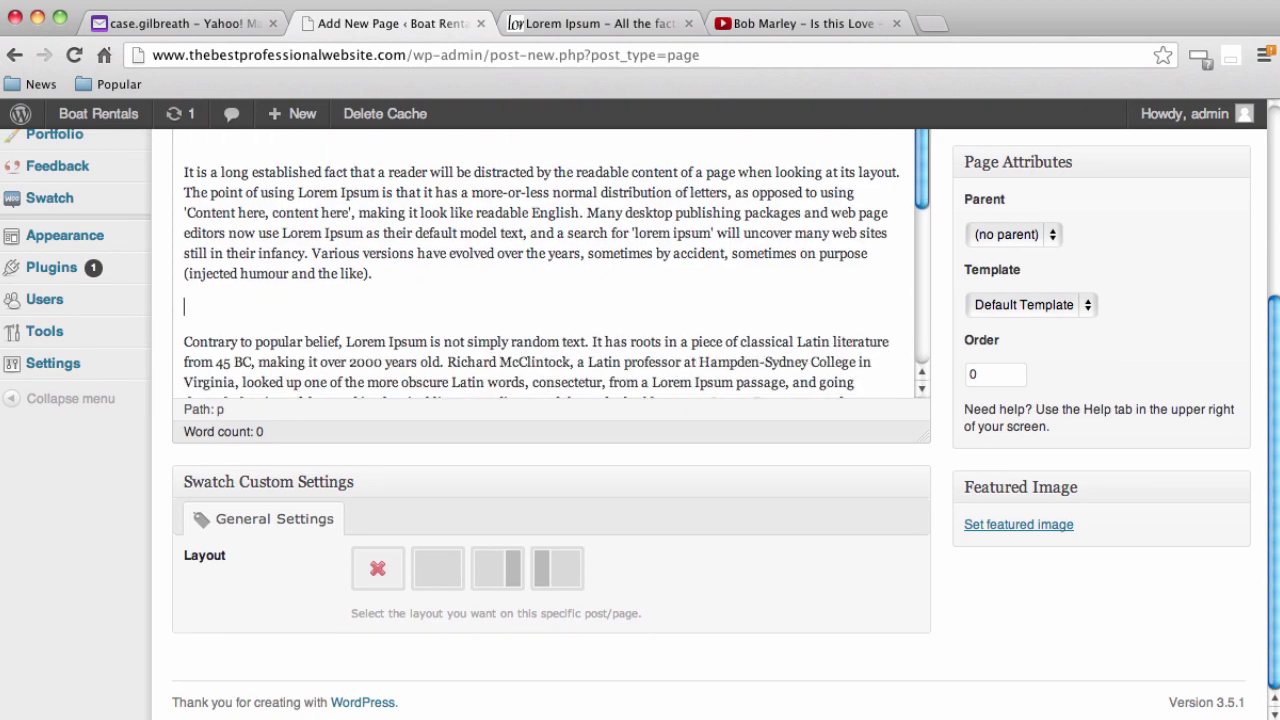
Remove the 'There are many variations' paragraph from the end of the body
scroll(437, 353, "down", 6)
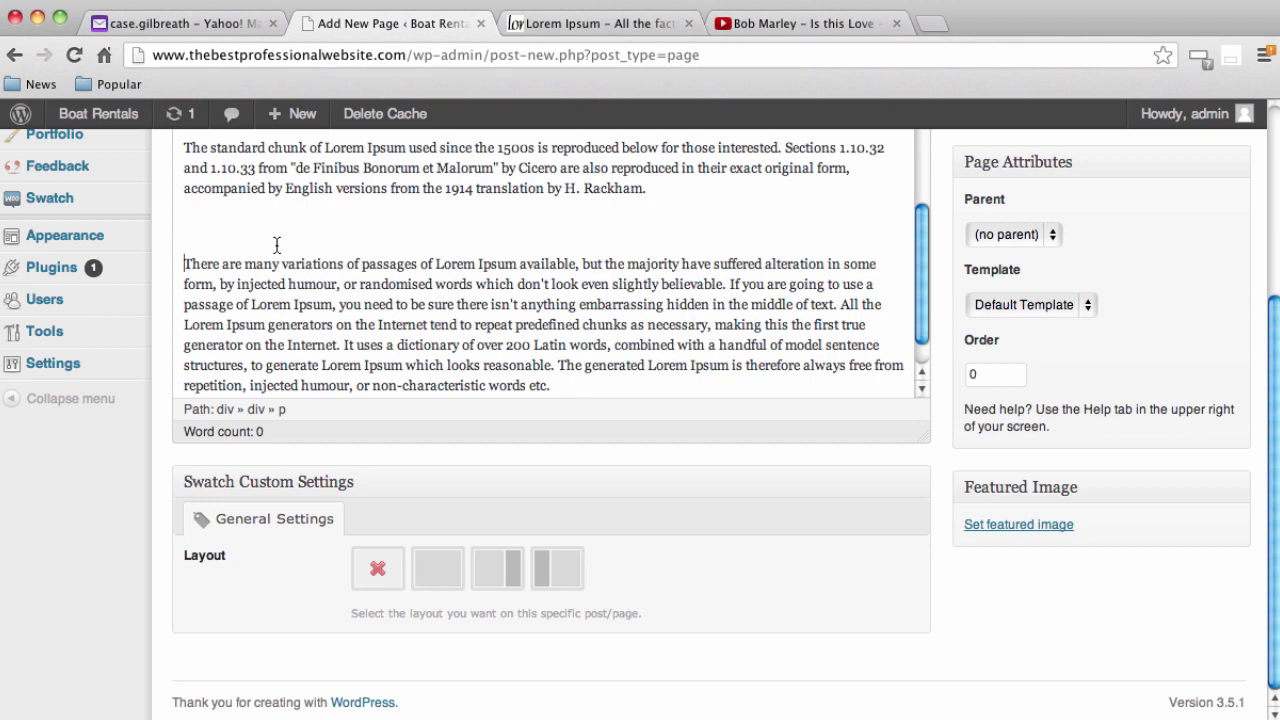
key("ctrl+2")
scroll(300, 300, "down", 5)
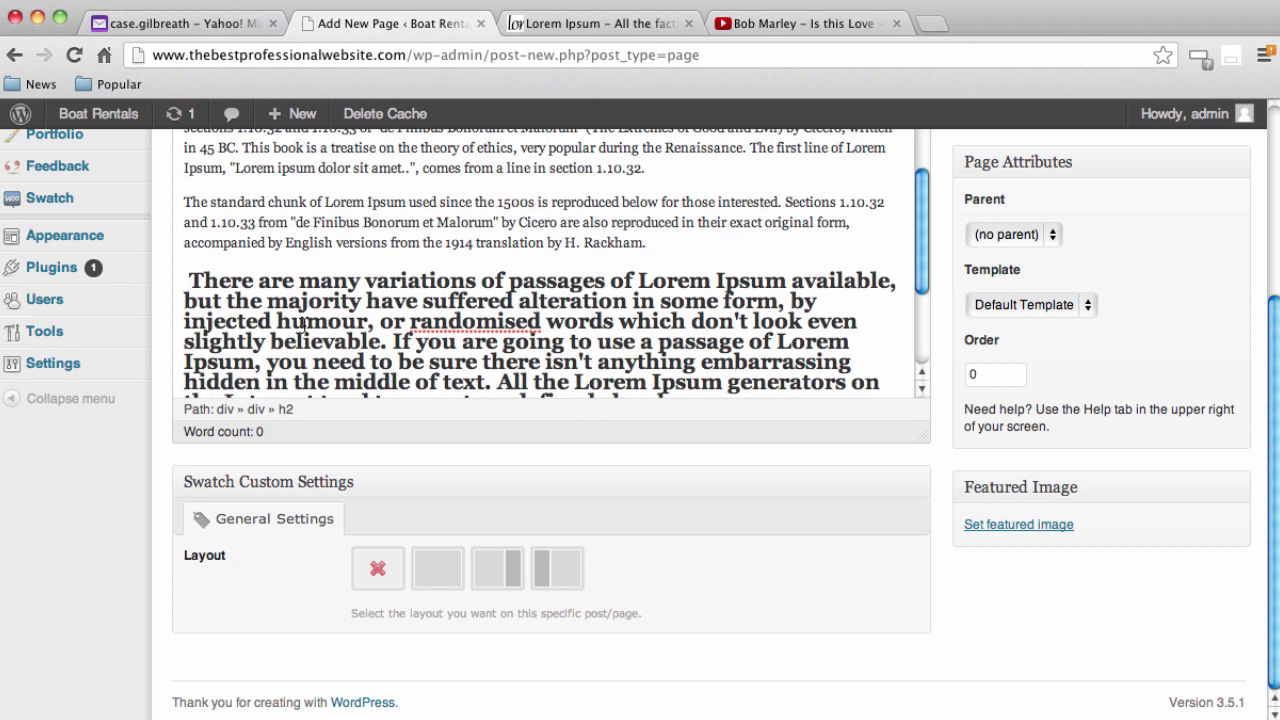
left_click_drag(355, 365, 178, 157)
key("BackSpace")
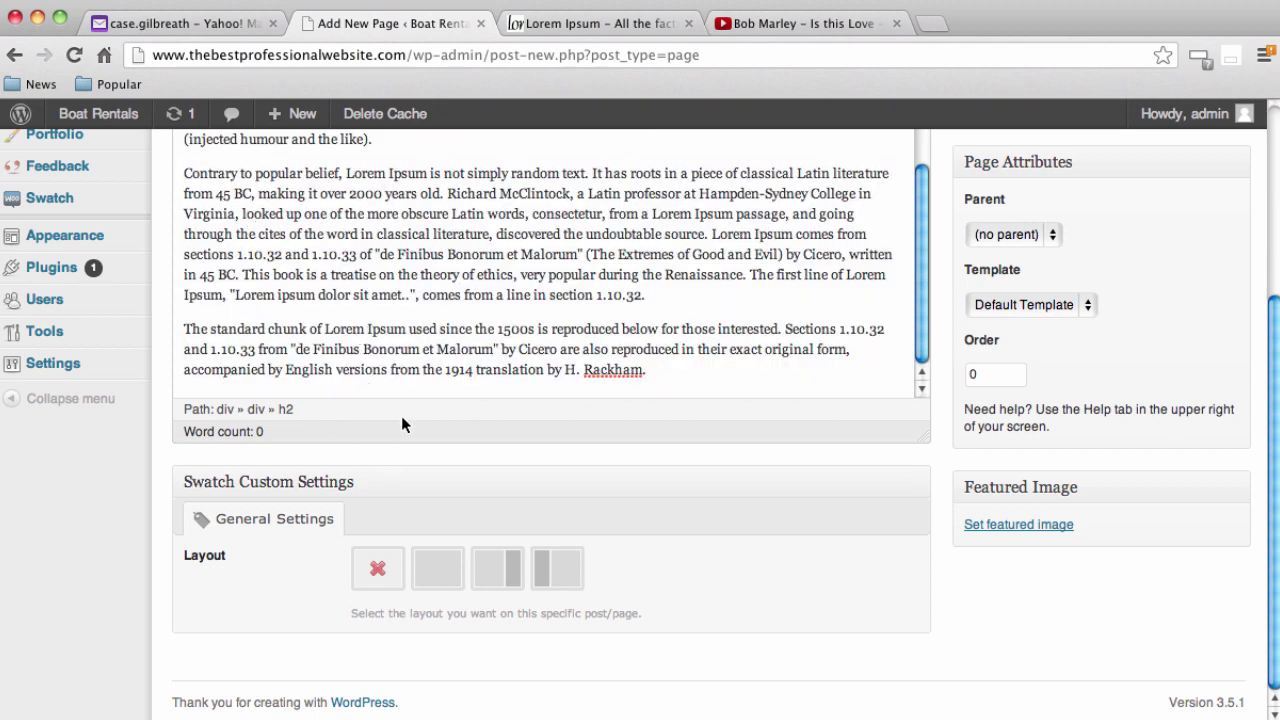
Remove the blank line between the first two Lorem Ipsum paragraphs
scroll(397, 392, "up", 2)
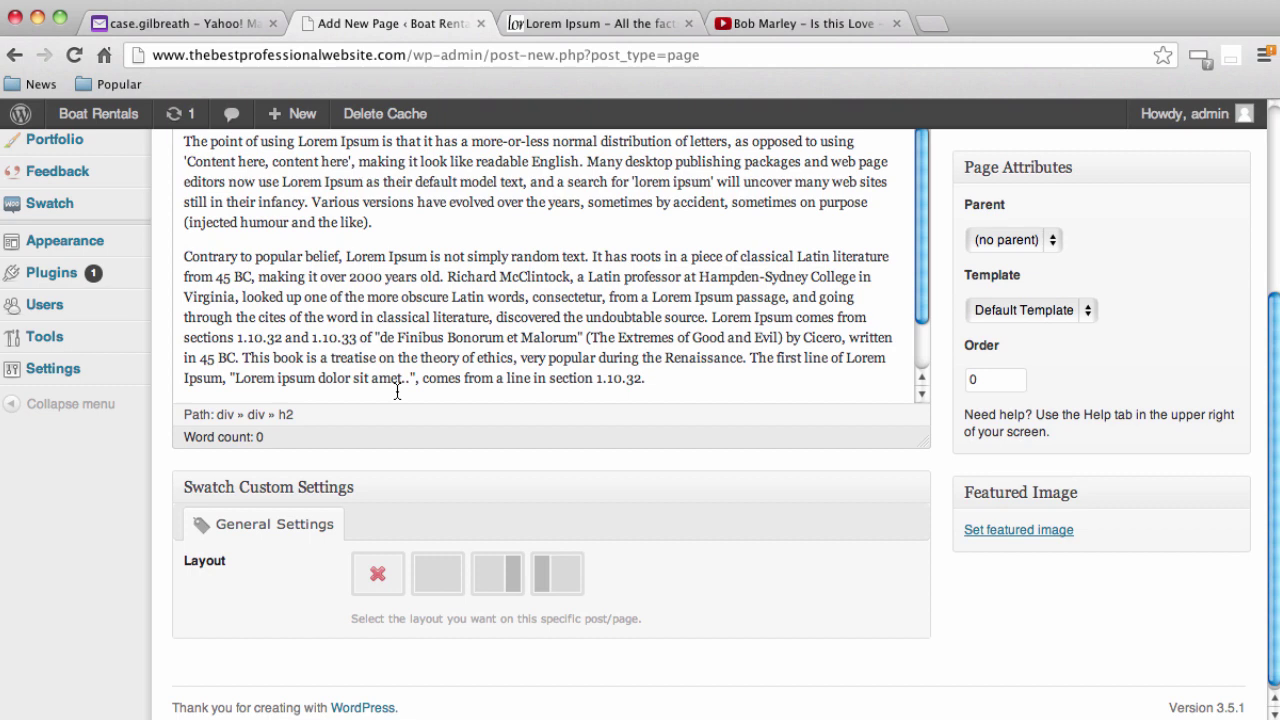
scroll(440, 380, "up", 3)
scroll(751, 424, "up", 3)
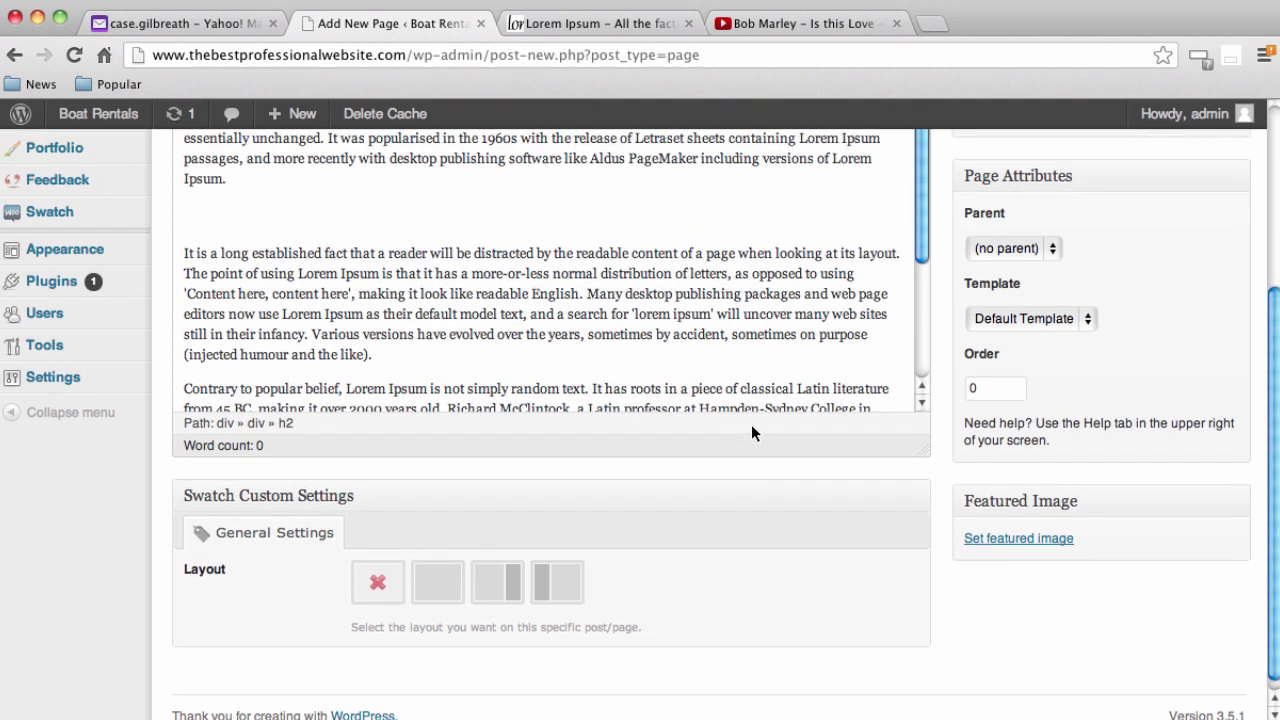
scroll(755, 442, "up", 3)
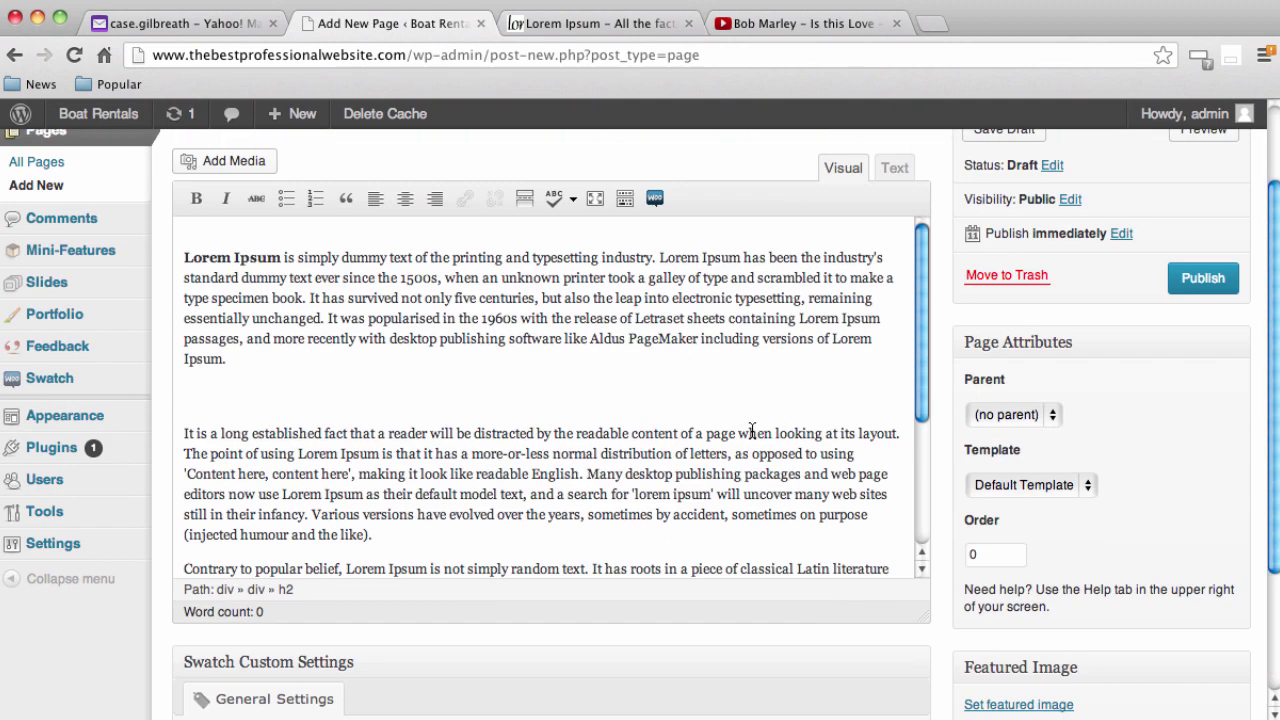
left_click(200, 385)
key("BackSpace")
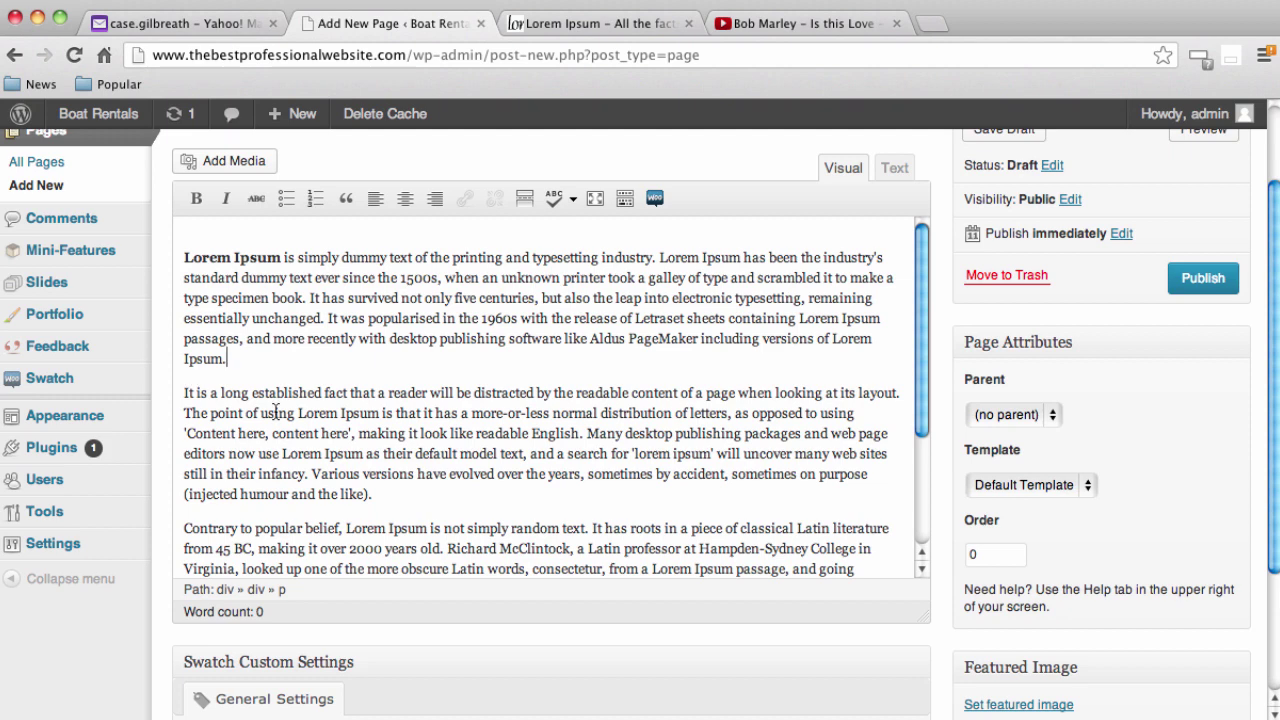
scroll(276, 412, "up", 3)
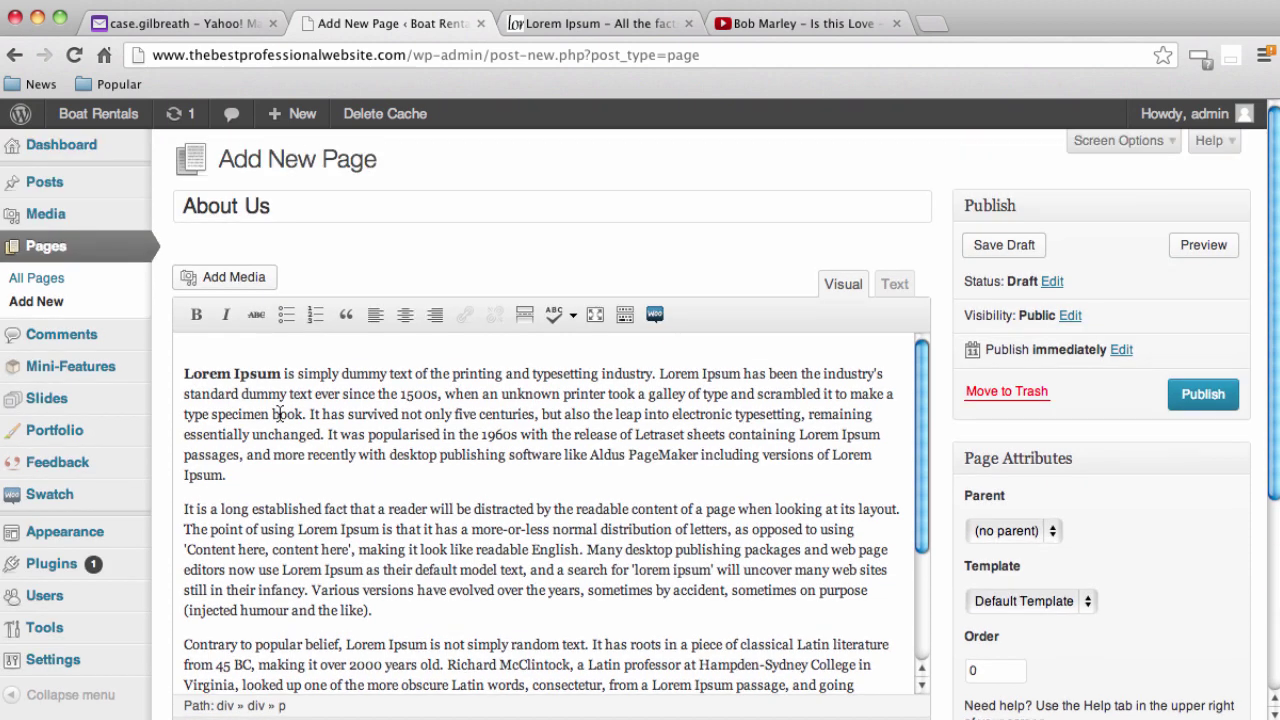
left_click(184, 374)
Publish the About Us page and view it on the live site
left_click(184, 352)
left_click(1199, 395)
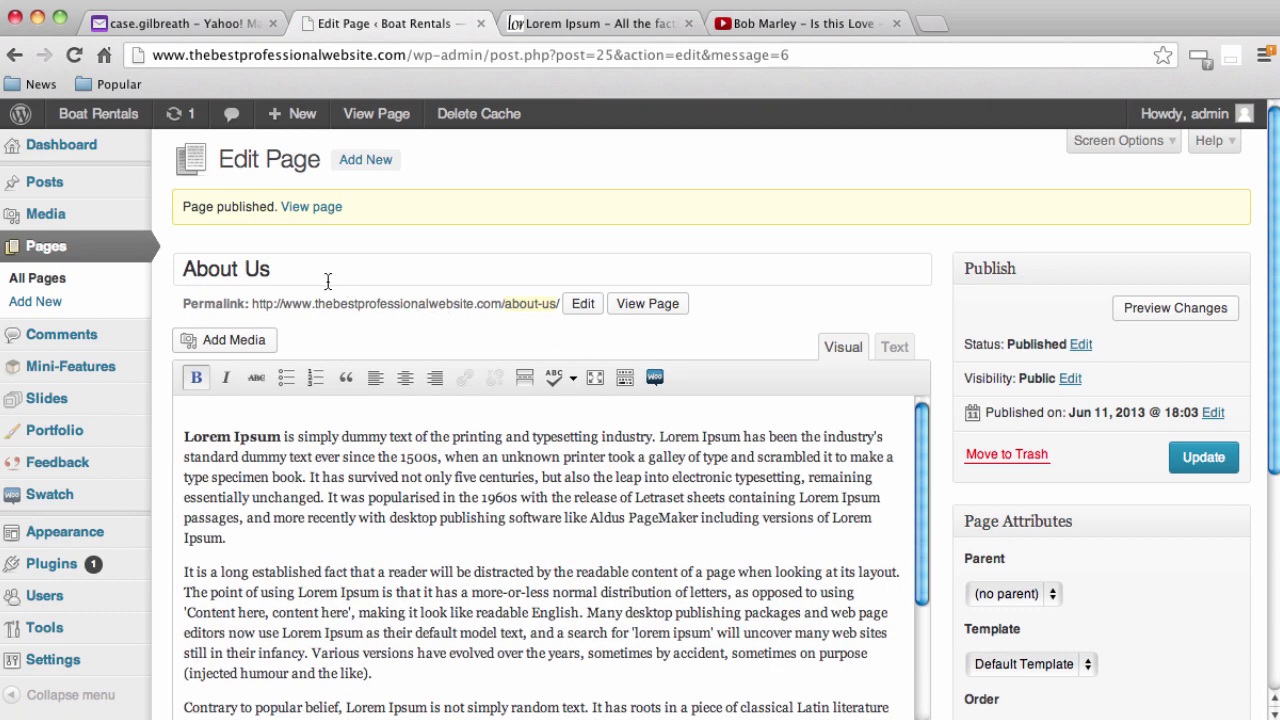
left_click(311, 207)
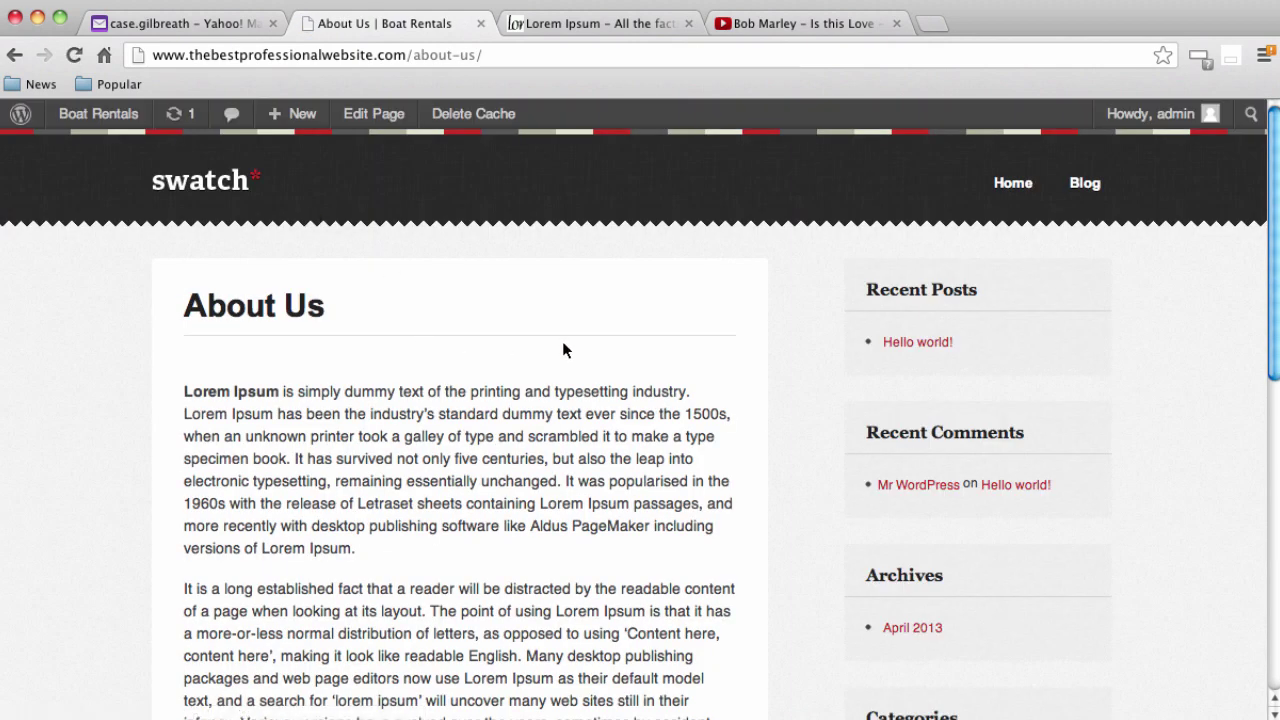
scroll(1204, 240, "down", 10)
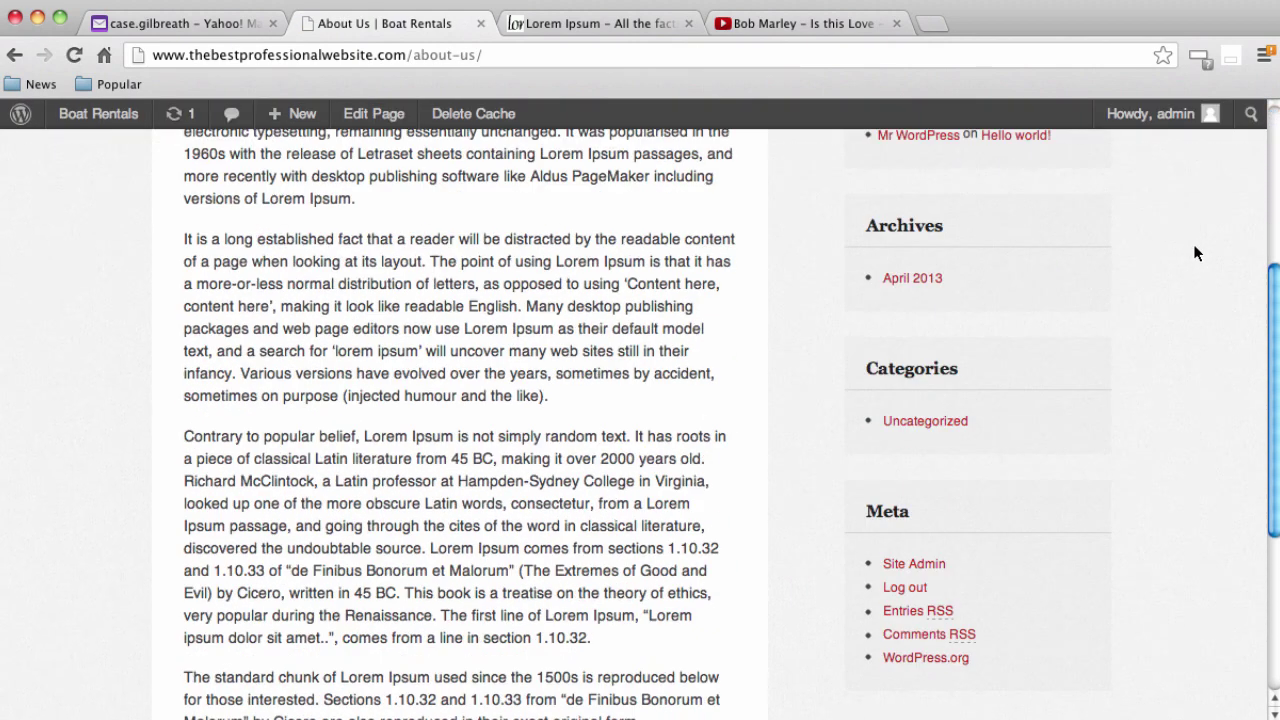
scroll(1191, 262, "up", 10)
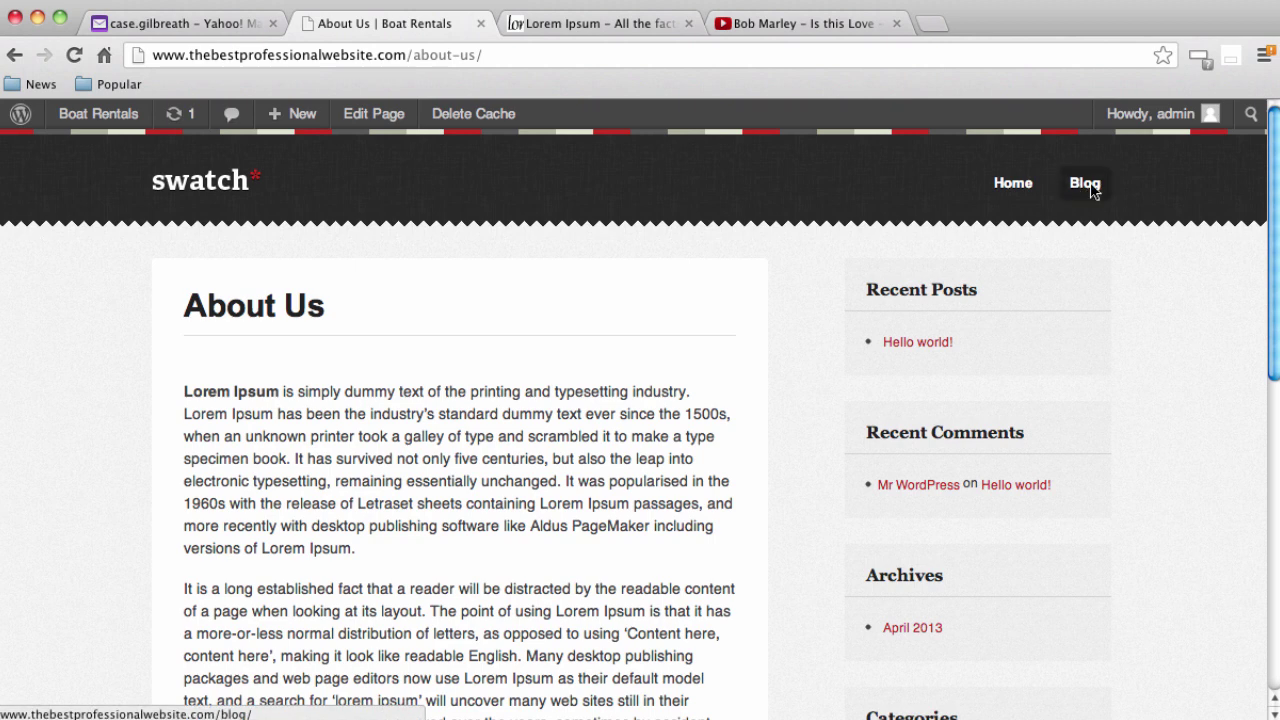
mouse_move(94, 124)
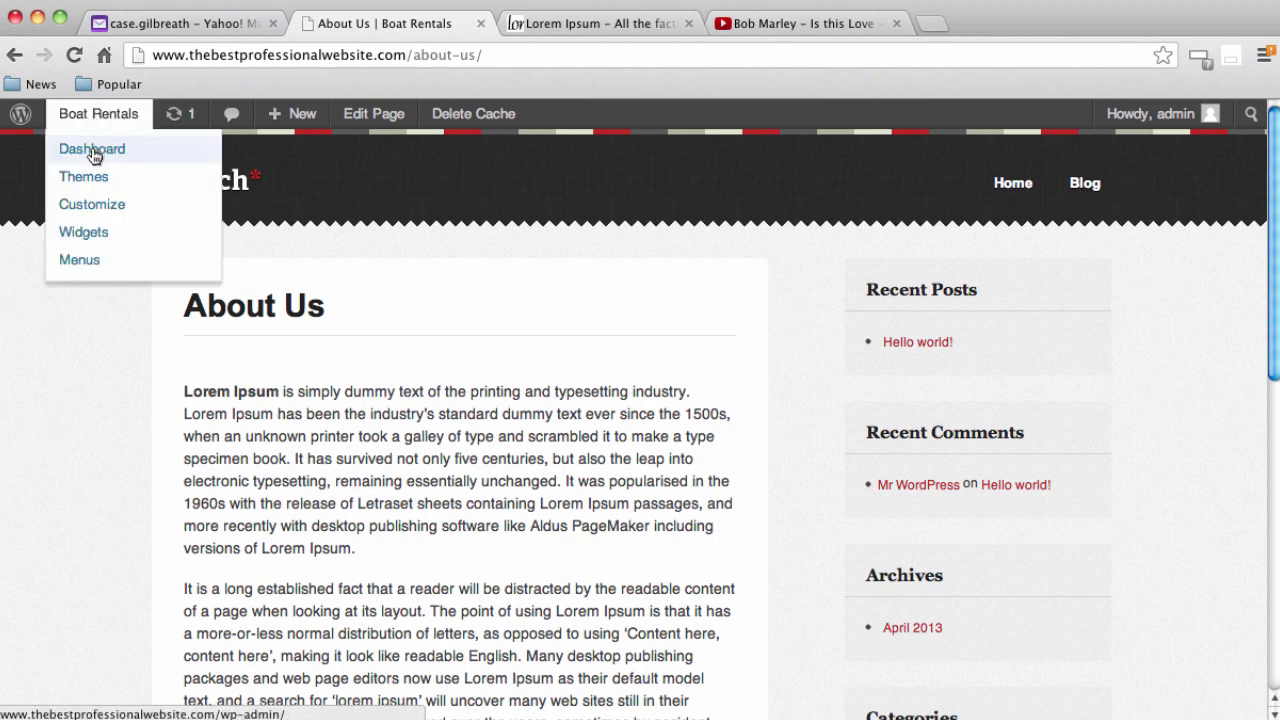
Add the About Us page to the site menu in Appearance > Menus
left_click(94, 151)
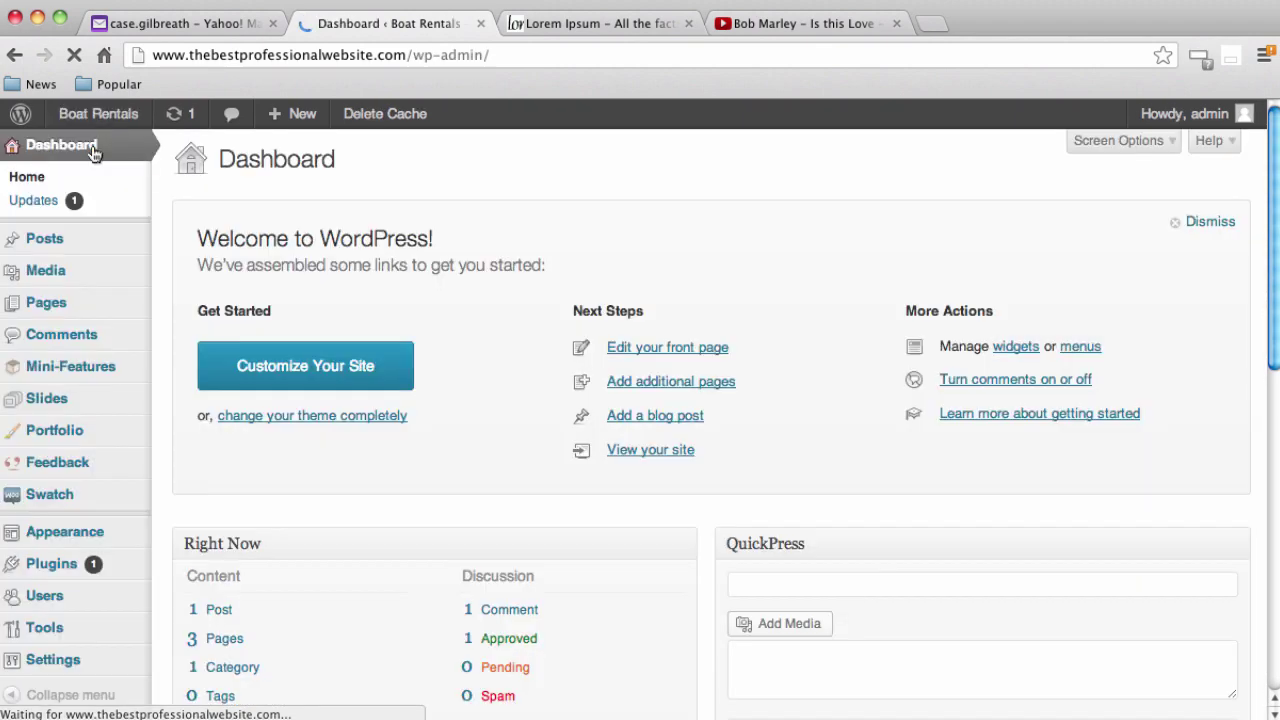
scroll(134, 346, "down", 1)
mouse_move(150, 355)
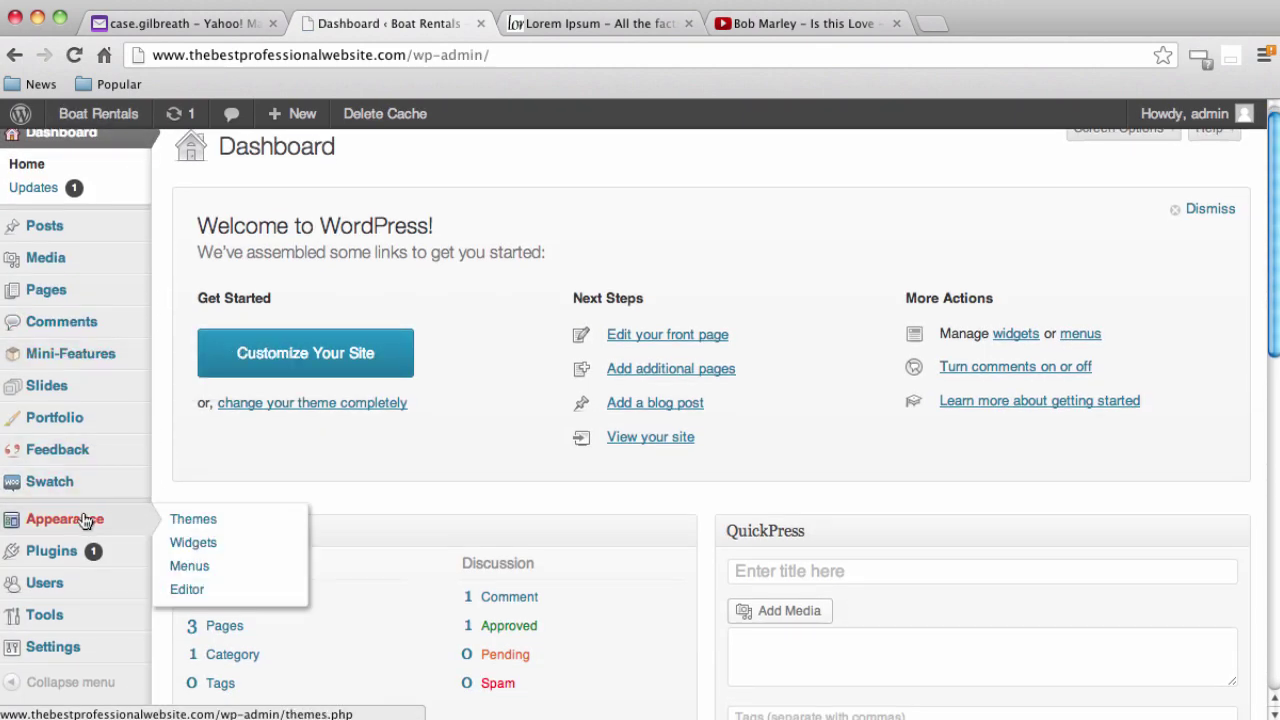
mouse_move(120, 522)
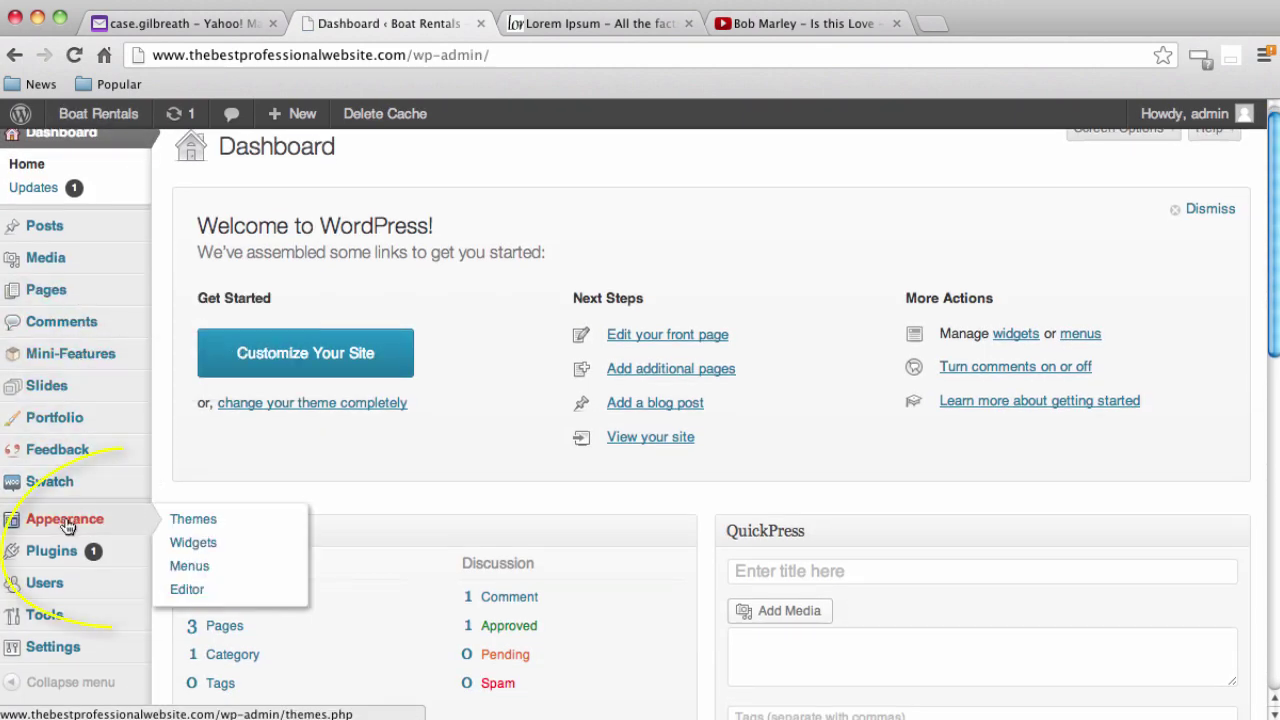
left_click(186, 568)
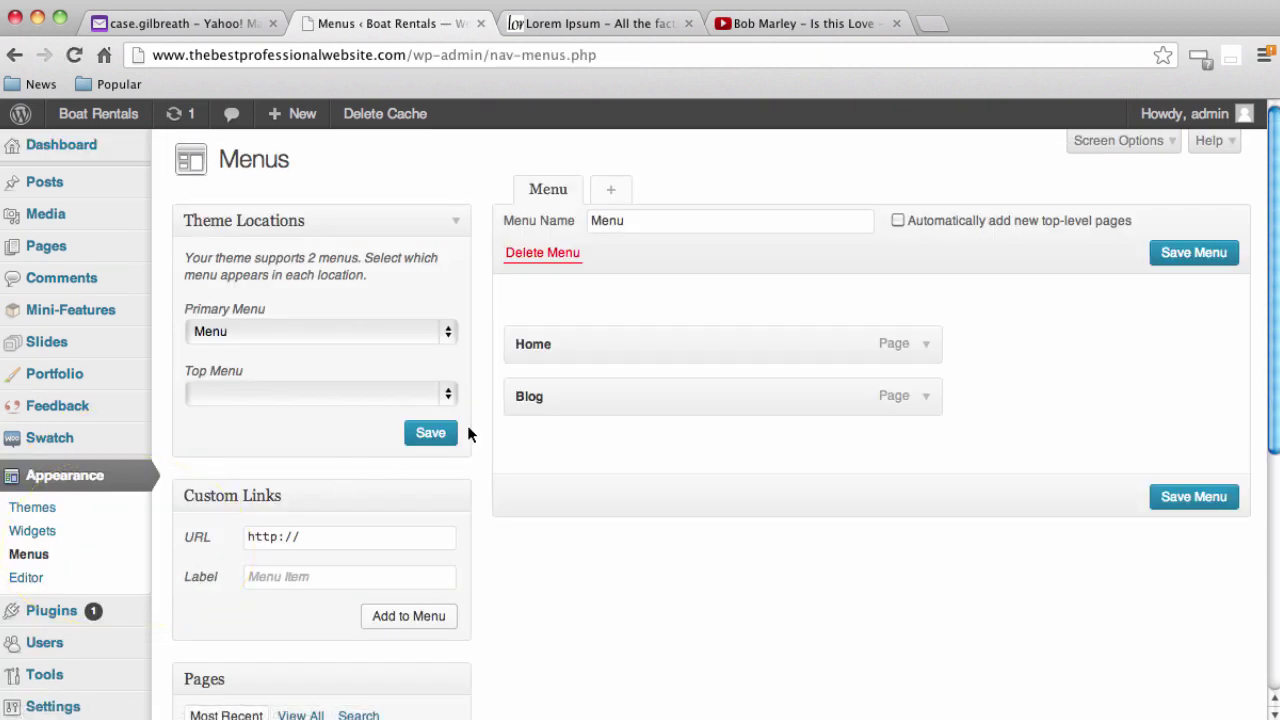
scroll(475, 450, "down", 3)
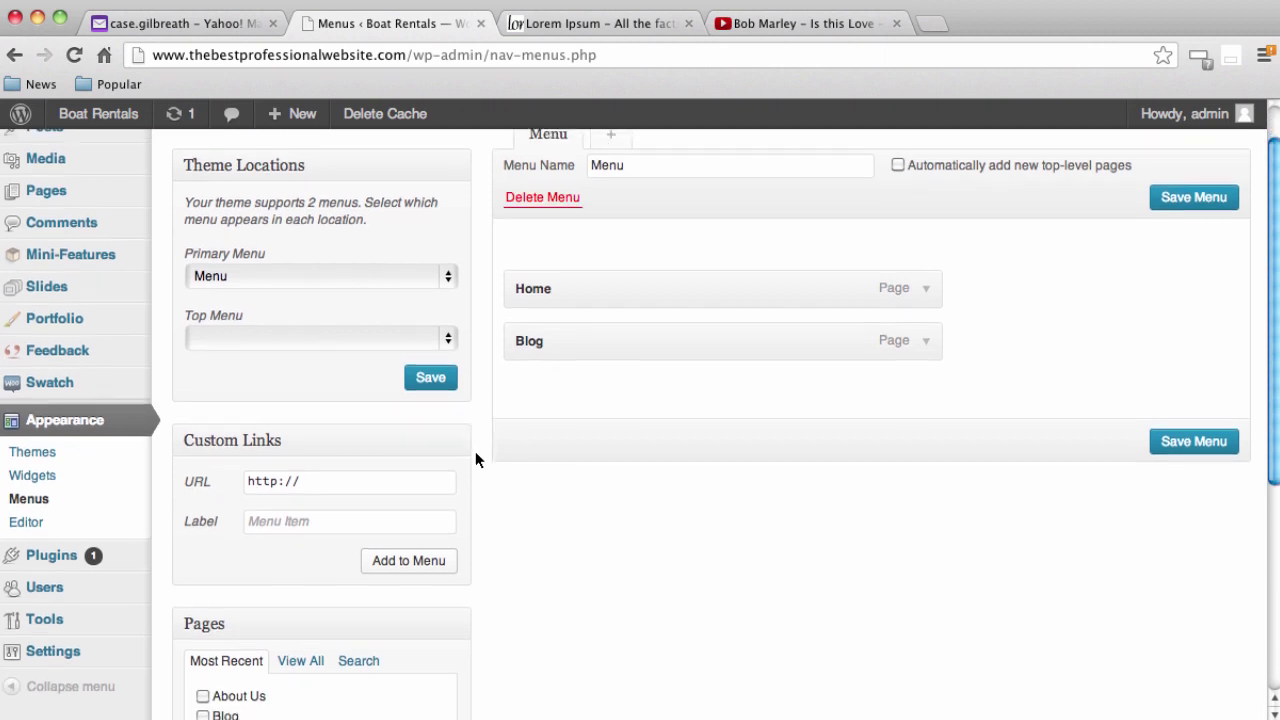
scroll(467, 485, "down", 1)
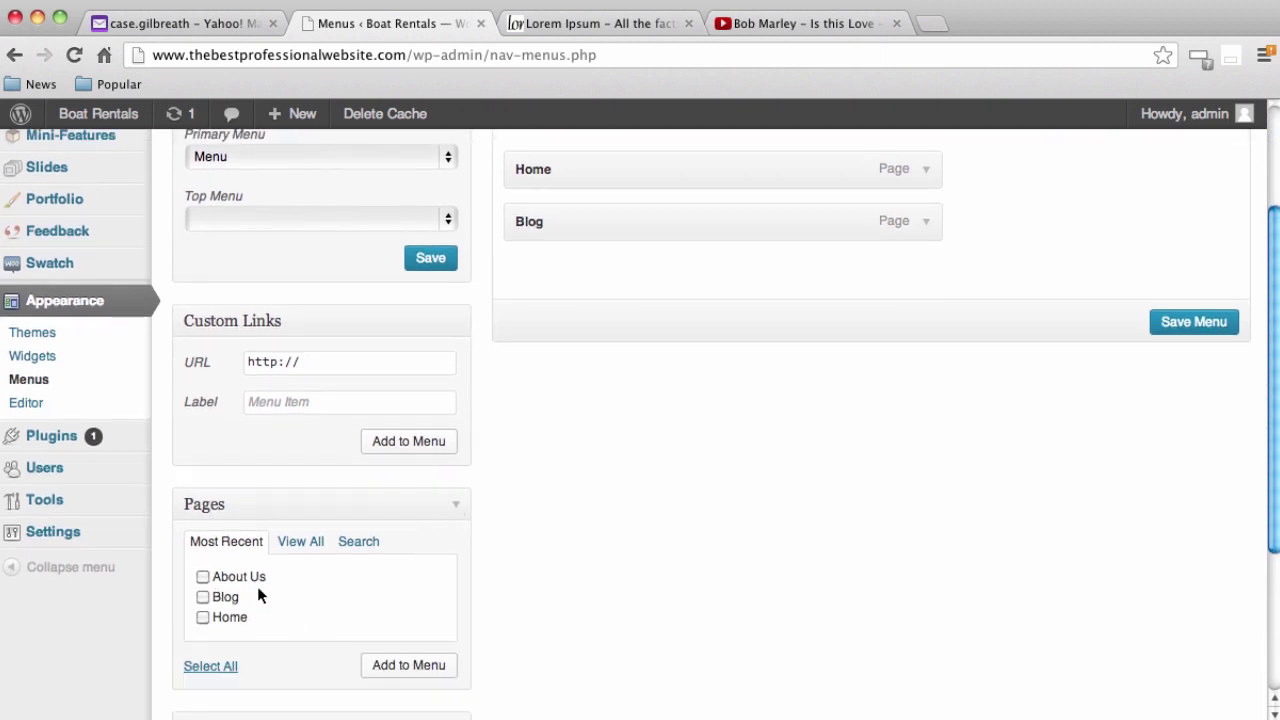
scroll(257, 586, "down", 1)
left_click(203, 564)
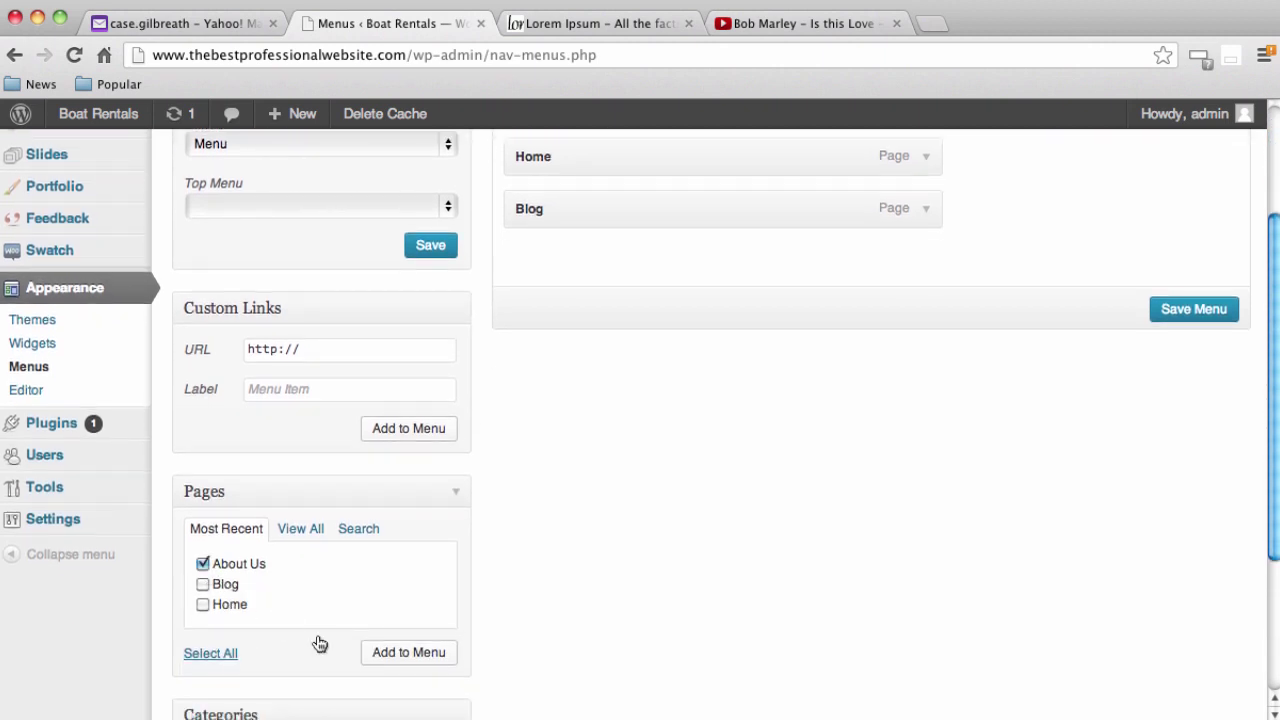
left_click(410, 654)
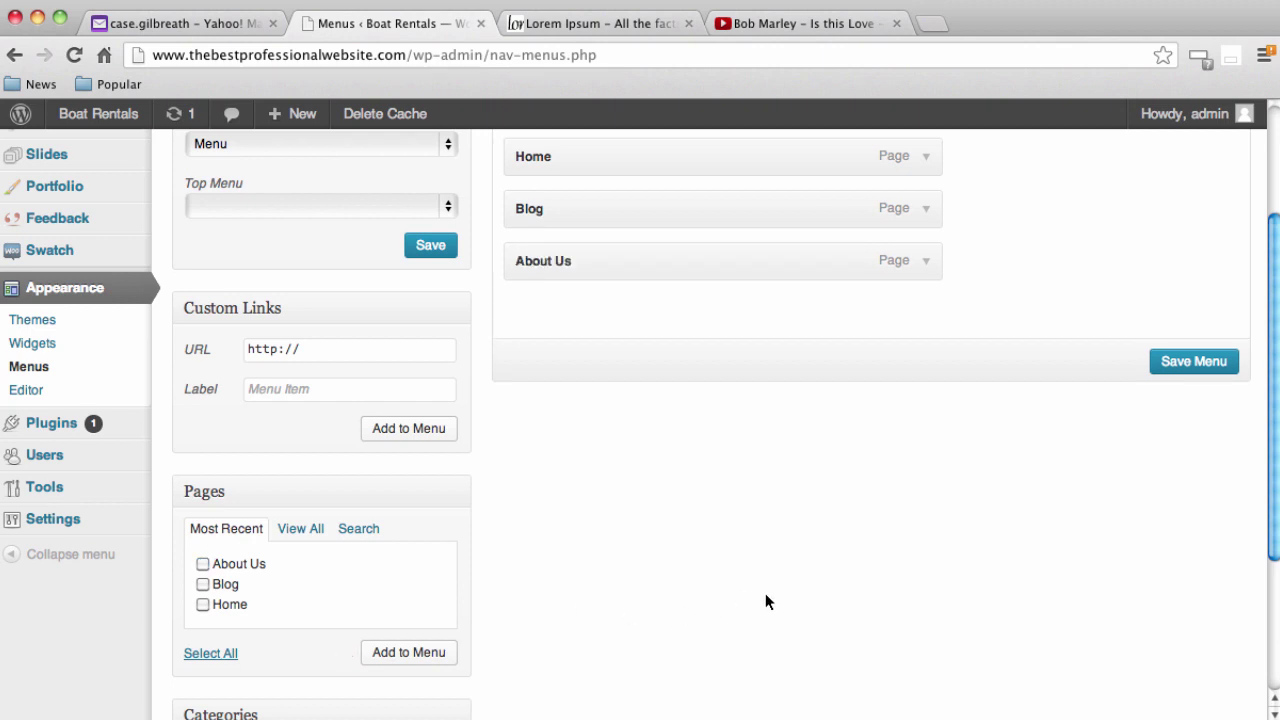
Move About Us between Home and Blog and save the menu
scroll(765, 593, "up", 3)
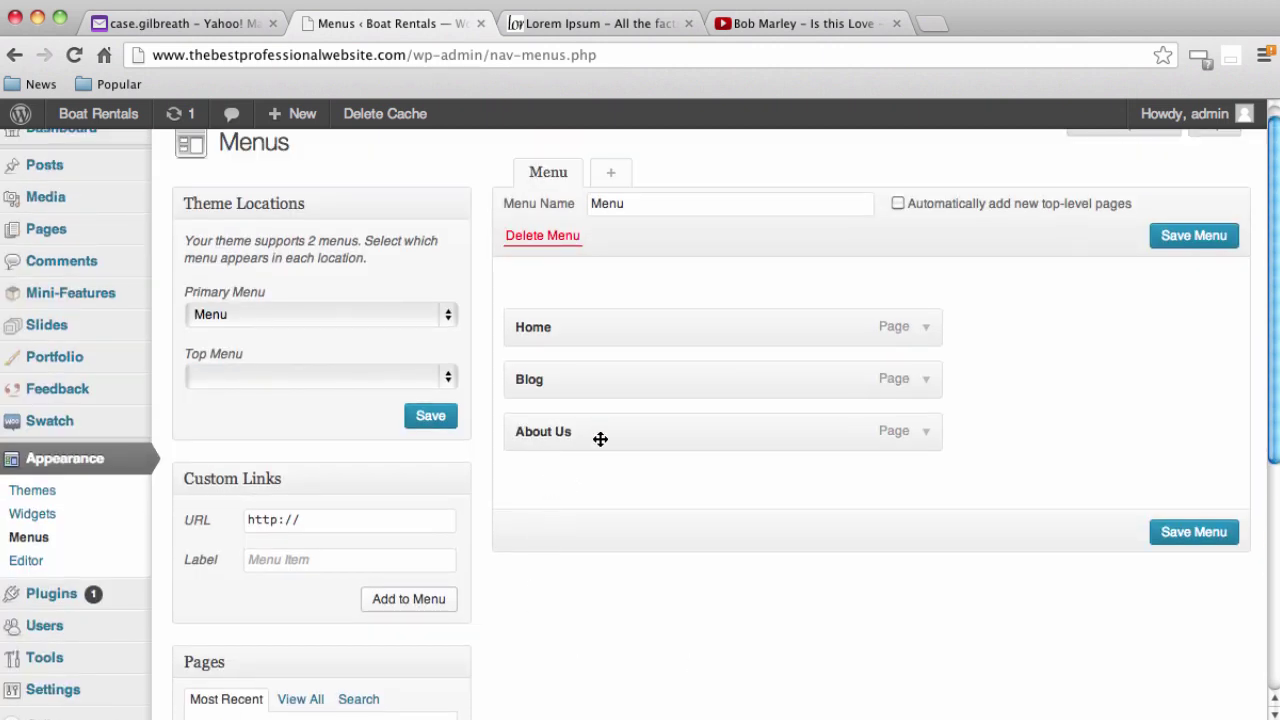
left_click_drag(600, 437, 580, 374)
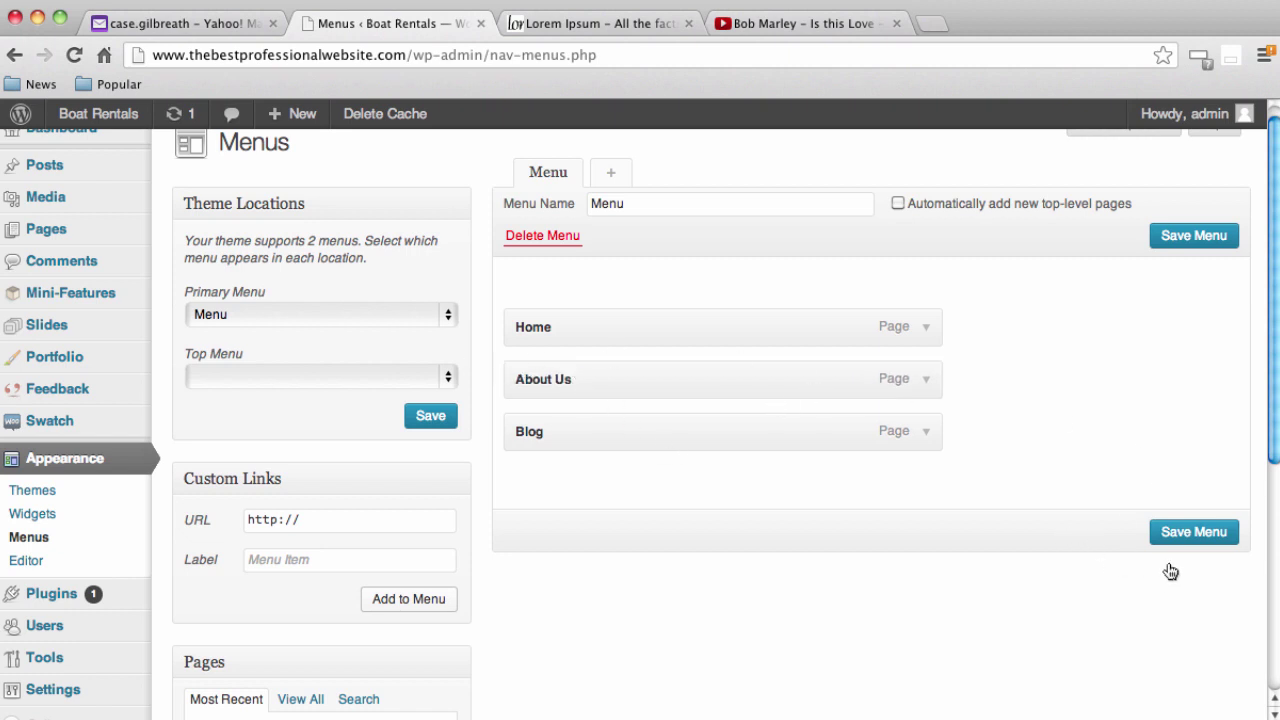
left_click(1188, 532)
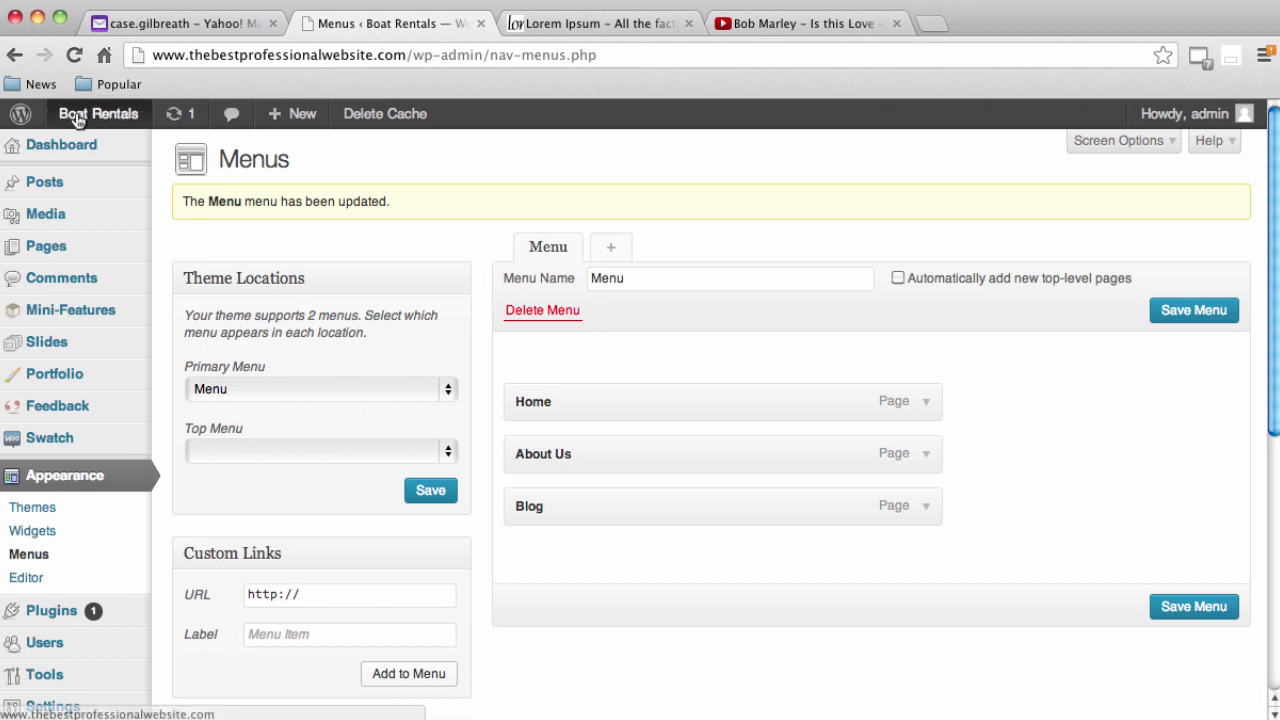
Visit the live site and open About Us from the header menu, going Home and back
mouse_move(98, 113)
left_click(78, 152)
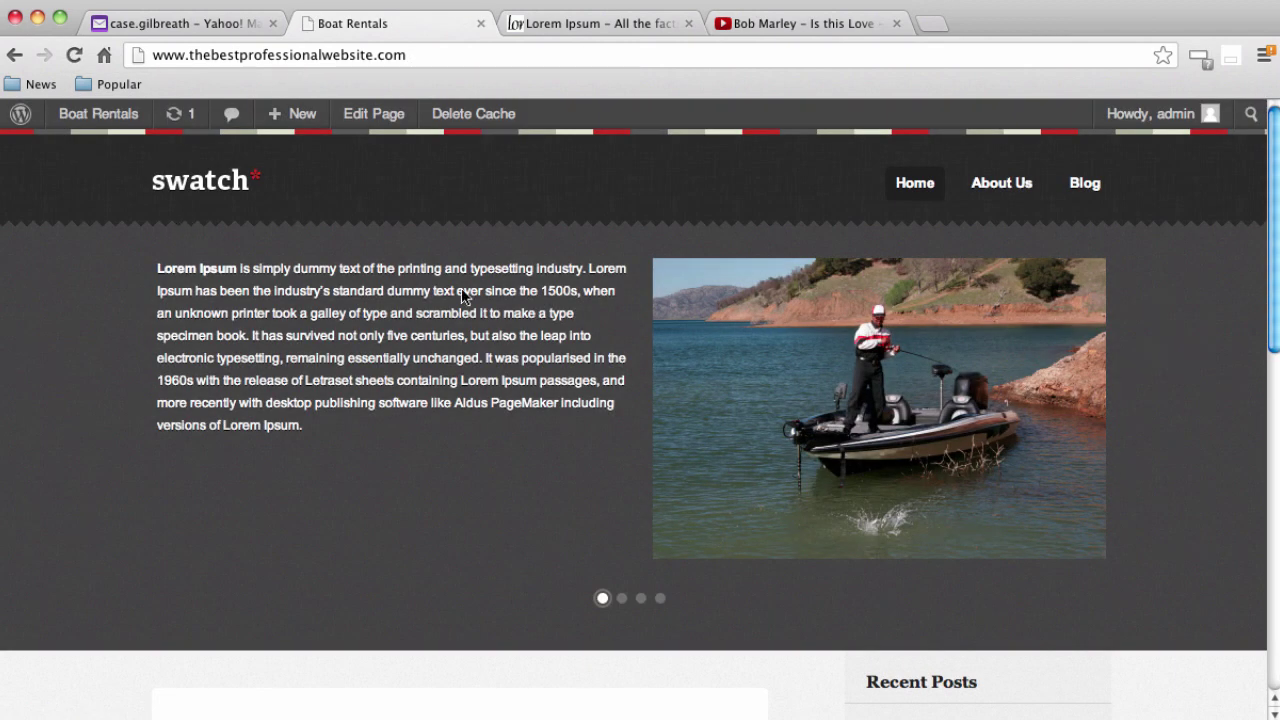
left_click(998, 196)
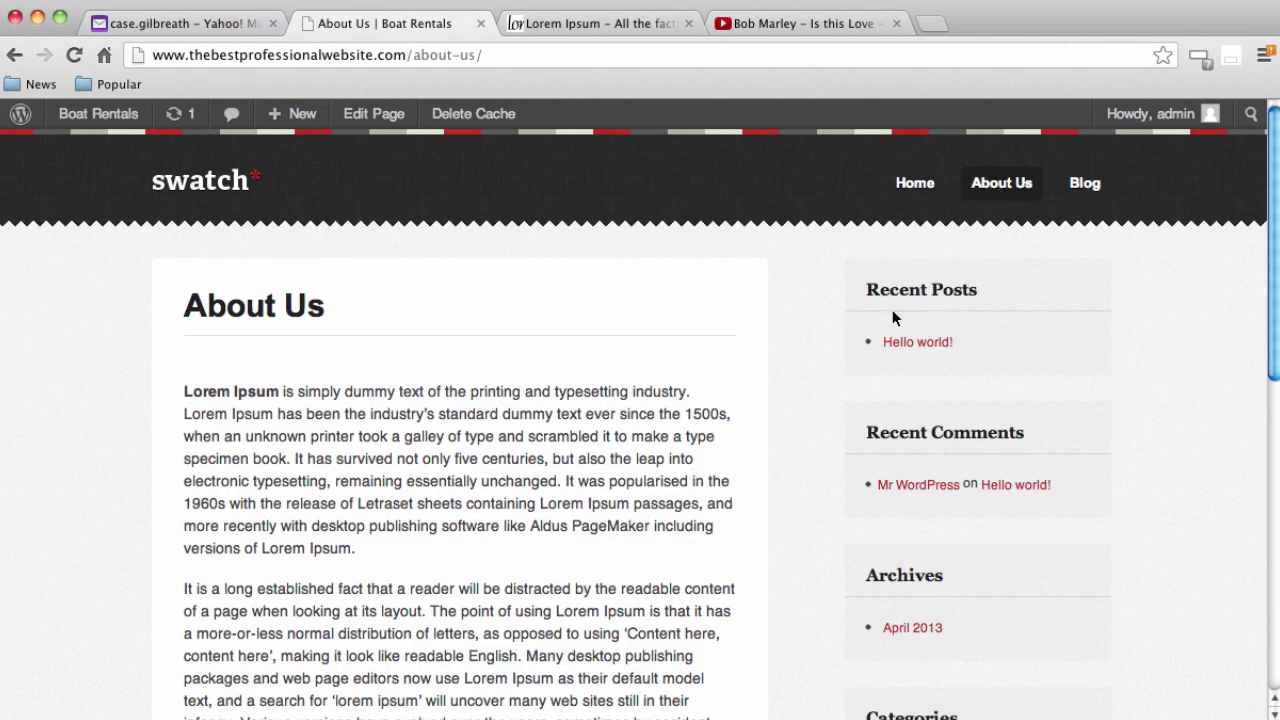
scroll(672, 417, "down", 3)
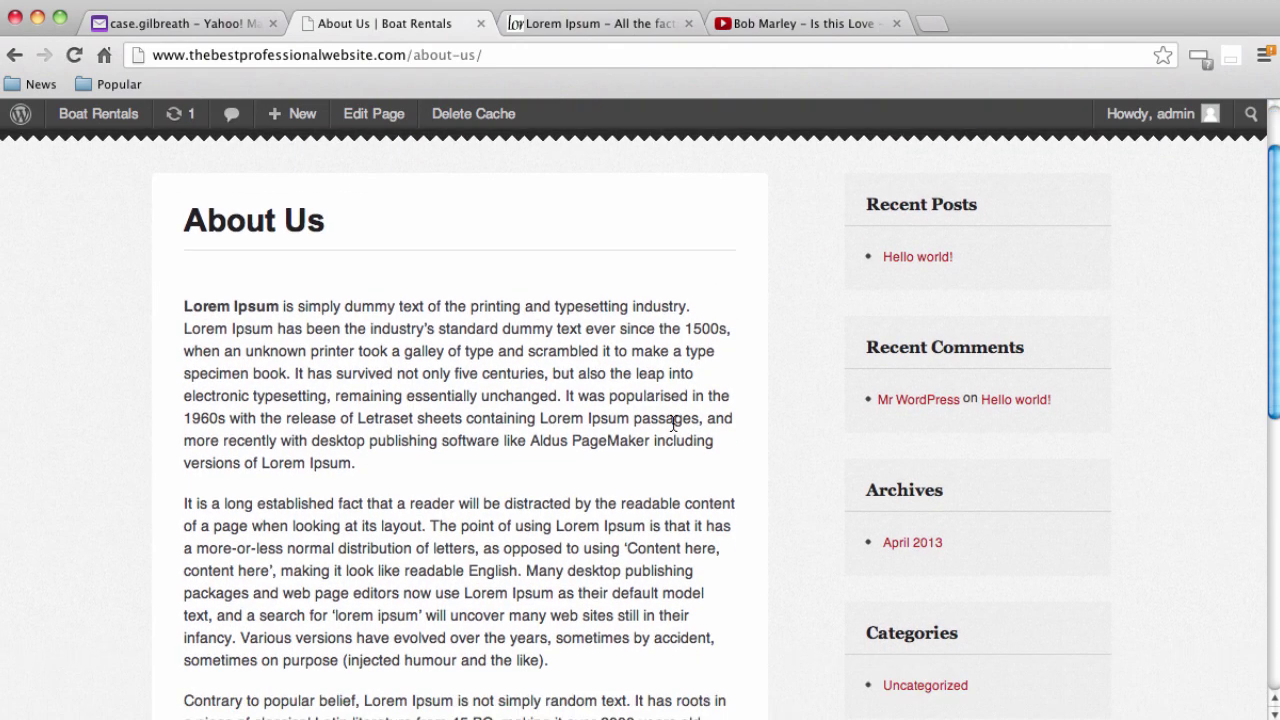
scroll(672, 418, "down", 5)
scroll(672, 418, "up", 8)
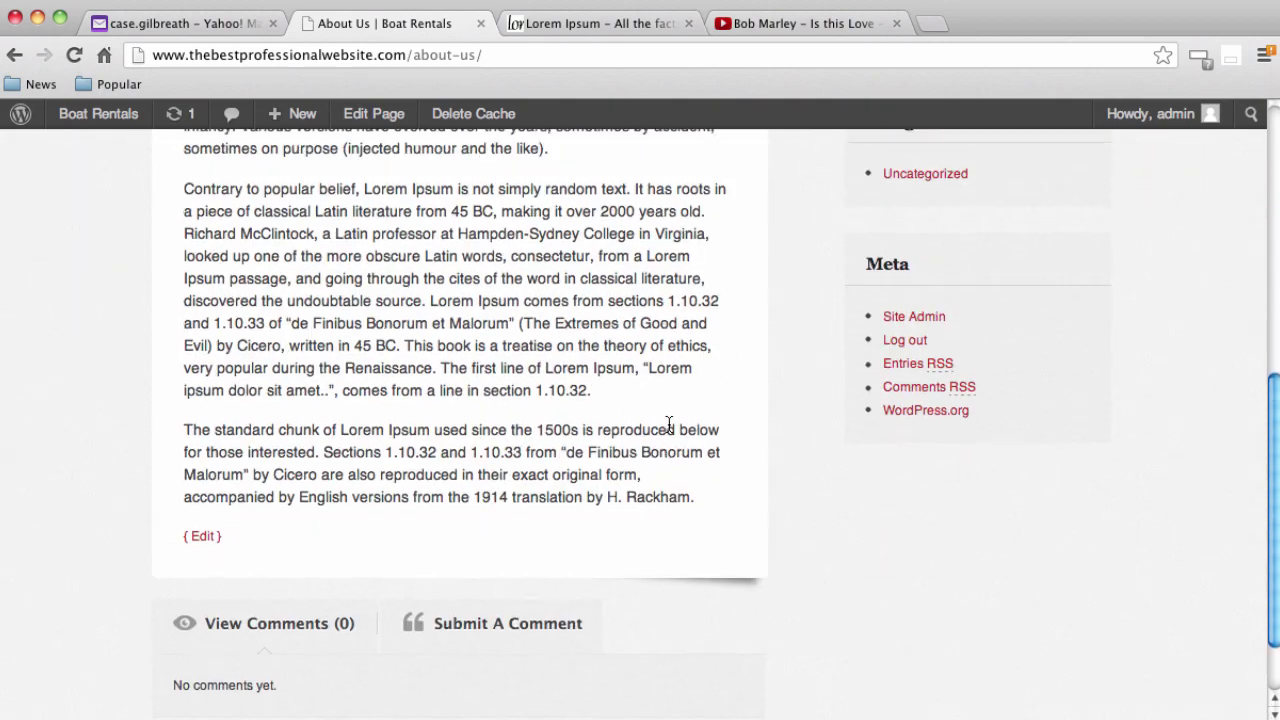
scroll(670, 424, "up", 2)
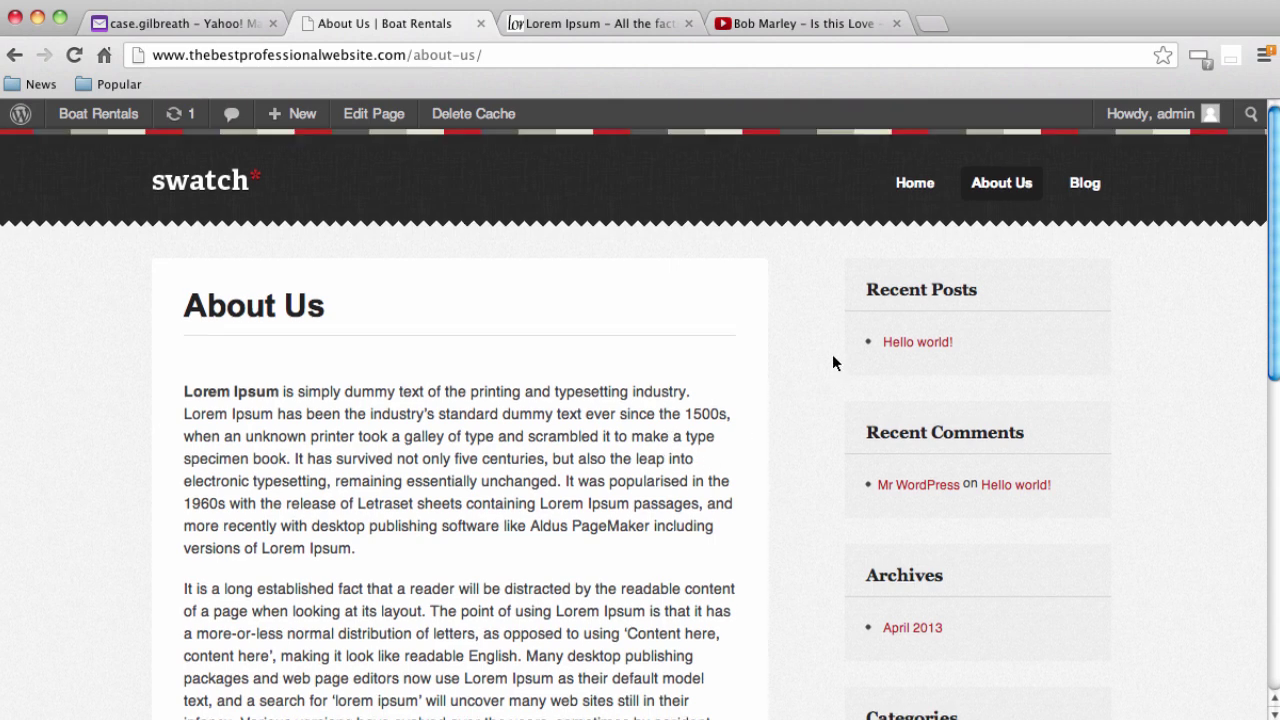
left_click(914, 184)
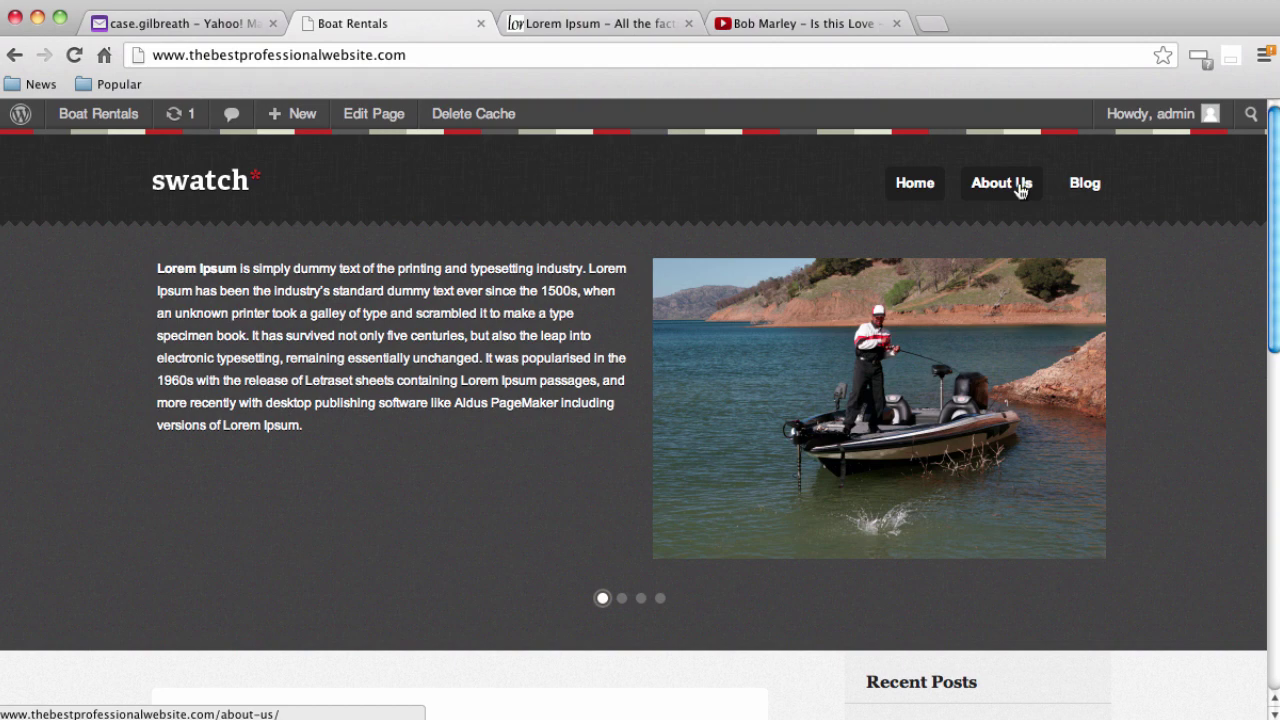
left_click(1020, 190)
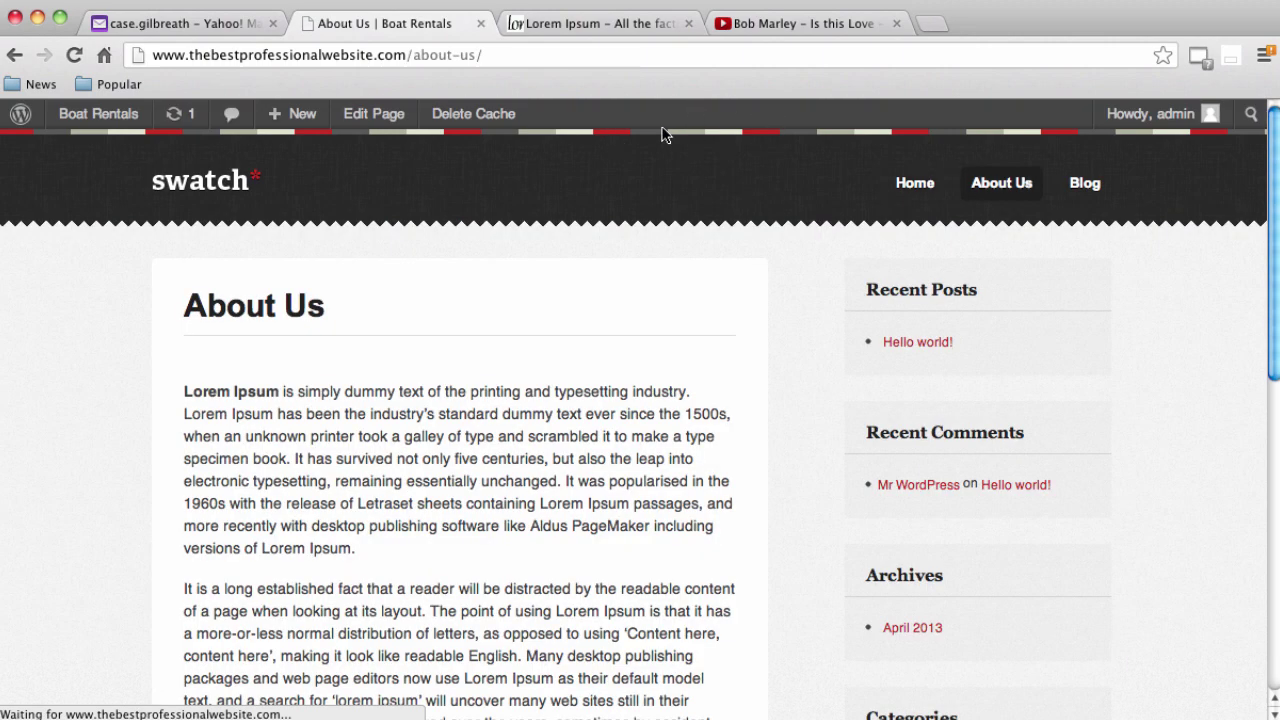
In a new tab, search maps.google.com for 'Key West, Florida', correcting the New York result
left_click(931, 30)
type("maps")
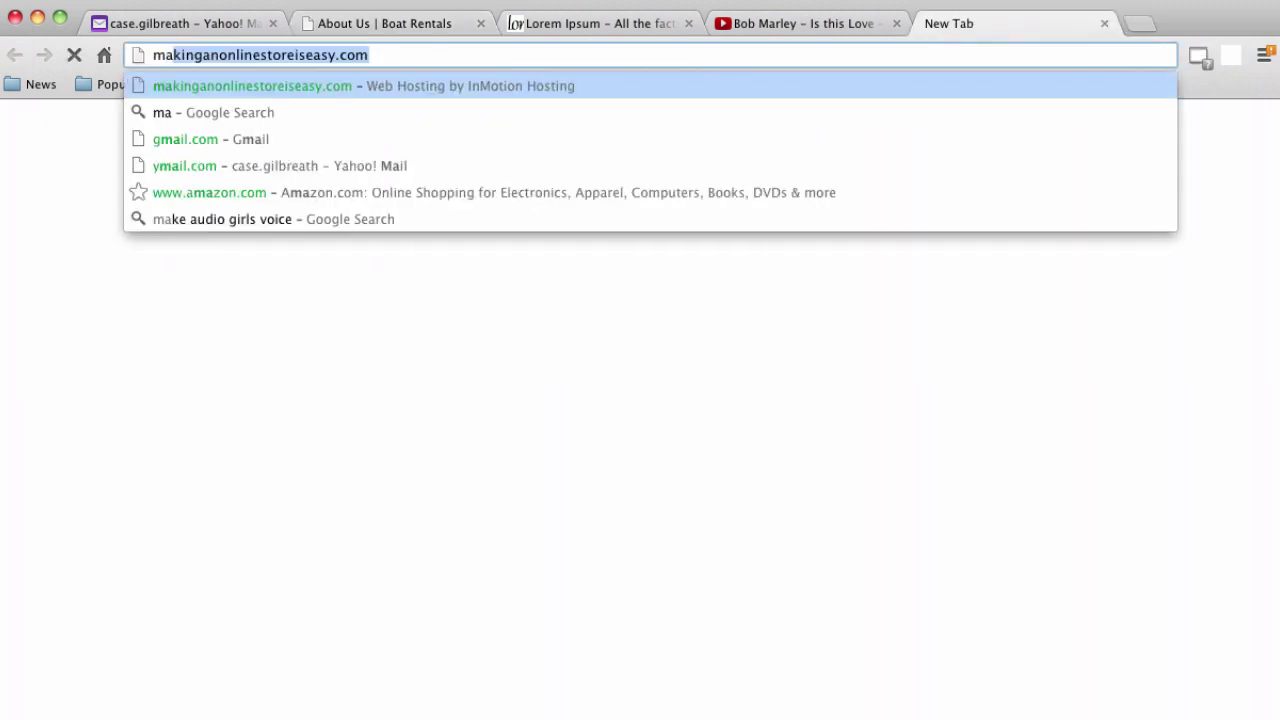
type(".google.com")
key("Return")
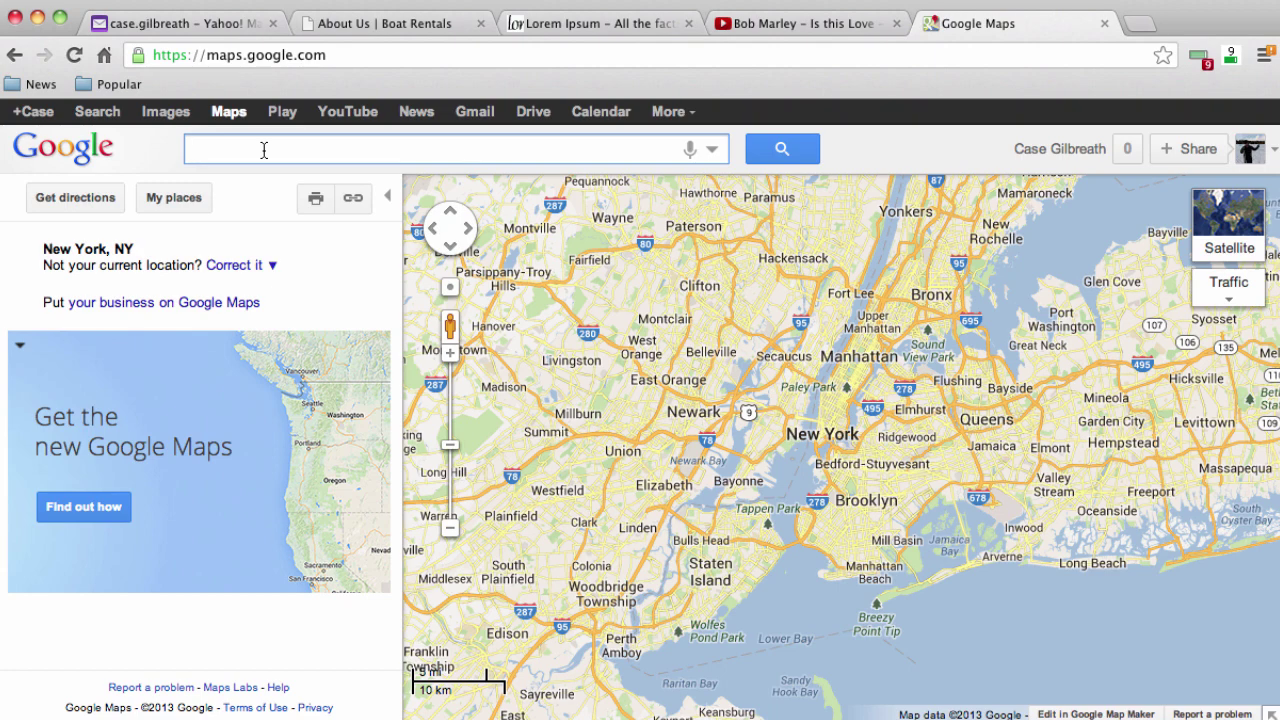
type("key west")
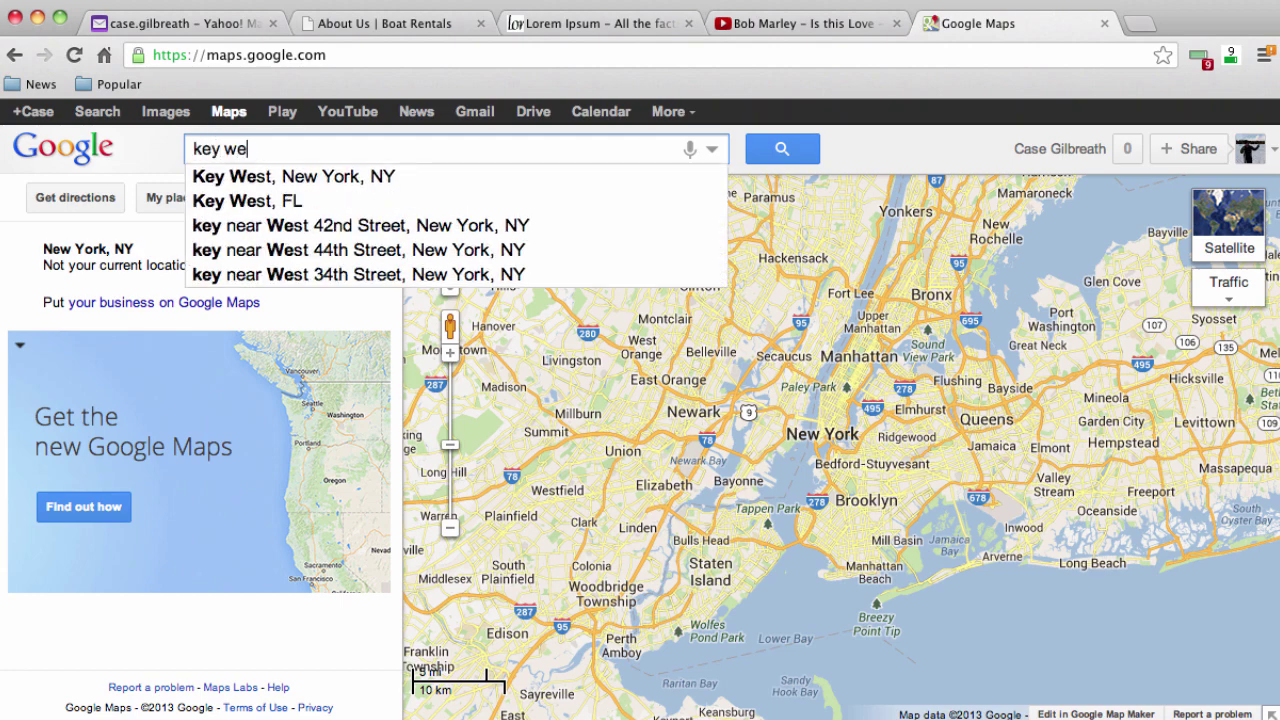
left_click(300, 180)
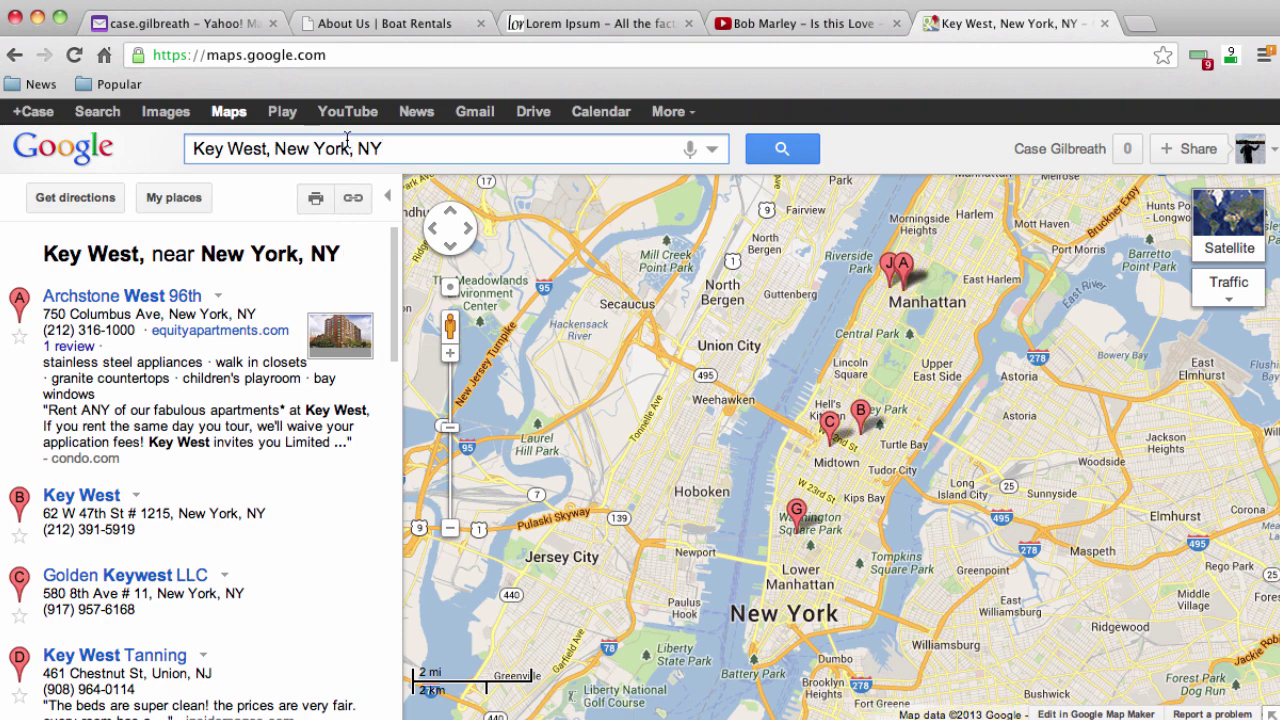
left_click_drag(386, 152, 285, 152)
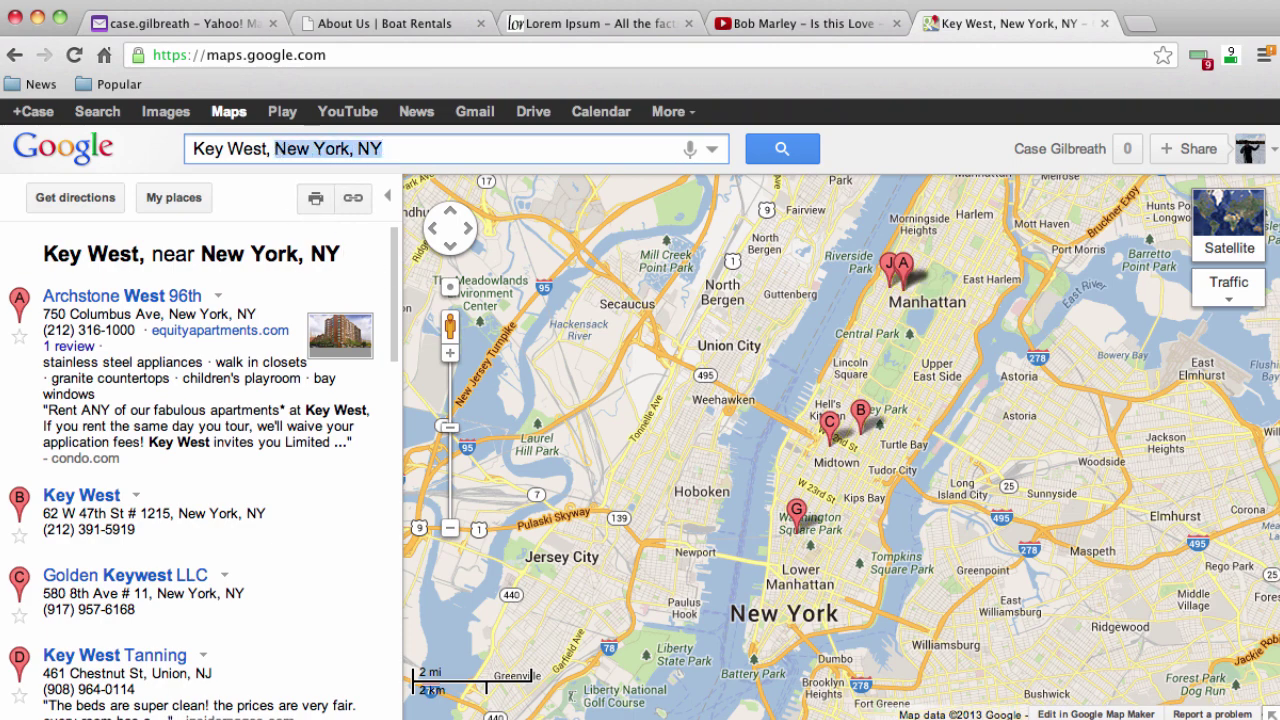
type("Florida")
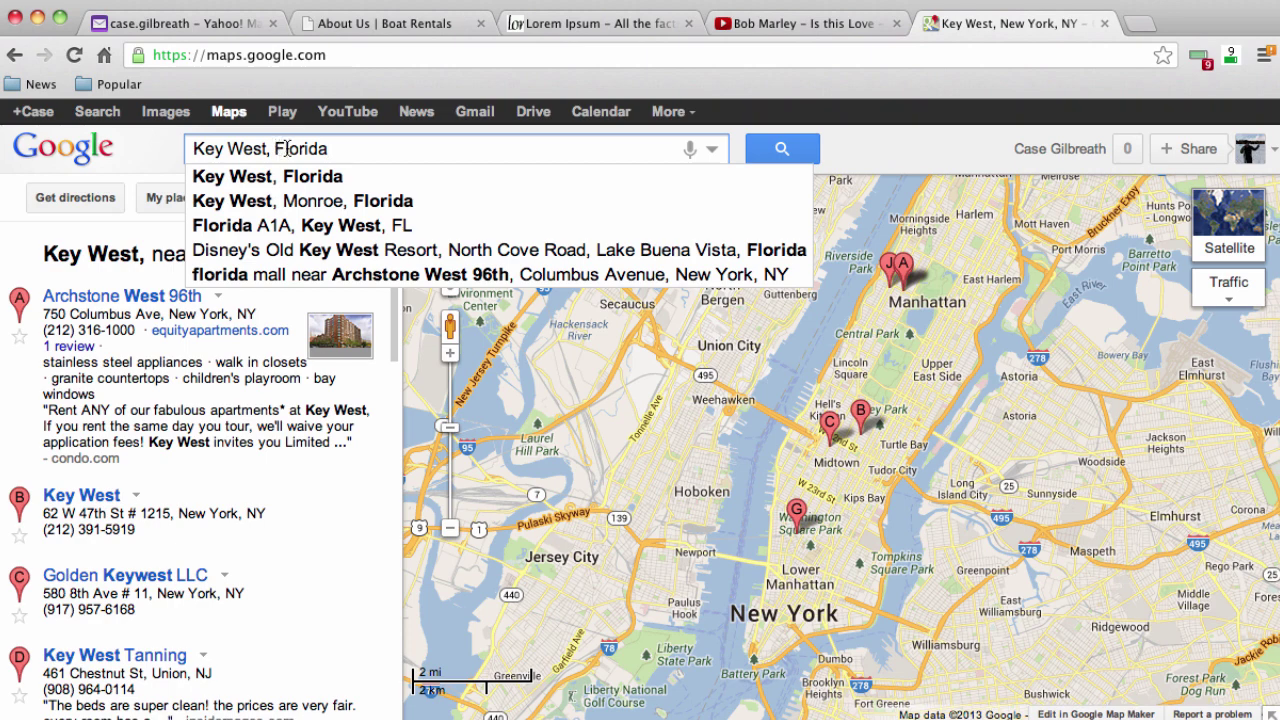
left_click(318, 178)
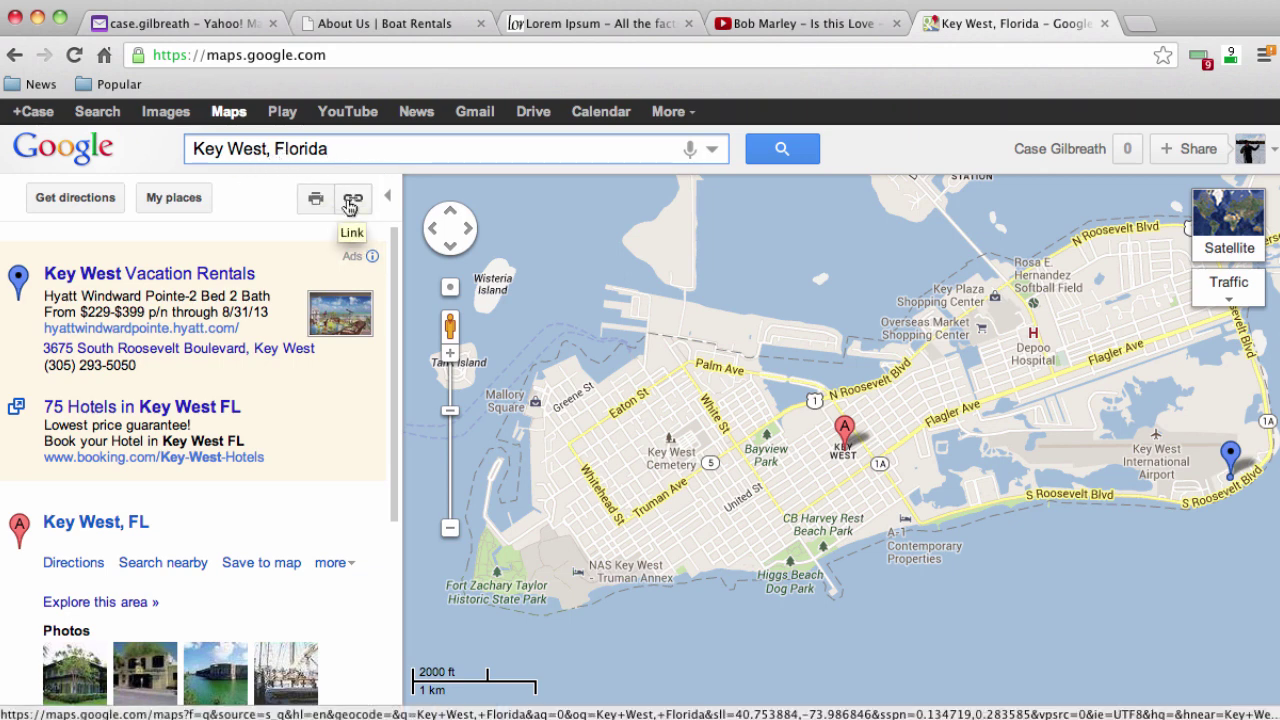
Select the Key West map's 425×350 iframe embed code, then return to the About Us tab
left_click(352, 202)
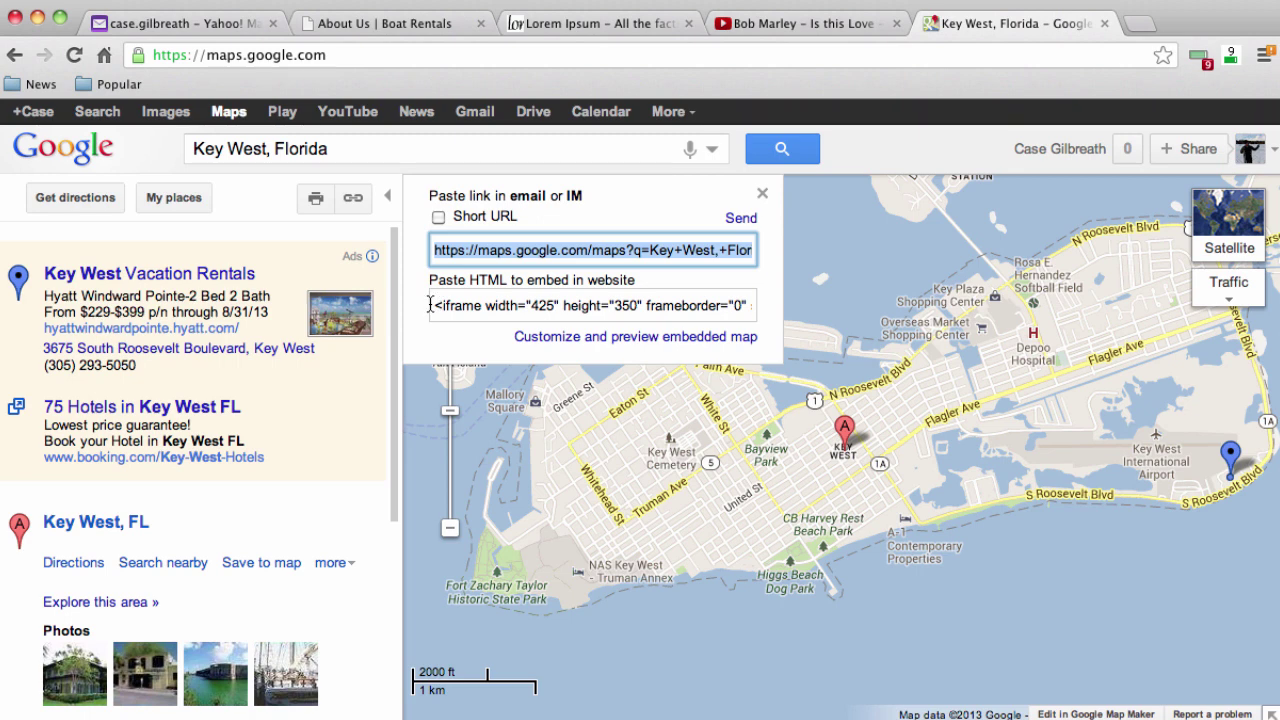
left_click_drag(430, 304, 640, 313)
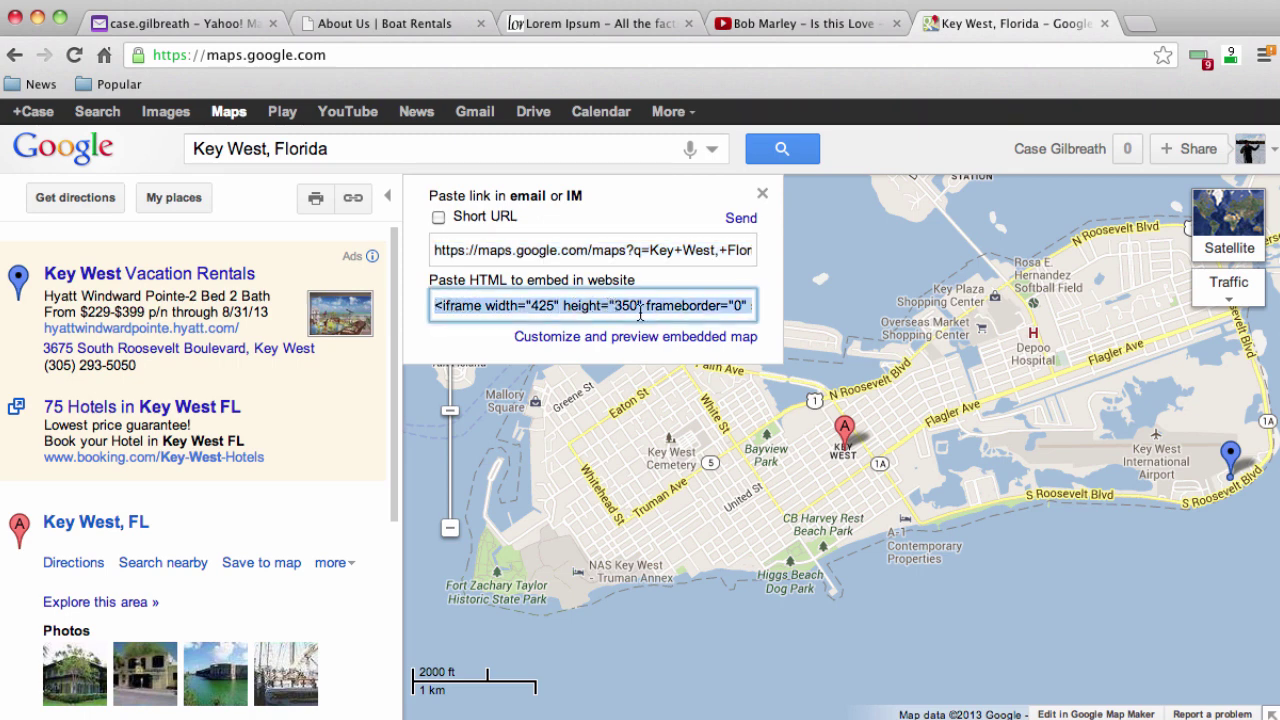
left_click(640, 313)
left_click(413, 28)
Open the About Us page in the WordPress page editor from the dashboard's Pages list
mouse_move(100, 114)
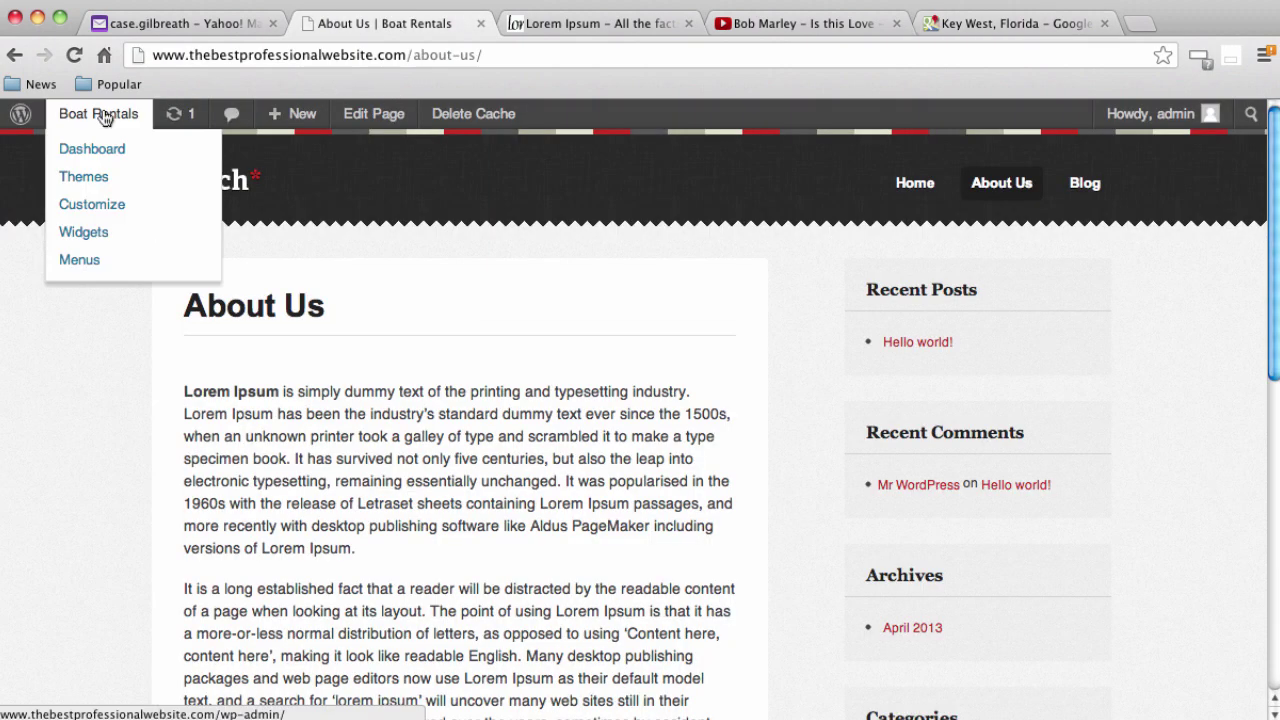
left_click(88, 155)
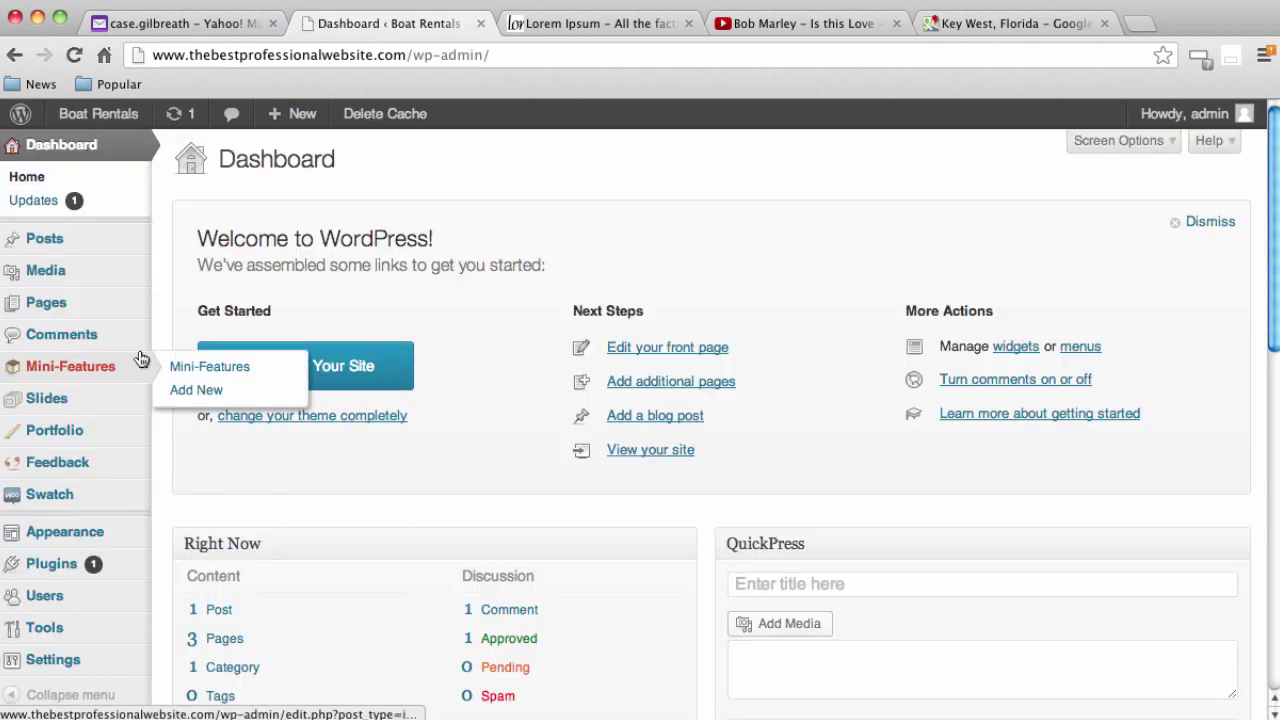
left_click(57, 307)
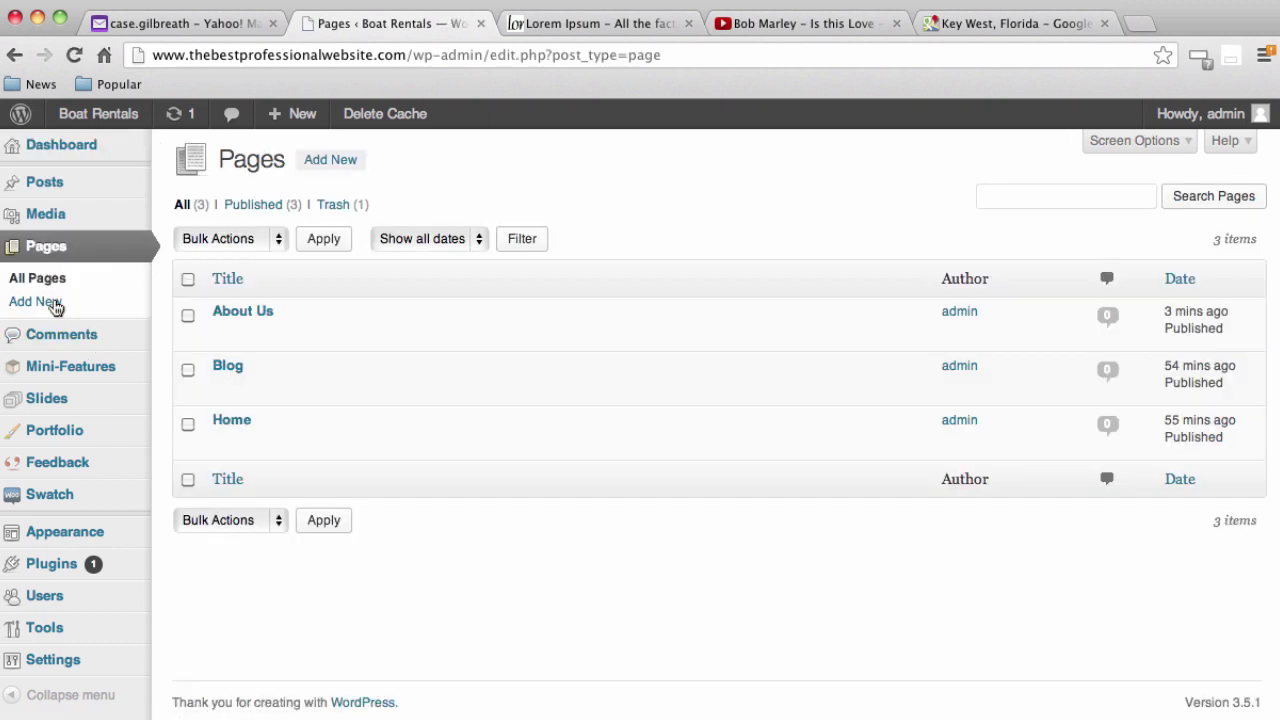
left_click(262, 313)
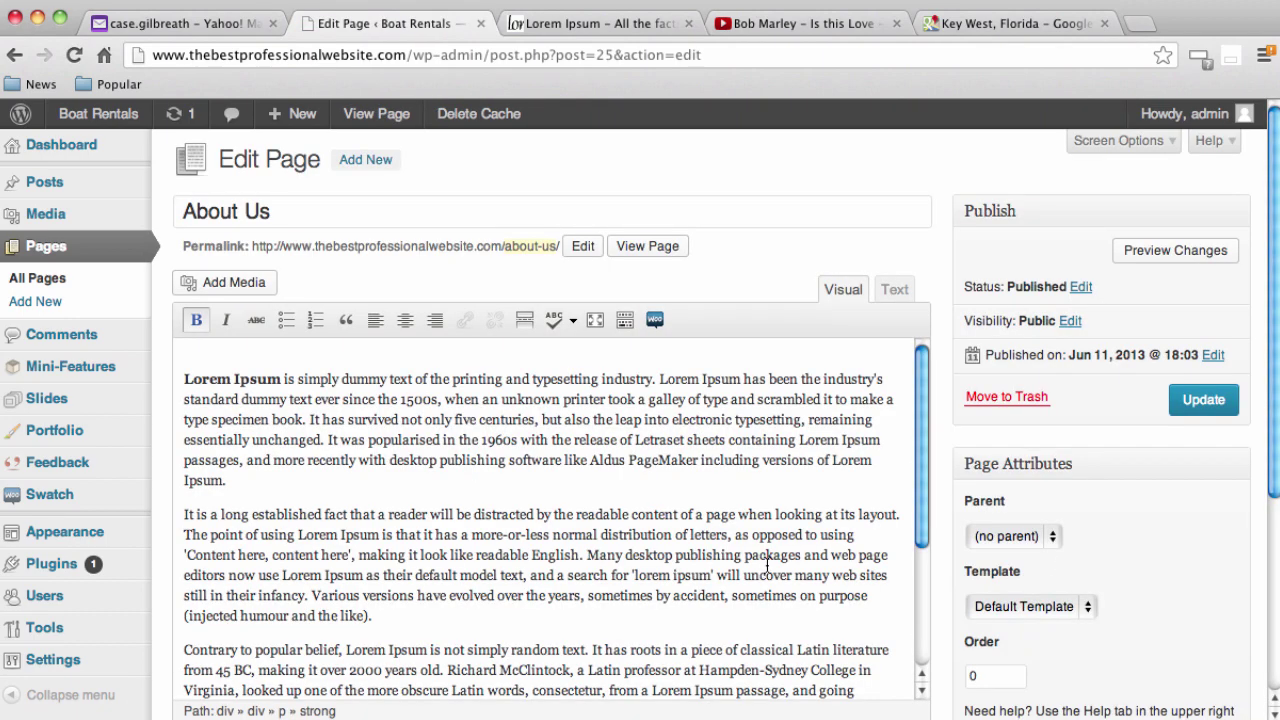
Add an empty paragraph after the final Lorem Ipsum (Rackham) paragraph
scroll(769, 566, "down", 3)
scroll(769, 566, "down", 3)
left_click(732, 577)
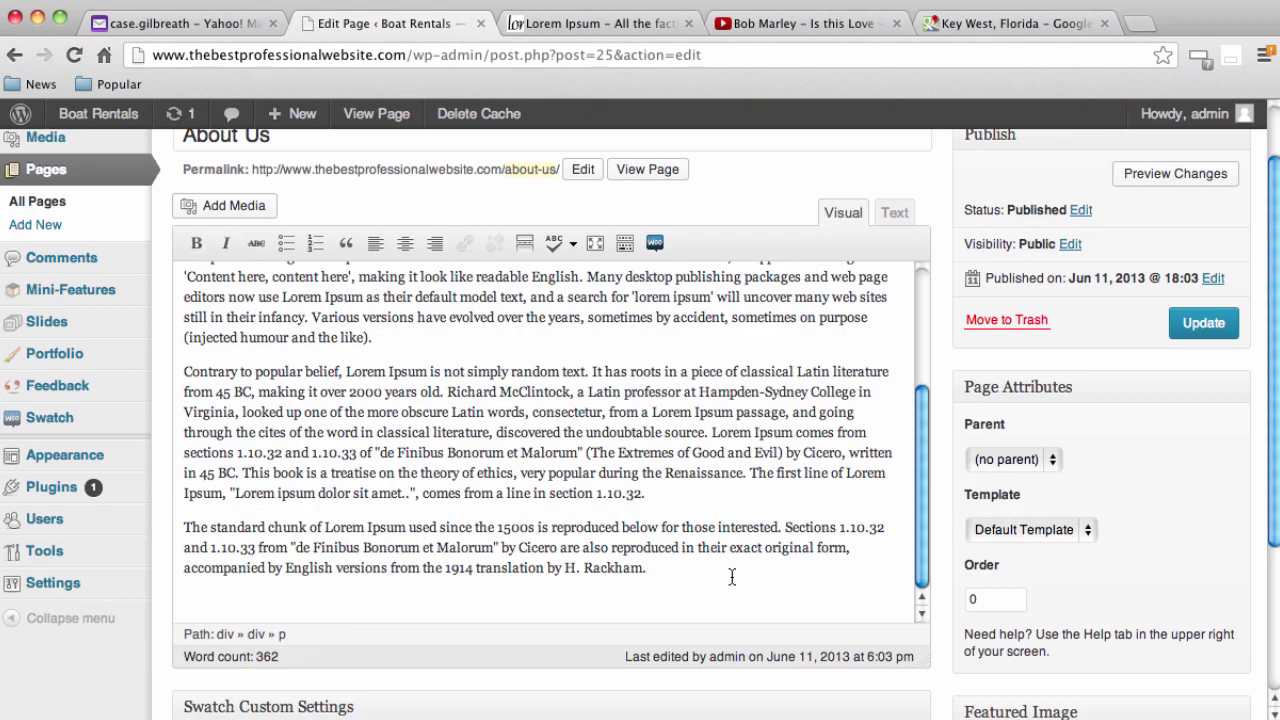
key("Return")
scroll(776, 463, "down", 2)
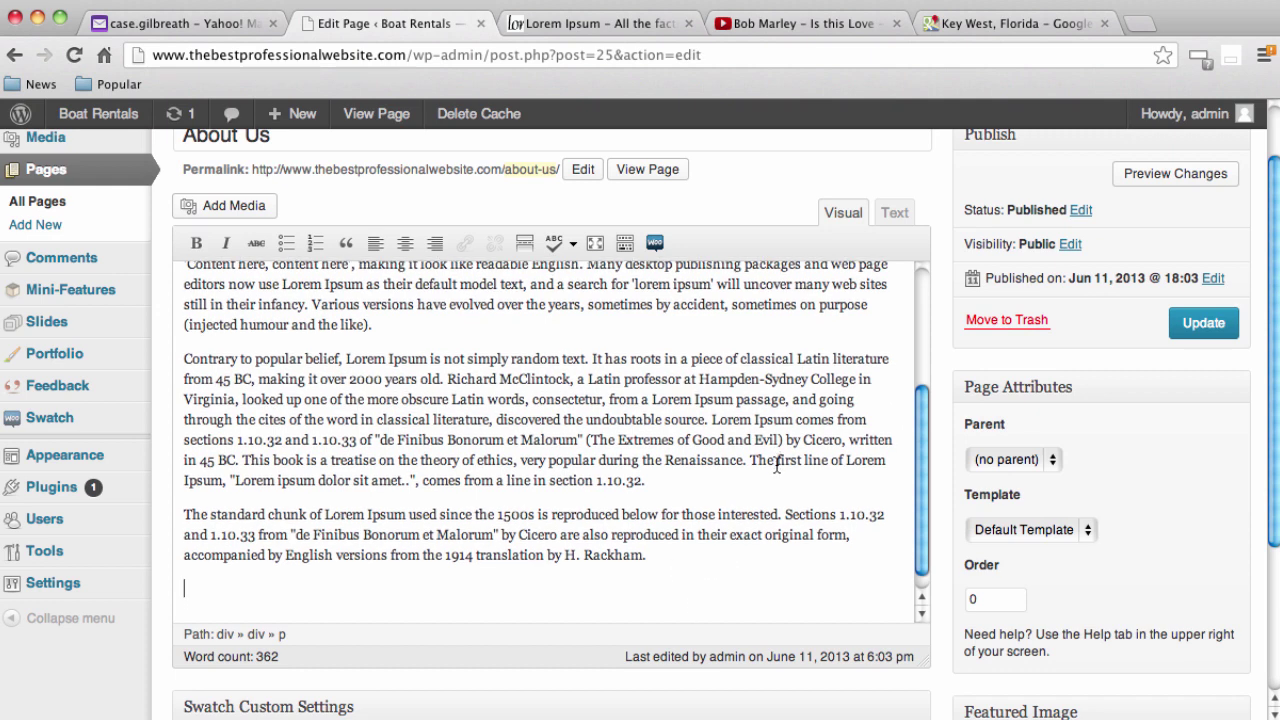
scroll(776, 463, "down", 1)
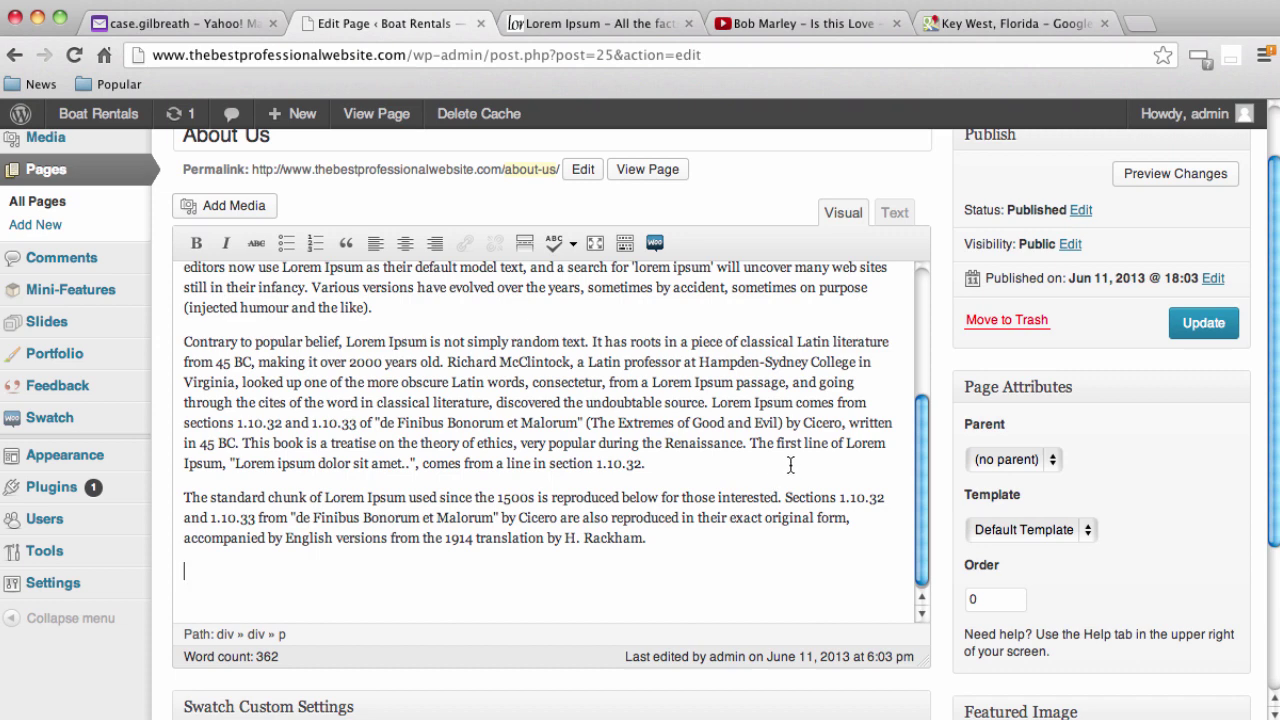
Paste the Key West Google Maps iframe at the end of the About Us HTML, then update the page
left_click(896, 213)
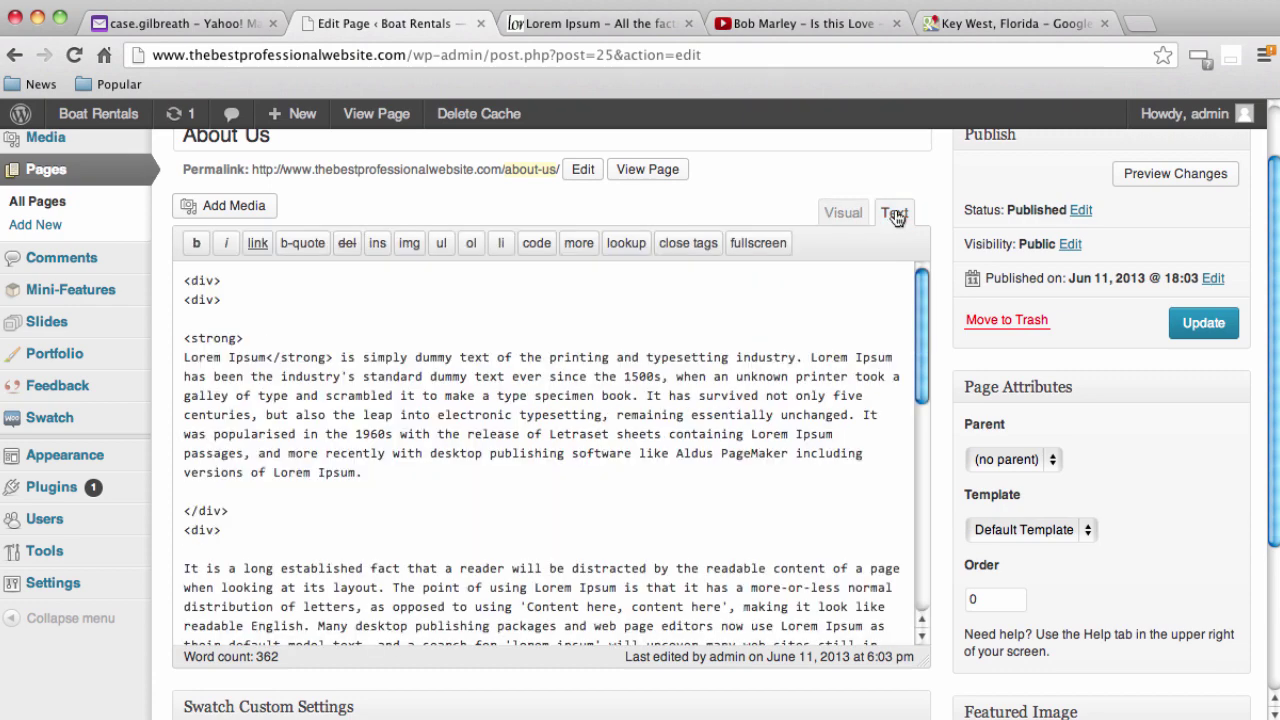
scroll(738, 420, "down", 10)
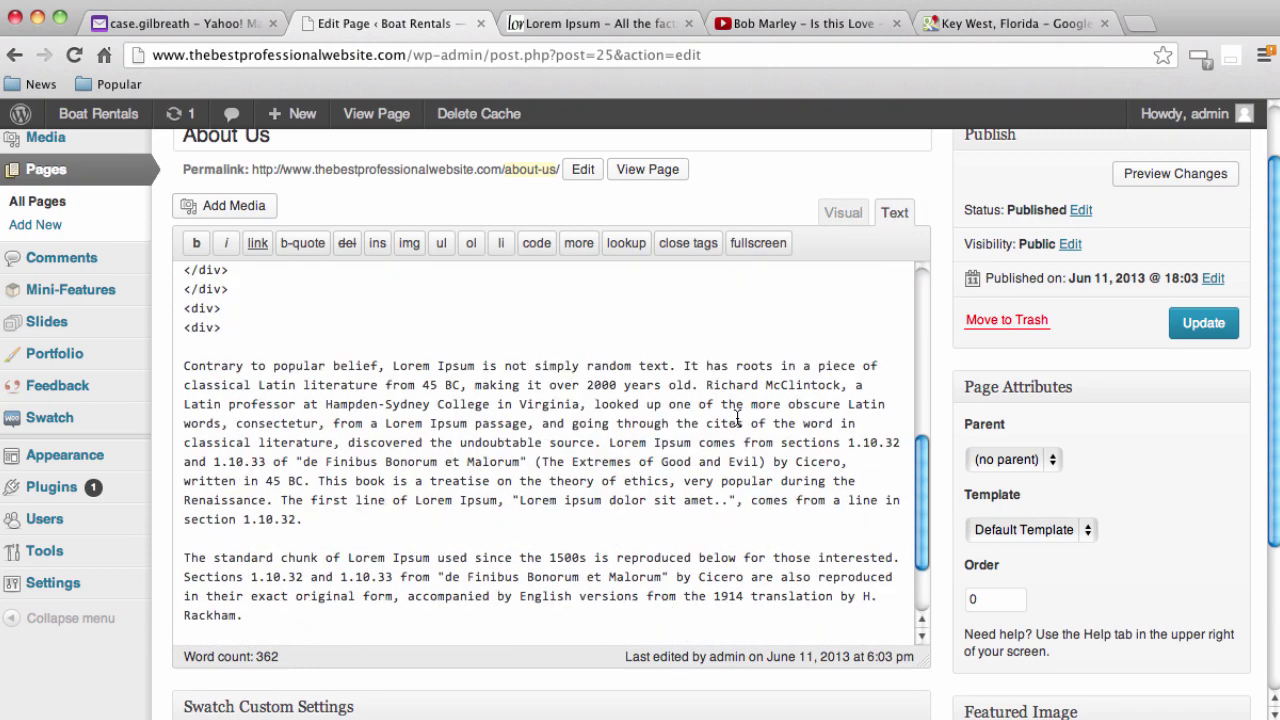
scroll(738, 420, "down", 5)
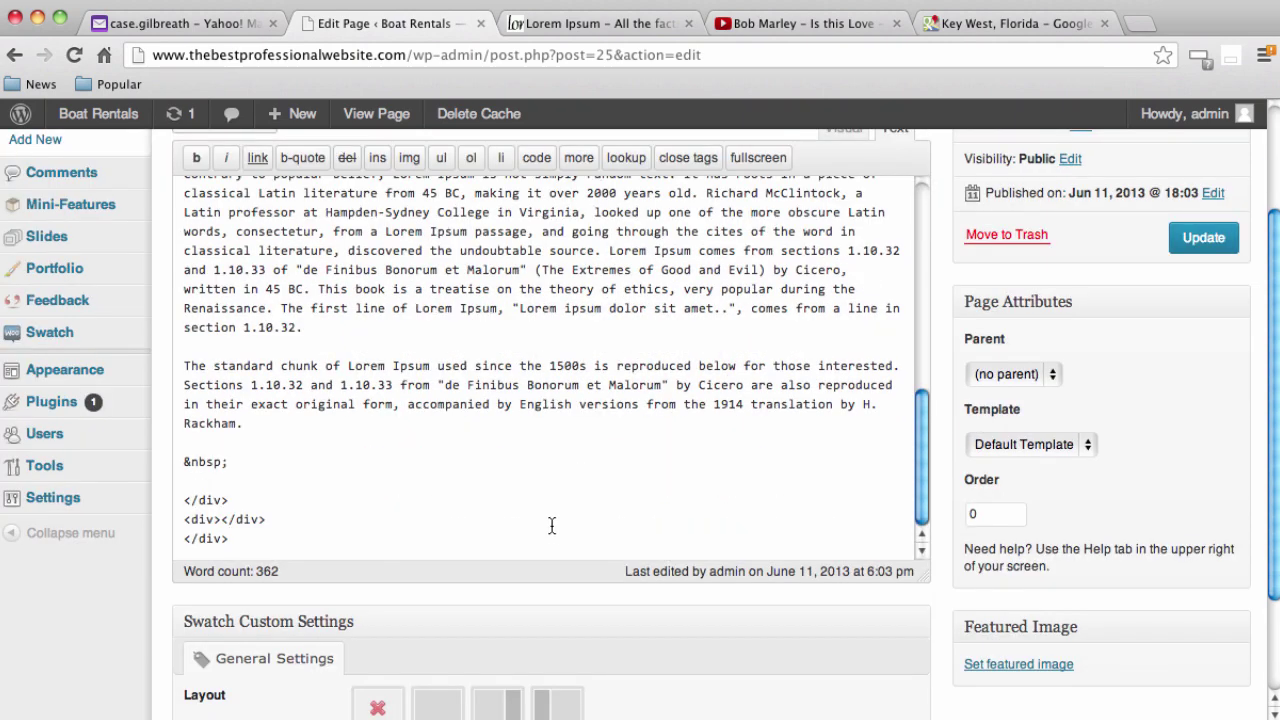
key("Return")
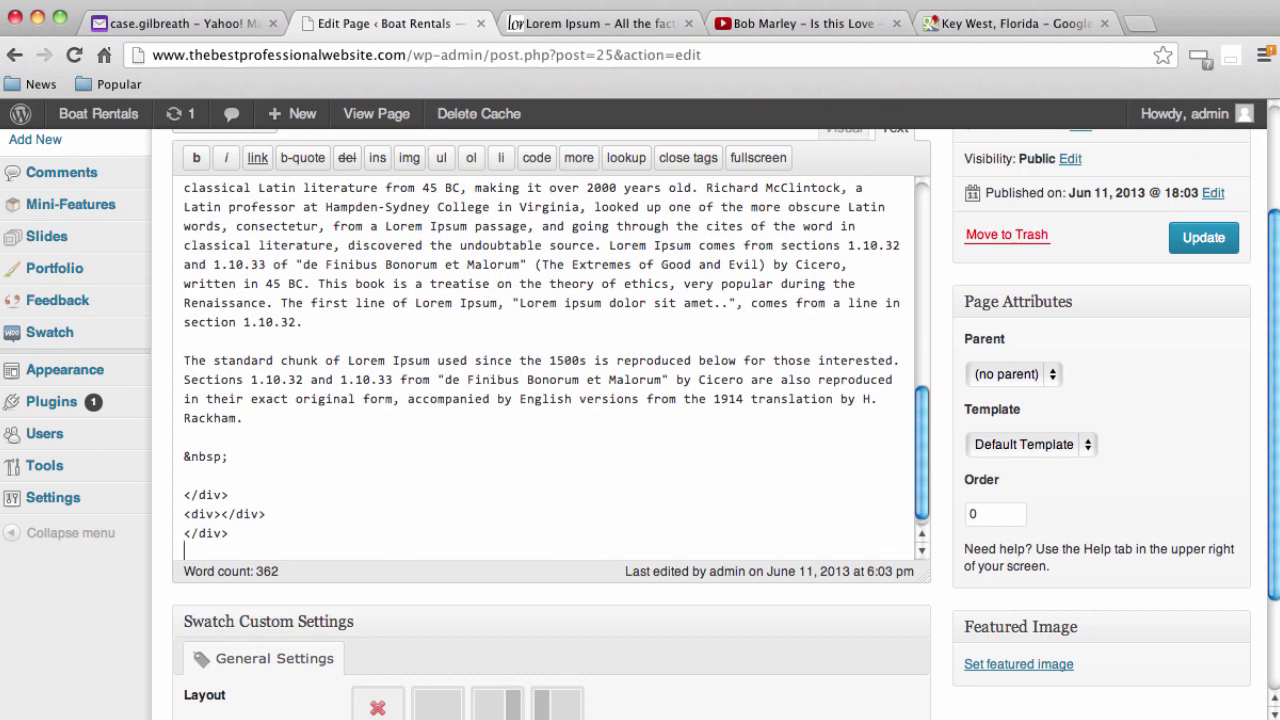
type("<iframe width=\"425\" height=\"350\" frameborder=\"0\" scrolling=\"no\" marginheight=\"0\" marginwidth=\"0\" src=\"https://maps.google.com/maps?f=q&amp;source=s_q&amp;hl=en&amp;geocode=&amp;q=Key+West,+Florida&amp;aq=0&amp;oq=Key+West,+Florida&amp;sll=40.753884,-73.986846&amp;sspn=0.134719,0.283585&amp;ie=UTF8&amp;hq=&amp;hnear=Key+West,+Monroe,+Florida&amp;t=m&amp;z=14&amp;ll=24.555702,-81.782591&amp;output=embed\"></iframe><br /><small><a href=\"https://maps.google.com/maps?f=q&amp;source=embed&amp;hl=en&amp;geocode=&amp;q=Key+West,+Florida&amp;aq=0&amp;oq=Key+West,+Florida&amp;sll=40.753884,-73.986846&amp;sspn=0.134719,0.283585&amp;ie=UTF8&amp;hq=&amp;hnear=Key+West,+Monroe,+Florida&amp;t=m&amp;z=14&amp;ll=24.555702,-81.782591\" style=\"color:#0000FF;text-align:left\">View Larger Map</a></small>")
scroll(540, 500, "up", 5)
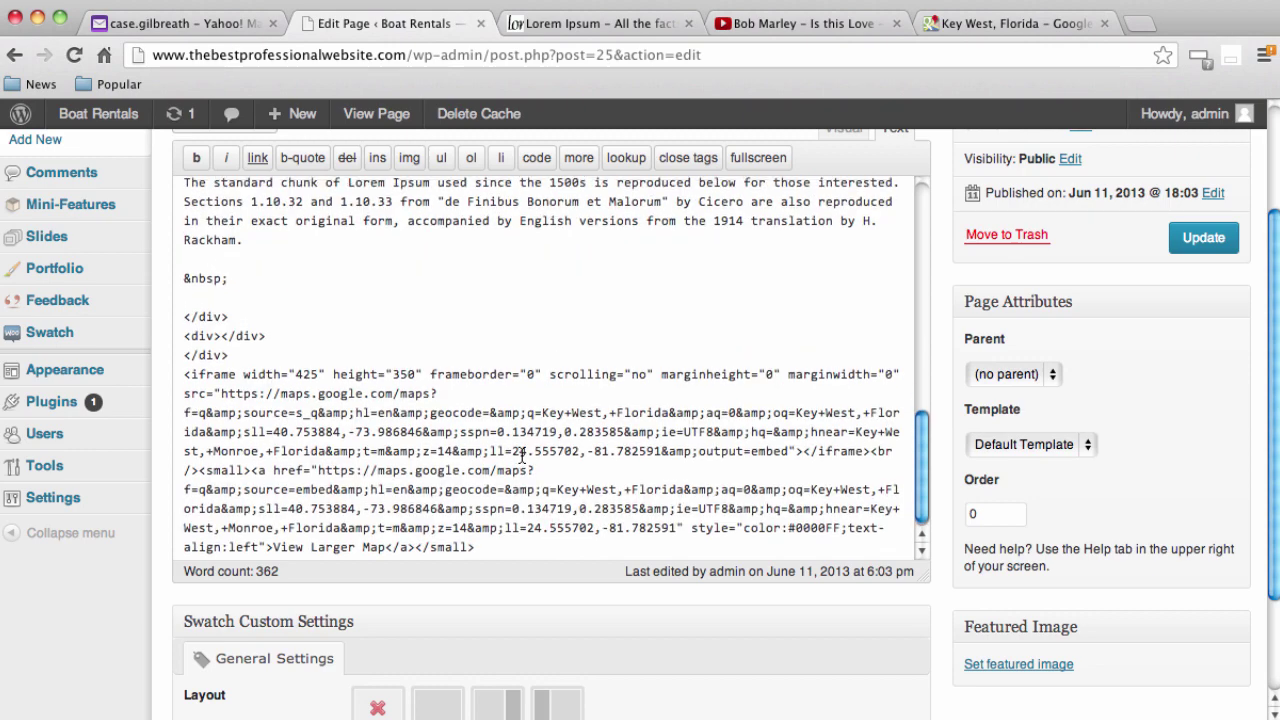
scroll(640, 485, "up", 10)
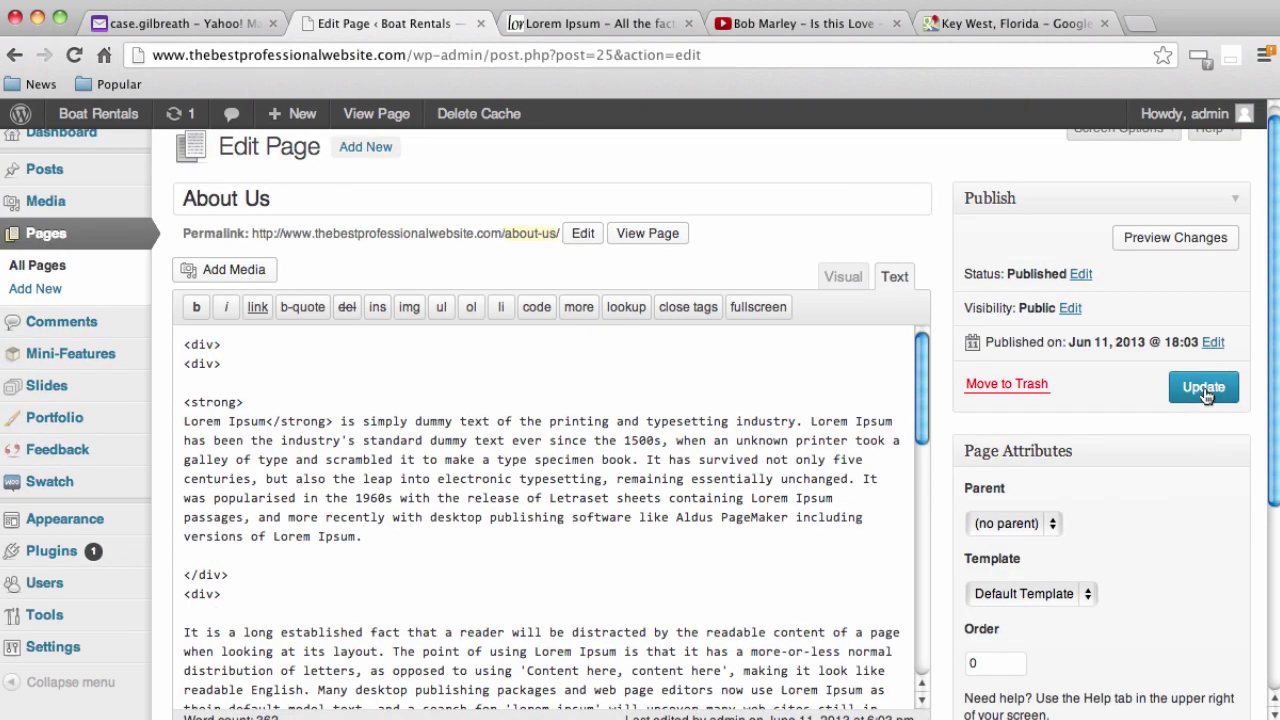
left_click(1204, 390)
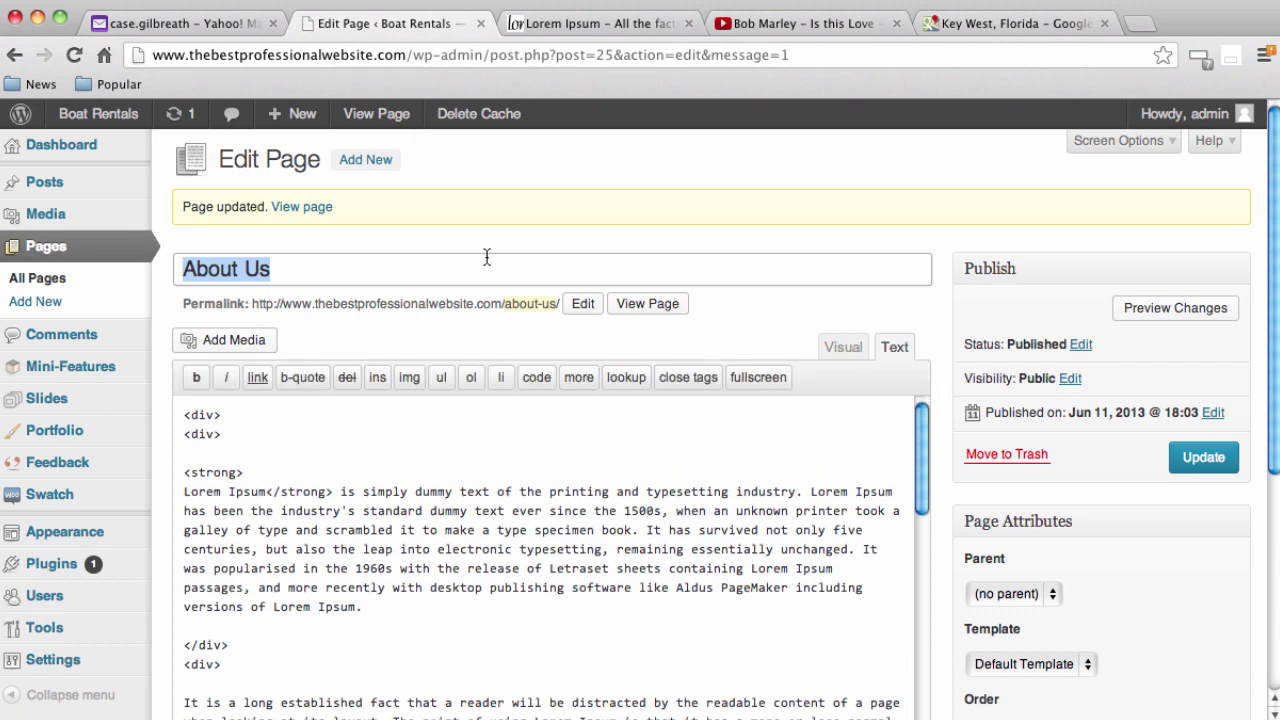
Visit the live Boat Rentals site and go to its About Us page
mouse_move(98, 113)
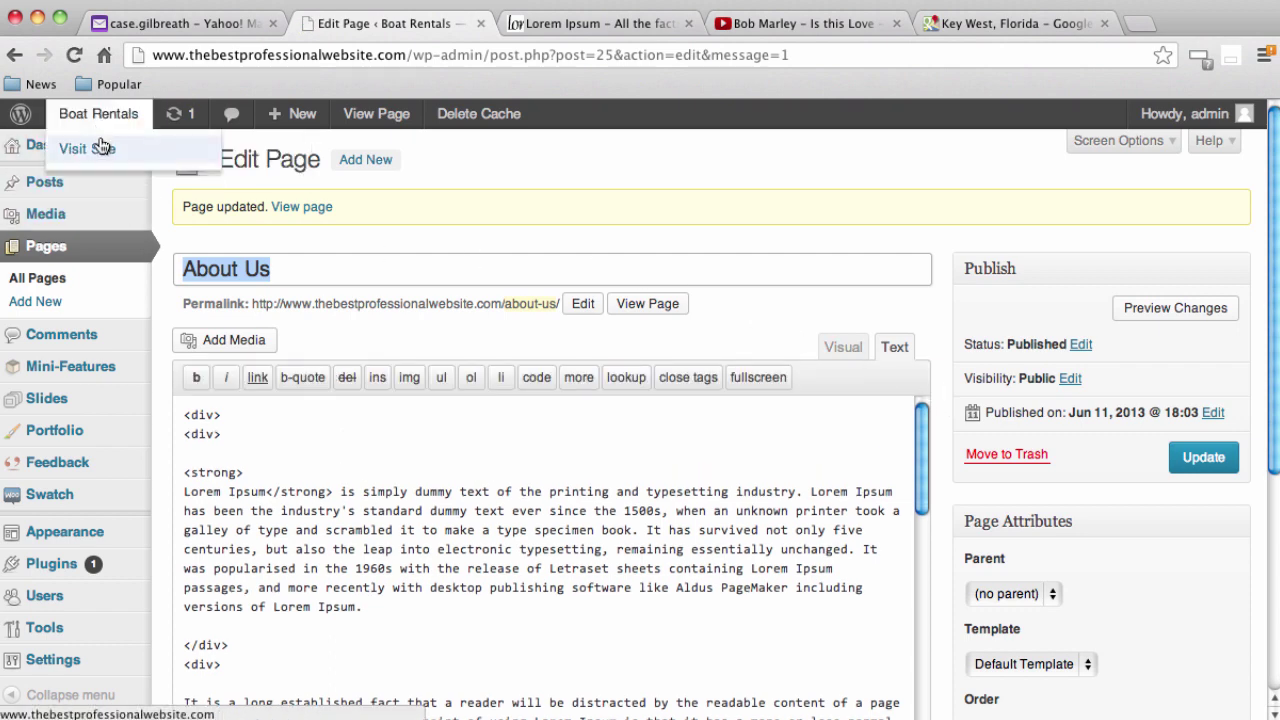
left_click(100, 150)
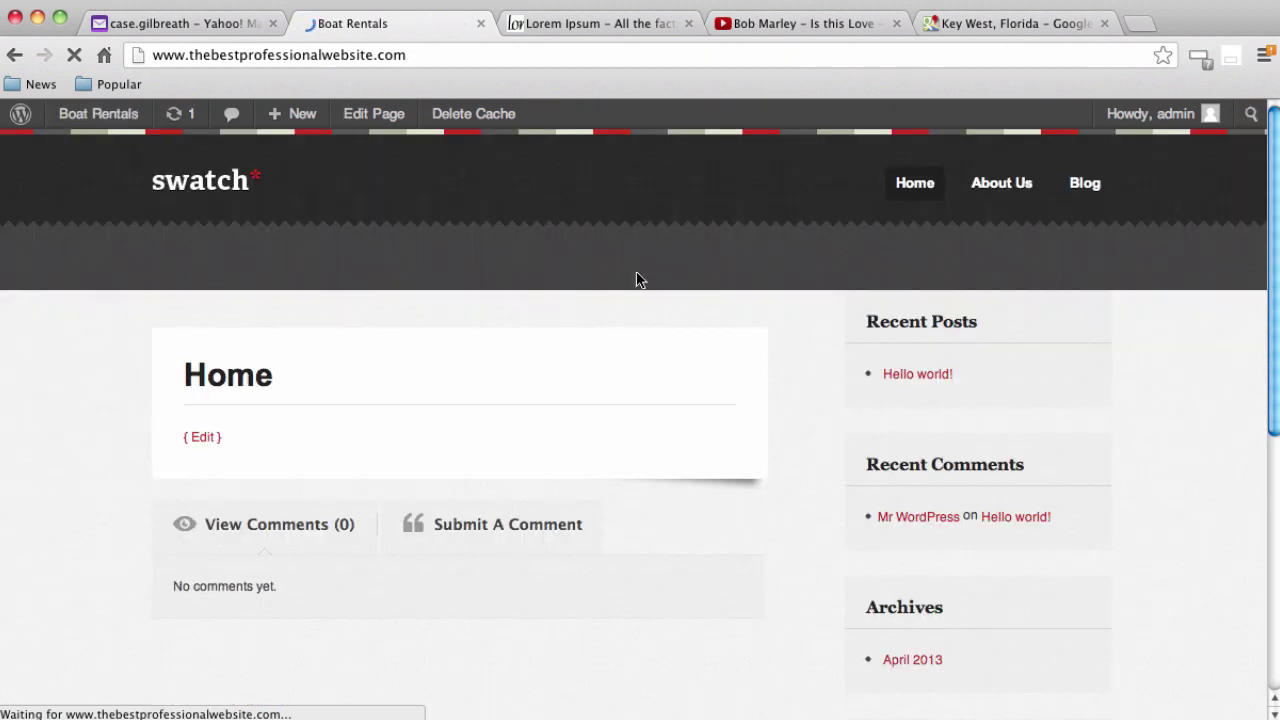
left_click(988, 185)
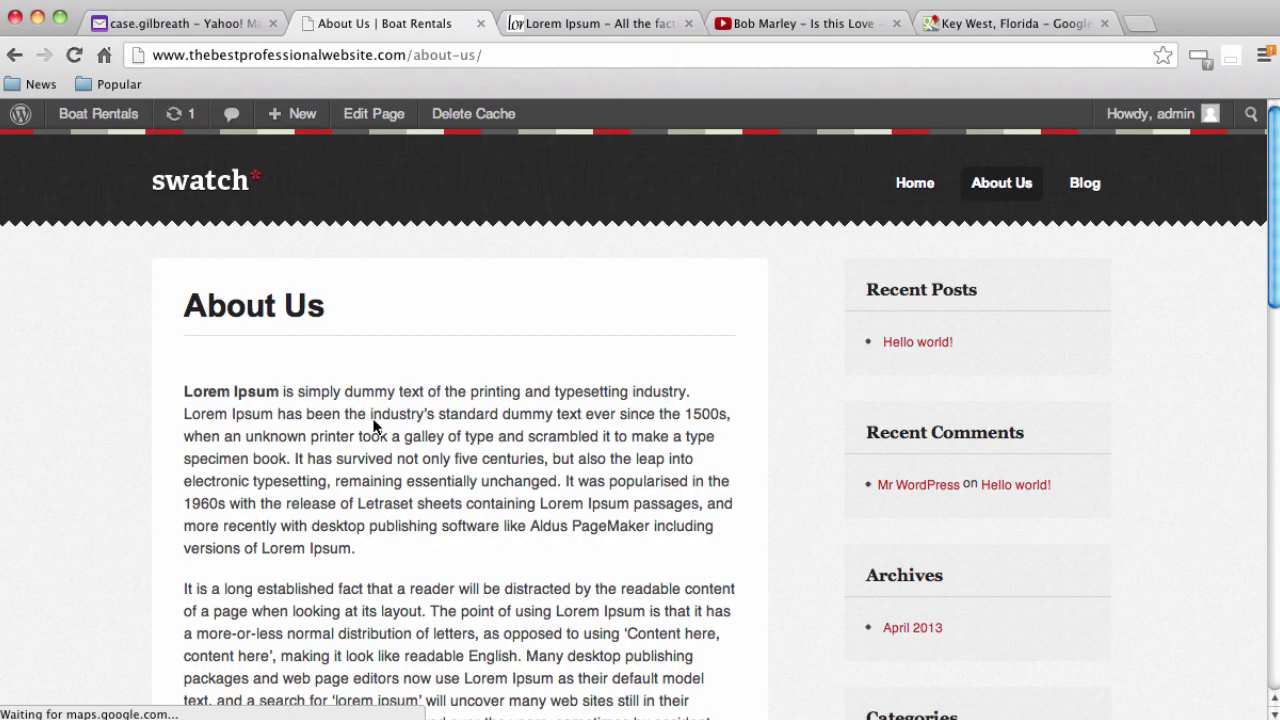
Scroll to the embedded map and pan it to show the Key West marker
scroll(46, 456, "down", 5)
scroll(45, 461, "down", 12)
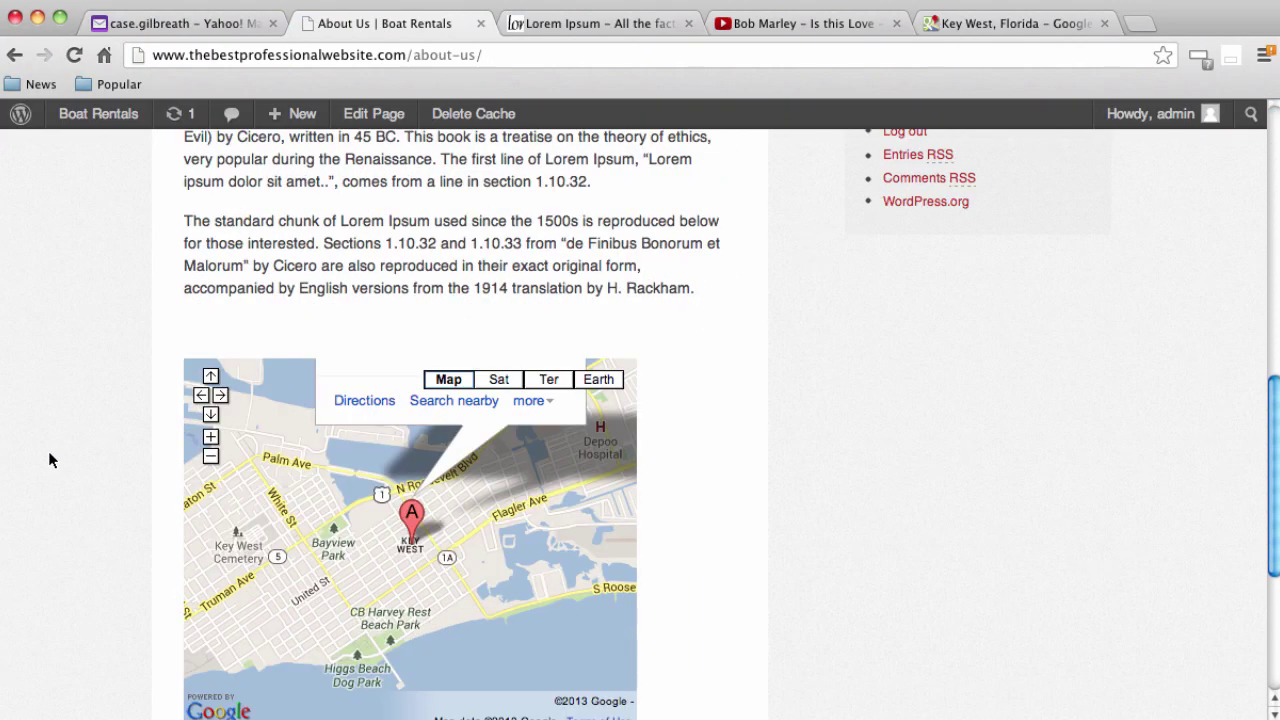
scroll(48, 451, "down", 2)
scroll(44, 431, "up", 5)
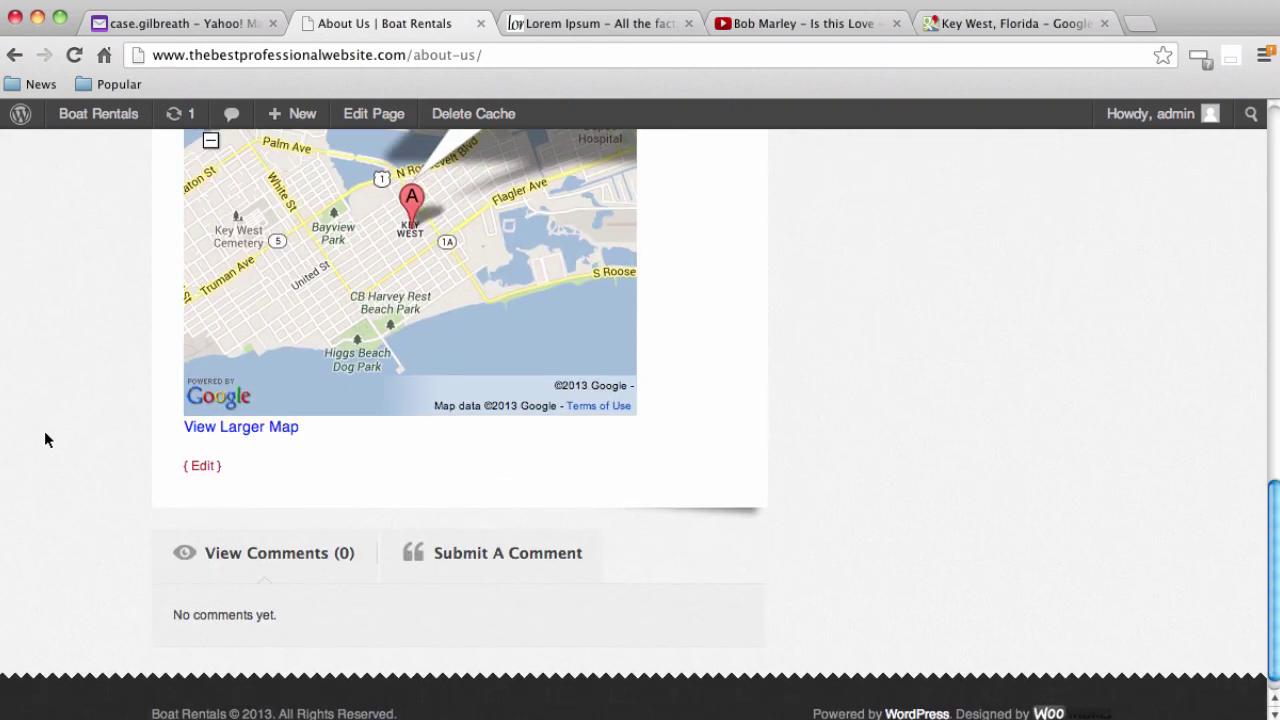
mouse_move(400, 408)
left_mouse_down()
mouse_move(413, 564)
mouse_move(442, 555)
mouse_move(447, 494)
left_mouse_up()
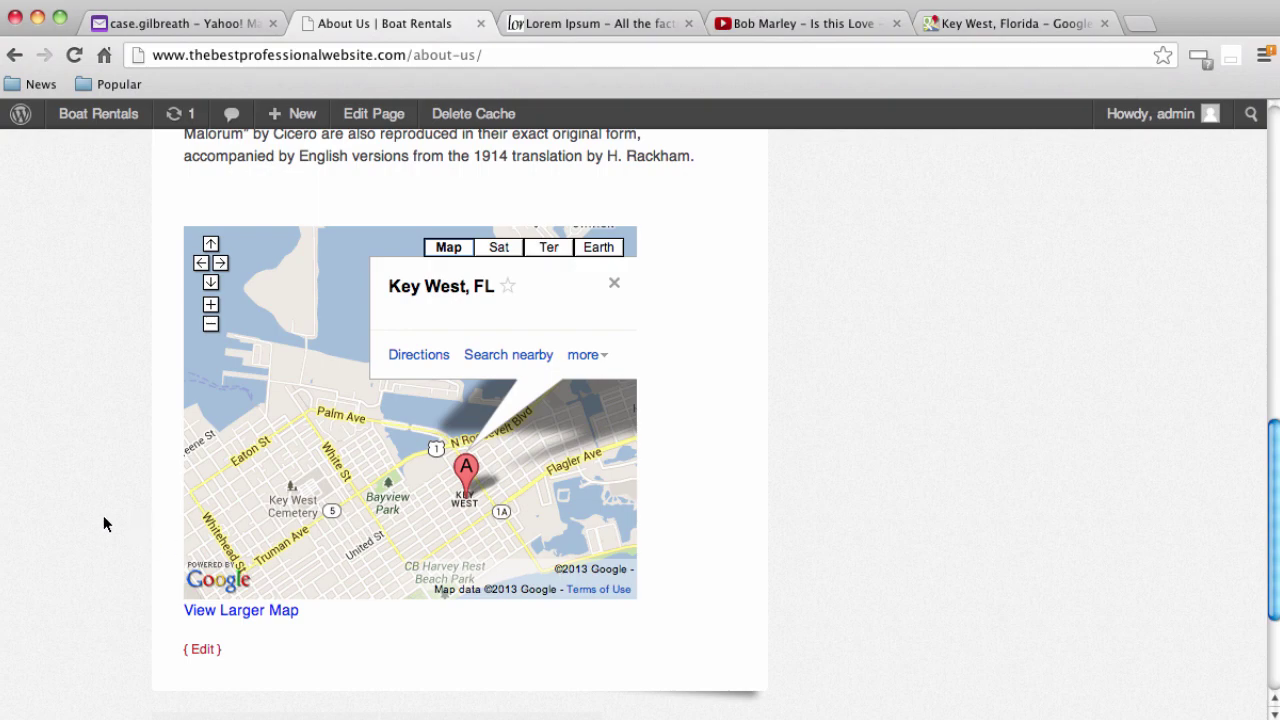
scroll(98, 530, "down", 3)
scroll(92, 550, "up", 7)
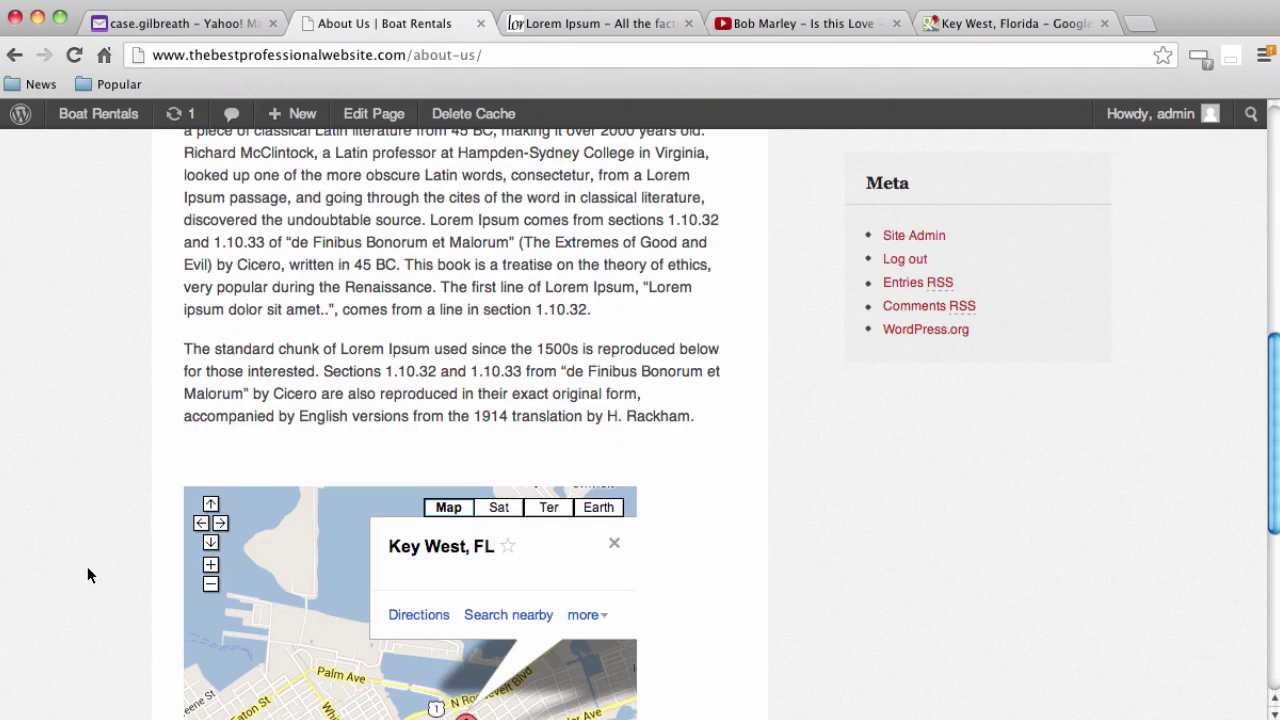
scroll(87, 575, "up", 5)
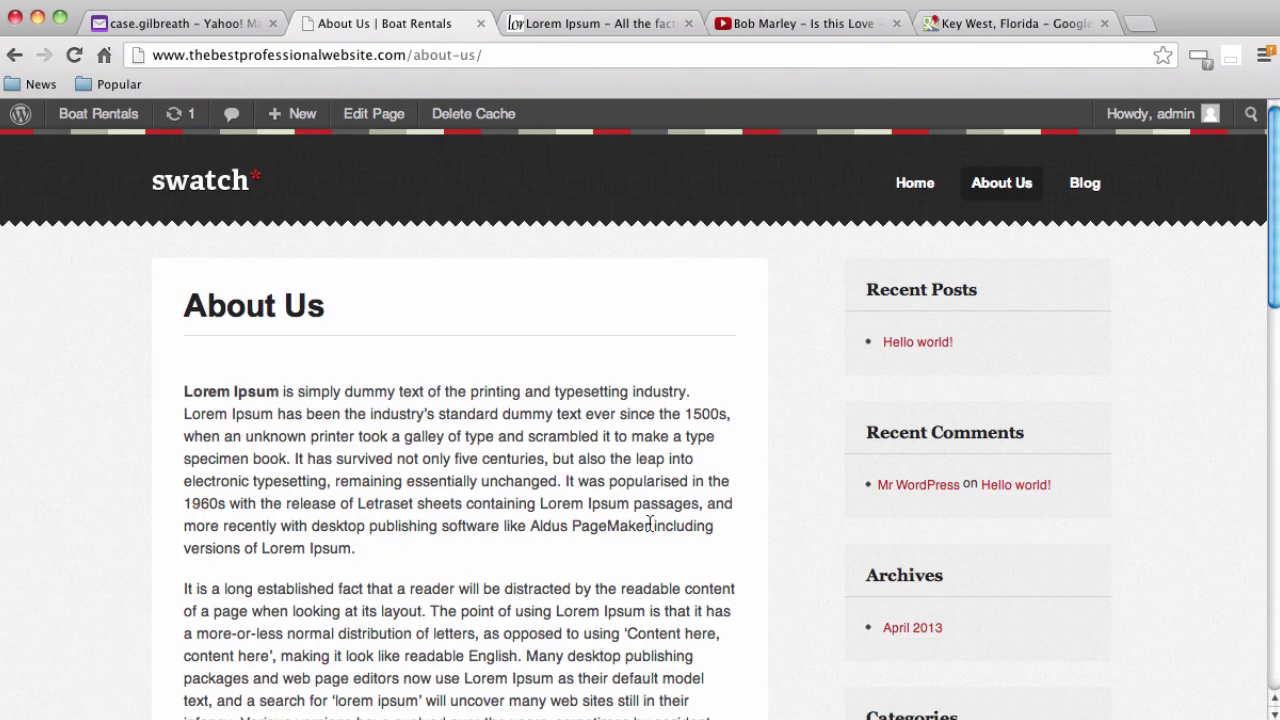
scroll(208, 323, "down", 5)
scroll(183, 349, "up", 6)
Return to the admin dashboard and open the About Us page for editing
mouse_move(106, 120)
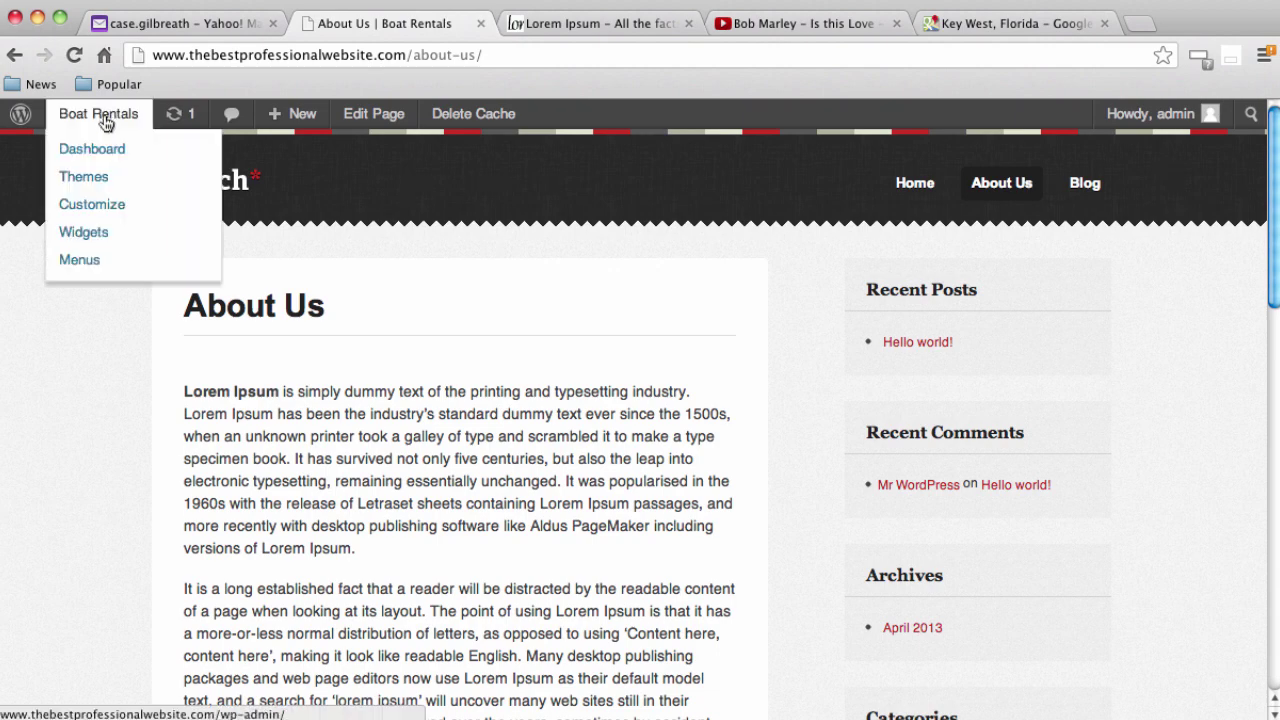
left_click(87, 151)
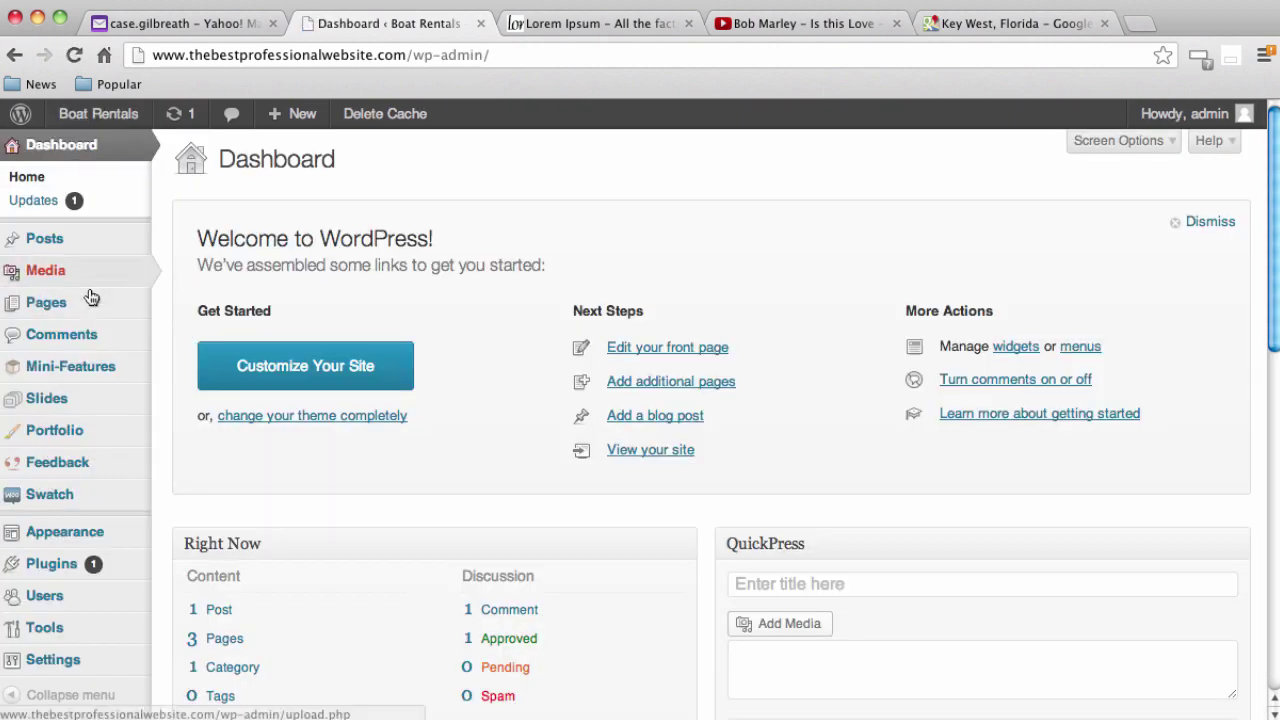
left_click(68, 306)
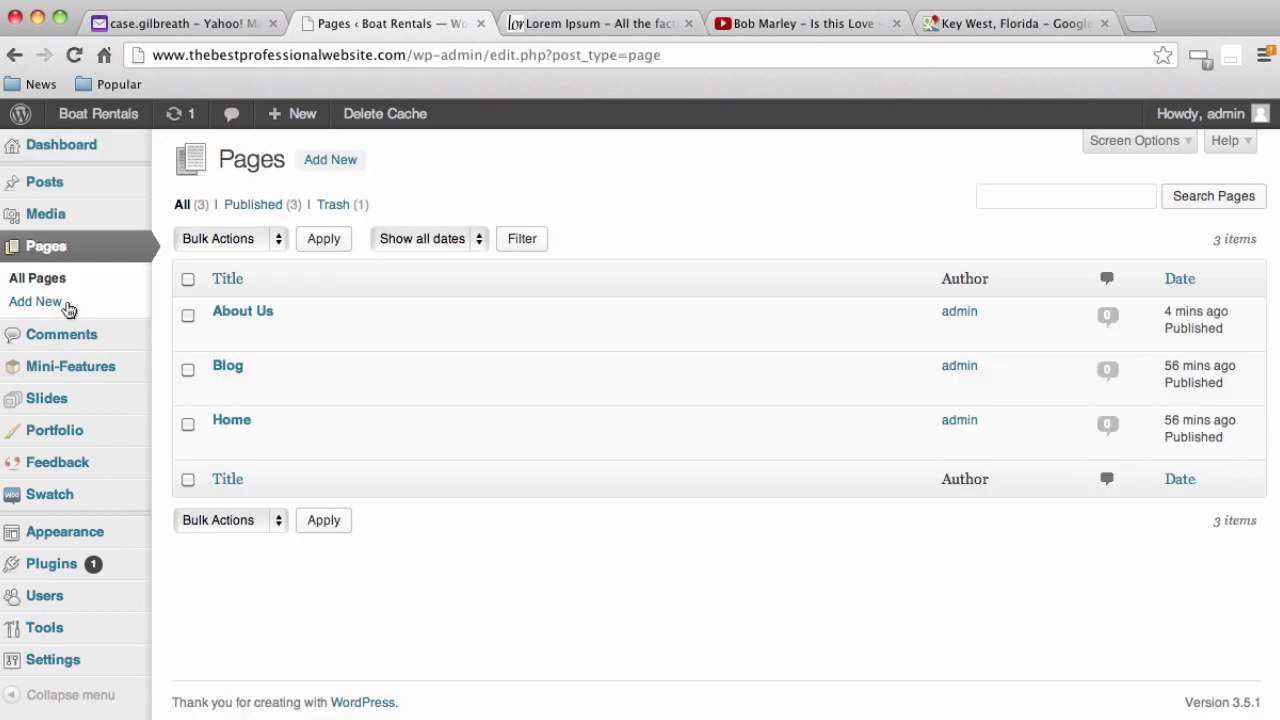
left_click(249, 313)
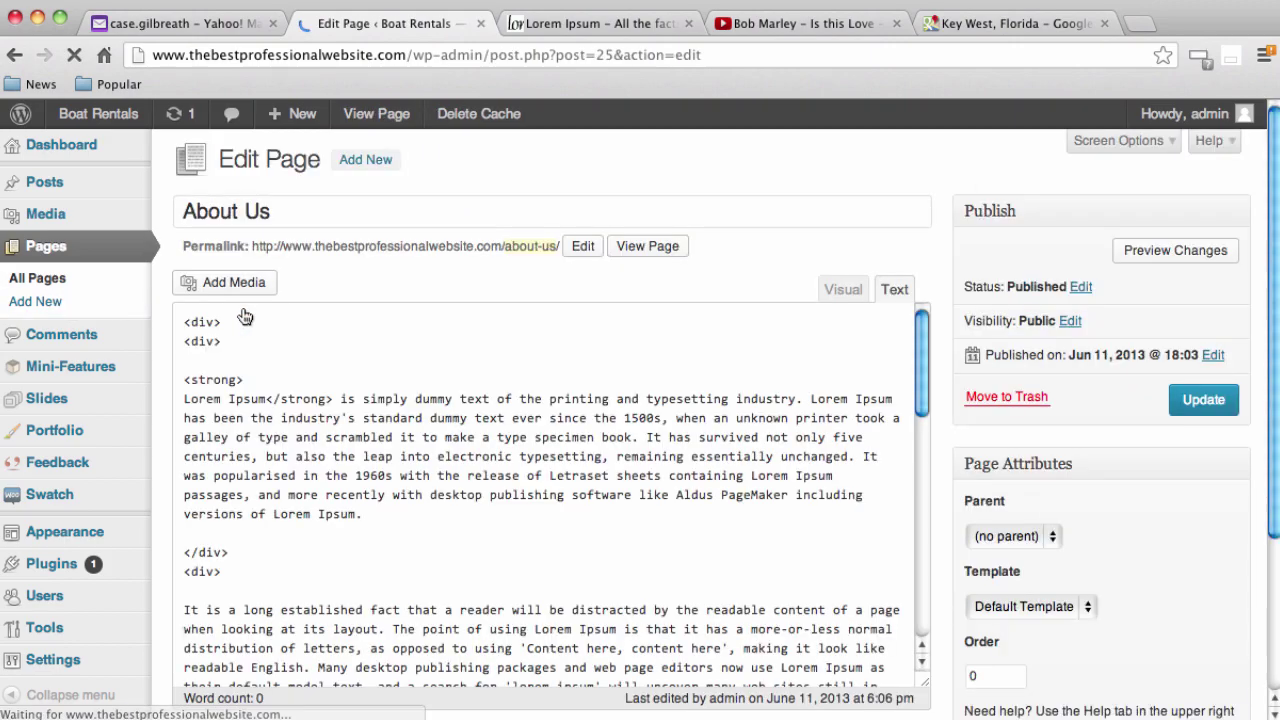
Set the About Us page template to Full Width and update the page
scroll(246, 317, "down", 10)
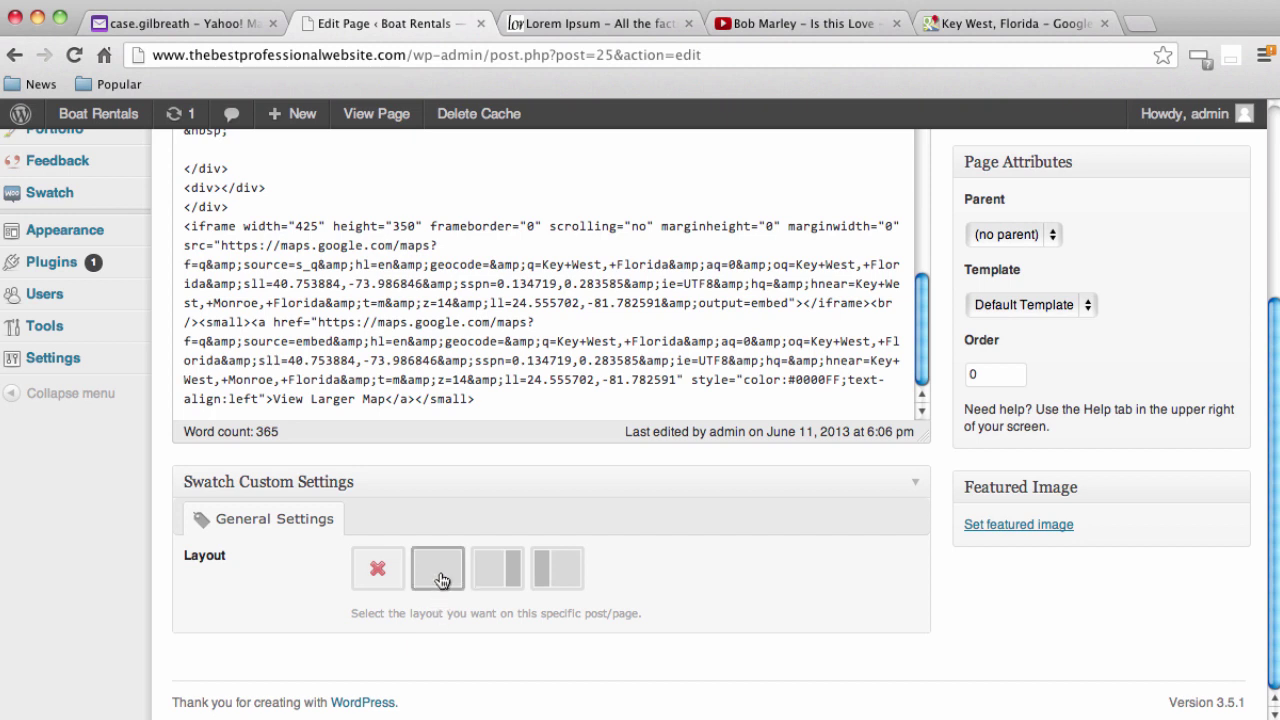
scroll(909, 672, "up", 1)
left_click(1065, 316)
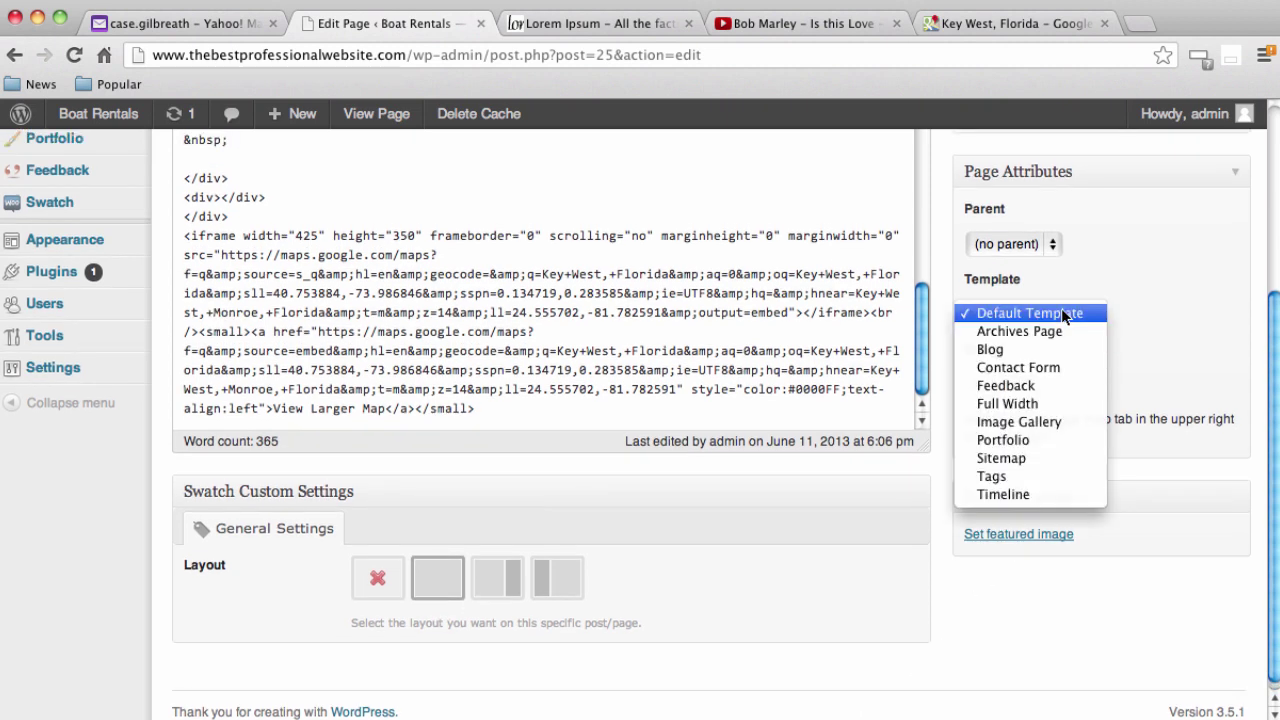
left_click(1051, 403)
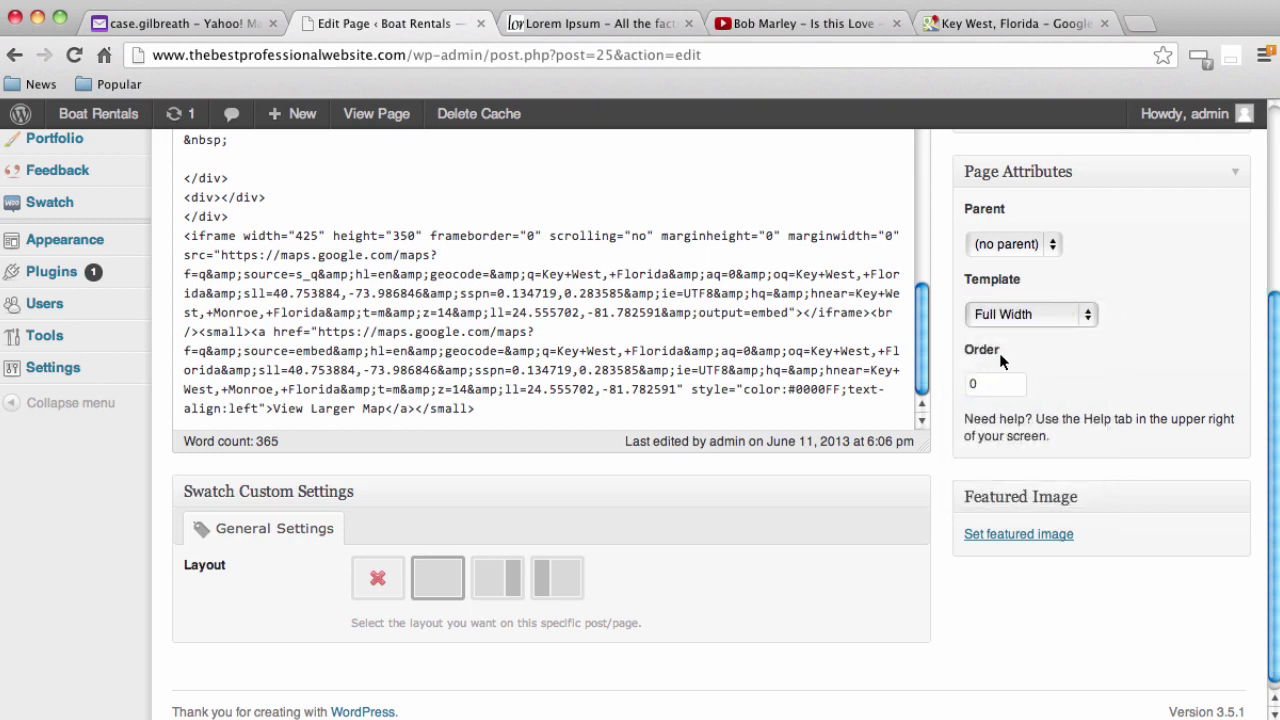
scroll(1180, 428, "up", 5)
left_click(1203, 399)
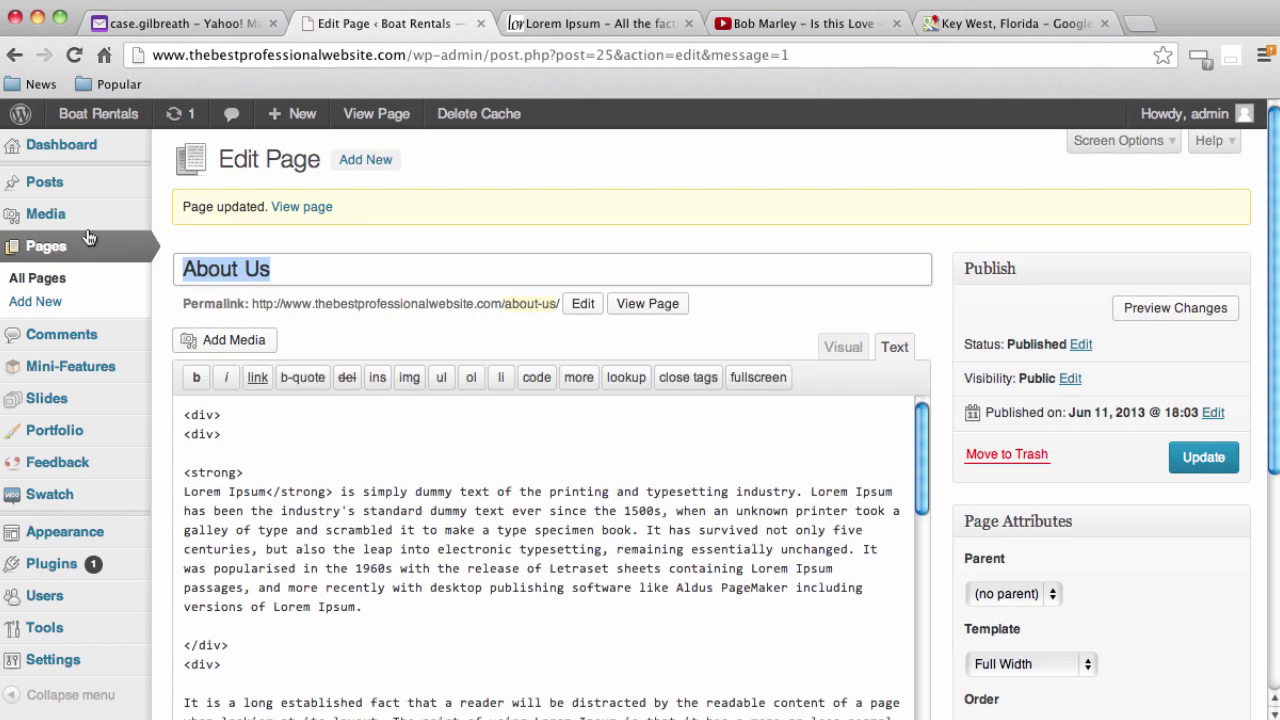
Set the Home page template to Full Width and update it
left_click(45, 250)
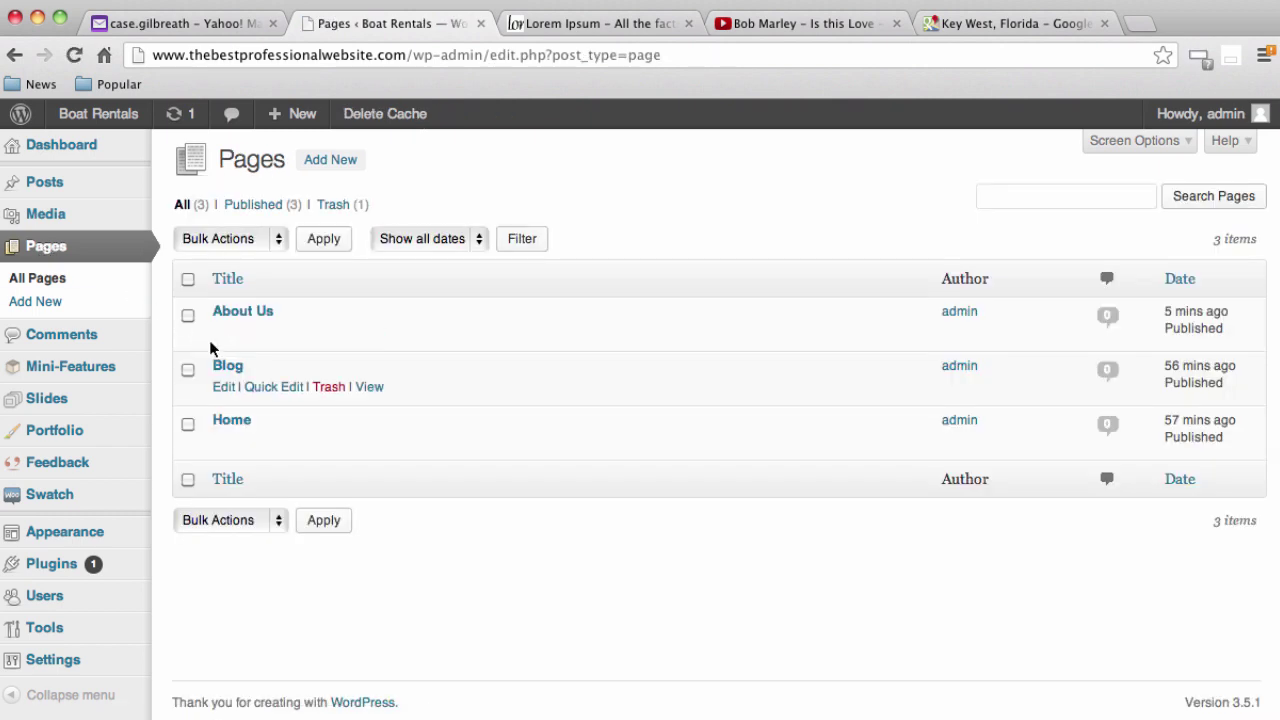
left_click(227, 420)
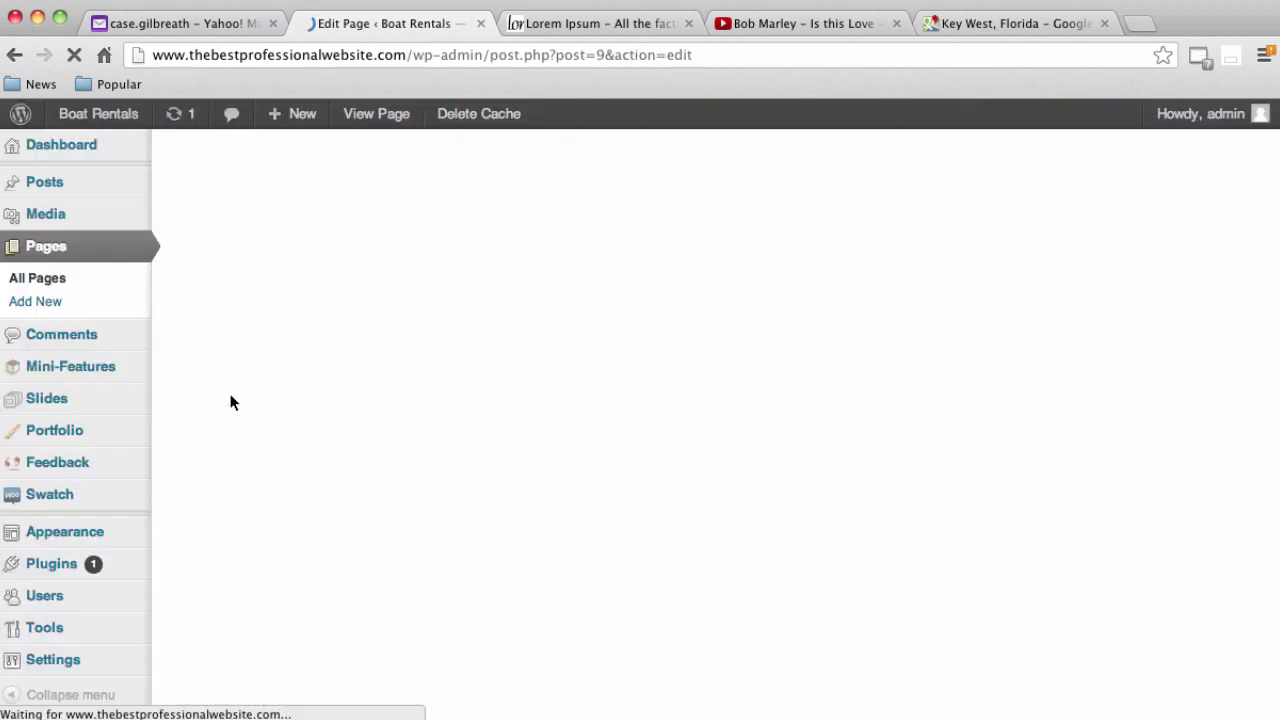
scroll(183, 540, "down", 5)
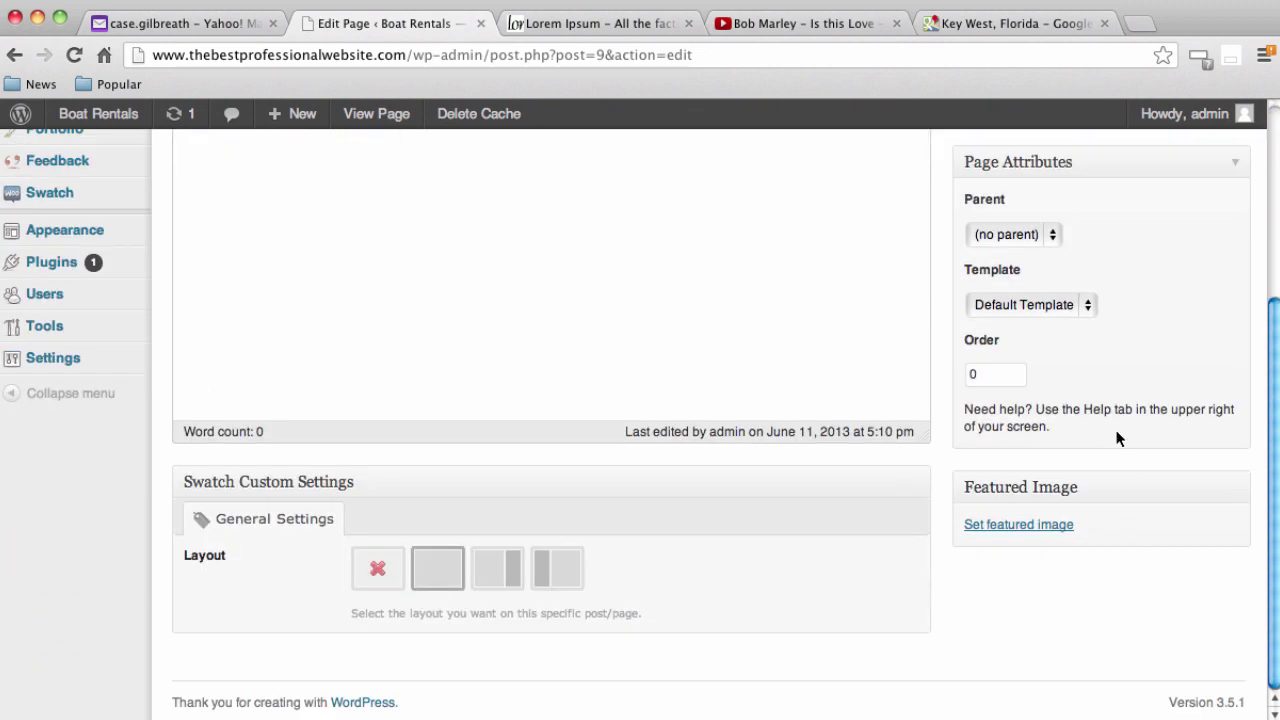
left_click(1071, 306)
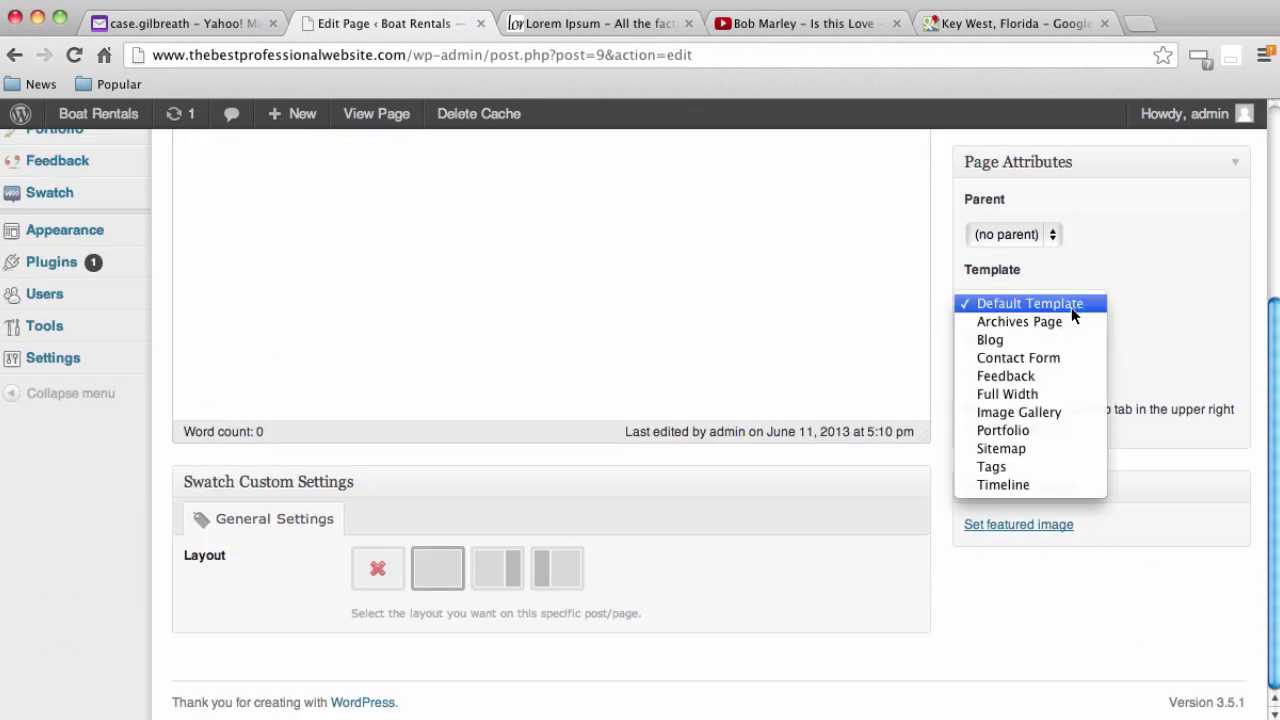
left_click(1036, 400)
scroll(1160, 452, "up", 5)
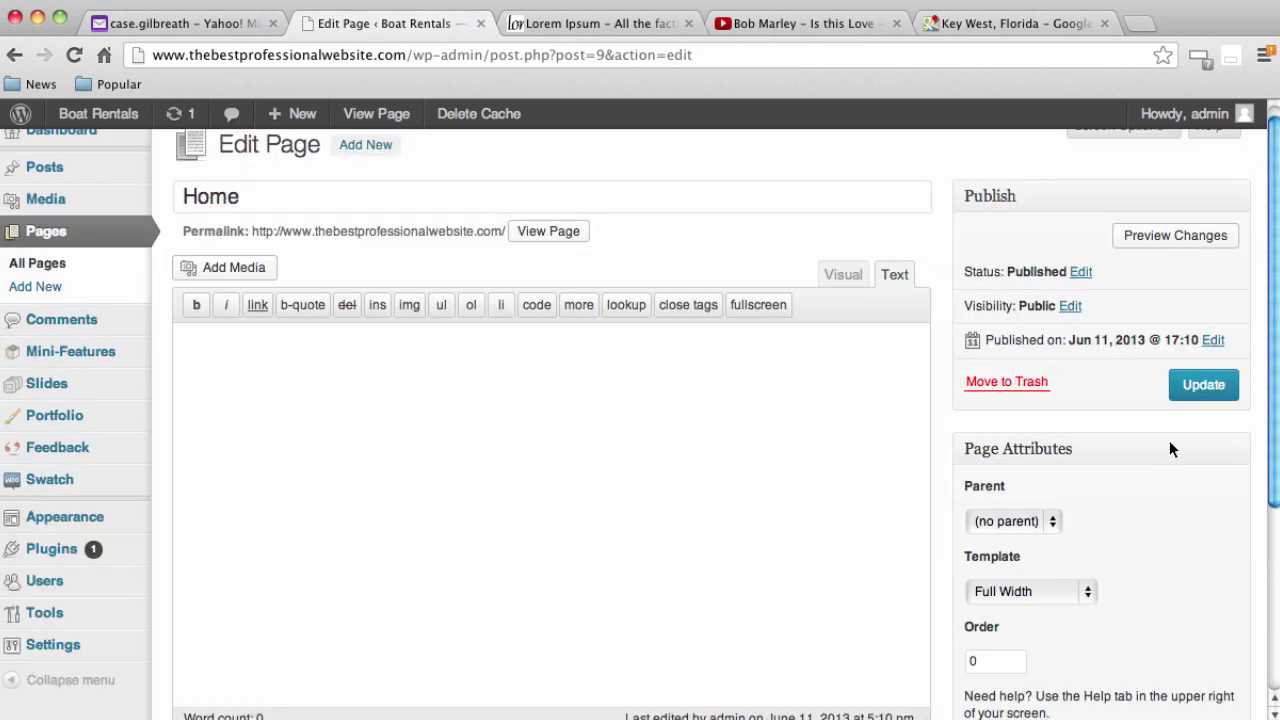
left_click(1190, 388)
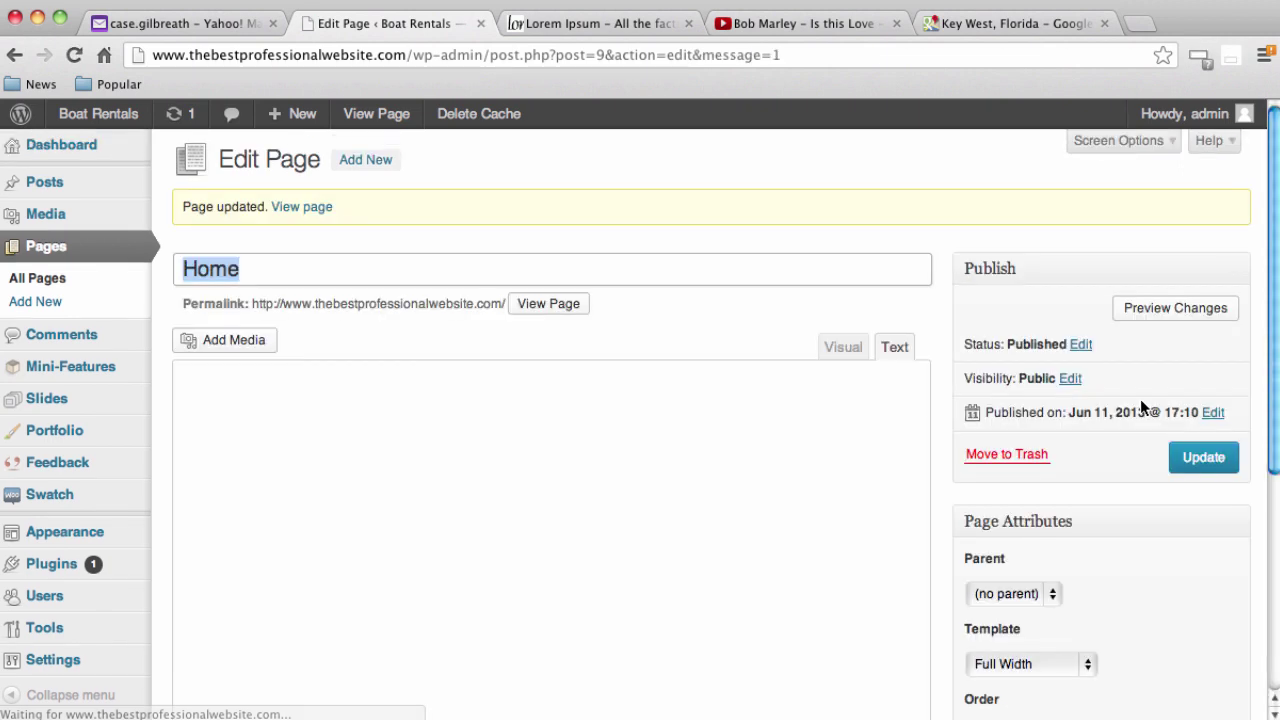
Give the Blog page the no-sidebar layout and Full Width template, then update it
left_click(40, 248)
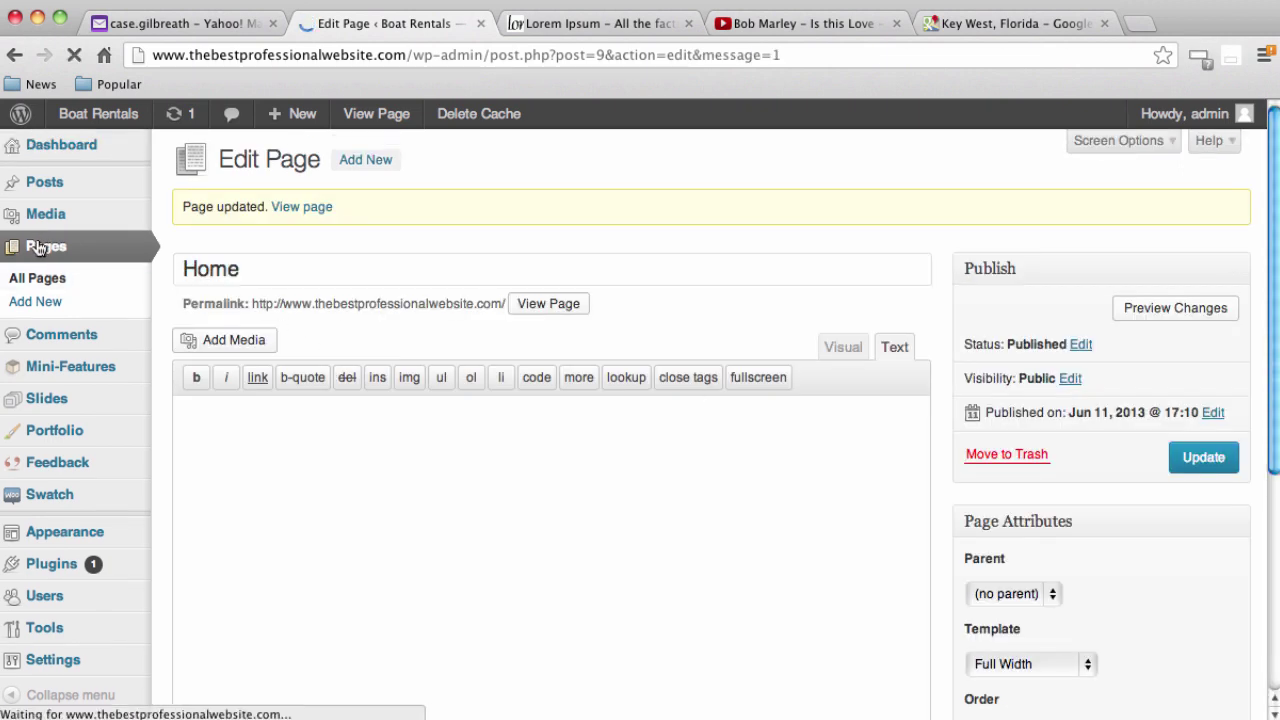
left_click(226, 368)
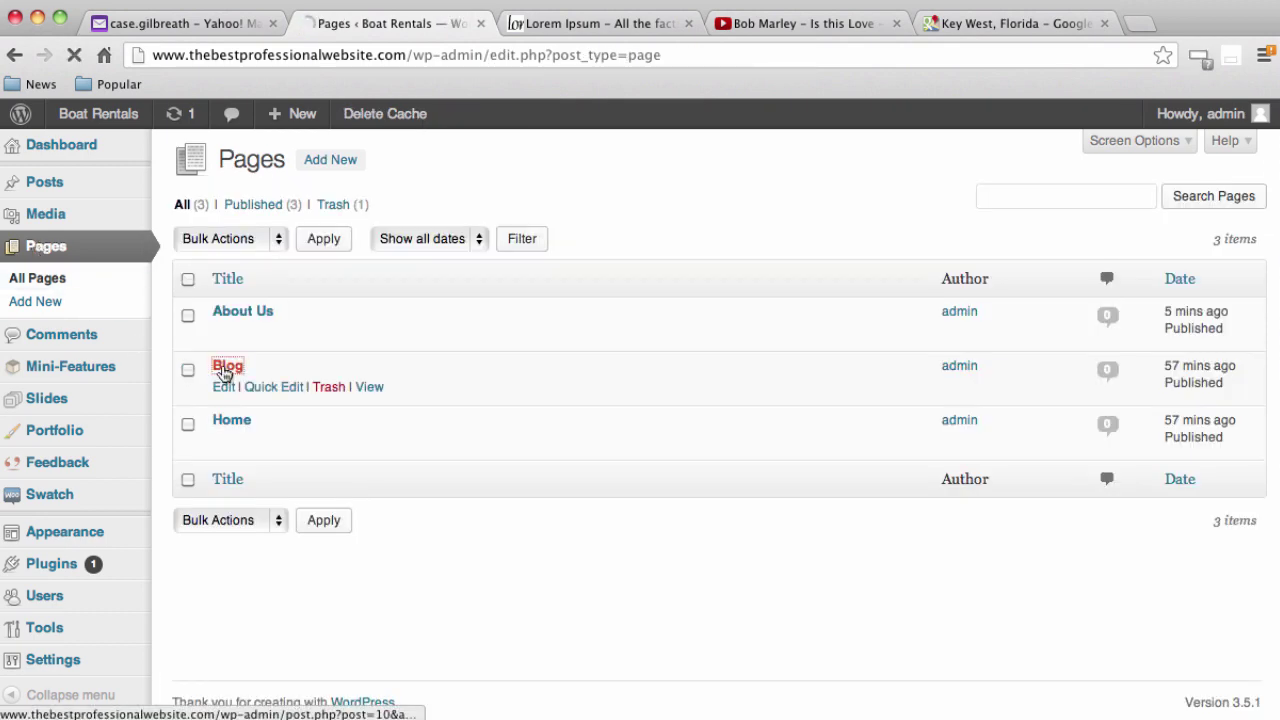
scroll(540, 551, "down", 6)
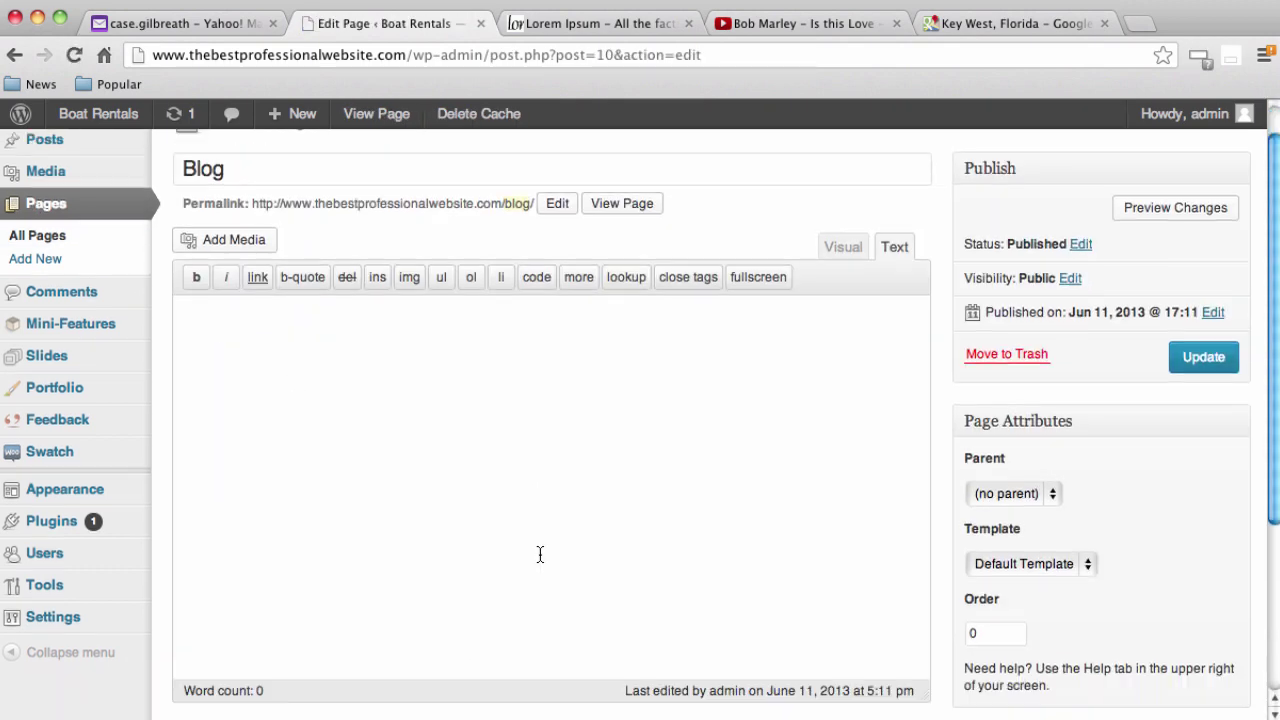
left_click(442, 572)
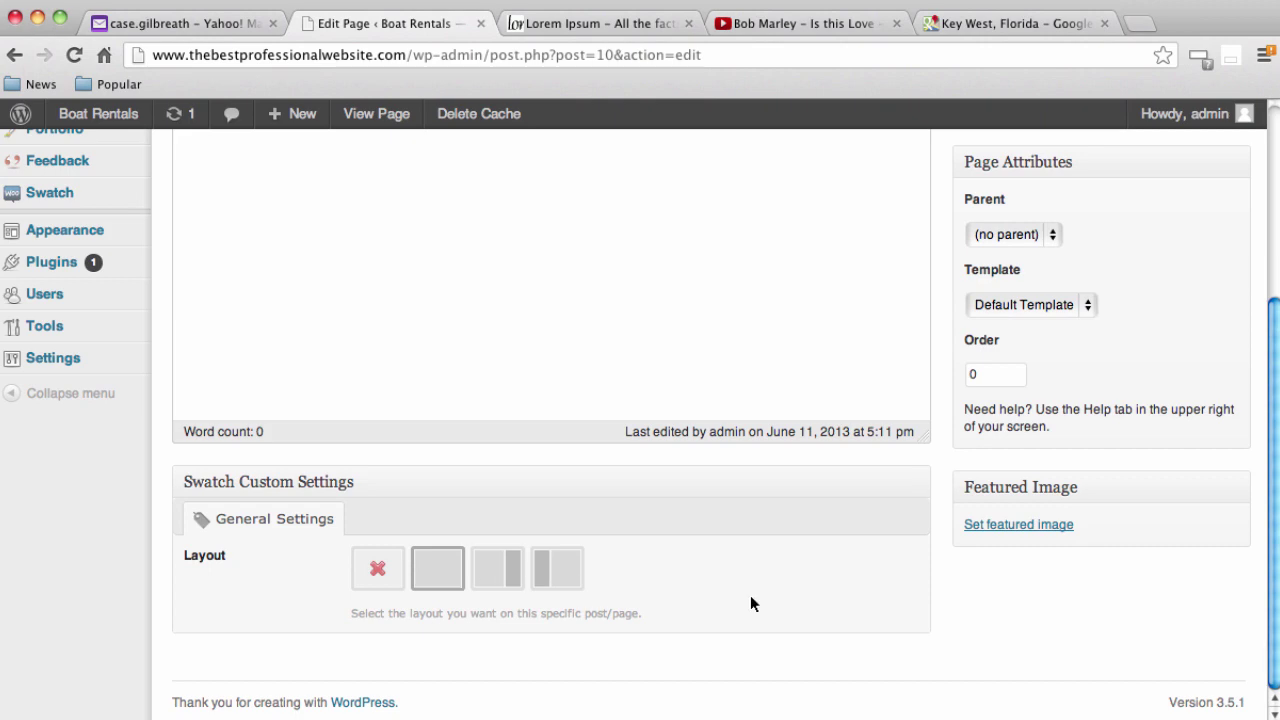
left_click(1089, 304)
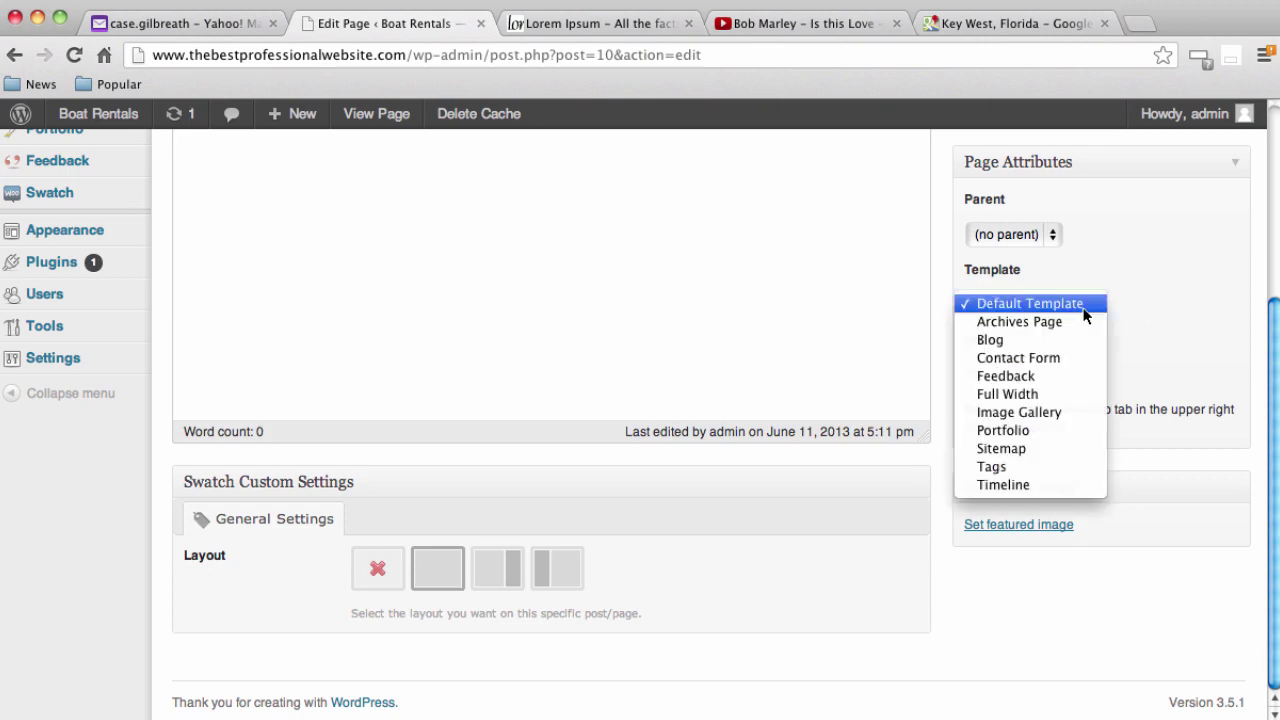
left_click(1024, 398)
scroll(1150, 530, "up", 5)
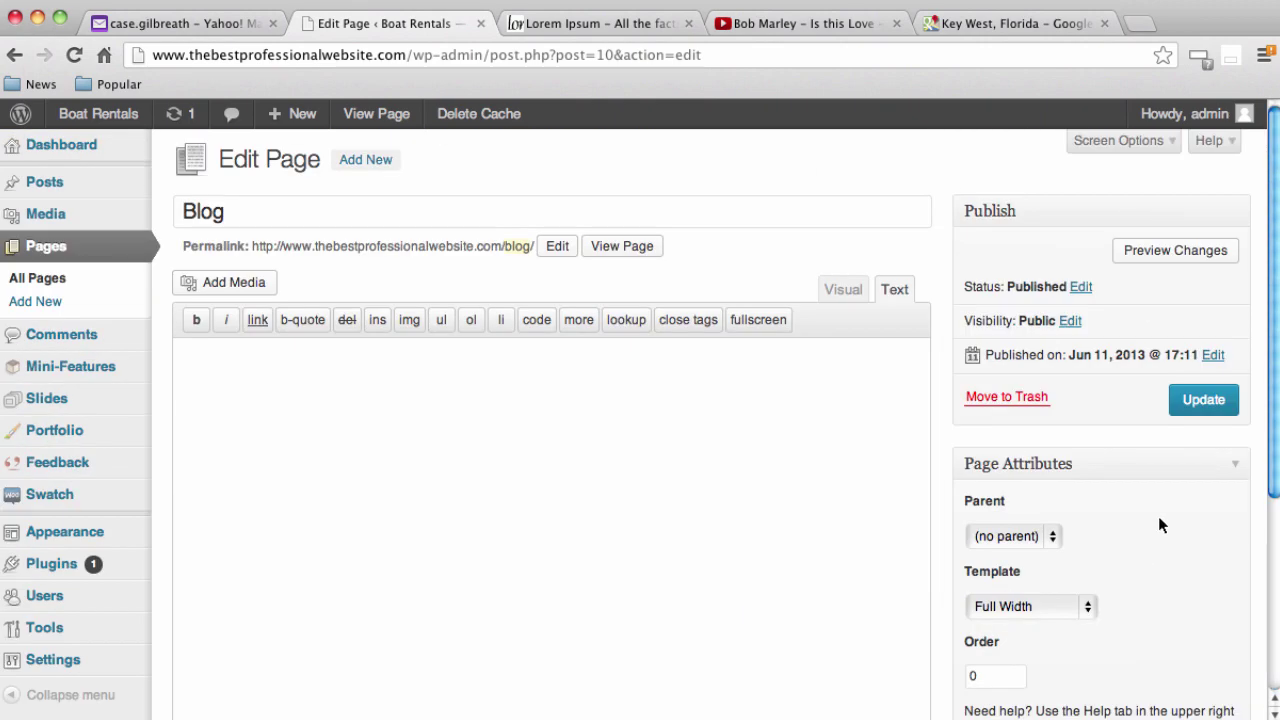
left_click(1222, 410)
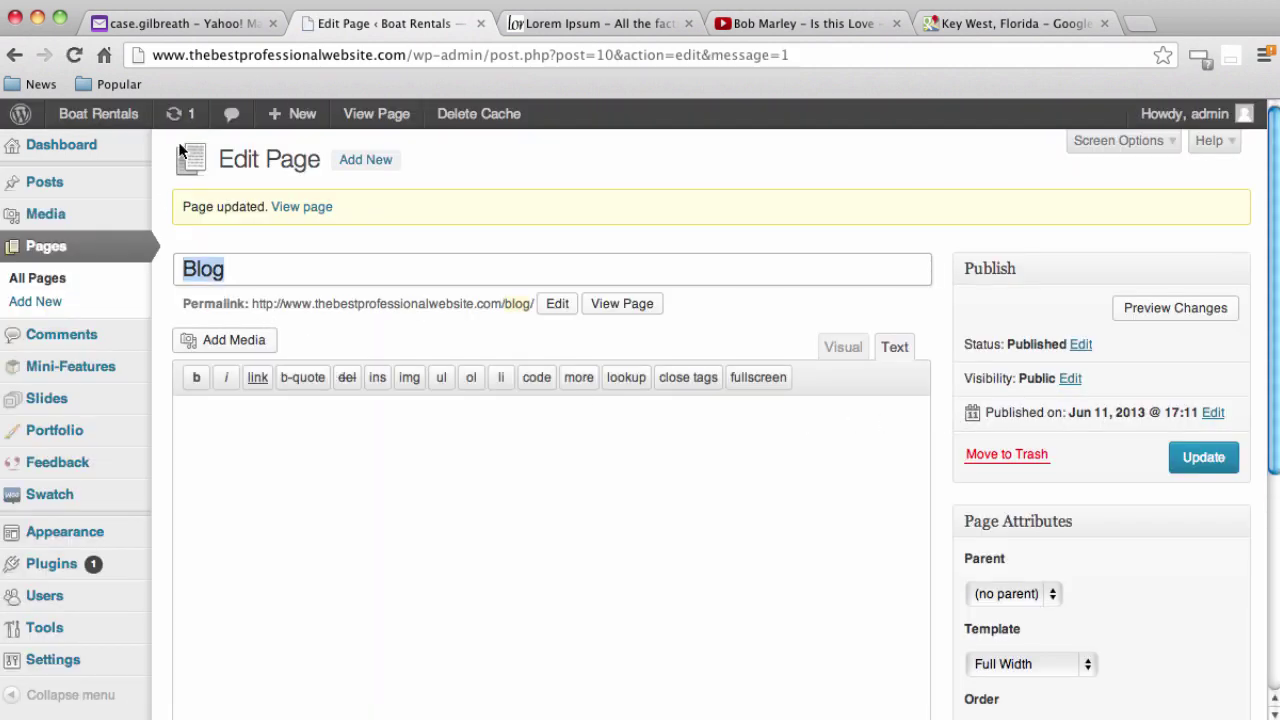
Load the Boat Rentals site from the address bar and view the live About Us page and map
left_click(1005, 18)
left_click(992, 49)
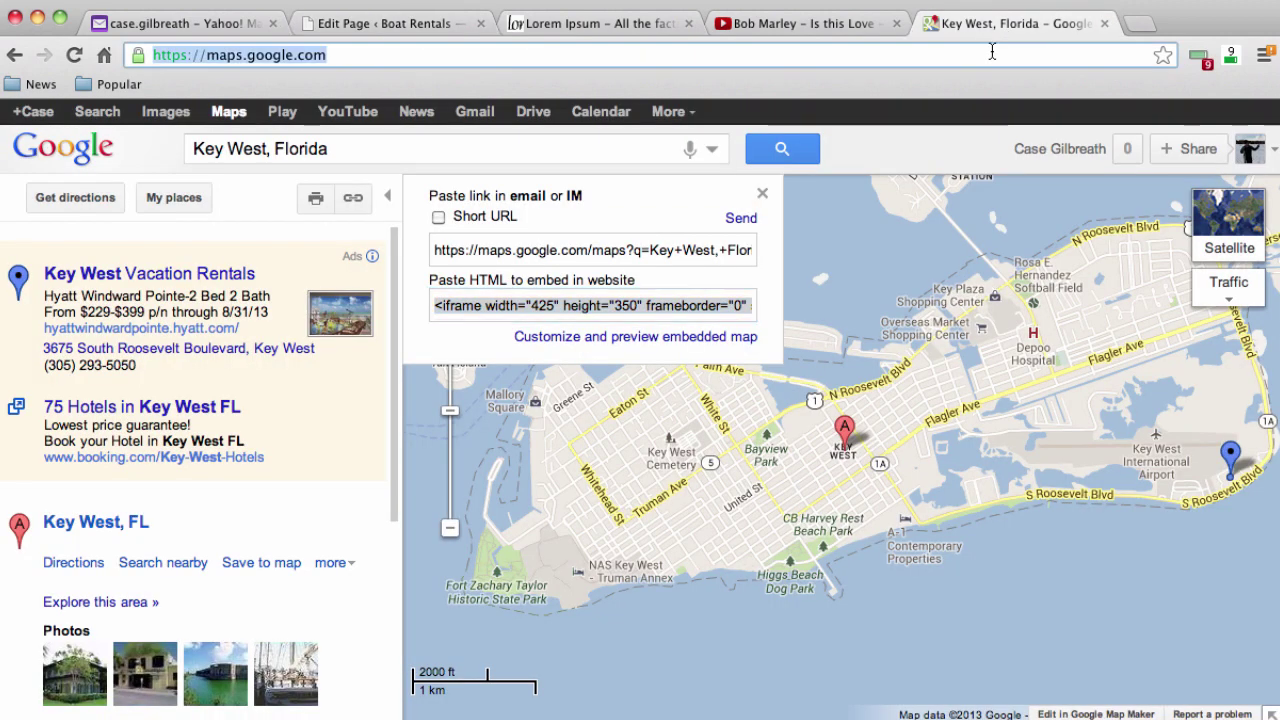
type("thebestprofessionalwebsite")
key("Return")
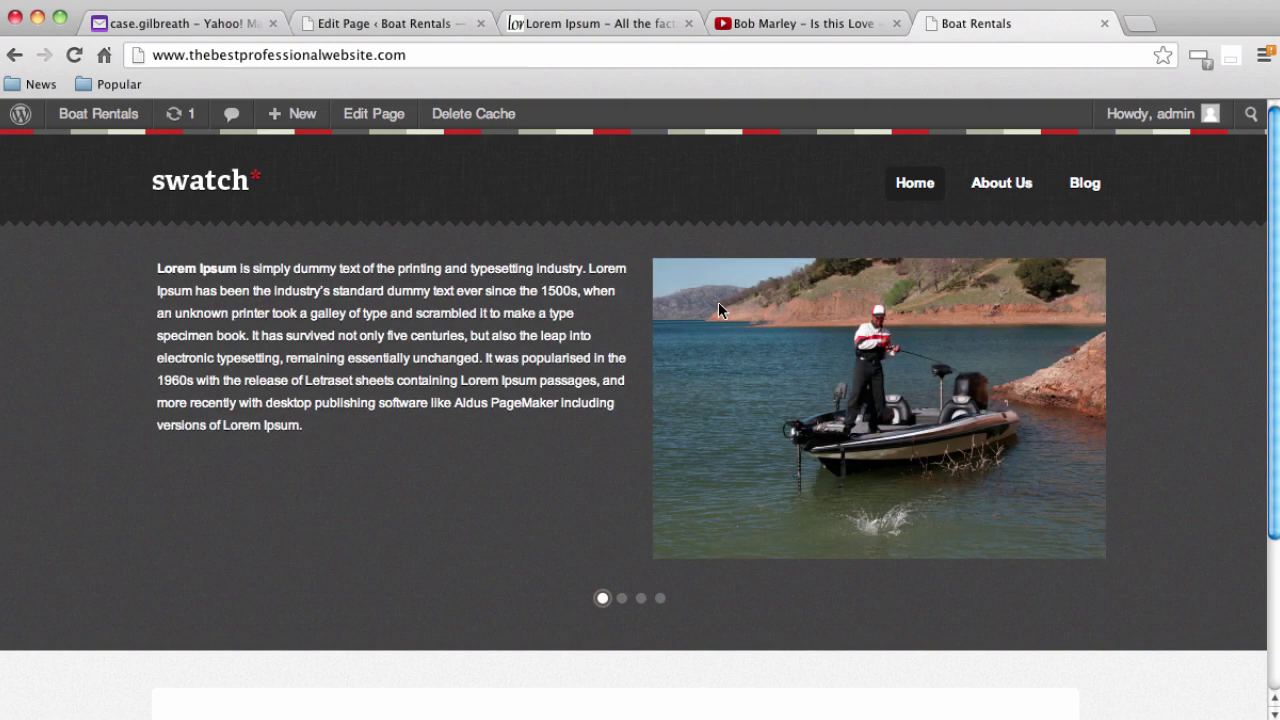
left_click(1002, 190)
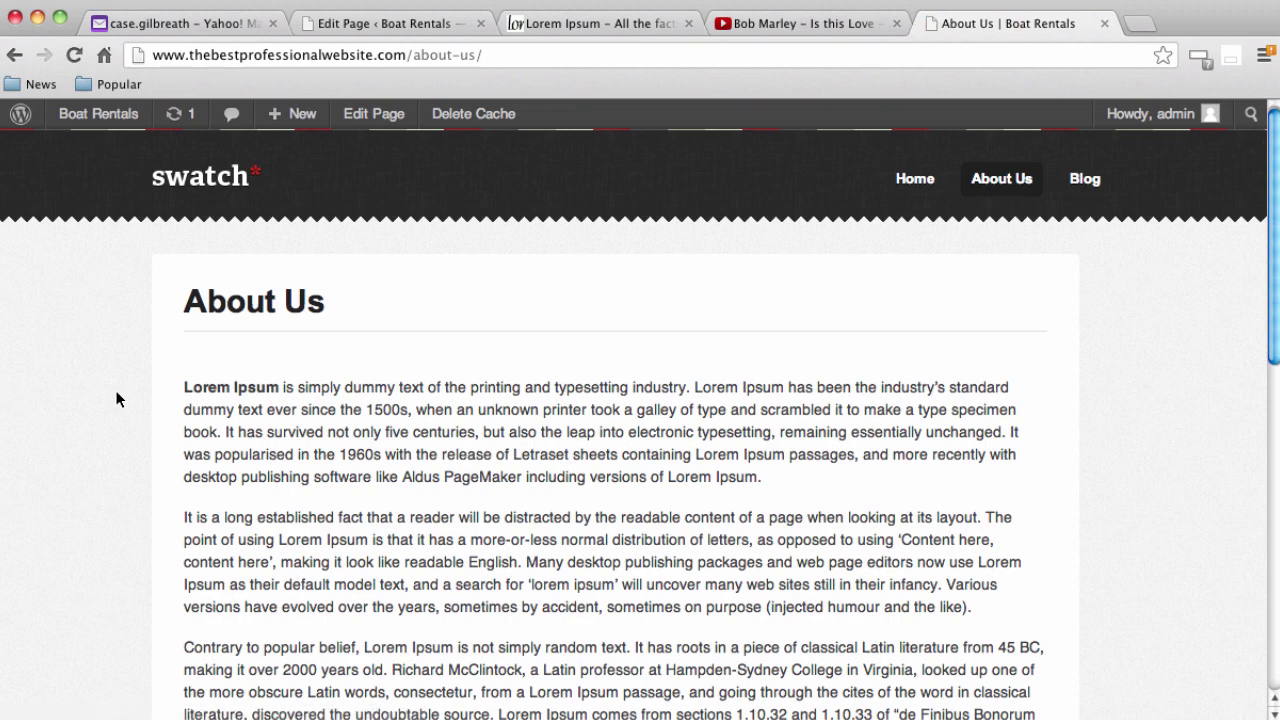
scroll(137, 401, "down", 10)
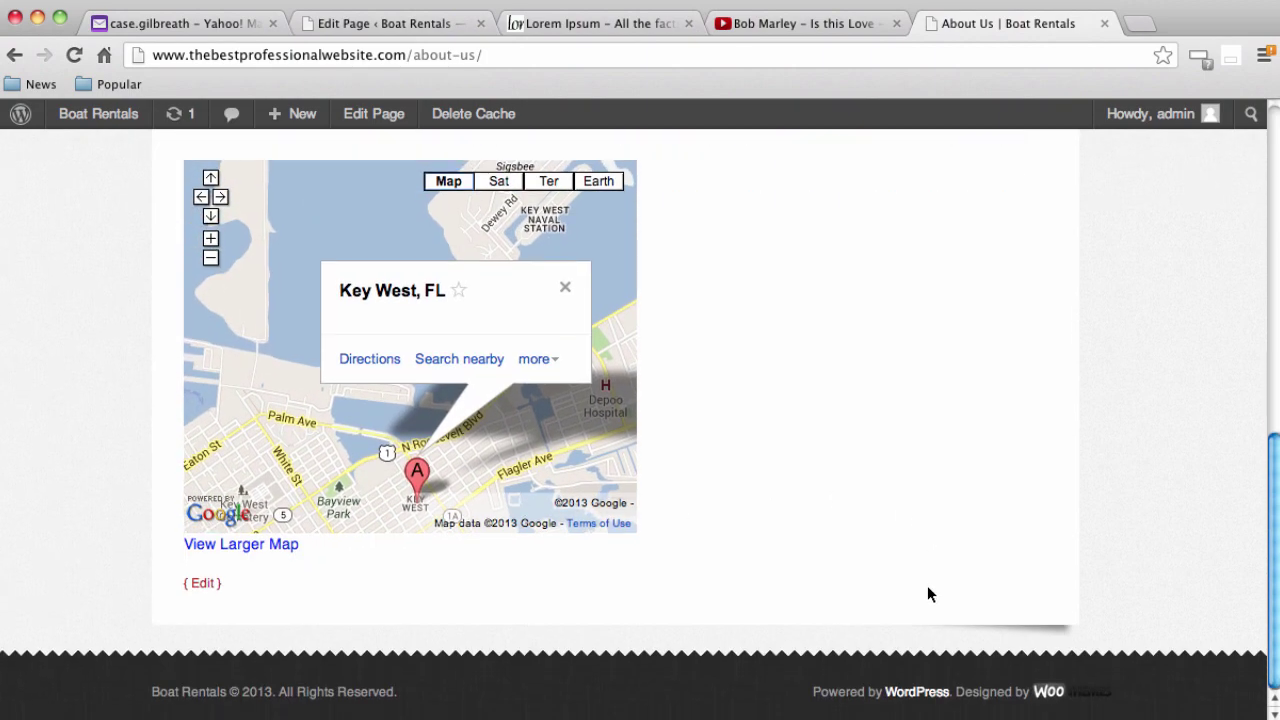
scroll(927, 585, "up", 10)
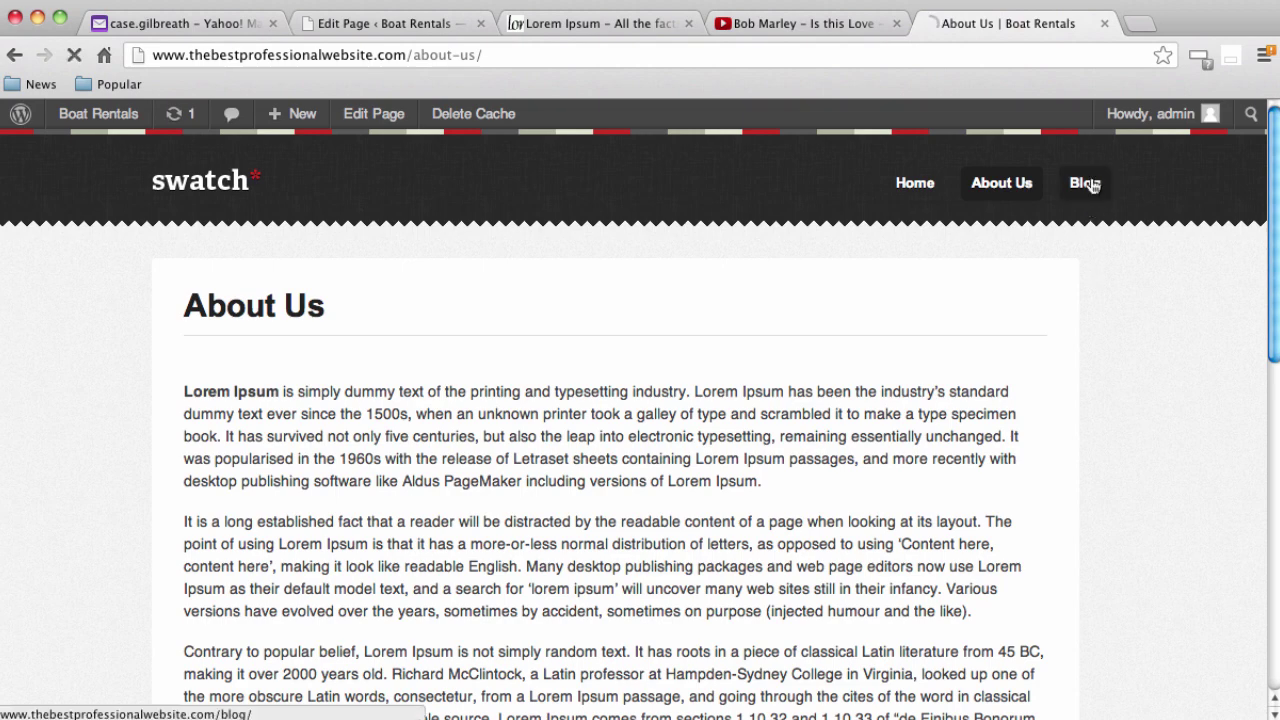
Open the live Blog page and scroll through it
left_click(1086, 184)
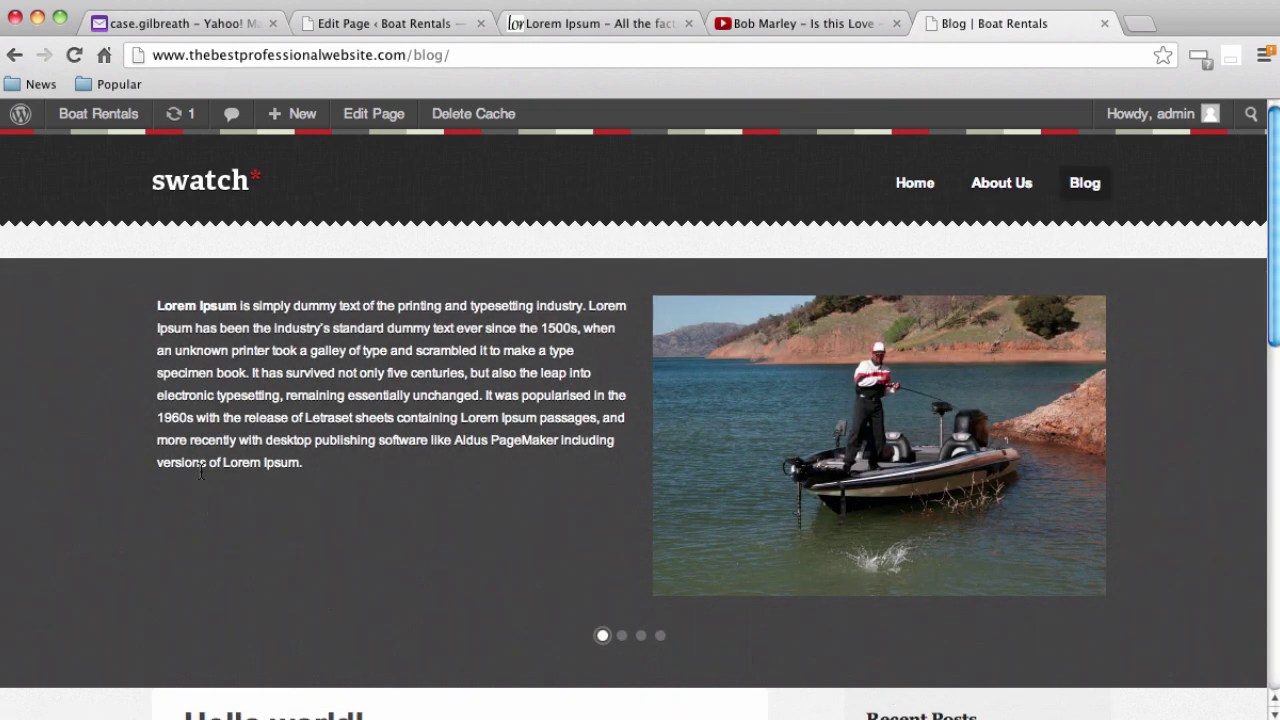
scroll(197, 474, "down", 5)
scroll(199, 474, "down", 3)
scroll(199, 474, "up", 3)
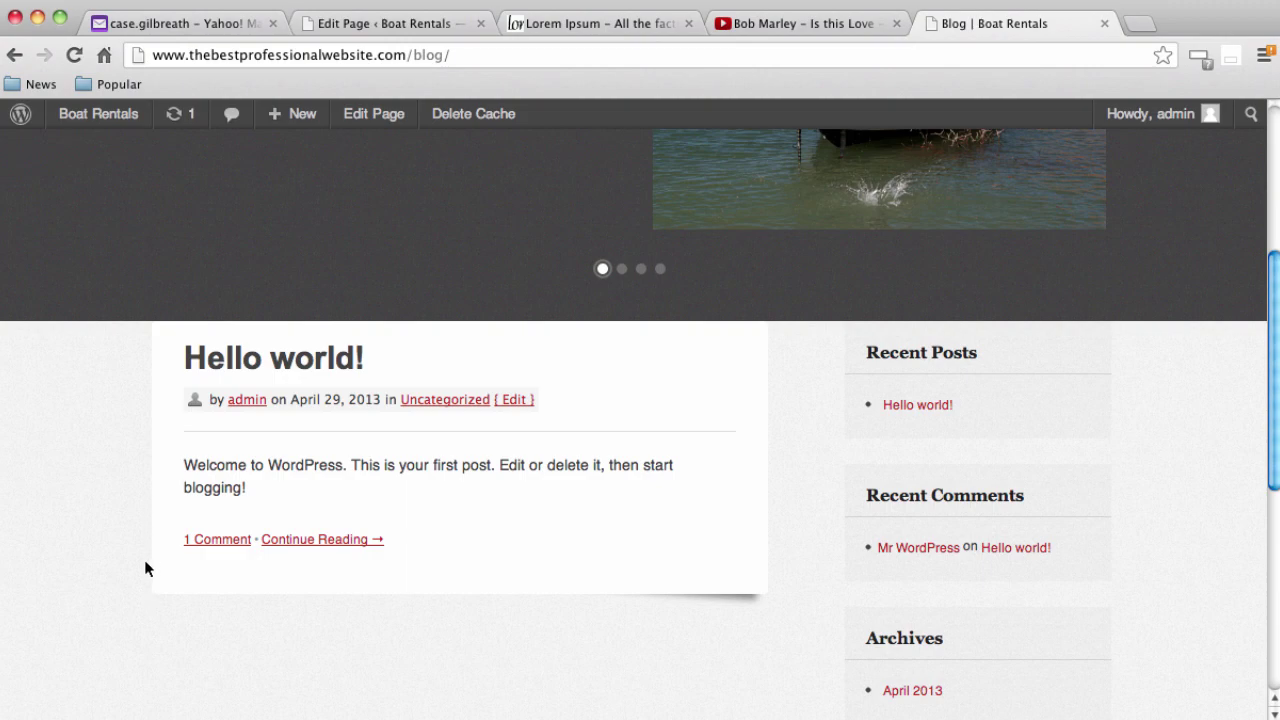
scroll(144, 560, "up", 4)
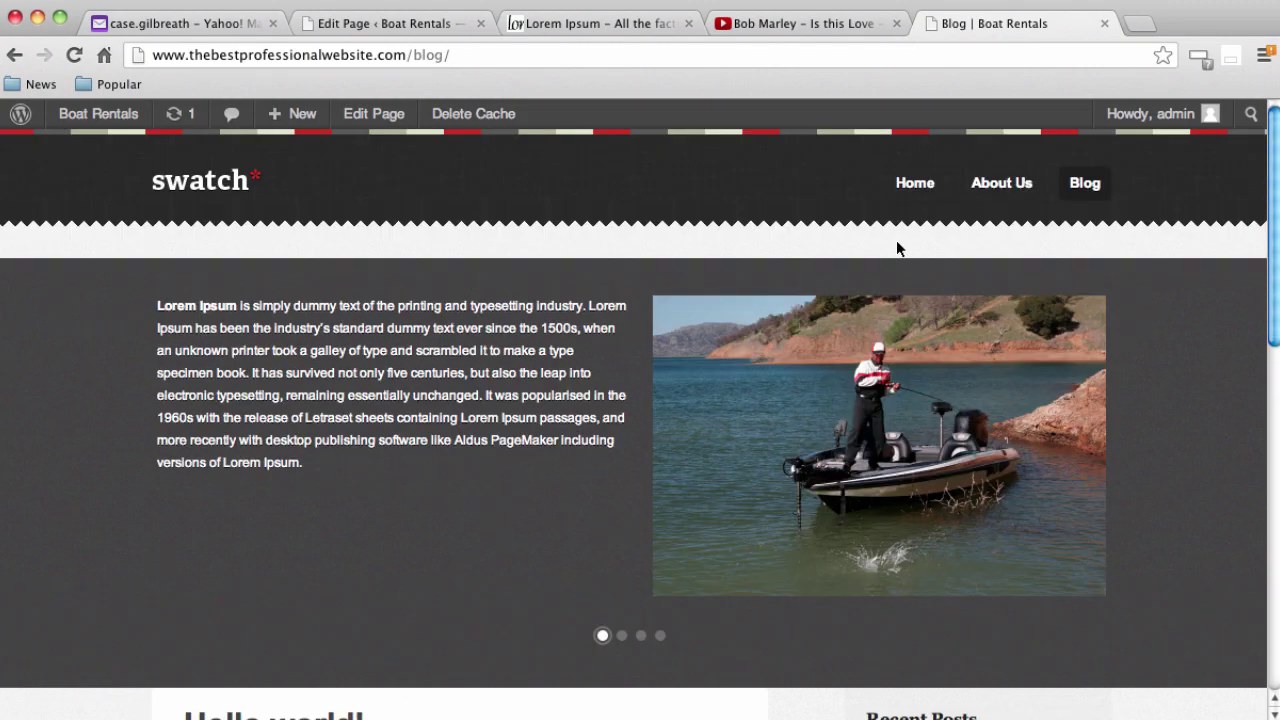
Review the full-width live Home page, then switch to the lipsum.com Lorem Ipsum tab
left_click(912, 183)
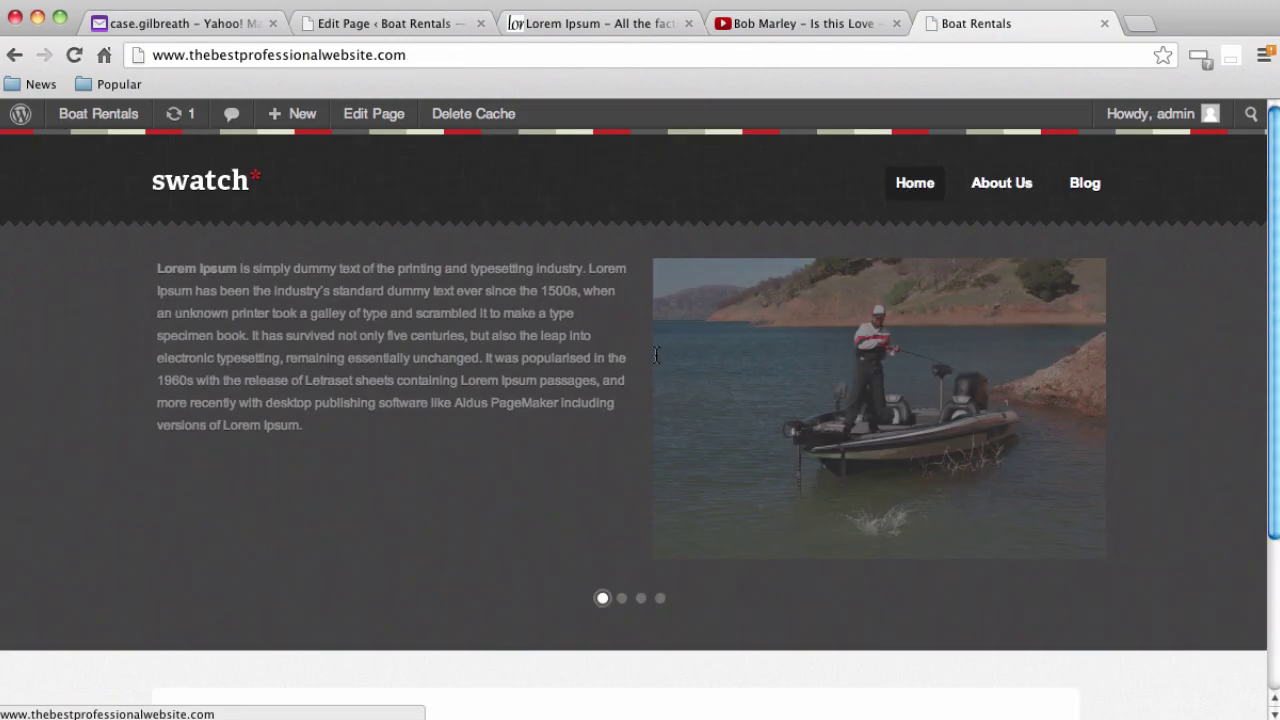
scroll(95, 580, "down", 3)
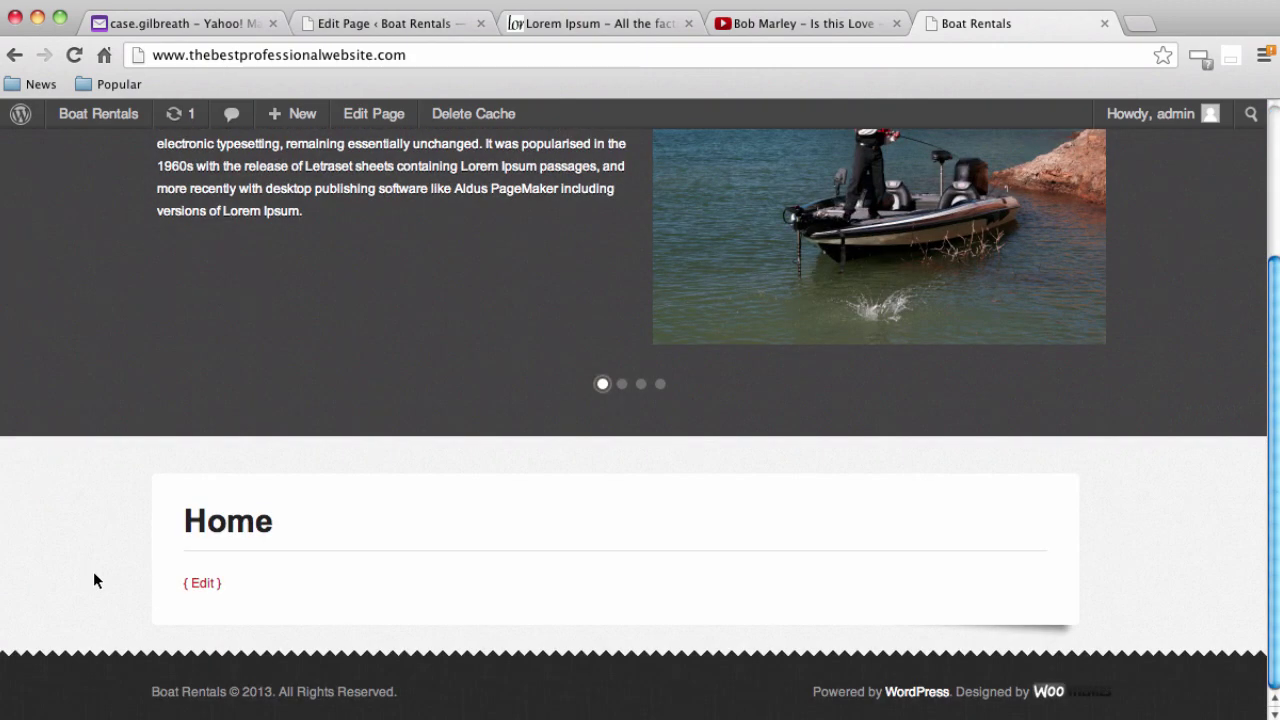
scroll(99, 574, "up", 3)
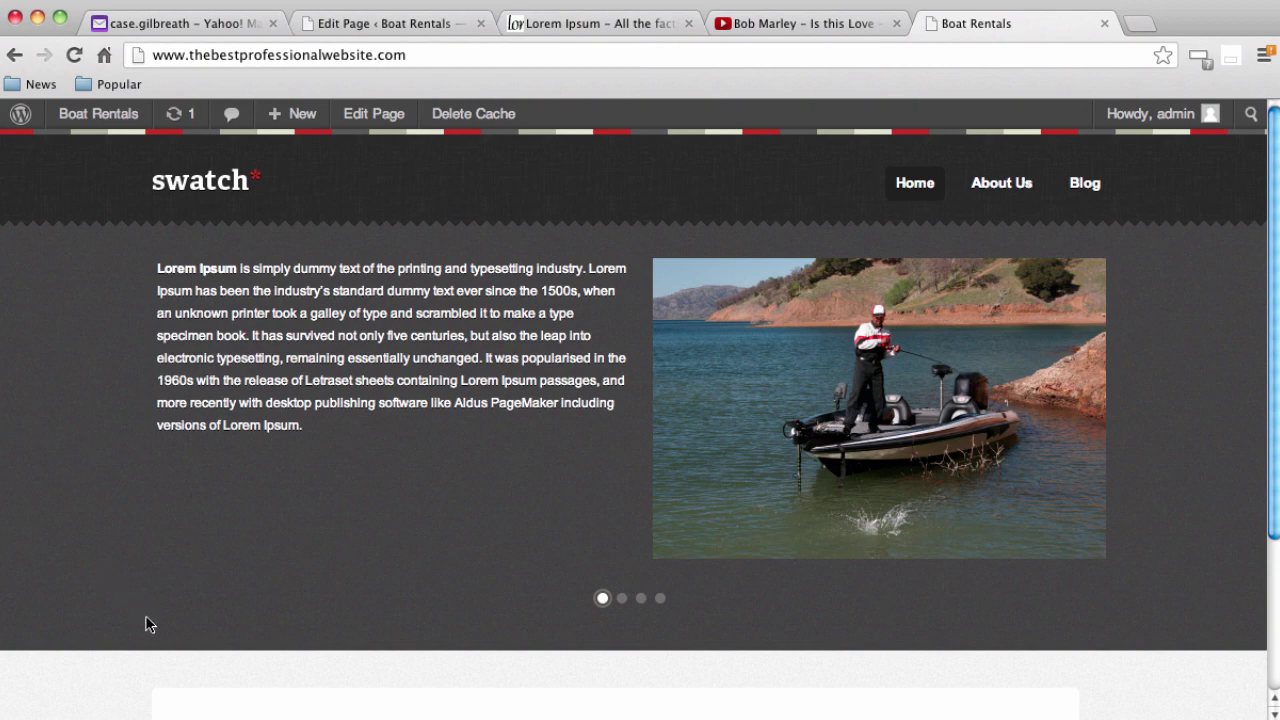
scroll(166, 586, "down", 3)
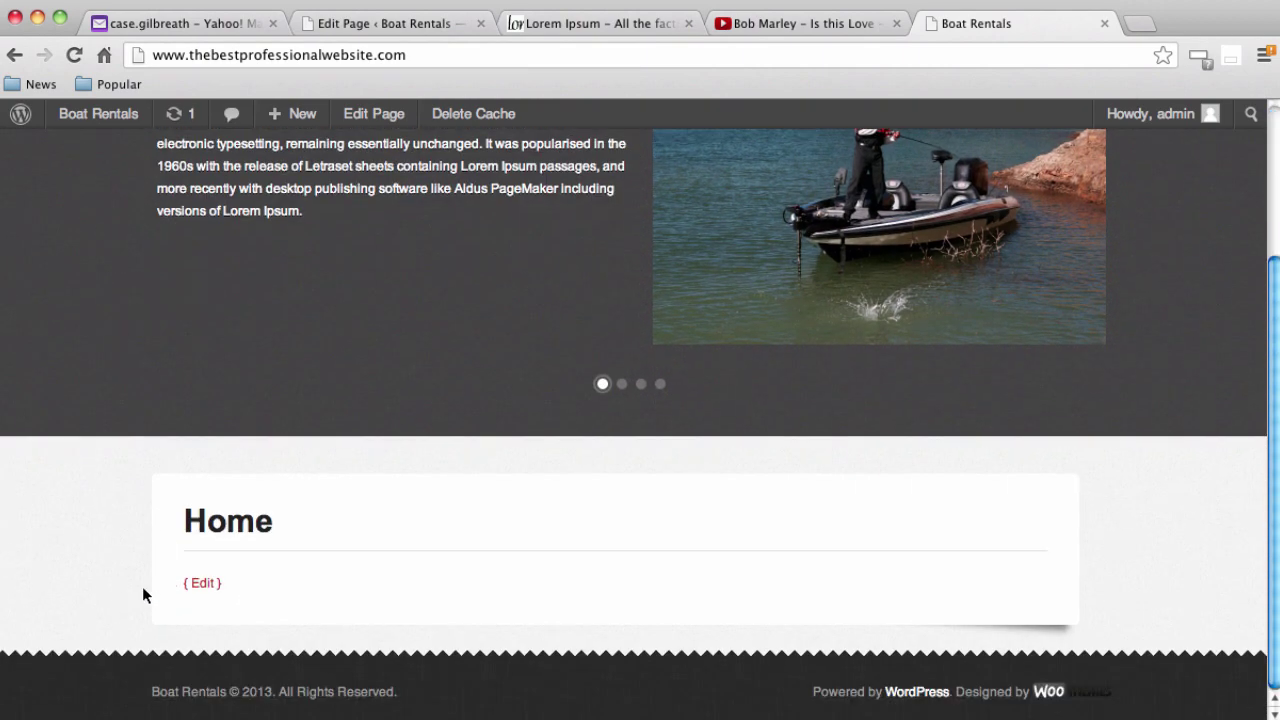
scroll(142, 586, "up", 3)
scroll(870, 275, "down", 2)
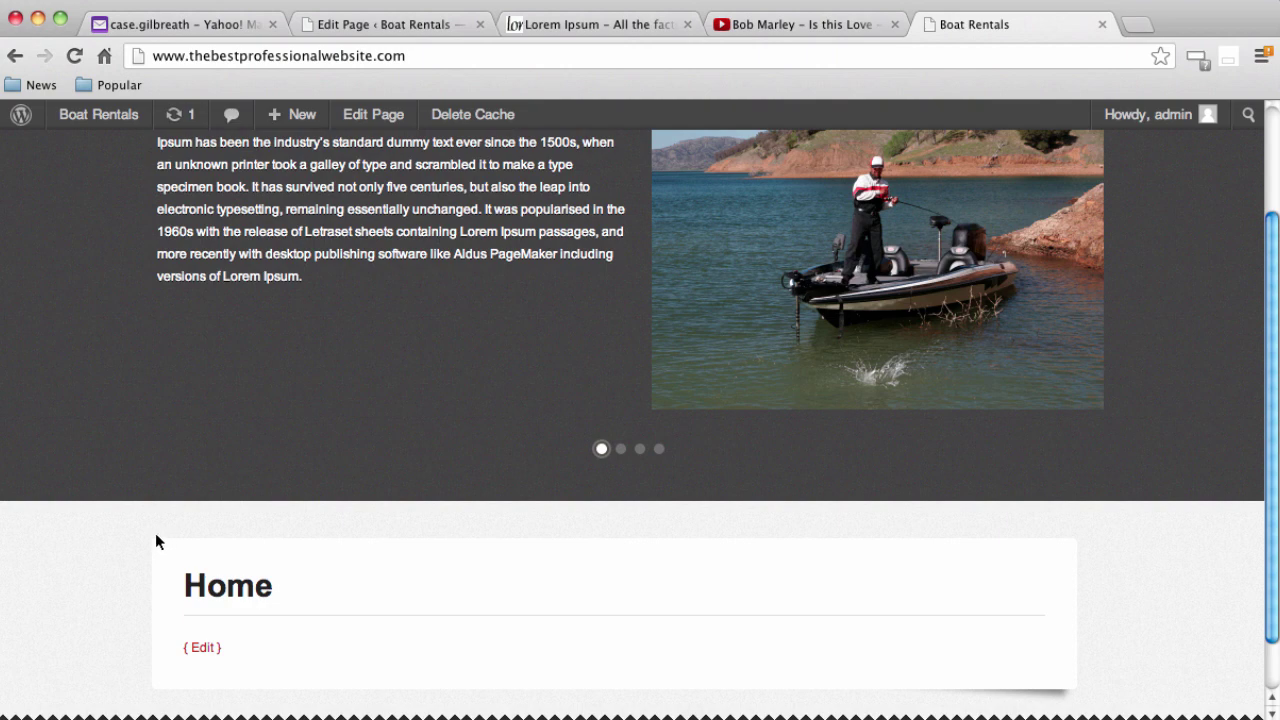
scroll(157, 540, "up", 2)
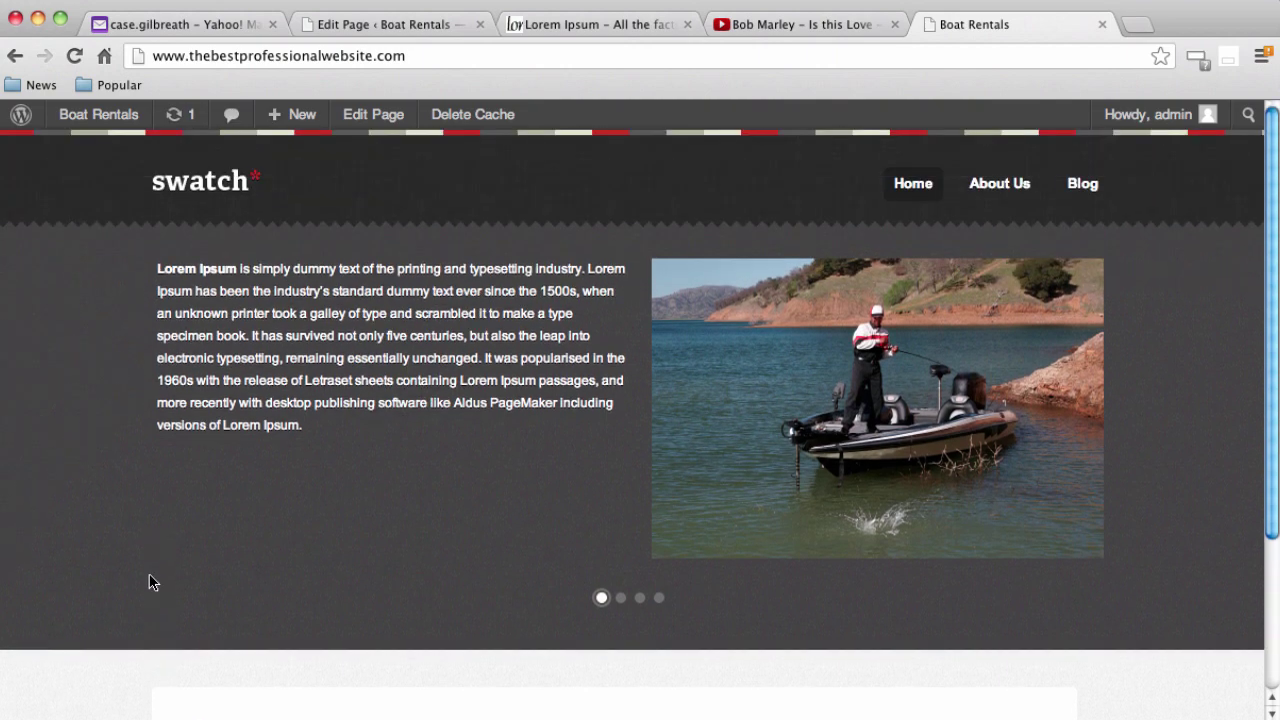
scroll(146, 582, "down", 2)
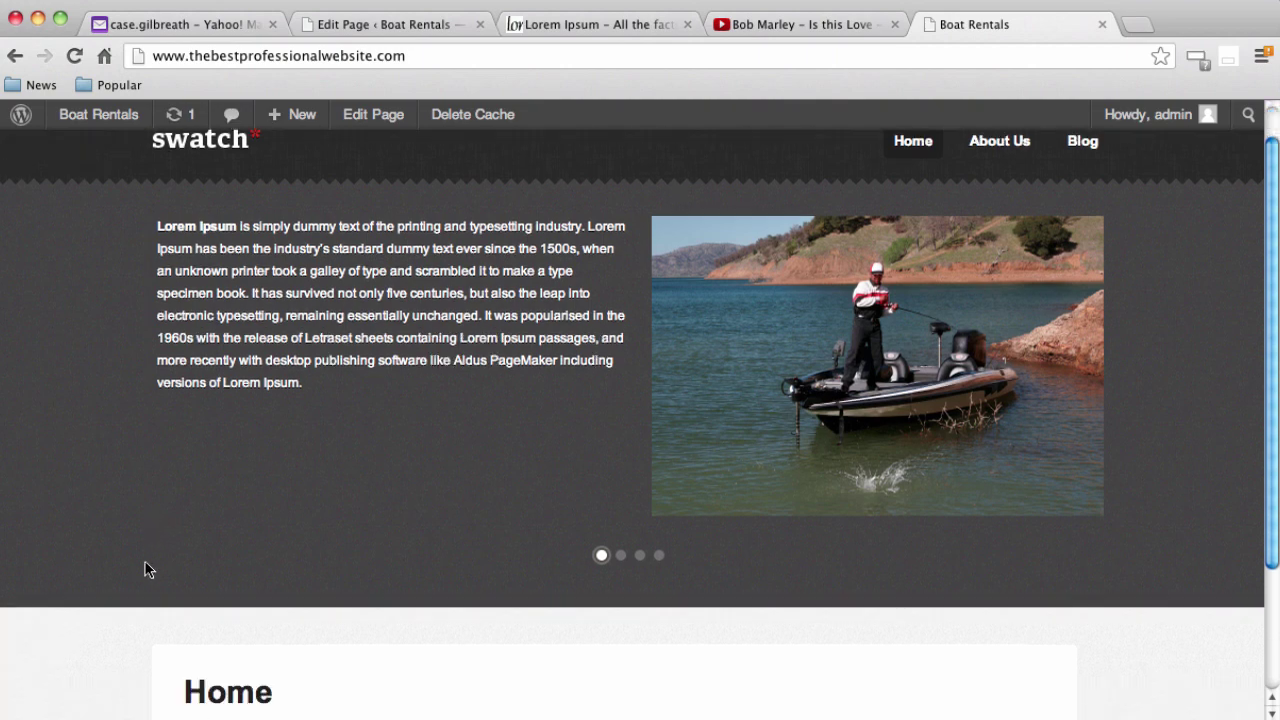
scroll(146, 575, "down", 1)
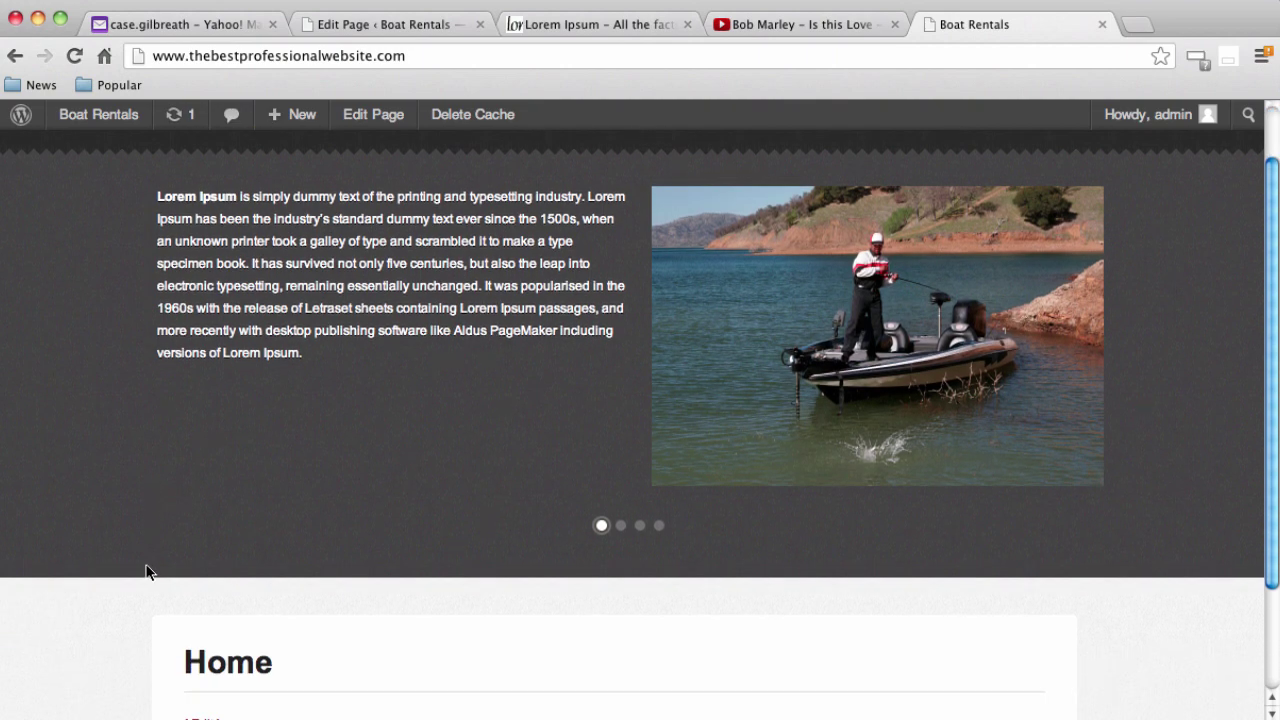
scroll(150, 572, "down", 3)
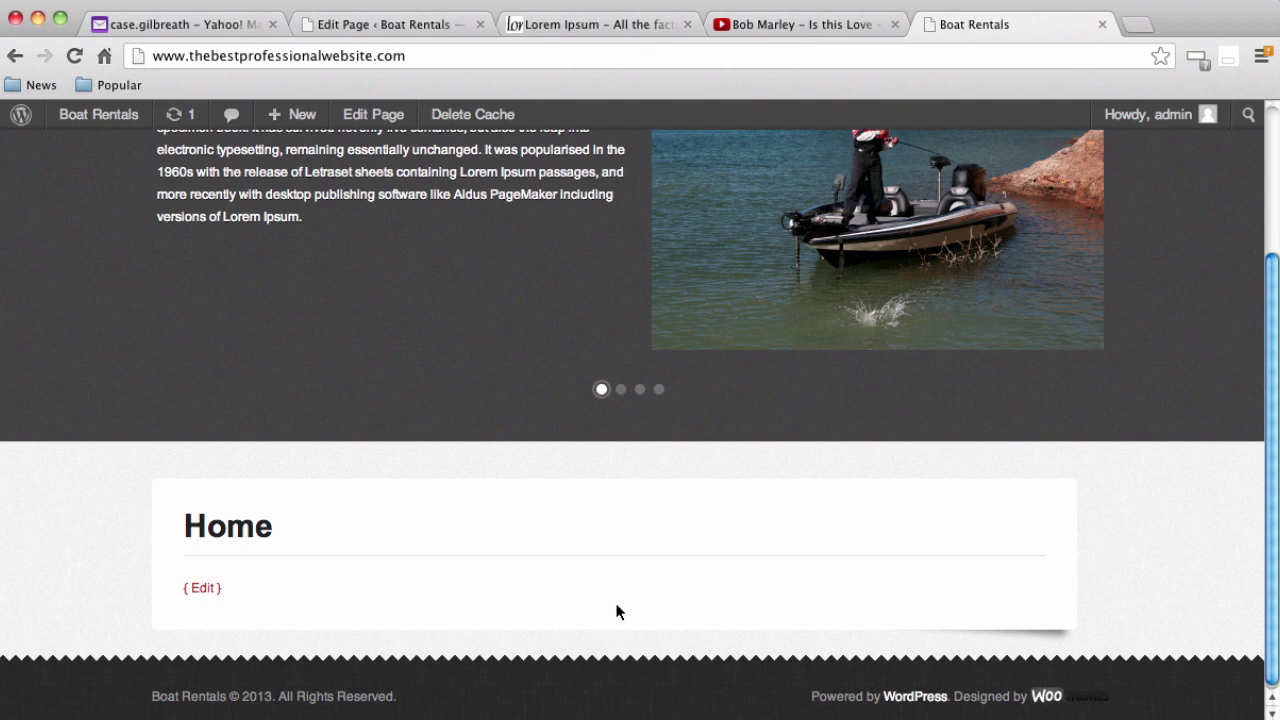
scroll(634, 628, "down", 1)
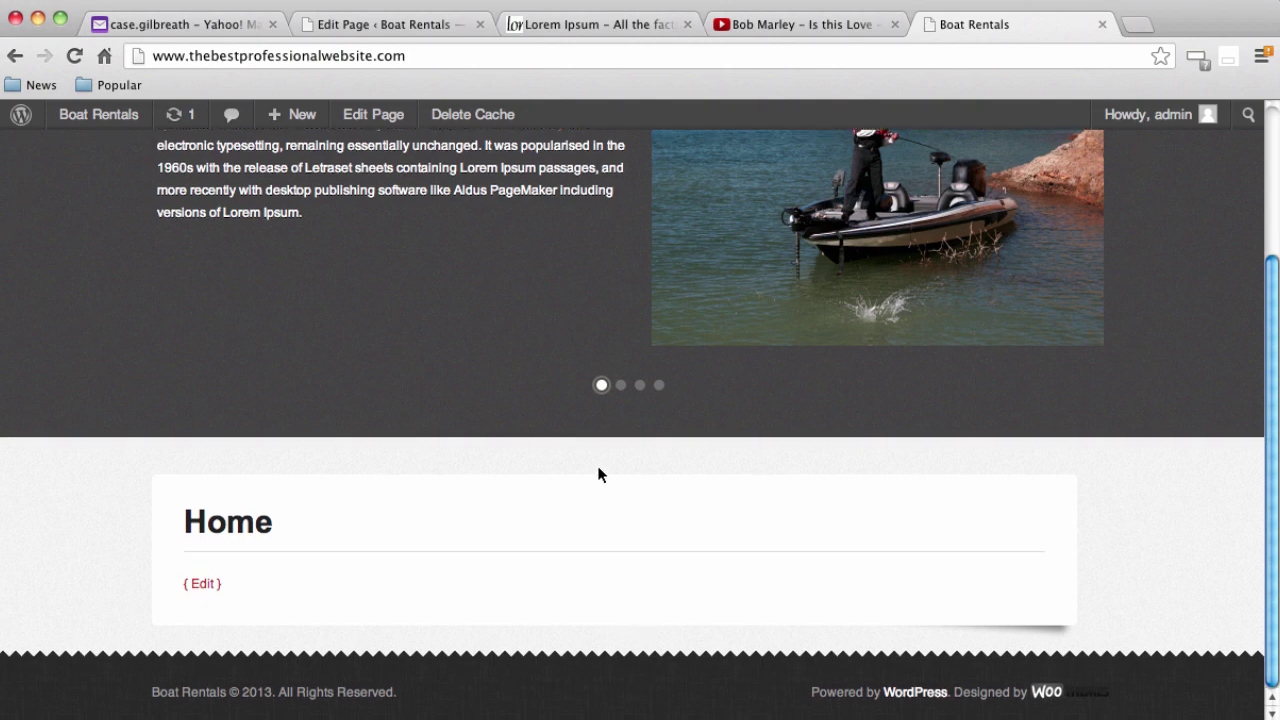
left_click(602, 30)
scroll(576, 541, "down", 15)
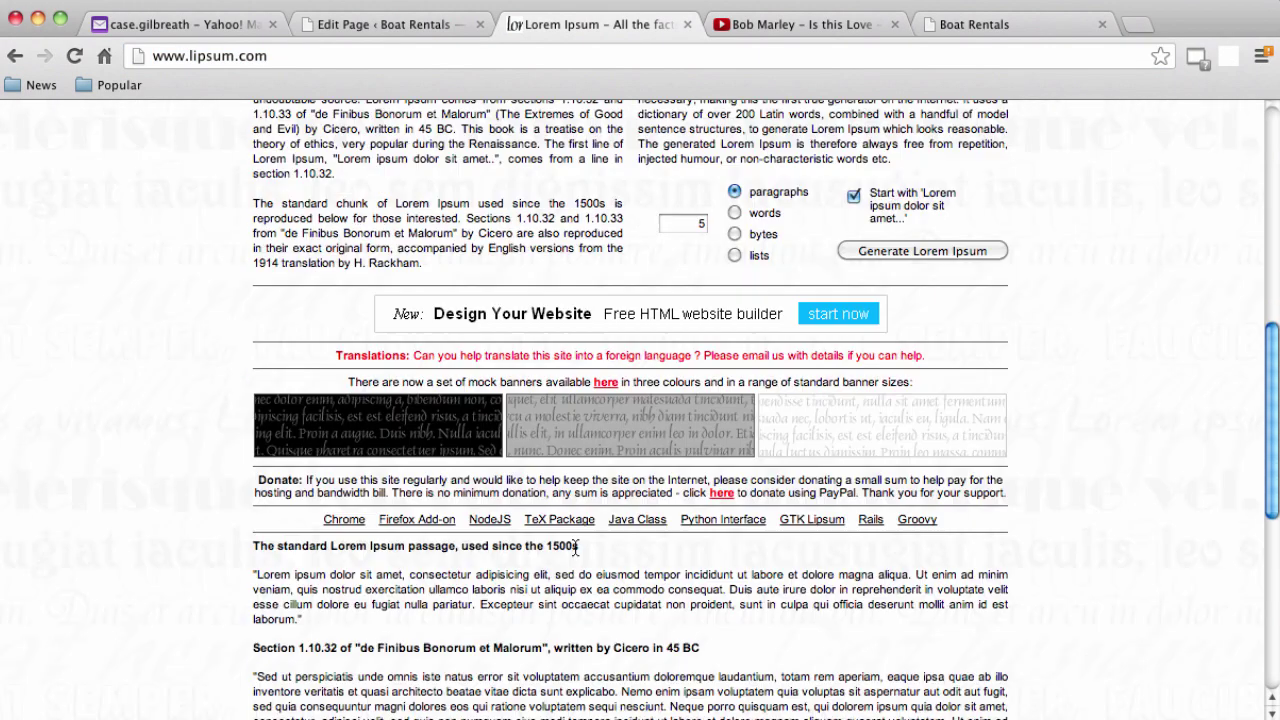
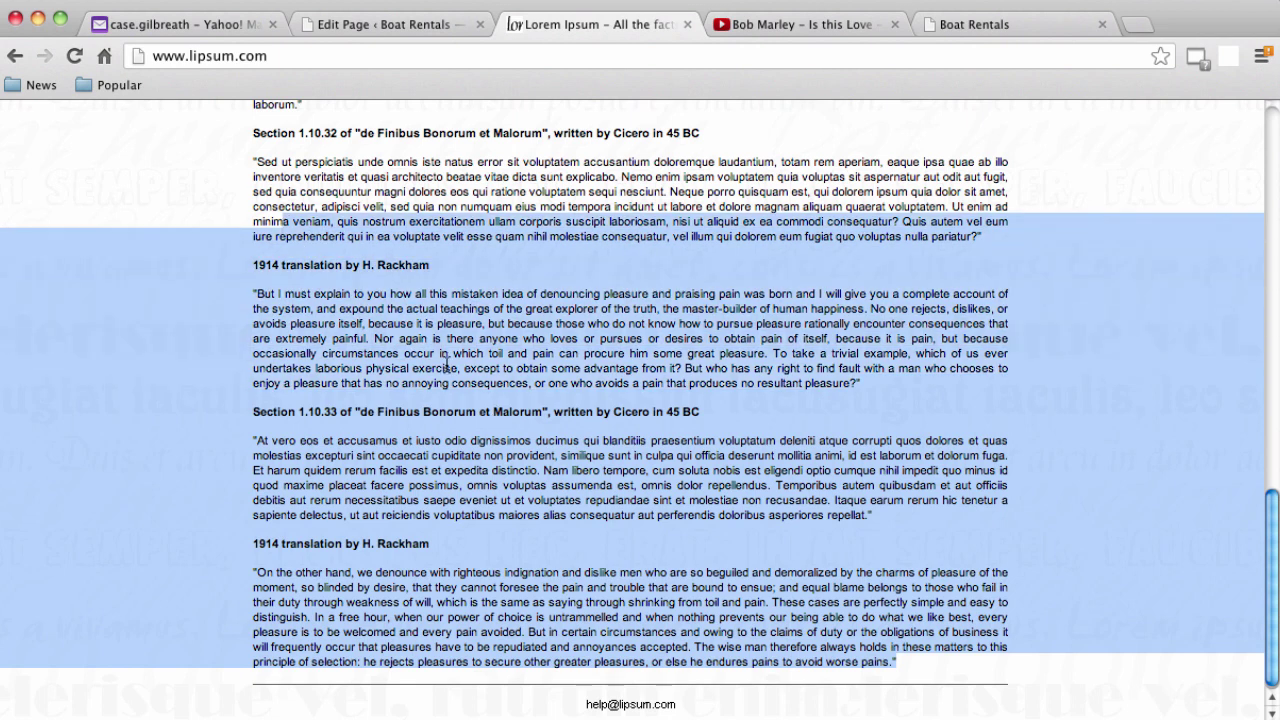
Select the lipsum.com passage from Section 1.10.32 to the last Rackham translation; close YouTube
left_click(918, 444)
left_click_drag(893, 665, 232, 131)
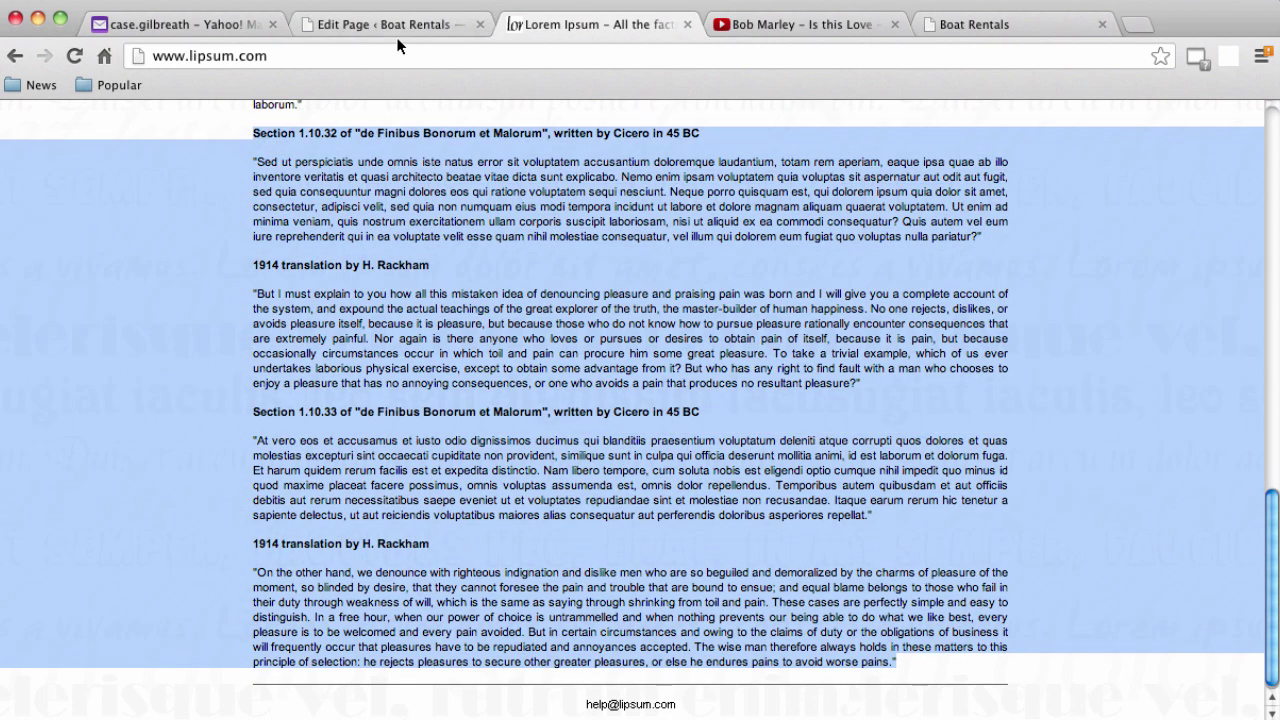
left_click(895, 25)
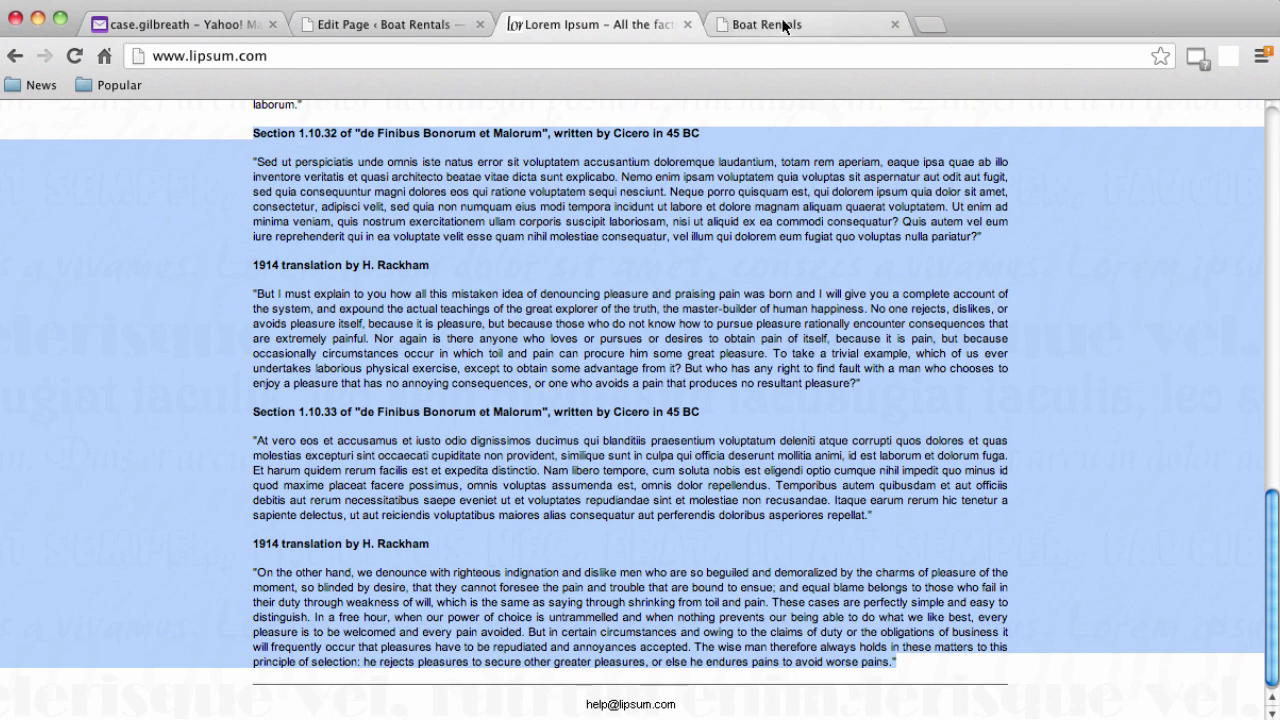
left_click(771, 24)
Open the Home page from the WordPress Pages list in the editor
left_click(350, 25)
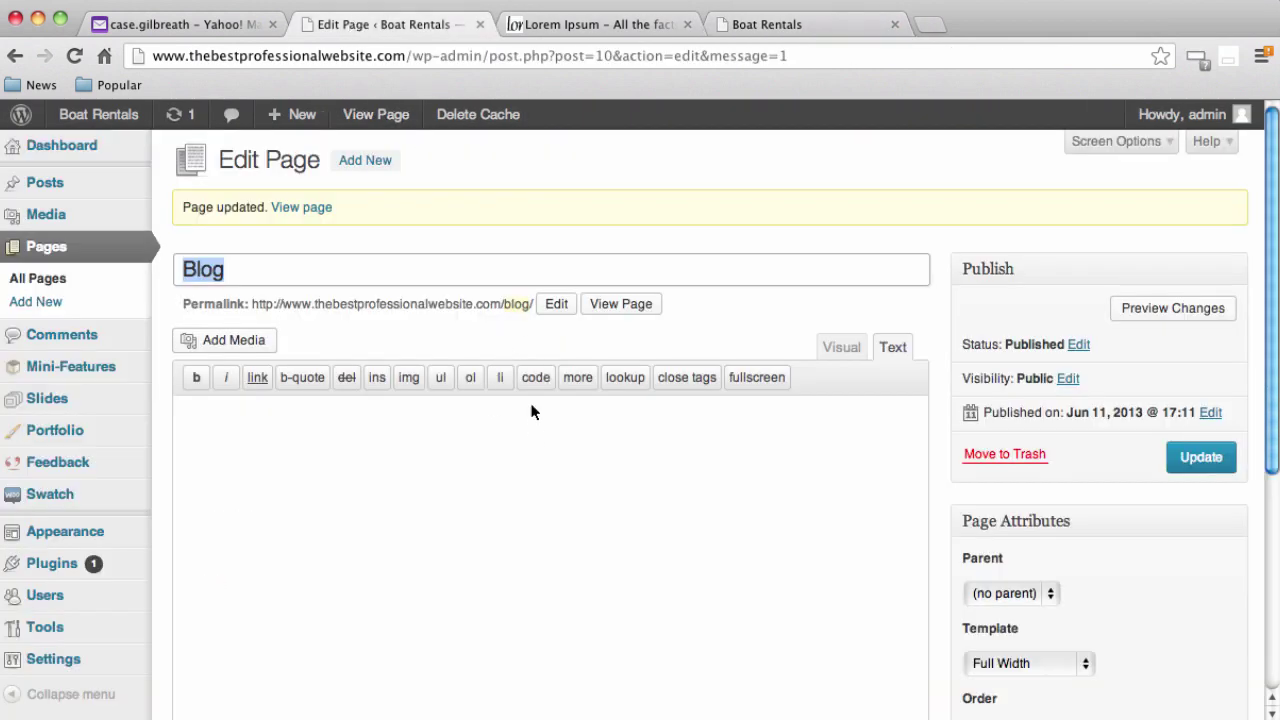
left_click(40, 248)
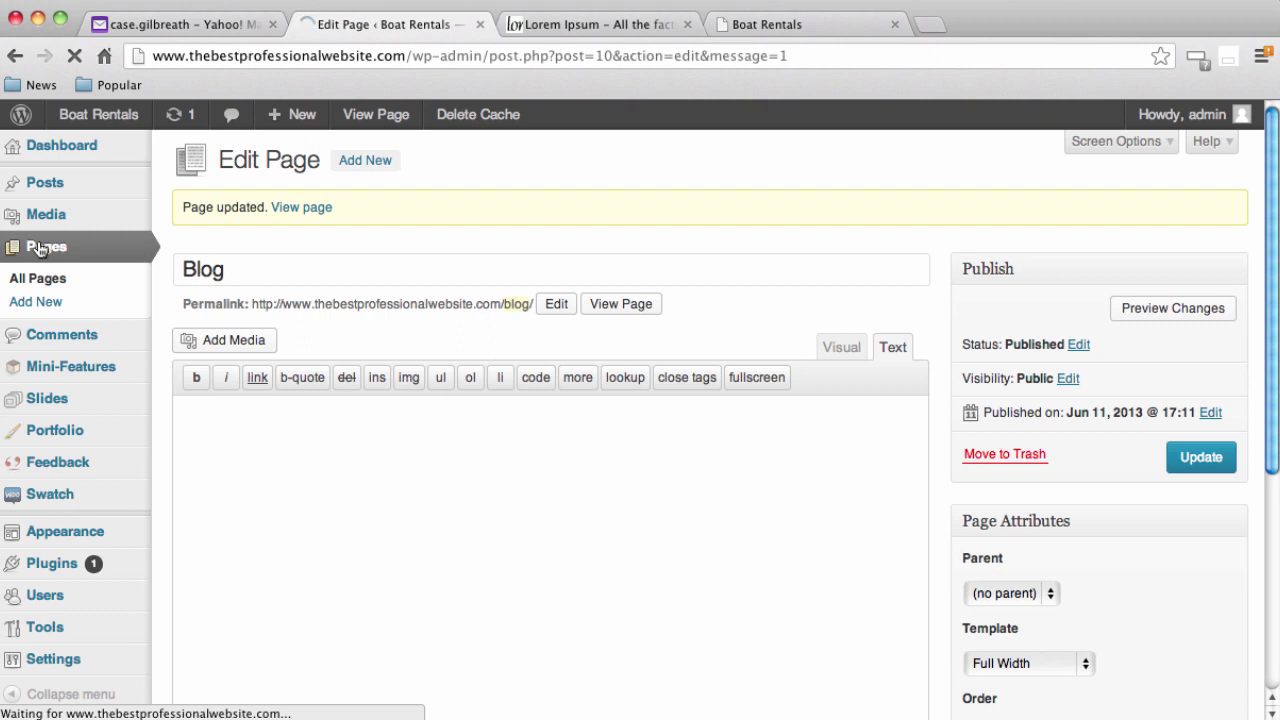
mouse_move(279, 315)
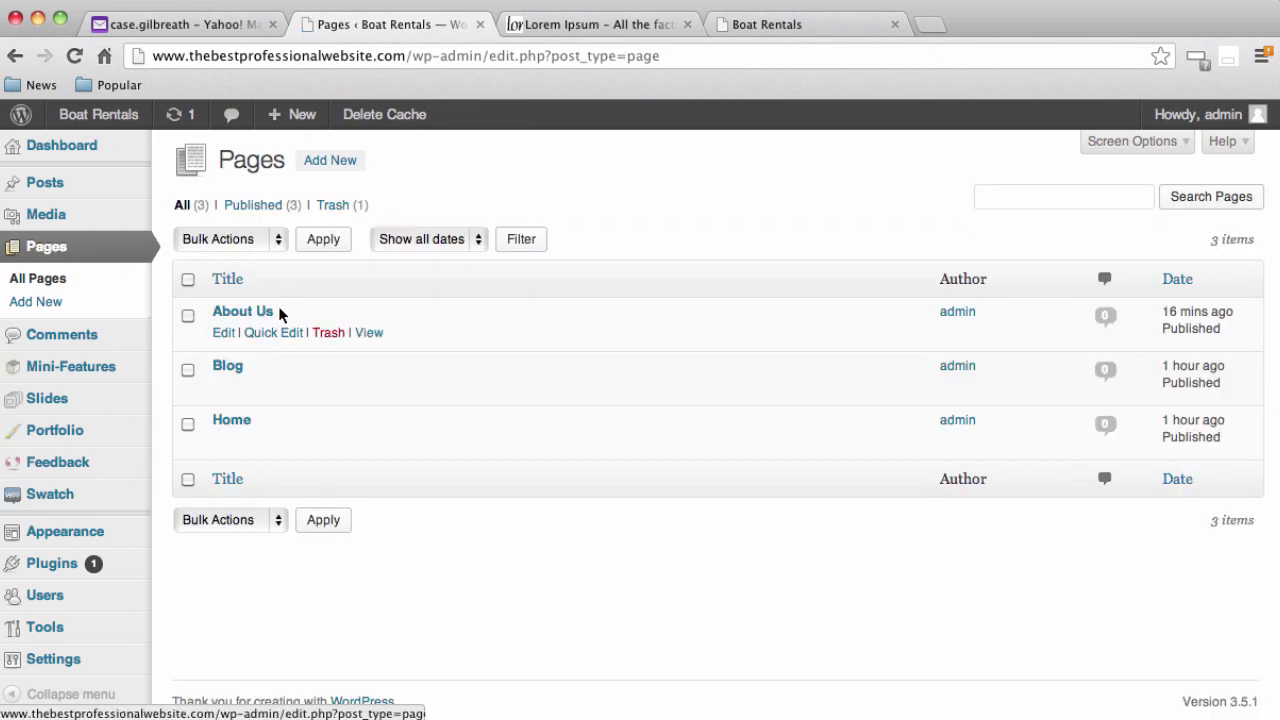
left_click(246, 422)
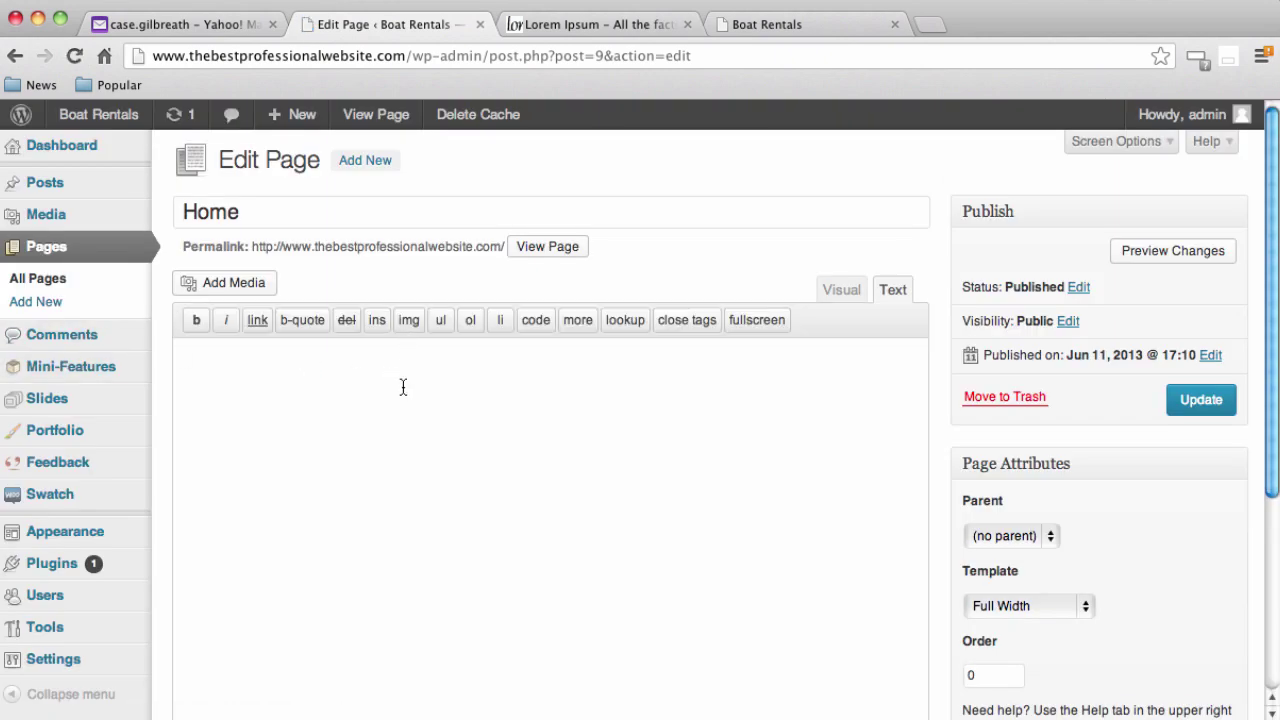
Paste the Section 1.10.32 Lorem Ipsum passage into the Home page body and update it
key("ctrl+v")
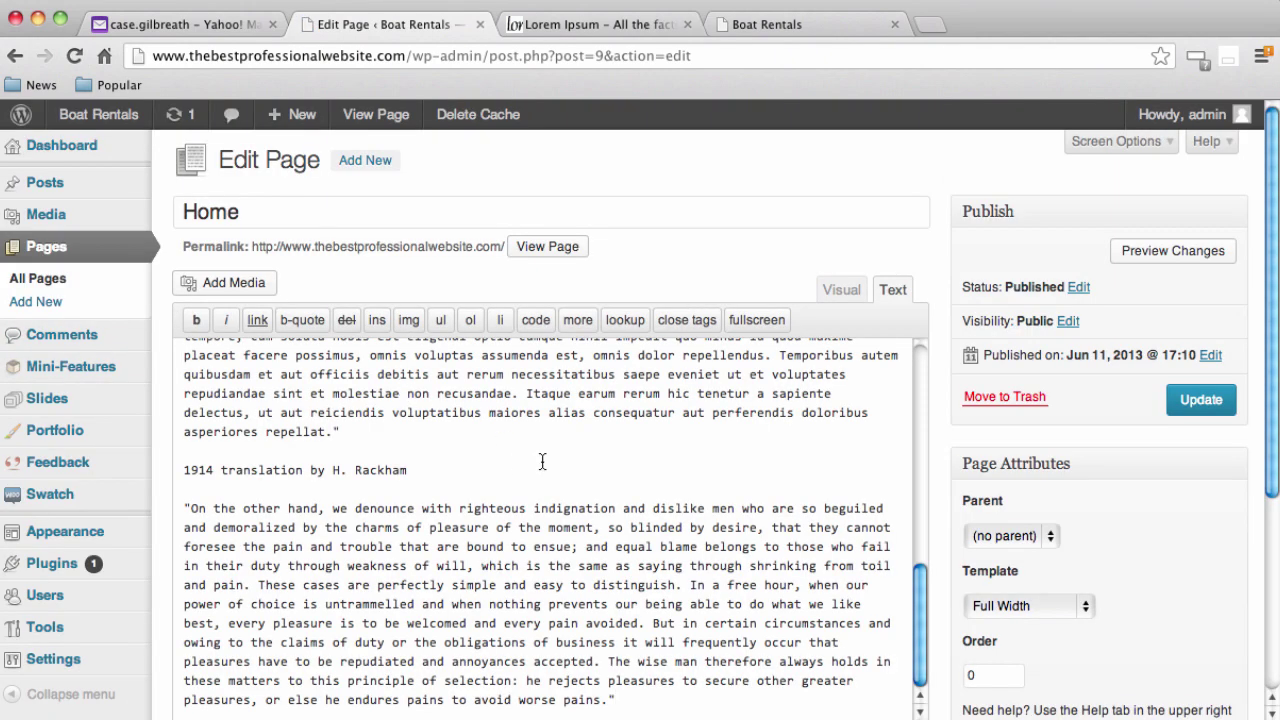
scroll(543, 460, "down", 4)
scroll(514, 428, "up", 10)
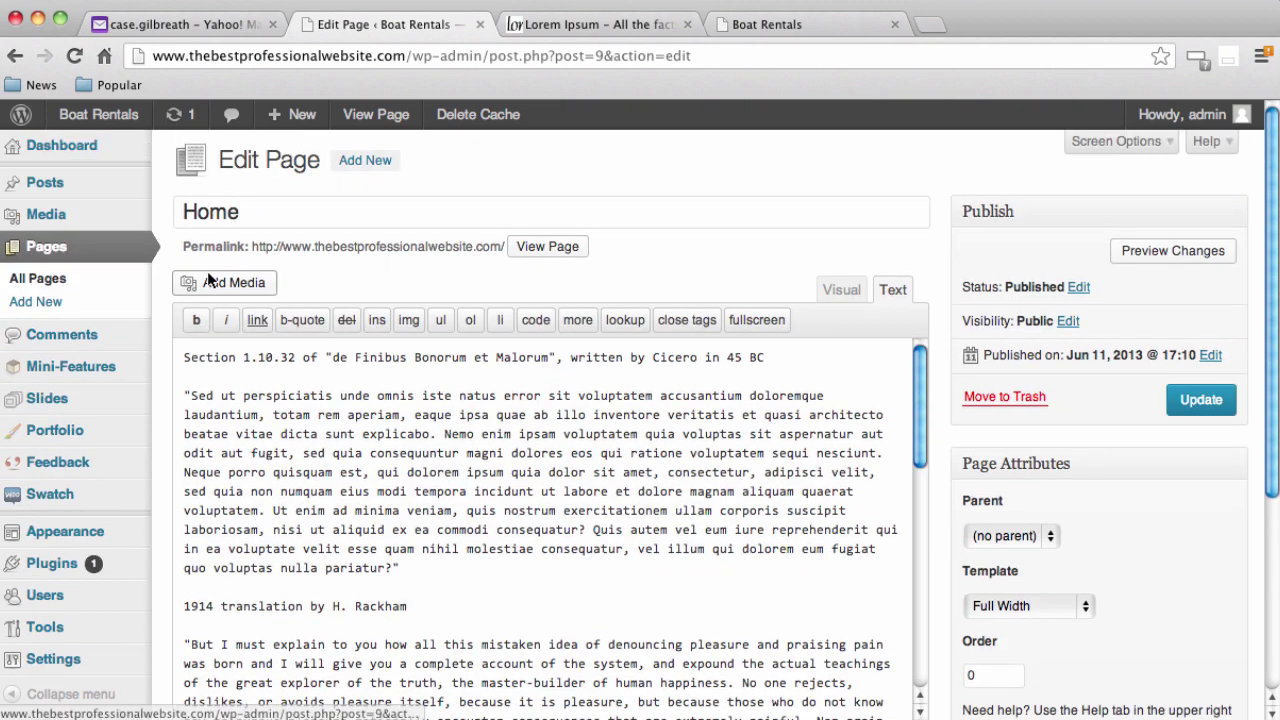
left_click(229, 279)
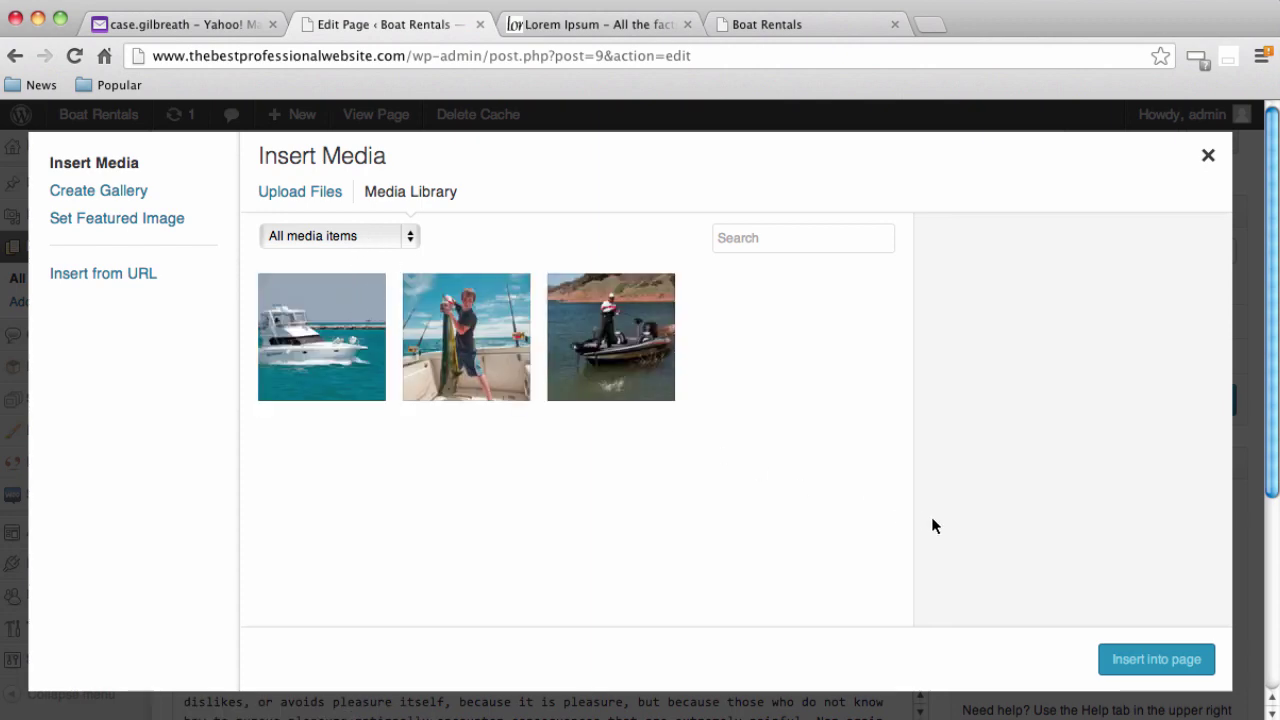
left_click(1208, 156)
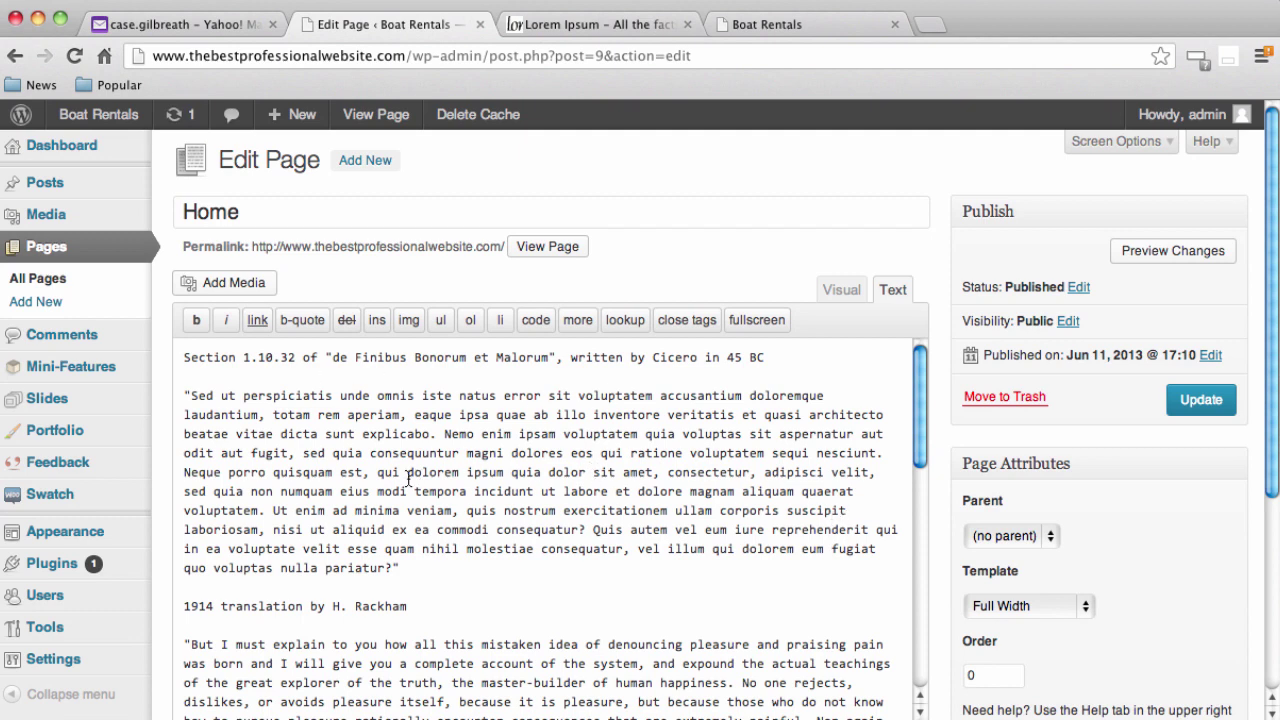
left_click(1200, 399)
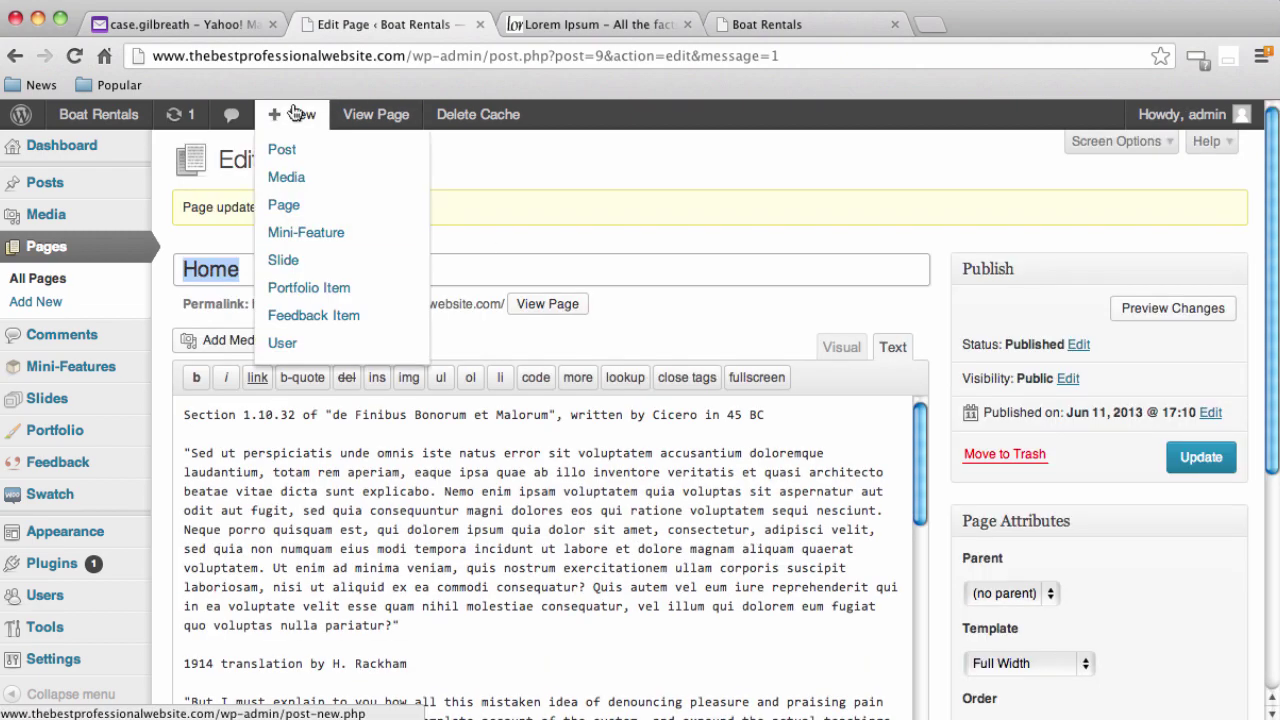
left_click(755, 34)
left_click(634, 57)
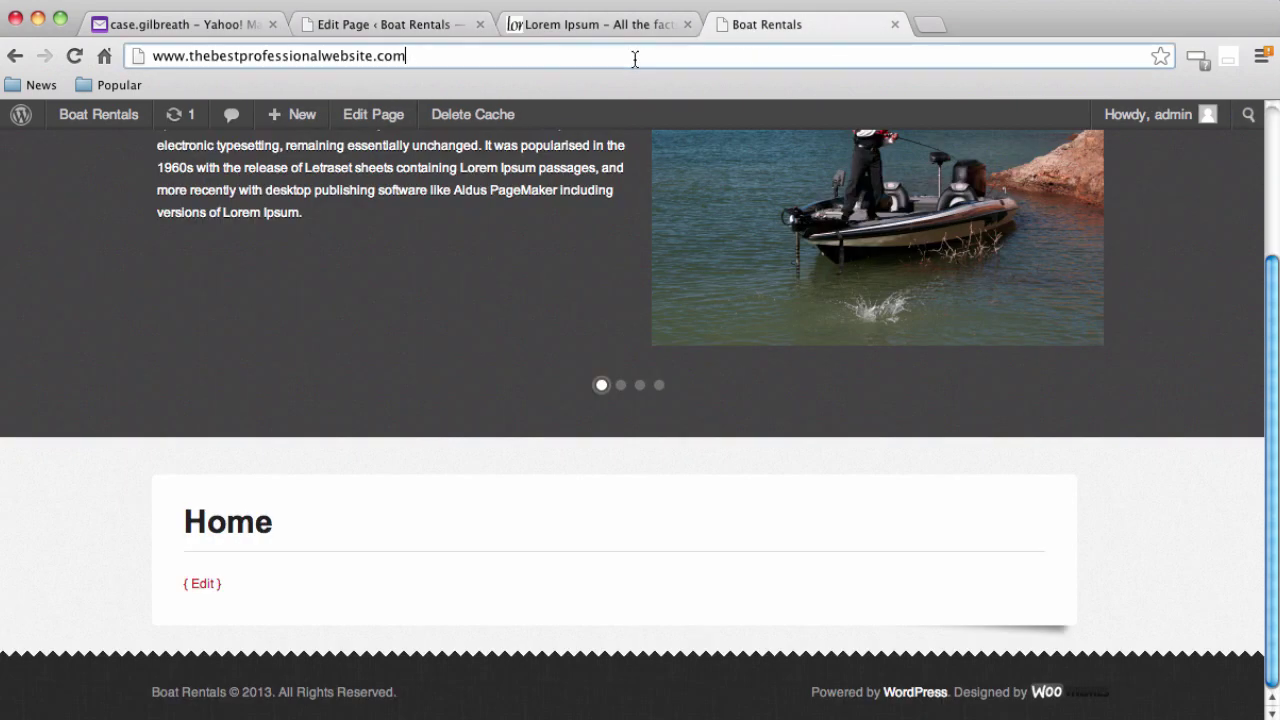
key("Return")
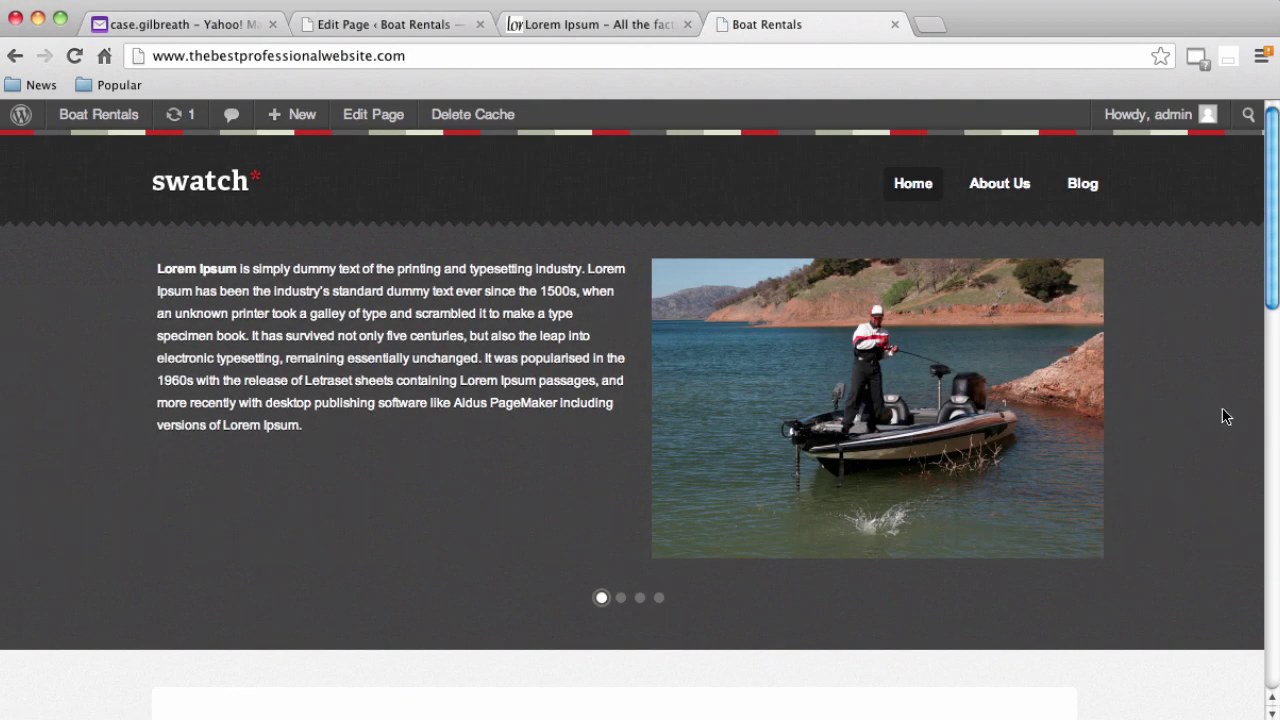
scroll(190, 350, "down", 5)
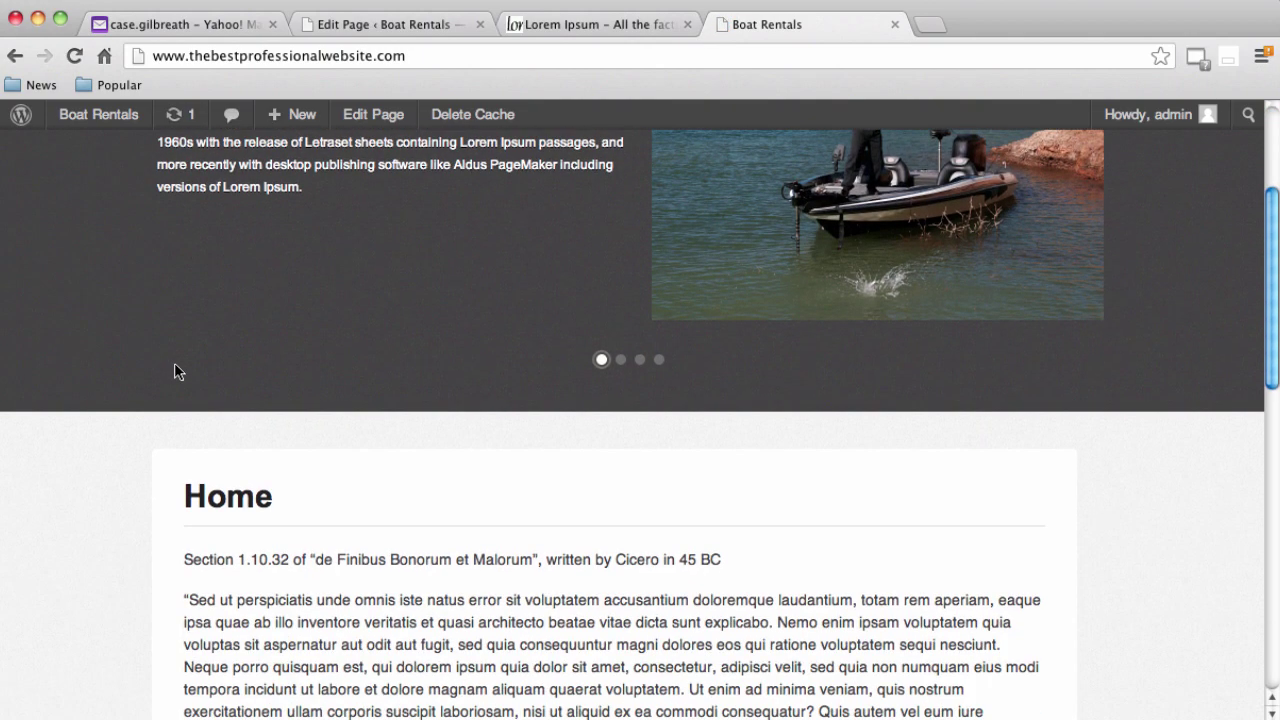
scroll(174, 372, "down", 9)
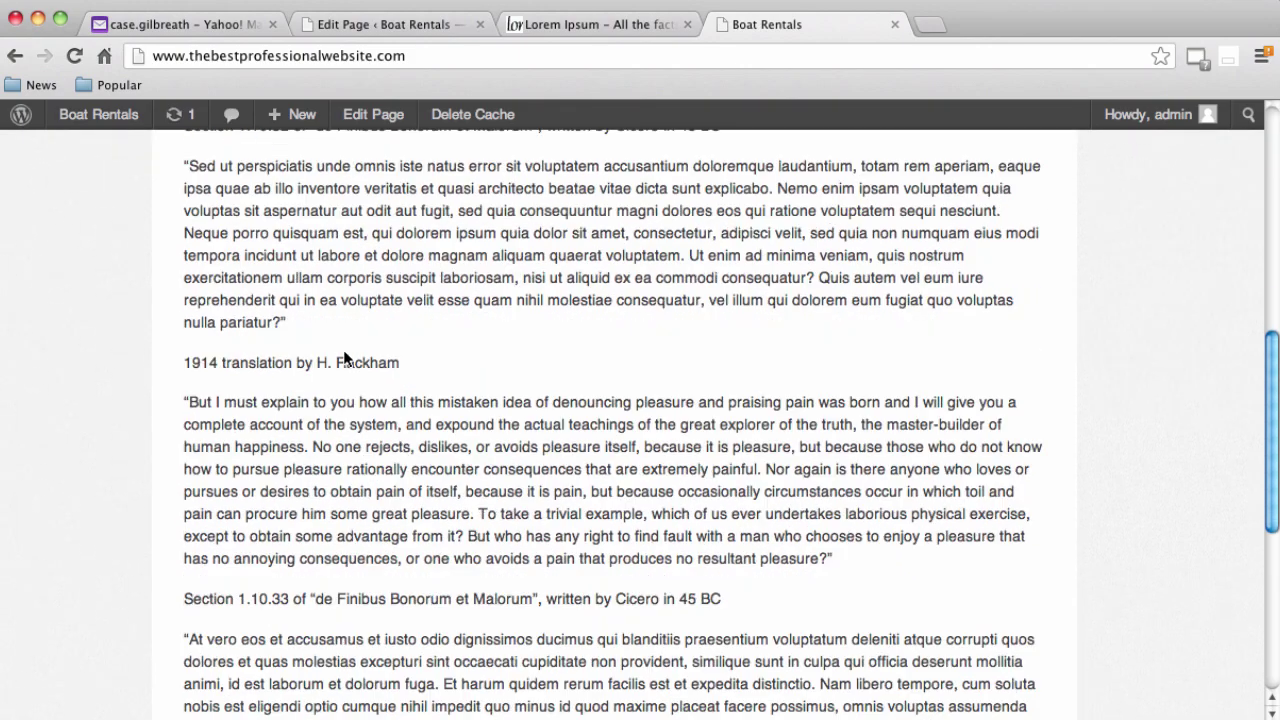
scroll(344, 358, "down", 4)
scroll(344, 415, "up", 7)
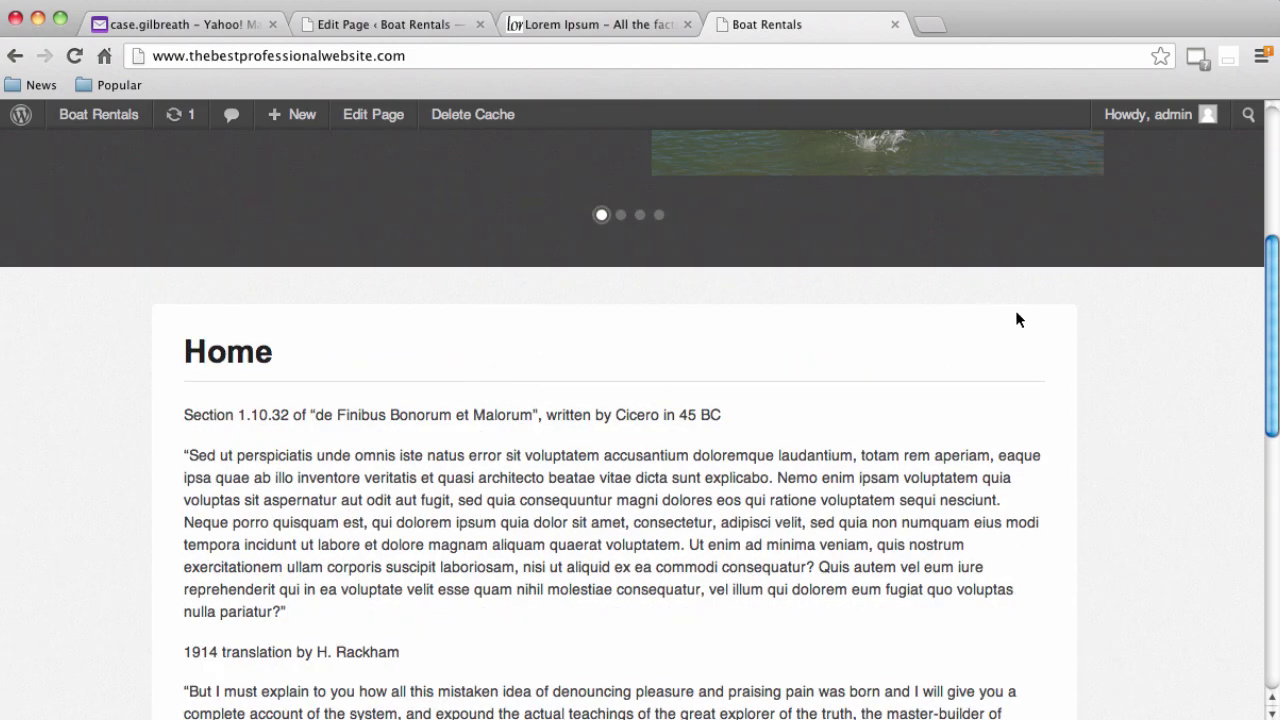
scroll(1064, 540, "down", 10)
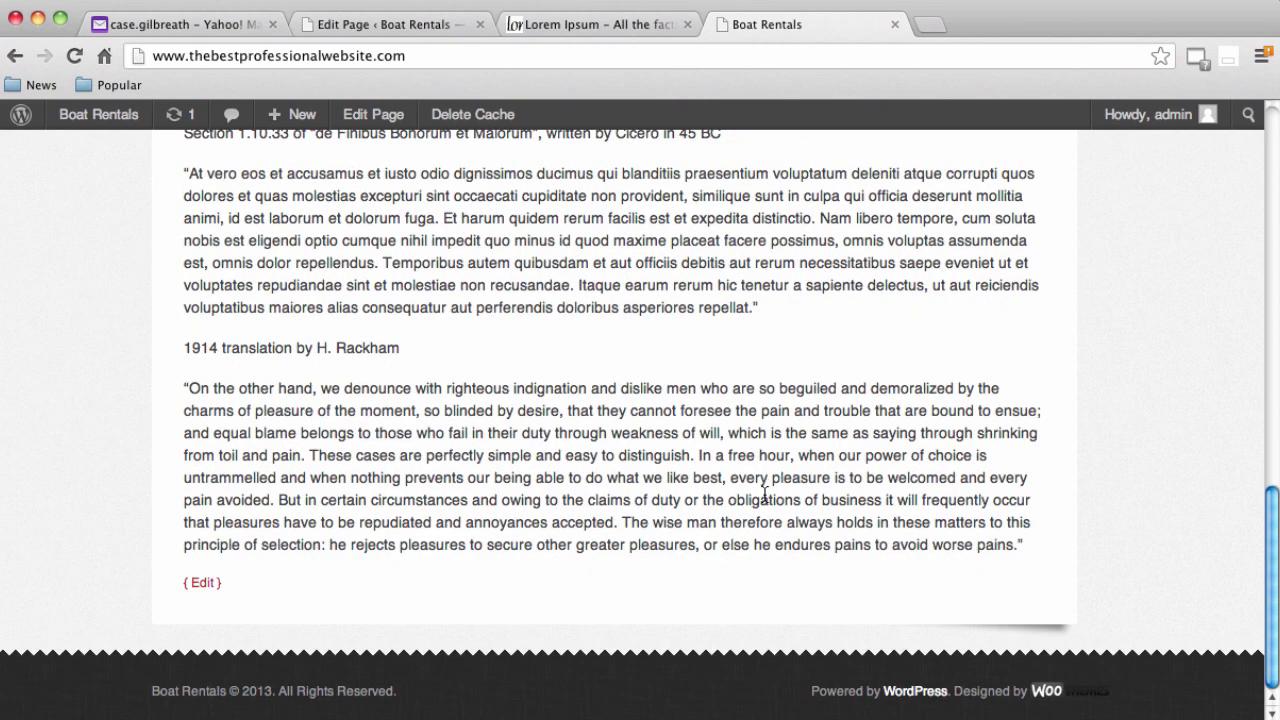
scroll(763, 482, "up", 10)
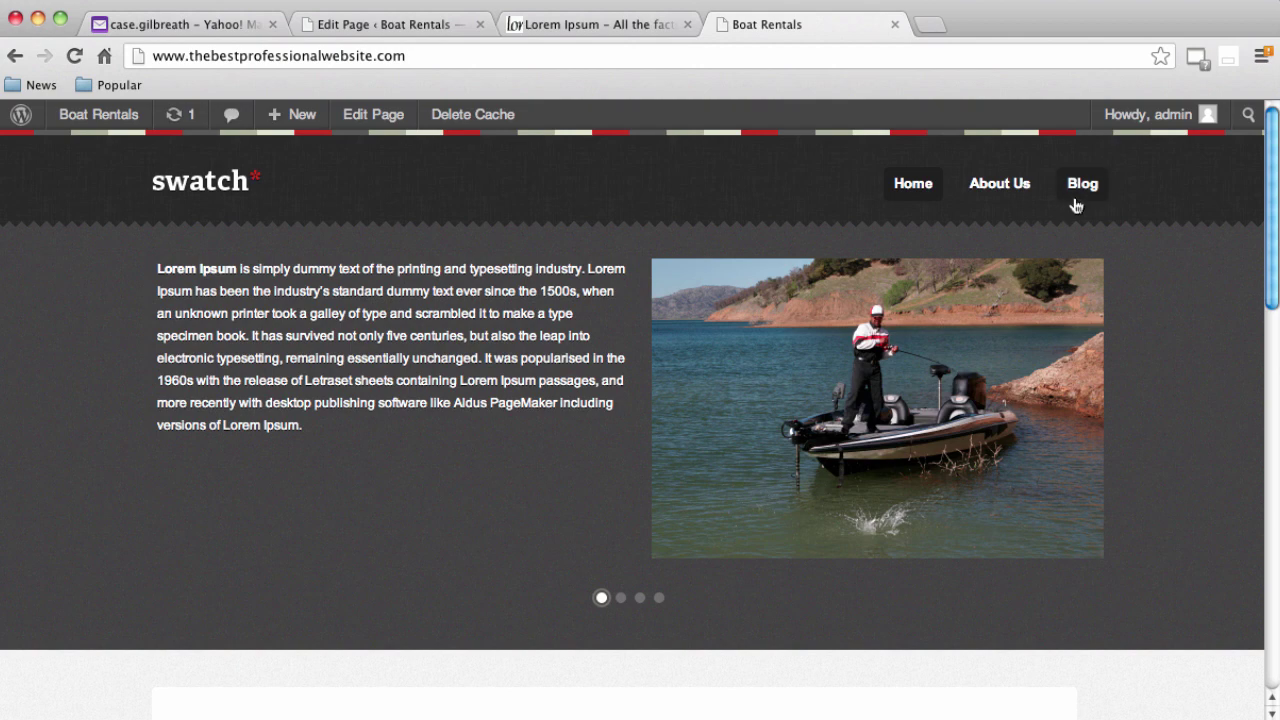
scroll(921, 320, "down", 5)
scroll(921, 333, "down", 2)
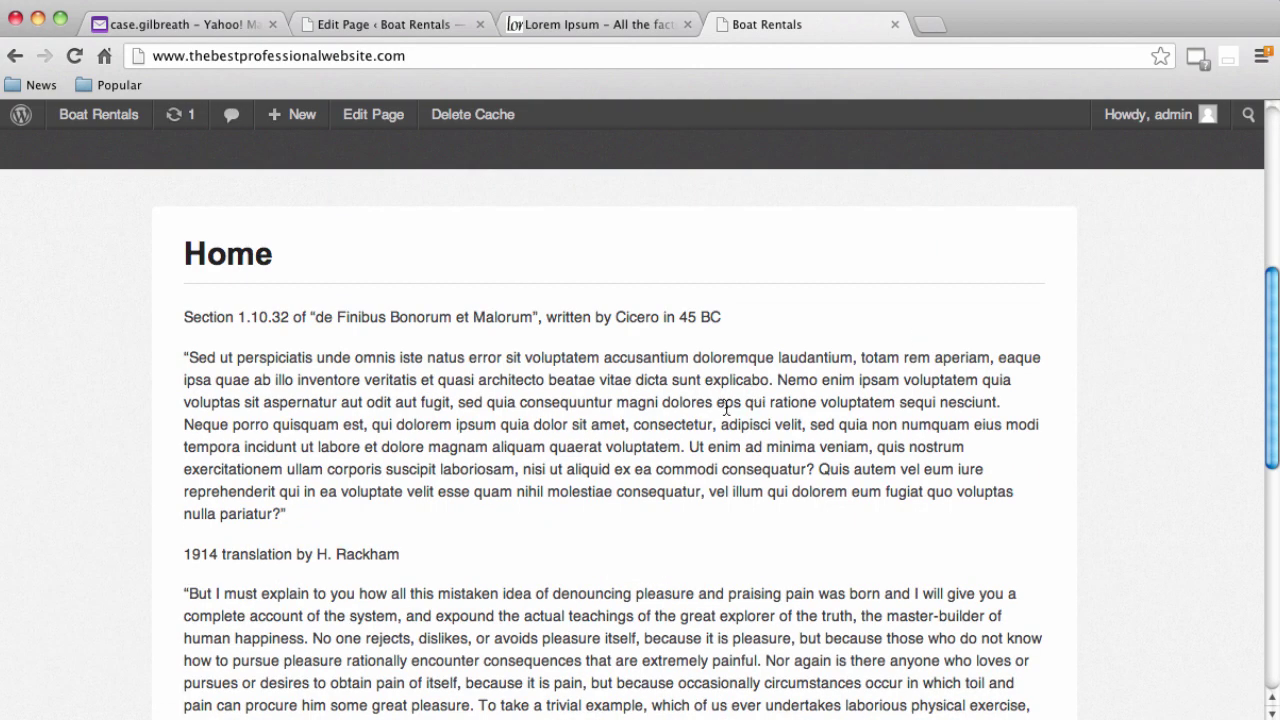
scroll(727, 407, "down", 12)
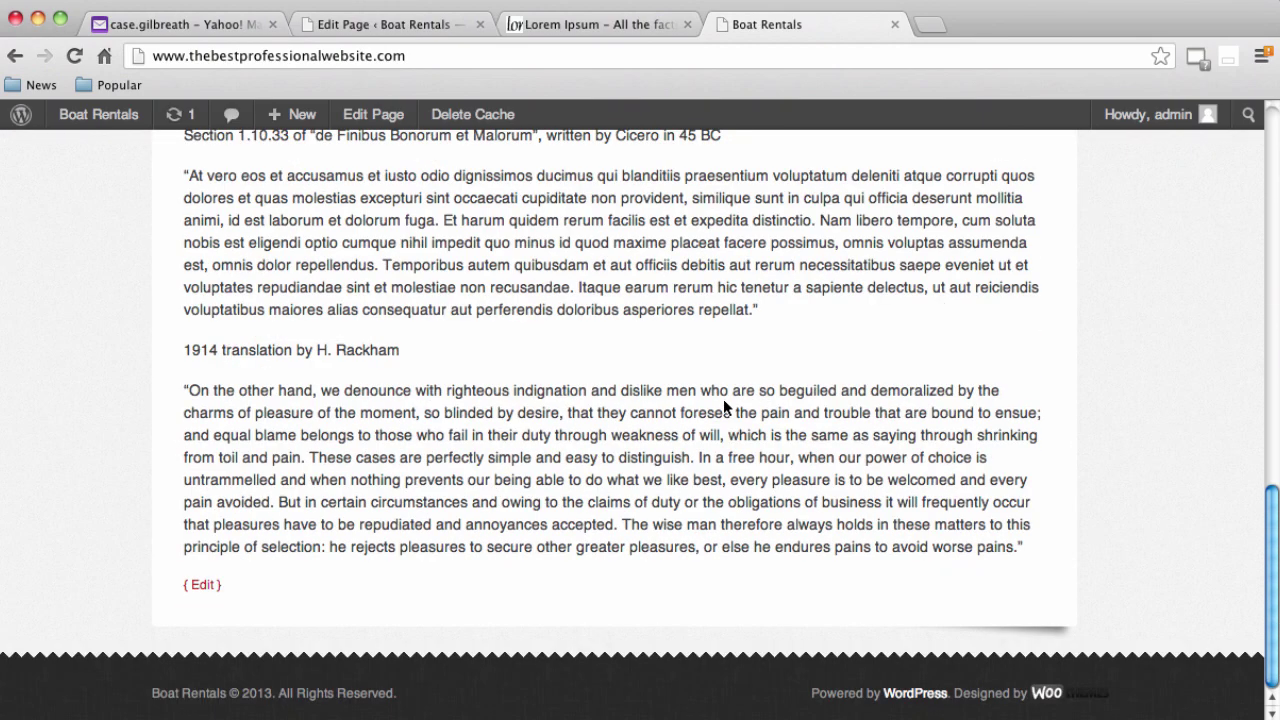
scroll(723, 399, "up", 15)
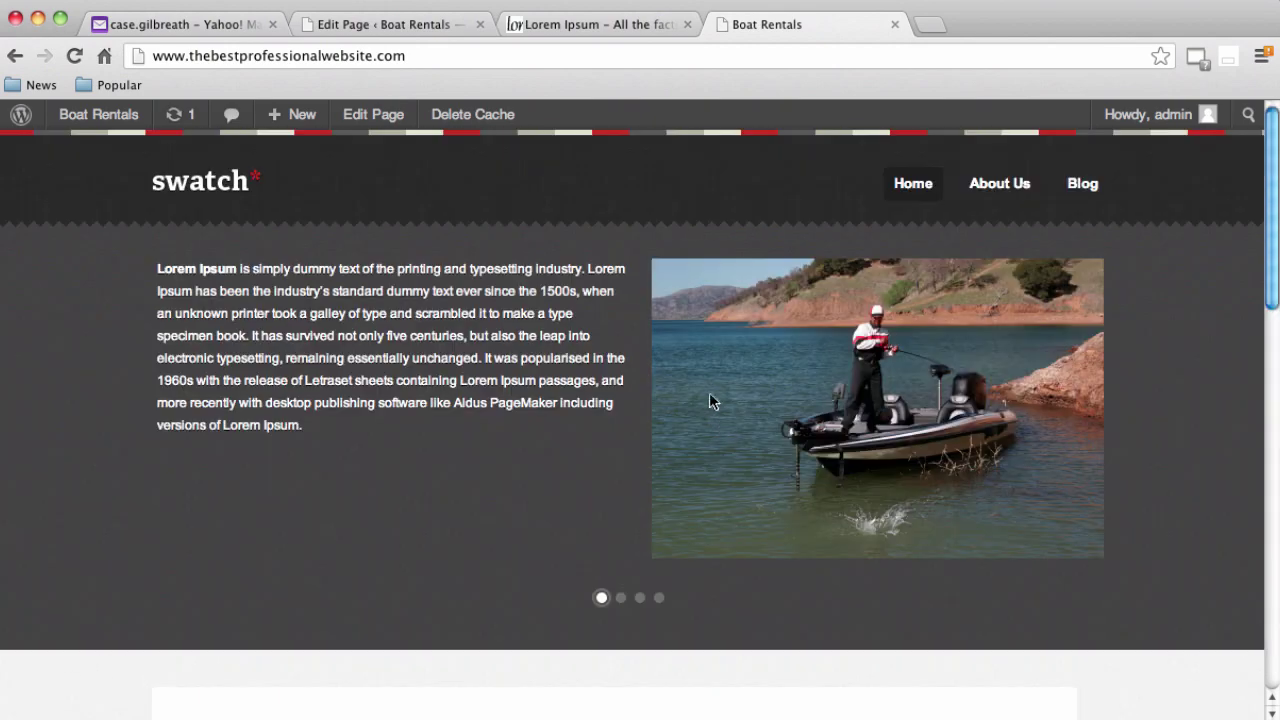
left_click(386, 24)
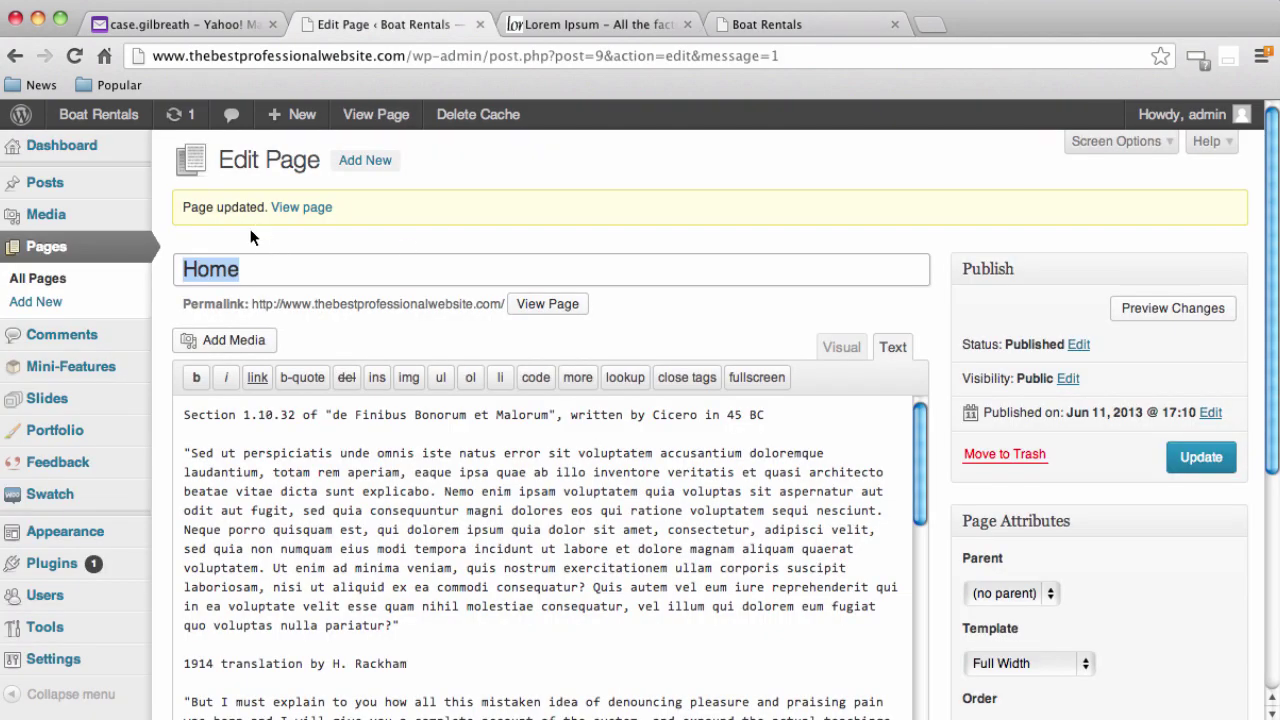
Move the Hello world! post to the trash and start a blank new post
left_click(50, 188)
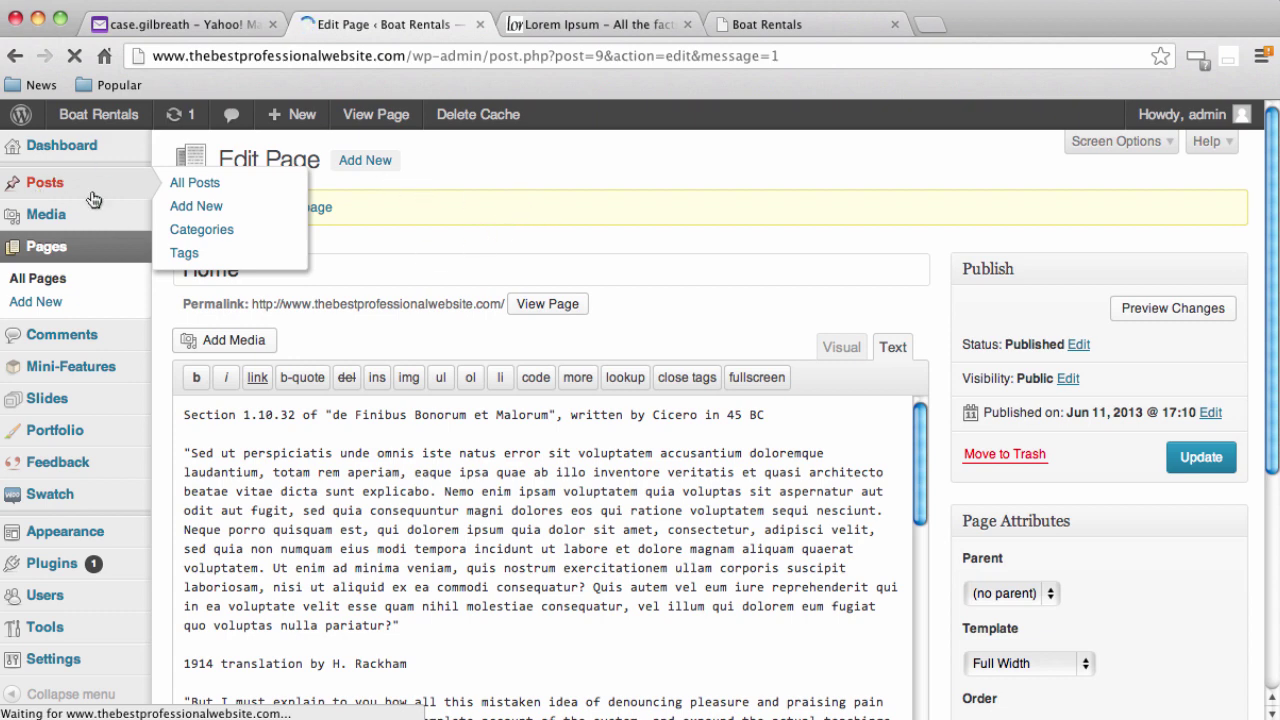
mouse_move(443, 320)
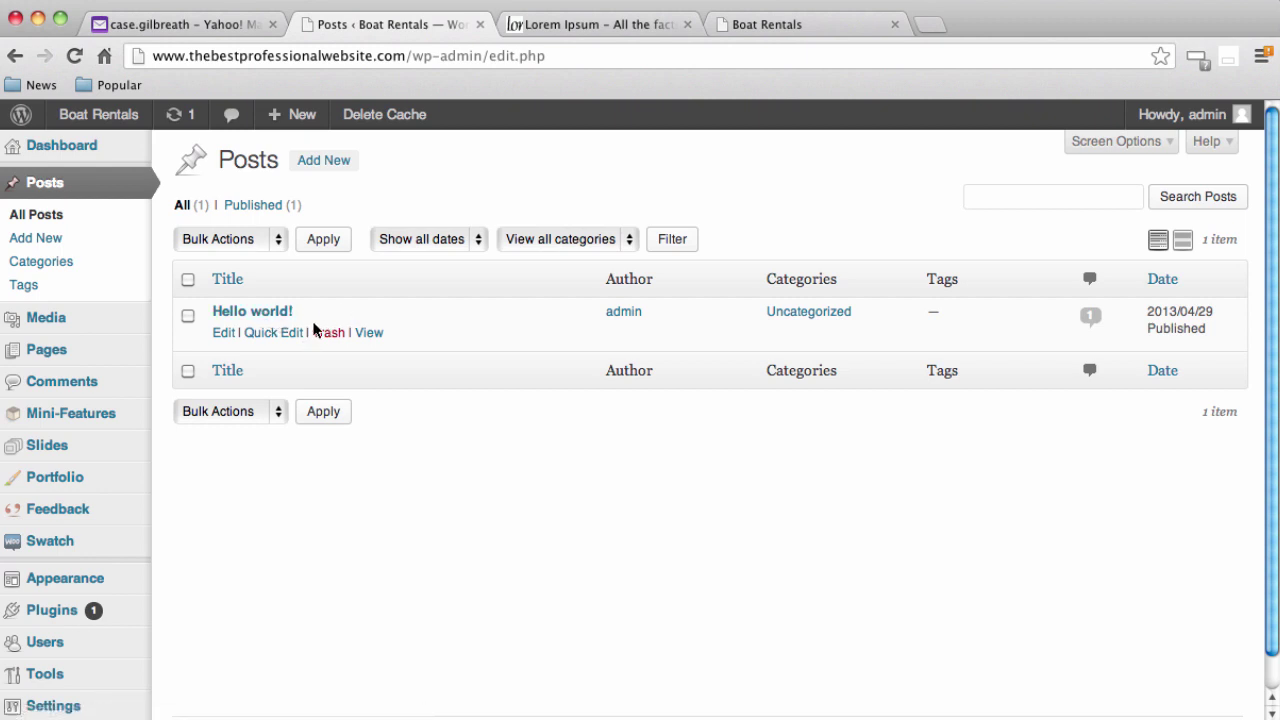
left_click(338, 337)
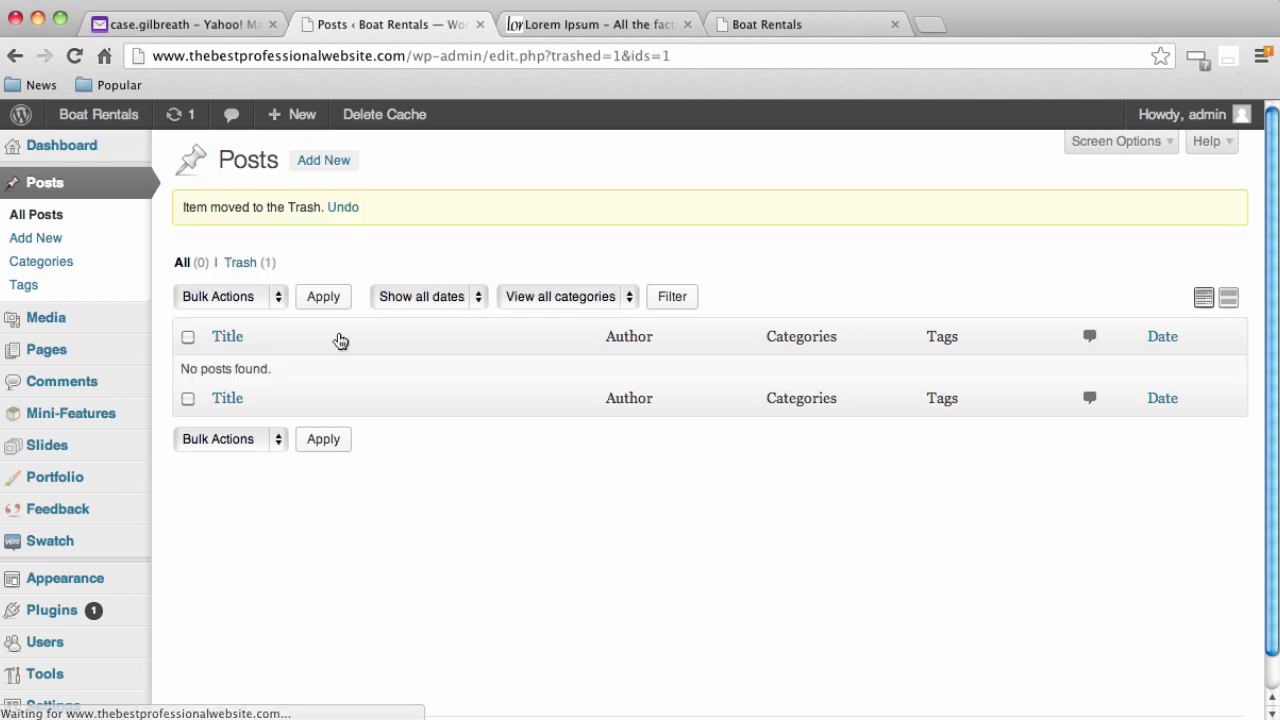
left_click(322, 162)
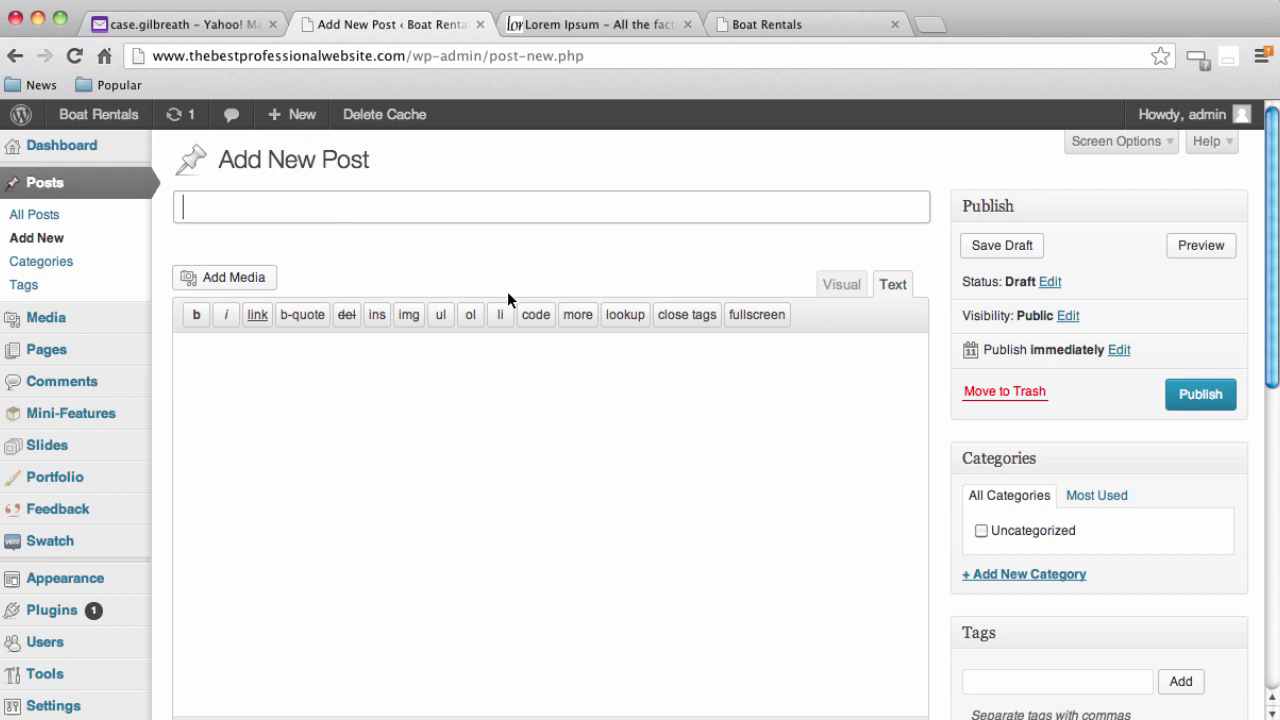
Title the post 'My new website' and write a welcome about taking people boating
type("My new websit")
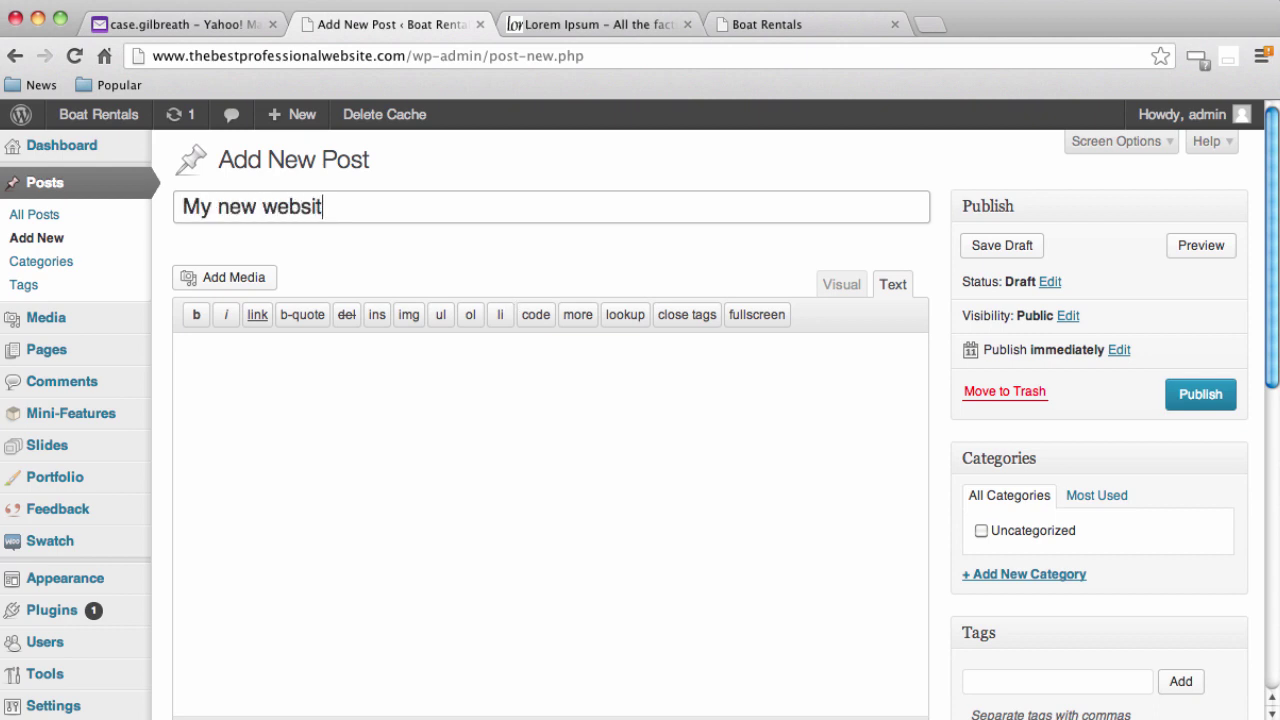
type("e")
key("Tab")
type("Welcome every")
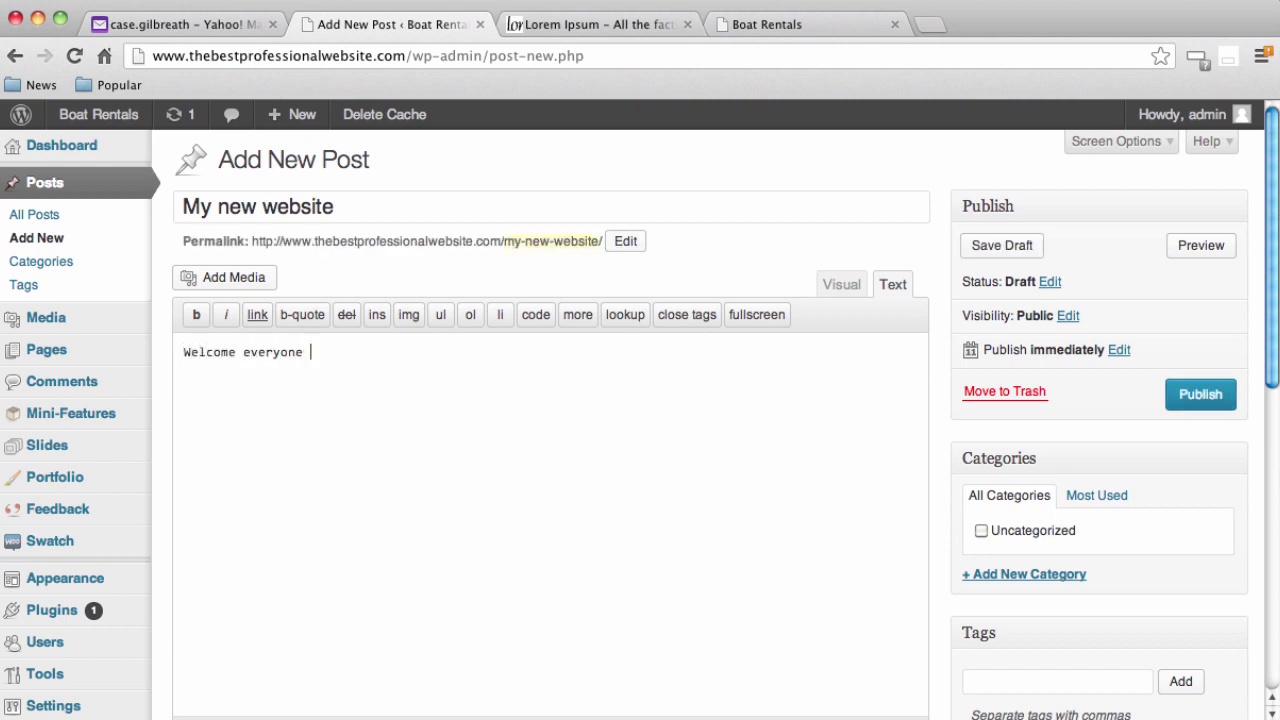
type("one to the new site. We are ready")
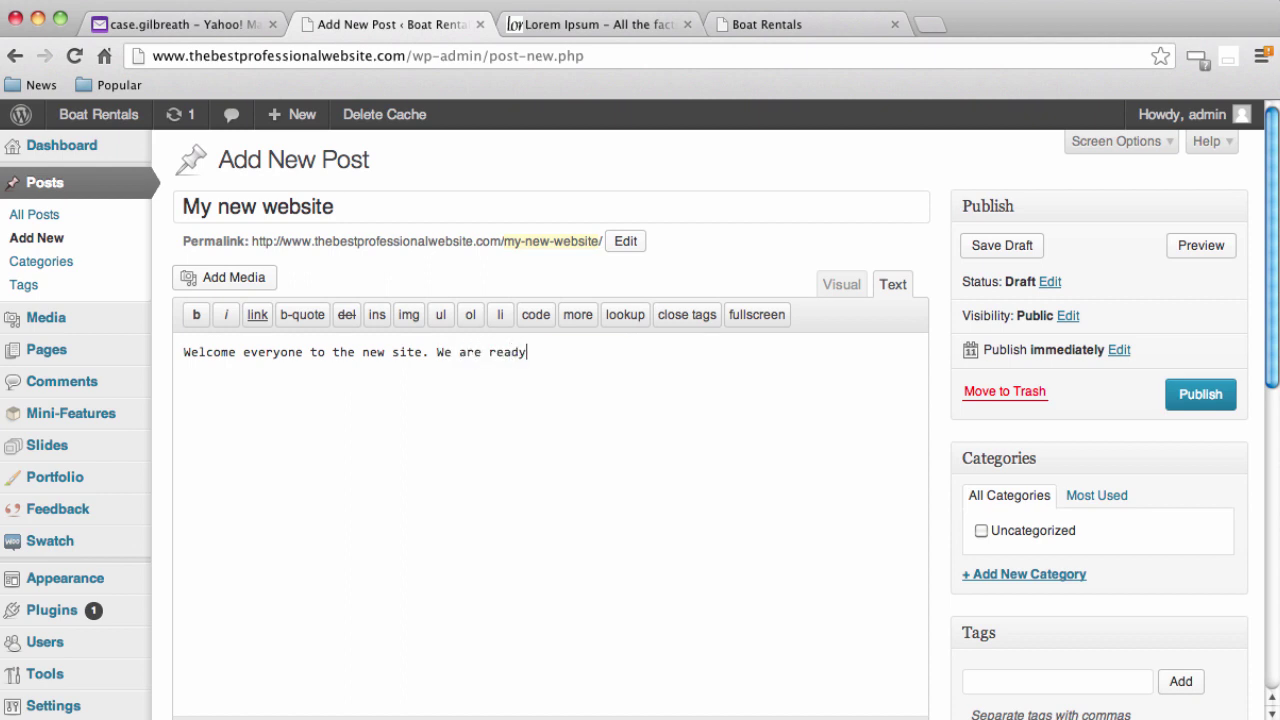
type(" to start taking peopl")
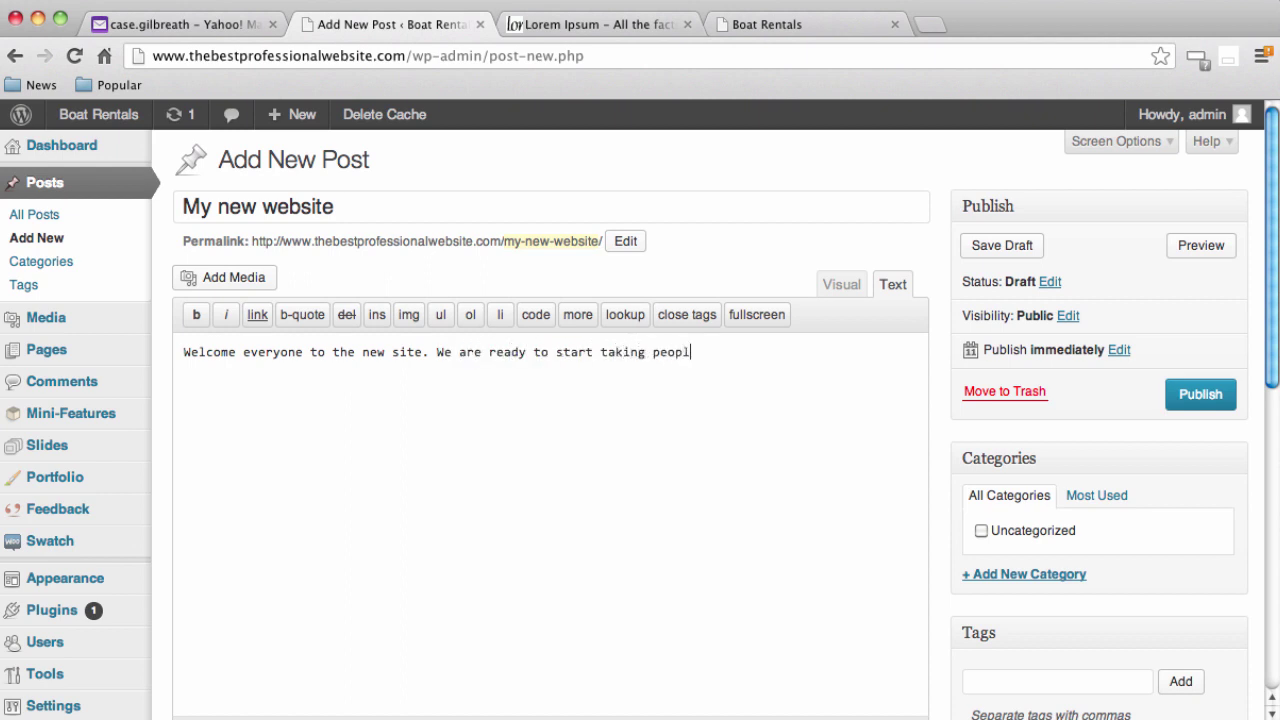
type("e boating!!")
Publish the post and confirm the Post published notice
left_click(1201, 396)
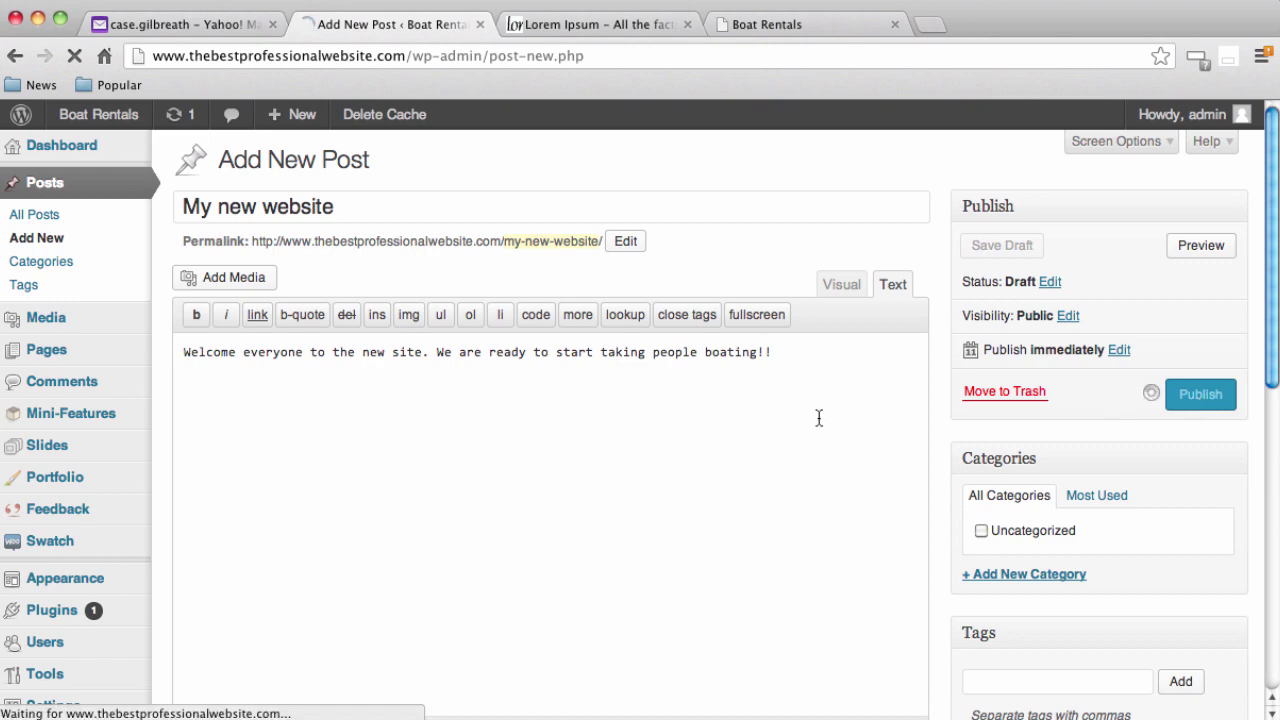
scroll(786, 434, "down", 5)
scroll(786, 432, "down", 7)
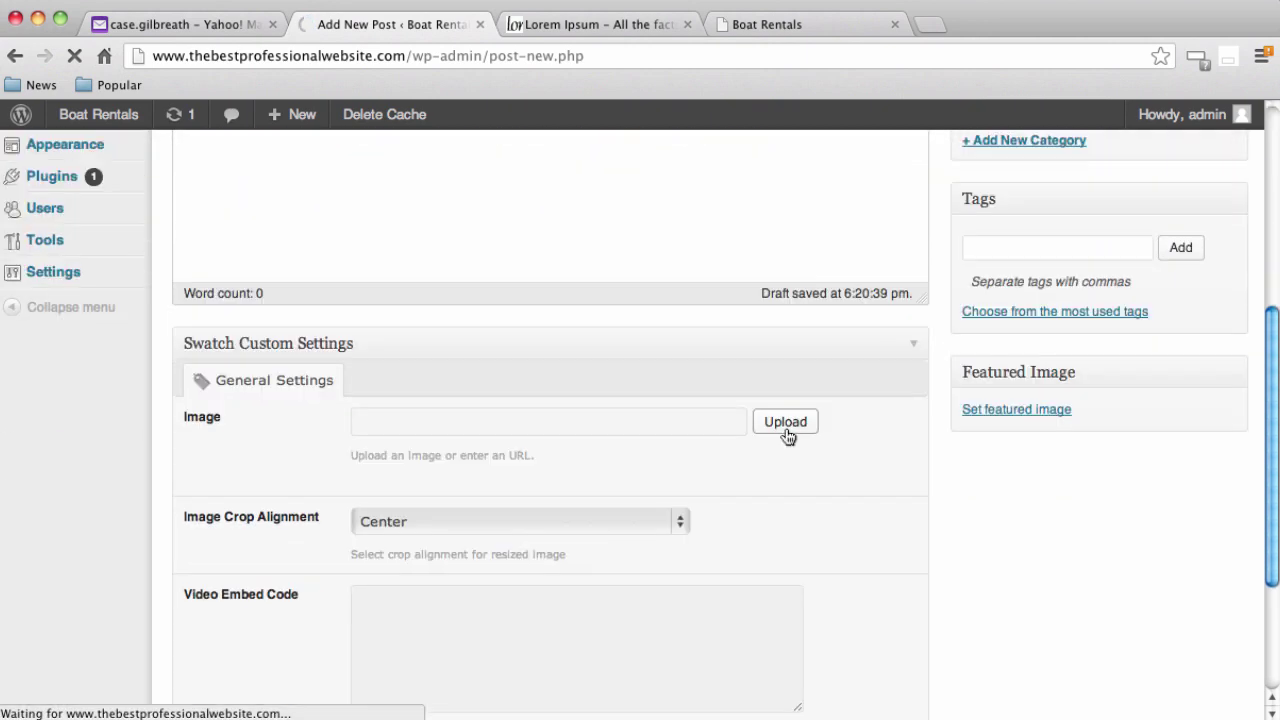
scroll(852, 450, "down", 5)
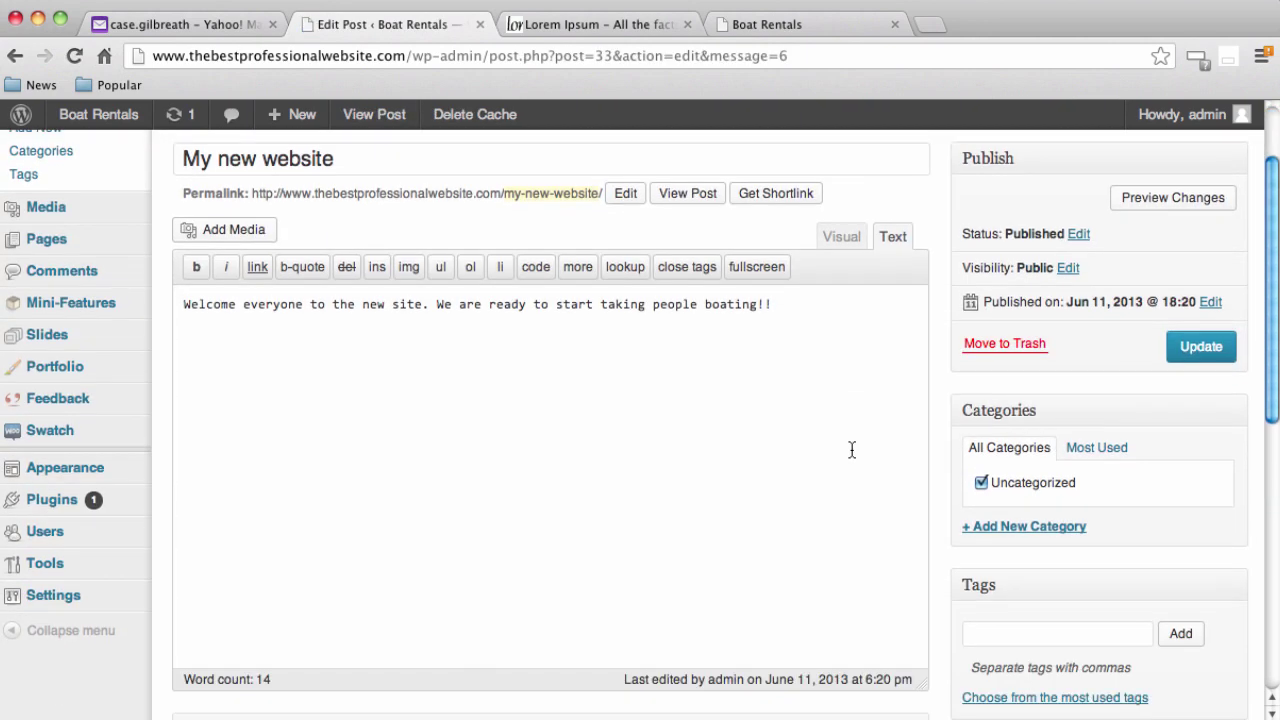
scroll(852, 450, "up", 3)
scroll(852, 450, "up", 3)
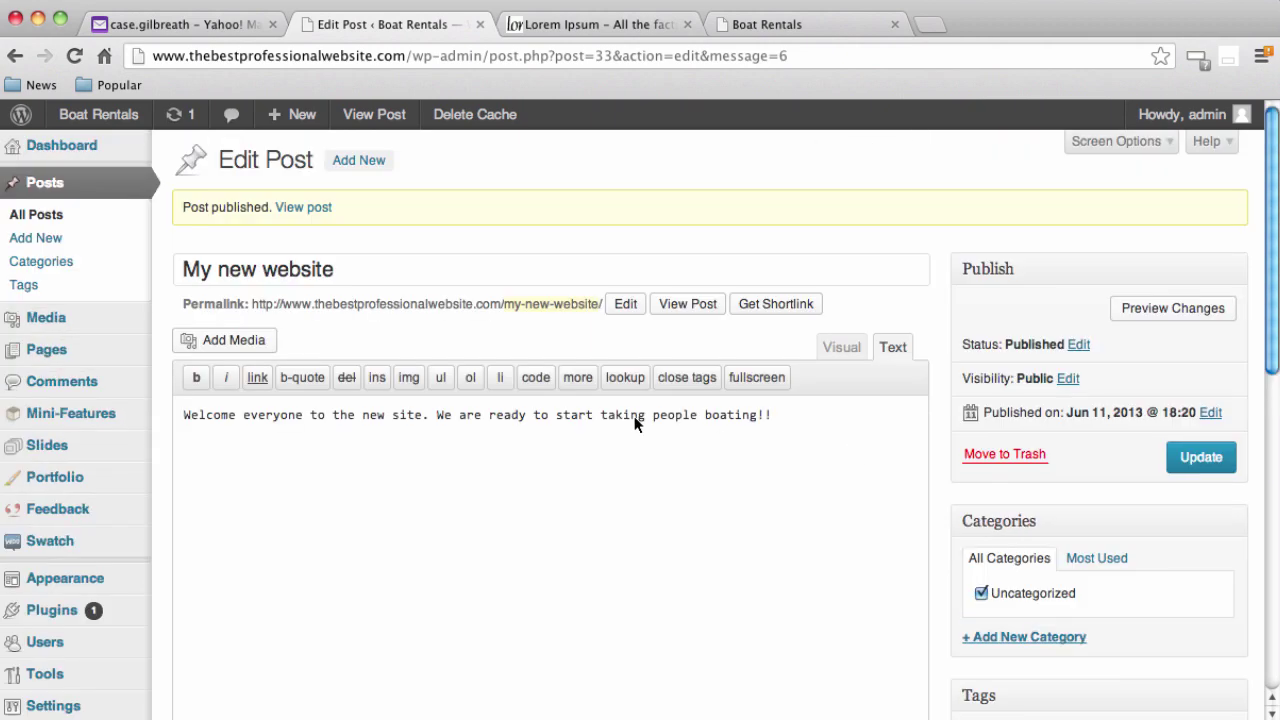
On the live Boat Rentals site, read the My new website post on Blog, then return Home
left_click(790, 24)
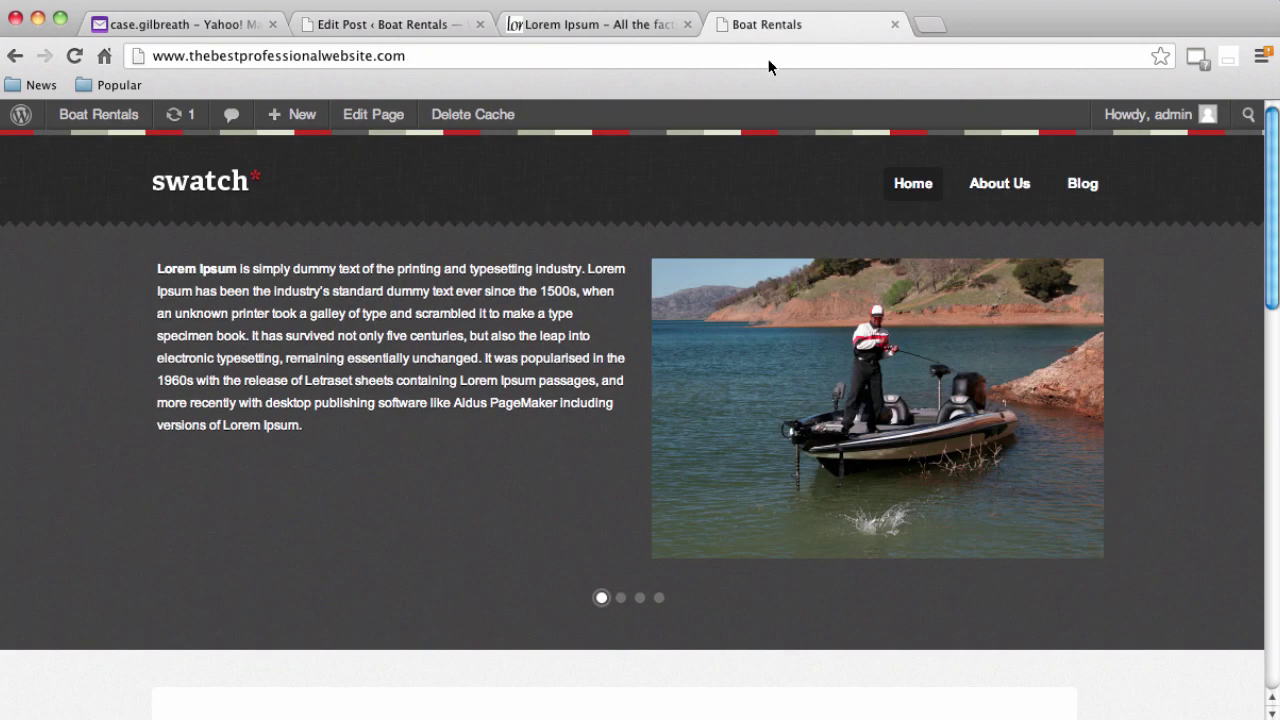
left_click(1084, 186)
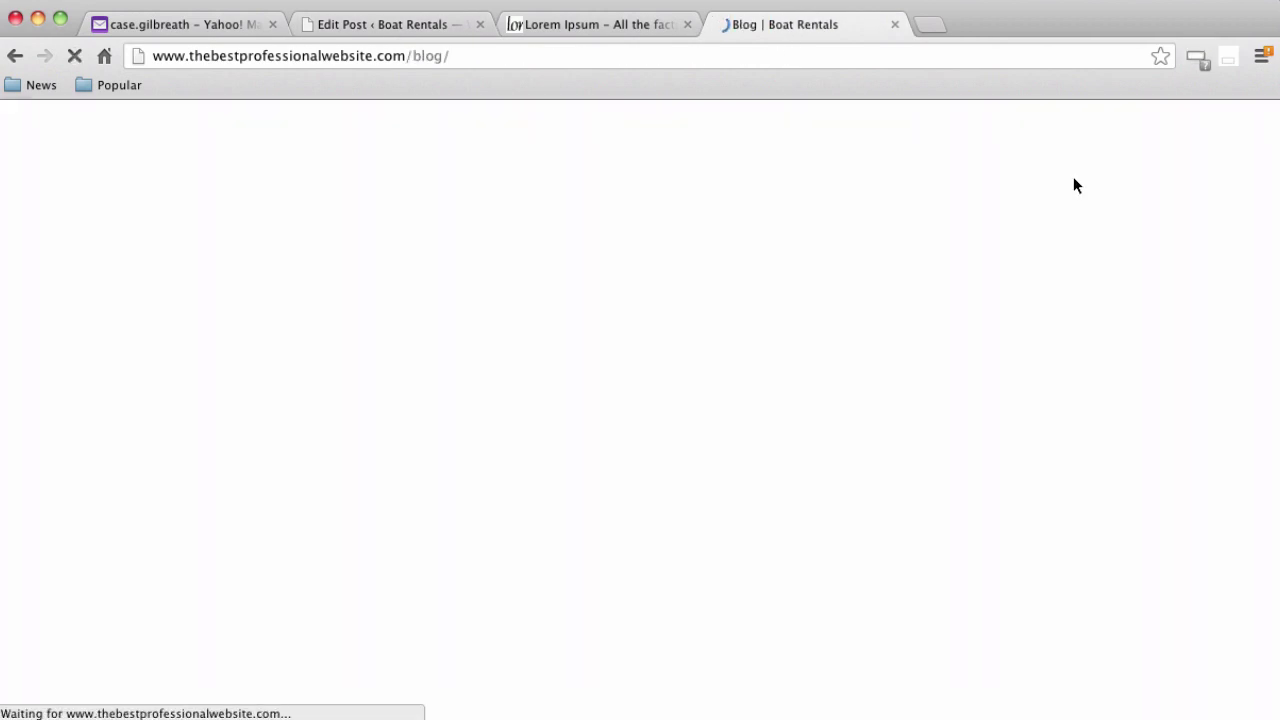
scroll(556, 400, "down", 5)
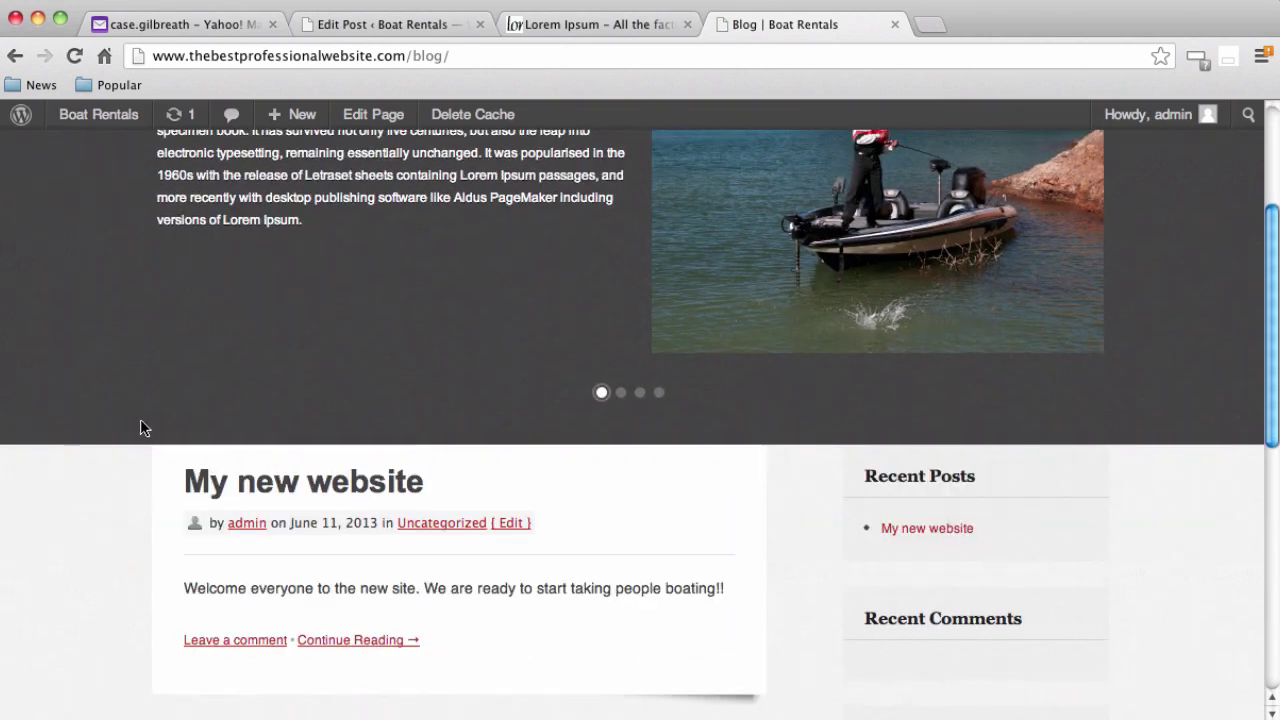
scroll(346, 369, "up", 5)
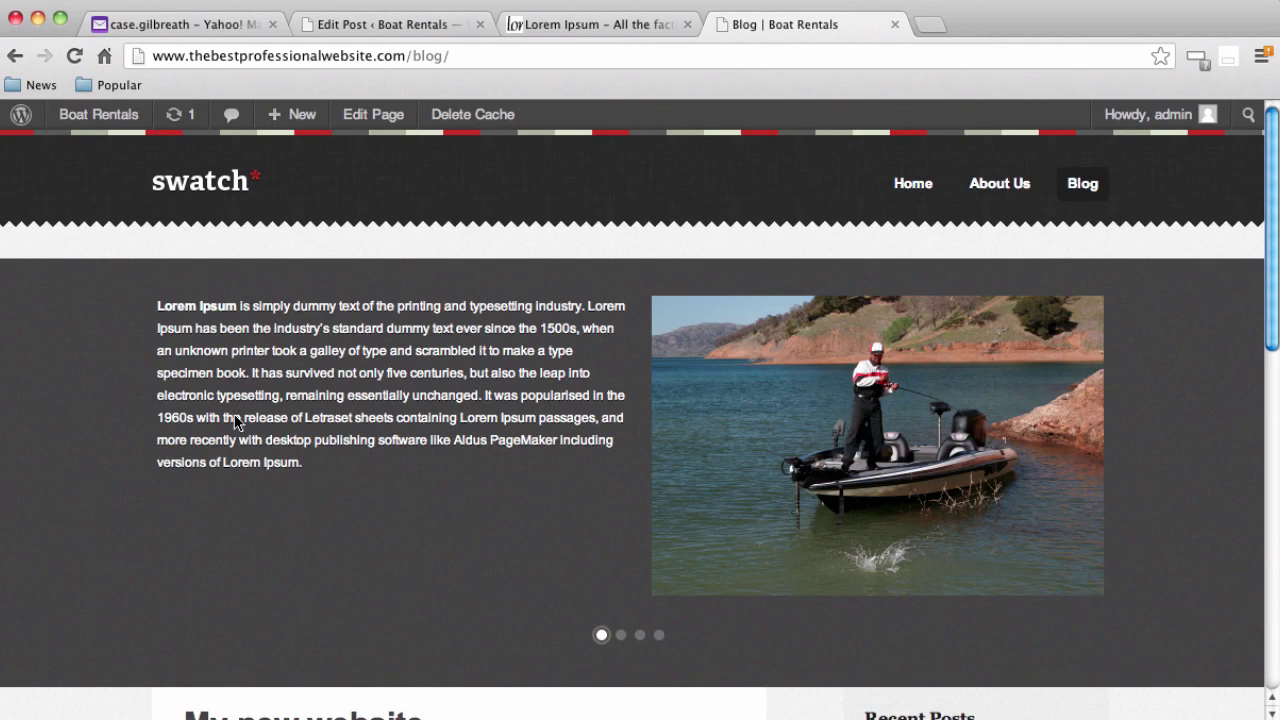
scroll(81, 468, "down", 4)
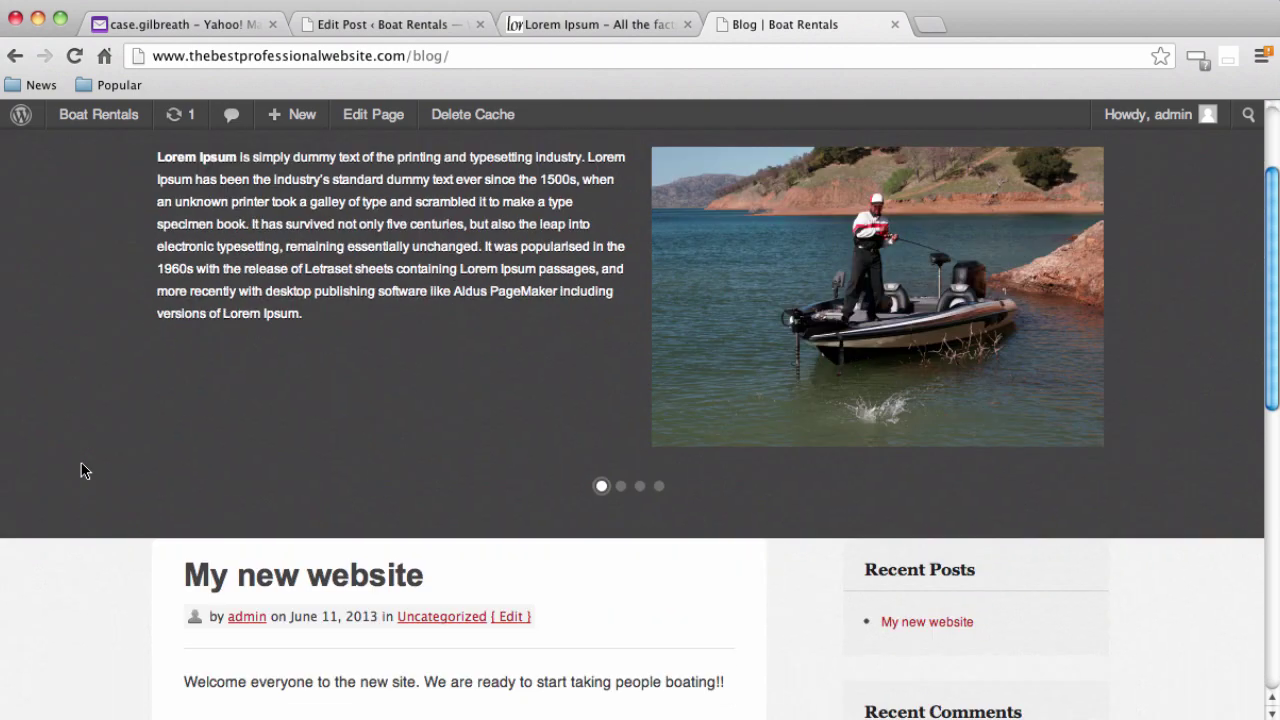
scroll(266, 396, "down", 1)
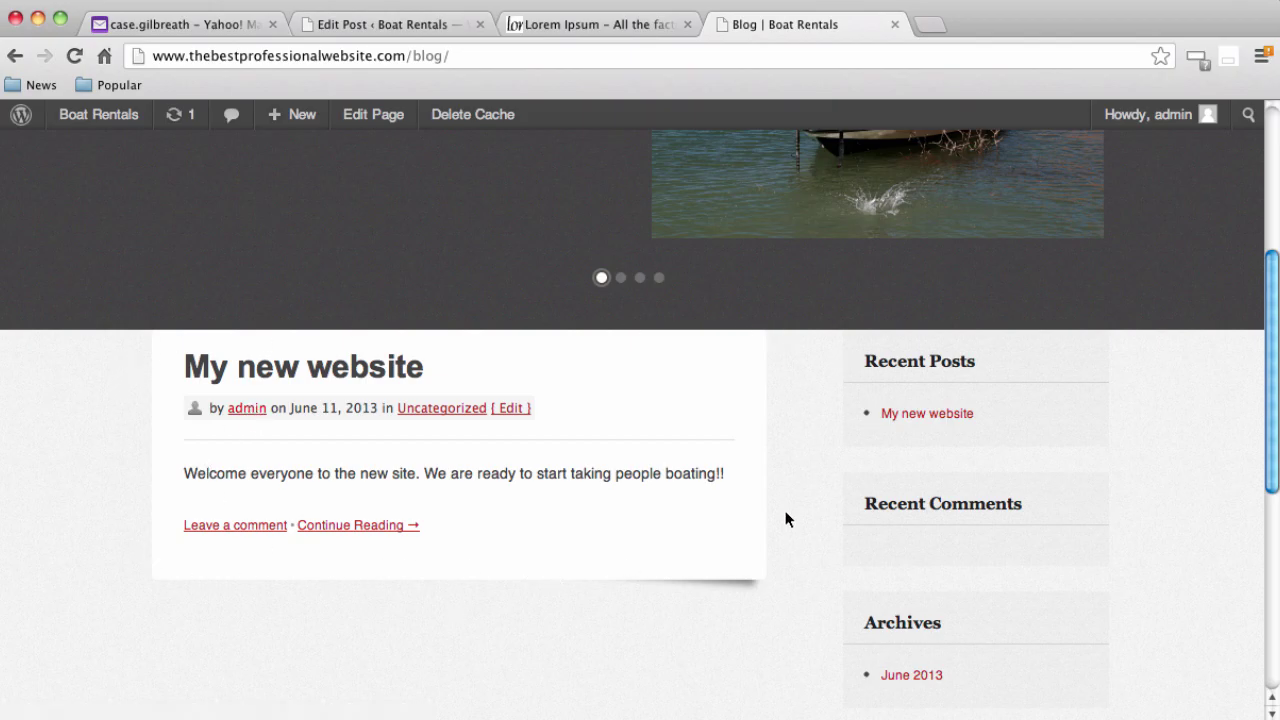
scroll(788, 537, "down", 3)
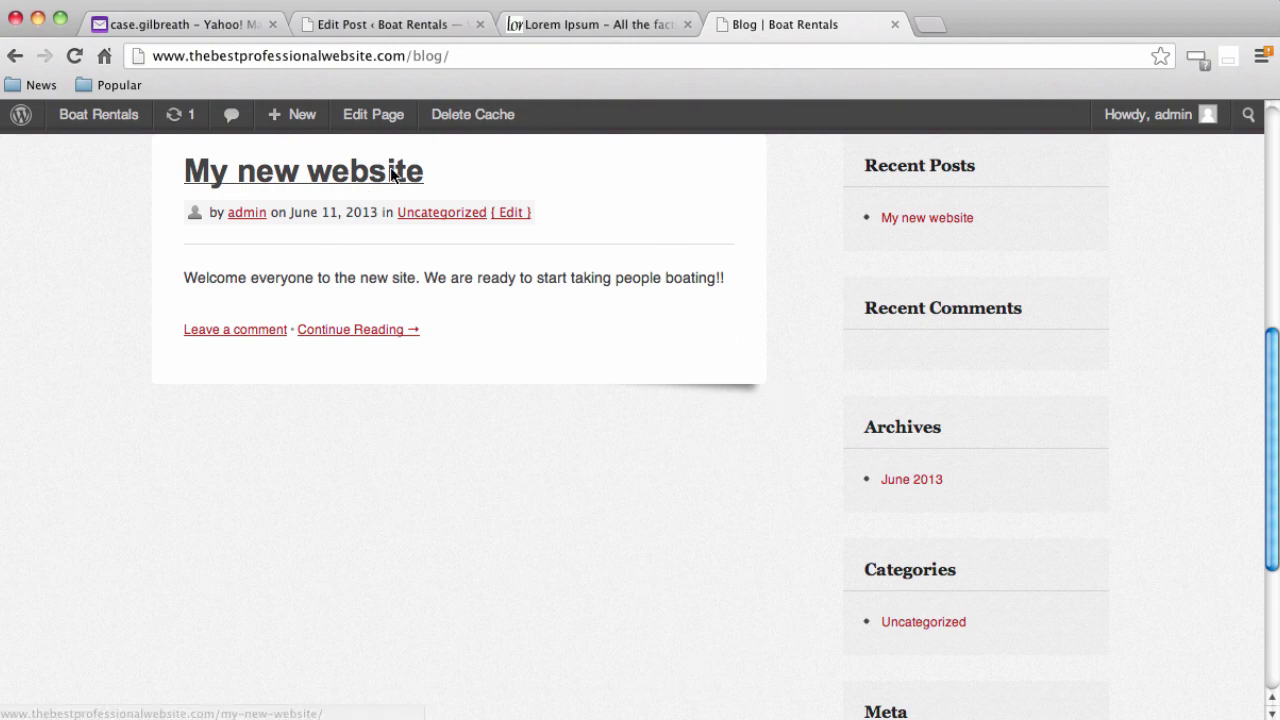
scroll(518, 428, "down", 5)
scroll(511, 459, "up", 13)
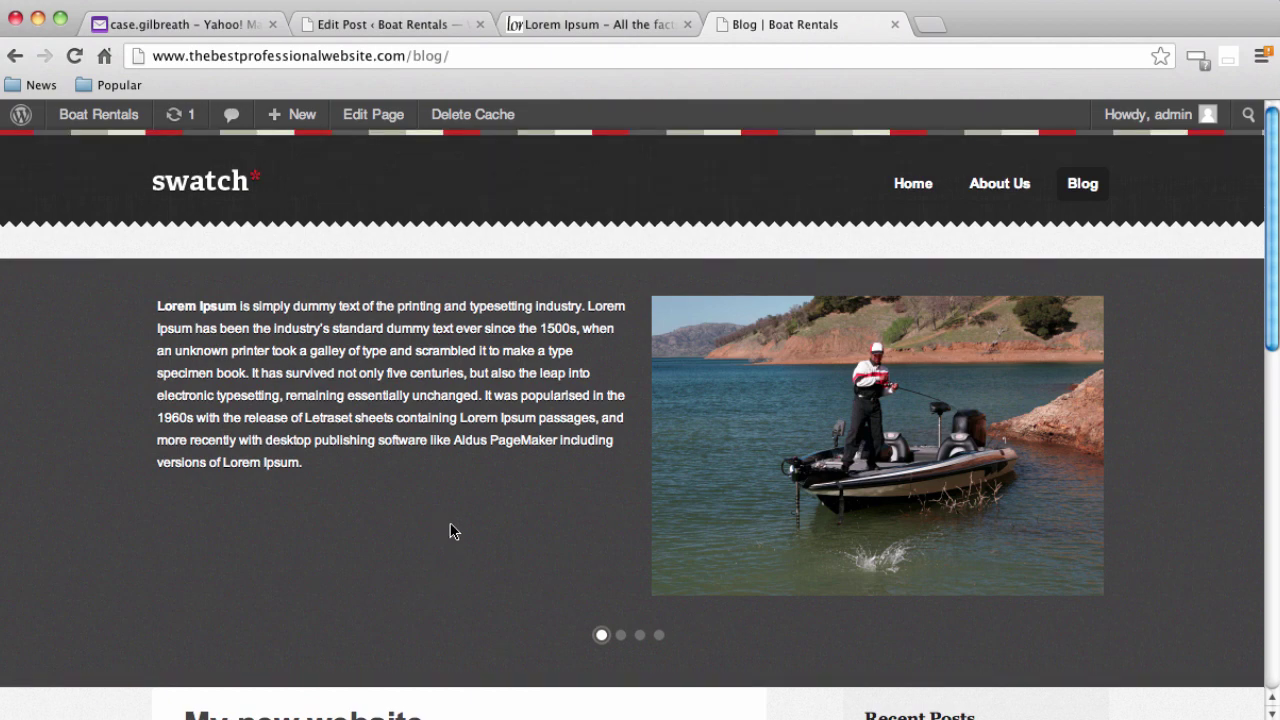
left_click(912, 182)
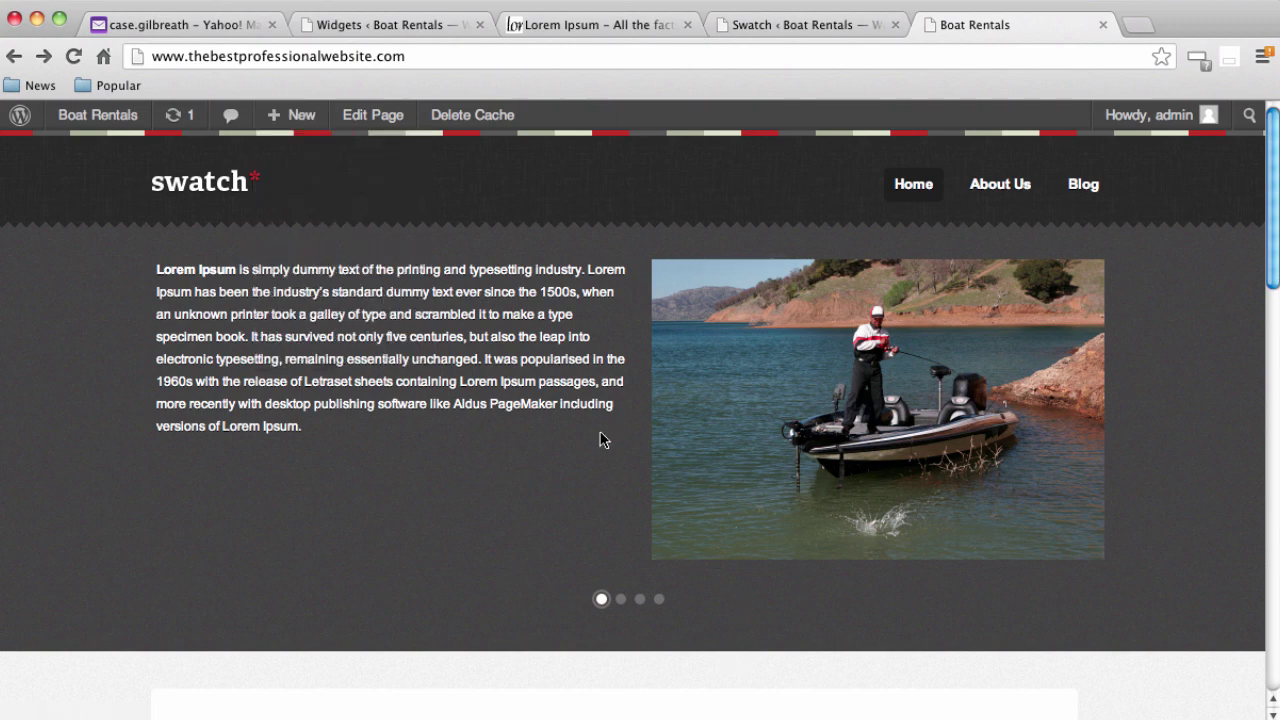
Switch to the Appearance > Widgets admin screen showing the Primary and Homepage areas
left_click(411, 31)
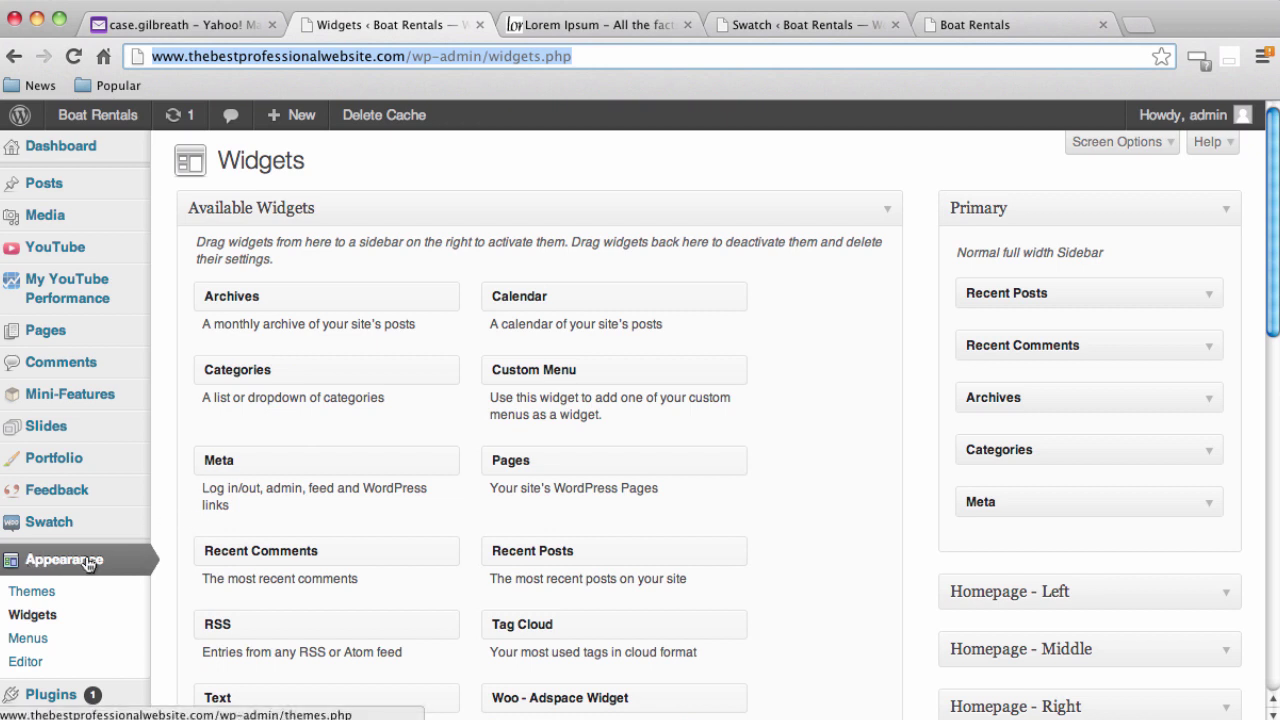
scroll(100, 556, "down", 2)
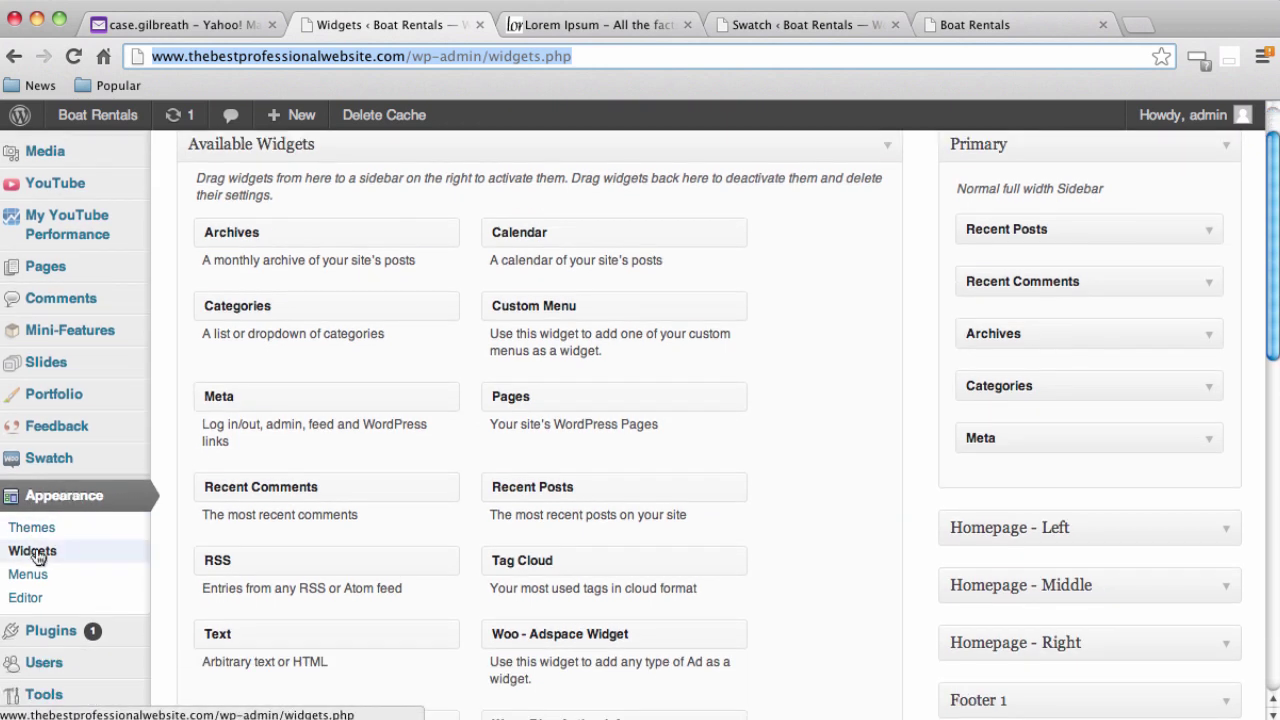
scroll(451, 575, "up", 2)
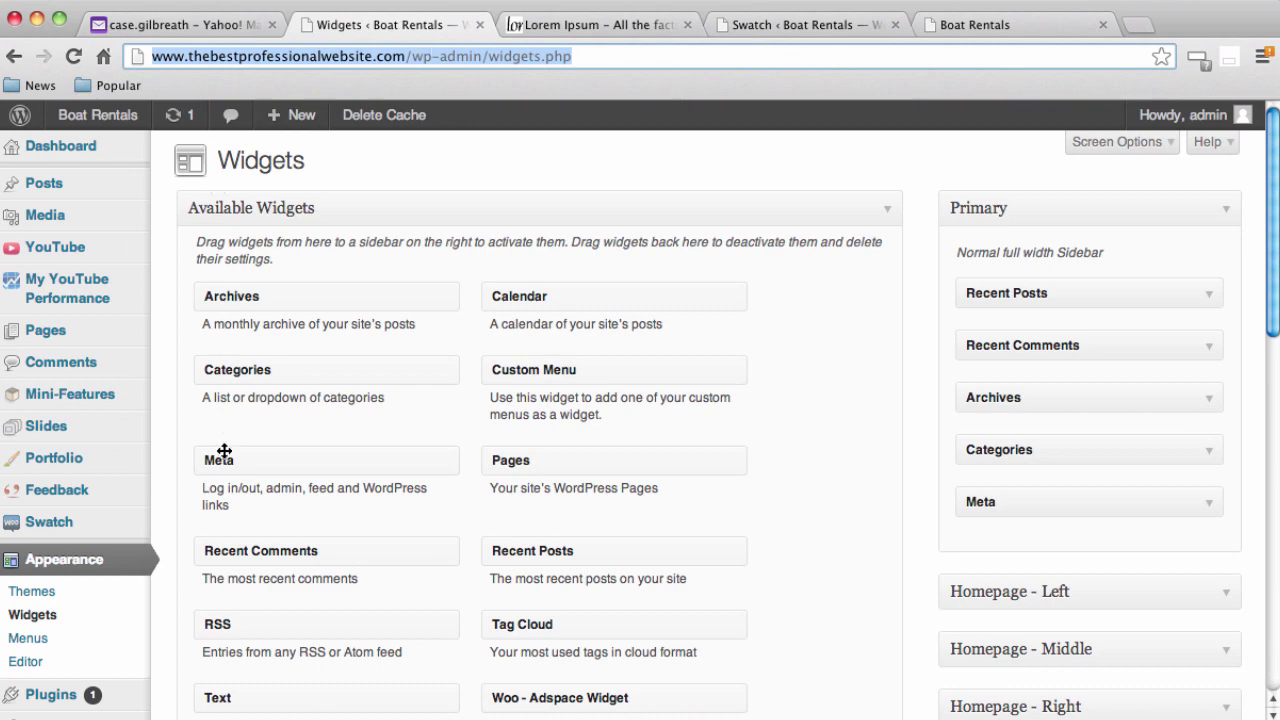
scroll(234, 494, "down", 5)
scroll(267, 556, "down", 4)
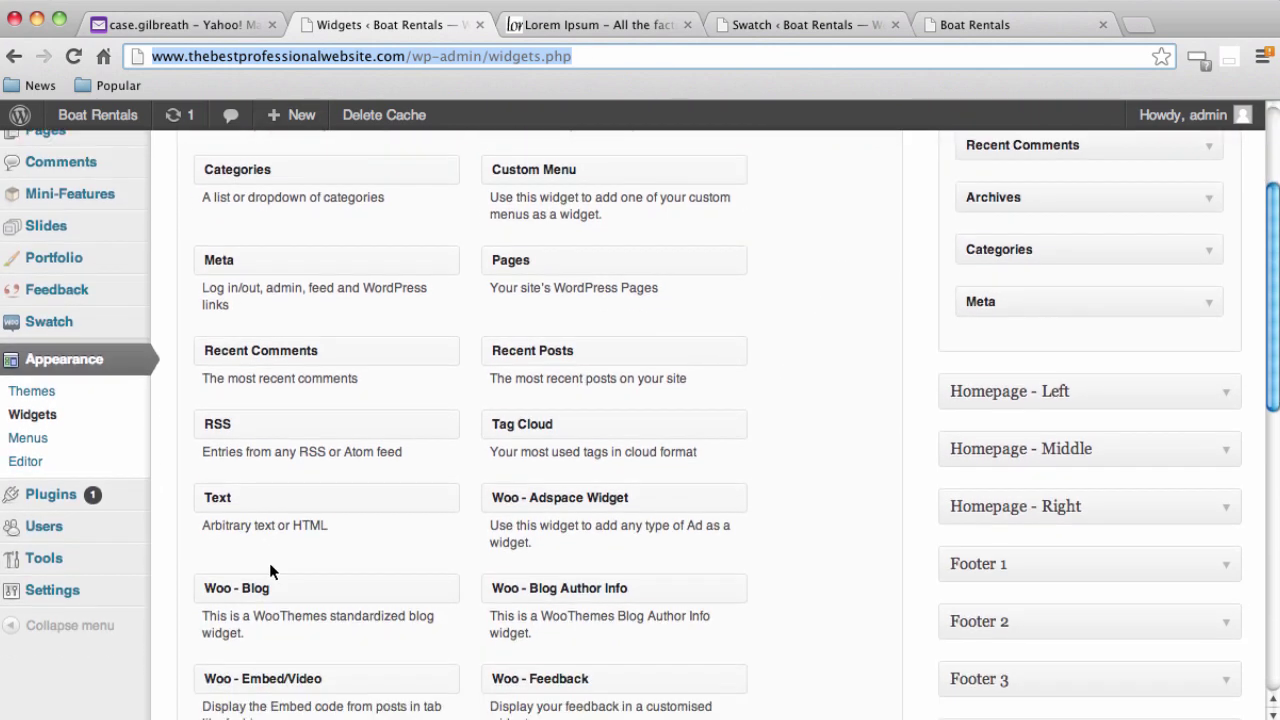
scroll(407, 652, "down", 4)
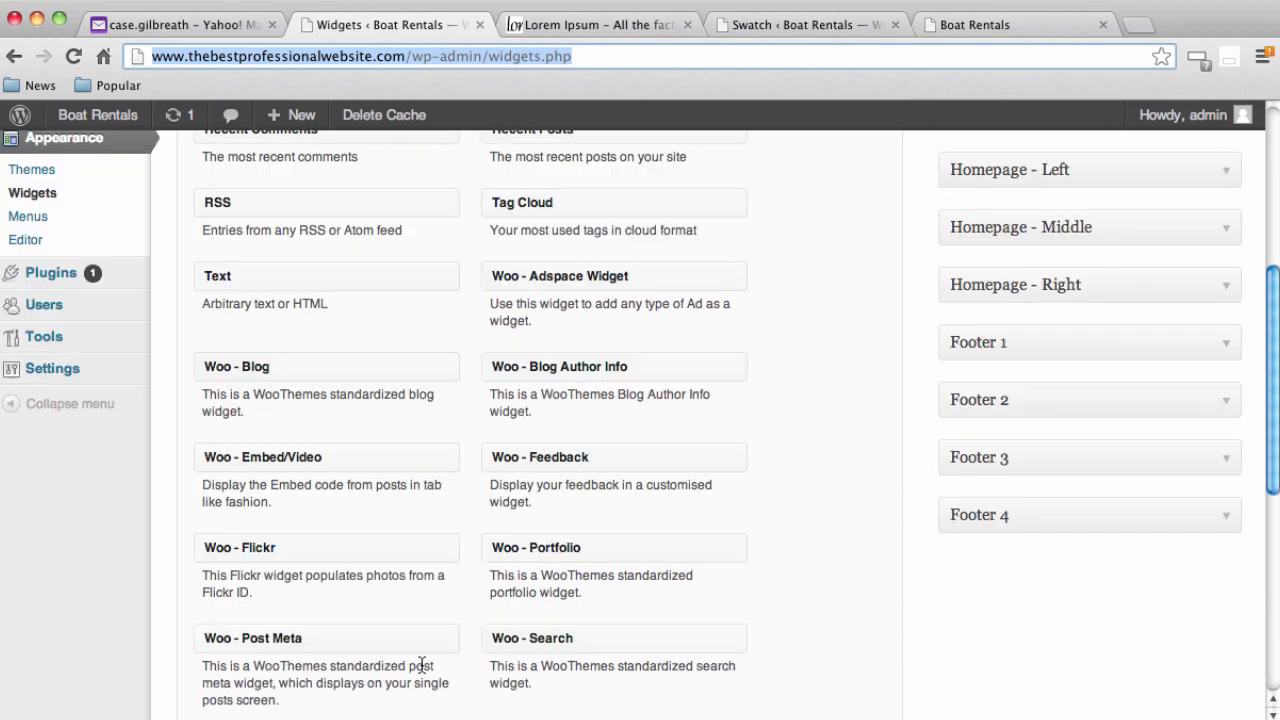
scroll(737, 569, "down", 5)
scroll(740, 580, "down", 4)
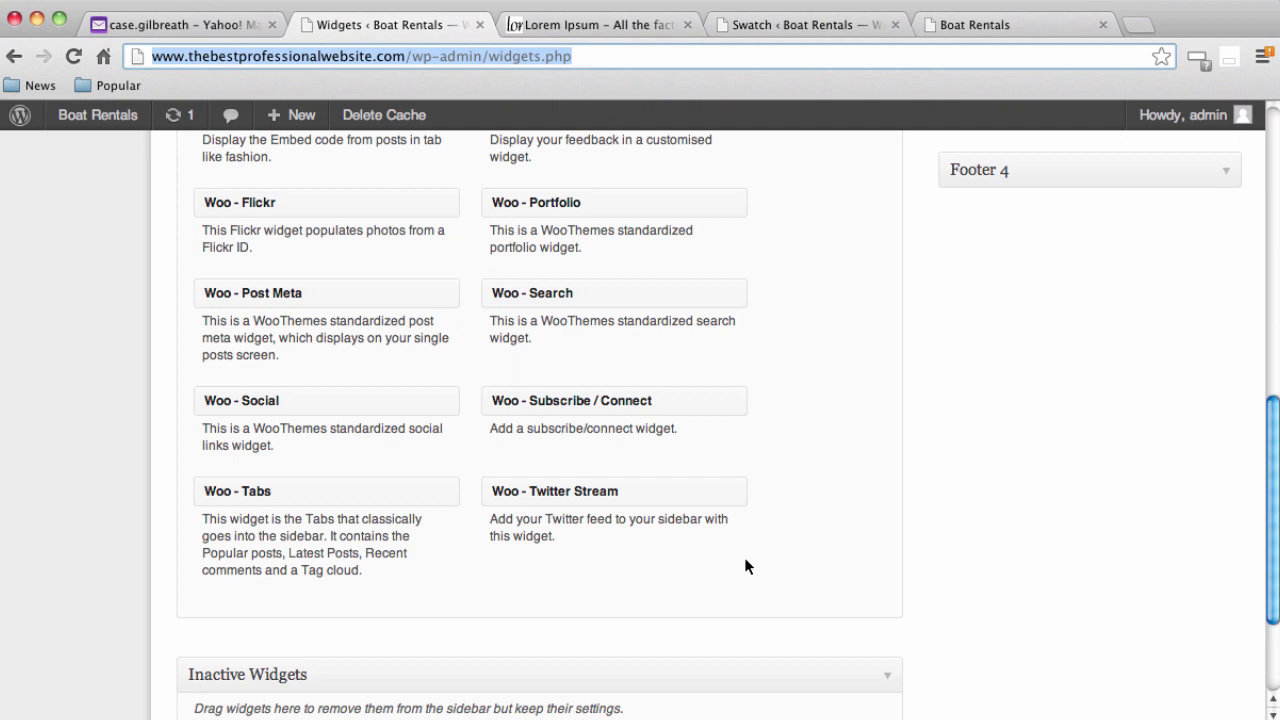
scroll(736, 557, "up", 10)
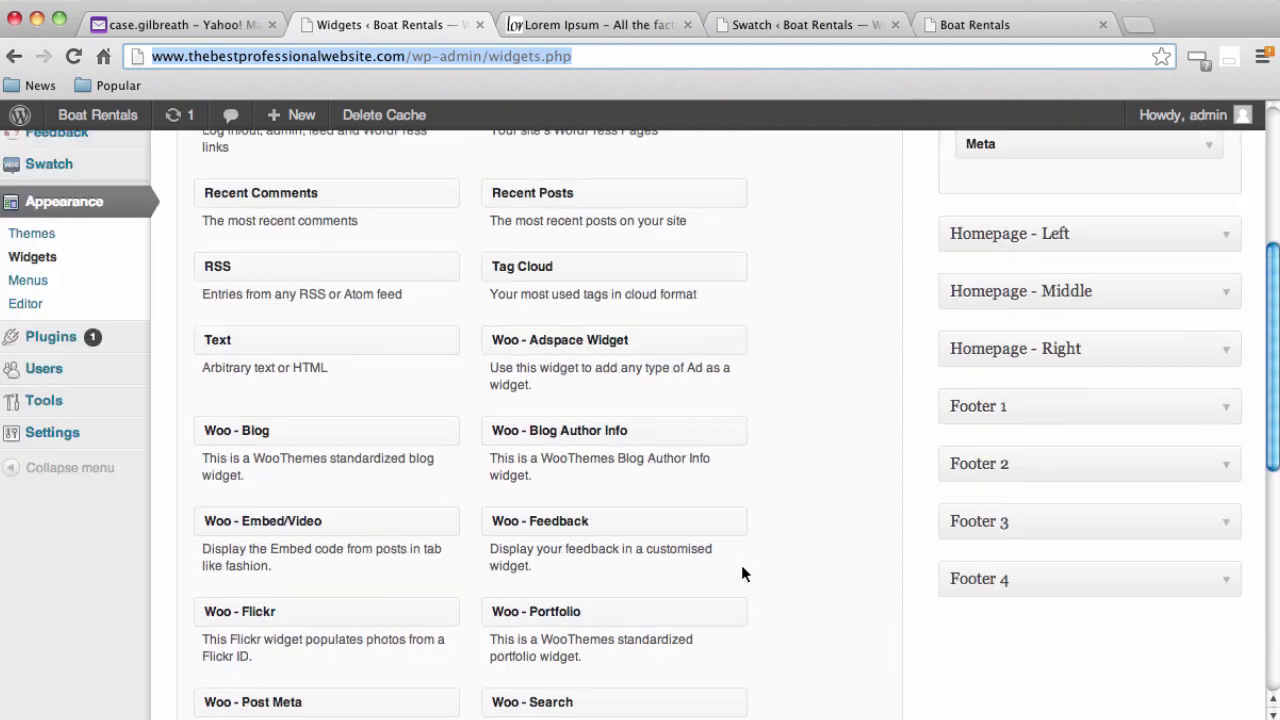
scroll(745, 570, "up", 2)
scroll(745, 570, "down", 4)
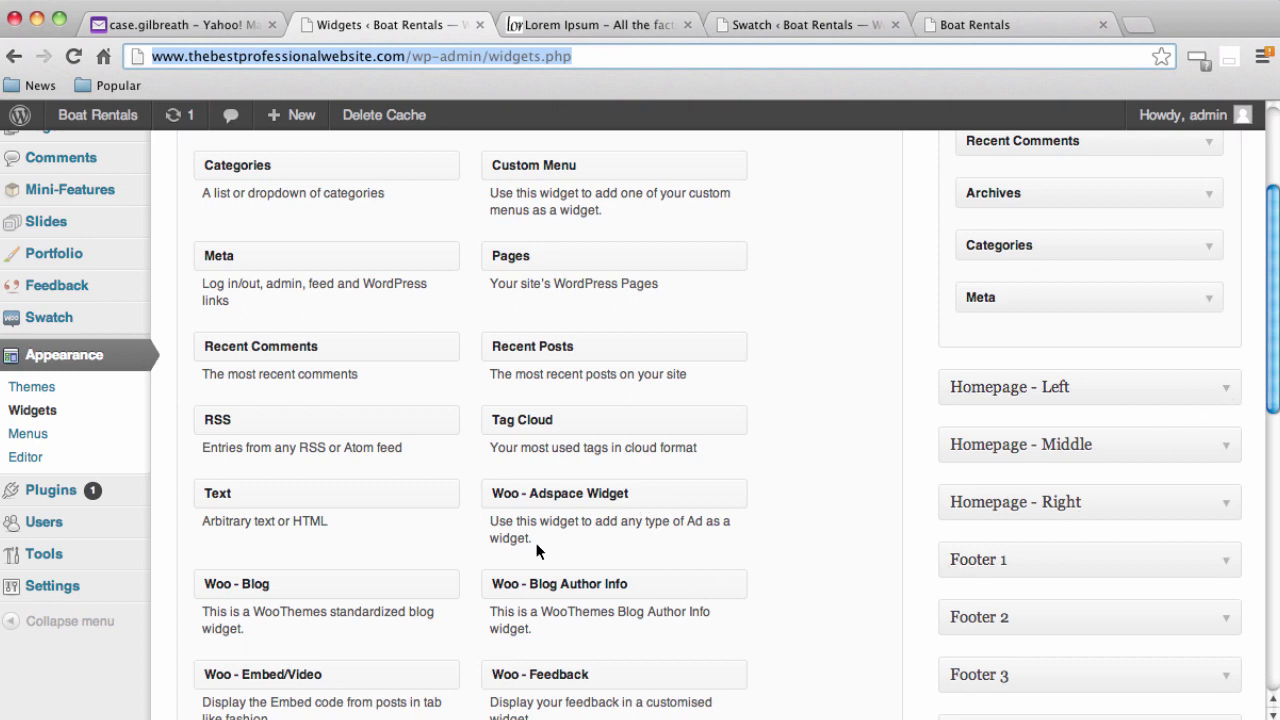
Expand the Homepage - Left, Middle and Right widget areas, leaving all three empty
left_click(1227, 393)
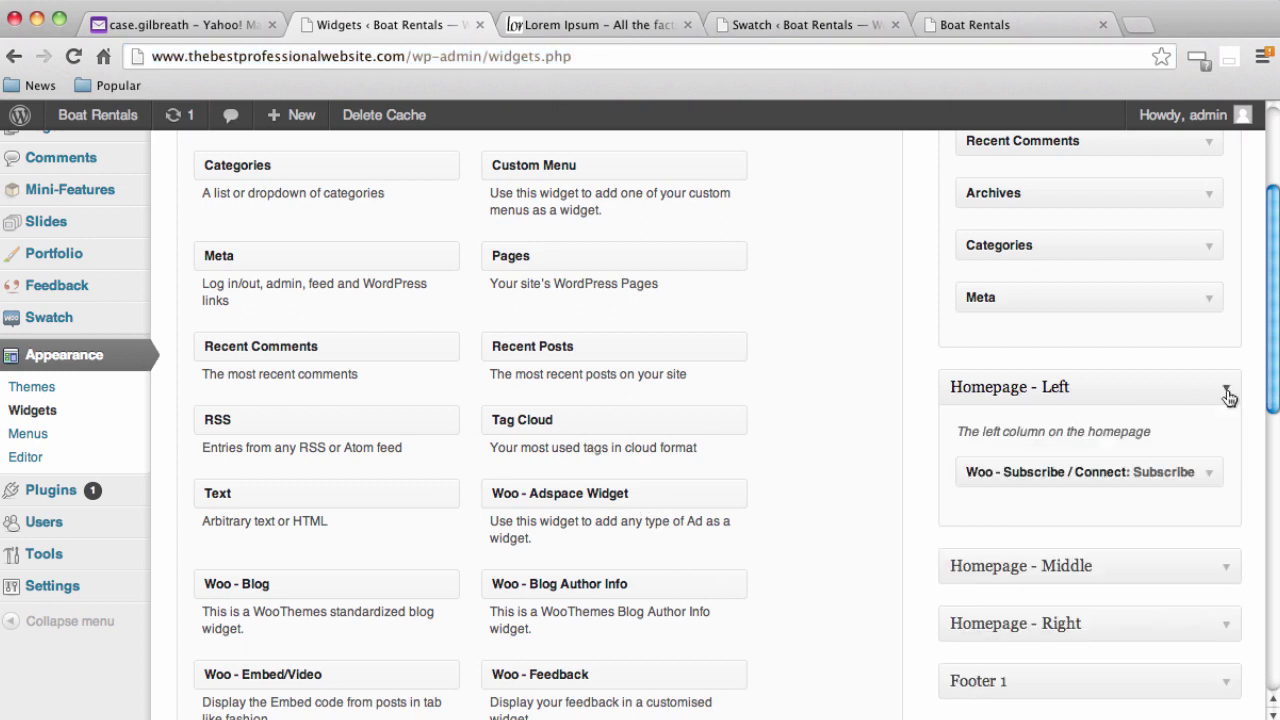
scroll(1214, 433, "down", 2)
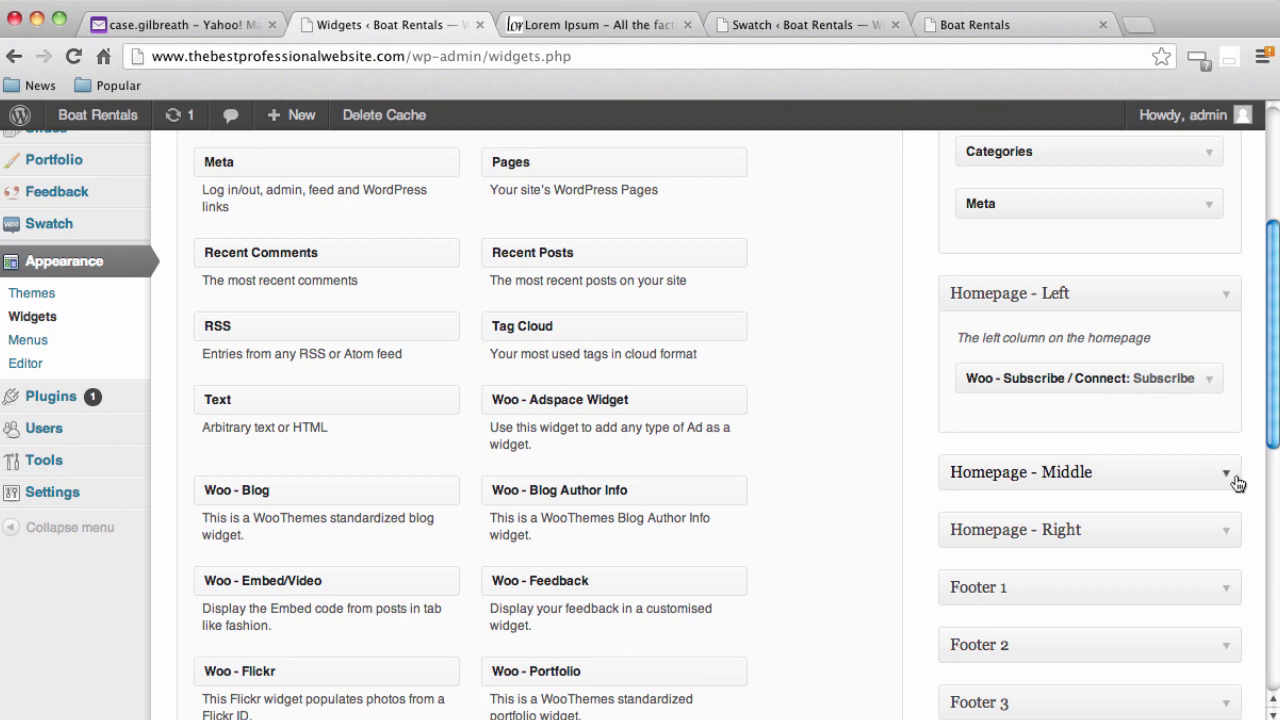
left_click(1227, 474)
scroll(1228, 510, "down", 1)
left_click(1224, 532)
scroll(824, 508, "down", 1)
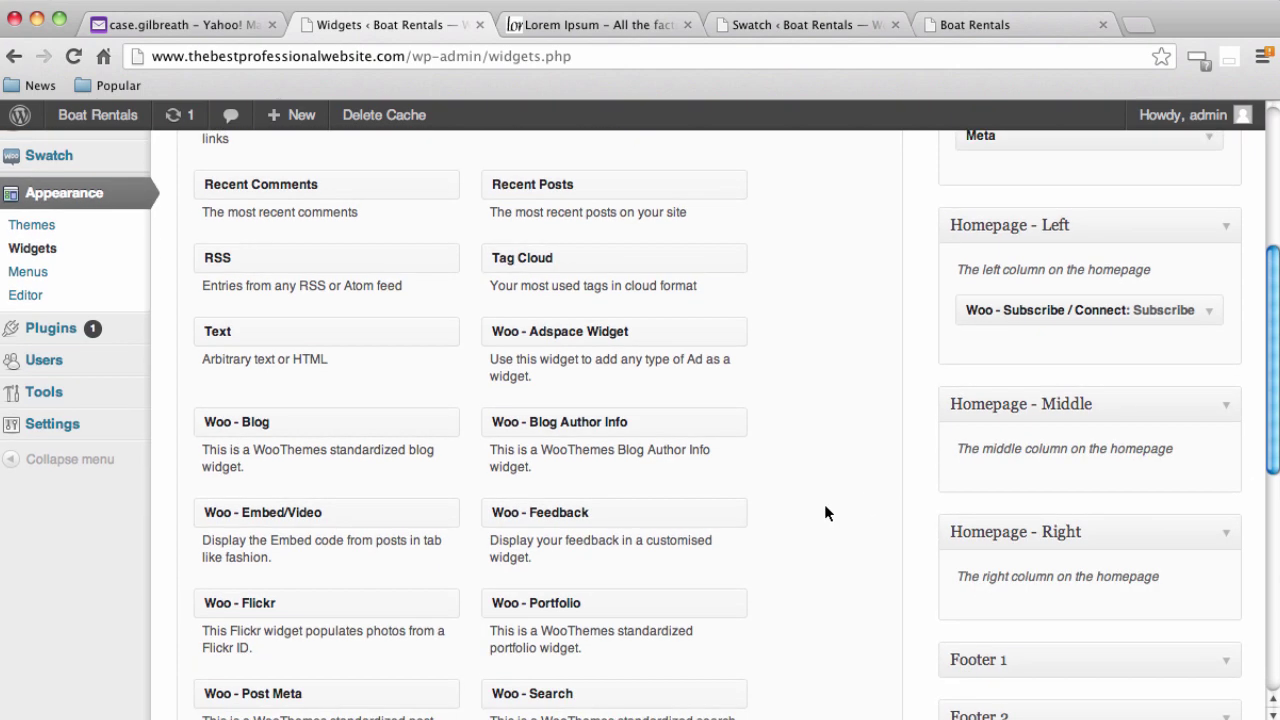
scroll(825, 512, "down", 2)
scroll(912, 480, "up", 1)
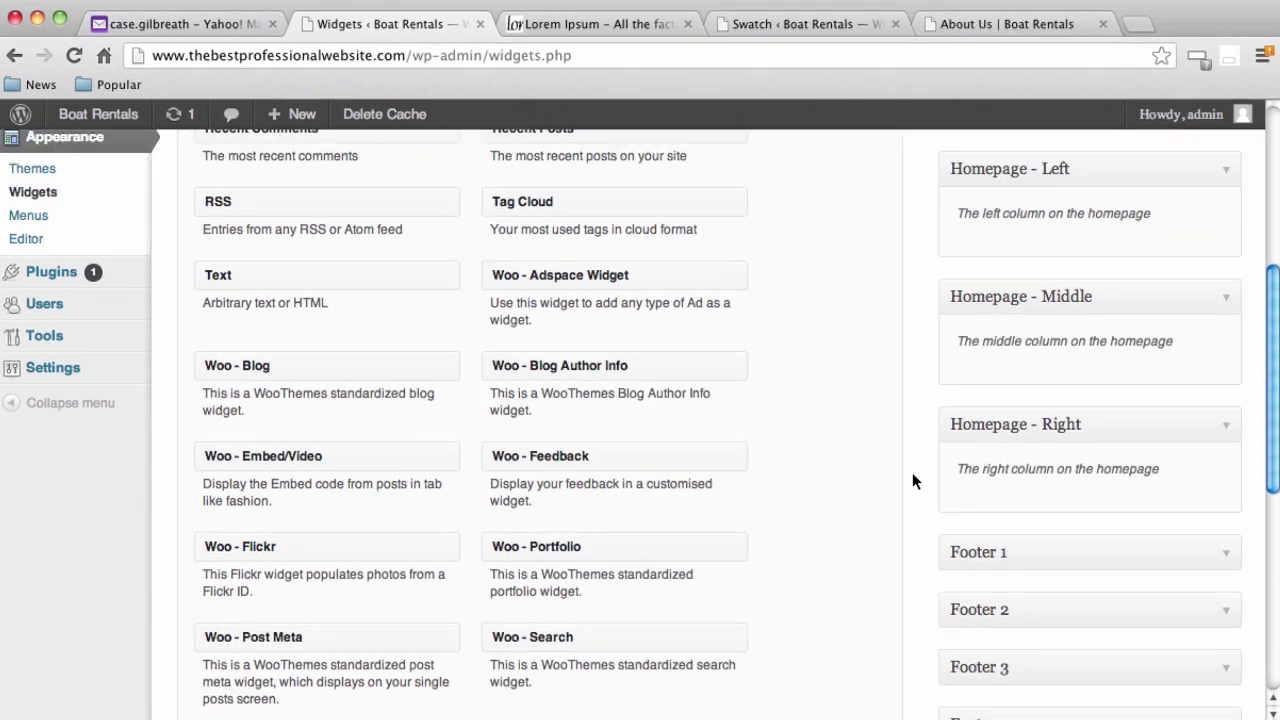
scroll(260, 541, "down", 2)
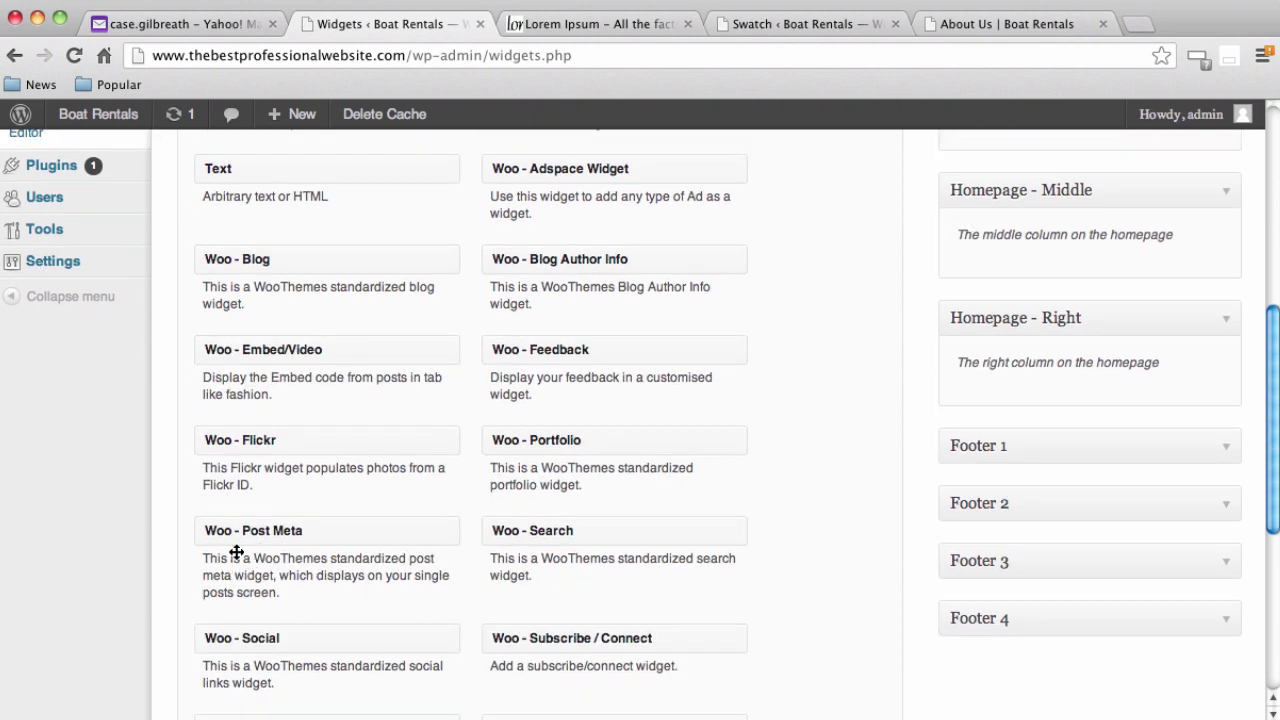
scroll(760, 508, "up", 4)
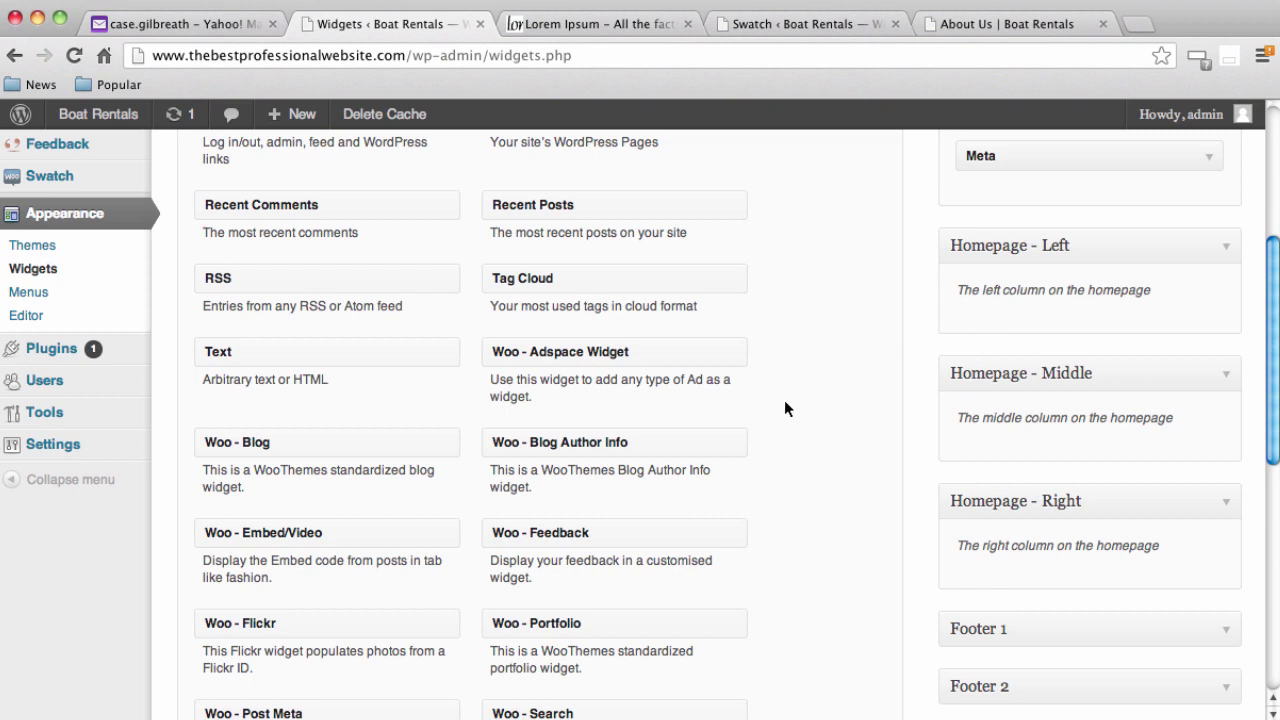
Drop a Text widget into Homepage - Left, try its content box, and collapse it
left_click_drag(320, 354, 1106, 309)
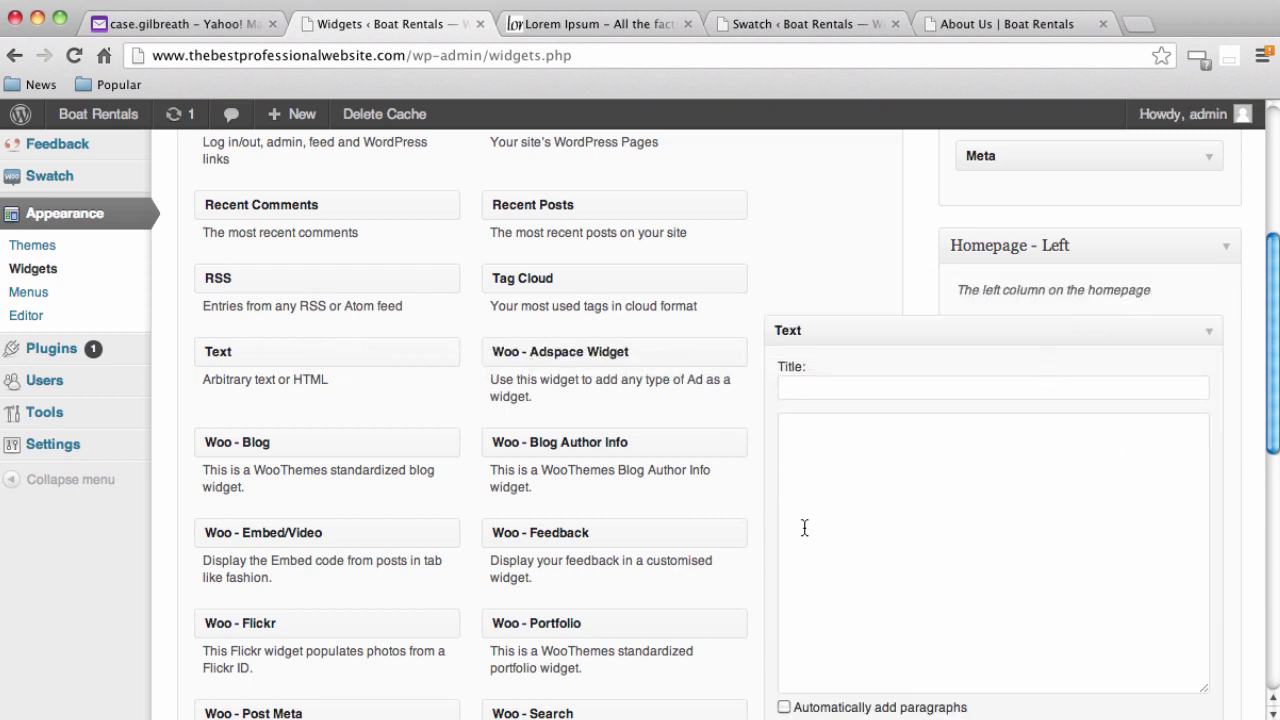
left_click(898, 452)
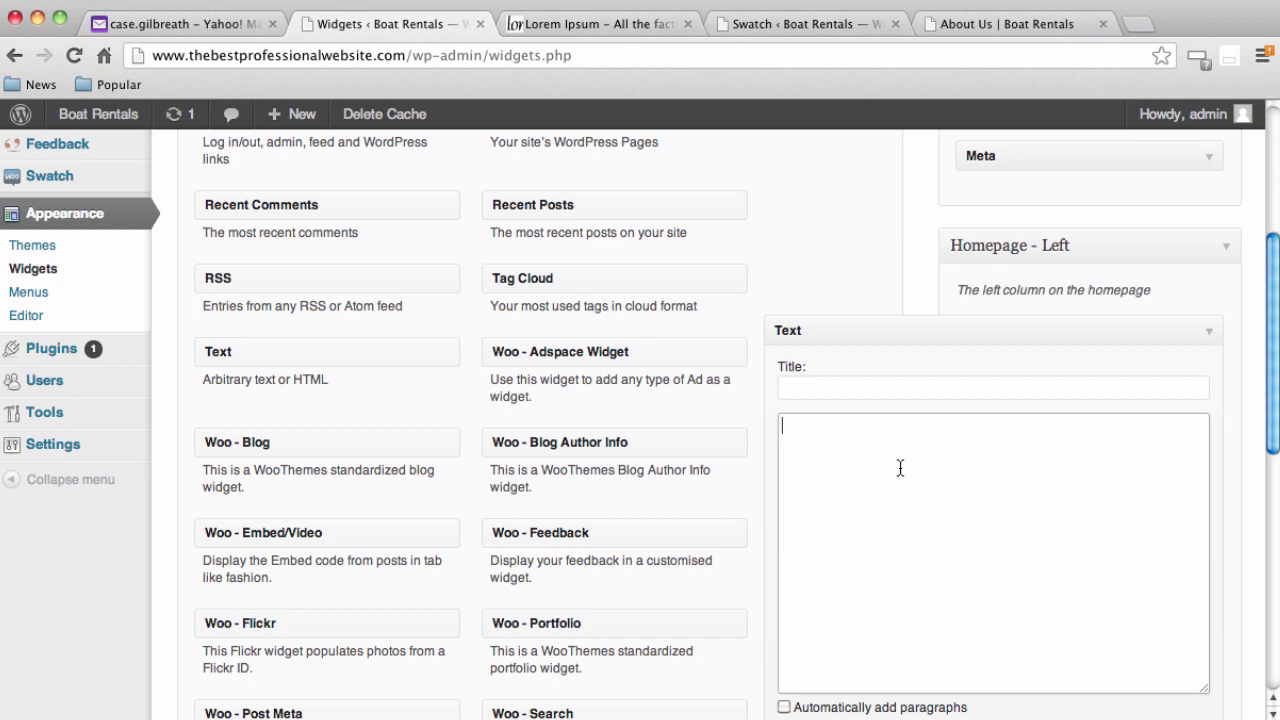
type("ffdfdsa")
scroll(940, 477, "down", 1)
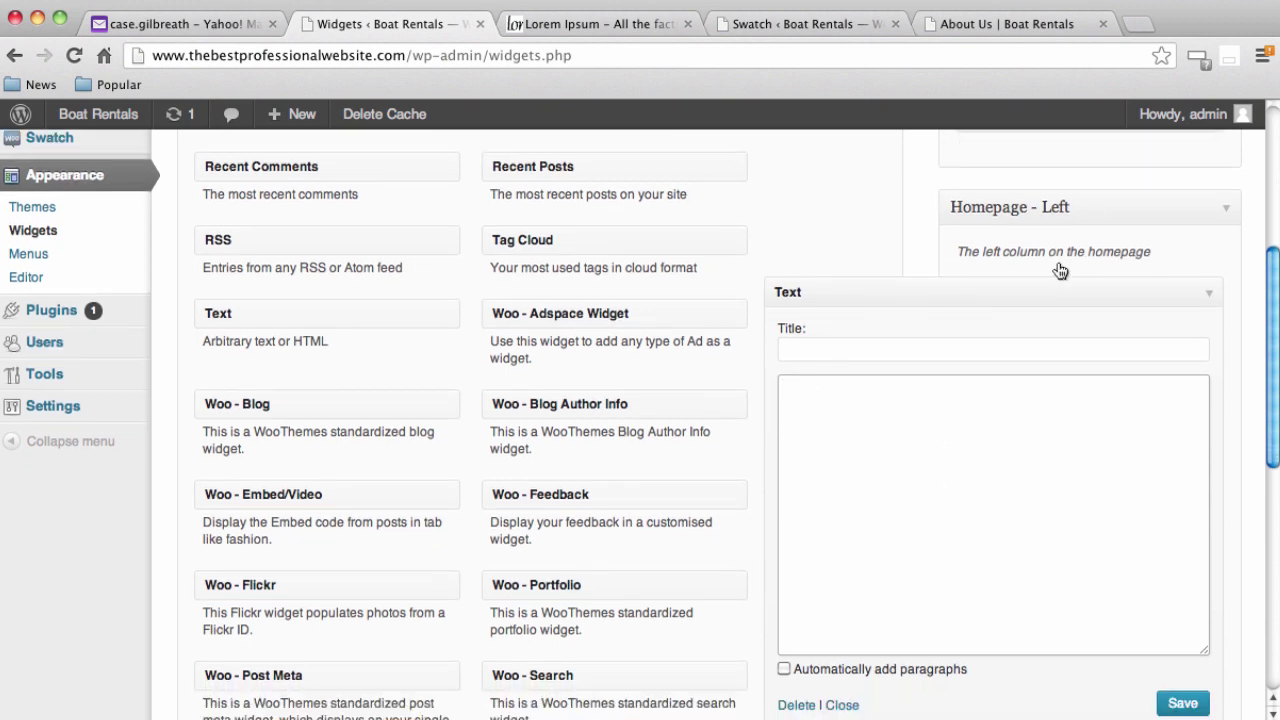
left_click(848, 705)
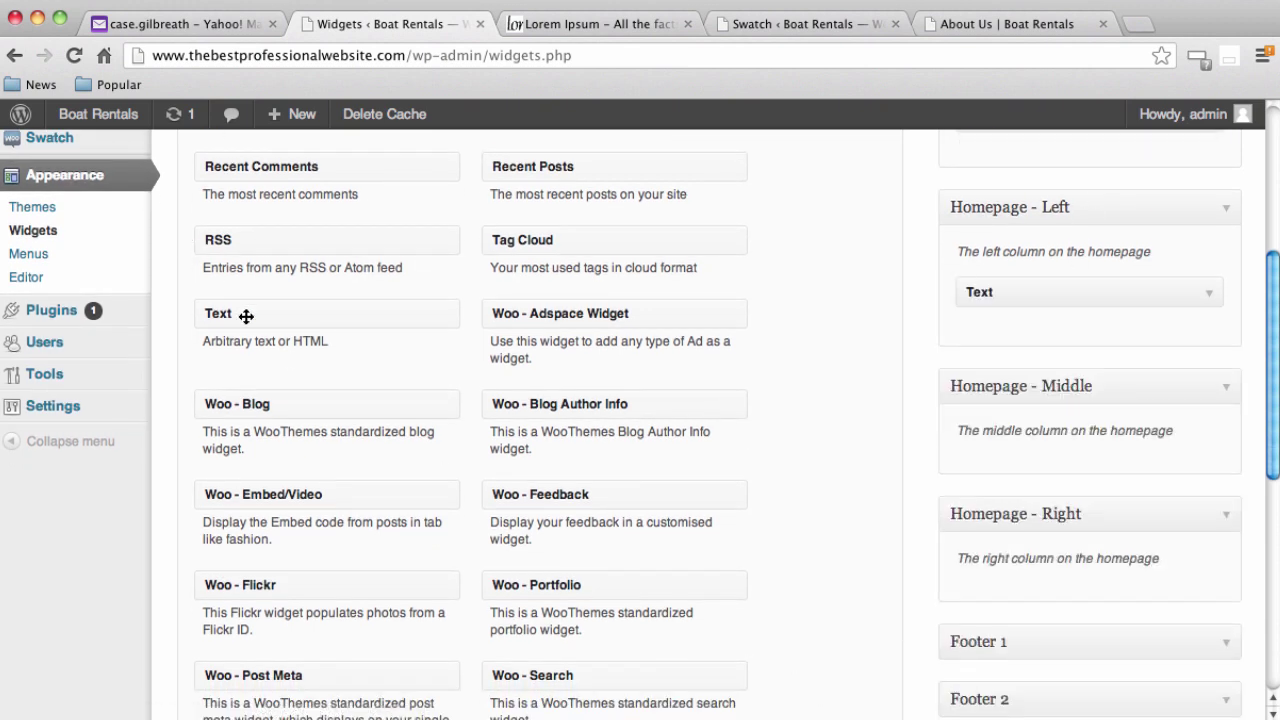
left_click_drag(247, 317, 1184, 297)
scroll(345, 412, "down", 5)
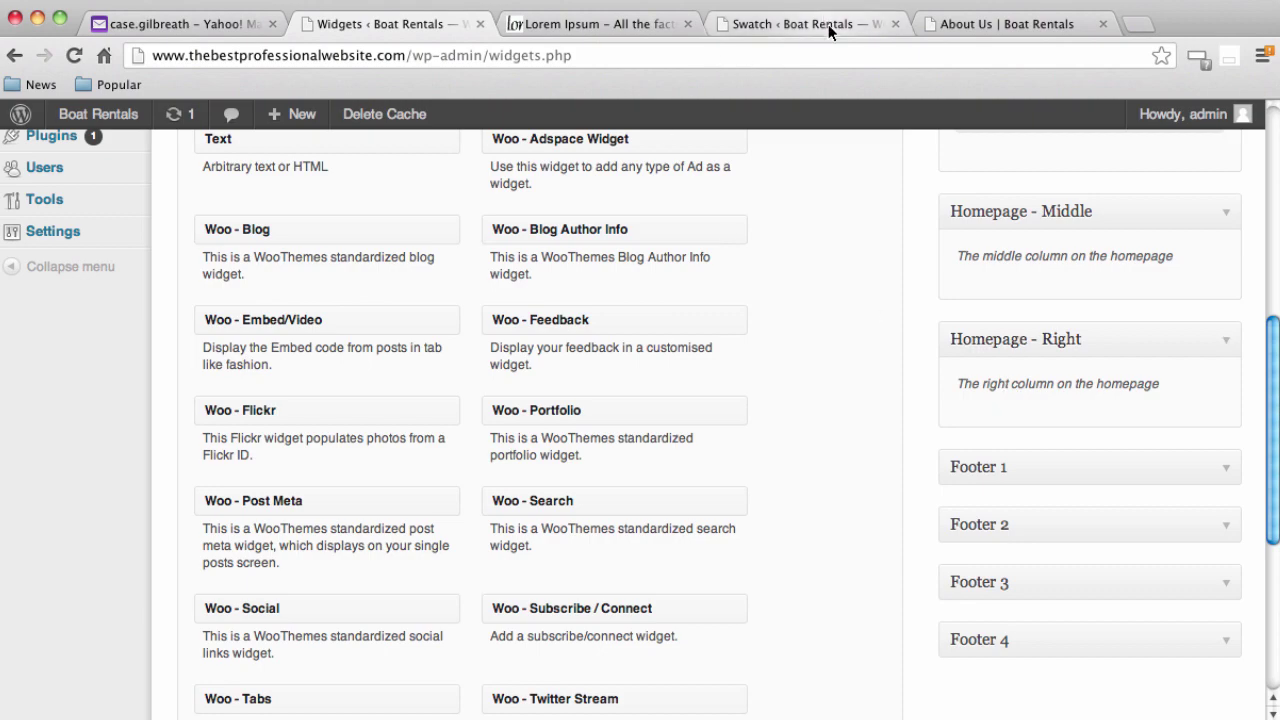
Glance at the live About Us page, then browse the Home page's boat slider and Lorem Ipsum text
left_click(930, 24)
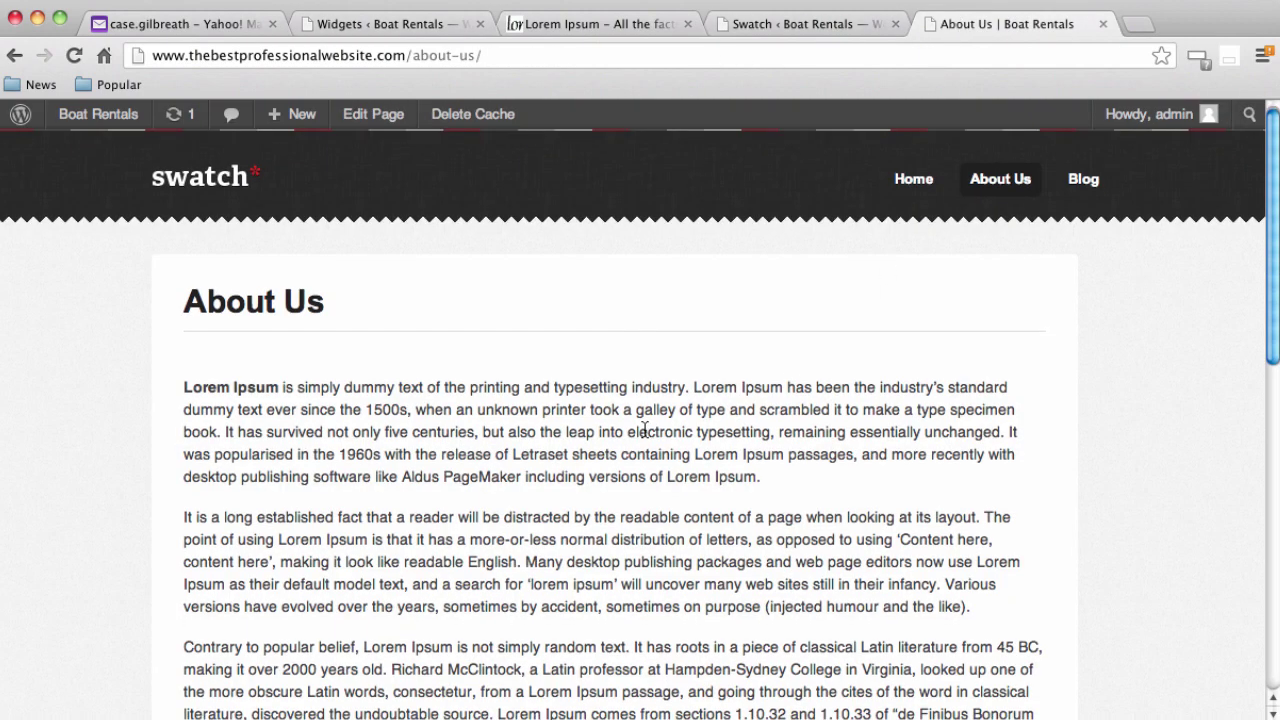
scroll(643, 434, "down", 10)
scroll(523, 663, "up", 10)
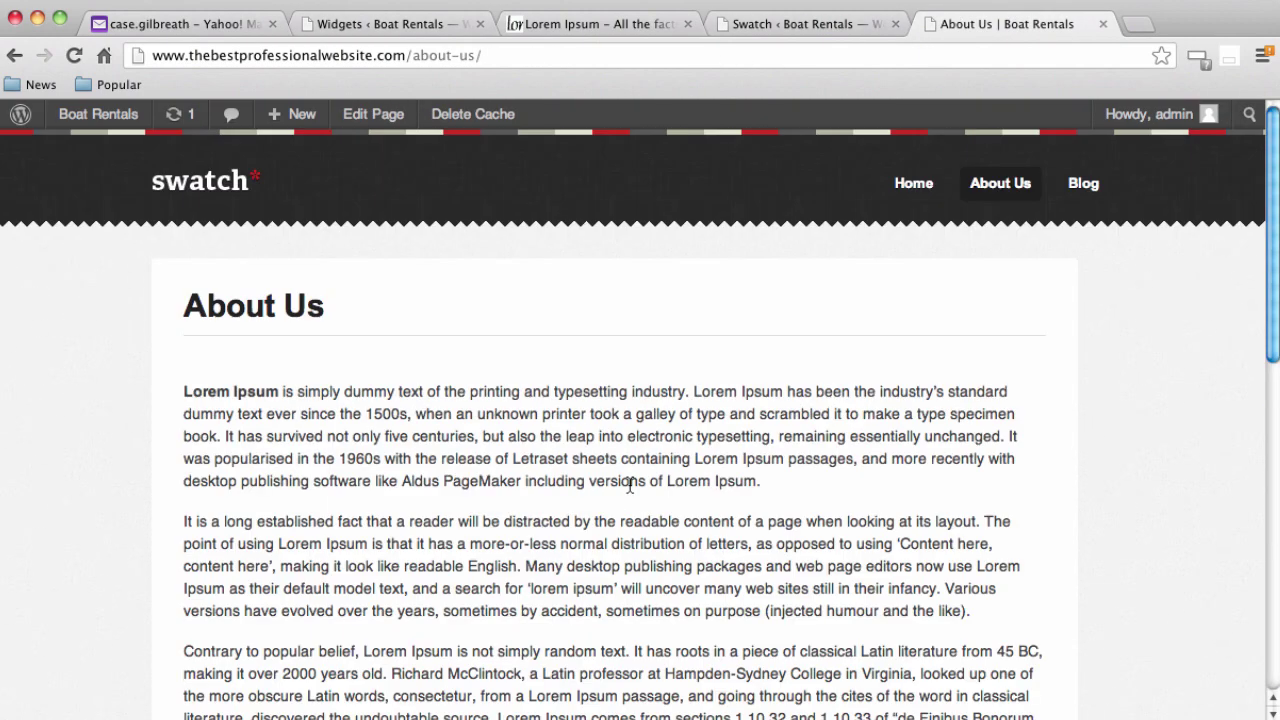
left_click(914, 186)
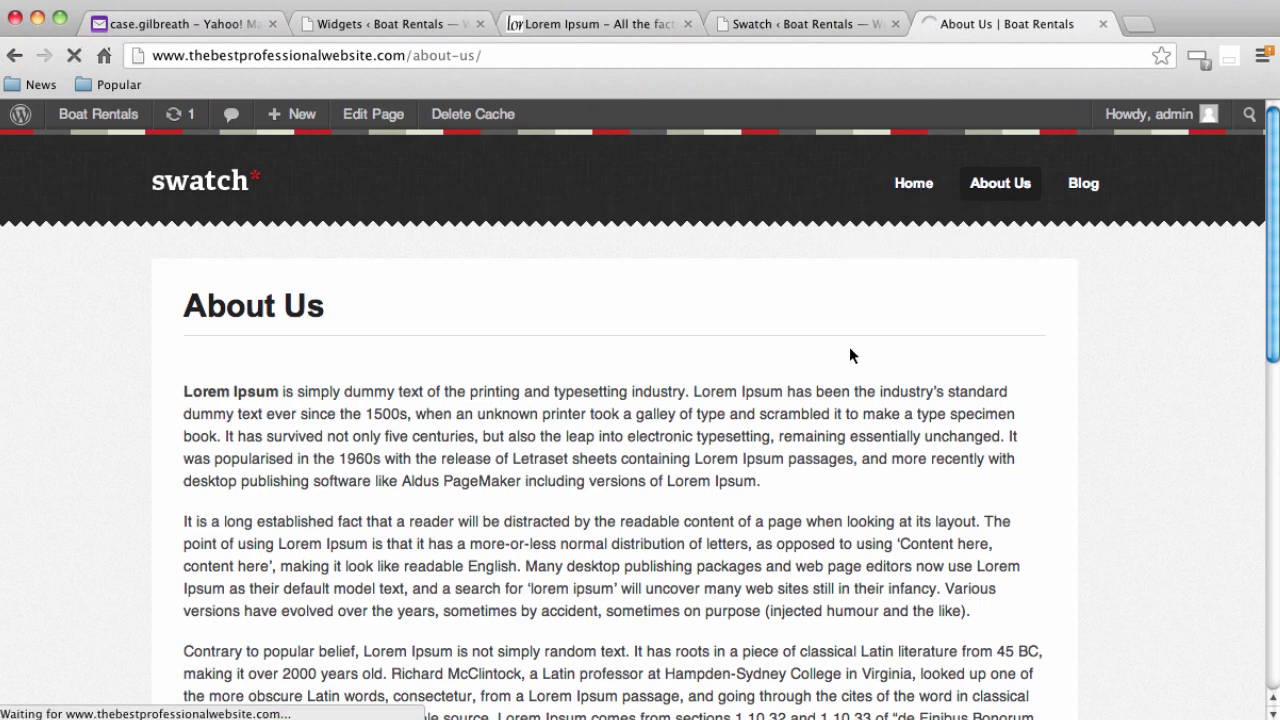
scroll(787, 488, "down", 3)
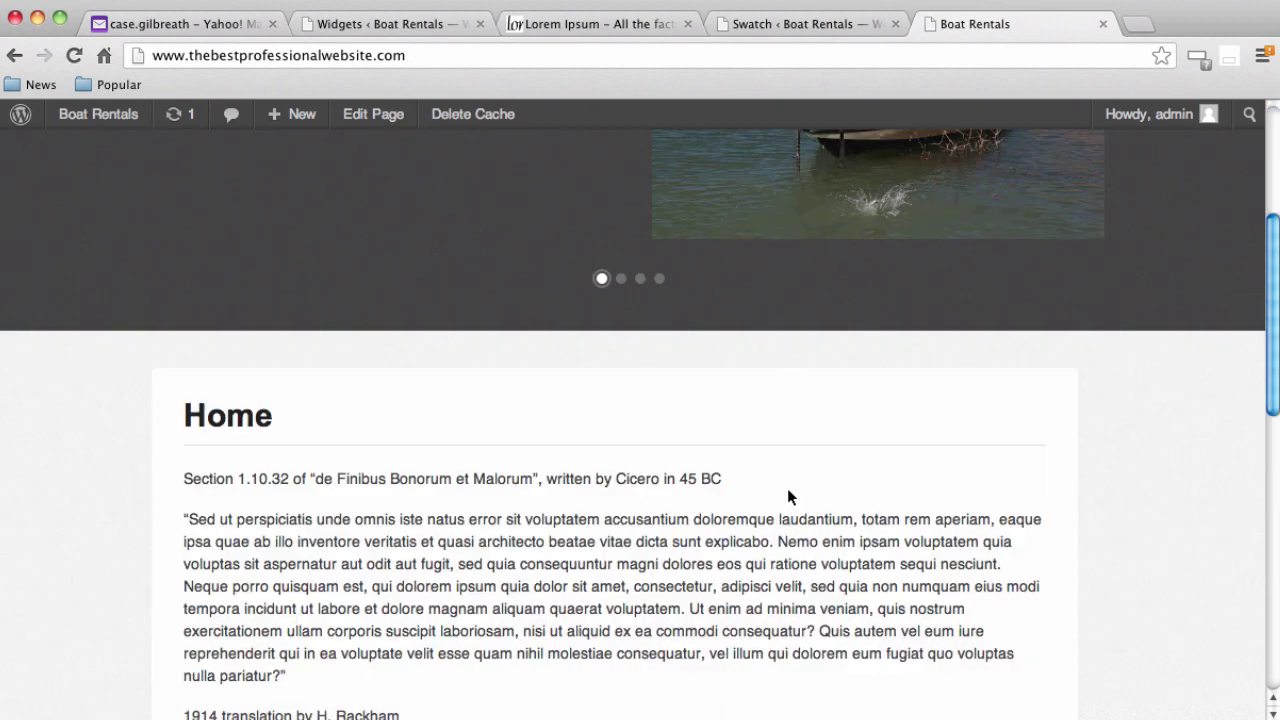
scroll(788, 495, "down", 10)
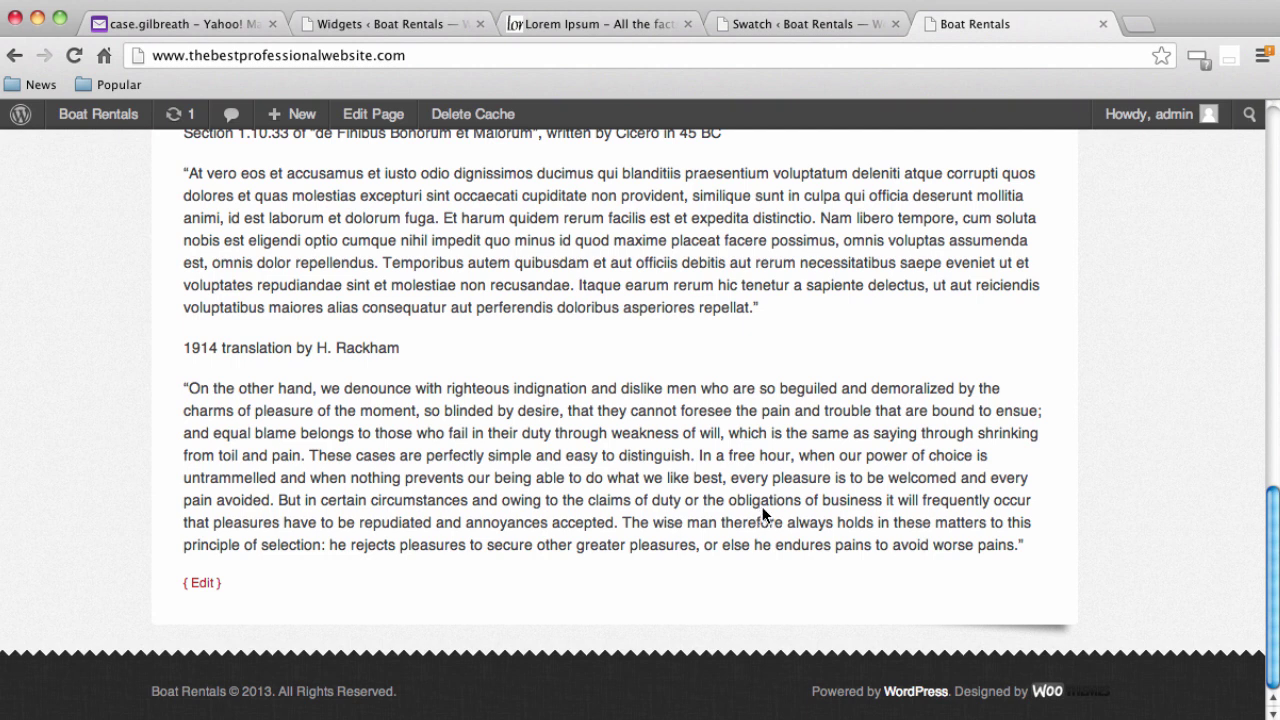
scroll(763, 516, "up", 3)
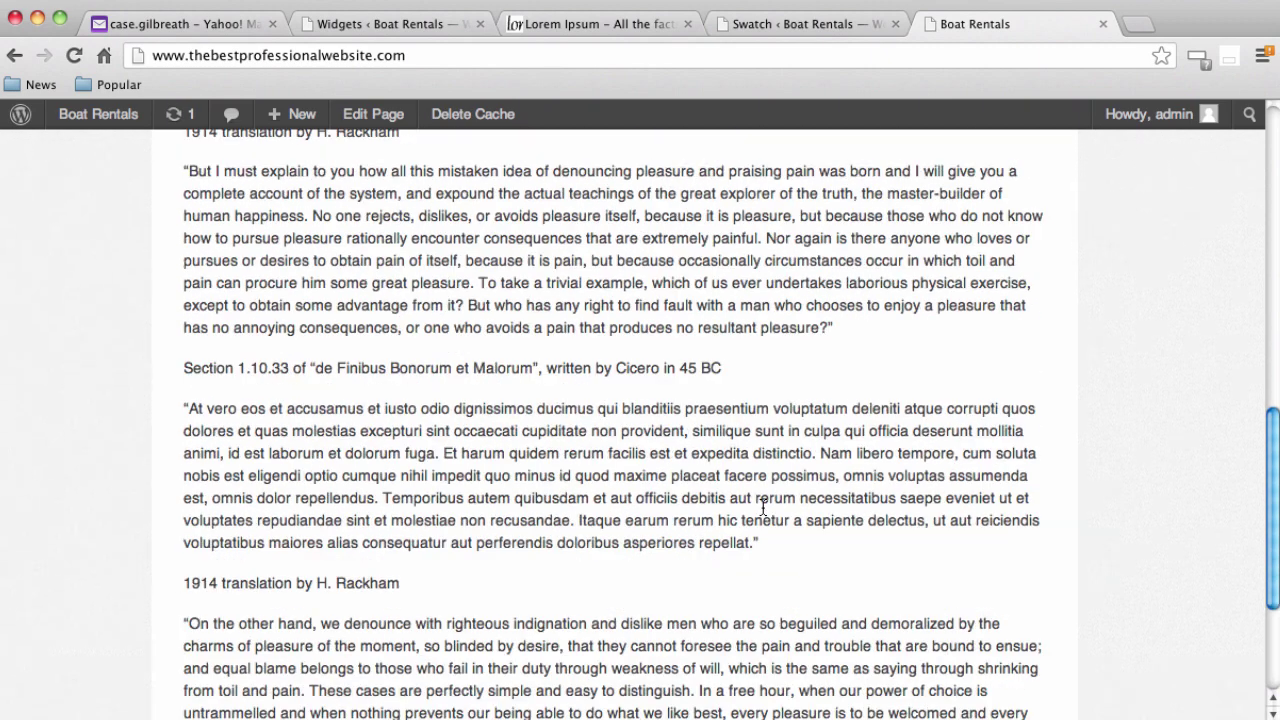
scroll(763, 513, "up", 15)
scroll(763, 508, "up", 2)
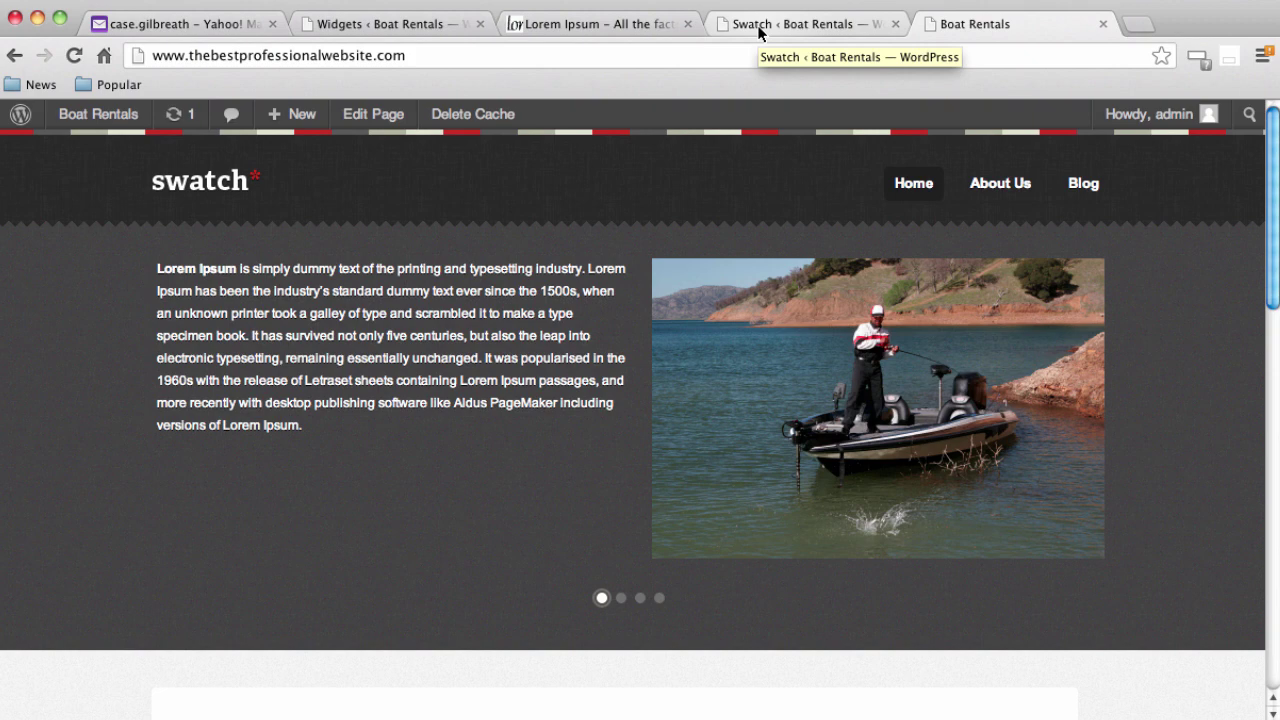
Back in Widgets admin, review the available widgets and the Text widget in Homepage - Left
left_click(363, 24)
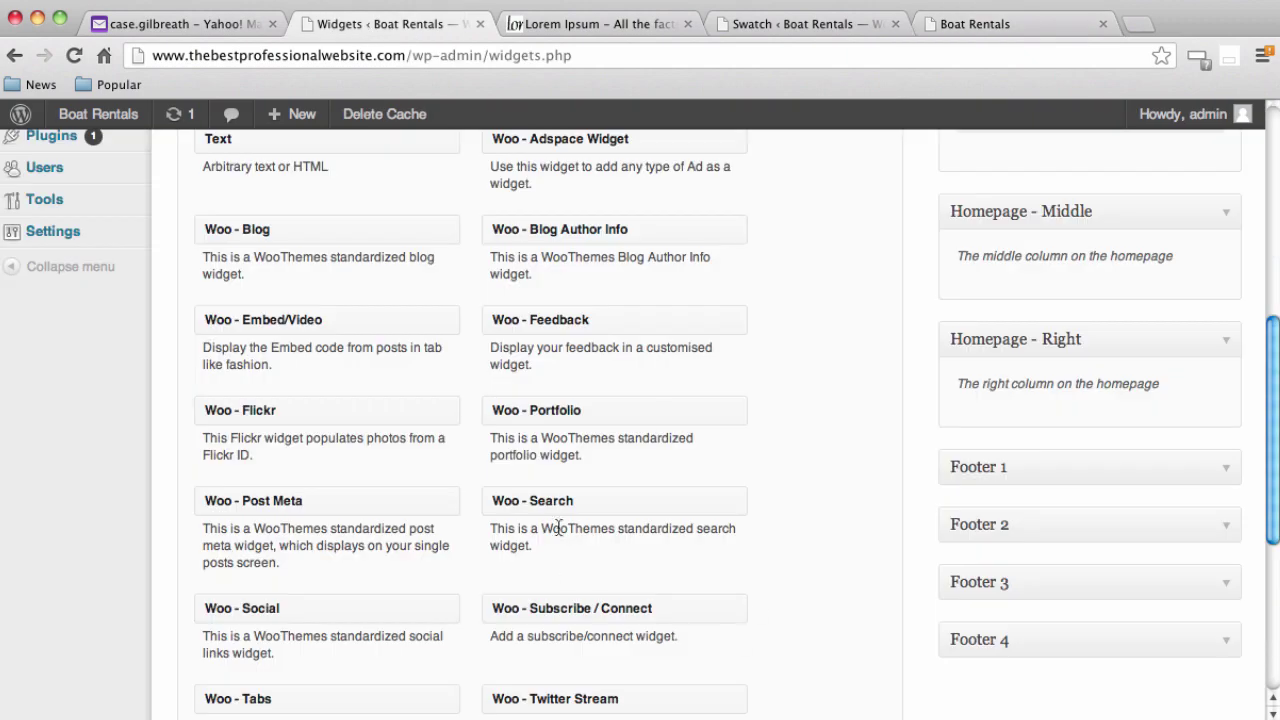
scroll(538, 530, "up", 3)
mouse_move(50, 392)
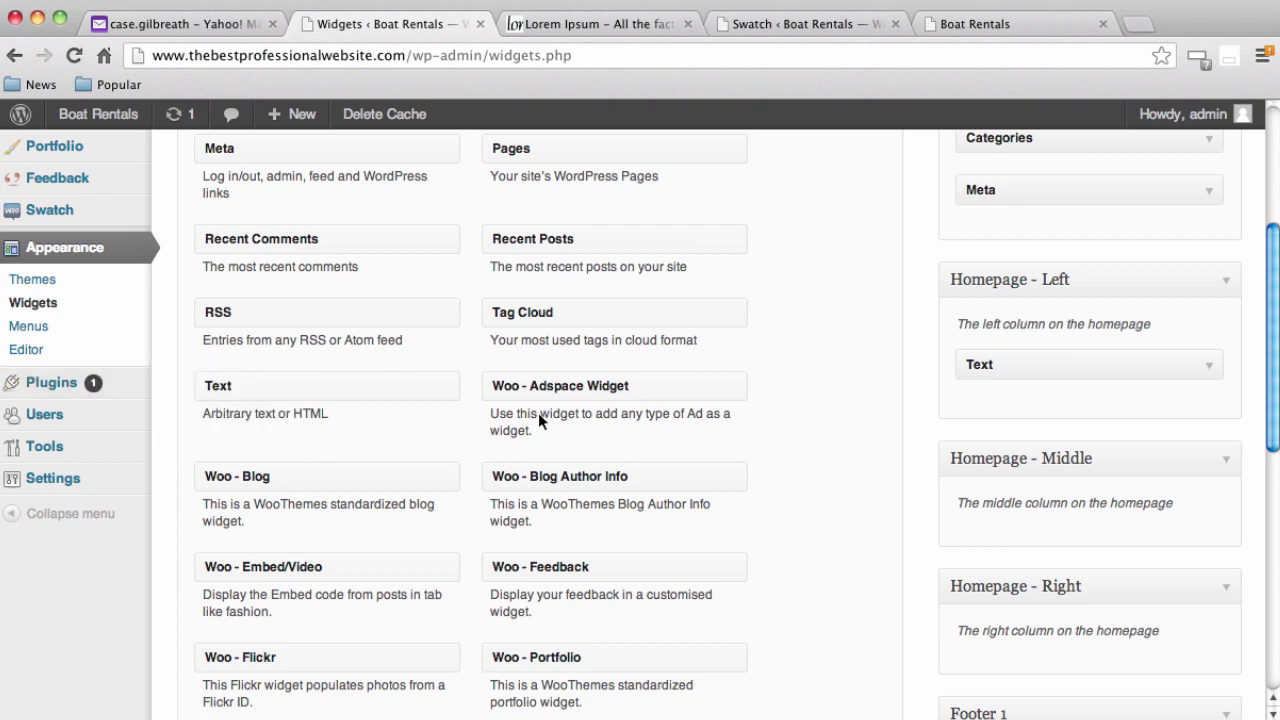
scroll(830, 490, "up", 2)
scroll(818, 543, "up", 3)
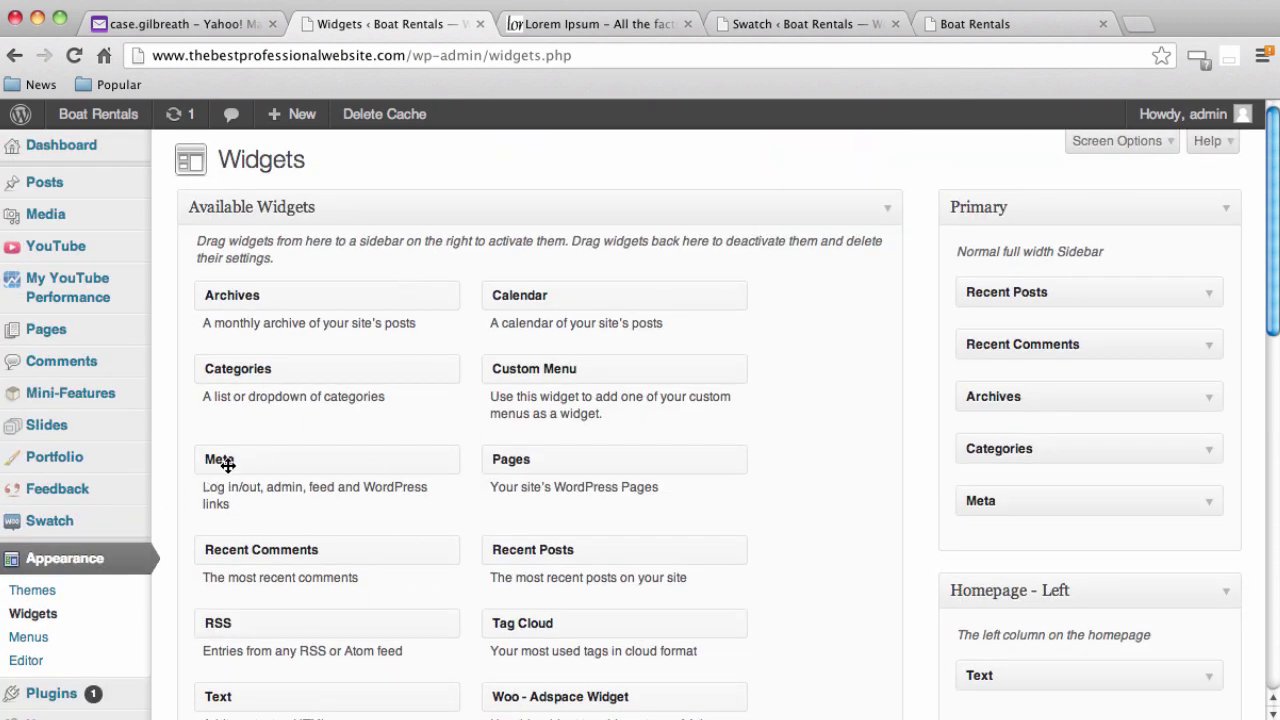
scroll(192, 471, "down", 2)
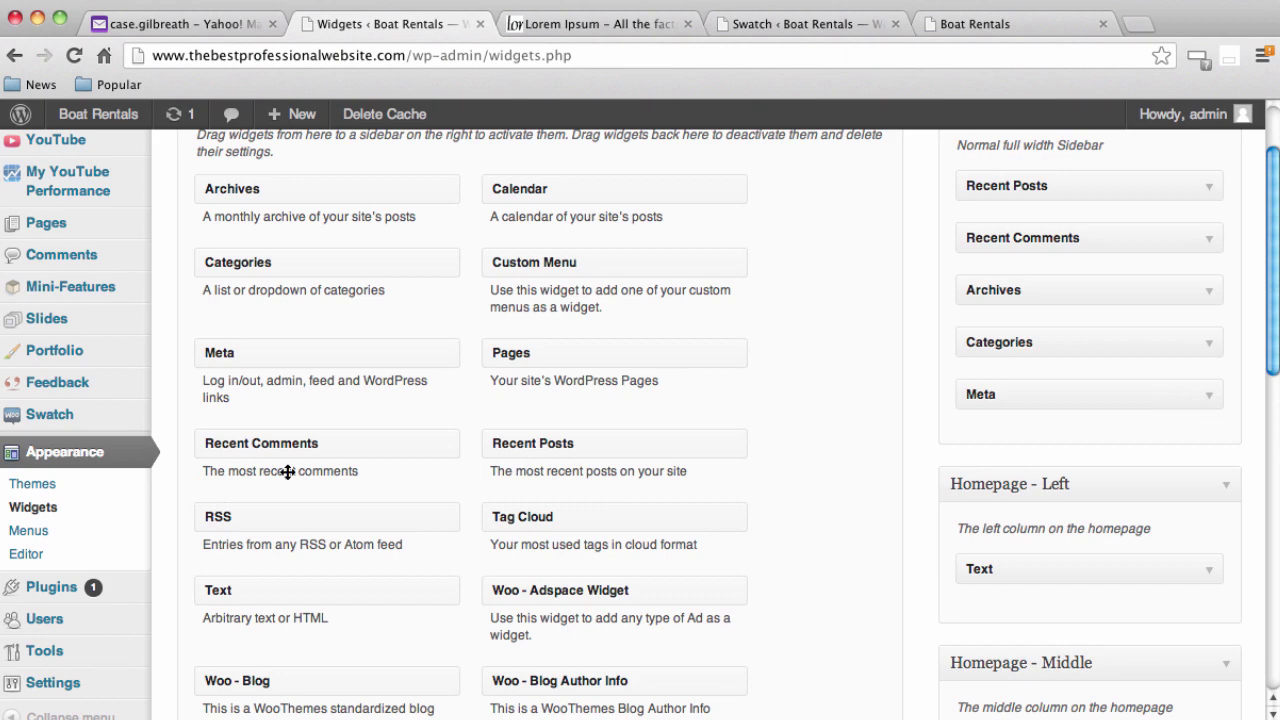
Review the live Boat Rentals homepage, scrolling through the Lorem Ipsum introduction and boat slider
left_click(972, 25)
scroll(89, 553, "down", 5)
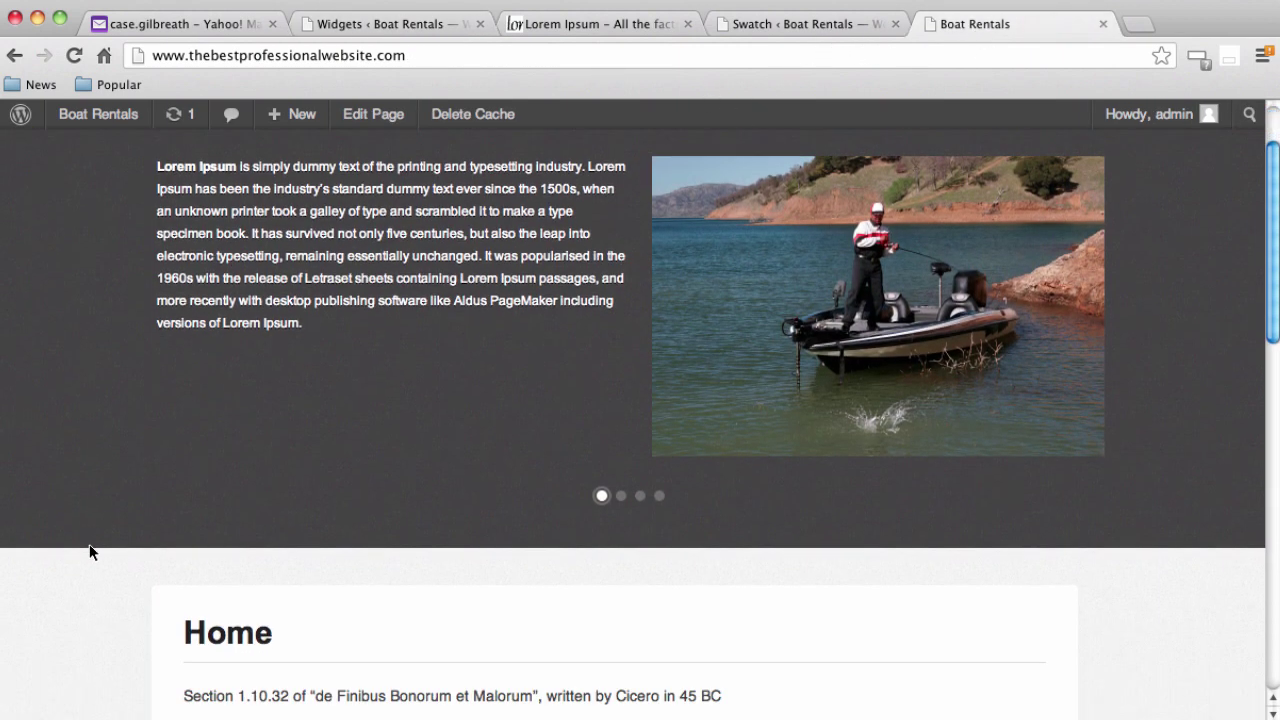
scroll(90, 543, "up", 5)
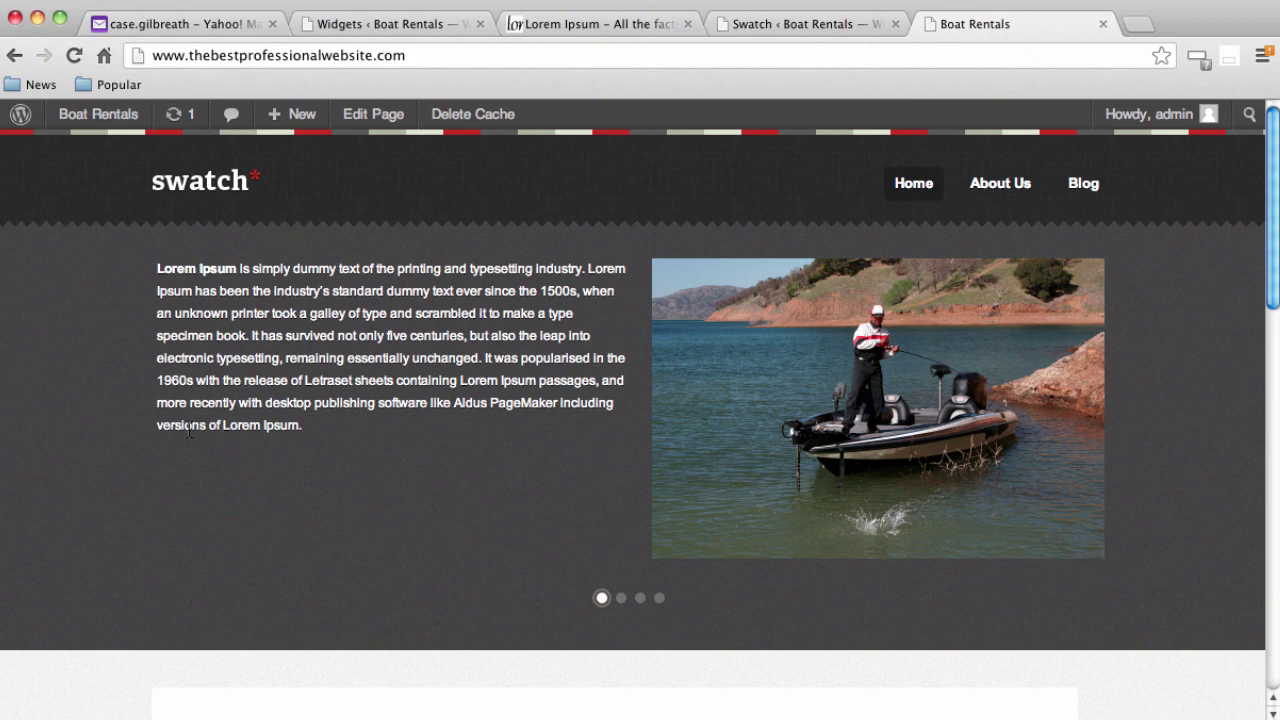
scroll(185, 431, "down", 2)
scroll(183, 431, "down", 15)
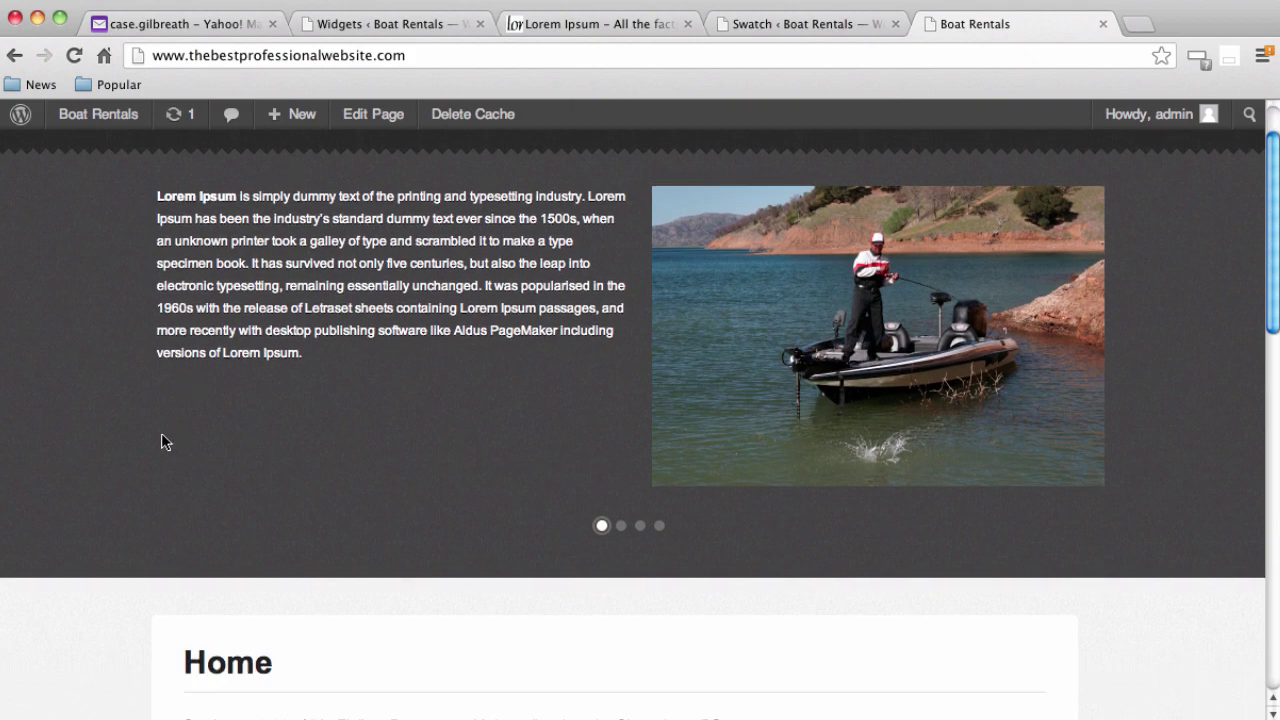
scroll(158, 444, "up", 15)
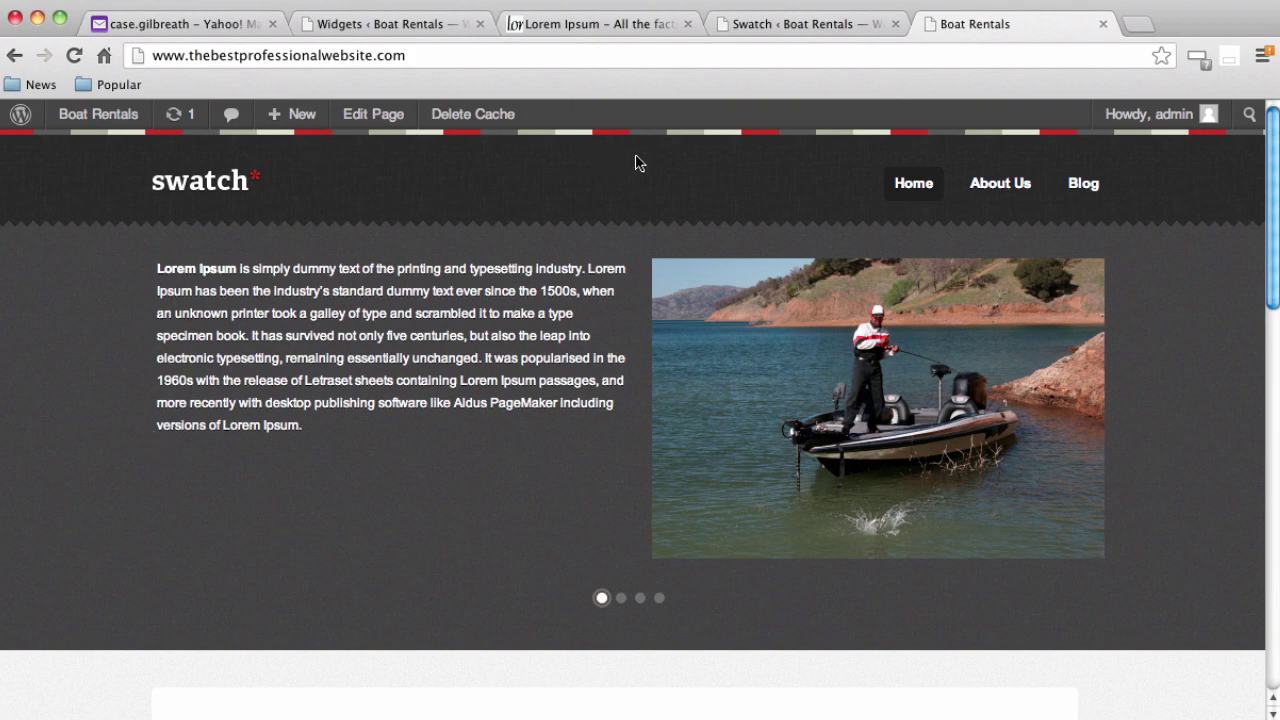
Go to Swatch Theme Options General Settings and place the cursor in the empty Custom Logo field
left_click(782, 29)
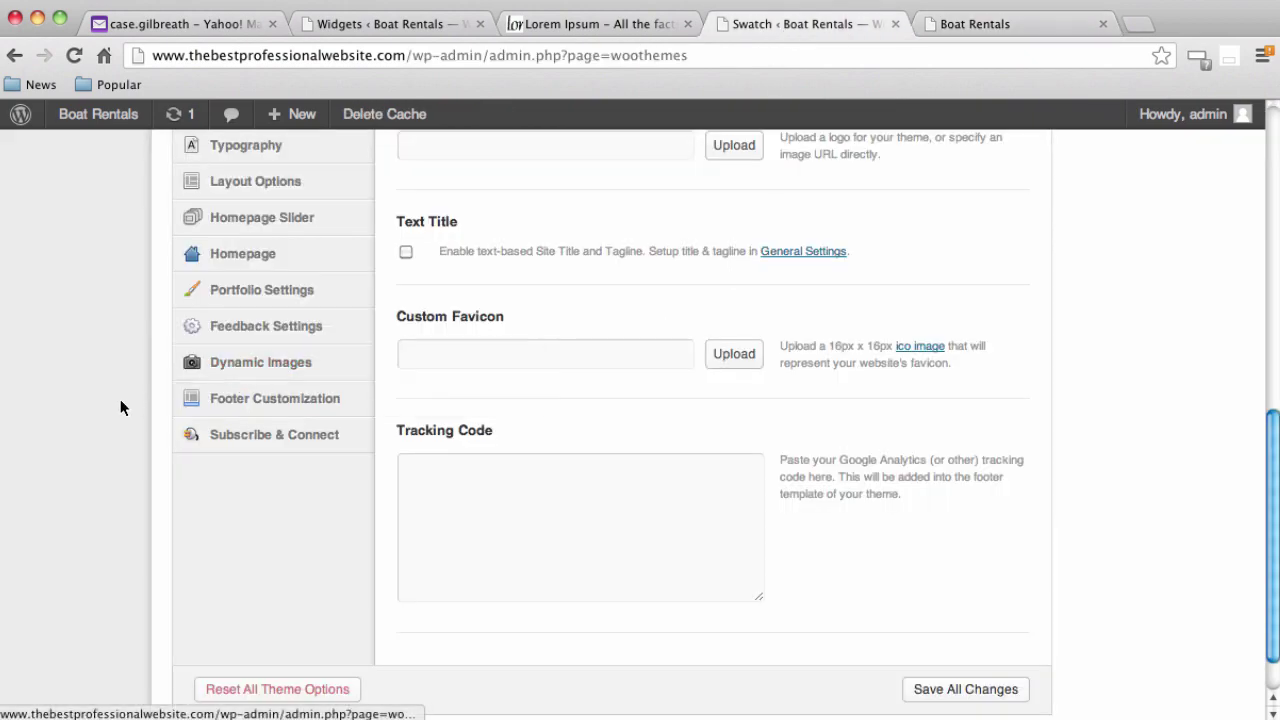
scroll(120, 405, "up", 1)
scroll(120, 410, "up", 10)
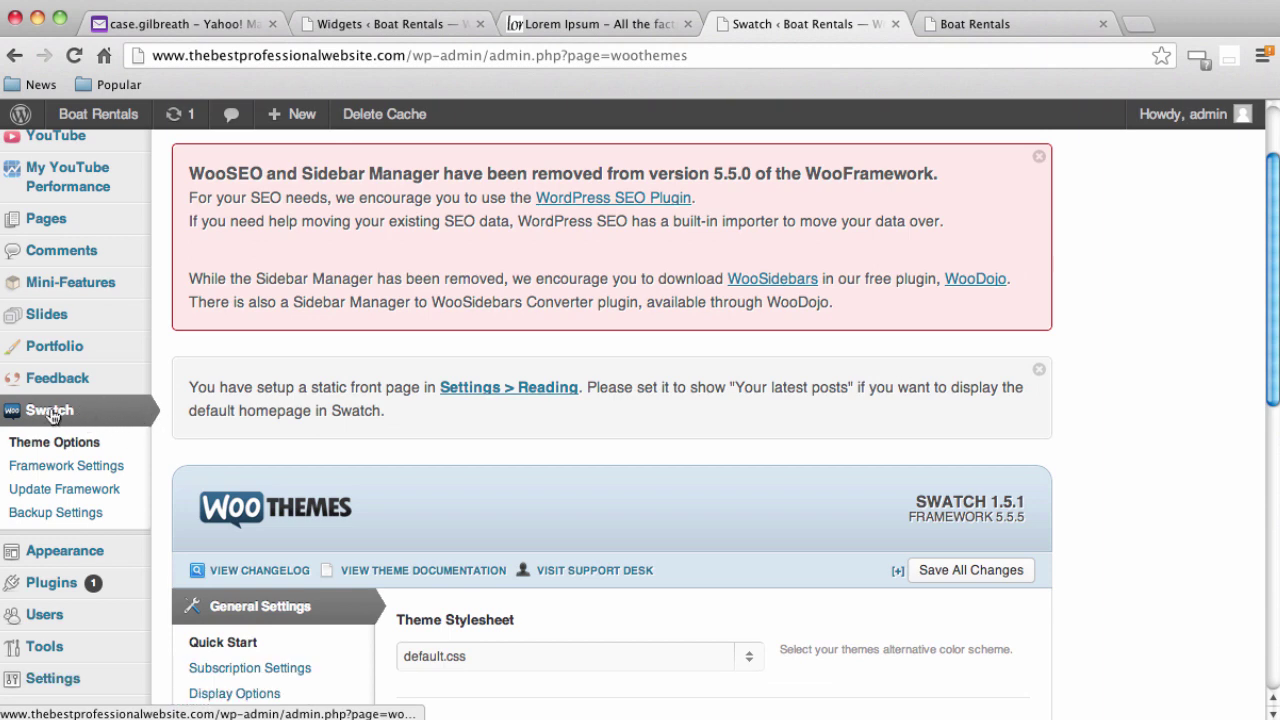
scroll(120, 417, "down", 5)
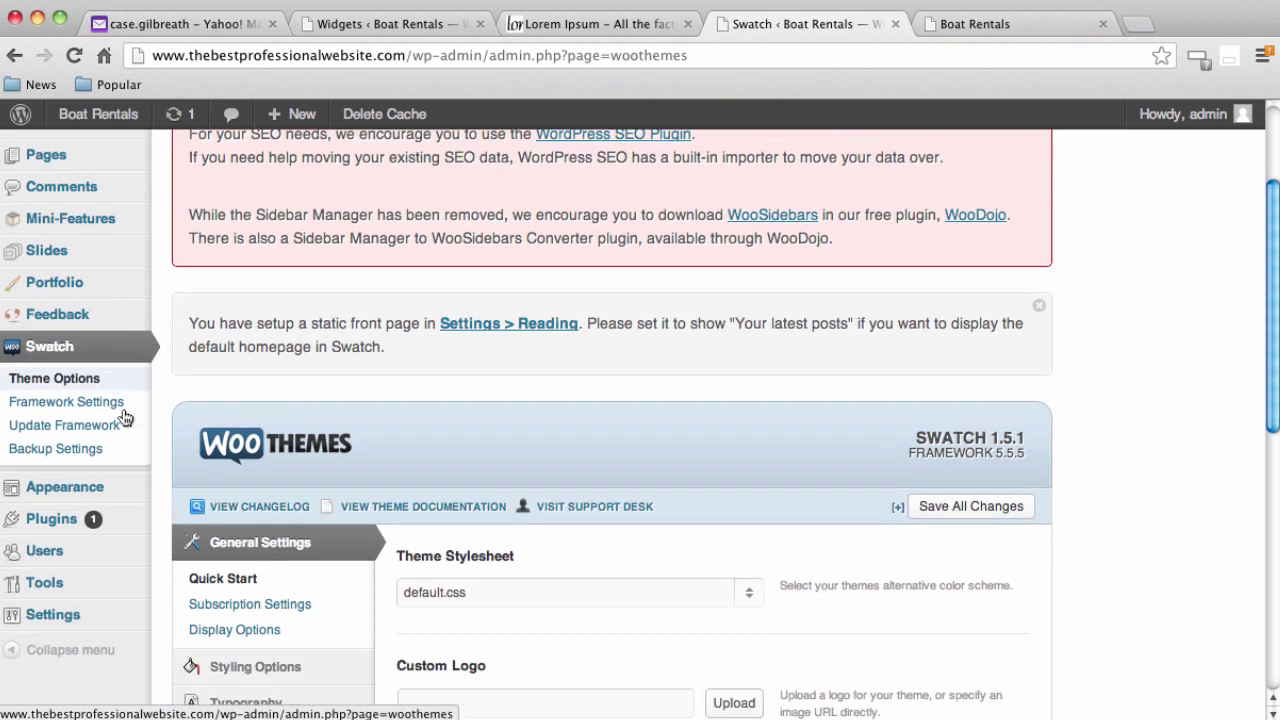
scroll(125, 417, "down", 2)
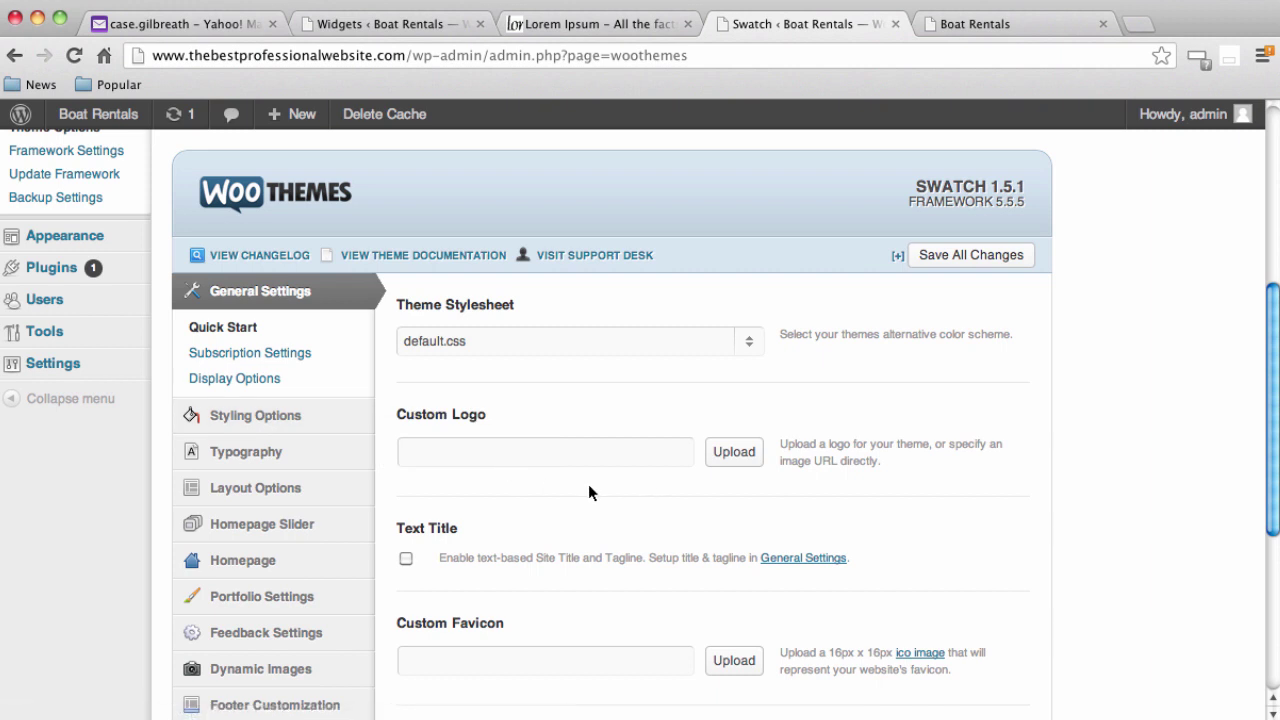
left_click(477, 462)
Recheck the live Boat Rentals homepage with its swatch logo header above the boat slider
left_click(954, 26)
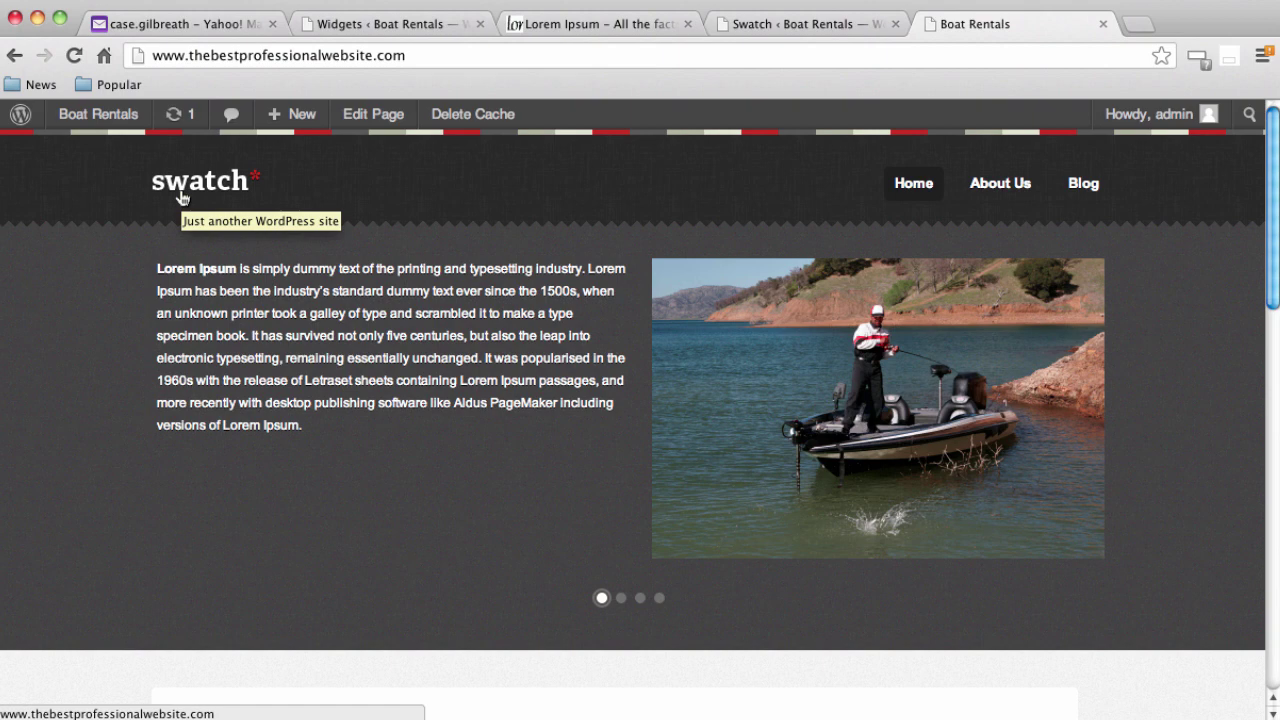
scroll(230, 330, "down", 10)
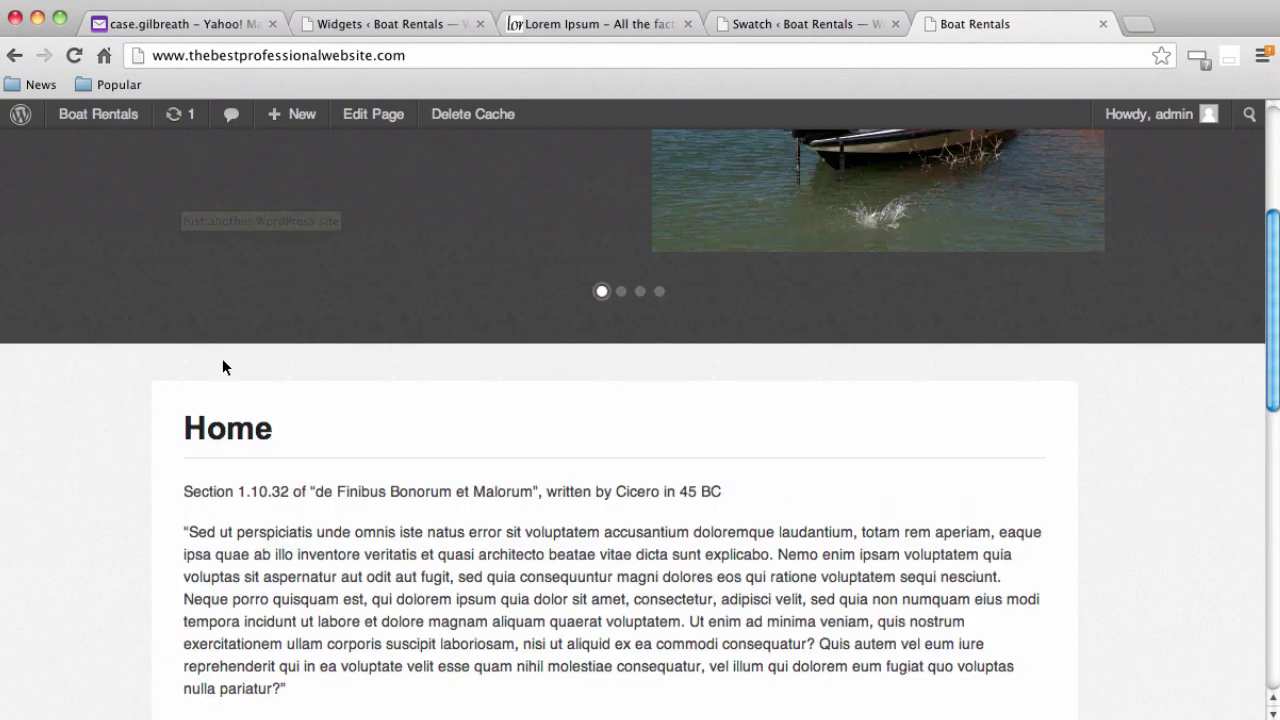
scroll(188, 400, "up", 10)
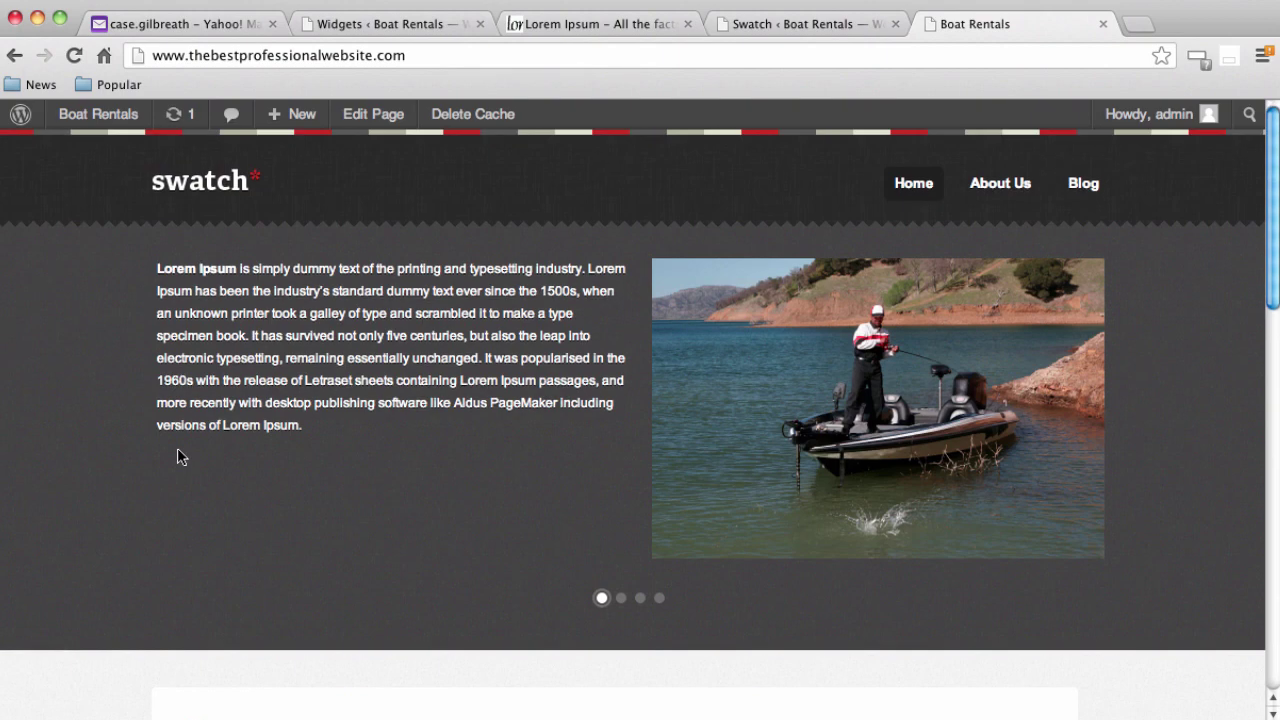